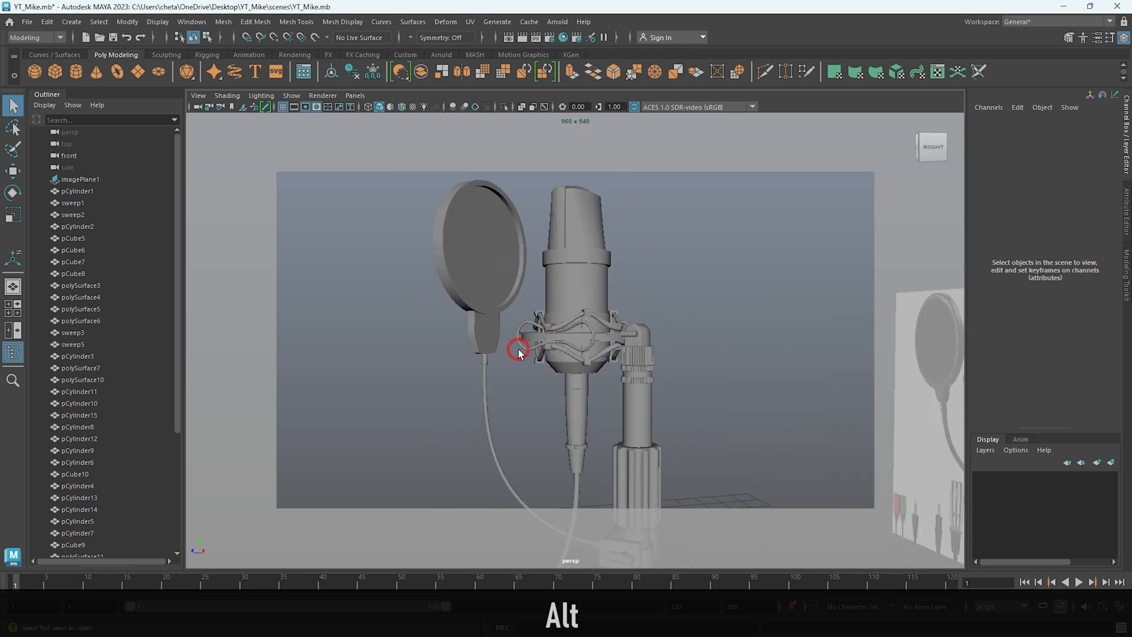
Switch the workspace to UV Editing for the microphone model
{"action": "left_click_drag", "start_coordinate": [609, 271], "coordinate": [562, 387], "text": "alt"}
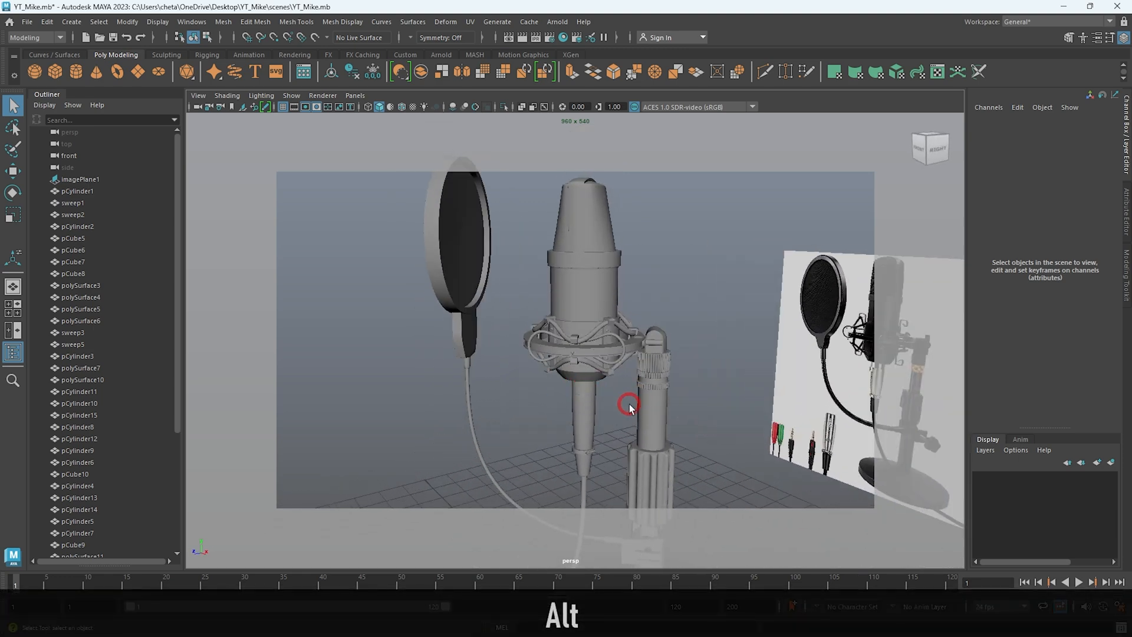
{"action": "left_click_drag", "start_coordinate": [688, 397], "coordinate": [641, 338], "text": "alt"}
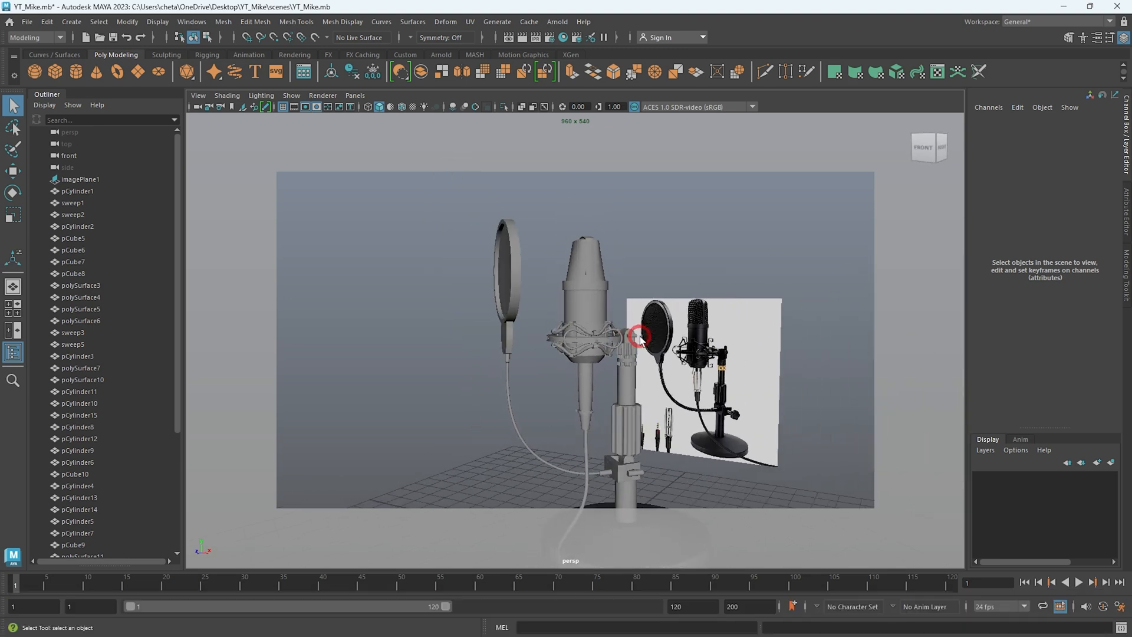
{"action": "left_click_drag", "start_coordinate": [691, 370], "coordinate": [544, 384], "text": "alt"}
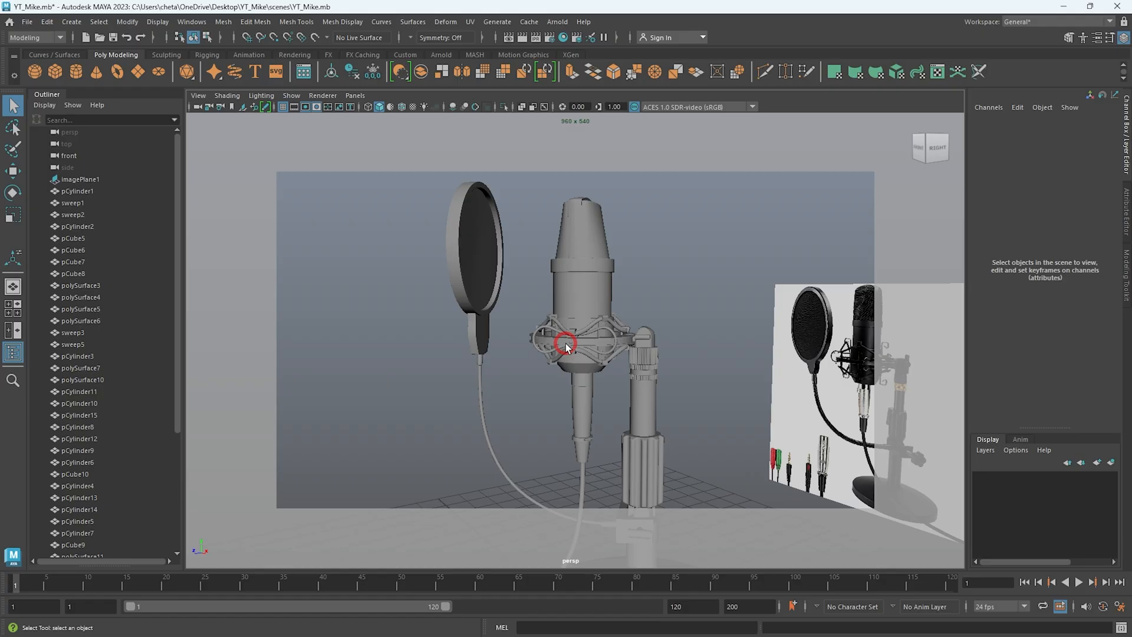
{"action": "left_click_drag", "start_coordinate": [566, 342], "coordinate": [467, 346], "text": "alt"}
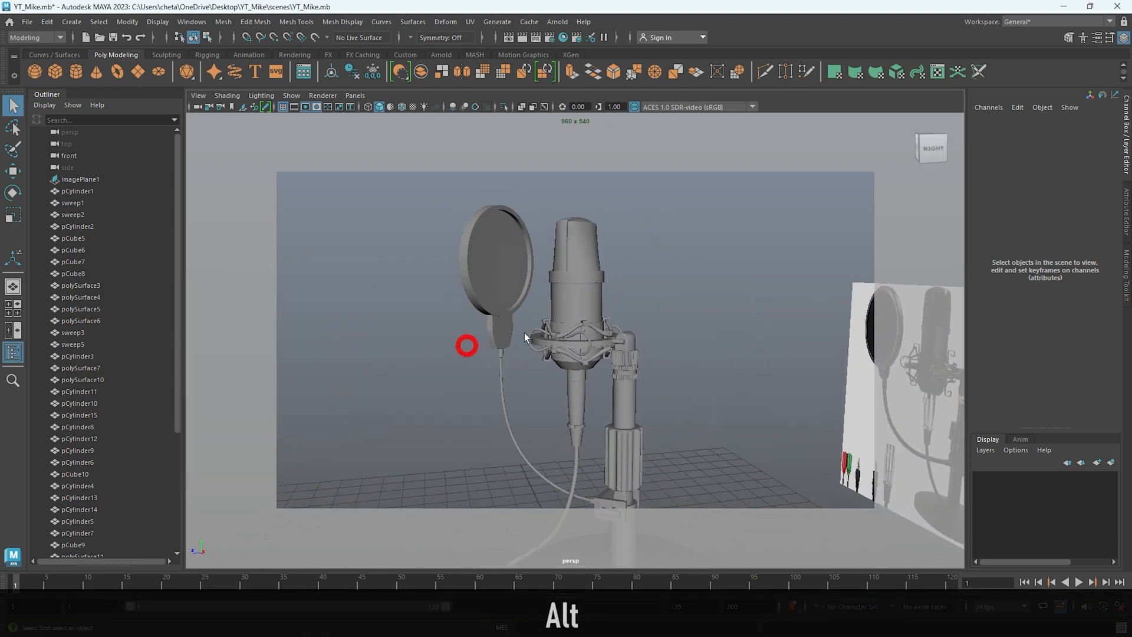
{"action": "left_click", "coordinate": [1073, 19]}
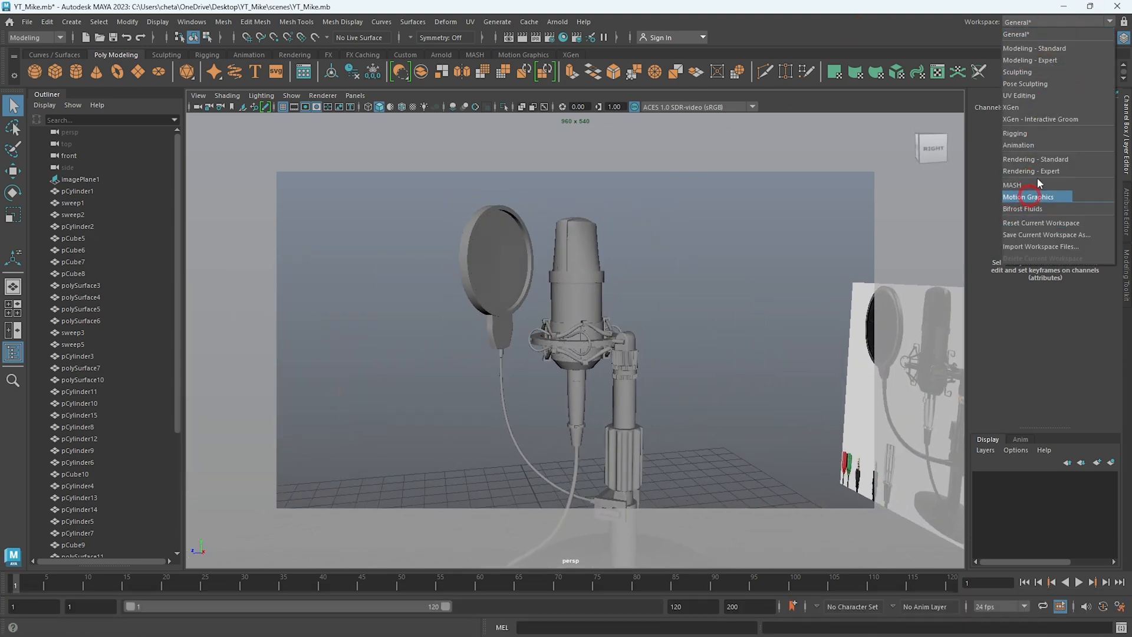
{"action": "left_click", "coordinate": [1031, 101]}
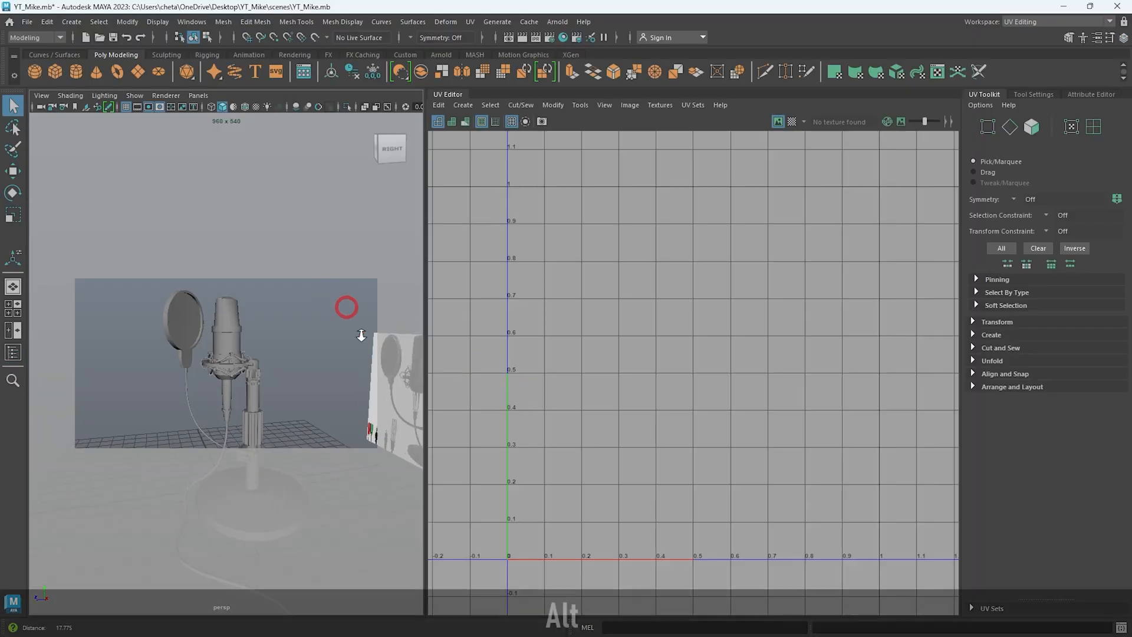
Apply camera-based UV mapping to the pop filter's inner disc
{"action": "left_click_drag", "start_coordinate": [349, 311], "coordinate": [345, 436], "text": "alt"}
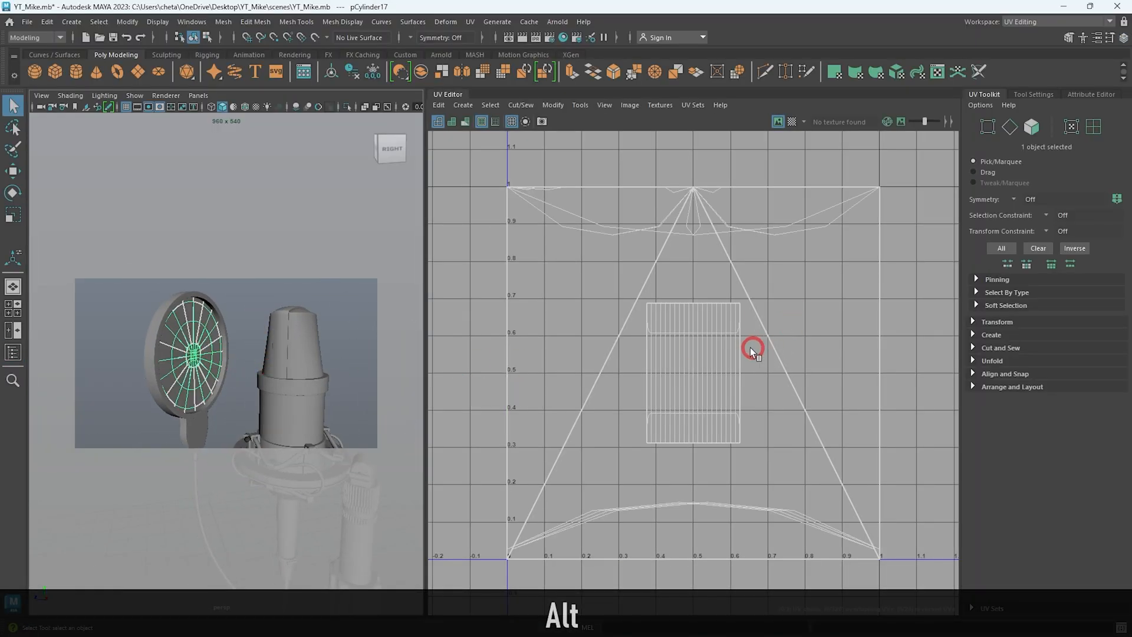
{"action": "left_click", "coordinate": [463, 105]}
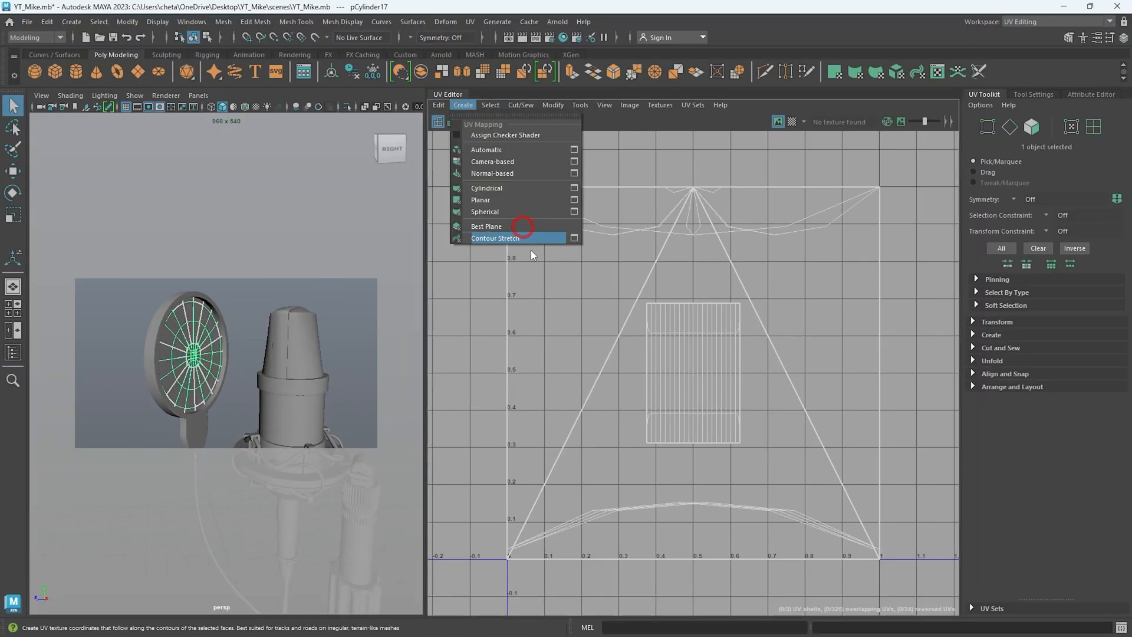
{"action": "left_click", "coordinate": [503, 162]}
{"action": "right_click_drag", "start_coordinate": [576, 235], "coordinate": [716, 420], "text": "alt"}
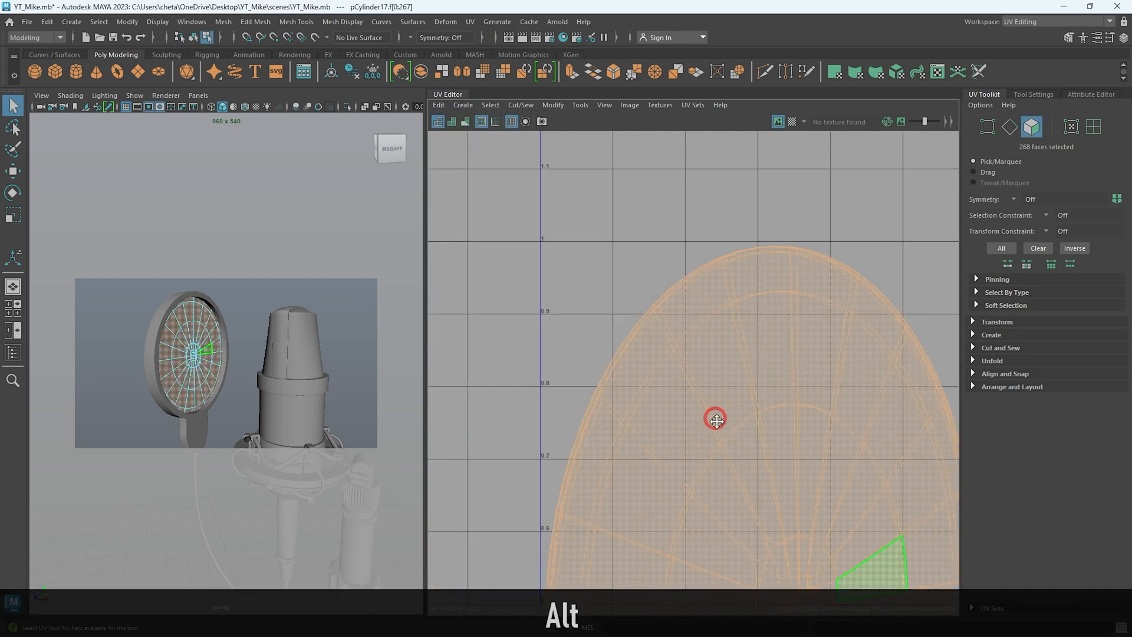
{"action": "right_click_drag", "start_coordinate": [769, 568], "coordinate": [777, 581], "text": "alt"}
Isolate and frame the pop filter's inner disc, and turn off the viewport's gate overlays
{"action": "right_click_drag", "start_coordinate": [690, 441], "coordinate": [641, 235]}
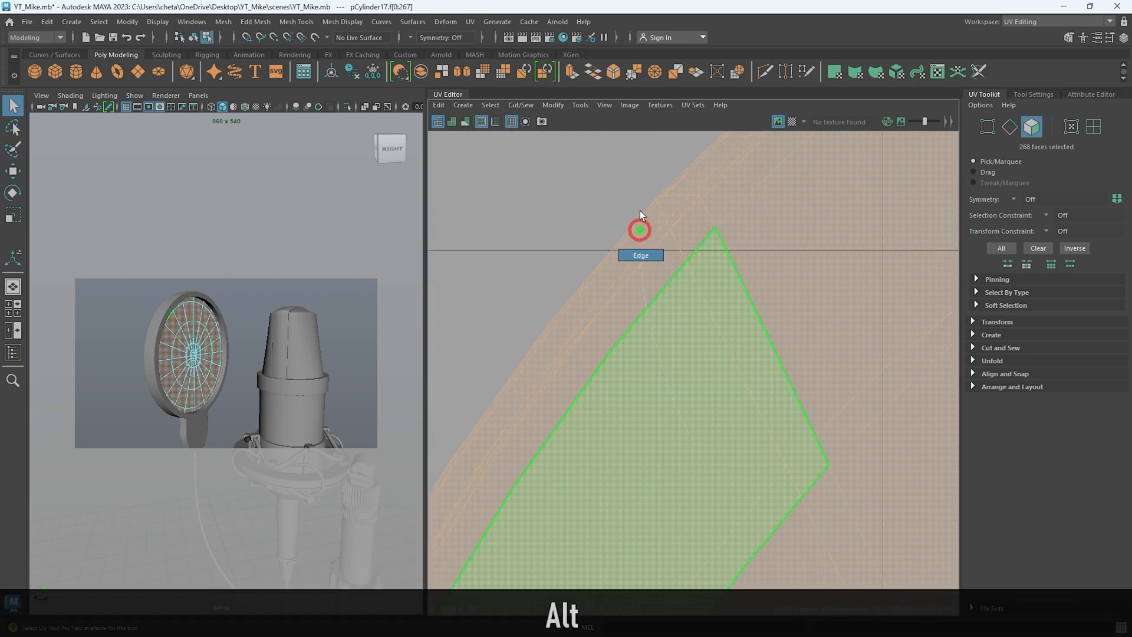
{"action": "key", "text": "ctrl+1"}
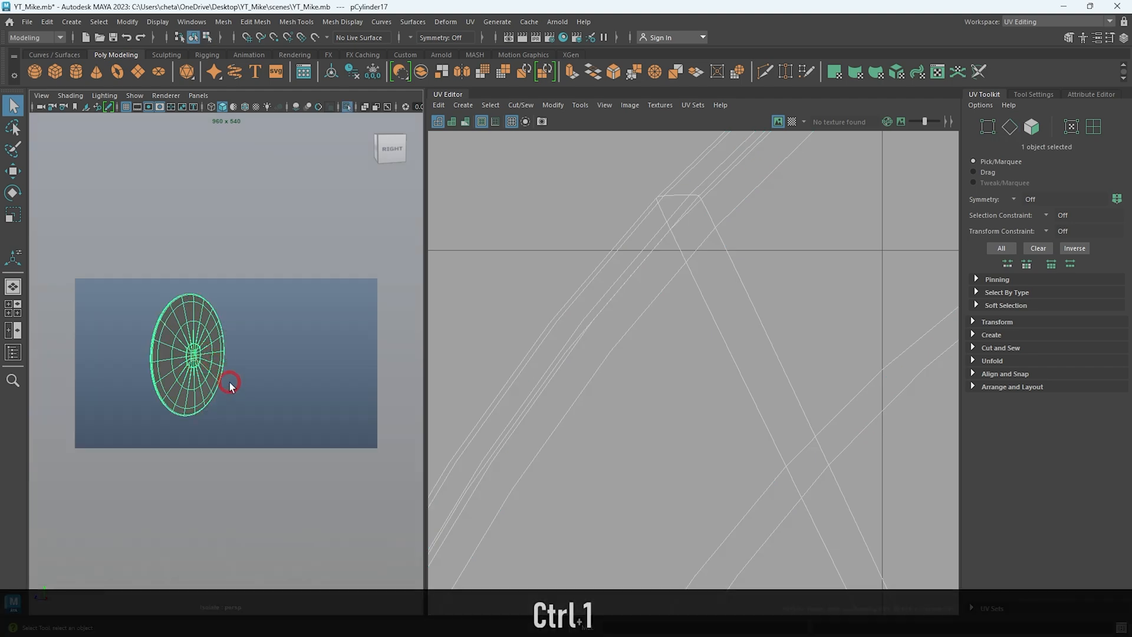
{"action": "key", "text": "f"}
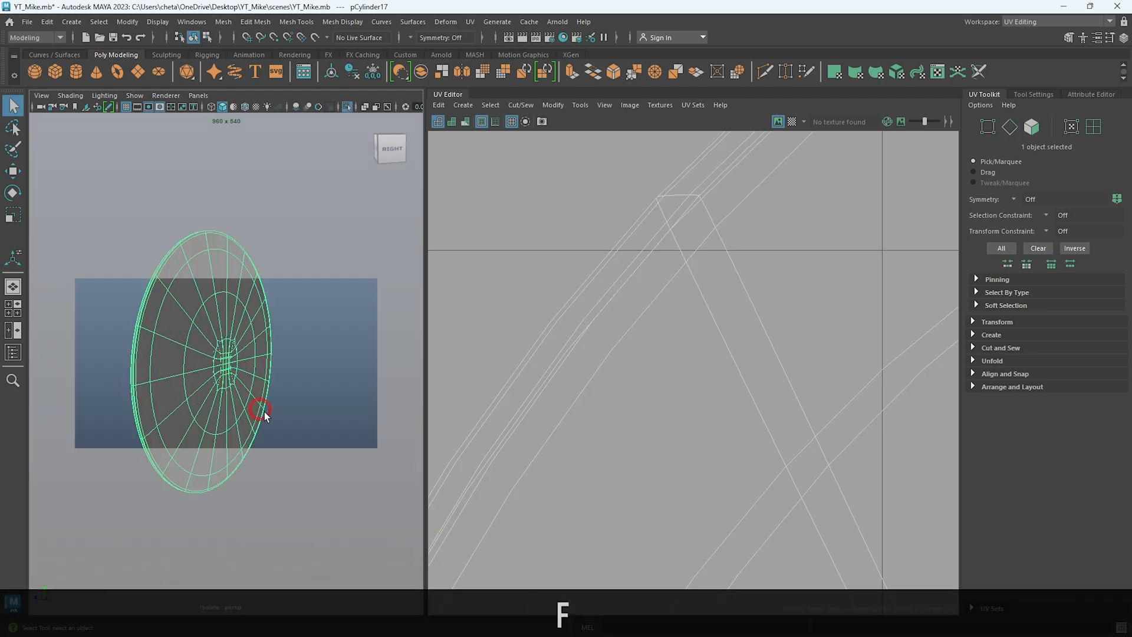
{"action": "left_click", "coordinate": [137, 106]}
{"action": "left_click", "coordinate": [159, 107]}
{"action": "right_click_drag", "start_coordinate": [233, 328], "coordinate": [330, 354], "text": "alt"}
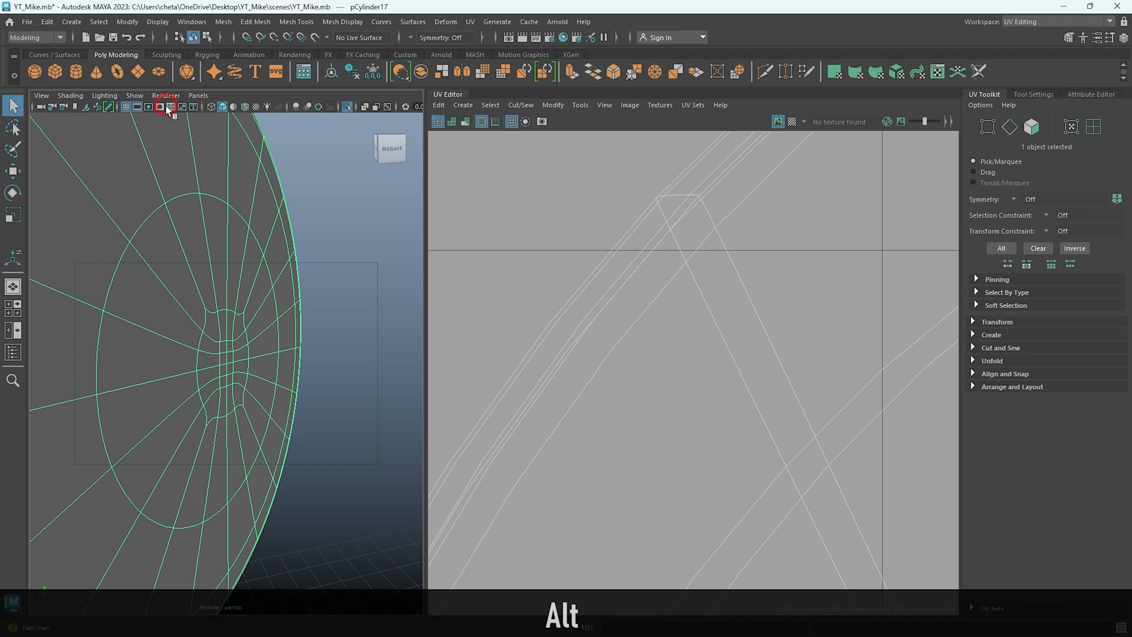
{"action": "left_click", "coordinate": [170, 107]}
{"action": "left_click", "coordinate": [170, 106]}
Select the two border edge loops around the disc's rim and cut the UVs along them
{"action": "left_click_drag", "start_coordinate": [289, 295], "coordinate": [263, 295], "text": "alt"}
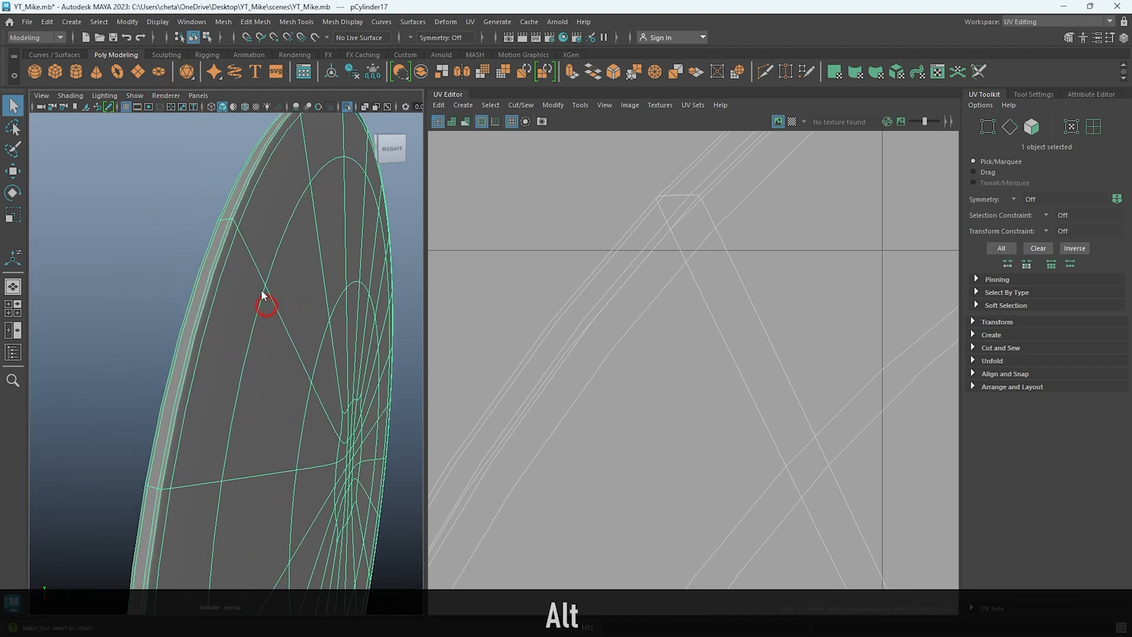
{"action": "double_click", "coordinate": [227, 255]}
{"action": "left_click_drag", "start_coordinate": [184, 265], "coordinate": [209, 275], "text": "alt"}
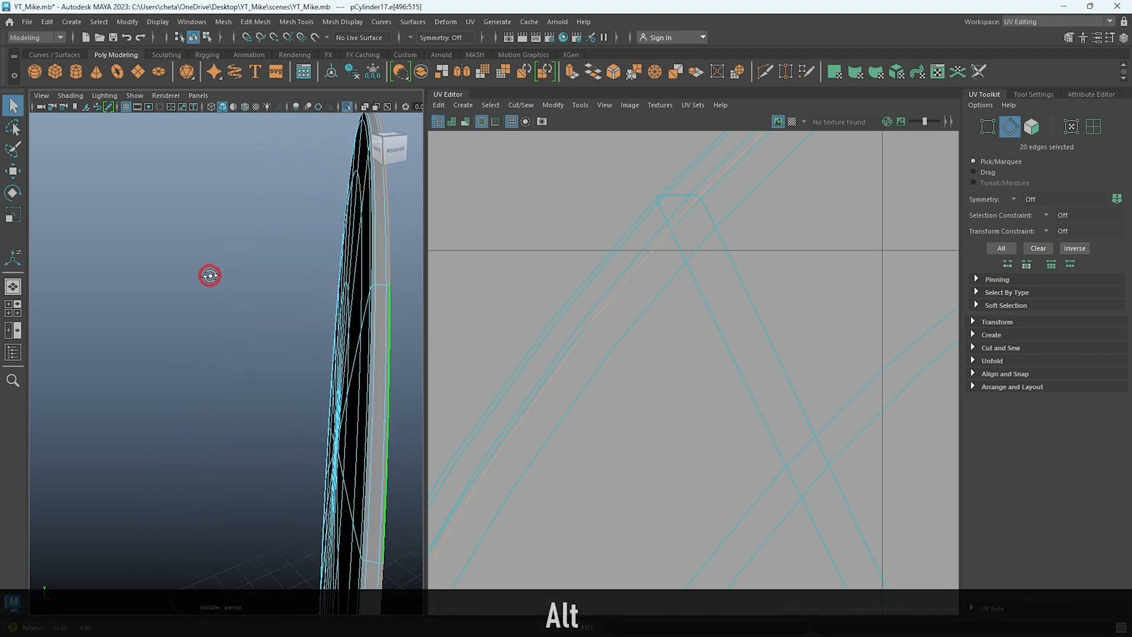
{"action": "double_click", "coordinate": [370, 318], "text": "shift"}
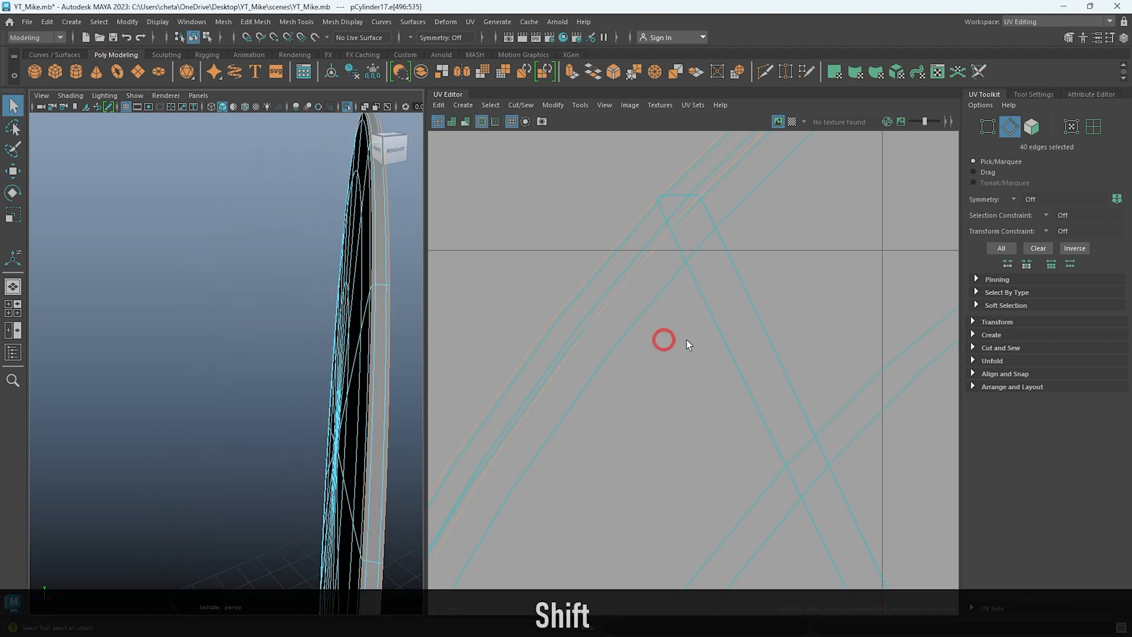
{"action": "left_click_drag", "start_coordinate": [349, 334], "coordinate": [200, 304], "text": "alt"}
Select all of the disc's UV shells, unfold them and lay them out in the UV tile
{"action": "right_click_drag", "start_coordinate": [791, 328], "coordinate": [537, 269]}
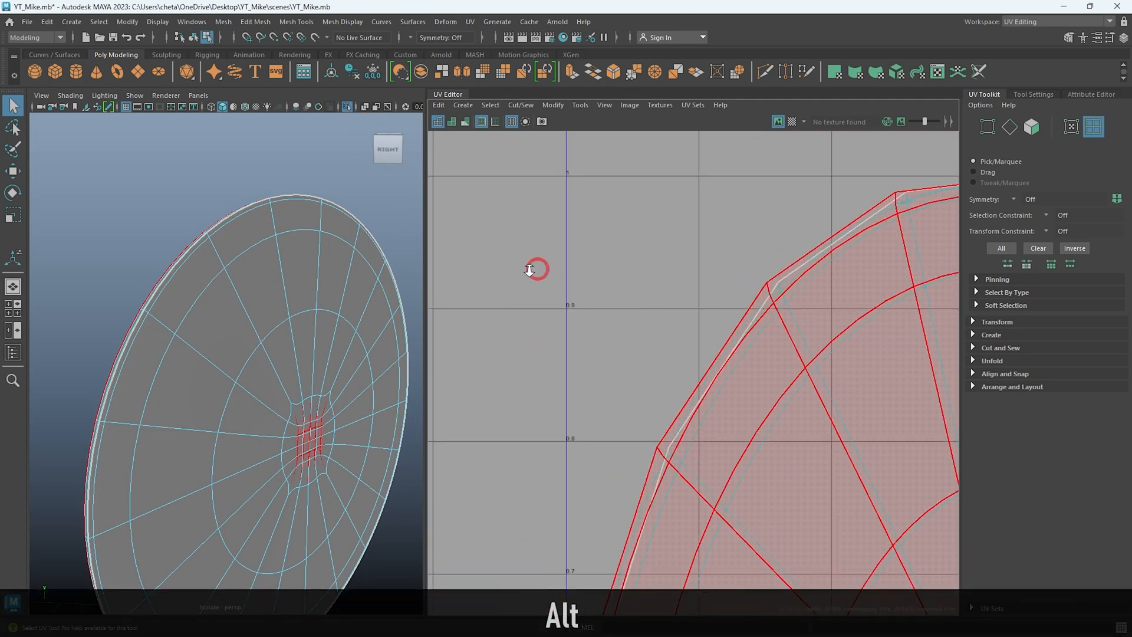
{"action": "left_click", "coordinate": [770, 335]}
{"action": "right_click_drag", "start_coordinate": [688, 260], "coordinate": [630, 263], "text": "shift"}
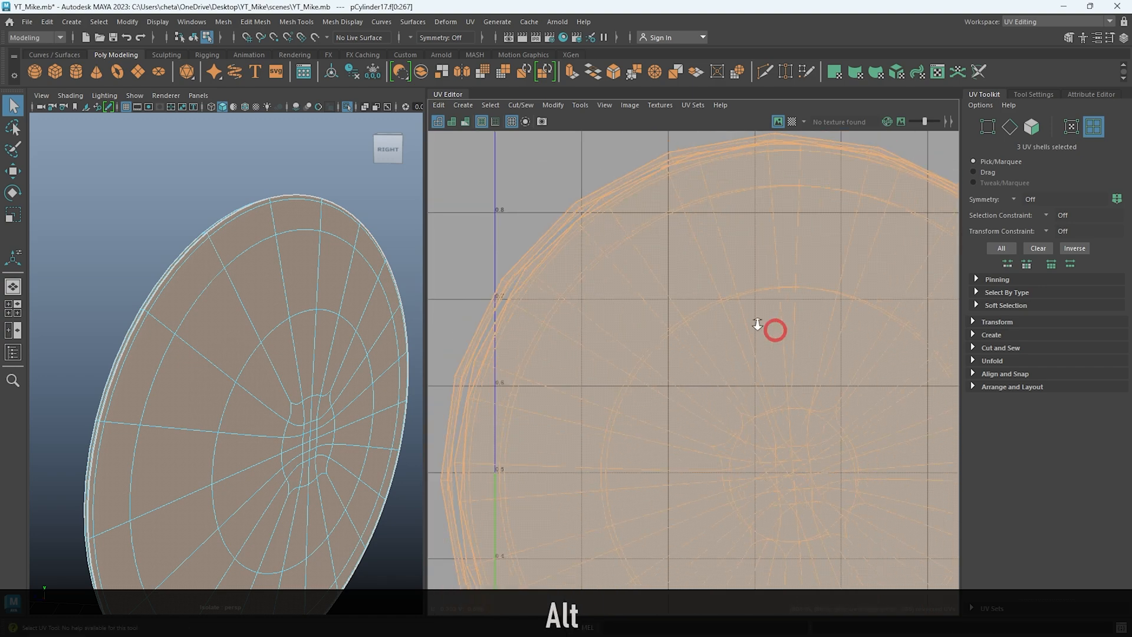
{"action": "right_click_drag", "start_coordinate": [758, 324], "coordinate": [708, 309], "text": "alt"}
{"action": "right_click_drag", "start_coordinate": [795, 325], "coordinate": [614, 395], "text": "shift"}
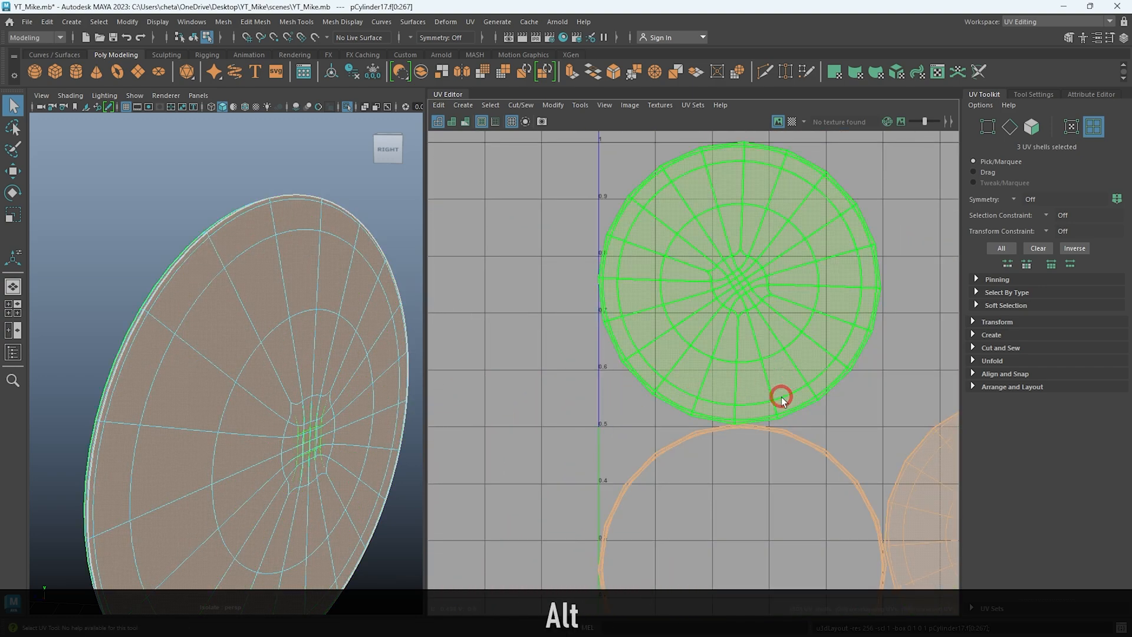
{"action": "right_click_drag", "start_coordinate": [783, 401], "coordinate": [753, 230], "text": "alt"}
Display the checker map and shaded UVs, return to object mode and check the disc's checker pattern from both sides
{"action": "left_click", "coordinate": [793, 122]}
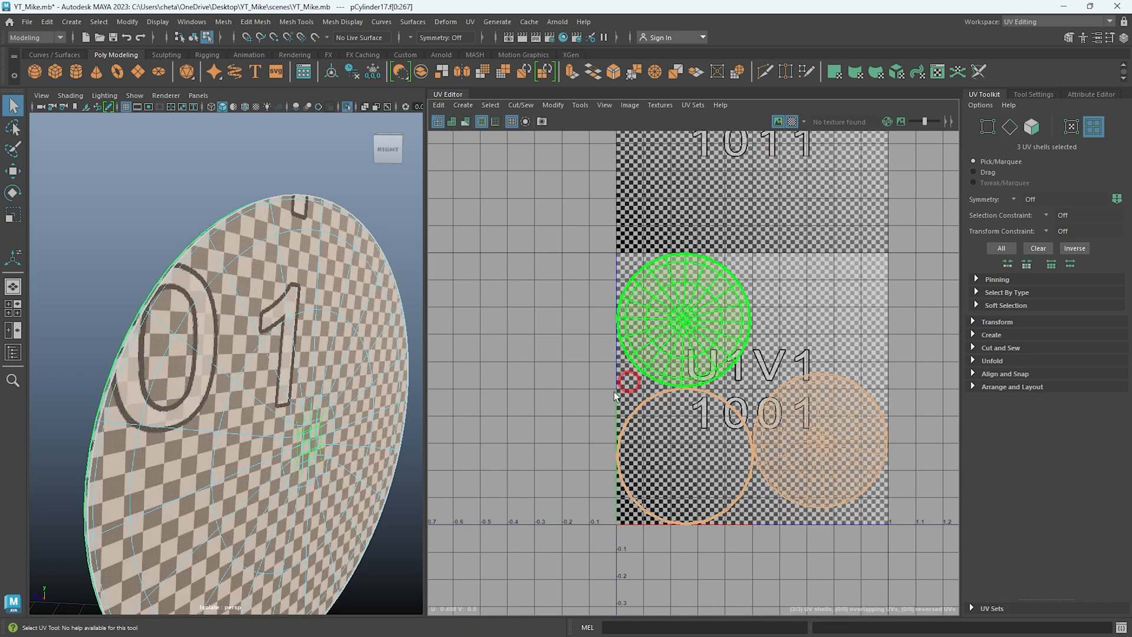
{"action": "mouse_move", "coordinate": [160, 360]}
{"action": "left_mouse_down", "text": "alt"}
{"action": "mouse_move", "coordinate": [283, 347]}
{"action": "mouse_move", "coordinate": [301, 334]}
{"action": "mouse_move", "coordinate": [213, 331]}
{"action": "mouse_move", "coordinate": [217, 291]}
{"action": "mouse_move", "coordinate": [375, 287]}
{"action": "left_mouse_up", "text": "alt"}
{"action": "left_click", "coordinate": [451, 122]}
{"action": "scroll", "coordinate": [274, 297], "scroll_direction": "up", "scroll_amount": 4}
{"action": "right_click_drag", "start_coordinate": [249, 311], "coordinate": [340, 194]}
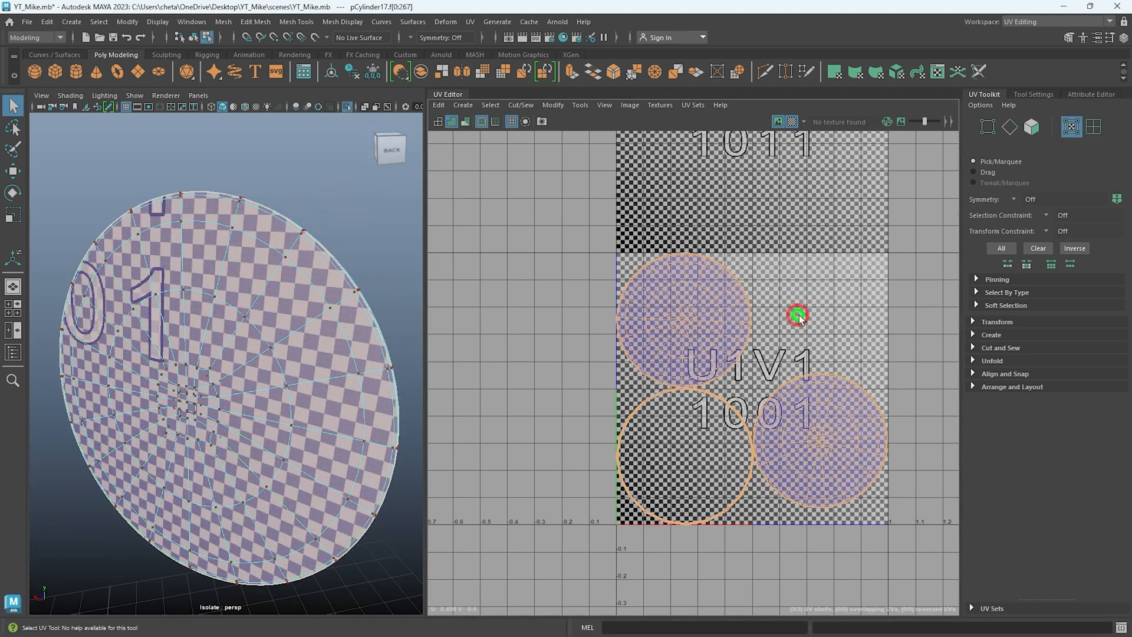
{"action": "left_click", "coordinate": [302, 273]}
{"action": "left_click_drag", "start_coordinate": [314, 270], "coordinate": [97, 319], "text": "alt"}
{"action": "right_click_drag", "start_coordinate": [263, 405], "coordinate": [279, 430], "text": "alt"}
{"action": "left_click_drag", "start_coordinate": [223, 287], "coordinate": [411, 325], "text": "alt"}
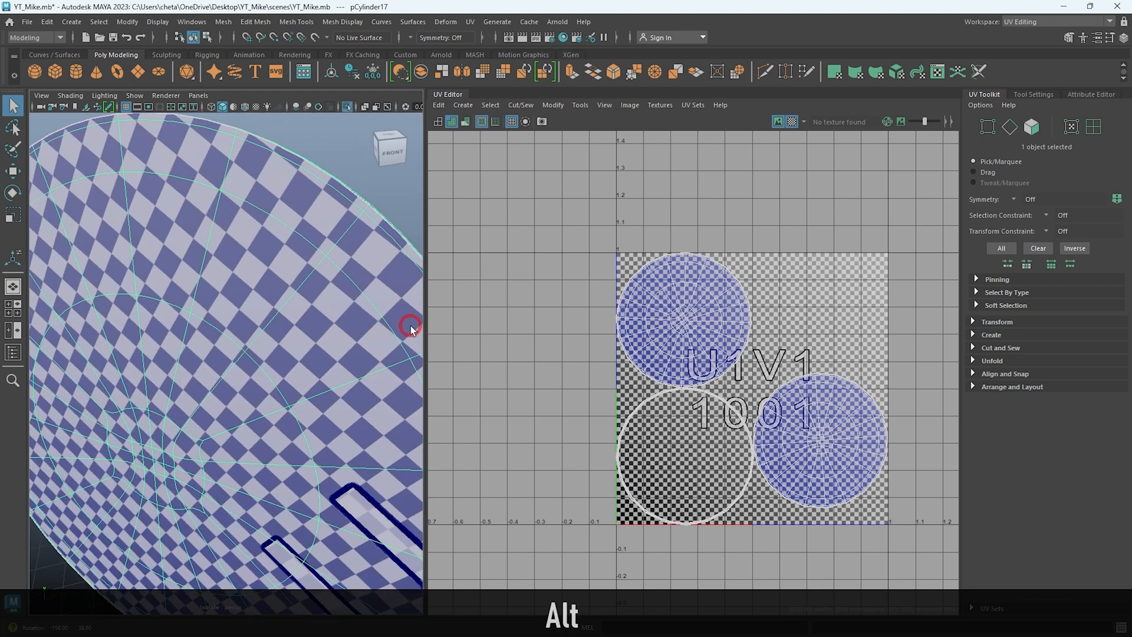
{"action": "scroll", "coordinate": [285, 361], "scroll_direction": "down", "scroll_amount": 8}
{"action": "left_click_drag", "start_coordinate": [285, 365], "coordinate": [297, 368], "text": "alt"}
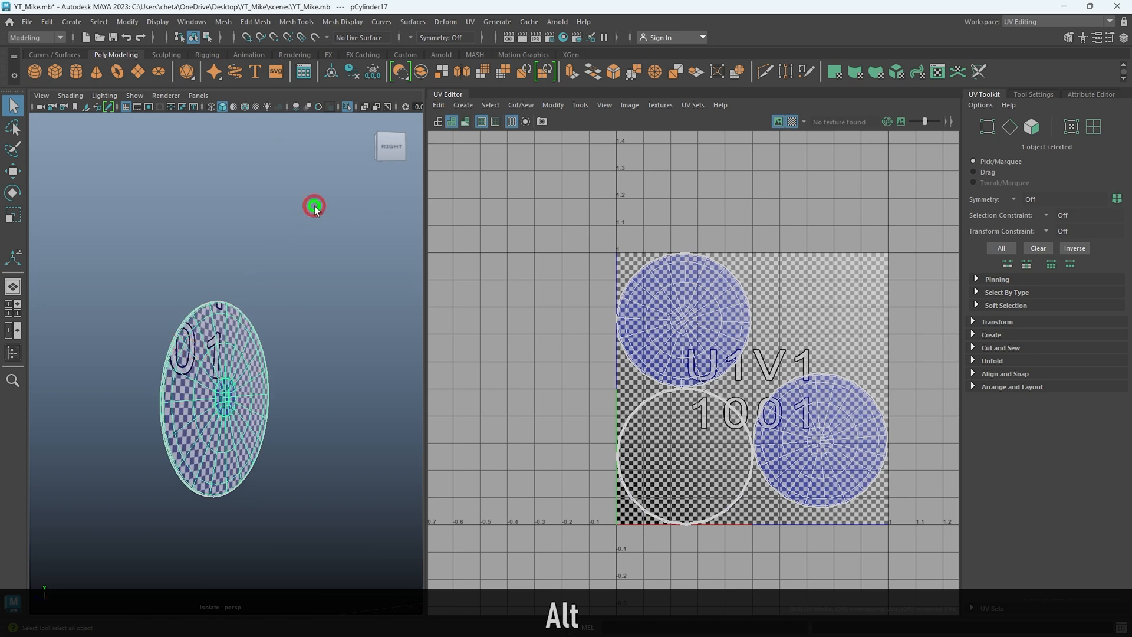
Leave isolation of the disc, then select and isolate the pop filter's outer ring
{"action": "key", "text": "ctrl+1"}
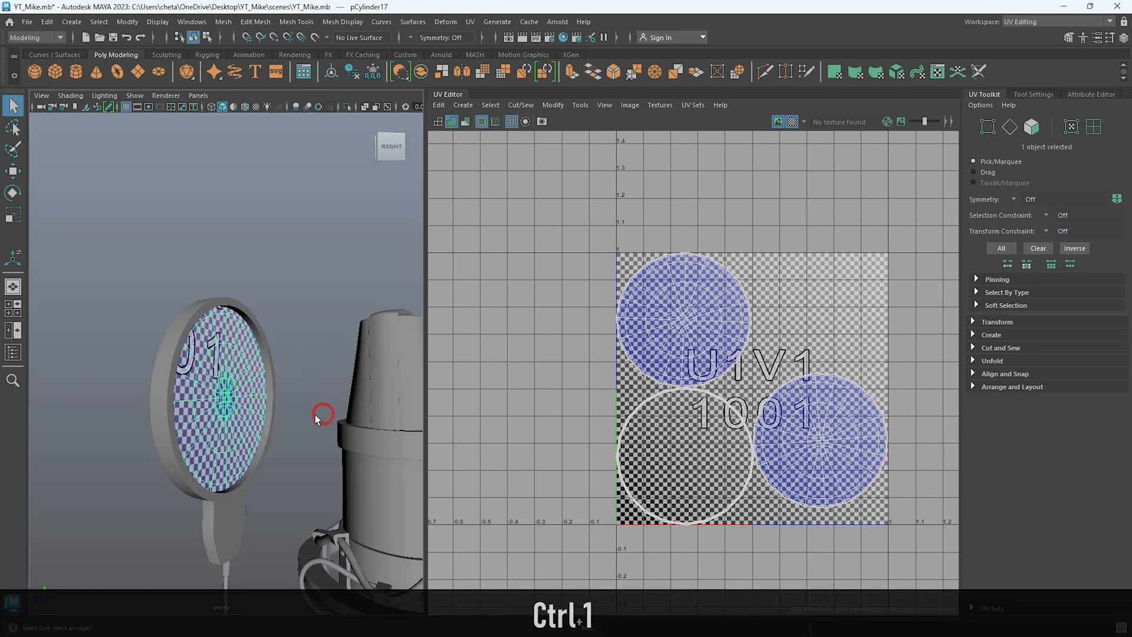
{"action": "right_click_drag", "start_coordinate": [331, 404], "coordinate": [164, 352], "text": "alt"}
{"action": "left_click", "coordinate": [133, 332]}
{"action": "key", "text": "ctrl+1"}
{"action": "left_click_drag", "start_coordinate": [176, 292], "coordinate": [166, 317], "text": "alt"}
{"action": "right_click_drag", "start_coordinate": [206, 301], "coordinate": [235, 302], "text": "alt"}
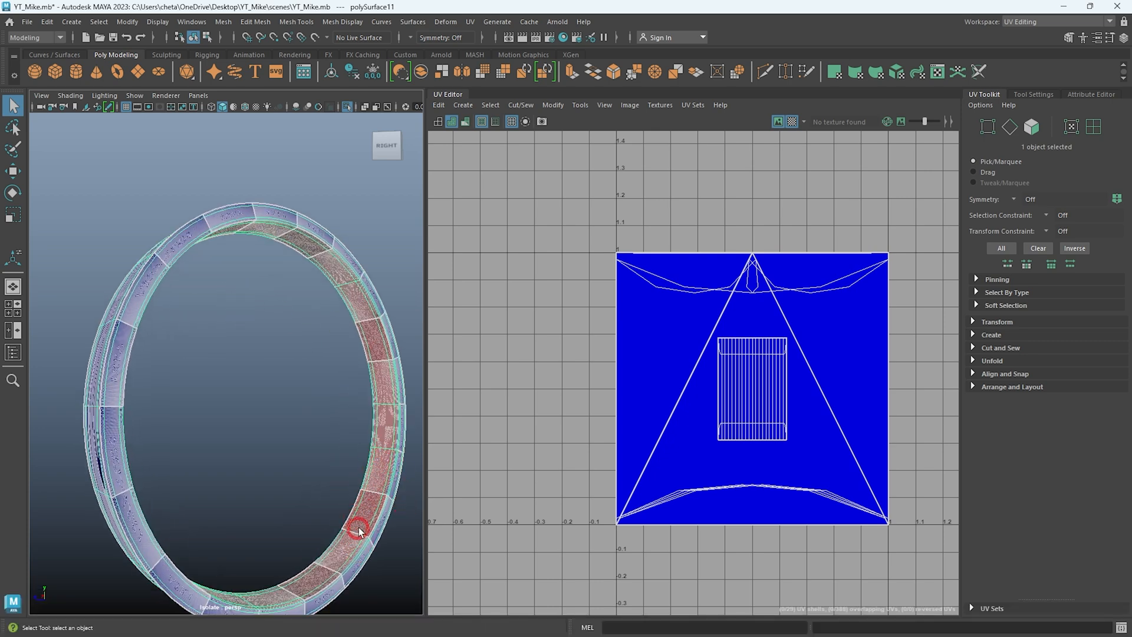
Examine the checker pattern on the ring's inner and outer surfaces for stretching and flipped UVs
{"action": "left_click_drag", "start_coordinate": [326, 473], "coordinate": [273, 467], "text": "alt"}
{"action": "left_click_drag", "start_coordinate": [213, 226], "coordinate": [131, 329], "text": "alt"}
{"action": "right_click_drag", "start_coordinate": [131, 328], "coordinate": [146, 341], "text": "alt"}
{"action": "middle_click_drag", "start_coordinate": [148, 341], "coordinate": [215, 455], "text": "alt"}
{"action": "right_click_drag", "start_coordinate": [148, 354], "coordinate": [210, 404], "text": "alt"}
{"action": "middle_click_drag", "start_coordinate": [106, 224], "coordinate": [225, 436], "text": "alt"}
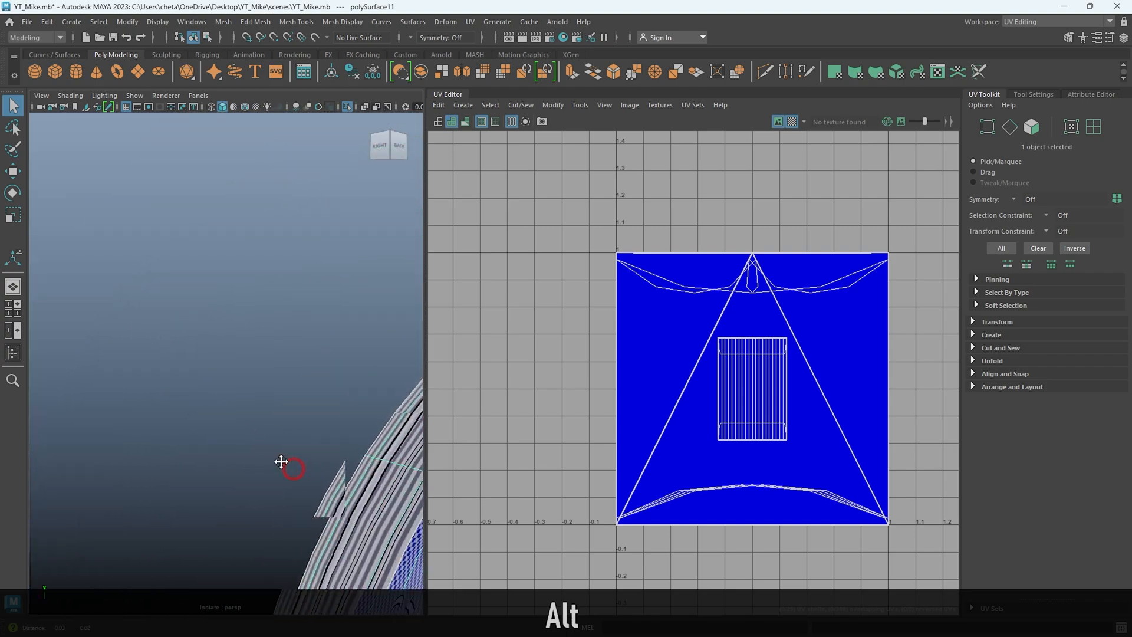
{"action": "middle_click_drag", "start_coordinate": [281, 462], "coordinate": [273, 454], "text": "alt"}
{"action": "left_click_drag", "start_coordinate": [273, 407], "coordinate": [185, 402], "text": "alt"}
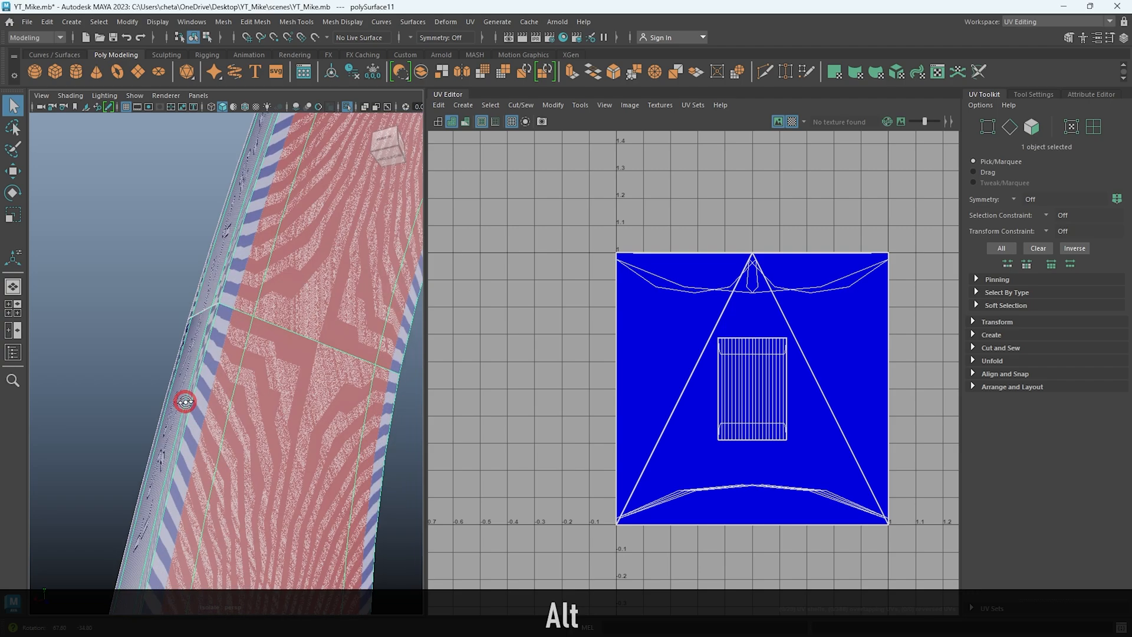
{"action": "middle_click_drag", "start_coordinate": [329, 263], "coordinate": [256, 350], "text": "alt"}
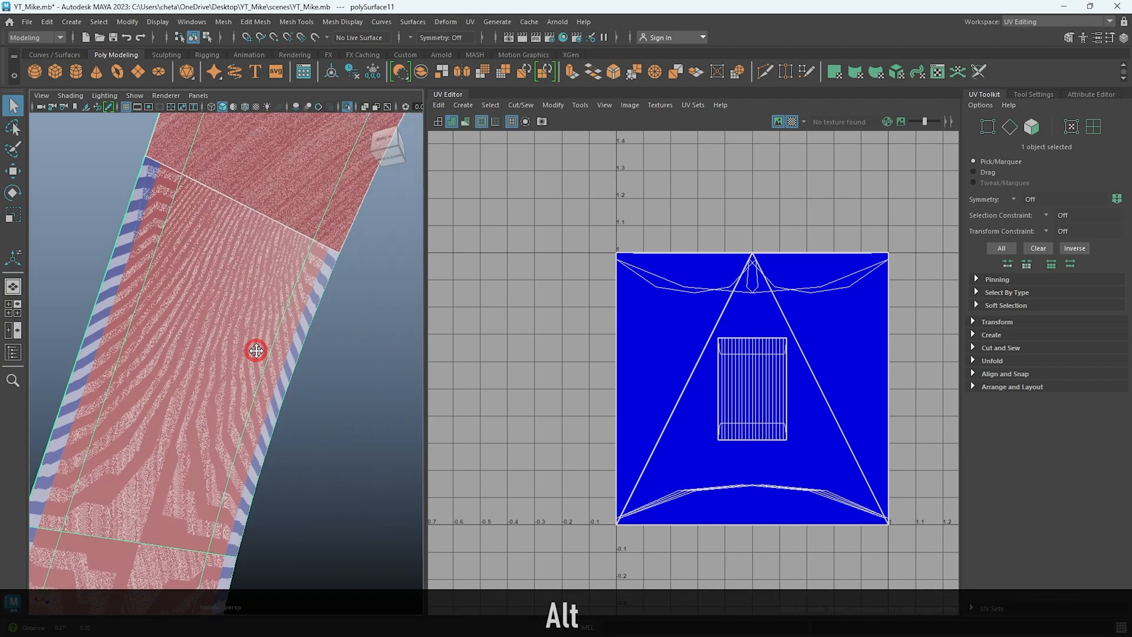
{"action": "left_click_drag", "start_coordinate": [183, 472], "coordinate": [258, 354], "text": "alt"}
{"action": "right_click_drag", "start_coordinate": [258, 353], "coordinate": [267, 429], "text": "alt"}
{"action": "middle_click_drag", "start_coordinate": [309, 462], "coordinate": [274, 420], "text": "alt"}
{"action": "left_click_drag", "start_coordinate": [274, 419], "coordinate": [248, 397], "text": "alt"}
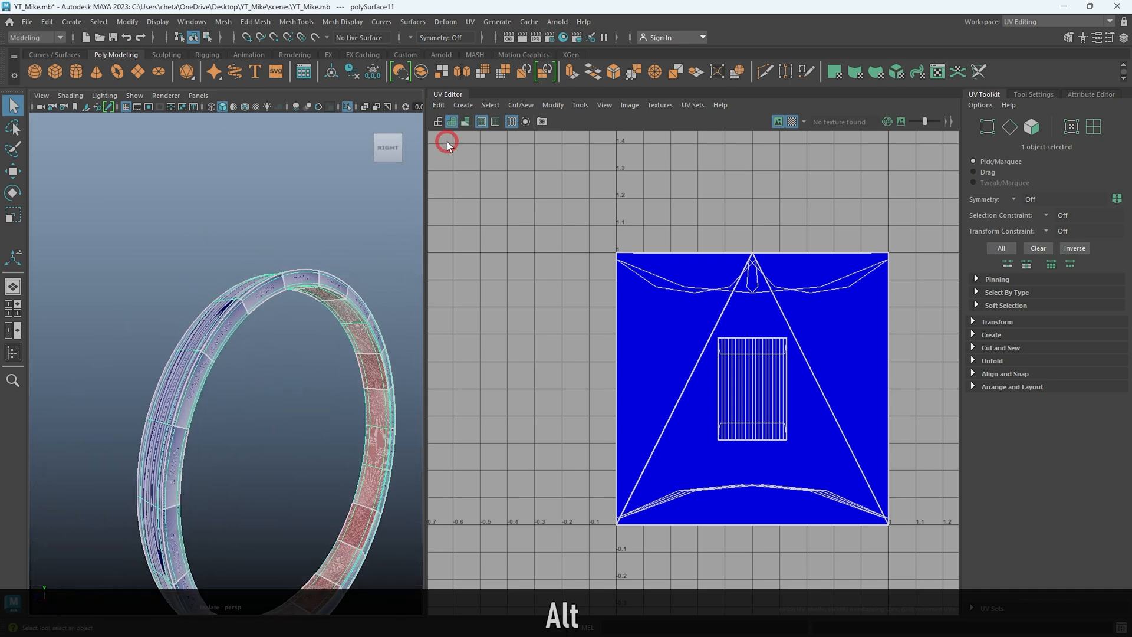
Apply camera-based UV mapping to the ring and cut its UVs along one lengthwise edge loop and one cross-section loop
{"action": "left_click", "coordinate": [495, 159]}
{"action": "right_click_drag", "start_coordinate": [284, 291], "coordinate": [289, 319]}
{"action": "left_click_drag", "start_coordinate": [289, 319], "coordinate": [195, 377], "text": "alt"}
{"action": "right_click_drag", "start_coordinate": [195, 377], "coordinate": [228, 401], "text": "alt"}
{"action": "double_click", "coordinate": [190, 331]}
{"action": "right_click_drag", "start_coordinate": [189, 331], "coordinate": [110, 310], "text": "alt"}
{"action": "left_click_drag", "start_coordinate": [110, 311], "coordinate": [166, 344], "text": "alt"}
{"action": "left_click_drag", "start_coordinate": [278, 401], "coordinate": [245, 453], "text": "alt"}
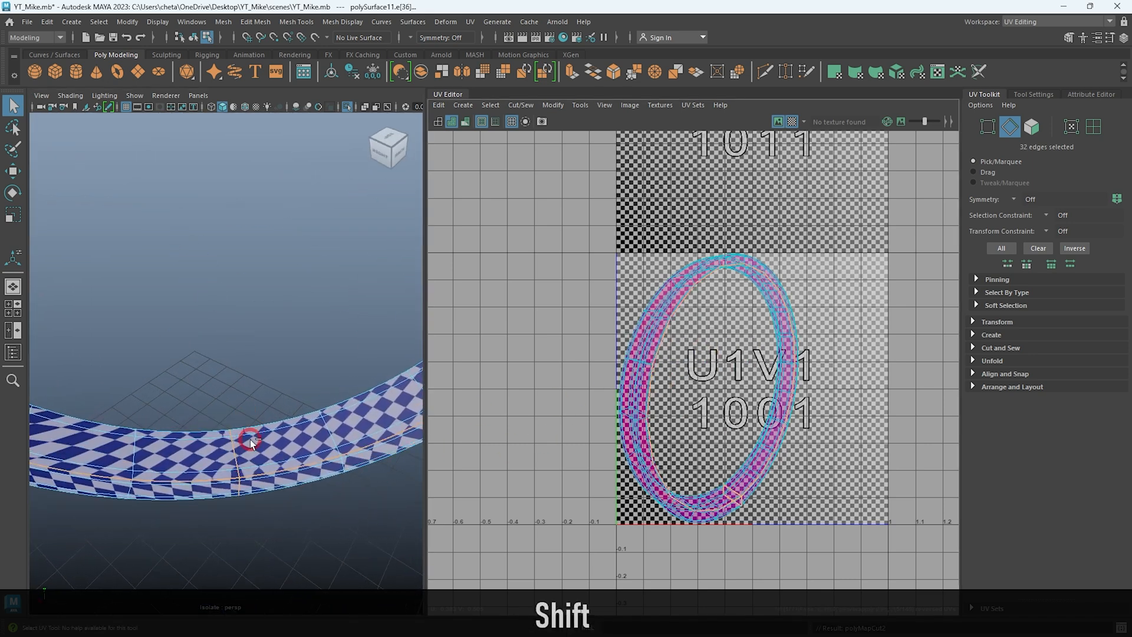
Select the ring's UV shell, unfold it and lay it out in the UV tile
{"action": "right_click", "coordinate": [755, 282]}
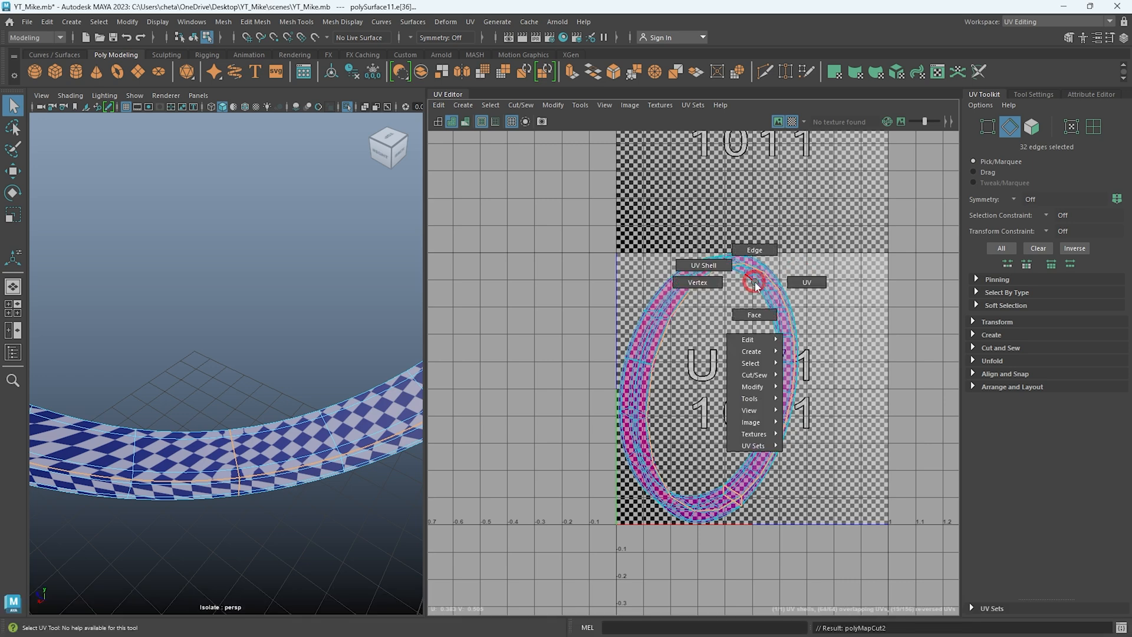
{"action": "left_click", "coordinate": [689, 263]}
{"action": "left_click_drag", "start_coordinate": [582, 234], "coordinate": [857, 439]}
{"action": "right_click", "coordinate": [859, 300], "text": "shift"}
{"action": "right_click_drag", "start_coordinate": [795, 301], "coordinate": [635, 352], "text": "shift"}
Orient the unfolded ring shell, lay it out again within the UV tile and reselect the ring in the viewport
{"action": "left_click_drag", "start_coordinate": [289, 417], "coordinate": [166, 353], "text": "alt"}
{"action": "right_click", "coordinate": [653, 345], "text": "shift"}
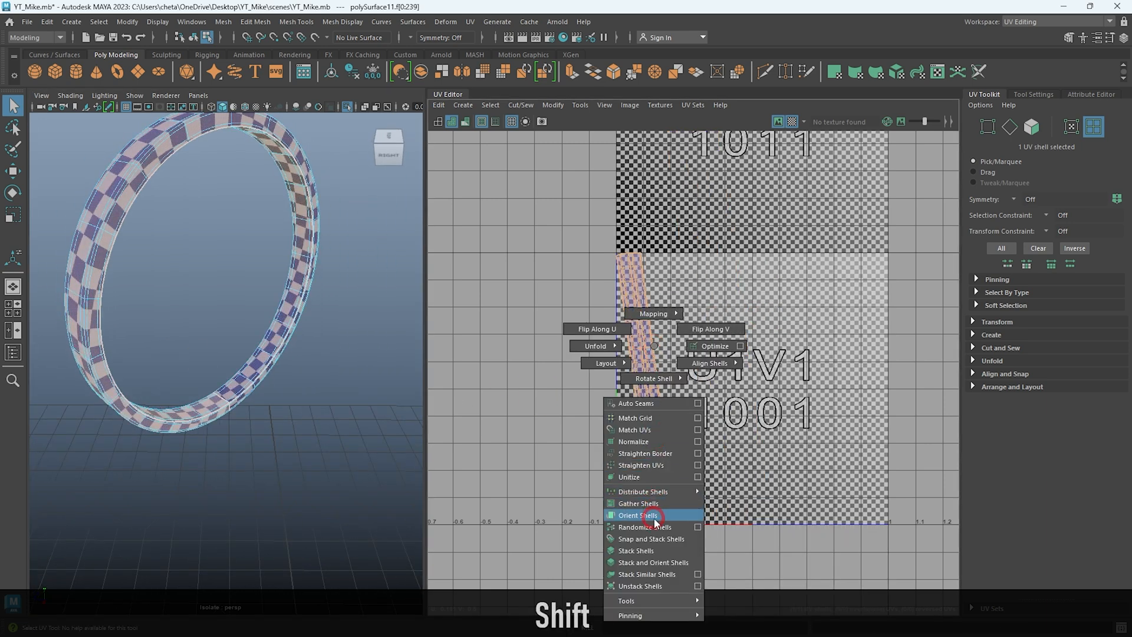
{"action": "right_click_drag", "start_coordinate": [656, 522], "coordinate": [656, 521], "text": "shift"}
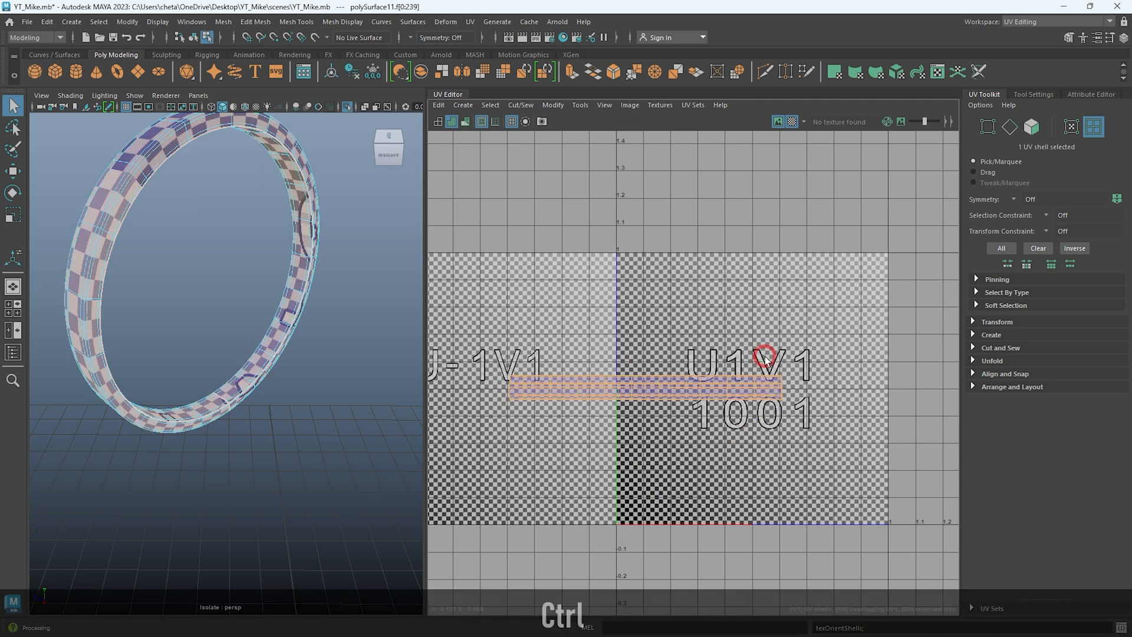
{"action": "key", "text": "ctrl+l"}
{"action": "key", "text": "alt+d"}
{"action": "right_click_drag", "start_coordinate": [307, 421], "coordinate": [236, 394], "text": "alt"}
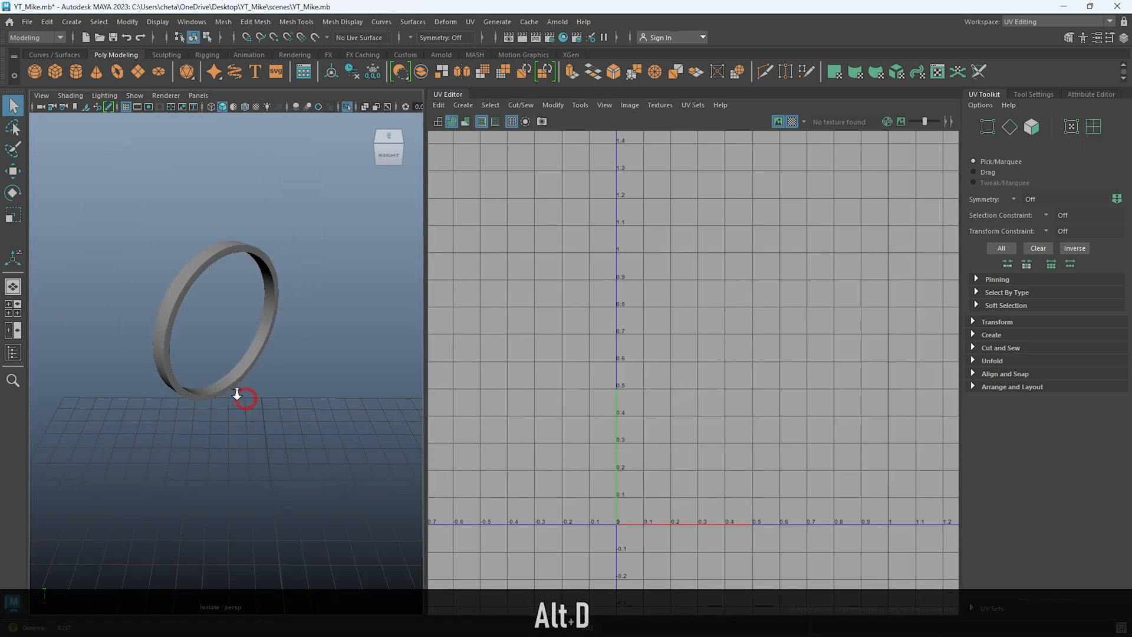
{"action": "left_click", "coordinate": [233, 342]}
{"action": "left_click_drag", "start_coordinate": [423, 313], "coordinate": [377, 378], "text": "alt"}
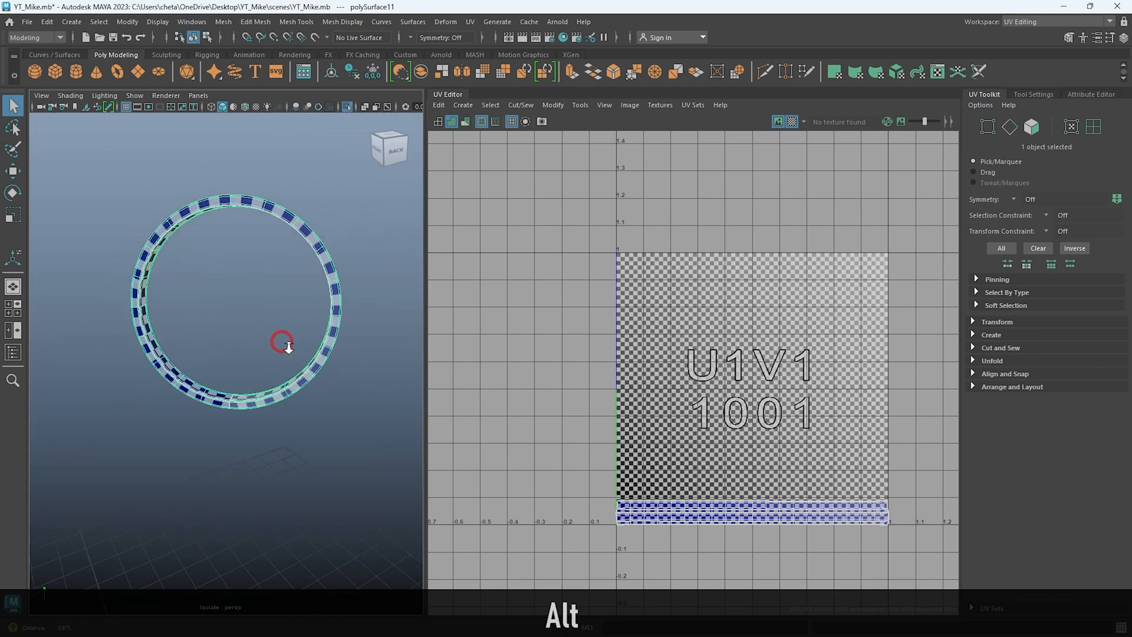
Exit the ring's isolation, isolate the bracket below the pop filter and apply camera-based UV mapping to it
{"action": "key", "text": "ctrl+1"}
{"action": "right_click_drag", "start_coordinate": [348, 421], "coordinate": [272, 419], "text": "alt"}
{"action": "left_click_drag", "start_coordinate": [271, 420], "coordinate": [107, 413], "text": "alt"}
{"action": "right_click_drag", "start_coordinate": [107, 412], "coordinate": [161, 407], "text": "alt"}
{"action": "left_click_drag", "start_coordinate": [161, 407], "coordinate": [3, 407], "text": "alt"}
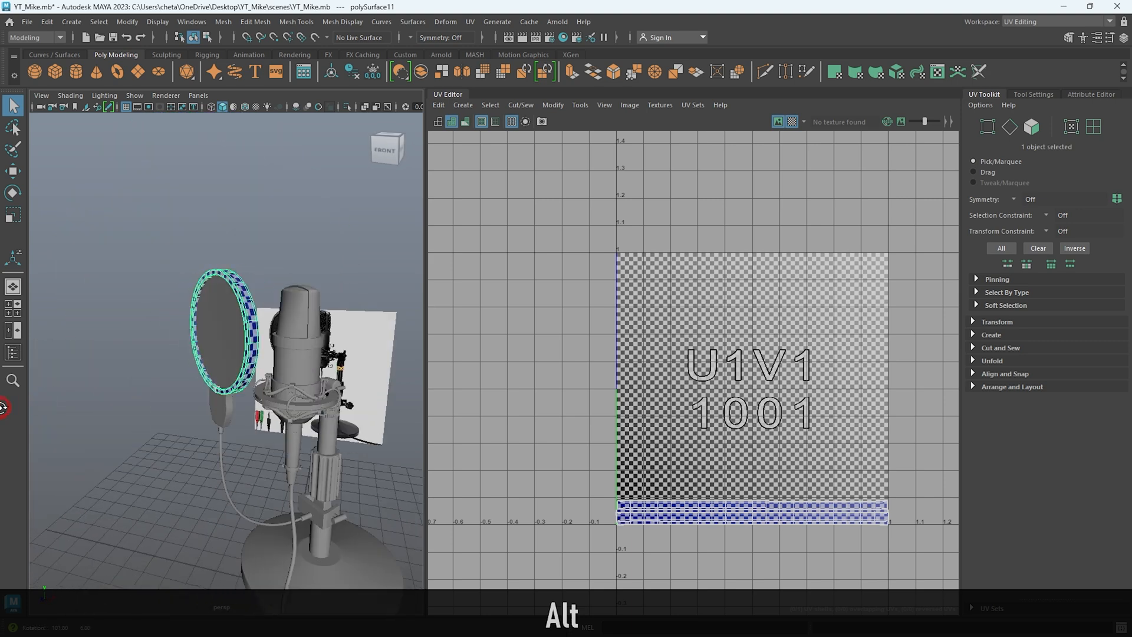
{"action": "key", "text": "alt+d"}
{"action": "left_click_drag", "start_coordinate": [377, 455], "coordinate": [261, 386], "text": "alt"}
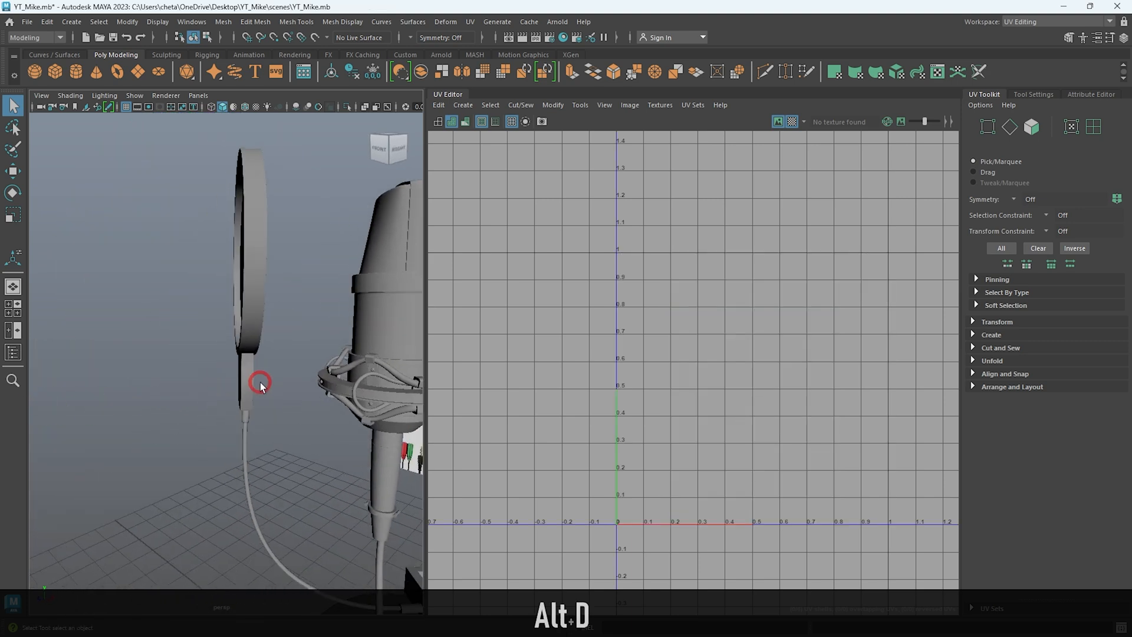
{"action": "left_click", "coordinate": [253, 396]}
{"action": "key", "text": "ctrl+1"}
{"action": "left_click", "coordinate": [462, 105]}
{"action": "left_click", "coordinate": [490, 162]}
Select seam edges along the bracket's border, working from both the model and its UVs
{"action": "left_click_drag", "start_coordinate": [142, 283], "coordinate": [121, 348], "text": "alt"}
{"action": "key", "text": "ctrl+1"}
{"action": "right_click_drag", "start_coordinate": [277, 386], "coordinate": [278, 347]}
{"action": "left_click_drag", "start_coordinate": [277, 360], "coordinate": [177, 354], "text": "alt"}
{"action": "right_click_drag", "start_coordinate": [177, 353], "coordinate": [236, 366], "text": "alt"}
{"action": "left_click", "coordinate": [265, 466], "text": "shift"}
{"action": "left_click_drag", "start_coordinate": [202, 447], "coordinate": [295, 385], "text": "alt"}
{"action": "right_click", "coordinate": [725, 327], "text": "shift"}
{"action": "right_click_drag", "start_coordinate": [724, 327], "coordinate": [667, 248]}
{"action": "left_click_drag", "start_coordinate": [294, 348], "coordinate": [270, 383], "text": "alt"}
{"action": "right_click_drag", "start_coordinate": [652, 278], "coordinate": [744, 519], "text": "alt"}
{"action": "middle_click_drag", "start_coordinate": [740, 339], "coordinate": [564, 394], "text": "alt"}
{"action": "double_click", "coordinate": [625, 336]}
{"action": "right_click_drag", "start_coordinate": [668, 325], "coordinate": [646, 321], "text": "alt"}
Add the perimeter edge loops around the bracket's front and back faces to the selection and cut the UVs there
{"action": "key", "text": "ctrl+1"}
{"action": "left_click_drag", "start_coordinate": [273, 238], "coordinate": [354, 266], "text": "alt"}
{"action": "right_click_drag", "start_coordinate": [354, 265], "coordinate": [348, 295], "text": "alt"}
{"action": "left_click_drag", "start_coordinate": [306, 330], "coordinate": [187, 338], "text": "alt"}
{"action": "double_click", "coordinate": [278, 338], "text": "shift"}
{"action": "double_click", "coordinate": [251, 137], "text": "shift"}
{"action": "left_click_drag", "start_coordinate": [259, 153], "coordinate": [423, 318], "text": "alt"}
{"action": "right_click_drag", "start_coordinate": [647, 319], "coordinate": [541, 356], "text": "shift"}
Select all of the bracket's UV shells, unfold, orient and lay them out in the UV tile, and exit isolation
{"action": "right_click_drag", "start_coordinate": [330, 295], "coordinate": [195, 295], "text": "alt"}
{"action": "right_click", "coordinate": [697, 273]}
{"action": "right_click_drag", "start_coordinate": [698, 272], "coordinate": [647, 256]}
{"action": "right_click_drag", "start_coordinate": [758, 294], "coordinate": [571, 239], "text": "alt"}
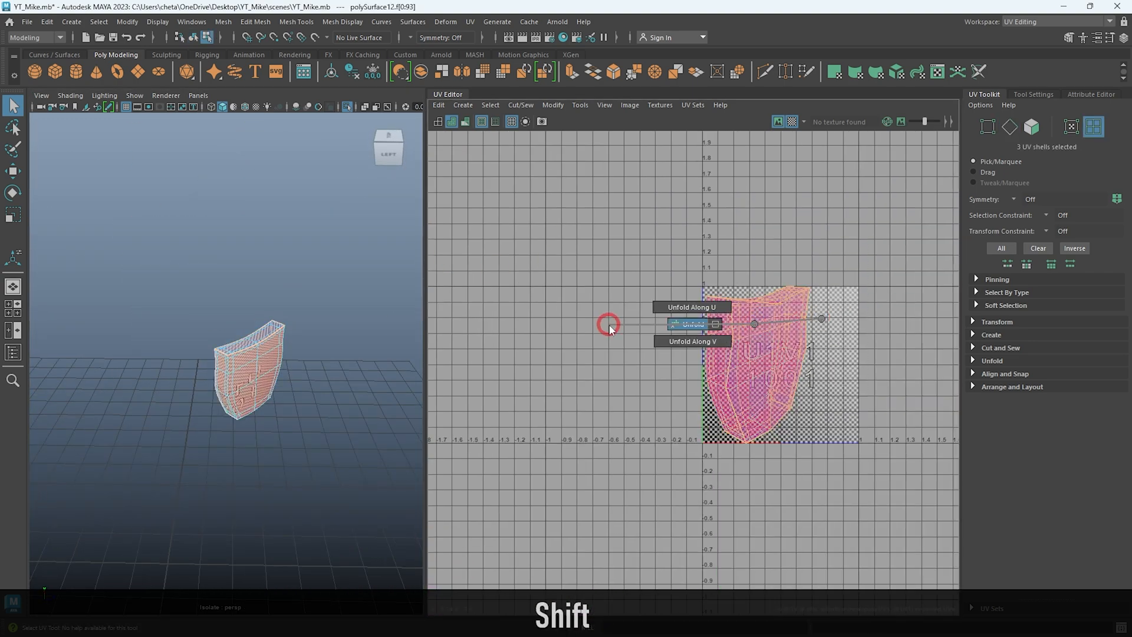
{"action": "right_click_drag", "start_coordinate": [609, 325], "coordinate": [608, 325], "text": "shift"}
{"action": "right_click_drag", "start_coordinate": [745, 341], "coordinate": [737, 513], "text": "shift"}
{"action": "right_click_drag", "start_coordinate": [708, 366], "coordinate": [774, 365], "text": "alt"}
{"action": "middle_click_drag", "start_coordinate": [773, 365], "coordinate": [626, 365], "text": "alt"}
{"action": "key", "text": "ctrl+l"}
{"action": "left_click", "coordinate": [354, 360]}
{"action": "key", "text": "ctrl+1"}
Isolate the octagonal sleeve below the bracket and switch to the General workspace
{"action": "left_click_drag", "start_coordinate": [324, 365], "coordinate": [248, 268], "text": "alt"}
{"action": "right_click_drag", "start_coordinate": [248, 268], "coordinate": [295, 295], "text": "alt"}
{"action": "left_click", "coordinate": [242, 348]}
{"action": "left_click_drag", "start_coordinate": [271, 380], "coordinate": [306, 359], "text": "alt"}
{"action": "right_click_drag", "start_coordinate": [306, 360], "coordinate": [334, 439], "text": "alt"}
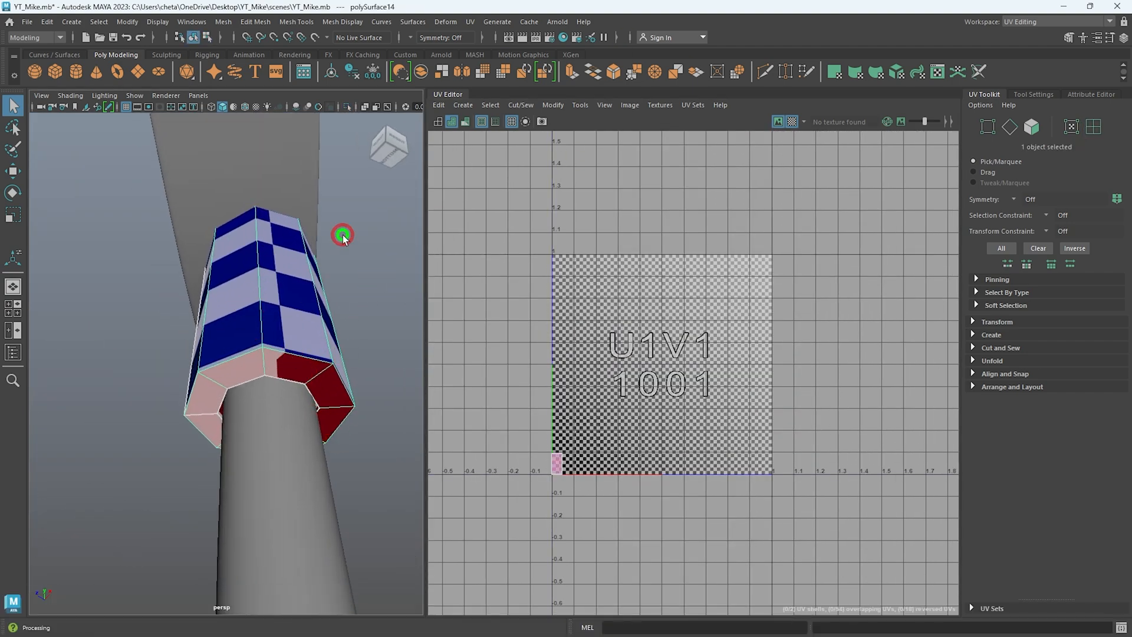
{"action": "key", "text": "ctrl+1"}
{"action": "right_click_drag", "start_coordinate": [316, 356], "coordinate": [277, 331], "text": "alt"}
{"action": "left_click", "coordinate": [1042, 21]}
{"action": "left_click", "coordinate": [1026, 34]}
Select the inner edge loop of the sleeve's bottom opening and scale it to about 0.77 in X and Z
{"action": "left_click_drag", "start_coordinate": [519, 342], "coordinate": [589, 236], "text": "alt"}
{"action": "right_click_drag", "start_coordinate": [594, 235], "coordinate": [595, 195]}
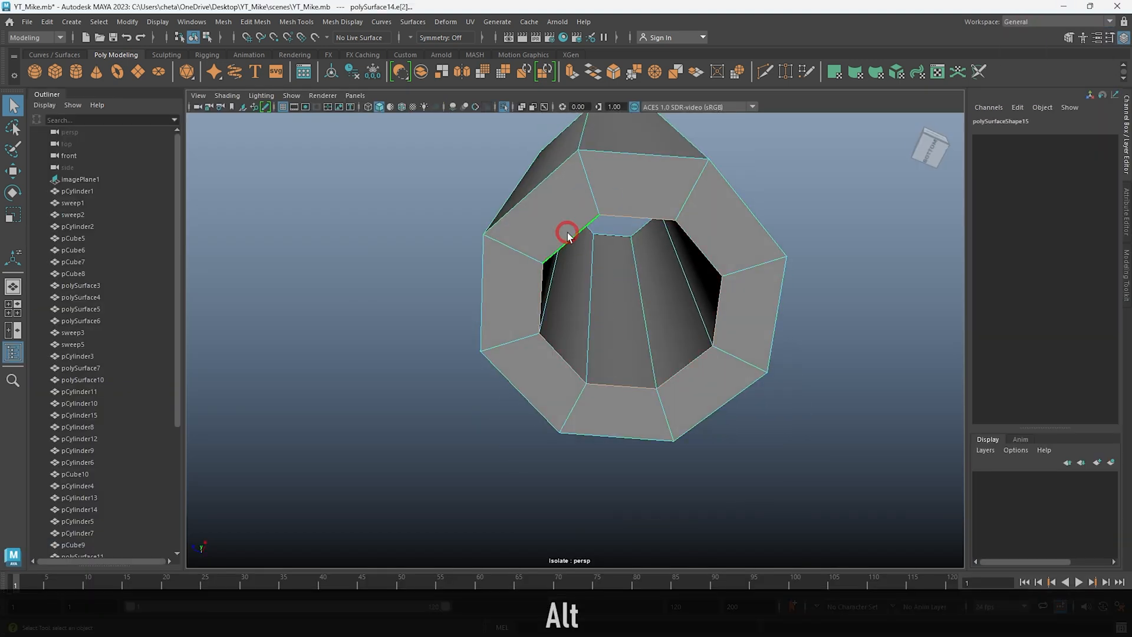
{"action": "left_click_drag", "start_coordinate": [568, 235], "coordinate": [542, 371], "text": "alt"}
{"action": "left_click_drag", "start_coordinate": [591, 335], "coordinate": [554, 407], "text": "alt"}
{"action": "left_click_drag", "start_coordinate": [483, 241], "coordinate": [493, 248]}
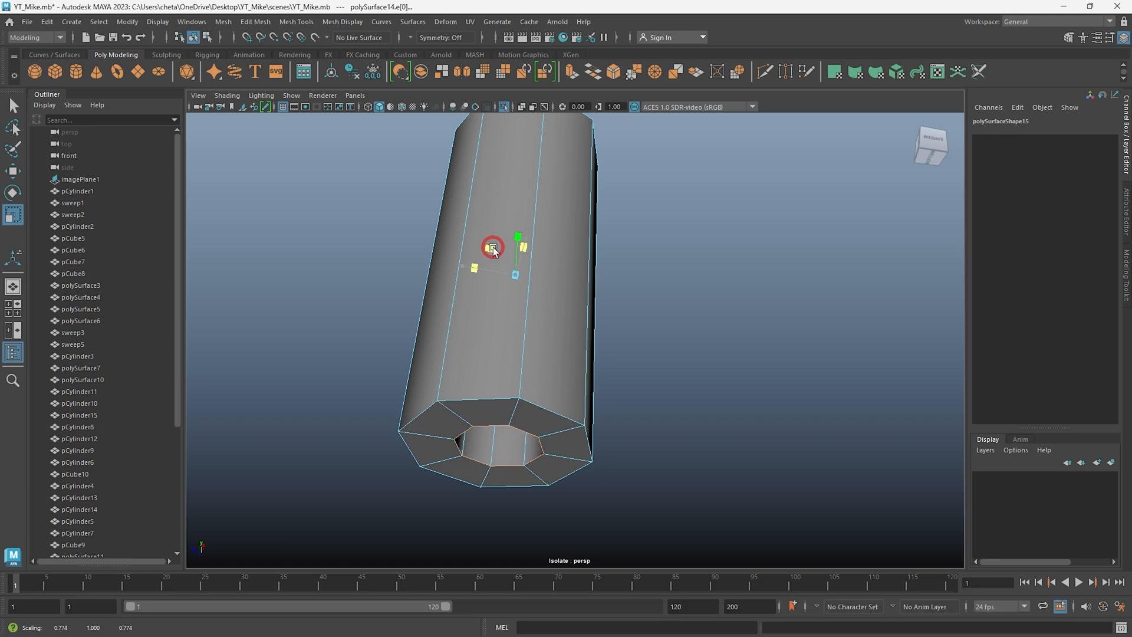
Select the edge loops around the sleeve's bottom end and bevel them with 2 segments
{"action": "left_click_drag", "start_coordinate": [554, 383], "coordinate": [559, 271], "text": "alt"}
{"action": "right_click_drag", "start_coordinate": [558, 271], "coordinate": [725, 212], "text": "alt"}
{"action": "left_click", "coordinate": [468, 322]}
{"action": "double_click", "coordinate": [553, 219]}
{"action": "right_click_drag", "start_coordinate": [667, 239], "coordinate": [612, 271], "text": "alt"}
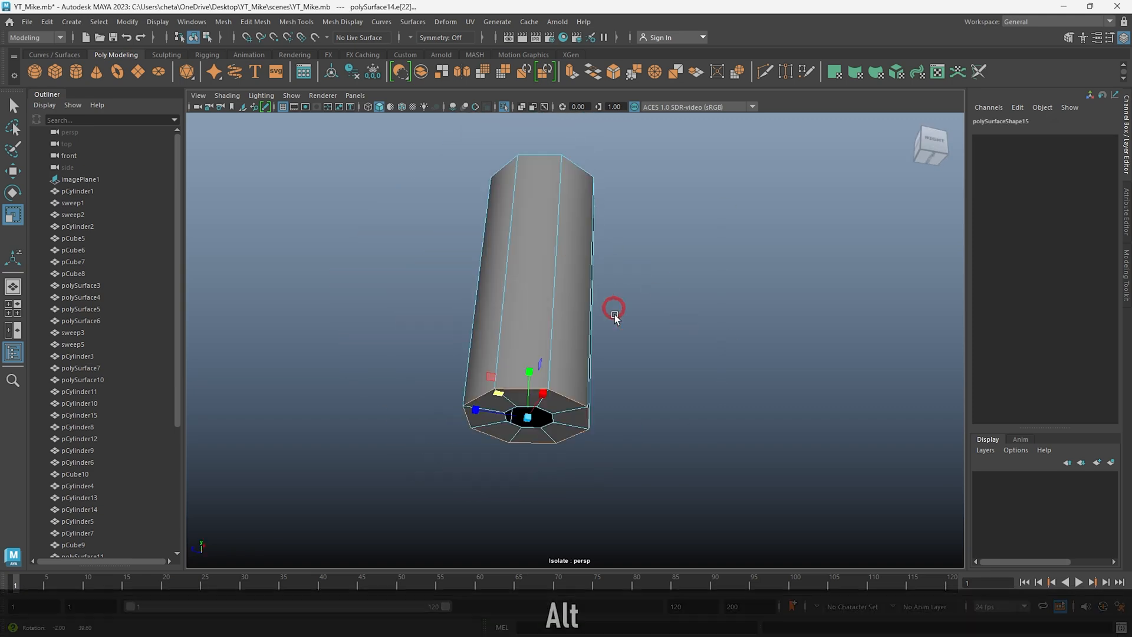
{"action": "left_click_drag", "start_coordinate": [611, 271], "coordinate": [610, 413], "text": "alt"}
{"action": "left_click", "coordinate": [574, 407], "text": "shift"}
{"action": "key", "text": "ctrl+b"}
{"action": "middle_click_drag", "start_coordinate": [853, 373], "coordinate": [520, 379]}
{"action": "left_click", "coordinate": [830, 364]}
{"action": "type", "text": "2"}
{"action": "key", "text": "Return"}
Return to object mode, show the whole model again and preview the sleeve smoothed
{"action": "right_click_drag", "start_coordinate": [554, 266], "coordinate": [595, 230]}
{"action": "key", "text": "ctrl+1"}
{"action": "left_click_drag", "start_coordinate": [579, 379], "coordinate": [630, 426], "text": "alt"}
{"action": "key", "text": "3"}
{"action": "left_click", "coordinate": [647, 443]}
{"action": "left_click", "coordinate": [592, 316]}
Switch back to the UV Editing workspace and turn off the sleeve's smooth preview
{"action": "left_click", "coordinate": [1052, 22]}
{"action": "left_click", "coordinate": [1020, 95]}
{"action": "right_click_drag", "start_coordinate": [218, 401], "coordinate": [256, 430], "text": "alt"}
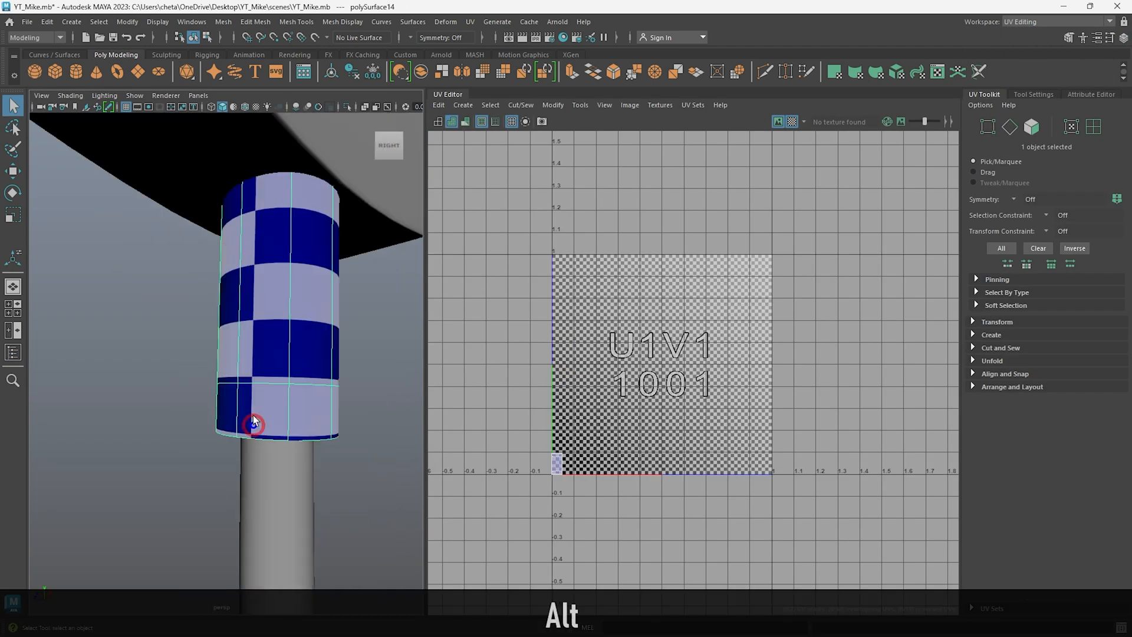
{"action": "left_click_drag", "start_coordinate": [255, 430], "coordinate": [259, 377], "text": "alt"}
{"action": "key", "text": "1"}
Apply camera-based UV mapping to the sleeve and isolate it
{"action": "right_click_drag", "start_coordinate": [260, 377], "coordinate": [275, 364], "text": "alt"}
{"action": "left_click_drag", "start_coordinate": [275, 364], "coordinate": [243, 263], "text": "alt"}
{"action": "left_click", "coordinate": [243, 263]}
{"action": "double_click", "coordinate": [244, 262]}
{"action": "left_click", "coordinate": [466, 108]}
{"action": "right_click_drag", "start_coordinate": [260, 289], "coordinate": [94, 303], "text": "alt"}
{"action": "left_click", "coordinate": [463, 105]}
{"action": "left_click", "coordinate": [484, 161]}
{"action": "key", "text": "ctrl+1"}
Cut the sleeve's UVs along the outer edge loops at its two ends and return to object mode
{"action": "right_click_drag", "start_coordinate": [302, 356], "coordinate": [413, 356], "text": "alt"}
{"action": "right_click_drag", "start_coordinate": [272, 369], "coordinate": [270, 330]}
{"action": "left_click_drag", "start_coordinate": [270, 330], "coordinate": [237, 462], "text": "alt"}
{"action": "right_click_drag", "start_coordinate": [664, 348], "coordinate": [619, 348], "text": "shift"}
{"action": "right_click_drag", "start_coordinate": [354, 307], "coordinate": [258, 294], "text": "alt"}
{"action": "right_click_drag", "start_coordinate": [258, 295], "coordinate": [343, 220]}
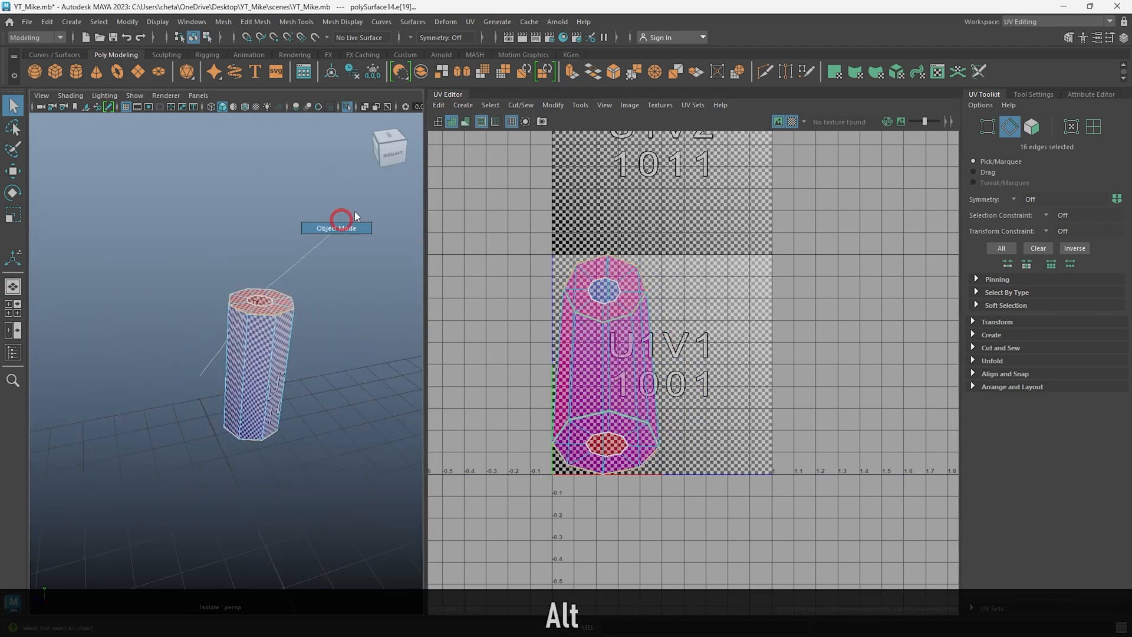
Show the whole model to pick a lengthwise seam edge on the sleeve, and isolate the sleeve again
{"action": "left_click_drag", "start_coordinate": [336, 294], "coordinate": [335, 259], "text": "alt"}
{"action": "right_click_drag", "start_coordinate": [354, 295], "coordinate": [314, 316], "text": "alt"}
{"action": "key", "text": "ctrl+1"}
{"action": "right_click_drag", "start_coordinate": [236, 377], "coordinate": [271, 394], "text": "alt"}
{"action": "left_click_drag", "start_coordinate": [271, 394], "coordinate": [417, 382], "text": "alt"}
{"action": "right_click_drag", "start_coordinate": [417, 382], "coordinate": [417, 345]}
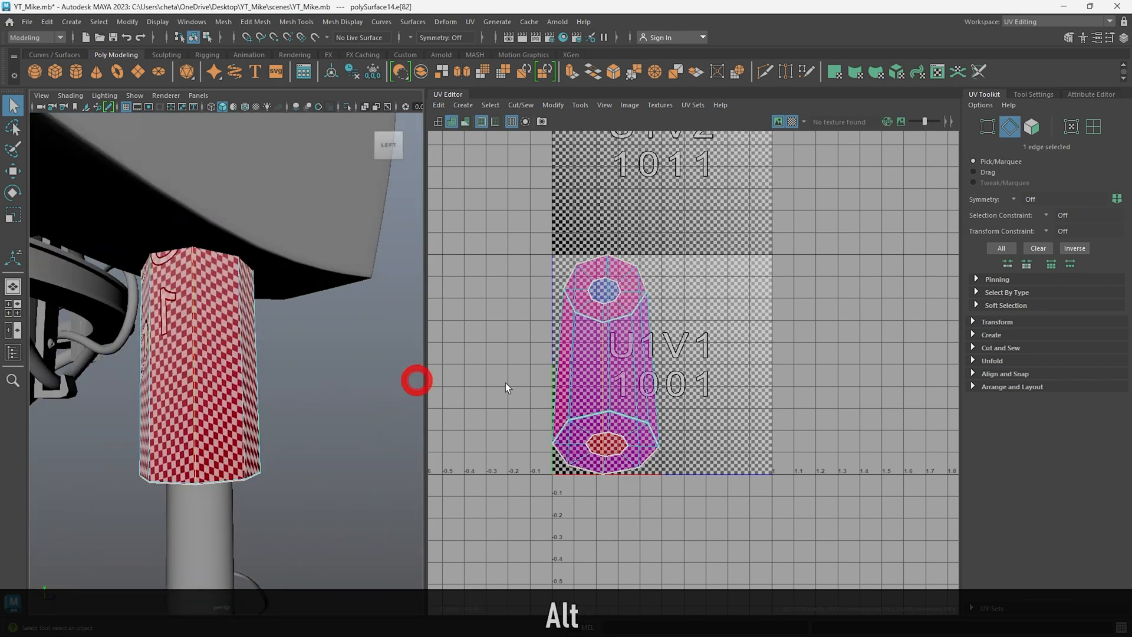
{"action": "left_click_drag", "start_coordinate": [233, 378], "coordinate": [220, 389], "text": "alt"}
{"action": "right_click_drag", "start_coordinate": [220, 389], "coordinate": [265, 348]}
{"action": "key", "text": "ctrl+1"}
Select the lengthwise edges running down one corner of the sleeve and cut the UVs along them
{"action": "right_click_drag", "start_coordinate": [220, 371], "coordinate": [265, 371], "text": "alt"}
{"action": "left_click_drag", "start_coordinate": [265, 371], "coordinate": [237, 427], "text": "alt"}
{"action": "right_click_drag", "start_coordinate": [238, 427], "coordinate": [207, 408], "text": "alt"}
{"action": "left_click", "coordinate": [217, 248]}
{"action": "left_click", "coordinate": [236, 392], "text": "shift"}
{"action": "left_click_drag", "start_coordinate": [236, 401], "coordinate": [260, 330], "text": "alt"}
{"action": "middle_click_drag", "start_coordinate": [265, 330], "coordinate": [268, 341], "text": "alt"}
{"action": "right_click_drag", "start_coordinate": [269, 341], "coordinate": [313, 354], "text": "alt"}
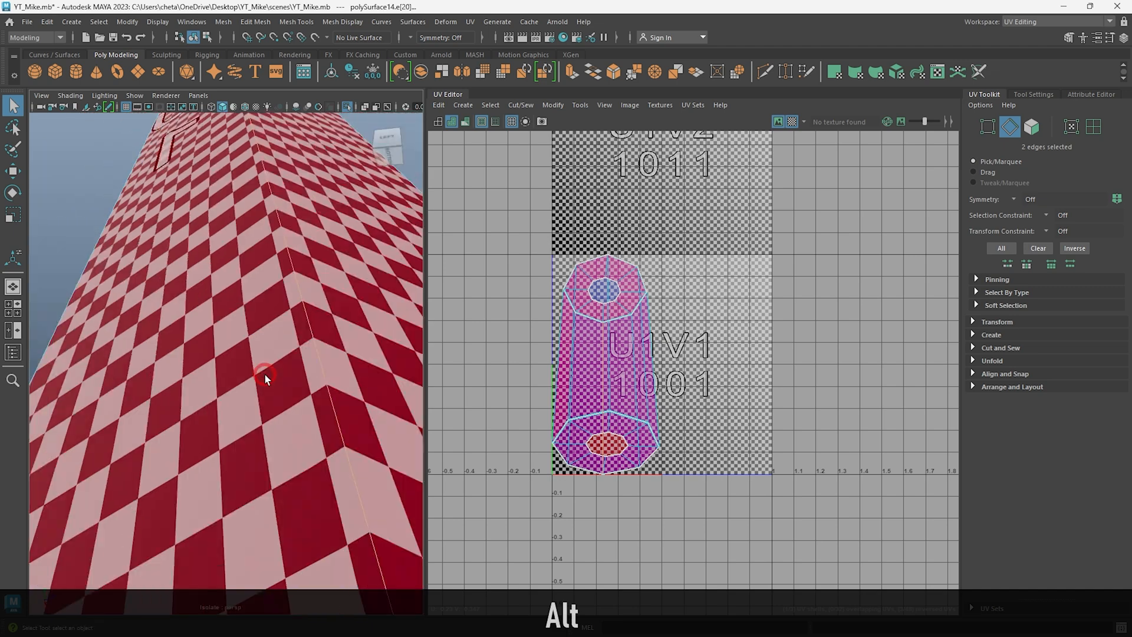
{"action": "middle_click_drag", "start_coordinate": [264, 374], "coordinate": [239, 336], "text": "alt"}
{"action": "right_click_drag", "start_coordinate": [248, 401], "coordinate": [268, 401], "text": "alt"}
{"action": "right_click_drag", "start_coordinate": [666, 370], "coordinate": [666, 365], "text": "shift"}
Select all of the sleeve's UV shells, unfold, orient and lay them out in the UV tile, and exit isolation
{"action": "right_click_drag", "start_coordinate": [589, 295], "coordinate": [531, 248]}
{"action": "left_click_drag", "start_coordinate": [437, 175], "coordinate": [673, 448]}
{"action": "right_click_drag", "start_coordinate": [561, 301], "coordinate": [440, 301], "text": "shift"}
{"action": "right_click_drag", "start_coordinate": [708, 296], "coordinate": [688, 469], "text": "shift"}
{"action": "key", "text": "ctrl+l"}
{"action": "key", "text": "f"}
{"action": "right_click_drag", "start_coordinate": [272, 486], "coordinate": [230, 442]}
{"action": "key", "text": "ctrl+1"}
{"action": "left_click_drag", "start_coordinate": [230, 442], "coordinate": [272, 354], "text": "alt"}
Apply camera-based UV mapping to the pop filter's curved arm and cut its UVs along one lengthwise edge loop
{"action": "left_click", "coordinate": [232, 377]}
{"action": "left_click", "coordinate": [461, 105]}
{"action": "left_click", "coordinate": [492, 161]}
{"action": "right_click_drag", "start_coordinate": [266, 333], "coordinate": [303, 295], "text": "alt"}
{"action": "double_click", "coordinate": [250, 348]}
{"action": "right_click_drag", "start_coordinate": [707, 273], "coordinate": [665, 273], "text": "shift"}
Unfold, orient and lay out the curved arm's UV shell, and view the arm in isolation
{"action": "right_click_drag", "start_coordinate": [708, 283], "coordinate": [647, 260]}
{"action": "left_click_drag", "start_coordinate": [481, 200], "coordinate": [511, 240], "text": "shift"}
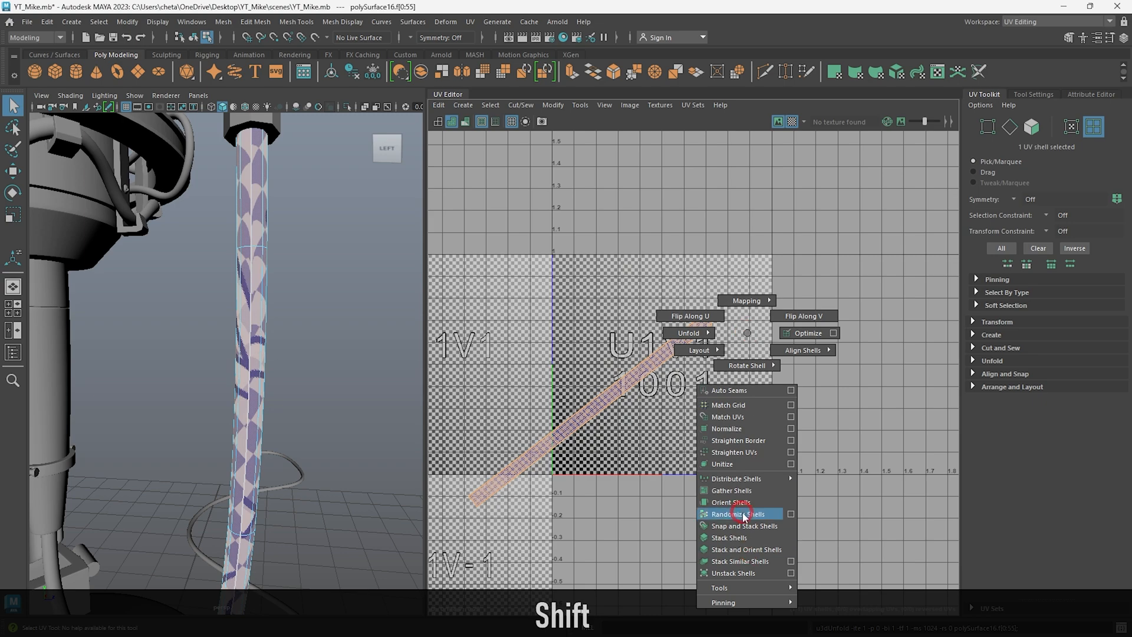
{"action": "right_click_drag", "start_coordinate": [744, 519], "coordinate": [732, 502], "text": "shift"}
{"action": "key", "text": "ctrl+l"}
{"action": "right_click_drag", "start_coordinate": [253, 330], "coordinate": [300, 297]}
{"action": "key", "text": "1"}
{"action": "key", "text": "ctrl+1"}
{"action": "left_click_drag", "start_coordinate": [319, 345], "coordinate": [181, 362], "text": "alt"}
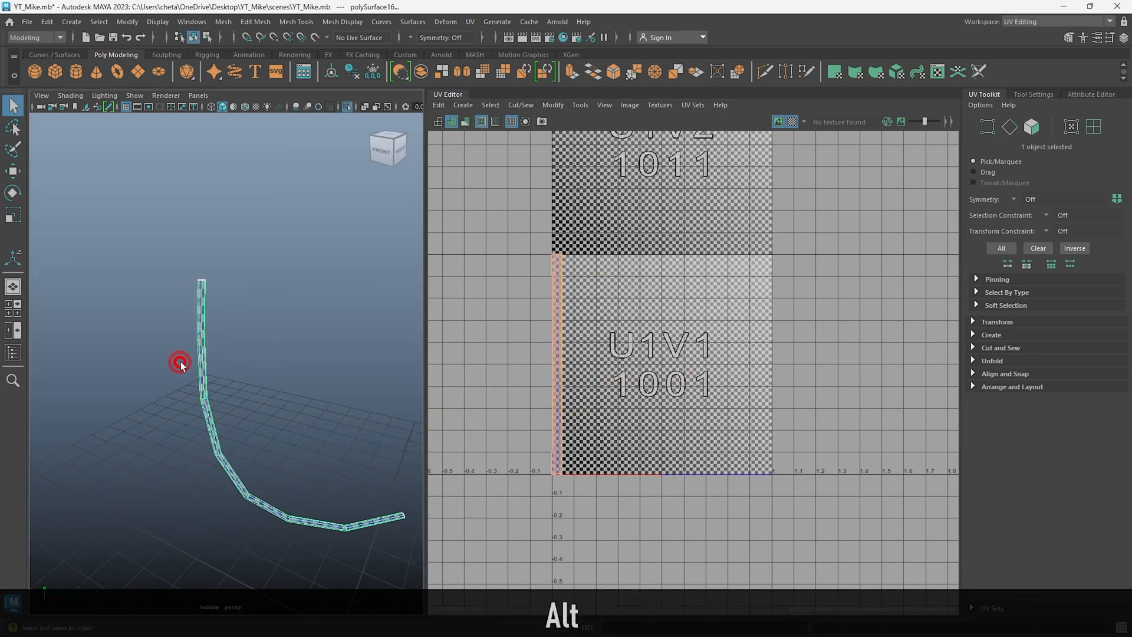
{"action": "key", "text": "ctrl+1"}
Apply camera-based UV mapping to the microphone cable and cut its UVs along one lengthwise edge loop
{"action": "left_click_drag", "start_coordinate": [317, 349], "coordinate": [227, 289], "text": "alt"}
{"action": "left_click", "coordinate": [335, 346]}
{"action": "right_click_drag", "start_coordinate": [227, 289], "coordinate": [542, 116], "text": "alt"}
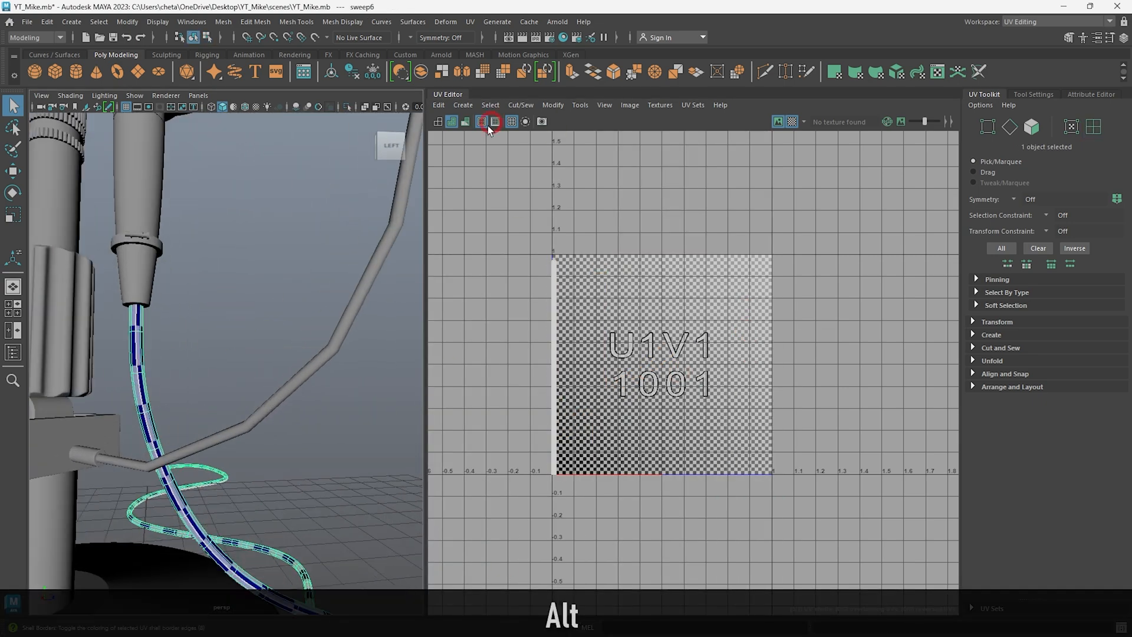
{"action": "left_click", "coordinate": [463, 105]}
{"action": "left_click", "coordinate": [488, 171]}
{"action": "right_click_drag", "start_coordinate": [136, 348], "coordinate": [136, 319]}
{"action": "double_click", "coordinate": [137, 318]}
{"action": "right_click_drag", "start_coordinate": [455, 349], "coordinate": [554, 351], "text": "shift"}
Select the cable's UV shell, unfold, orient and lay it out in the UV tile, and return to object mode
{"action": "right_click_drag", "start_coordinate": [495, 260], "coordinate": [528, 227]}
{"action": "left_click_drag", "start_coordinate": [529, 228], "coordinate": [695, 316]}
{"action": "right_click_drag", "start_coordinate": [695, 316], "coordinate": [596, 315], "text": "shift"}
{"action": "right_click_drag", "start_coordinate": [669, 494], "coordinate": [666, 482], "text": "shift"}
{"action": "key", "text": "ctrl+l"}
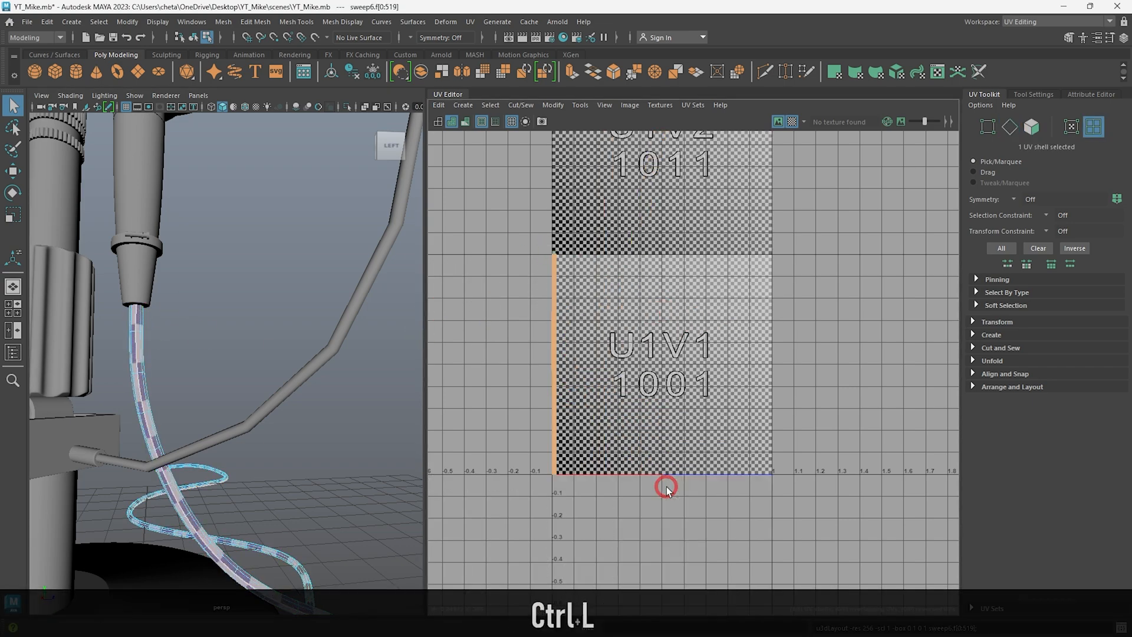
{"action": "right_click_drag", "start_coordinate": [312, 375], "coordinate": [339, 346]}
Apply camera-based UV mapping to the short tapered cable sleeve below the connector's clamp ring
{"action": "left_click_drag", "start_coordinate": [338, 346], "coordinate": [322, 342], "text": "alt"}
{"action": "right_click_drag", "start_coordinate": [321, 342], "coordinate": [308, 331], "text": "alt"}
{"action": "left_click_drag", "start_coordinate": [308, 331], "coordinate": [239, 372], "text": "alt"}
{"action": "left_click", "coordinate": [239, 372]}
{"action": "right_click_drag", "start_coordinate": [239, 371], "coordinate": [358, 631], "text": "alt"}
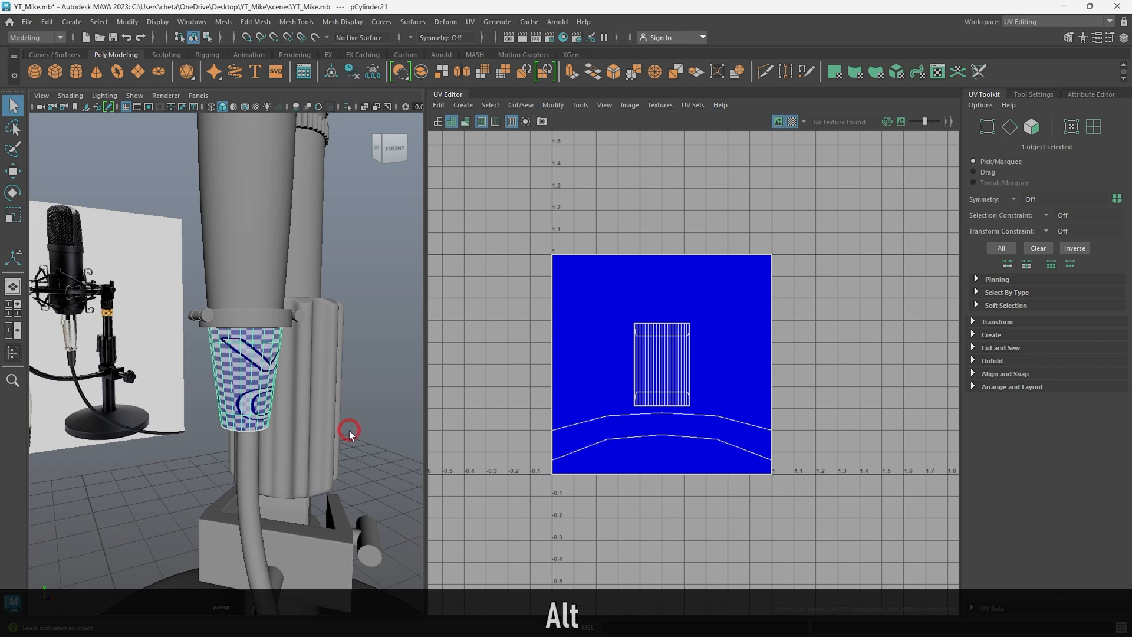
{"action": "left_click_drag", "start_coordinate": [617, 481], "coordinate": [259, 403], "text": "alt"}
{"action": "key", "text": "1"}
{"action": "right_click_drag", "start_coordinate": [259, 403], "coordinate": [272, 462], "text": "alt"}
{"action": "left_click", "coordinate": [463, 105]}
{"action": "left_click", "coordinate": [470, 172]}
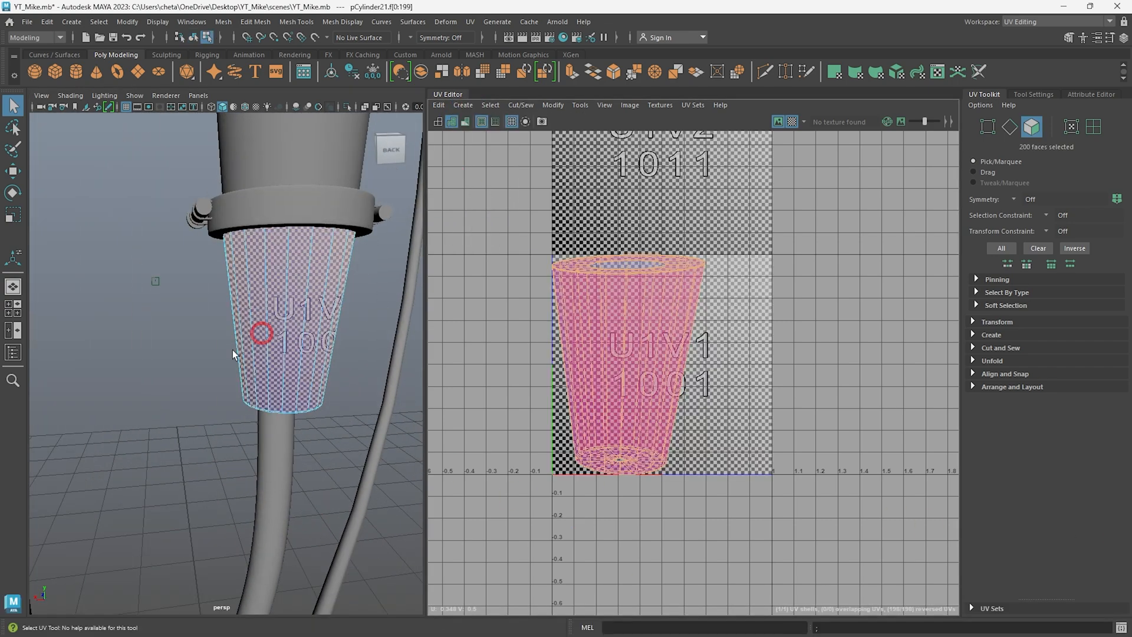
Isolate the tapered cable sleeve and cut its UVs along the rim edge loops and one lengthwise edge
{"action": "left_click", "coordinate": [314, 334]}
{"action": "key", "text": "ctrl+1"}
{"action": "right_click_drag", "start_coordinate": [314, 335], "coordinate": [312, 299]}
{"action": "left_click_drag", "start_coordinate": [312, 300], "coordinate": [283, 323], "text": "alt"}
{"action": "middle_click_drag", "start_coordinate": [283, 323], "coordinate": [230, 289], "text": "alt"}
{"action": "right_click_drag", "start_coordinate": [230, 289], "coordinate": [260, 346], "text": "alt"}
{"action": "mouse_move", "coordinate": [260, 346]}
{"action": "left_mouse_down", "text": "alt"}
{"action": "mouse_move", "coordinate": [240, 327]}
{"action": "mouse_move", "coordinate": [254, 338]}
{"action": "left_mouse_up", "text": "alt"}
{"action": "double_click", "coordinate": [257, 341], "text": "shift"}
{"action": "right_click_drag", "start_coordinate": [257, 341], "coordinate": [212, 295], "text": "alt"}
{"action": "left_click_drag", "start_coordinate": [212, 295], "coordinate": [204, 397], "text": "alt"}
{"action": "middle_click_drag", "start_coordinate": [204, 397], "coordinate": [207, 471], "text": "alt"}
{"action": "right_click_drag", "start_coordinate": [183, 307], "coordinate": [215, 364], "text": "alt"}
{"action": "middle_click_drag", "start_coordinate": [214, 363], "coordinate": [162, 413], "text": "alt"}
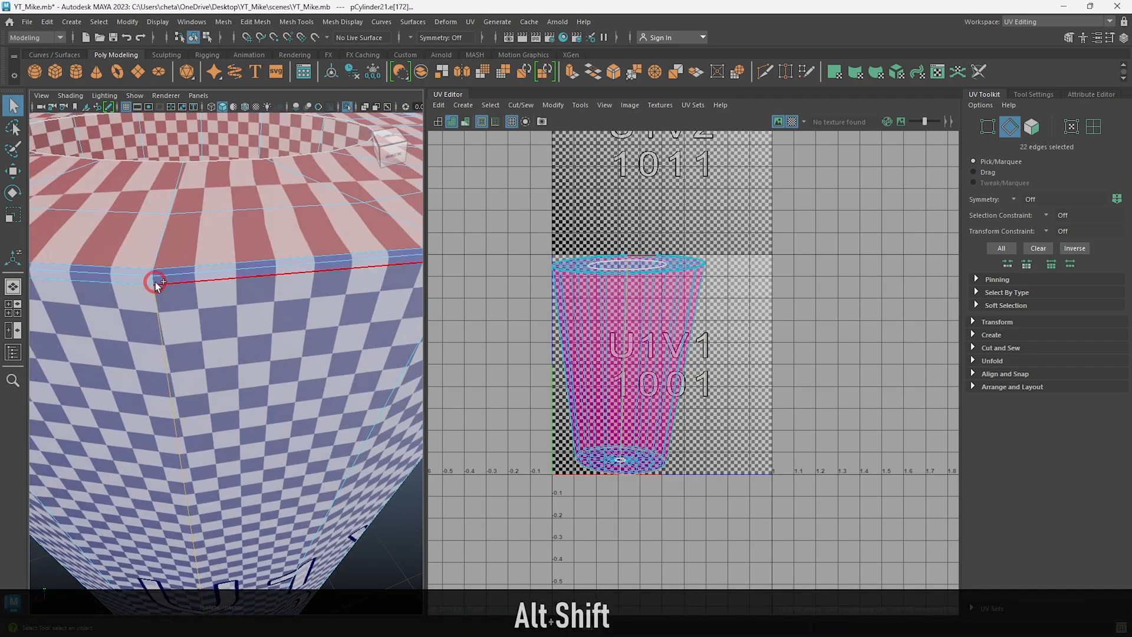
{"action": "right_click_drag", "start_coordinate": [619, 353], "coordinate": [617, 355], "text": "shift"}
Unfold, orient and lay out the tapered sleeve's UV shells, and bring the whole model back into view
{"action": "right_click_drag", "start_coordinate": [583, 294], "coordinate": [516, 210]}
{"action": "left_click_drag", "start_coordinate": [516, 210], "coordinate": [731, 495]}
{"action": "right_click_drag", "start_coordinate": [649, 407], "coordinate": [381, 428], "text": "shift"}
{"action": "right_click_drag", "start_coordinate": [667, 291], "coordinate": [660, 462], "text": "shift"}
{"action": "right_click_drag", "start_coordinate": [683, 392], "coordinate": [678, 466], "text": "shift"}
{"action": "right_click_drag", "start_coordinate": [328, 411], "coordinate": [218, 378], "text": "alt"}
{"action": "right_click_drag", "start_coordinate": [218, 377], "coordinate": [260, 337]}
{"action": "key", "text": "alt+d"}
{"action": "key", "text": "ctrl+1"}
Isolate the connector's clamp ring and apply camera-based UV mapping to it
{"action": "left_click", "coordinate": [200, 319]}
{"action": "key", "text": "ctrl+1"}
{"action": "left_click_drag", "start_coordinate": [203, 307], "coordinate": [219, 384], "text": "alt"}
{"action": "right_click_drag", "start_coordinate": [219, 384], "coordinate": [389, 299], "text": "alt"}
{"action": "left_click", "coordinate": [463, 105]}
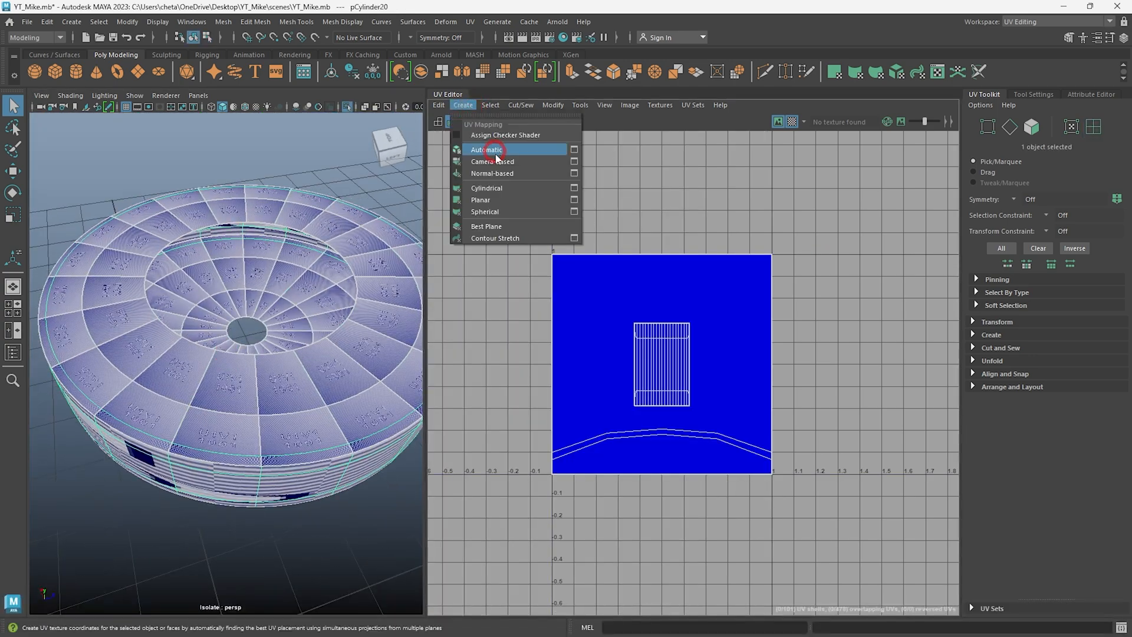
{"action": "left_click", "coordinate": [496, 162]}
Cut the clamp ring's UVs along its rim edge loops and leave the isolated view
{"action": "right_click_drag", "start_coordinate": [210, 509], "coordinate": [210, 471]}
{"action": "left_click_drag", "start_coordinate": [340, 484], "coordinate": [324, 348], "text": "alt"}
{"action": "scroll", "coordinate": [144, 197], "scroll_direction": "up", "scroll_amount": 3}
{"action": "right_click_drag", "start_coordinate": [618, 411], "coordinate": [619, 411], "text": "shift"}
{"action": "right_click_drag", "start_coordinate": [306, 383], "coordinate": [224, 413], "text": "alt"}
{"action": "right_click_drag", "start_coordinate": [213, 422], "coordinate": [253, 384]}
{"action": "key", "text": "ctrl+1"}
{"action": "left_click_drag", "start_coordinate": [253, 384], "coordinate": [159, 379], "text": "alt"}
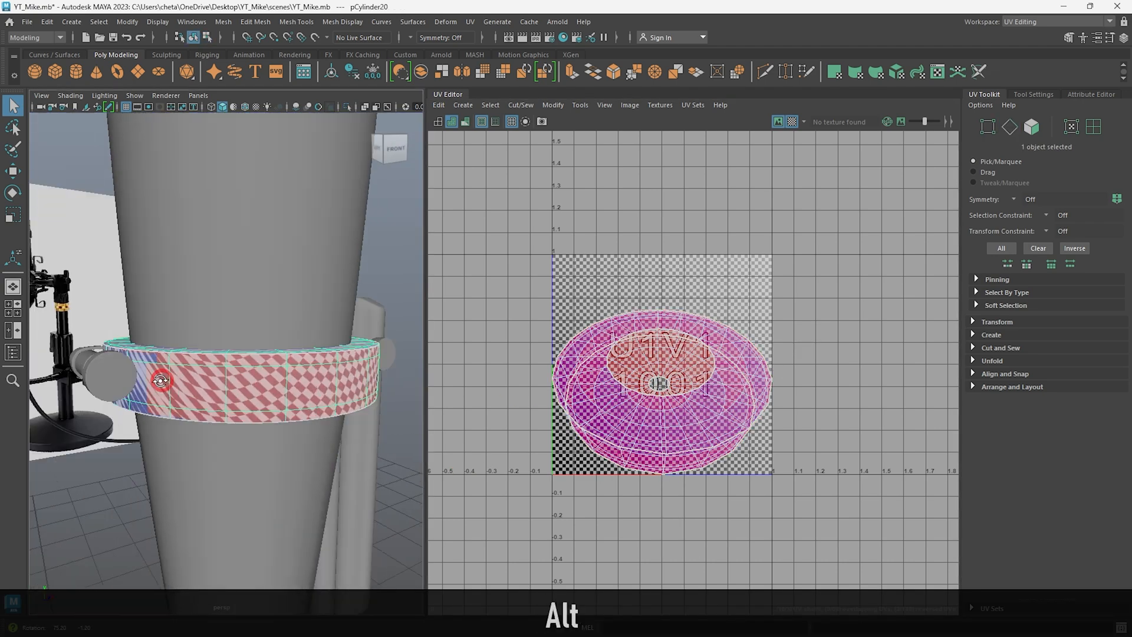
Select all of the clamp ring's UV shells, then unfold and lay them out in the UV tile
{"action": "right_click_drag", "start_coordinate": [697, 288], "coordinate": [607, 270]}
{"action": "left_click_drag", "start_coordinate": [531, 277], "coordinate": [820, 490]}
{"action": "right_click_drag", "start_coordinate": [821, 314], "coordinate": [549, 314], "text": "shift"}
{"action": "right_click_drag", "start_coordinate": [678, 303], "coordinate": [679, 305], "text": "shift"}
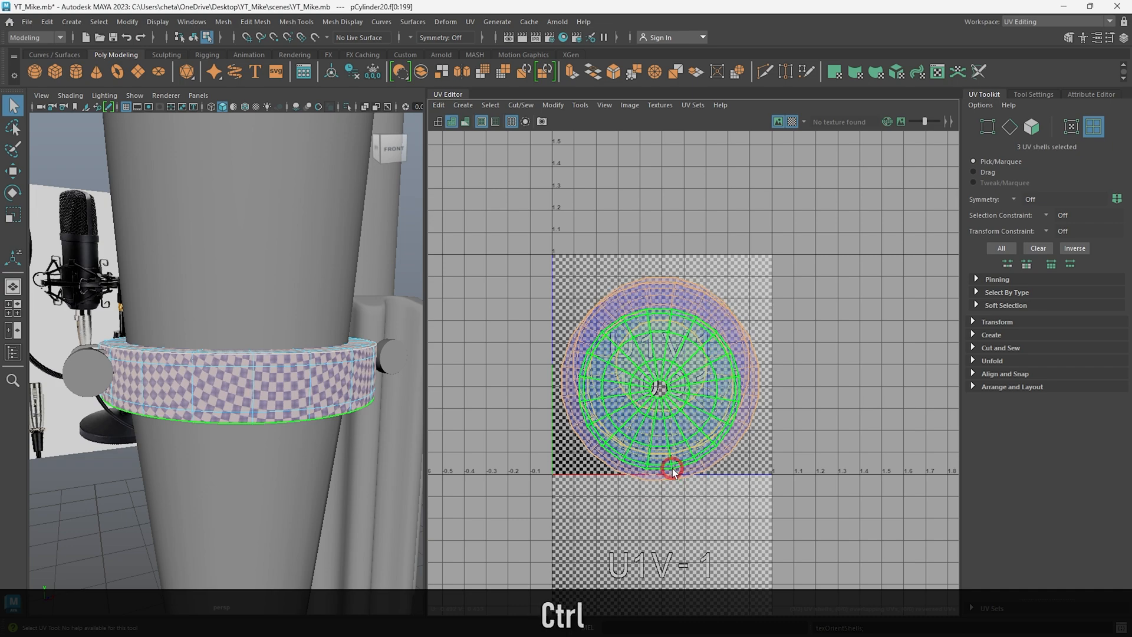
{"action": "key", "text": "ctrl+l"}
Isolate the clamp ring's side pin with its bands and apply camera-based UV mapping to one oval band
{"action": "right_click_drag", "start_coordinate": [101, 336], "coordinate": [148, 301]}
{"action": "left_click", "coordinate": [77, 307]}
{"action": "left_click_drag", "start_coordinate": [148, 330], "coordinate": [227, 364], "text": "alt"}
{"action": "right_click_drag", "start_coordinate": [228, 364], "coordinate": [295, 364], "text": "alt"}
{"action": "left_click_drag", "start_coordinate": [378, 283], "coordinate": [258, 418]}
{"action": "key", "text": "ctrl+1"}
{"action": "left_click", "coordinate": [254, 389]}
{"action": "right_click_drag", "start_coordinate": [278, 320], "coordinate": [272, 342], "text": "alt"}
{"action": "left_click", "coordinate": [503, 172]}
Cut the oval band's UVs along the edge loops around its inner and outer rims
{"action": "right_click_drag", "start_coordinate": [188, 451], "coordinate": [188, 413]}
{"action": "double_click", "coordinate": [148, 509]}
{"action": "middle_click_drag", "start_coordinate": [146, 499], "coordinate": [247, 424], "text": "alt"}
{"action": "right_click_drag", "start_coordinate": [248, 425], "coordinate": [163, 478], "text": "alt"}
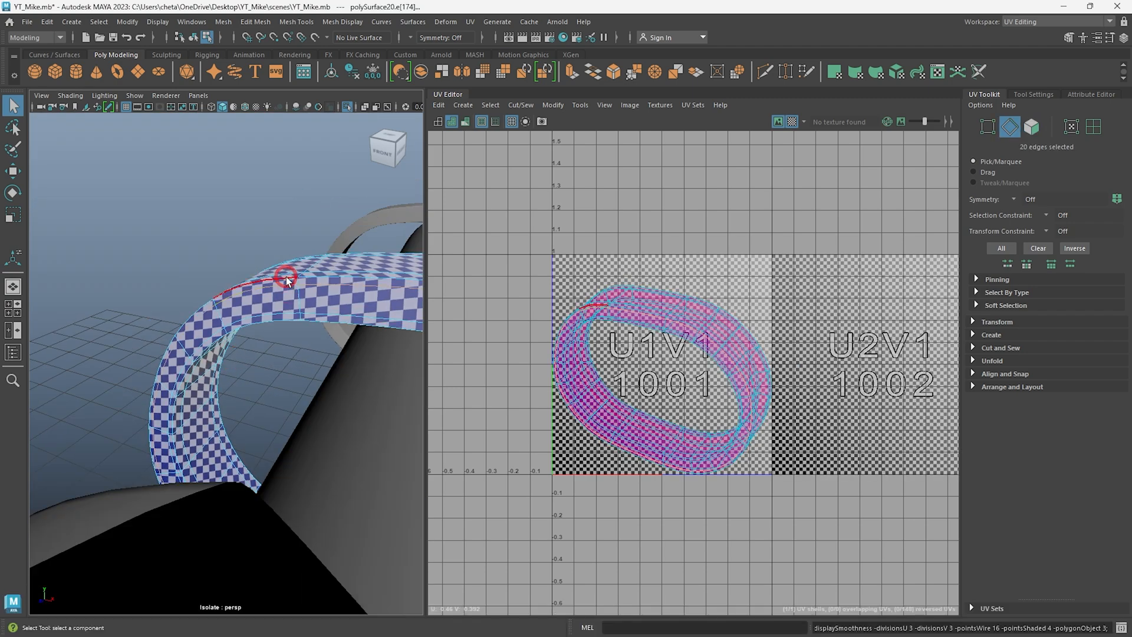
{"action": "left_click", "coordinate": [267, 326], "text": "shift"}
{"action": "left_click_drag", "start_coordinate": [218, 399], "coordinate": [213, 353], "text": "alt"}
{"action": "middle_click_drag", "start_coordinate": [212, 353], "coordinate": [88, 328], "text": "alt"}
{"action": "double_click", "coordinate": [253, 446], "text": "shift"}
{"action": "left_click_drag", "start_coordinate": [253, 443], "coordinate": [195, 398], "text": "alt"}
{"action": "right_click_drag", "start_coordinate": [194, 398], "coordinate": [218, 380], "text": "alt"}
{"action": "right_click_drag", "start_coordinate": [601, 375], "coordinate": [600, 375], "text": "shift"}
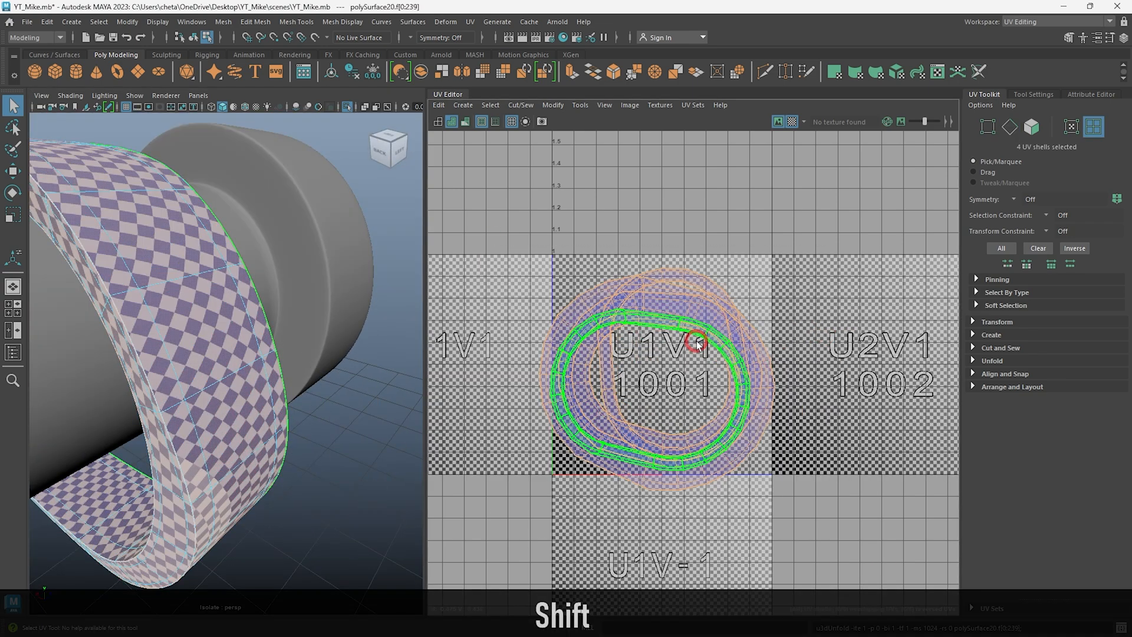
Unfold, orient and lay out the oval band's four UV shells in the UV tile
{"action": "right_click_drag", "start_coordinate": [700, 356], "coordinate": [697, 504], "text": "shift"}
{"action": "key", "text": "ctrl+l"}
{"action": "right_click_drag", "start_coordinate": [295, 360], "coordinate": [158, 345], "text": "alt"}
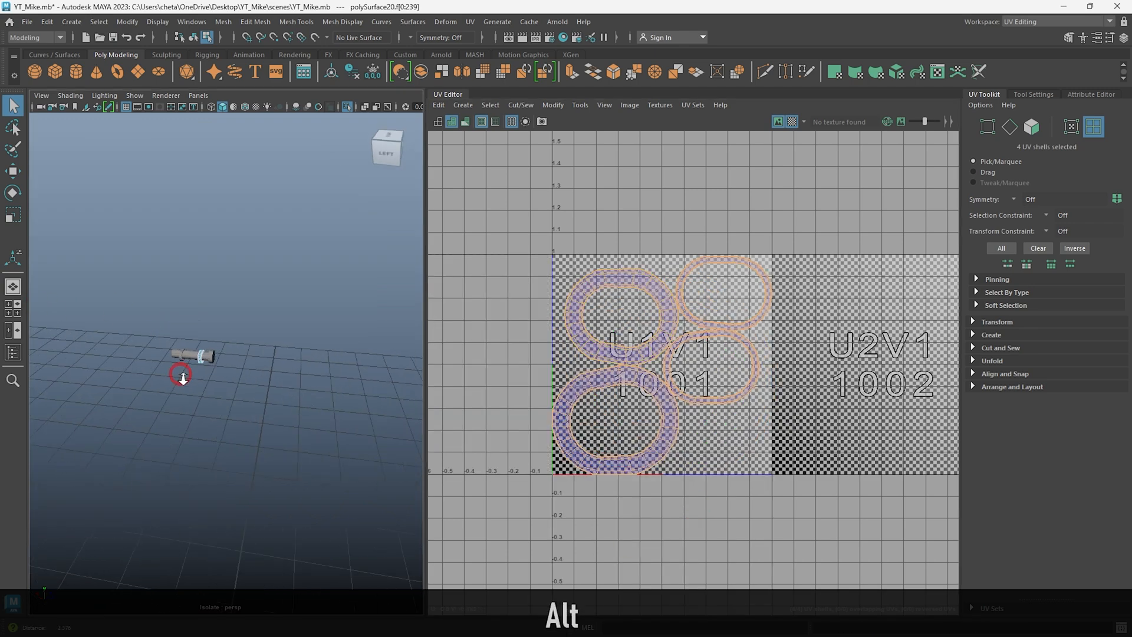
Delete the second, unmapped oval band and replace it with a duplicate of the unwrapped band along the pin
{"action": "right_click_drag", "start_coordinate": [261, 256], "coordinate": [283, 241], "text": "alt"}
{"action": "middle_click_drag", "start_coordinate": [283, 240], "coordinate": [247, 367], "text": "alt"}
{"action": "left_click", "coordinate": [248, 367]}
{"action": "key", "text": "Delete"}
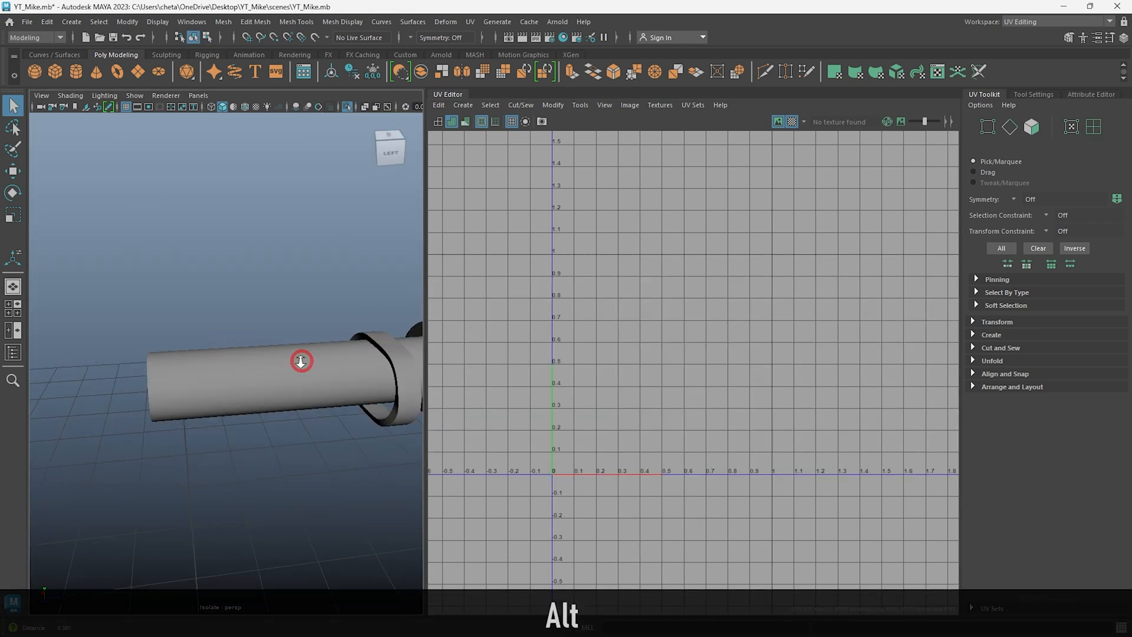
{"action": "left_click", "coordinate": [295, 301]}
{"action": "left_click_drag", "start_coordinate": [294, 301], "coordinate": [208, 332], "text": "alt"}
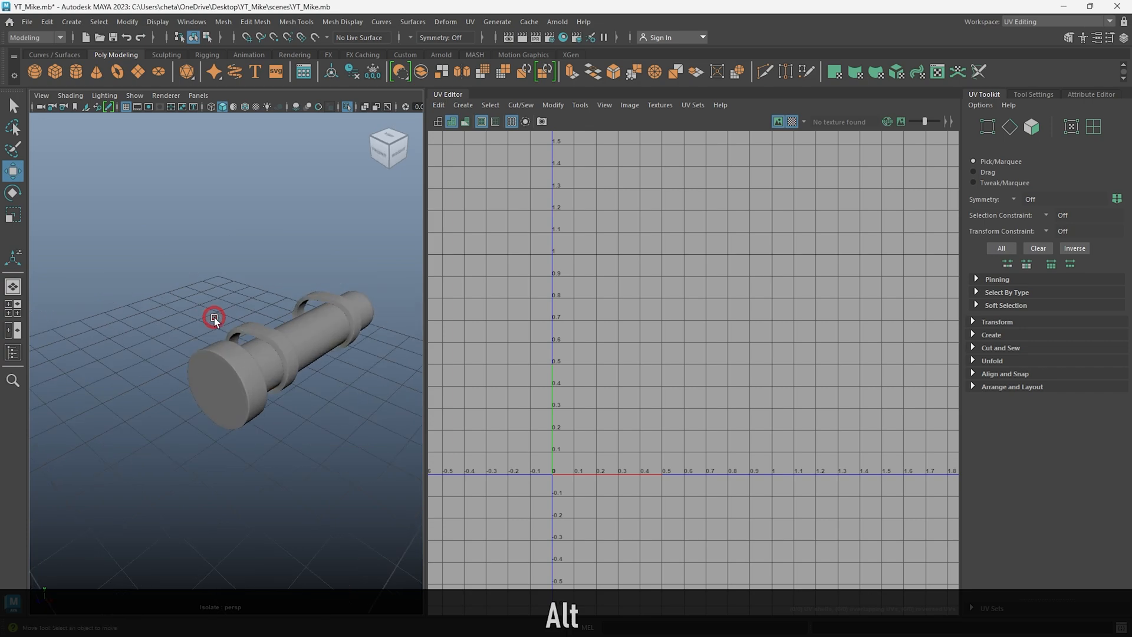
Apply camera-based UV mapping to the cylindrical side pin
{"action": "left_click_drag", "start_coordinate": [268, 309], "coordinate": [205, 335], "text": "alt"}
{"action": "left_click", "coordinate": [204, 335]}
{"action": "left_click", "coordinate": [165, 343]}
{"action": "left_click", "coordinate": [463, 105]}
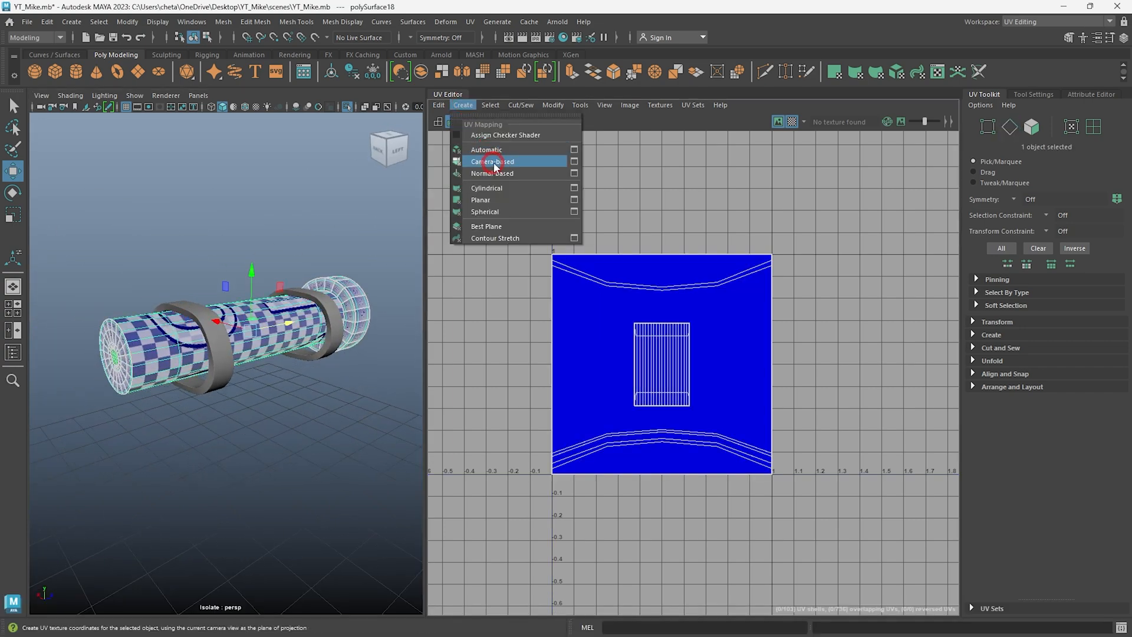
{"action": "left_click", "coordinate": [494, 162]}
Cut the side pin's UVs along its end-cap edge loop and a lengthwise seam
{"action": "right_click_drag", "start_coordinate": [135, 348], "coordinate": [188, 331], "text": "alt"}
{"action": "middle_click_drag", "start_coordinate": [189, 330], "coordinate": [223, 318], "text": "alt"}
{"action": "left_click", "coordinate": [81, 337]}
{"action": "double_click", "coordinate": [112, 331], "text": "shift"}
{"action": "left_click_drag", "start_coordinate": [113, 331], "coordinate": [156, 346], "text": "alt"}
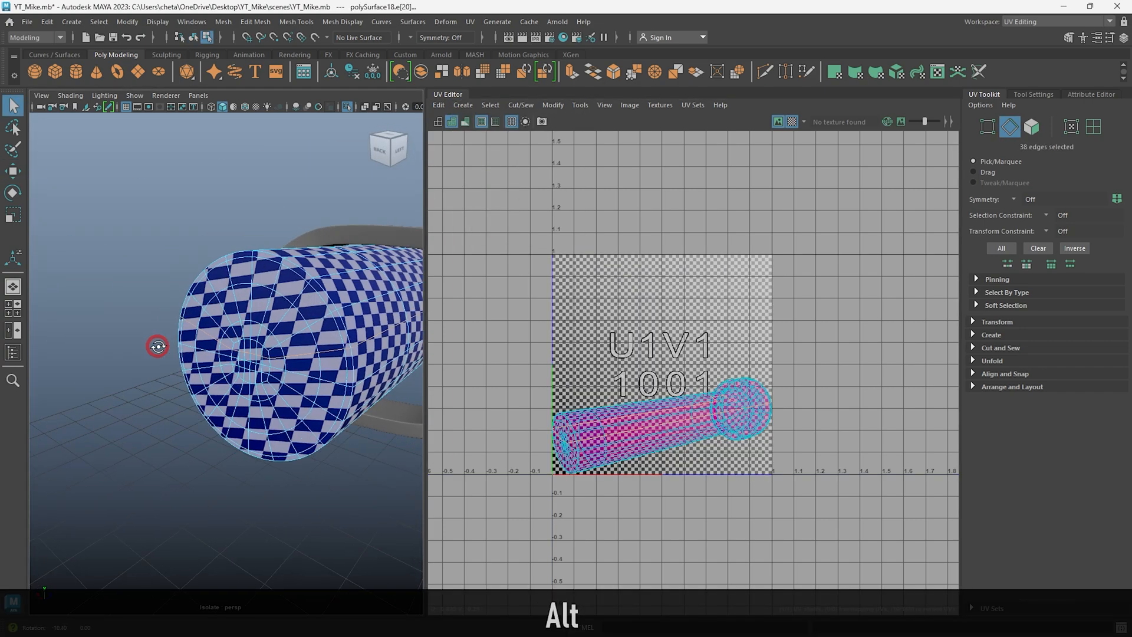
{"action": "right_click_drag", "start_coordinate": [157, 346], "coordinate": [177, 359], "text": "alt"}
{"action": "right_click_drag", "start_coordinate": [303, 409], "coordinate": [318, 439], "text": "alt"}
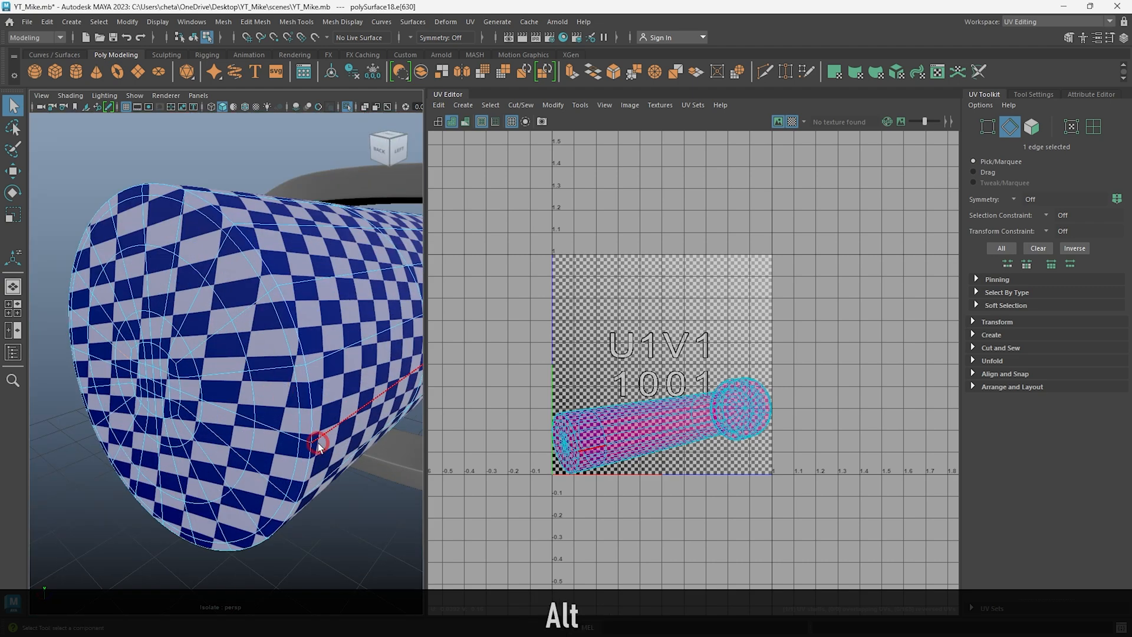
{"action": "left_click_drag", "start_coordinate": [335, 402], "coordinate": [270, 381], "text": "alt"}
{"action": "right_click_drag", "start_coordinate": [270, 382], "coordinate": [248, 369], "text": "alt"}
{"action": "left_click_drag", "start_coordinate": [248, 368], "coordinate": [233, 340], "text": "alt"}
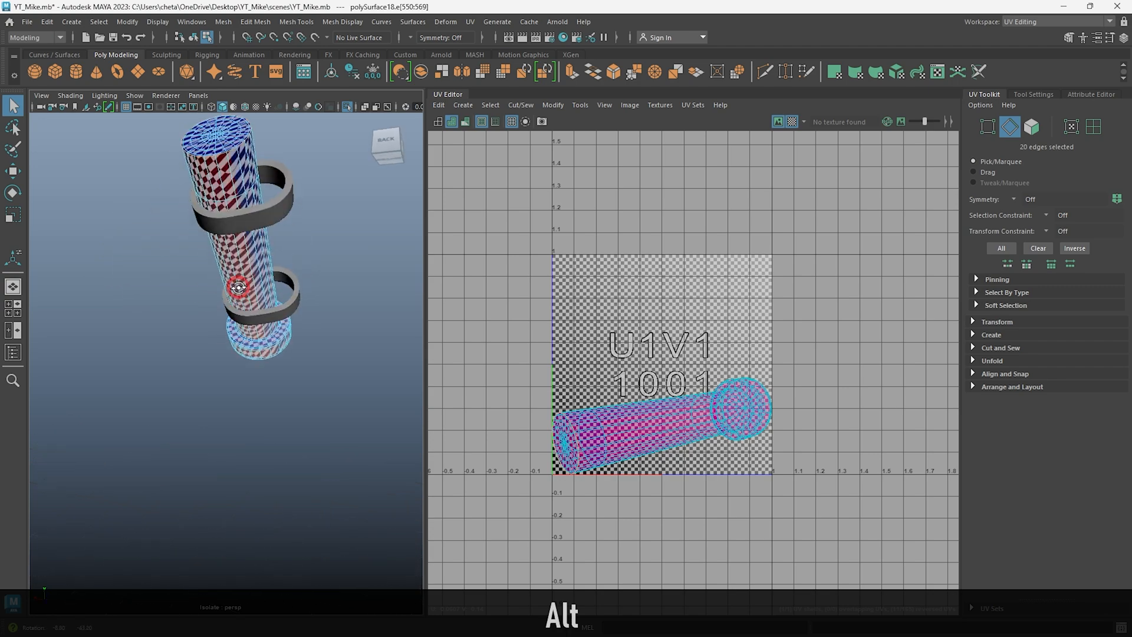
{"action": "left_click_drag", "start_coordinate": [238, 287], "coordinate": [283, 360], "text": "alt"}
{"action": "right_click_drag", "start_coordinate": [283, 359], "coordinate": [254, 416], "text": "alt"}
{"action": "middle_click_drag", "start_coordinate": [253, 416], "coordinate": [258, 407], "text": "alt"}
{"action": "right_click_drag", "start_coordinate": [257, 407], "coordinate": [247, 355], "text": "alt"}
{"action": "left_click_drag", "start_coordinate": [339, 425], "coordinate": [217, 422], "text": "alt"}
{"action": "left_click", "coordinate": [215, 422], "text": "shift"}
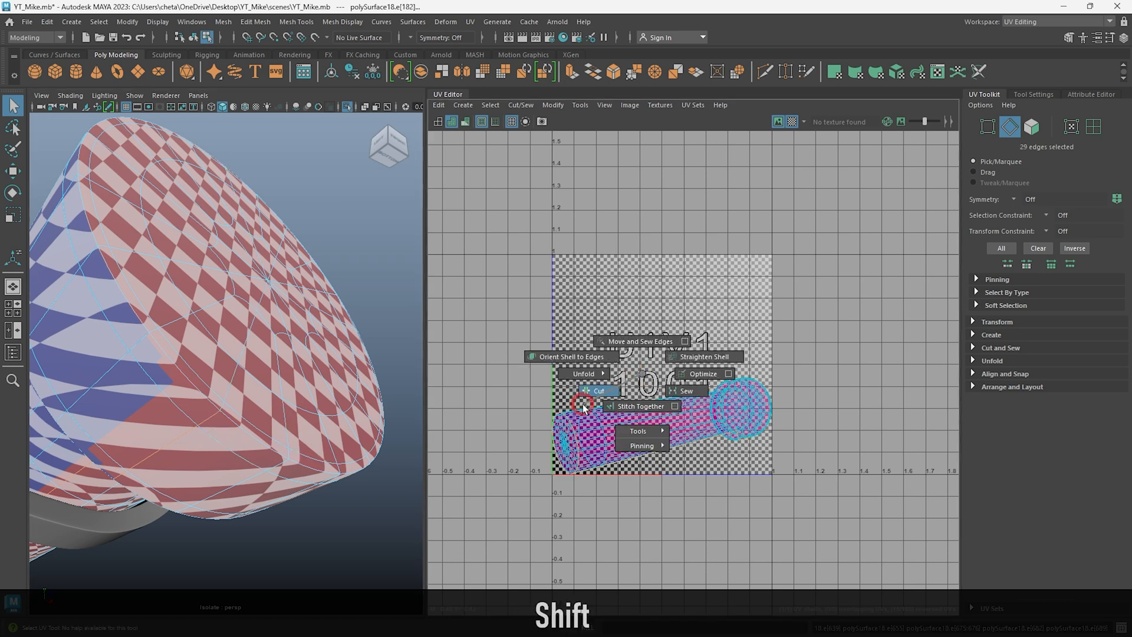
{"action": "right_click_drag", "start_coordinate": [583, 408], "coordinate": [583, 408], "text": "shift"}
Cut the side pin's UVs along the edge loops around its wider head
{"action": "key", "text": "w"}
{"action": "double_click", "coordinate": [235, 424]}
{"action": "left_click_drag", "start_coordinate": [234, 425], "coordinate": [346, 436], "text": "alt"}
{"action": "right_click_drag", "start_coordinate": [346, 436], "coordinate": [384, 440], "text": "alt"}
{"action": "middle_click_drag", "start_coordinate": [384, 439], "coordinate": [331, 441], "text": "alt"}
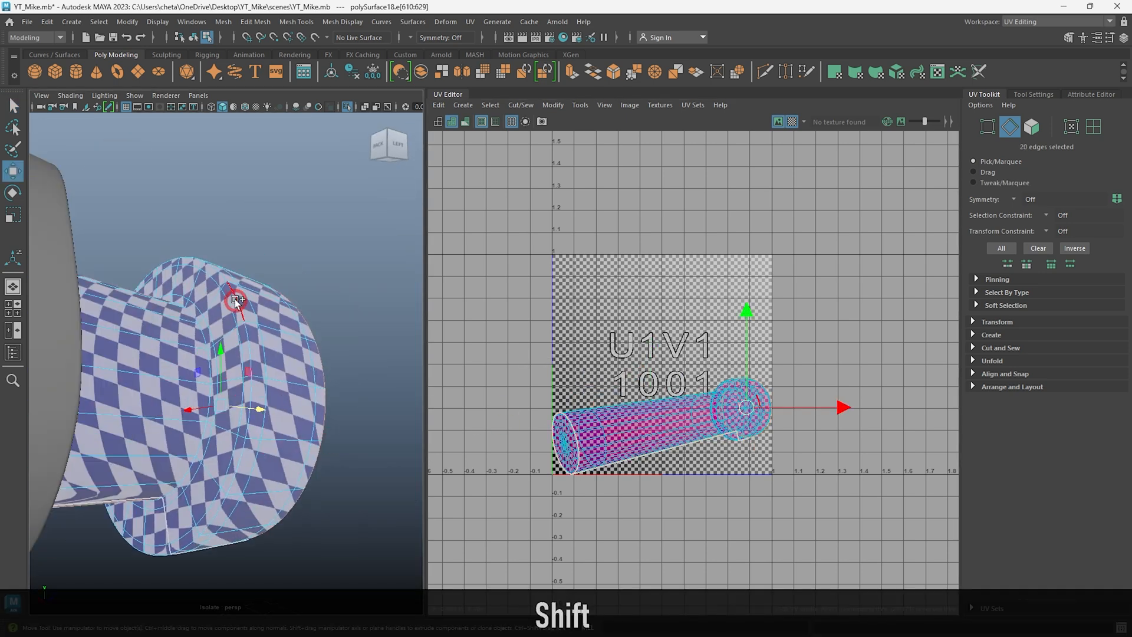
Unfold, orient and lay out the side pin's five UV shells, and return to object mode
{"action": "right_click_drag", "start_coordinate": [675, 320], "coordinate": [717, 354]}
{"action": "left_click_drag", "start_coordinate": [525, 495], "coordinate": [834, 361]}
{"action": "right_click_drag", "start_coordinate": [834, 361], "coordinate": [667, 372], "text": "shift"}
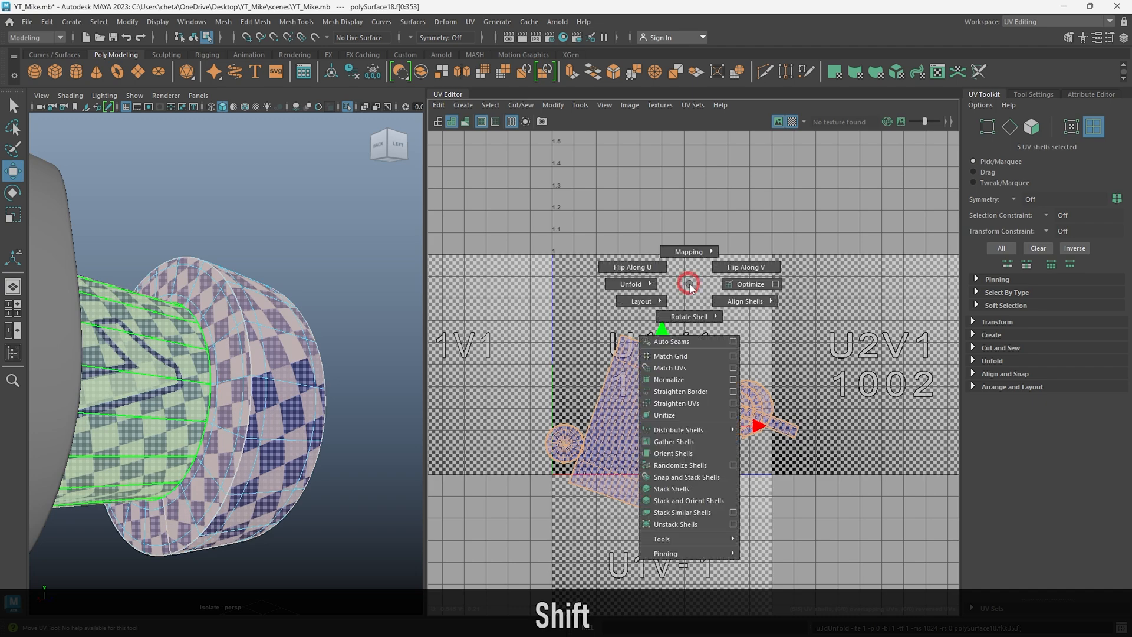
{"action": "right_click_drag", "start_coordinate": [685, 464], "coordinate": [687, 436], "text": "shift"}
{"action": "key", "text": "ctrl+l"}
{"action": "key", "text": "F8"}
Show the full model and delete the unmapped pin assembly on the opposite side of the clamp ring
{"action": "left_click_drag", "start_coordinate": [318, 391], "coordinate": [269, 333], "text": "alt"}
{"action": "right_click_drag", "start_coordinate": [270, 333], "coordinate": [184, 331], "text": "alt"}
{"action": "left_click", "coordinate": [182, 330]}
{"action": "key", "text": "ctrl+1"}
{"action": "mouse_move", "coordinate": [185, 331]}
{"action": "left_mouse_down", "text": "alt"}
{"action": "mouse_move", "coordinate": [154, 377]}
{"action": "mouse_move", "coordinate": [265, 359]}
{"action": "mouse_move", "coordinate": [230, 379]}
{"action": "left_mouse_up", "text": "alt"}
{"action": "left_click", "coordinate": [154, 377]}
{"action": "left_click_drag", "start_coordinate": [127, 367], "coordinate": [145, 418]}
{"action": "key", "text": "Delete"}
Place a duplicate of the unwrapped pin and bands on the opposite side of the clamp ring
{"action": "left_click_drag", "start_coordinate": [371, 395], "coordinate": [278, 392], "text": "alt"}
{"action": "mouse_move", "coordinate": [303, 345]}
{"action": "left_mouse_down"}
{"action": "mouse_move", "coordinate": [282, 392]}
{"action": "mouse_move", "coordinate": [177, 371]}
{"action": "left_mouse_up"}
{"action": "mouse_move", "coordinate": [177, 372]}
{"action": "left_mouse_down", "text": "alt"}
{"action": "mouse_move", "coordinate": [151, 357]}
{"action": "mouse_move", "coordinate": [195, 413]}
{"action": "left_mouse_up", "text": "alt"}
{"action": "right_click_drag", "start_coordinate": [106, 448], "coordinate": [141, 499], "text": "alt"}
{"action": "middle_click_drag", "start_coordinate": [142, 499], "coordinate": [82, 508]}
{"action": "mouse_move", "coordinate": [83, 509]}
{"action": "left_mouse_down", "text": "alt"}
{"action": "mouse_move", "coordinate": [148, 508]}
{"action": "mouse_move", "coordinate": [174, 534]}
{"action": "mouse_move", "coordinate": [165, 513]}
{"action": "left_mouse_up", "text": "alt"}
{"action": "left_click", "coordinate": [130, 463]}
{"action": "left_click_drag", "start_coordinate": [315, 463], "coordinate": [185, 553], "text": "alt"}
{"action": "key", "text": "alt+d"}
Isolate the long tapered connector body above the clamp ring and apply camera-based UV mapping to it
{"action": "left_click", "coordinate": [236, 425]}
{"action": "right_click_drag", "start_coordinate": [236, 424], "coordinate": [171, 406], "text": "alt"}
{"action": "left_click", "coordinate": [237, 483]}
{"action": "left_click_drag", "start_coordinate": [237, 483], "coordinate": [248, 422], "text": "alt"}
{"action": "left_click", "coordinate": [248, 420]}
{"action": "key", "text": "ctrl+1"}
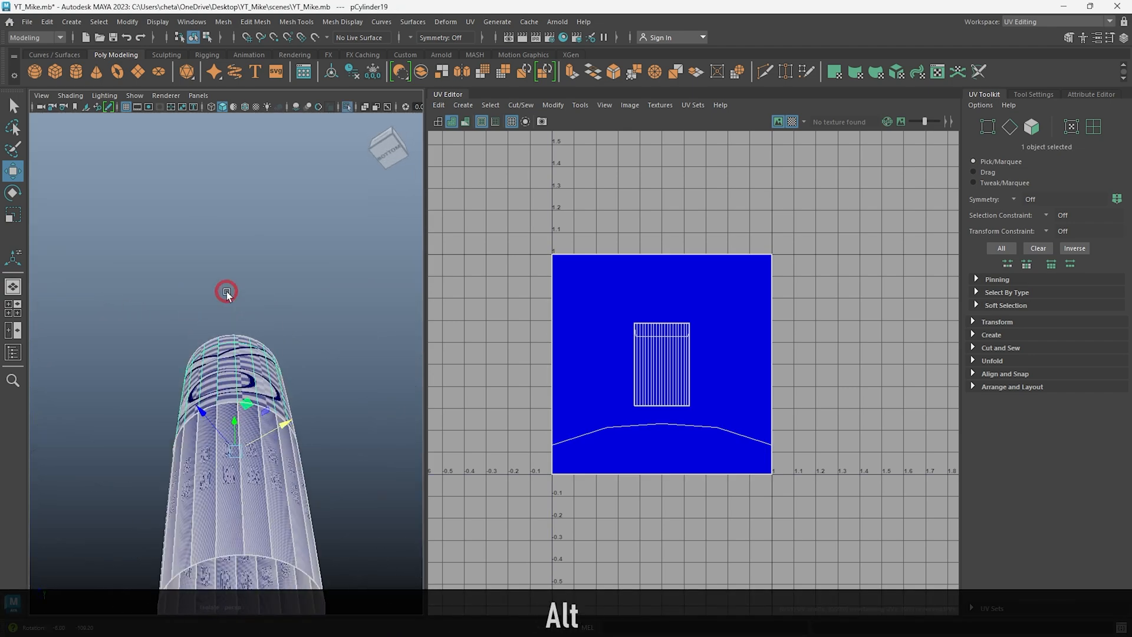
{"action": "left_click", "coordinate": [466, 108]}
{"action": "left_click", "coordinate": [489, 152]}
Cut the connector body's UVs along the edge loops at its ends
{"action": "left_click_drag", "start_coordinate": [265, 247], "coordinate": [267, 298], "text": "alt"}
{"action": "right_click_drag", "start_coordinate": [268, 298], "coordinate": [268, 258]}
{"action": "double_click", "coordinate": [269, 277]}
{"action": "key", "text": "w"}
{"action": "left_click_drag", "start_coordinate": [247, 330], "coordinate": [429, 334], "text": "alt"}
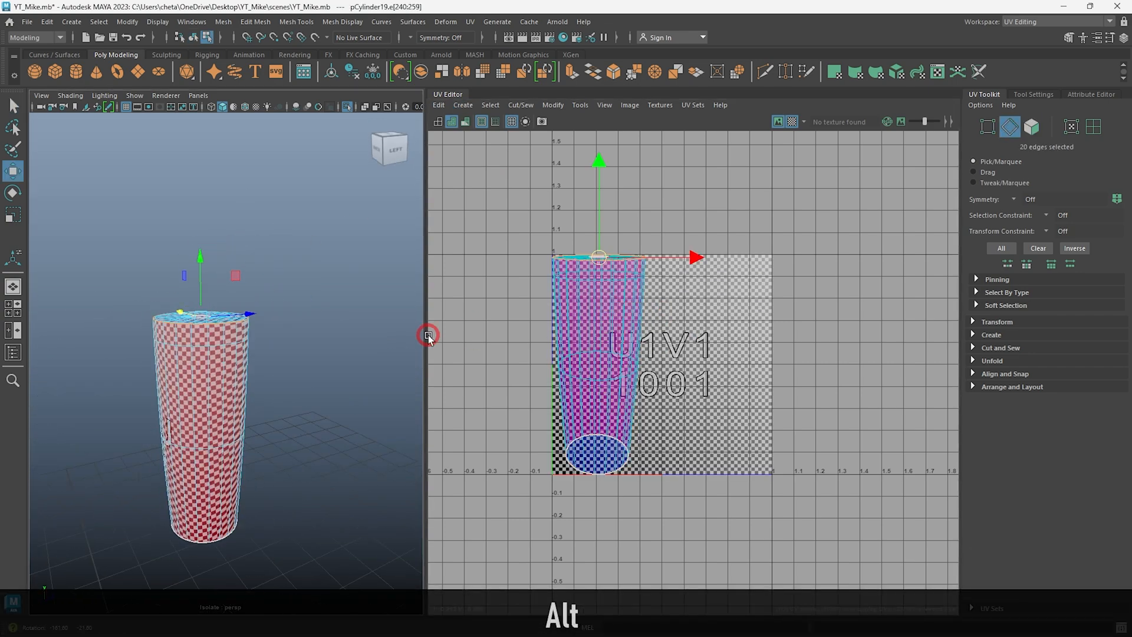
Leave the isolated view, cut the connector body's UVs along one lengthwise seam and select its UV shells
{"action": "key", "text": "ctrl+1"}
{"action": "left_click_drag", "start_coordinate": [285, 382], "coordinate": [378, 389], "text": "alt"}
{"action": "left_click", "coordinate": [238, 398]}
{"action": "right_click_drag", "start_coordinate": [240, 397], "coordinate": [284, 389], "text": "alt"}
{"action": "left_click", "coordinate": [235, 321]}
{"action": "right_click_drag", "start_coordinate": [235, 321], "coordinate": [265, 354], "text": "alt"}
{"action": "left_click", "coordinate": [230, 436], "text": "shift"}
{"action": "left_click_drag", "start_coordinate": [238, 436], "coordinate": [244, 365], "text": "alt+shift"}
{"action": "right_click_drag", "start_coordinate": [736, 335], "coordinate": [793, 331], "text": "shift"}
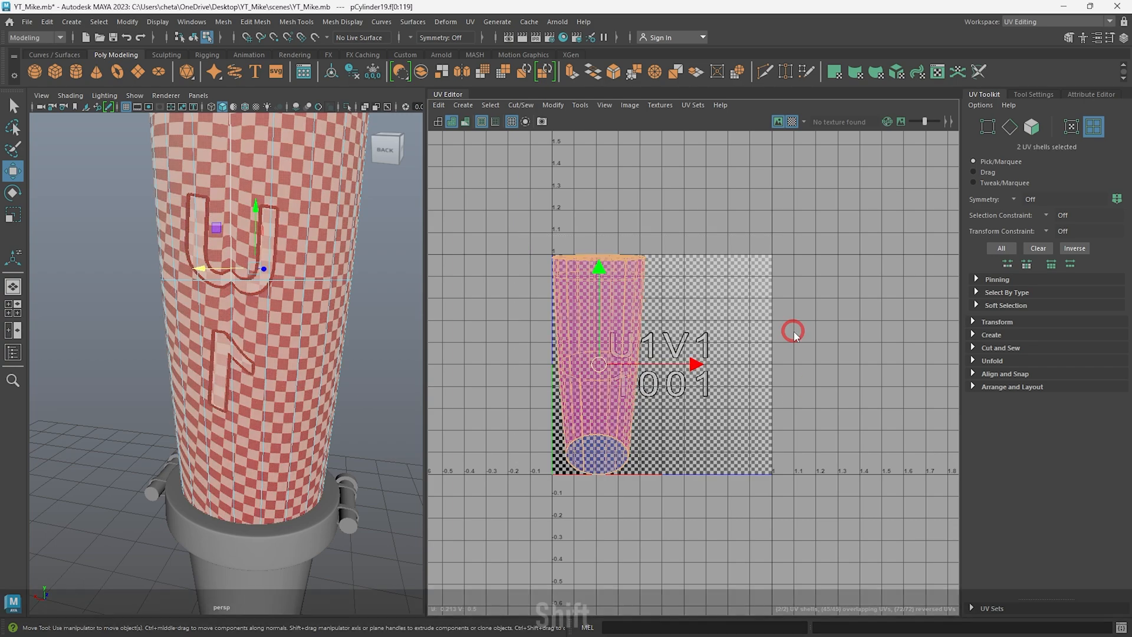
Cut the remaining edges that still join the lengthwise seam of the connector body's UV shell
{"action": "right_click_drag", "start_coordinate": [665, 400], "coordinate": [814, 561], "text": "alt"}
{"action": "left_click", "coordinate": [560, 387]}
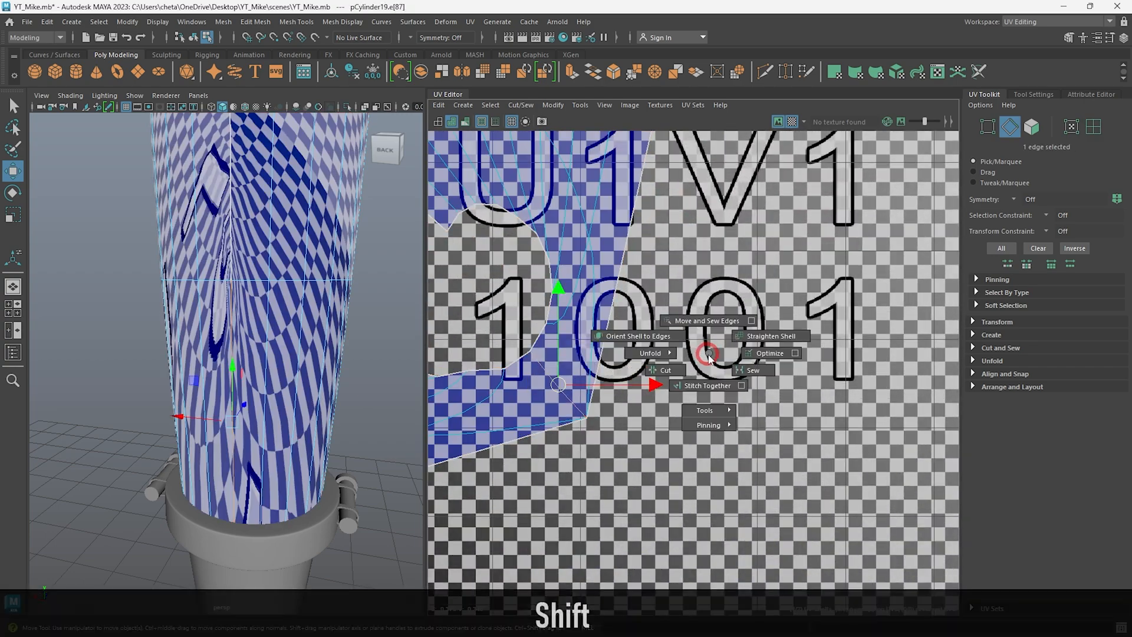
{"action": "right_click_drag", "start_coordinate": [725, 320], "coordinate": [502, 280], "text": "shift"}
{"action": "right_click_drag", "start_coordinate": [826, 430], "coordinate": [729, 382], "text": "alt"}
{"action": "left_click", "coordinate": [729, 383]}
{"action": "right_click_drag", "start_coordinate": [841, 341], "coordinate": [885, 359], "text": "shift"}
Unfold the connector body's UV shells, orient them and lay them out in the UV tile
{"action": "right_click_drag", "start_coordinate": [917, 444], "coordinate": [829, 378], "text": "alt"}
{"action": "right_click_drag", "start_coordinate": [883, 263], "coordinate": [796, 231]}
{"action": "right_click_drag", "start_coordinate": [856, 337], "coordinate": [798, 336], "text": "shift"}
{"action": "right_click_drag", "start_coordinate": [754, 311], "coordinate": [755, 313]}
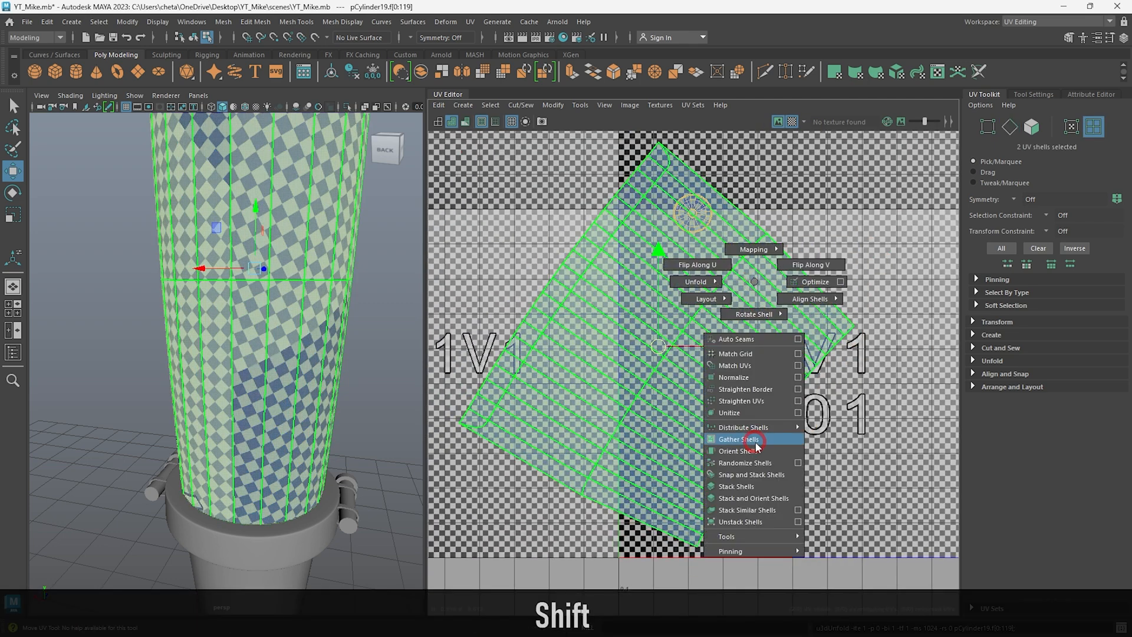
{"action": "right_click_drag", "start_coordinate": [755, 445], "coordinate": [755, 450], "text": "shift"}
{"action": "right_click_drag", "start_coordinate": [915, 413], "coordinate": [867, 429], "text": "shift"}
Isolate the short collar above the connector body and apply camera-based UV mapping to it
{"action": "right_click_drag", "start_coordinate": [259, 354], "coordinate": [165, 364], "text": "alt"}
{"action": "left_click_drag", "start_coordinate": [271, 321], "coordinate": [222, 311], "text": "alt"}
{"action": "key", "text": "alt+d"}
{"action": "left_click", "coordinate": [248, 207]}
{"action": "key", "text": "ctrl+1"}
{"action": "middle_click_drag", "start_coordinate": [259, 213], "coordinate": [285, 329], "text": "alt"}
{"action": "right_click_drag", "start_coordinate": [285, 330], "coordinate": [274, 349], "text": "alt"}
{"action": "left_click_drag", "start_coordinate": [274, 349], "coordinate": [309, 243], "text": "alt"}
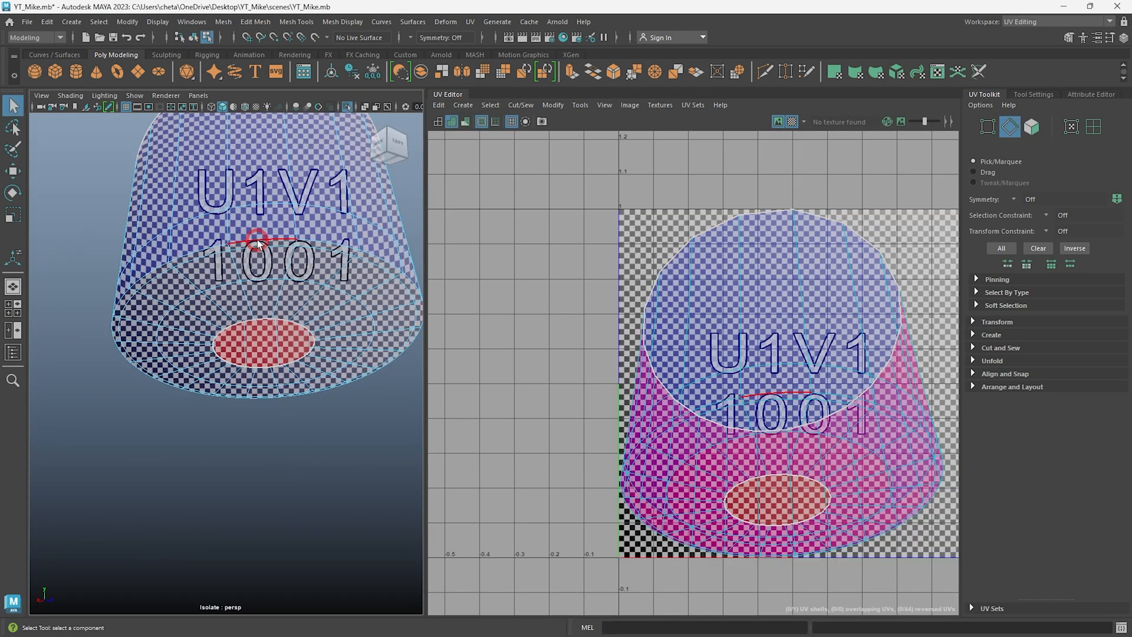
Leave the isolated view and cut the collar's UVs along its lower edge loop and lengthwise seam
{"action": "key", "text": "ctrl+1"}
{"action": "double_click", "coordinate": [270, 390]}
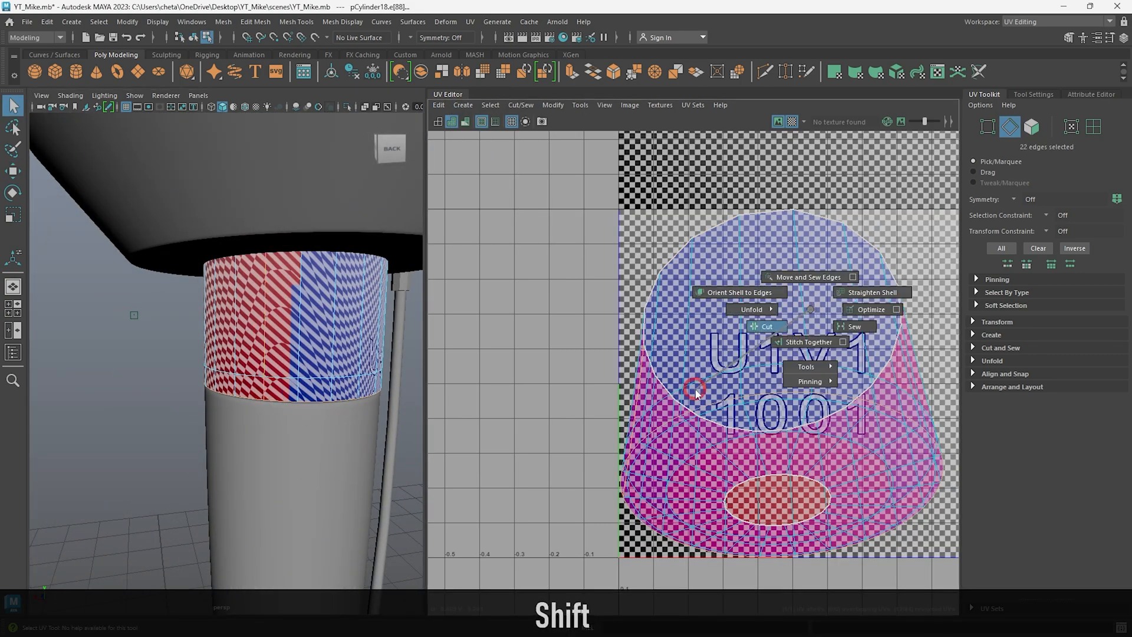
{"action": "right_click_drag", "start_coordinate": [696, 394], "coordinate": [695, 394], "text": "shift"}
Unfold both of the collar's UV shells, orient them and lay them out in the UV tile
{"action": "key", "text": "w"}
{"action": "right_click_drag", "start_coordinate": [679, 272], "coordinate": [607, 227]}
{"action": "left_click_drag", "start_coordinate": [607, 228], "coordinate": [855, 501]}
{"action": "right_click_drag", "start_coordinate": [737, 348], "coordinate": [633, 352], "text": "shift"}
{"action": "right_click_drag", "start_coordinate": [735, 319], "coordinate": [725, 489], "text": "shift"}
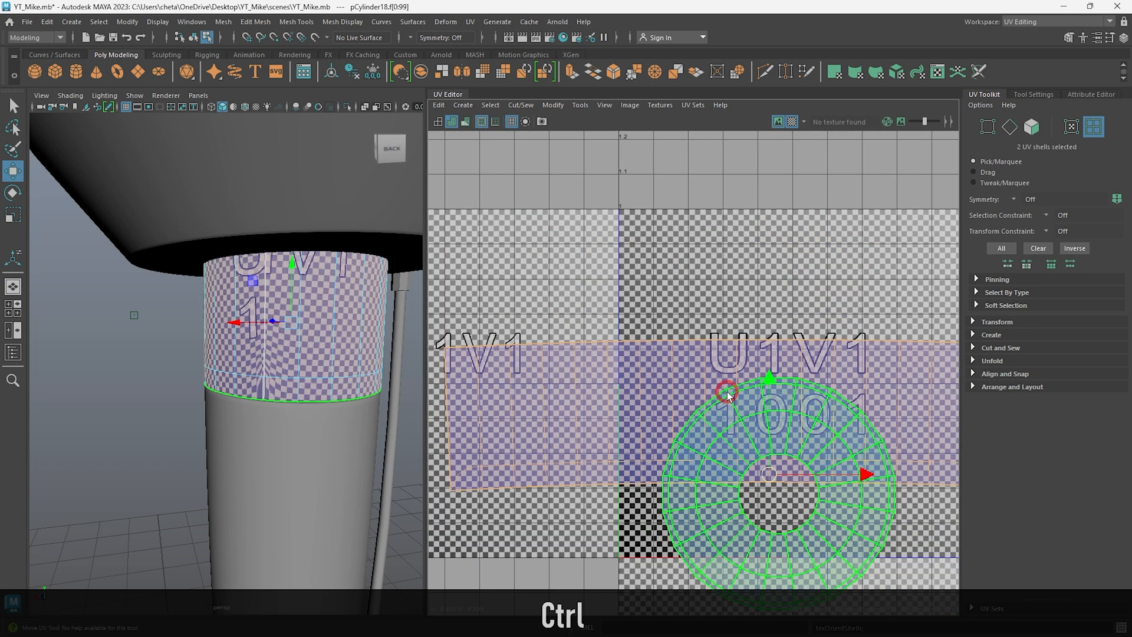
{"action": "key", "text": "ctrl+l"}
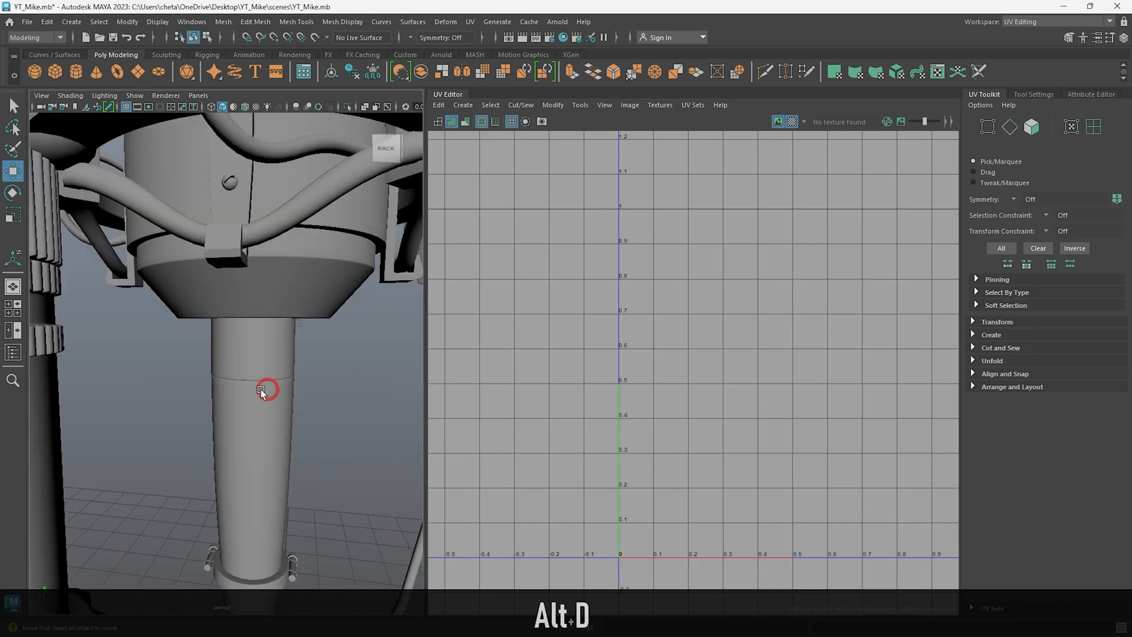
Isolate the main cylindrical microphone body and apply camera-based UV mapping to it
{"action": "key", "text": "ctrl+1"}
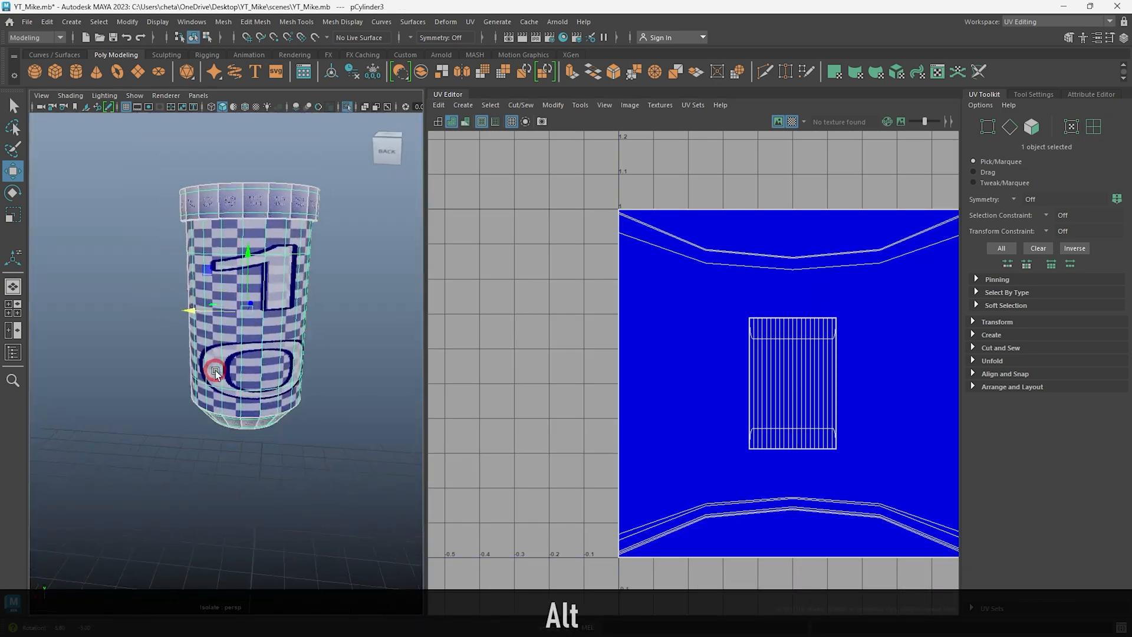
{"action": "left_click", "coordinate": [463, 105]}
{"action": "left_click", "coordinate": [472, 162]}
{"action": "left_click_drag", "start_coordinate": [344, 202], "coordinate": [353, 197], "text": "alt"}
{"action": "left_click_drag", "start_coordinate": [155, 311], "coordinate": [220, 331], "text": "alt"}
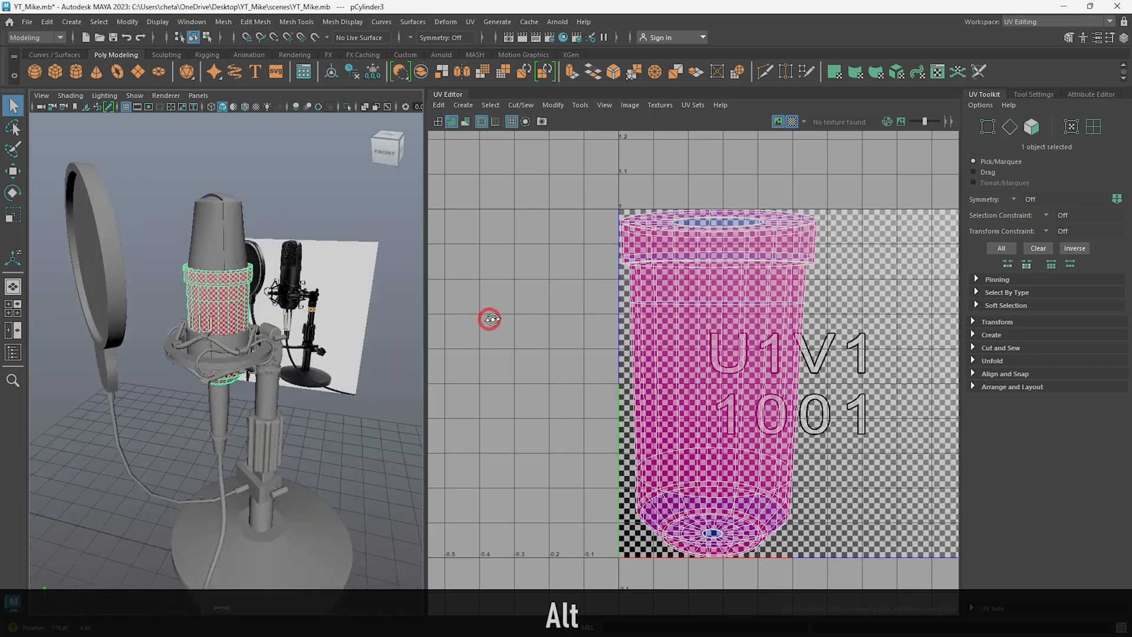
{"action": "right_click_drag", "start_coordinate": [348, 390], "coordinate": [301, 434], "text": "alt"}
{"action": "key", "text": "ctrl+1"}
Cut the microphone body's UVs along the edge loops at its rim, raised band and lower end
{"action": "right_click_drag", "start_coordinate": [223, 350], "coordinate": [265, 348]}
{"action": "middle_click_drag", "start_coordinate": [195, 200], "coordinate": [205, 300], "text": "alt"}
{"action": "right_click_drag", "start_coordinate": [205, 301], "coordinate": [246, 251], "text": "alt"}
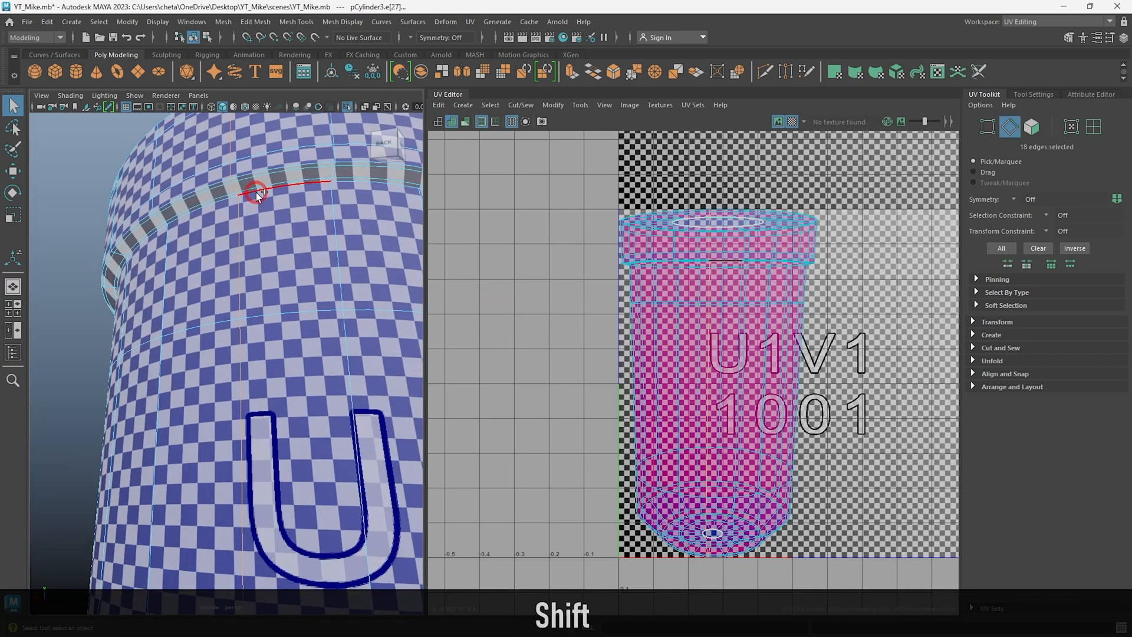
{"action": "middle_click_drag", "start_coordinate": [313, 381], "coordinate": [283, 134], "text": "alt"}
{"action": "middle_click_drag", "start_coordinate": [253, 277], "coordinate": [239, 157], "text": "alt"}
{"action": "double_click", "coordinate": [231, 242], "text": "shift"}
{"action": "double_click", "coordinate": [283, 517], "text": "shift"}
{"action": "right_click_drag", "start_coordinate": [283, 501], "coordinate": [258, 416], "text": "alt+shift"}
{"action": "left_click_drag", "start_coordinate": [258, 416], "coordinate": [283, 360], "text": "alt"}
{"action": "right_click_drag", "start_coordinate": [677, 347], "coordinate": [630, 364], "text": "shift"}
Cut the microphone body's UVs along one lengthwise seam that continues across the tapered underside
{"action": "key", "text": "w"}
{"action": "left_click_drag", "start_coordinate": [154, 363], "coordinate": [183, 409], "text": "alt"}
{"action": "right_click_drag", "start_coordinate": [676, 363], "coordinate": [643, 373], "text": "shift"}
{"action": "right_click_drag", "start_coordinate": [259, 413], "coordinate": [236, 454], "text": "alt"}
{"action": "left_click_drag", "start_coordinate": [248, 448], "coordinate": [272, 248], "text": "alt"}
{"action": "right_click_drag", "start_coordinate": [272, 236], "coordinate": [360, 230], "text": "alt"}
{"action": "middle_click_drag", "start_coordinate": [359, 230], "coordinate": [207, 213], "text": "alt"}
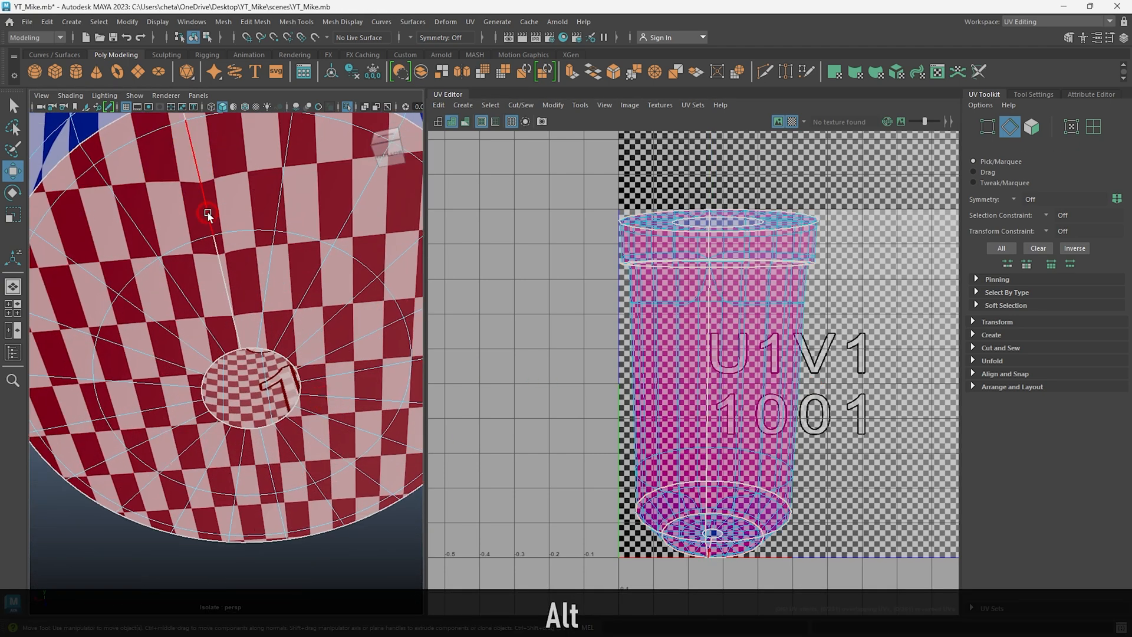
{"action": "left_click", "coordinate": [226, 288], "text": "shift"}
{"action": "middle_click_drag", "start_coordinate": [235, 259], "coordinate": [248, 314], "text": "alt"}
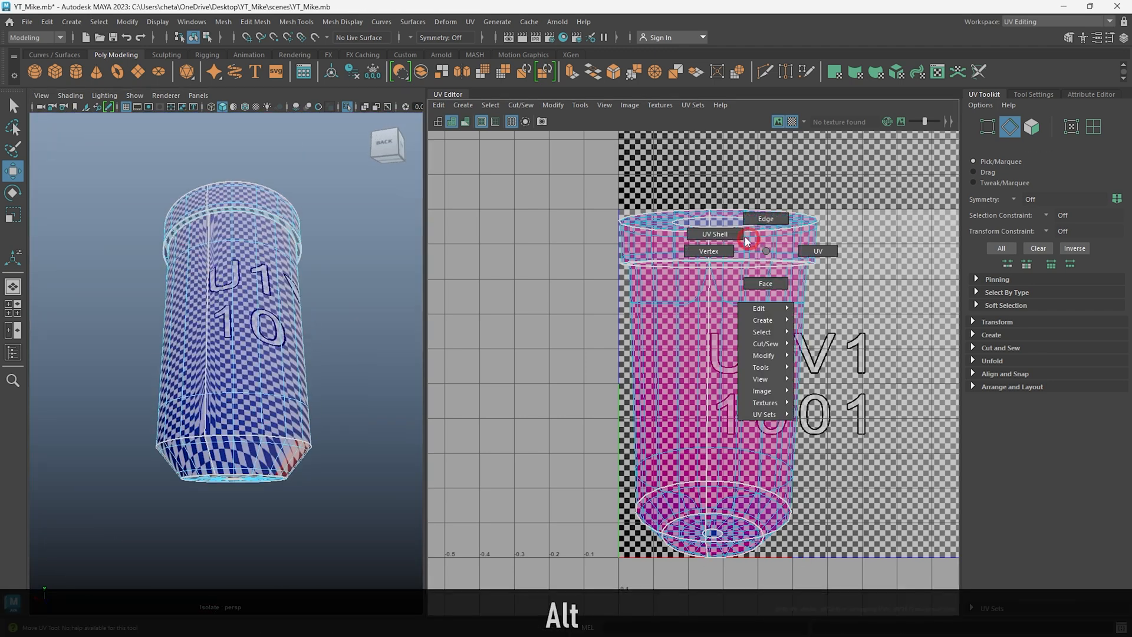
Unfold the microphone body's six UV shells, orient them, lay them out and deselect the body
{"action": "right_click_drag", "start_coordinate": [758, 240], "coordinate": [761, 259]}
{"action": "right_click_drag", "start_coordinate": [834, 342], "coordinate": [850, 413], "text": "shift"}
{"action": "right_click_drag", "start_coordinate": [784, 253], "coordinate": [688, 379], "text": "shift"}
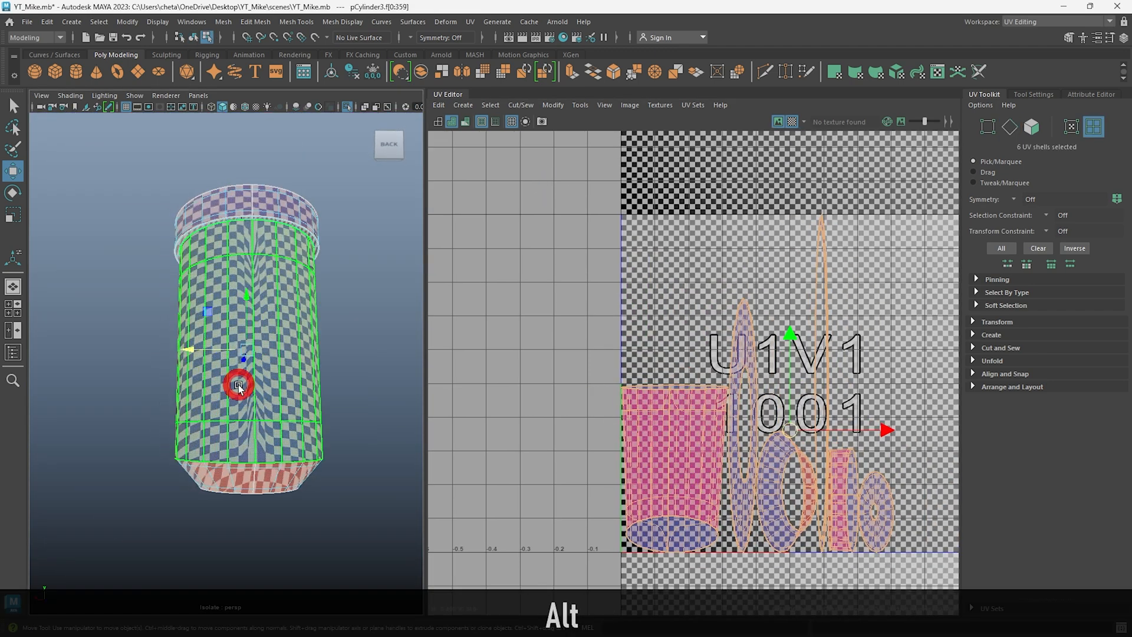
{"action": "right_click_drag", "start_coordinate": [862, 357], "coordinate": [714, 357], "text": "shift"}
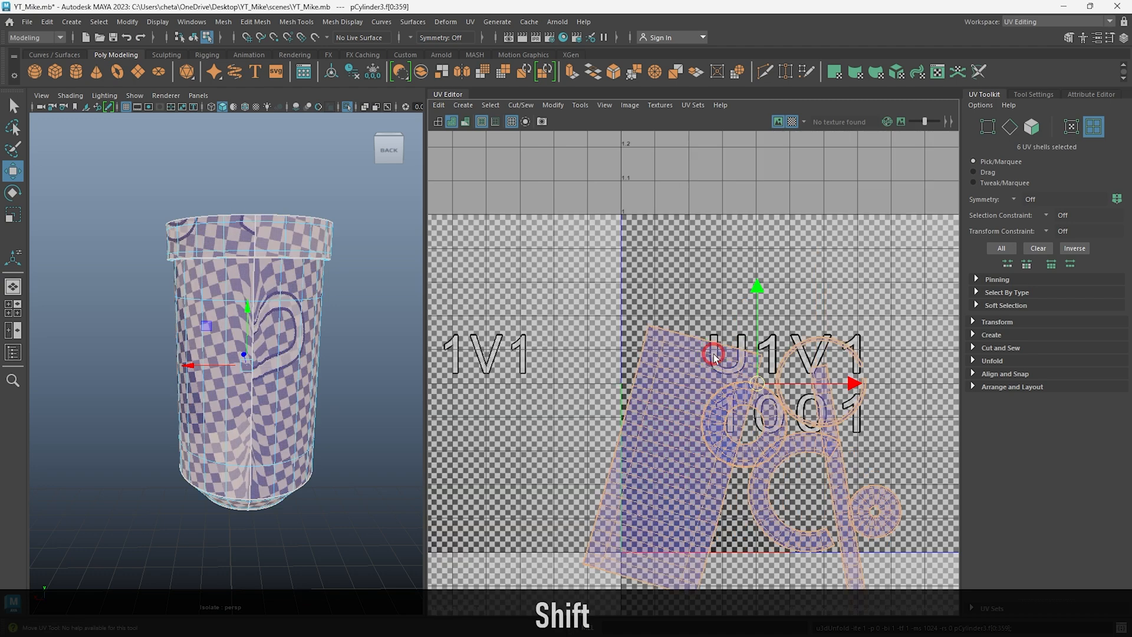
{"action": "right_click_drag", "start_coordinate": [805, 476], "coordinate": [804, 475], "text": "shift"}
{"action": "left_click", "coordinate": [561, 369]}
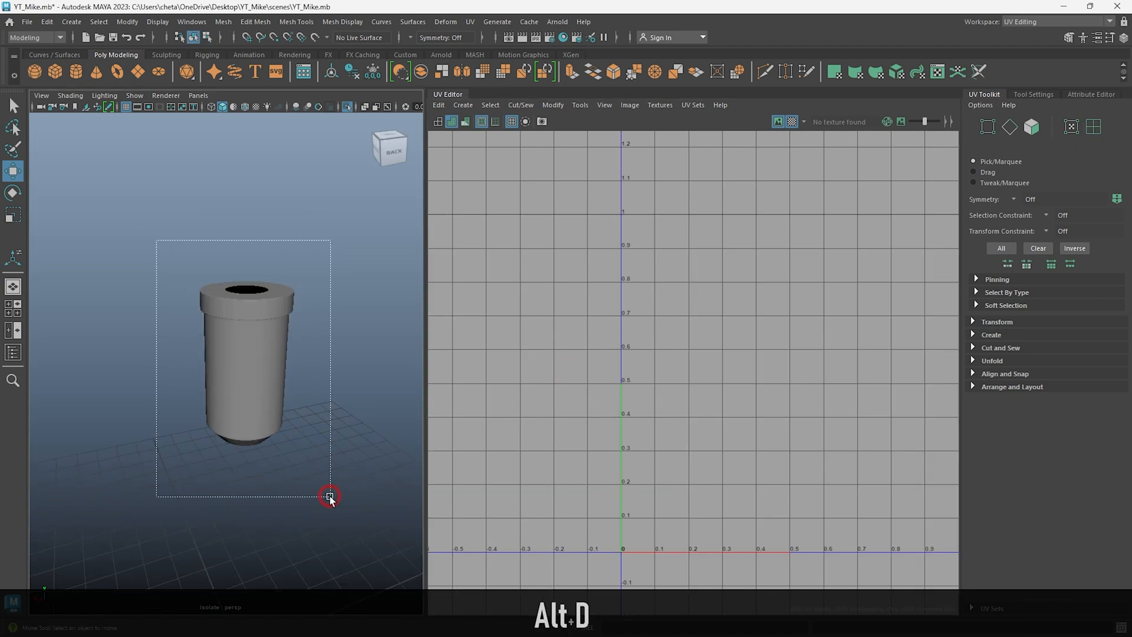
Leave the isolated view, isolate the tapered head above the microphone body and apply camera-based UV mapping to it
{"action": "key", "text": "1"}
{"action": "left_click_drag", "start_coordinate": [328, 496], "coordinate": [249, 364], "text": "alt"}
{"action": "key", "text": "ctrl+1"}
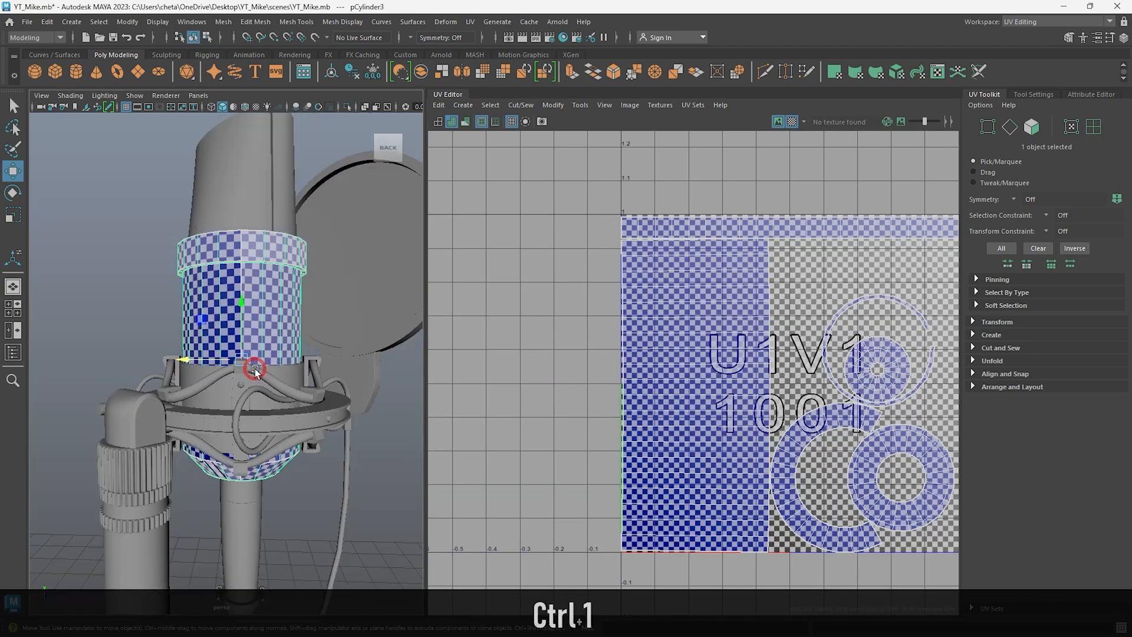
{"action": "left_click_drag", "start_coordinate": [253, 367], "coordinate": [260, 423], "text": "alt"}
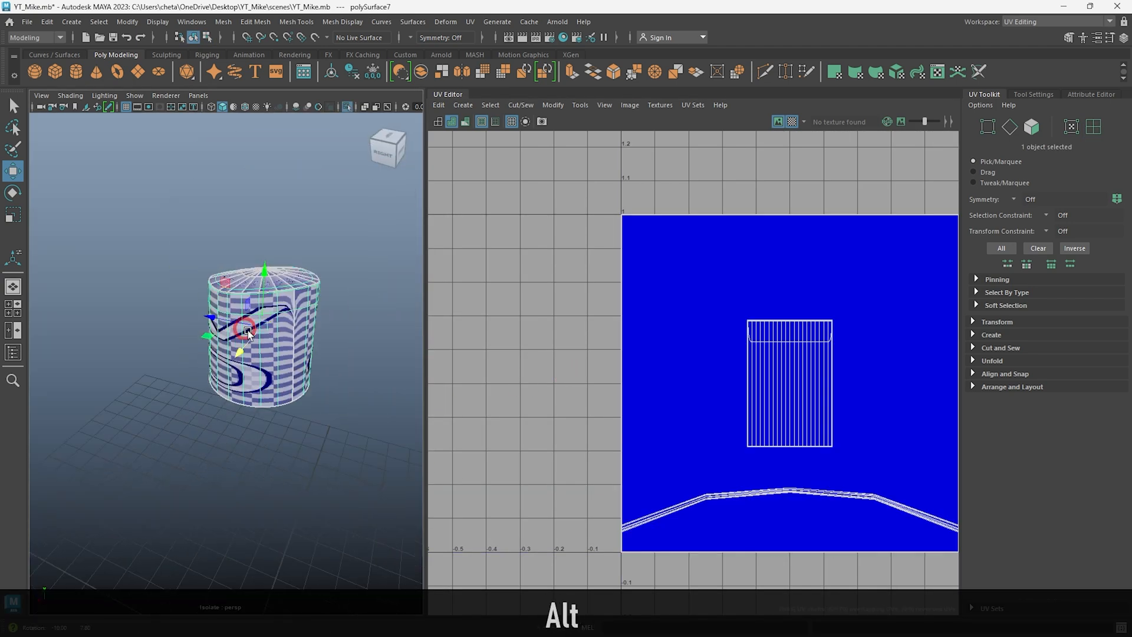
{"action": "left_click", "coordinate": [347, 192], "text": "shift"}
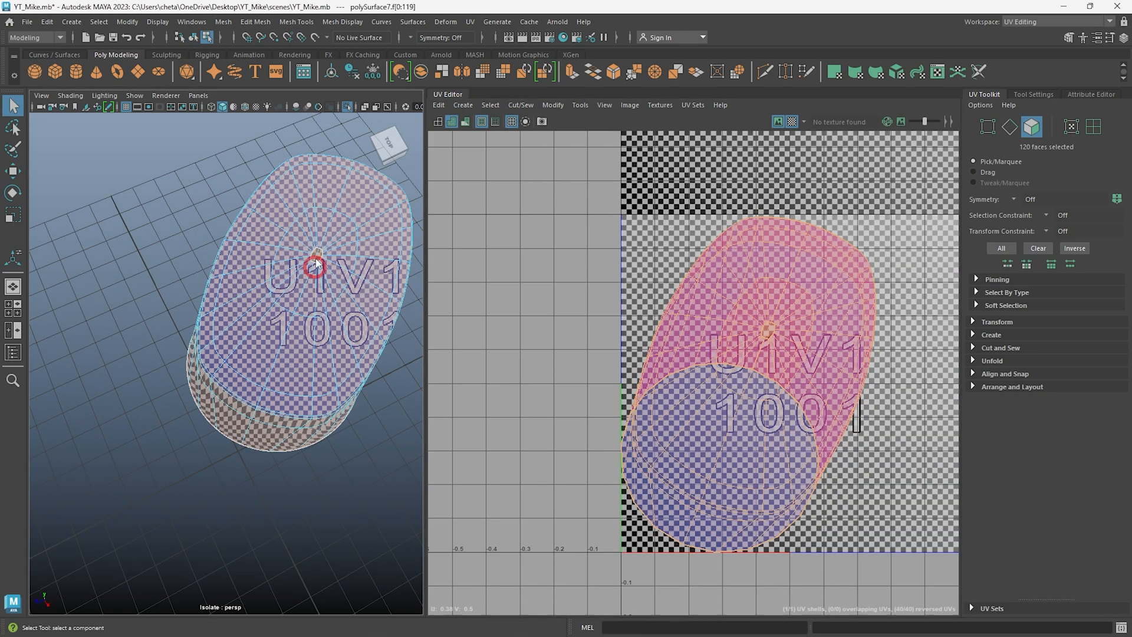
Cut the head's UVs into two halves across its centre line, unfold them and lay them out
{"action": "left_click", "coordinate": [338, 201]}
{"action": "right_click_drag", "start_coordinate": [785, 297], "coordinate": [696, 435]}
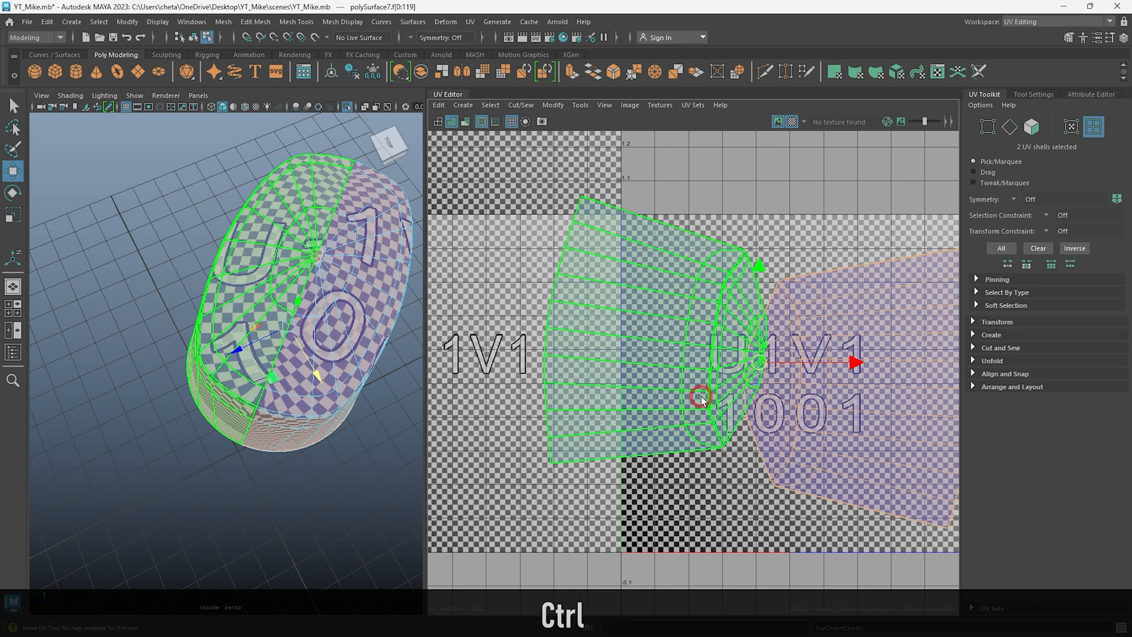
{"action": "right_click_drag", "start_coordinate": [702, 396], "coordinate": [654, 414], "text": "shift"}
Cut the head's UVs along the edge loop between its top cap and side walls
{"action": "left_click_drag", "start_coordinate": [328, 359], "coordinate": [417, 554], "text": "alt"}
{"action": "right_click_drag", "start_coordinate": [224, 425], "coordinate": [307, 430], "text": "alt"}
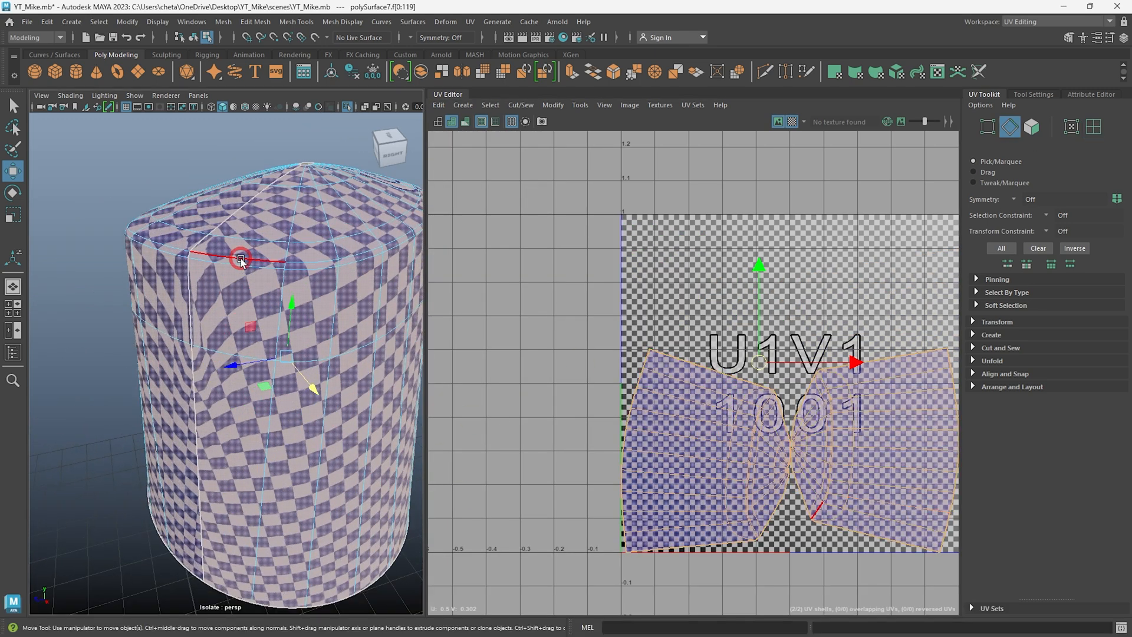
{"action": "double_click", "coordinate": [241, 259]}
{"action": "left_click_drag", "start_coordinate": [328, 218], "coordinate": [250, 388], "text": "alt"}
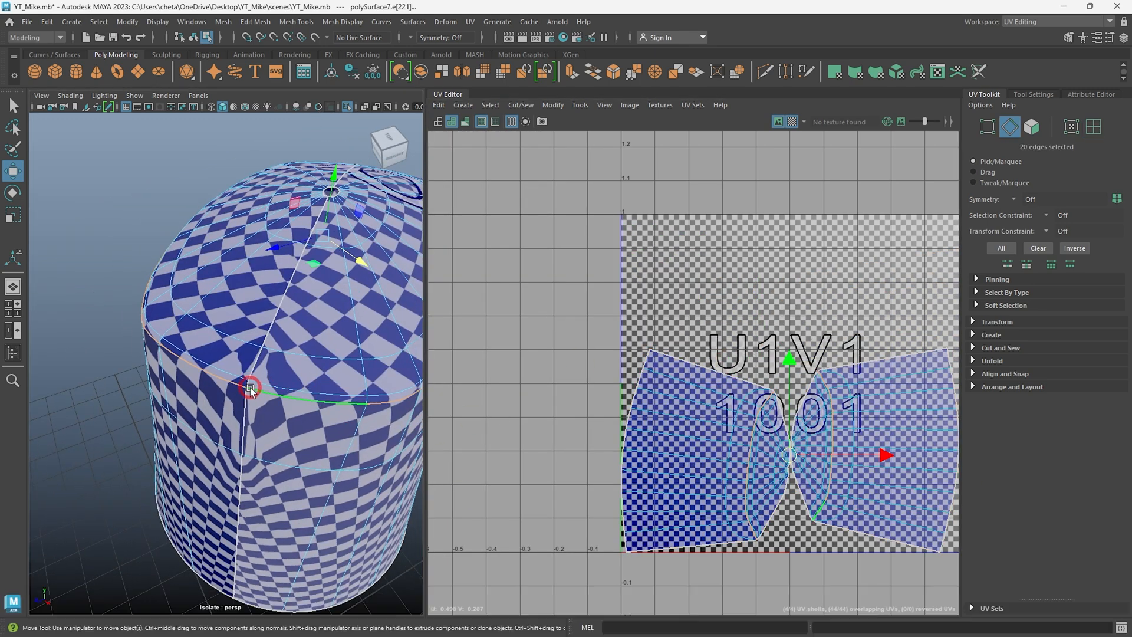
Move and sew the two halves of the head's top cap together along their centre edges
{"action": "right_click_drag", "start_coordinate": [302, 333], "coordinate": [330, 318], "text": "alt"}
{"action": "middle_click_drag", "start_coordinate": [324, 225], "coordinate": [259, 336], "text": "alt"}
{"action": "left_click", "coordinate": [258, 336]}
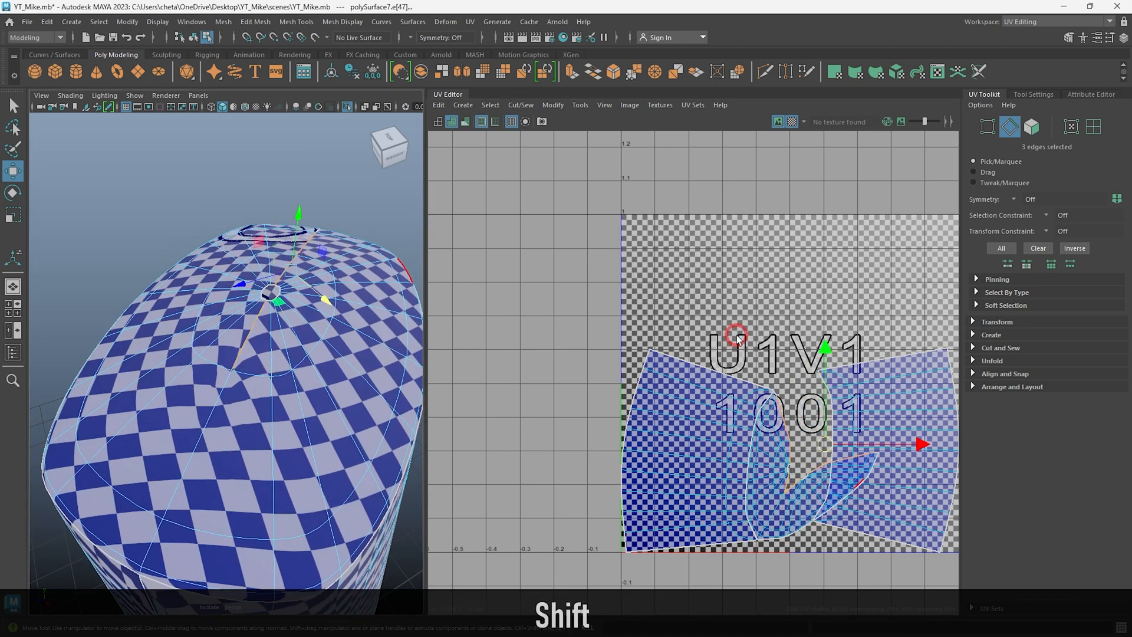
{"action": "right_click_drag", "start_coordinate": [722, 341], "coordinate": [744, 345], "text": "shift"}
{"action": "left_click_drag", "start_coordinate": [330, 342], "coordinate": [316, 459], "text": "alt"}
{"action": "right_click_drag", "start_coordinate": [254, 449], "coordinate": [299, 448], "text": "alt"}
{"action": "left_click", "coordinate": [297, 449]}
{"action": "key", "text": "g"}
Unfold the head's cap and side-wall UV shells, orient them and lay them out
{"action": "left_click_drag", "start_coordinate": [242, 522], "coordinate": [354, 384], "text": "alt"}
{"action": "right_click_drag", "start_coordinate": [749, 384], "coordinate": [456, 291]}
{"action": "right_click_drag", "start_coordinate": [741, 460], "coordinate": [740, 453], "text": "shift"}
{"action": "key", "text": "ctrl+l"}
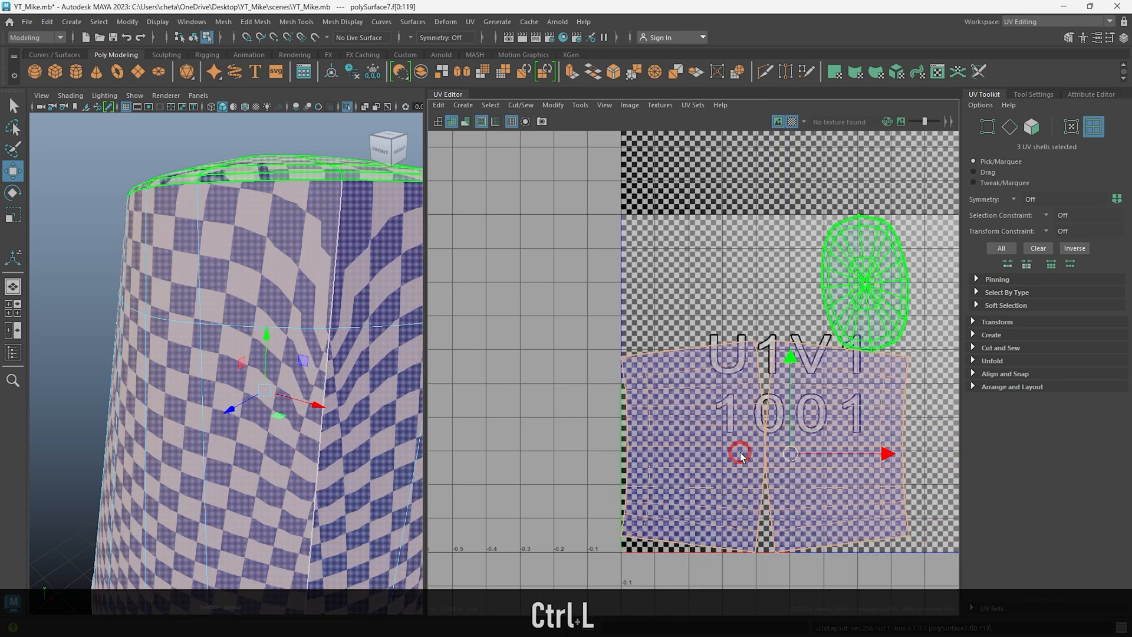
Leave the head's isolated view, isolate the narrow strip running over it and apply camera-based UV mapping to the strip
{"action": "left_click_drag", "start_coordinate": [50, 420], "coordinate": [259, 389], "text": "alt"}
{"action": "right_click_drag", "start_coordinate": [259, 389], "coordinate": [231, 294], "text": "alt"}
{"action": "key", "text": "ctrl+1"}
{"action": "left_click_drag", "start_coordinate": [231, 294], "coordinate": [192, 337], "text": "alt"}
{"action": "left_click", "coordinate": [131, 303]}
{"action": "key", "text": "ctrl+1"}
{"action": "left_click", "coordinate": [493, 161]}
Cut the UVs of the strip over the head along its seam edges
{"action": "right_click_drag", "start_coordinate": [154, 301], "coordinate": [185, 321], "text": "alt"}
{"action": "left_click_drag", "start_coordinate": [184, 321], "coordinate": [222, 349], "text": "alt"}
{"action": "right_click_drag", "start_coordinate": [222, 349], "coordinate": [259, 354], "text": "alt"}
{"action": "right_click_drag", "start_coordinate": [157, 306], "coordinate": [118, 265]}
{"action": "double_click", "coordinate": [156, 265]}
{"action": "right_click_drag", "start_coordinate": [736, 352], "coordinate": [681, 363], "text": "shift"}
Unfold, orient and lay out the strip's UV shells, and return to the full model with the strip unsmoothed
{"action": "right_click_drag", "start_coordinate": [771, 266], "coordinate": [720, 250]}
{"action": "left_click", "coordinate": [817, 287]}
{"action": "right_click_drag", "start_coordinate": [820, 288], "coordinate": [597, 276], "text": "shift"}
{"action": "right_click_drag", "start_coordinate": [682, 286], "coordinate": [681, 286], "text": "shift"}
{"action": "right_click_drag", "start_coordinate": [671, 469], "coordinate": [665, 455], "text": "shift"}
{"action": "key", "text": "ctrl+l"}
{"action": "key", "text": "alt+d"}
{"action": "right_click_drag", "start_coordinate": [248, 330], "coordinate": [167, 329], "text": "alt"}
{"action": "left_click_drag", "start_coordinate": [167, 328], "coordinate": [268, 324], "text": "alt"}
{"action": "left_click", "coordinate": [255, 361]}
{"action": "key", "text": "1"}
{"action": "key", "text": "ctrl+1"}
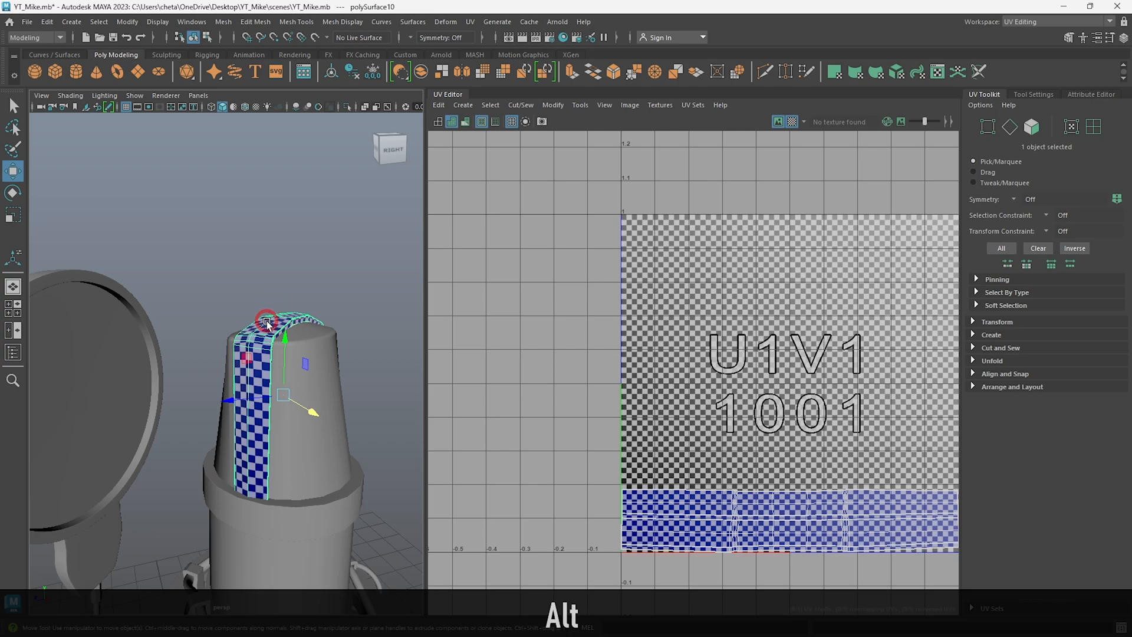
Isolate the cylindrical sleeve around the lower part of the microphone body
{"action": "left_click", "coordinate": [357, 359]}
{"action": "middle_click_drag", "start_coordinate": [354, 519], "coordinate": [357, 359], "text": "alt"}
{"action": "scroll", "coordinate": [357, 361], "scroll_direction": "up", "scroll_amount": 5}
{"action": "left_click", "coordinate": [324, 338]}
{"action": "key", "text": "ctrl+1"}
{"action": "left_click_drag", "start_coordinate": [323, 337], "coordinate": [335, 398], "text": "alt"}
{"action": "right_click_drag", "start_coordinate": [335, 399], "coordinate": [377, 399], "text": "alt"}
Apply camera-based UV mapping to the cylindrical sleeve
{"action": "right_click_drag", "start_coordinate": [257, 359], "coordinate": [257, 323]}
{"action": "double_click", "coordinate": [257, 322]}
{"action": "left_click_drag", "start_coordinate": [258, 322], "coordinate": [139, 273], "text": "alt"}
{"action": "right_click_drag", "start_coordinate": [140, 273], "coordinate": [253, 225]}
{"action": "left_click", "coordinate": [475, 105]}
{"action": "left_click", "coordinate": [492, 161]}
{"action": "key", "text": "ctrl+1"}
{"action": "left_click_drag", "start_coordinate": [253, 225], "coordinate": [263, 410], "text": "alt"}
{"action": "key", "text": "ctrl+1"}
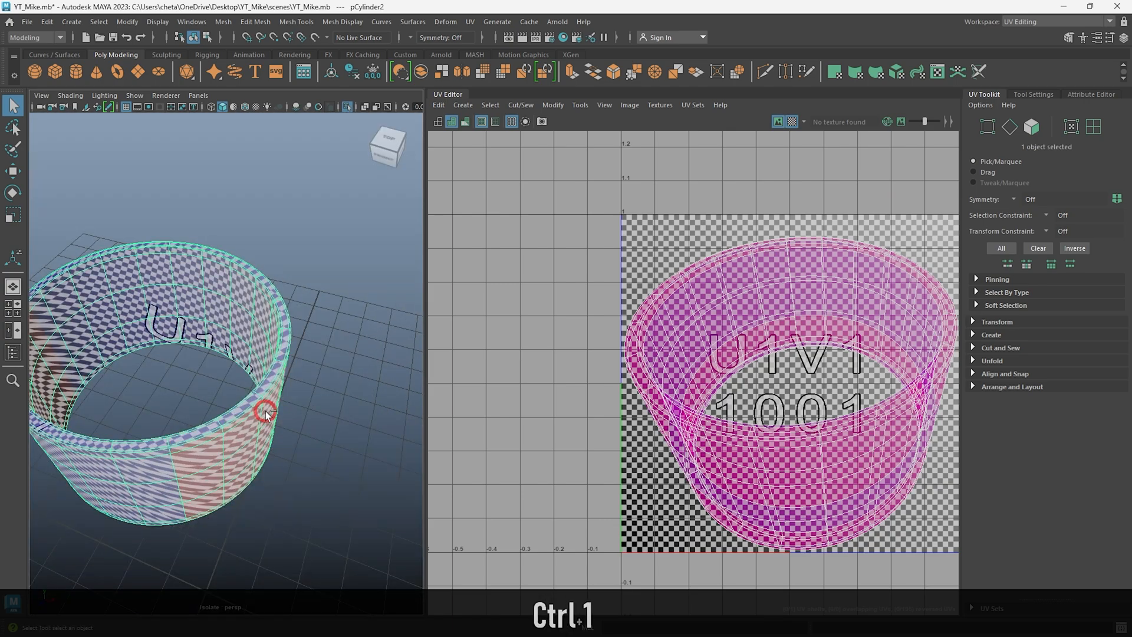
Cut the cylindrical sleeve's UVs along its seam edges
{"action": "right_click_drag", "start_coordinate": [263, 410], "coordinate": [334, 358], "text": "alt"}
{"action": "left_click_drag", "start_coordinate": [334, 359], "coordinate": [349, 375], "text": "alt"}
{"action": "right_click_drag", "start_coordinate": [352, 375], "coordinate": [354, 334]}
{"action": "right_click_drag", "start_coordinate": [774, 324], "coordinate": [646, 370], "text": "shift"}
{"action": "right_click_drag", "start_coordinate": [865, 293], "coordinate": [820, 309], "text": "shift"}
Unfold, orient and lay out the sleeve's UV shells, and leave the isolated view
{"action": "right_click_drag", "start_coordinate": [853, 291], "coordinate": [773, 276]}
{"action": "left_click", "coordinate": [836, 275]}
{"action": "right_click_drag", "start_coordinate": [692, 268], "coordinate": [649, 286], "text": "shift"}
{"action": "right_click_drag", "start_coordinate": [693, 311], "coordinate": [691, 481], "text": "shift"}
{"action": "right_click_drag", "start_coordinate": [248, 445], "coordinate": [242, 413]}
{"action": "key", "text": "alt+d"}
{"action": "key", "text": "ctrl+1"}
Isolate the large shock-mount ring and apply camera-based UV mapping to it
{"action": "left_click_drag", "start_coordinate": [242, 413], "coordinate": [300, 422], "text": "alt"}
{"action": "left_click", "coordinate": [301, 421]}
{"action": "key", "text": "ctrl+1"}
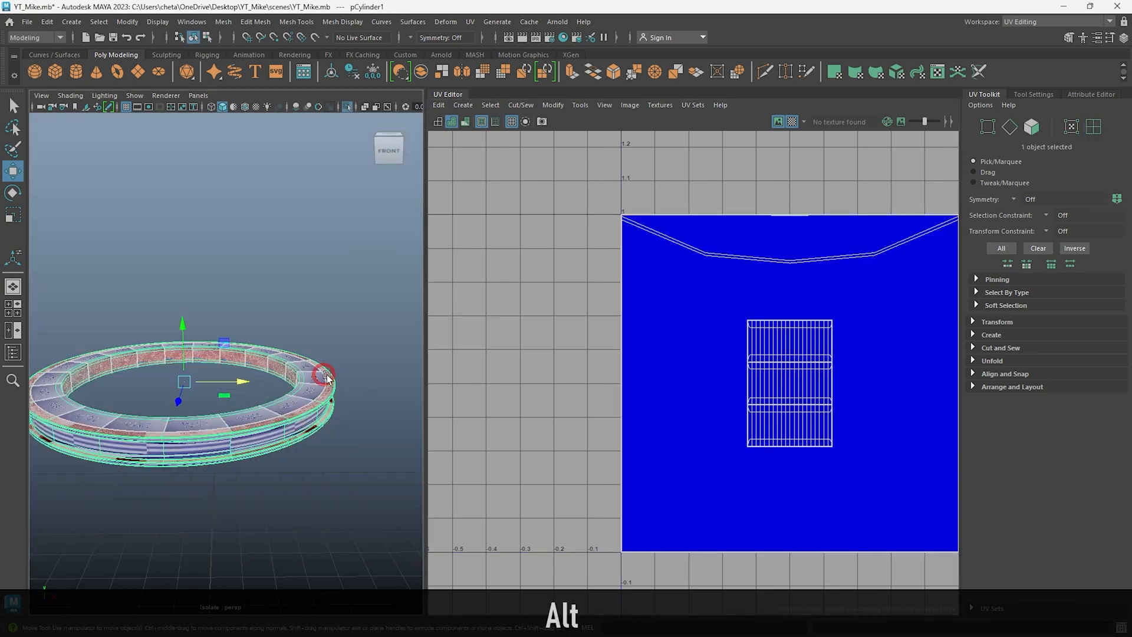
{"action": "left_click", "coordinate": [494, 205]}
{"action": "key", "text": "ctrl+1"}
{"action": "left_click_drag", "start_coordinate": [253, 430], "coordinate": [59, 354], "text": "alt"}
{"action": "right_click_drag", "start_coordinate": [253, 345], "coordinate": [277, 413], "text": "alt"}
{"action": "left_click_drag", "start_coordinate": [277, 412], "coordinate": [263, 473], "text": "alt"}
{"action": "key", "text": "ctrl+1"}
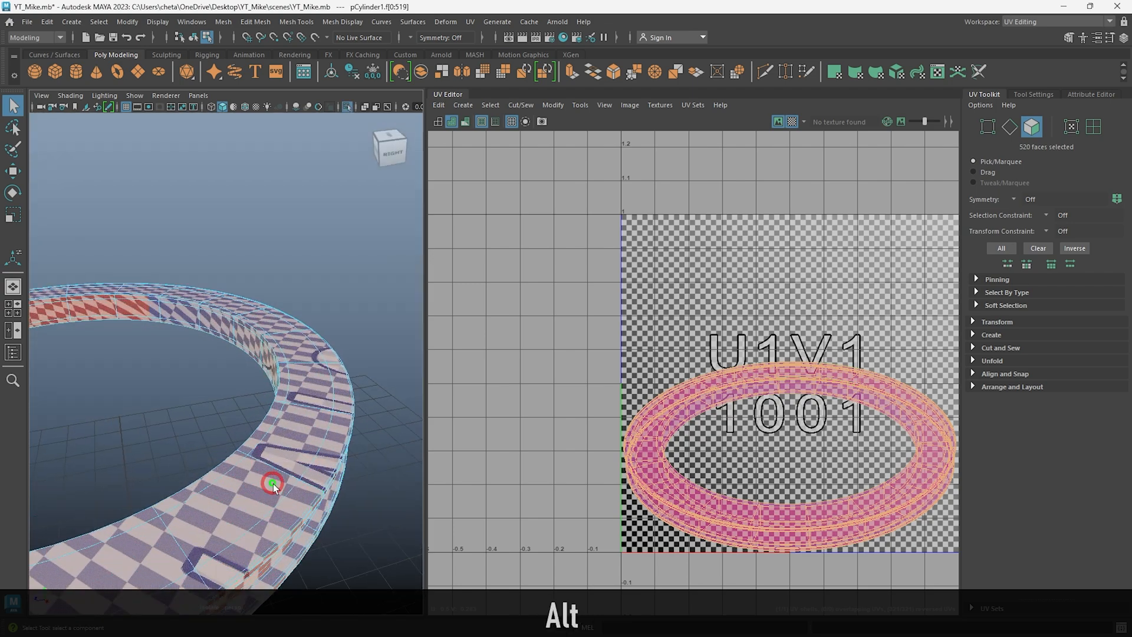
Cut the shock-mount ring's UVs along an edge loop around it and one seam across its section
{"action": "double_click", "coordinate": [271, 472]}
{"action": "key", "text": "w"}
{"action": "left_click_drag", "start_coordinate": [88, 413], "coordinate": [238, 423], "text": "alt"}
{"action": "right_click_drag", "start_coordinate": [743, 311], "coordinate": [794, 310], "text": "shift"}
Unfold the shock-mount ring's UV shell, orient it and lay it out in the UV tile
{"action": "right_click_drag", "start_coordinate": [755, 318], "coordinate": [699, 296]}
{"action": "right_click_drag", "start_coordinate": [748, 326], "coordinate": [632, 326], "text": "shift"}
{"action": "right_click_drag", "start_coordinate": [668, 523], "coordinate": [668, 522], "text": "shift"}
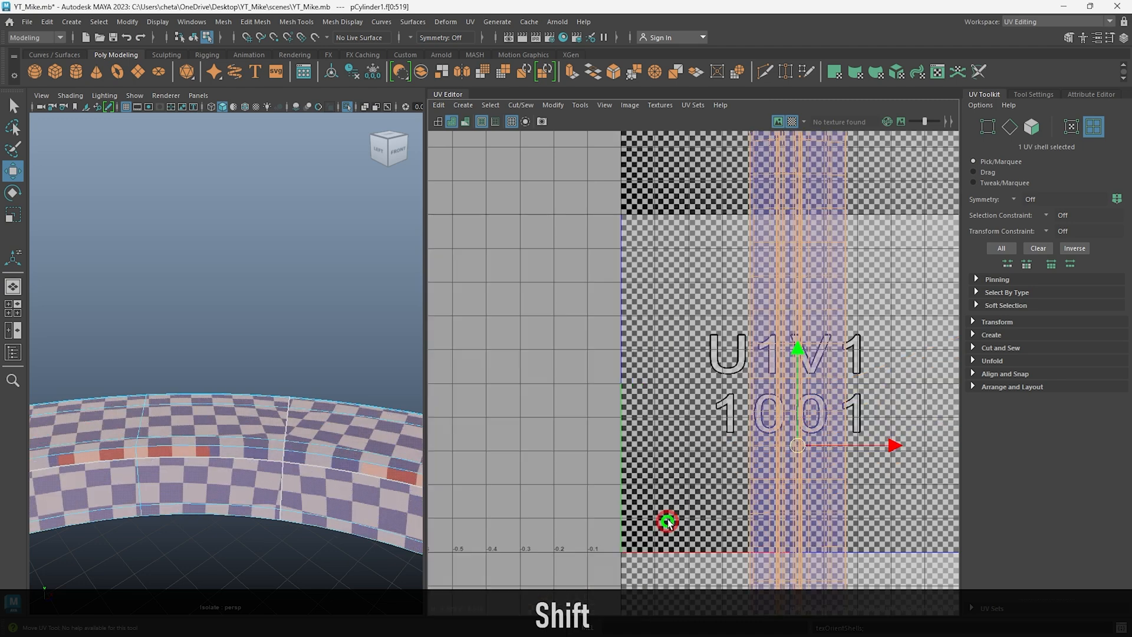
{"action": "key", "text": "ctrl+l"}
Leave the isolated view, select the thick elastic cord around the shock mount and project new UVs onto it
{"action": "left_click_drag", "start_coordinate": [245, 338], "coordinate": [383, 289], "text": "alt"}
{"action": "key", "text": "ctrl+1"}
{"action": "key", "text": "alt+d"}
{"action": "left_click", "coordinate": [267, 356]}
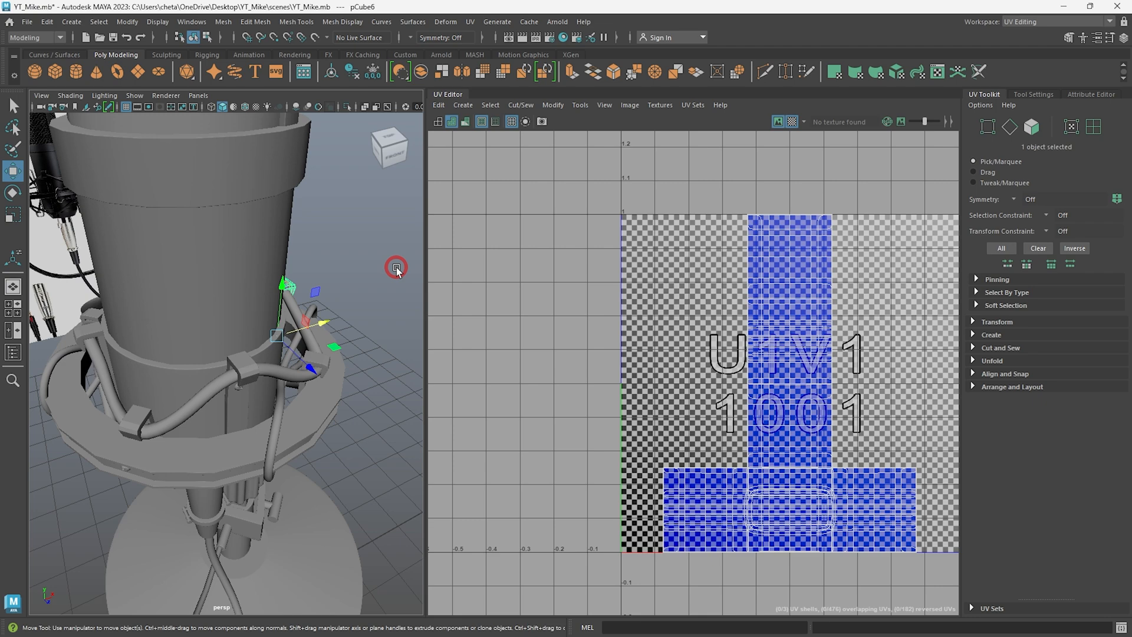
{"action": "left_click_drag", "start_coordinate": [339, 386], "coordinate": [270, 321], "text": "alt"}
{"action": "left_click", "coordinate": [328, 282]}
{"action": "left_click", "coordinate": [302, 320]}
{"action": "left_click", "coordinate": [463, 105]}
{"action": "left_click", "coordinate": [472, 200]}
Cut the thick cord's UVs at one cross-section edge loop and along its full length
{"action": "left_click_drag", "start_coordinate": [361, 324], "coordinate": [300, 272], "text": "alt"}
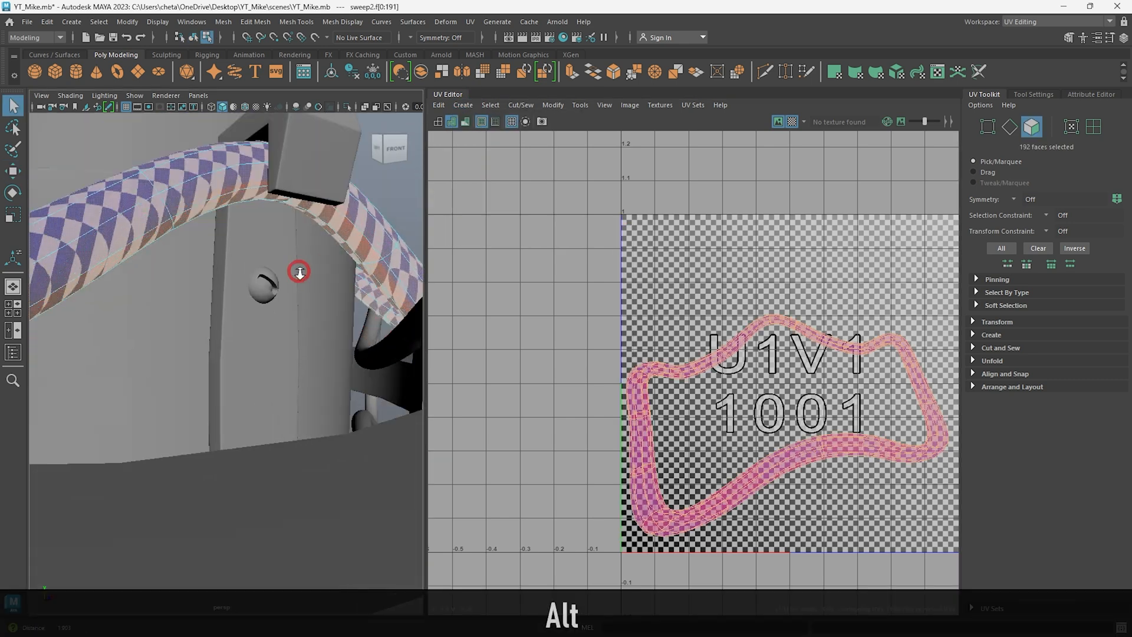
{"action": "right_click_drag", "start_coordinate": [300, 272], "coordinate": [306, 158], "text": "alt"}
{"action": "left_click", "coordinate": [357, 190]}
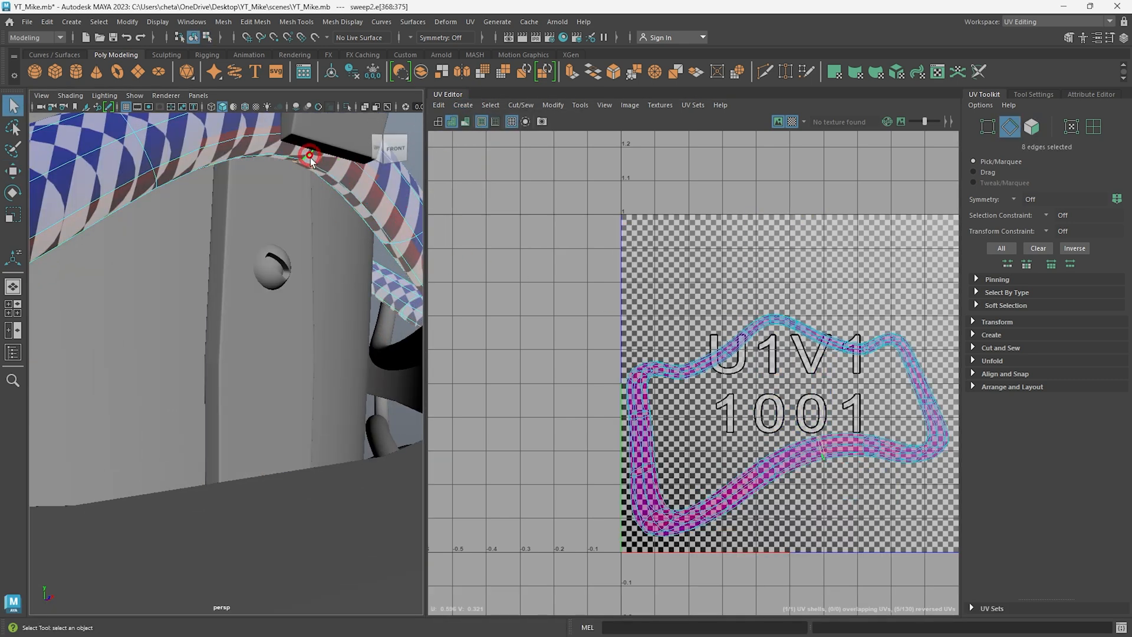
{"action": "double_click", "coordinate": [274, 176], "text": "shift"}
{"action": "key", "text": "w"}
{"action": "right_click_drag", "start_coordinate": [758, 369], "coordinate": [756, 367], "text": "shift"}
Unfold the thick cord's UV shell, orient it and lay it out in the UV tile
{"action": "right_click_drag", "start_coordinate": [708, 397], "coordinate": [658, 376]}
{"action": "left_click", "coordinate": [744, 333]}
{"action": "right_click_drag", "start_coordinate": [774, 303], "coordinate": [718, 312], "text": "shift"}
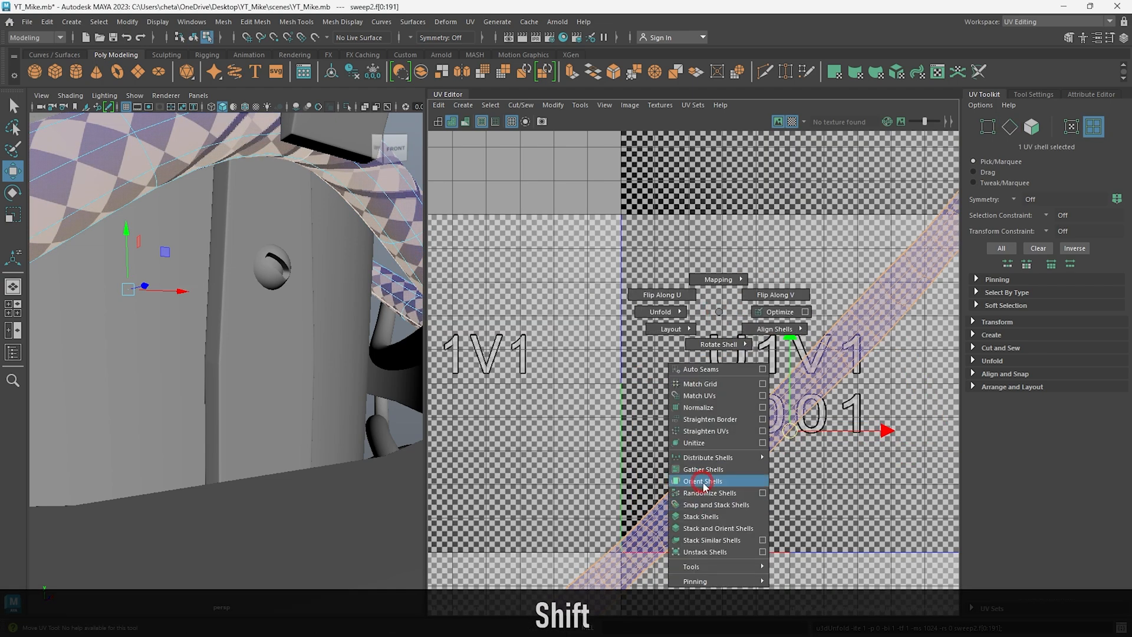
{"action": "right_click_drag", "start_coordinate": [703, 483], "coordinate": [703, 483], "text": "shift"}
{"action": "key", "text": "ctrl+l"}
{"action": "key", "text": "alt+d"}
Select the clips holding the cords all around the shock mount and isolate them together
{"action": "scroll", "coordinate": [197, 417], "scroll_direction": "down", "scroll_amount": 5}
{"action": "left_click", "coordinate": [192, 348]}
{"action": "left_click_drag", "start_coordinate": [197, 378], "coordinate": [276, 393], "text": "alt"}
{"action": "left_click", "coordinate": [184, 479], "text": "shift"}
{"action": "left_click_drag", "start_coordinate": [256, 483], "coordinate": [286, 443], "text": "alt"}
{"action": "left_click", "coordinate": [139, 430], "text": "shift"}
{"action": "left_click_drag", "start_coordinate": [144, 345], "coordinate": [177, 348], "text": "alt"}
{"action": "left_click", "coordinate": [248, 372], "text": "shift"}
{"action": "left_click_drag", "start_coordinate": [248, 374], "coordinate": [311, 425], "text": "alt"}
{"action": "left_click", "coordinate": [311, 424], "text": "shift"}
{"action": "left_click_drag", "start_coordinate": [171, 448], "coordinate": [348, 478], "text": "alt"}
{"action": "left_click", "coordinate": [212, 455], "text": "shift"}
{"action": "left_click", "coordinate": [345, 439], "text": "shift"}
{"action": "left_click", "coordinate": [172, 361], "text": "shift"}
{"action": "left_click_drag", "start_coordinate": [172, 361], "coordinate": [224, 324], "text": "alt"}
{"action": "key", "text": "ctrl+1"}
Try camera-based UV mapping on one of the long clips and check its checker pattern
{"action": "left_click", "coordinate": [251, 331]}
{"action": "scroll", "coordinate": [251, 331], "scroll_direction": "down", "scroll_amount": 3}
{"action": "left_click_drag", "start_coordinate": [246, 405], "coordinate": [208, 396], "text": "alt"}
{"action": "left_click", "coordinate": [208, 397]}
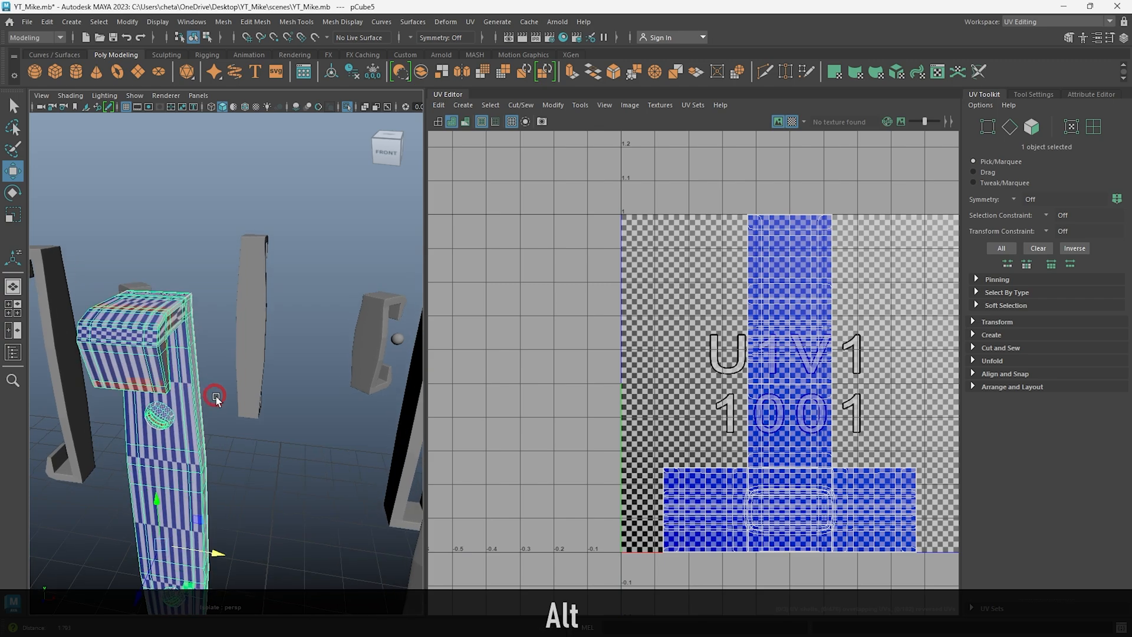
{"action": "left_click", "coordinate": [463, 105]}
{"action": "left_click", "coordinate": [499, 162]}
{"action": "left_click_drag", "start_coordinate": [277, 321], "coordinate": [266, 343], "text": "alt"}
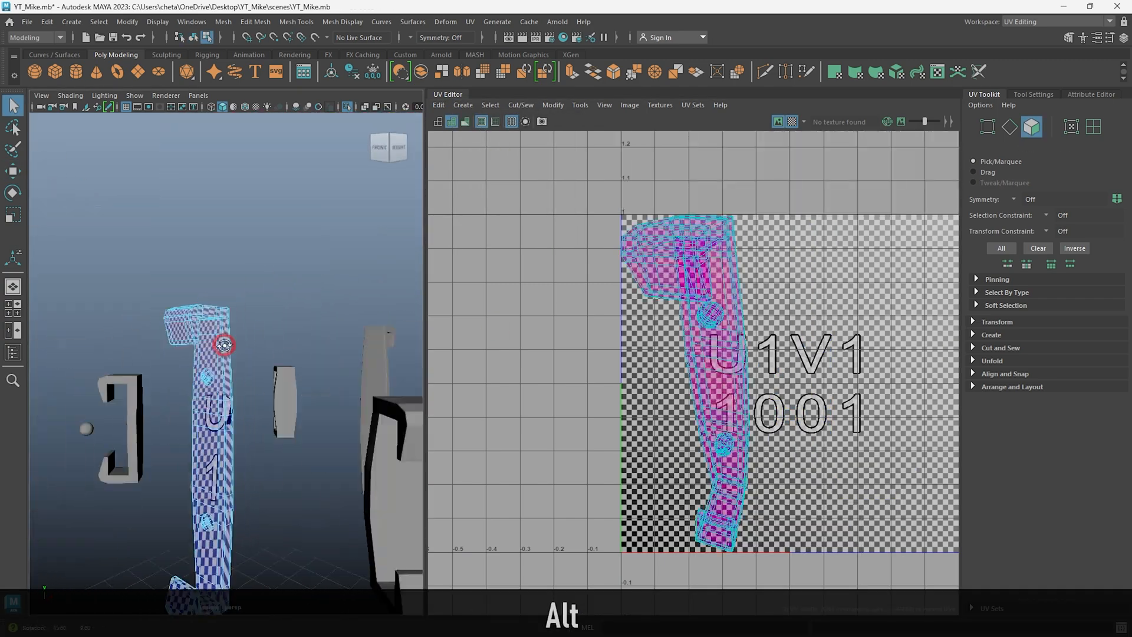
{"action": "left_click_drag", "start_coordinate": [303, 392], "coordinate": [255, 307], "text": "alt"}
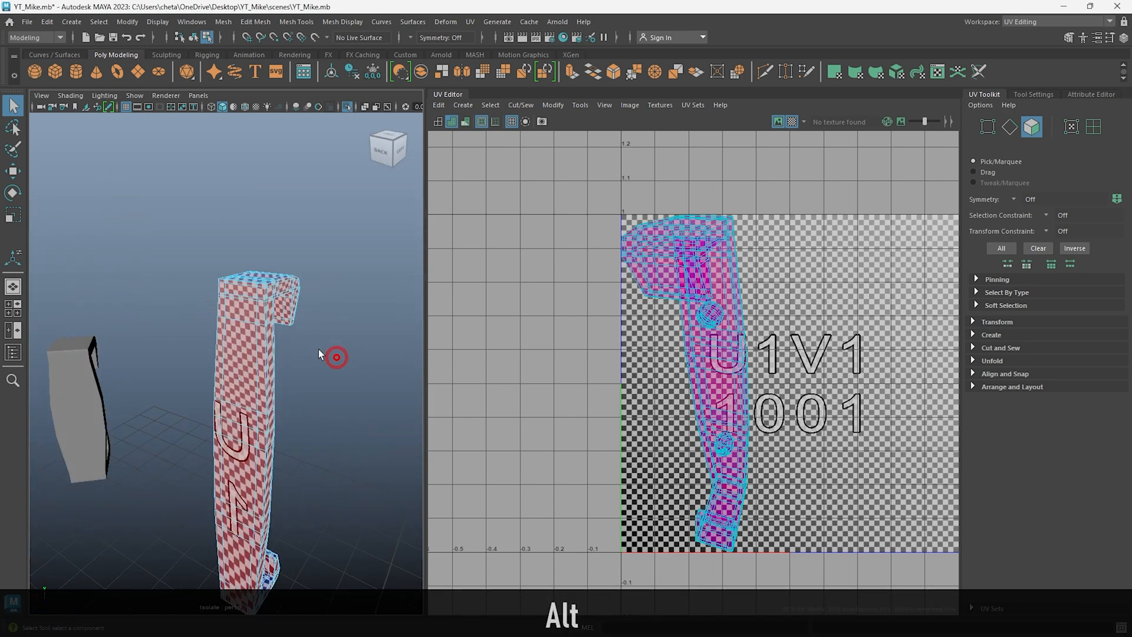
{"action": "left_click_drag", "start_coordinate": [335, 356], "coordinate": [223, 296], "text": "alt"}
Select all the isolated clips and apply Automatic UV mapping to them
{"action": "left_click_drag", "start_coordinate": [85, 257], "coordinate": [407, 531]}
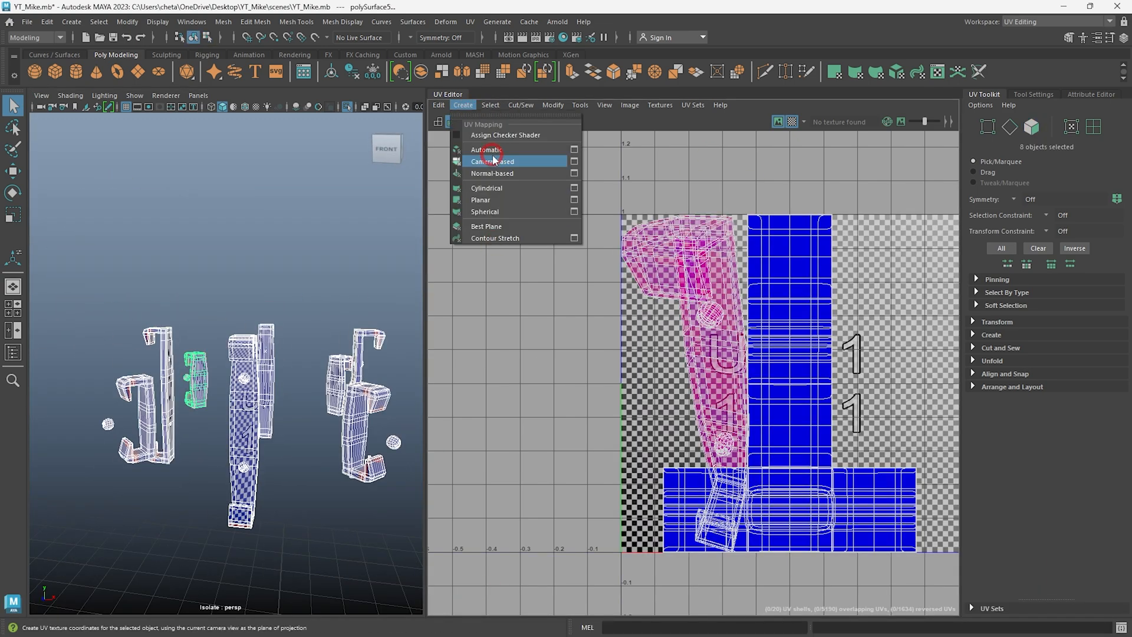
{"action": "left_click", "coordinate": [487, 151]}
{"action": "left_click", "coordinate": [295, 373]}
{"action": "right_click_drag", "start_coordinate": [295, 373], "coordinate": [349, 434], "text": "alt"}
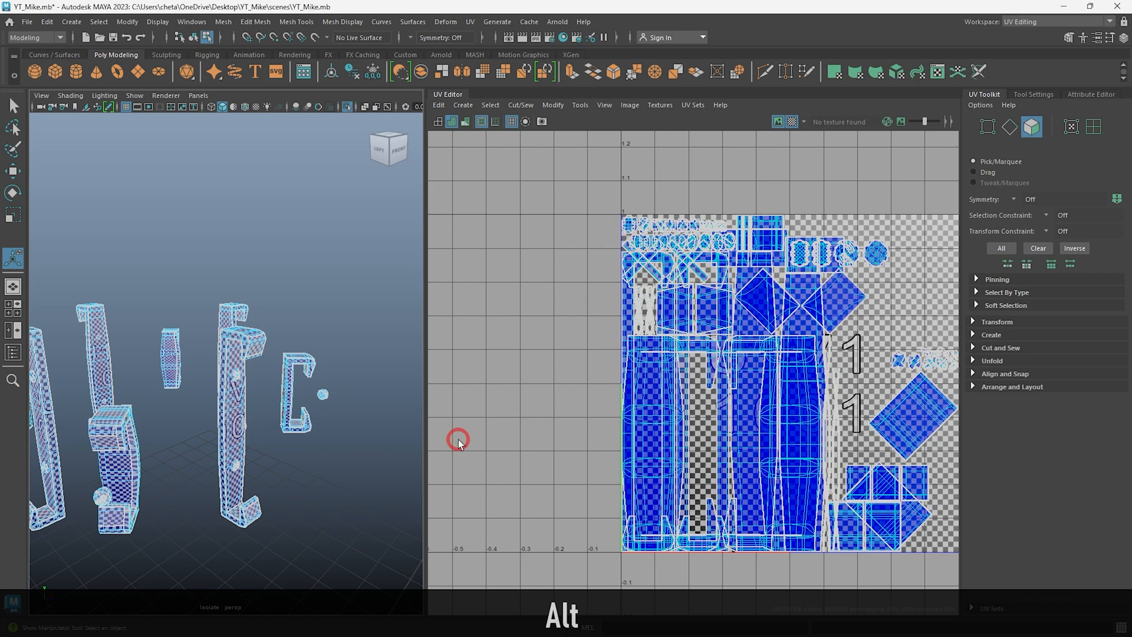
Unfold, orient and lay out all the clips' UV shells, and leave the isolated view
{"action": "right_click_drag", "start_coordinate": [657, 321], "coordinate": [653, 318]}
{"action": "right_click_drag", "start_coordinate": [786, 362], "coordinate": [652, 360], "text": "shift"}
{"action": "right_click_drag", "start_coordinate": [748, 357], "coordinate": [748, 356], "text": "shift"}
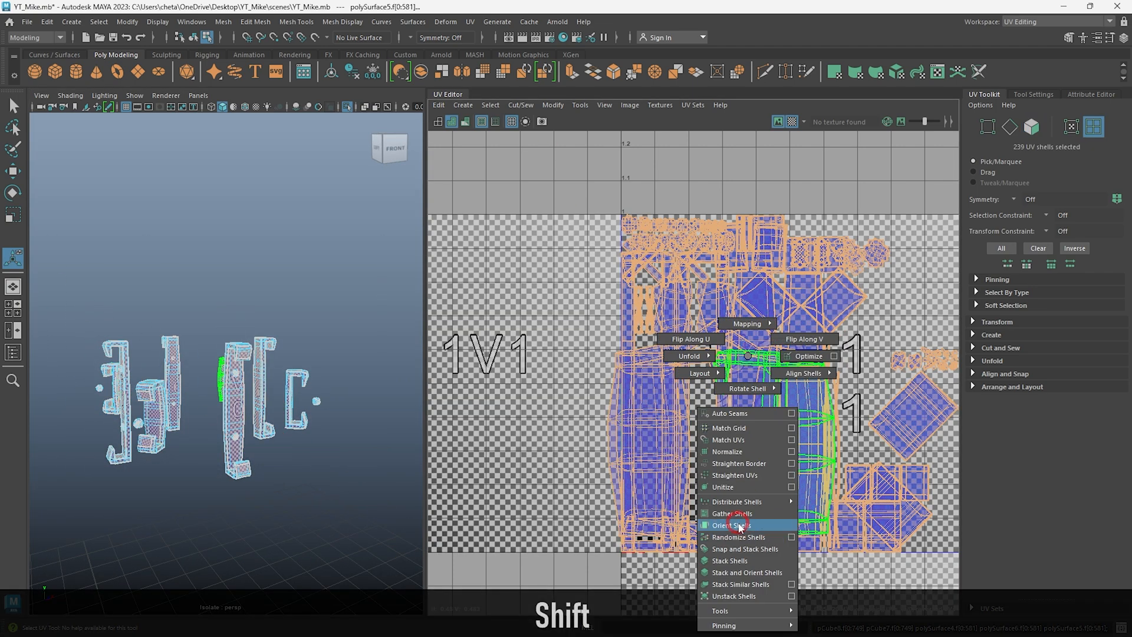
{"action": "right_click_drag", "start_coordinate": [740, 527], "coordinate": [741, 526], "text": "shift"}
{"action": "key", "text": "ctrl+l"}
{"action": "left_click", "coordinate": [336, 425]}
{"action": "key", "text": "ctrl+1"}
Select the thin looped cord beside the clip and apply camera-based UV mapping to it
{"action": "left_click_drag", "start_coordinate": [329, 425], "coordinate": [266, 376], "text": "alt"}
{"action": "left_click", "coordinate": [286, 384]}
{"action": "right_click_drag", "start_coordinate": [266, 376], "coordinate": [318, 451], "text": "alt"}
{"action": "left_click", "coordinate": [463, 105]}
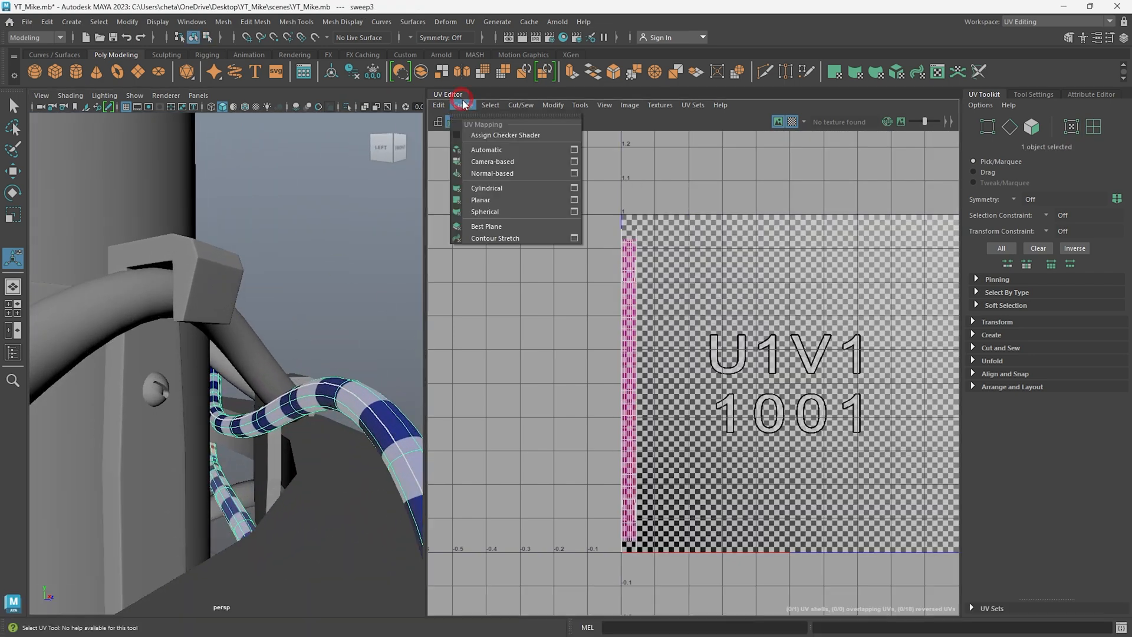
{"action": "left_click", "coordinate": [492, 161]}
Cut seams in the thin looped cord's UVs and lay out its shell in the UV tile
{"action": "right_click_drag", "start_coordinate": [250, 361], "coordinate": [250, 328]}
{"action": "right_click_drag", "start_coordinate": [250, 362], "coordinate": [286, 543], "text": "alt"}
{"action": "left_click_drag", "start_coordinate": [285, 544], "coordinate": [218, 503], "text": "alt"}
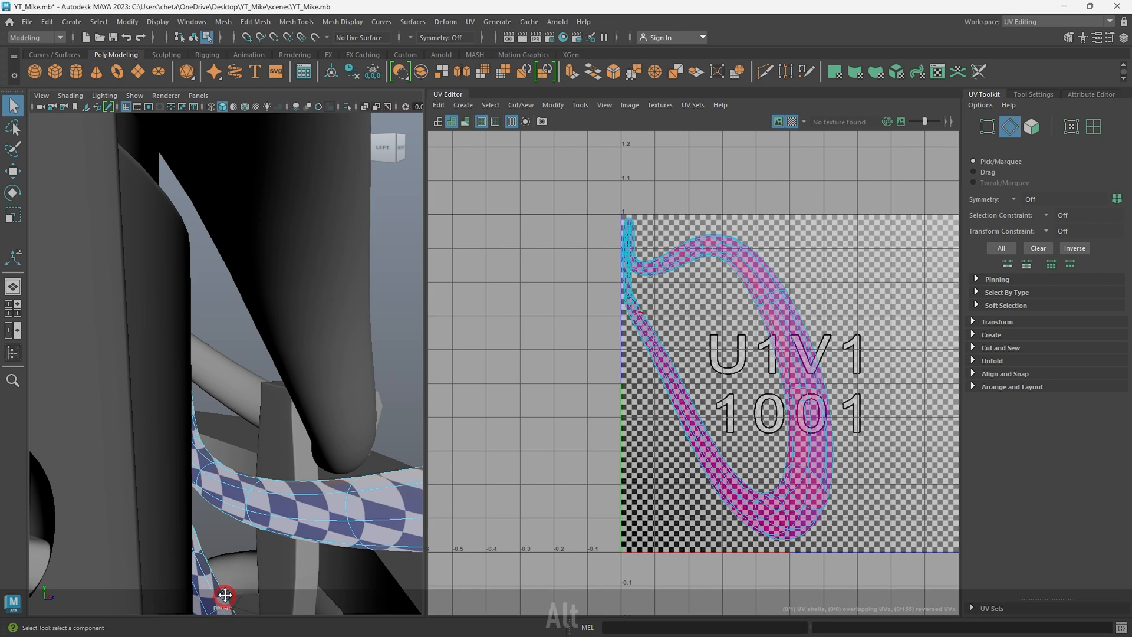
{"action": "left_click_drag", "start_coordinate": [225, 595], "coordinate": [211, 416], "text": "alt"}
{"action": "right_click_drag", "start_coordinate": [687, 405], "coordinate": [744, 500]}
{"action": "key", "text": "ctrl+l"}
{"action": "key", "text": "alt+d"}
Apply camera-based UV mapping to the next thin looped cord and cut it along a lengthwise edge loop
{"action": "scroll", "coordinate": [344, 405], "scroll_direction": "down", "scroll_amount": 5}
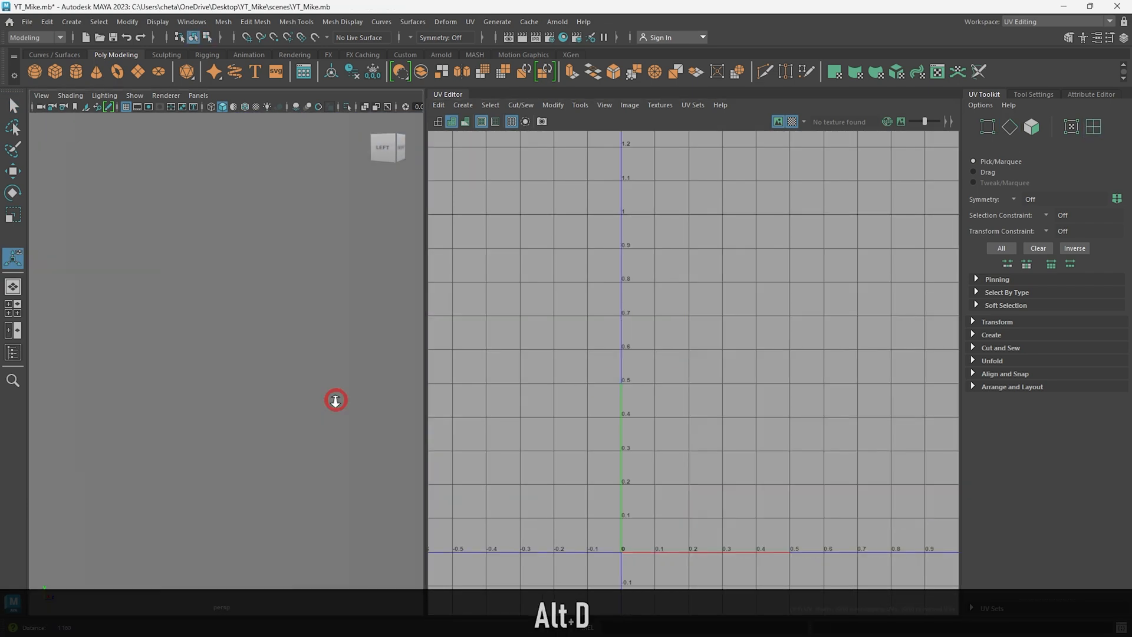
{"action": "left_click", "coordinate": [225, 488]}
{"action": "left_click", "coordinate": [324, 242]}
{"action": "right_click_drag", "start_coordinate": [318, 349], "coordinate": [294, 348], "text": "alt"}
{"action": "left_click", "coordinate": [253, 389]}
{"action": "right_click_drag", "start_coordinate": [254, 389], "coordinate": [199, 505], "text": "alt"}
{"action": "key", "text": "F10"}
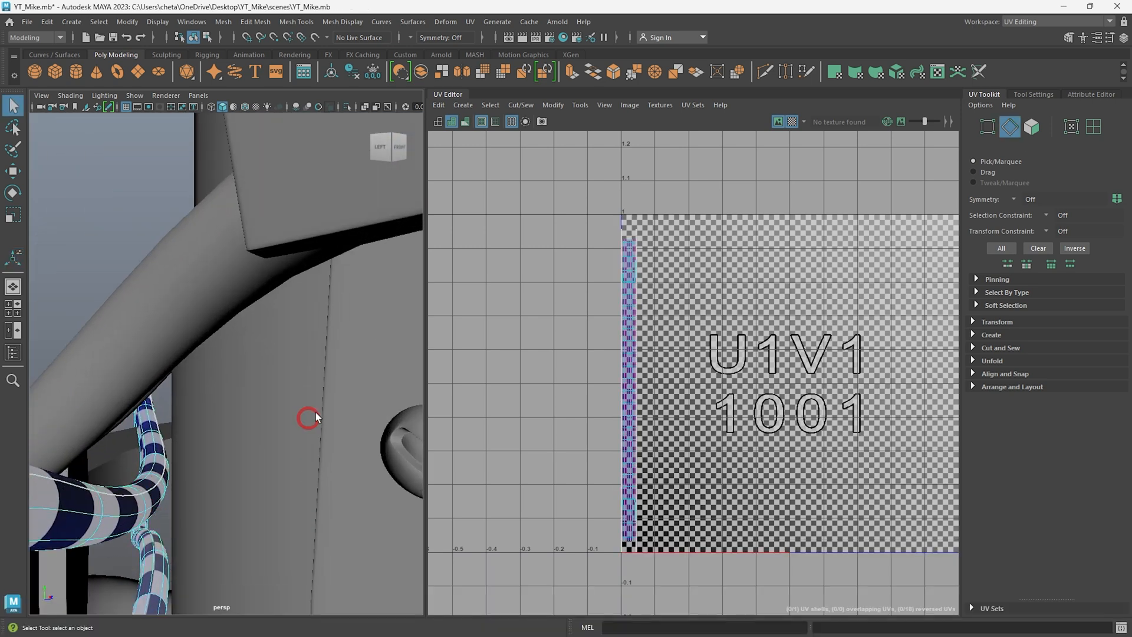
{"action": "left_click", "coordinate": [497, 168]}
{"action": "double_click", "coordinate": [147, 500]}
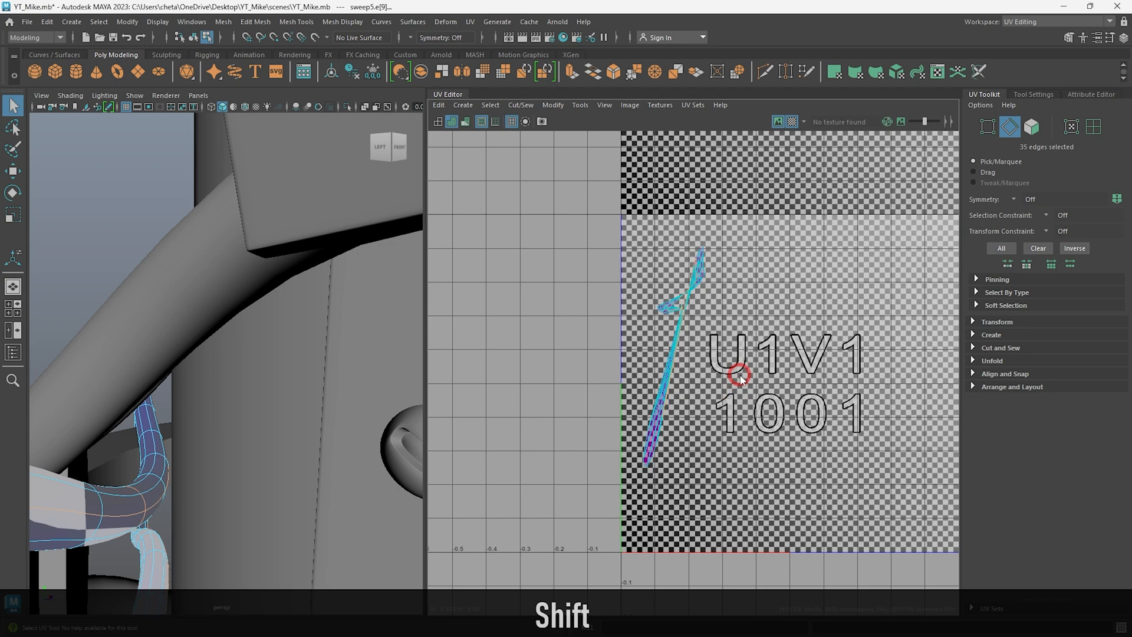
Unfold the second looped cord's UV shell, orient it and lay it out in the UV tile
{"action": "right_click_drag", "start_coordinate": [713, 398], "coordinate": [783, 417]}
{"action": "left_click", "coordinate": [669, 392]}
{"action": "right_click_drag", "start_coordinate": [664, 391], "coordinate": [596, 371], "text": "shift"}
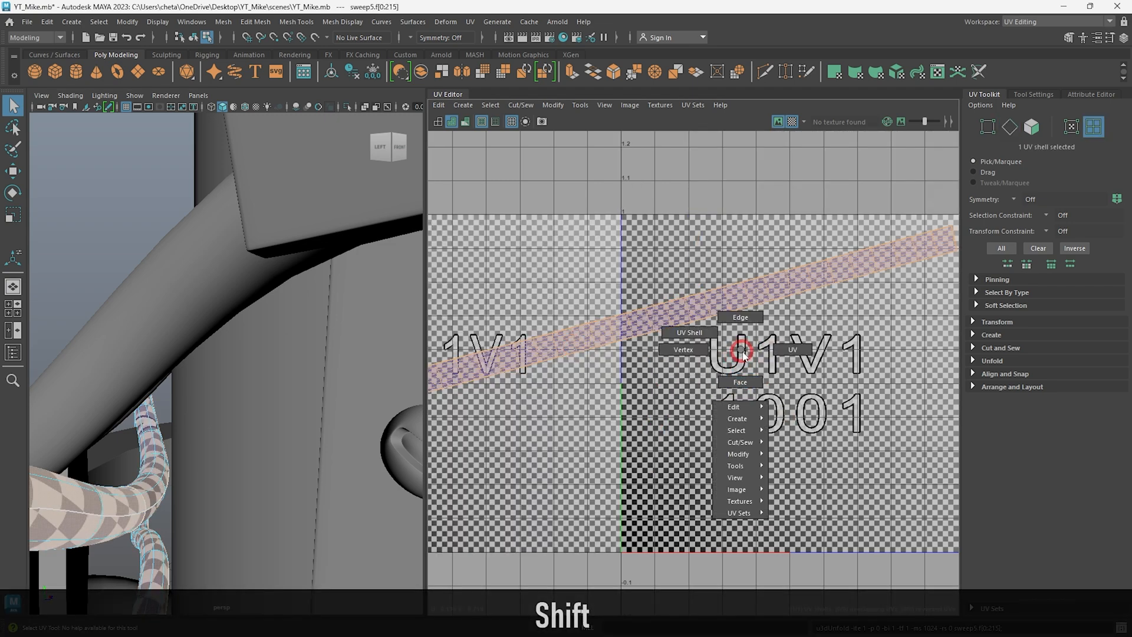
{"action": "right_click_drag", "start_coordinate": [702, 479], "coordinate": [700, 472], "text": "shift"}
{"action": "key", "text": "ctrl+l"}
{"action": "key", "text": "alt+d"}
Inspect the shock mount's cords, ring and the stand's ribbed collar from several sides
{"action": "right_click_drag", "start_coordinate": [142, 454], "coordinate": [94, 354], "text": "alt"}
{"action": "left_click_drag", "start_coordinate": [94, 354], "coordinate": [250, 443], "text": "alt"}
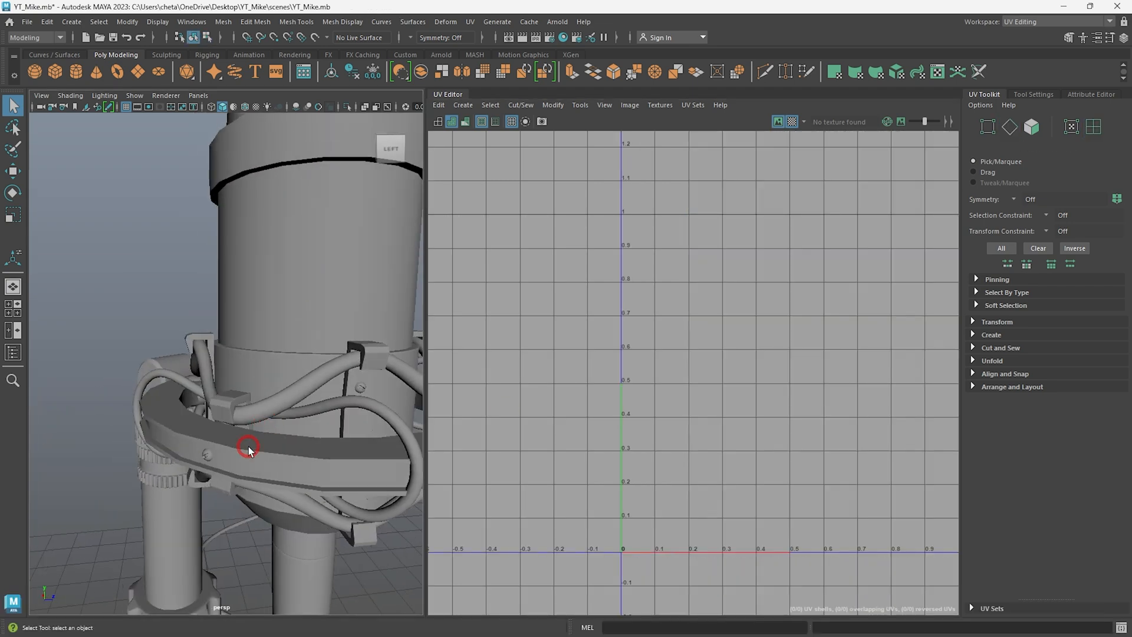
{"action": "left_click", "coordinate": [250, 442]}
{"action": "left_click", "coordinate": [339, 407]}
{"action": "left_click_drag", "start_coordinate": [340, 406], "coordinate": [189, 351], "text": "alt"}
{"action": "left_click", "coordinate": [190, 352]}
{"action": "left_click", "coordinate": [223, 372]}
{"action": "right_click_drag", "start_coordinate": [223, 371], "coordinate": [263, 377], "text": "alt"}
{"action": "left_click_drag", "start_coordinate": [263, 377], "coordinate": [241, 360], "text": "alt"}
{"action": "left_click", "coordinate": [255, 411]}
{"action": "right_click_drag", "start_coordinate": [242, 360], "coordinate": [283, 407], "text": "alt"}
{"action": "right_click_drag", "start_coordinate": [182, 402], "coordinate": [183, 369]}
{"action": "left_click", "coordinate": [182, 369]}
{"action": "left_click_drag", "start_coordinate": [221, 372], "coordinate": [184, 361], "text": "alt"}
{"action": "right_click_drag", "start_coordinate": [366, 359], "coordinate": [336, 336], "text": "alt"}
{"action": "right_click_drag", "start_coordinate": [319, 366], "coordinate": [260, 409], "text": "alt"}
{"action": "left_click_drag", "start_coordinate": [260, 409], "coordinate": [364, 327], "text": "alt"}
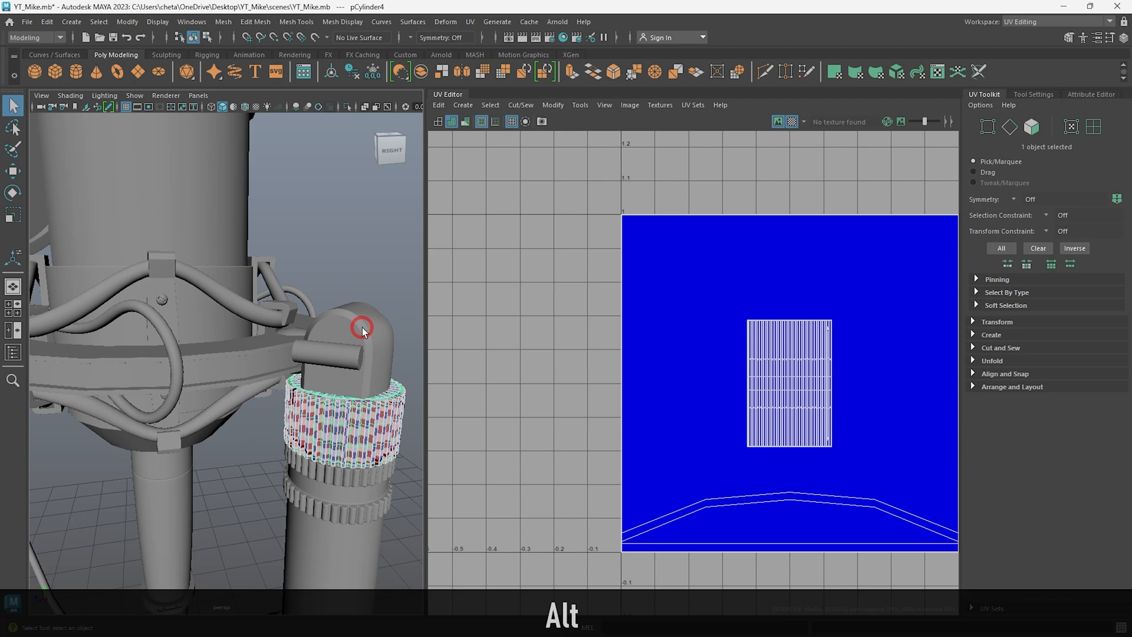
Select the rounded block above the ribbed collar, frame it and project new UVs onto it
{"action": "left_click", "coordinate": [364, 327]}
{"action": "key", "text": "f"}
{"action": "middle_click_drag", "start_coordinate": [254, 369], "coordinate": [304, 427], "text": "alt"}
{"action": "right_click_drag", "start_coordinate": [304, 427], "coordinate": [254, 395], "text": "alt"}
{"action": "left_click_drag", "start_coordinate": [254, 395], "coordinate": [212, 364], "text": "alt"}
{"action": "left_click", "coordinate": [463, 105]}
{"action": "left_click", "coordinate": [482, 151]}
Cut the rounded block's UVs along the borders of its flat side faces
{"action": "right_click_drag", "start_coordinate": [247, 405], "coordinate": [263, 416], "text": "alt"}
{"action": "right_click_drag", "start_coordinate": [197, 416], "coordinate": [197, 382]}
{"action": "left_click_drag", "start_coordinate": [289, 448], "coordinate": [167, 438], "text": "alt"}
{"action": "right_click_drag", "start_coordinate": [696, 388], "coordinate": [693, 390], "text": "shift"}
Unfold the rounded block's three UV shells, orient them and lay them out in the UV tile
{"action": "right_click_drag", "start_coordinate": [850, 365], "coordinate": [1013, 466]}
{"action": "left_click_drag", "start_coordinate": [932, 502], "coordinate": [666, 236]}
{"action": "right_click_drag", "start_coordinate": [790, 319], "coordinate": [715, 315], "text": "shift"}
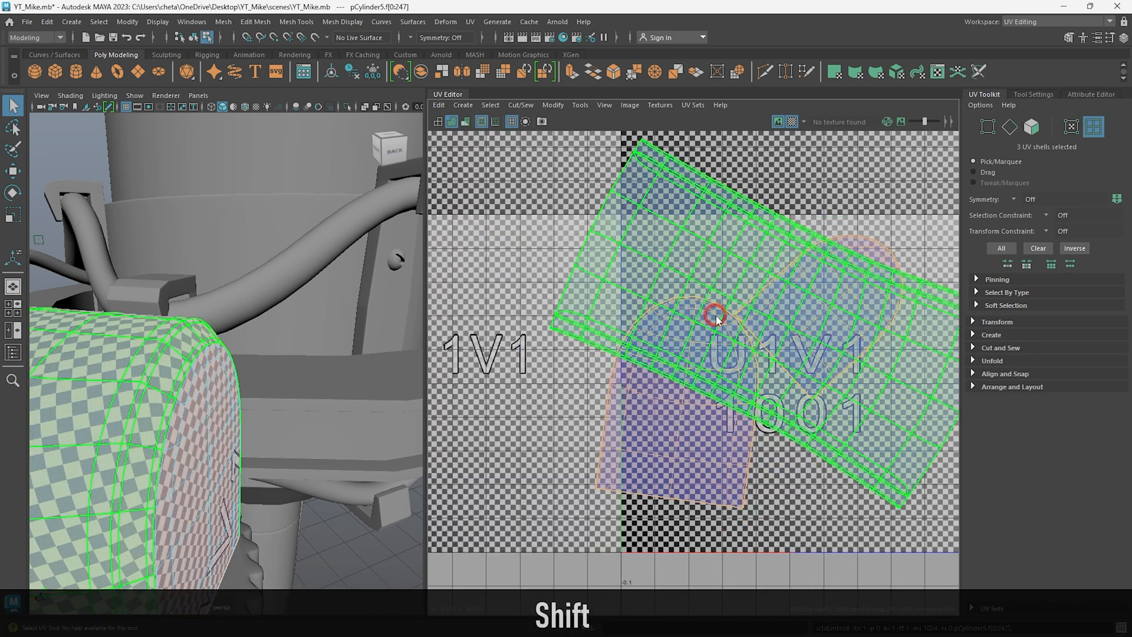
{"action": "right_click_drag", "start_coordinate": [716, 487], "coordinate": [716, 487], "text": "shift"}
{"action": "key", "text": "ctrl+l"}
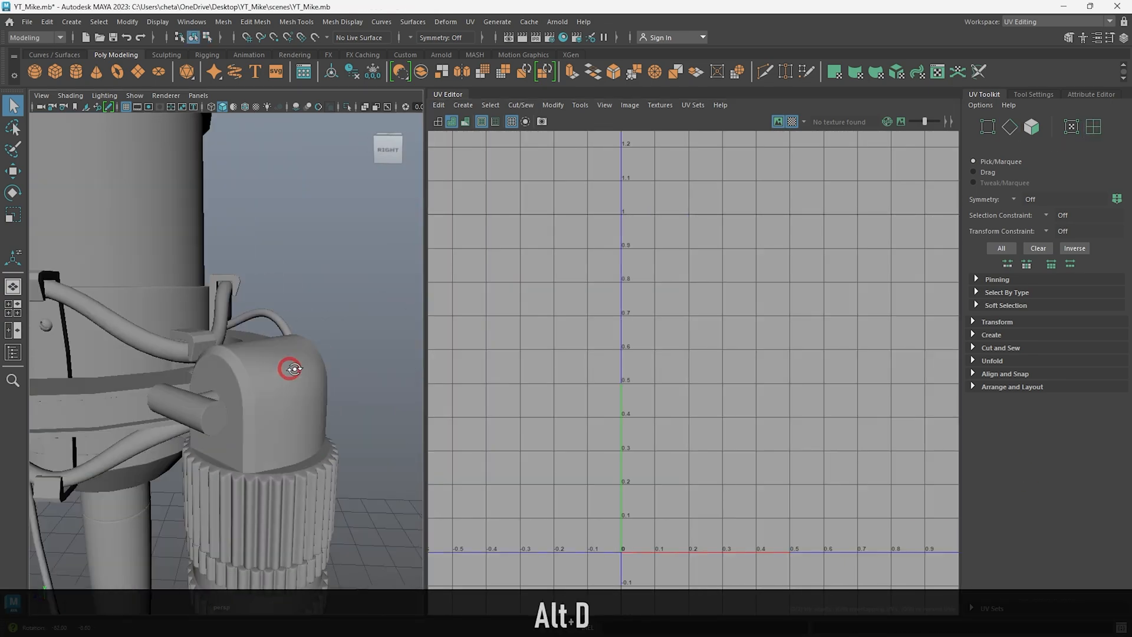
Apply camera-based UV mapping to the round pin through the block and cut it around both end caps
{"action": "left_click", "coordinate": [250, 422]}
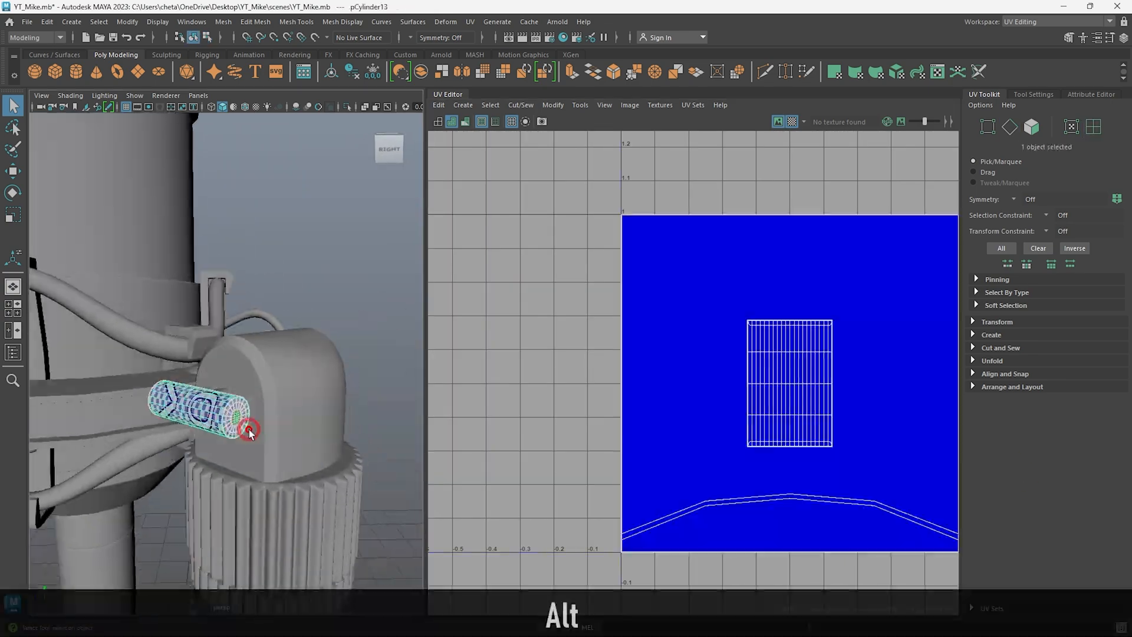
{"action": "left_click", "coordinate": [480, 110]}
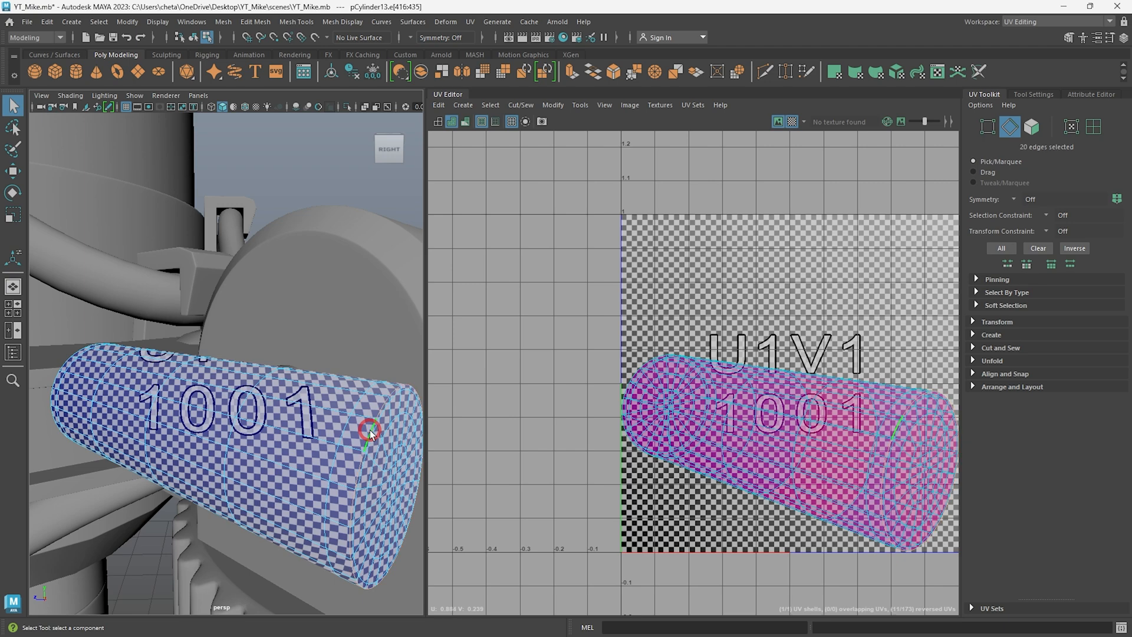
{"action": "mouse_move", "coordinate": [286, 435]}
{"action": "right_mouse_down", "text": "alt"}
{"action": "mouse_move", "coordinate": [234, 422]}
{"action": "mouse_move", "coordinate": [307, 430]}
{"action": "right_mouse_up", "text": "alt"}
{"action": "middle_click_drag", "start_coordinate": [307, 431], "coordinate": [215, 455], "text": "alt"}
{"action": "double_click", "coordinate": [248, 448], "text": "shift"}
{"action": "right_click_drag", "start_coordinate": [248, 448], "coordinate": [217, 372], "text": "alt"}
{"action": "left_click_drag", "start_coordinate": [217, 371], "coordinate": [177, 389], "text": "alt"}
{"action": "middle_click_drag", "start_coordinate": [177, 390], "coordinate": [195, 425], "text": "alt"}
{"action": "right_click_drag", "start_coordinate": [195, 425], "coordinate": [634, 400], "text": "alt"}
{"action": "right_click_drag", "start_coordinate": [348, 448], "coordinate": [282, 457], "text": "alt"}
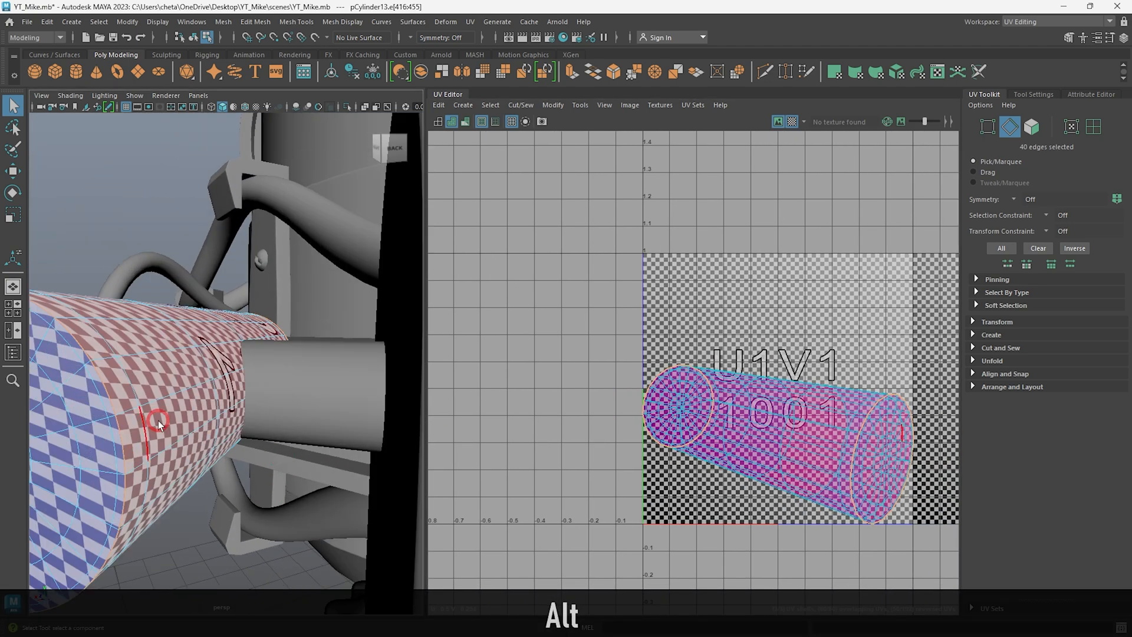
Isolate the round pin and cut a lengthwise seam along its side
{"action": "key", "text": "ctrl+1"}
{"action": "right_click_drag", "start_coordinate": [191, 394], "coordinate": [177, 422], "text": "alt"}
{"action": "left_click_drag", "start_coordinate": [177, 421], "coordinate": [218, 450], "text": "alt"}
{"action": "mouse_move", "coordinate": [218, 450]}
{"action": "right_mouse_down", "text": "alt"}
{"action": "mouse_move", "coordinate": [277, 450]}
{"action": "mouse_move", "coordinate": [235, 448]}
{"action": "right_mouse_up", "text": "alt"}
{"action": "left_click_drag", "start_coordinate": [236, 449], "coordinate": [245, 434], "text": "alt"}
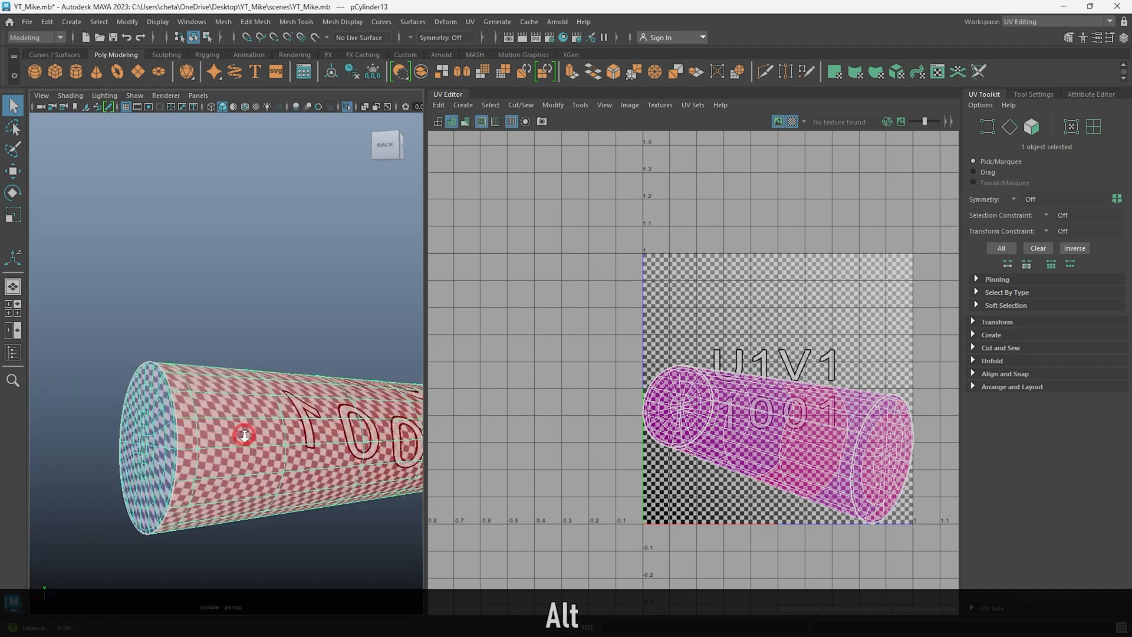
{"action": "right_click_drag", "start_coordinate": [245, 435], "coordinate": [254, 437], "text": "alt"}
{"action": "right_click_drag", "start_coordinate": [188, 498], "coordinate": [186, 460]}
{"action": "left_click", "coordinate": [187, 460]}
{"action": "left_click", "coordinate": [248, 458], "text": "shift"}
{"action": "left_click", "coordinate": [333, 455], "text": "shift"}
{"action": "left_click_drag", "start_coordinate": [337, 468], "coordinate": [282, 483], "text": "alt"}
{"action": "middle_click_drag", "start_coordinate": [407, 504], "coordinate": [301, 529], "text": "alt"}
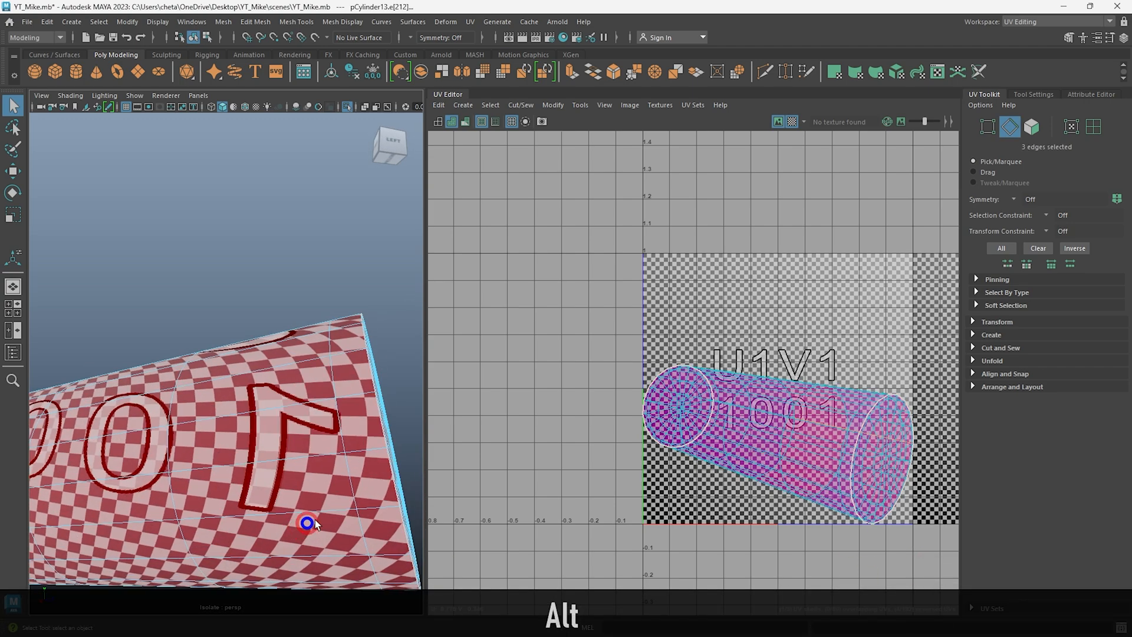
{"action": "left_click_drag", "start_coordinate": [371, 425], "coordinate": [413, 426], "text": "alt"}
{"action": "right_click_drag", "start_coordinate": [413, 425], "coordinate": [320, 426], "text": "alt"}
Unfold, orient and lay out the pin's UV shells, and leave the isolated view
{"action": "right_click_drag", "start_coordinate": [713, 348], "coordinate": [773, 336]}
{"action": "right_click_drag", "start_coordinate": [781, 342], "coordinate": [777, 508], "text": "shift"}
{"action": "key", "text": "ctrl+l"}
{"action": "right_click_drag", "start_coordinate": [278, 410], "coordinate": [248, 416], "text": "alt"}
{"action": "right_click_drag", "start_coordinate": [259, 425], "coordinate": [336, 422]}
{"action": "key", "text": "ctrl+1"}
Select the short rod next to the pin, frame it and apply Normal-based UV mapping to it
{"action": "left_click", "coordinate": [336, 422]}
{"action": "key", "text": "f"}
{"action": "left_click_drag", "start_coordinate": [336, 423], "coordinate": [318, 404], "text": "alt"}
{"action": "left_click", "coordinate": [463, 105]}
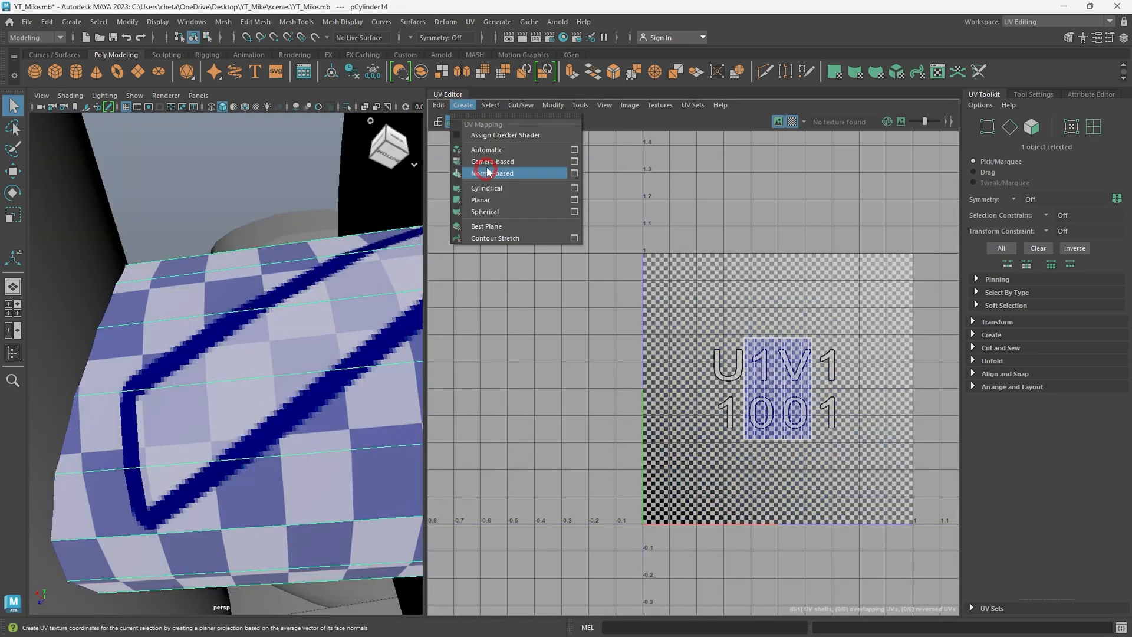
{"action": "left_click", "coordinate": [485, 172]}
Cut a lengthwise seam along the short rod and unfold its UVs into an oriented, laid-out shell
{"action": "right_click_drag", "start_coordinate": [309, 472], "coordinate": [309, 443]}
{"action": "left_click", "coordinate": [309, 444]}
{"action": "right_click_drag", "start_coordinate": [760, 422], "coordinate": [770, 356], "text": "shift"}
{"action": "right_click_drag", "start_coordinate": [770, 356], "coordinate": [660, 397], "text": "shift"}
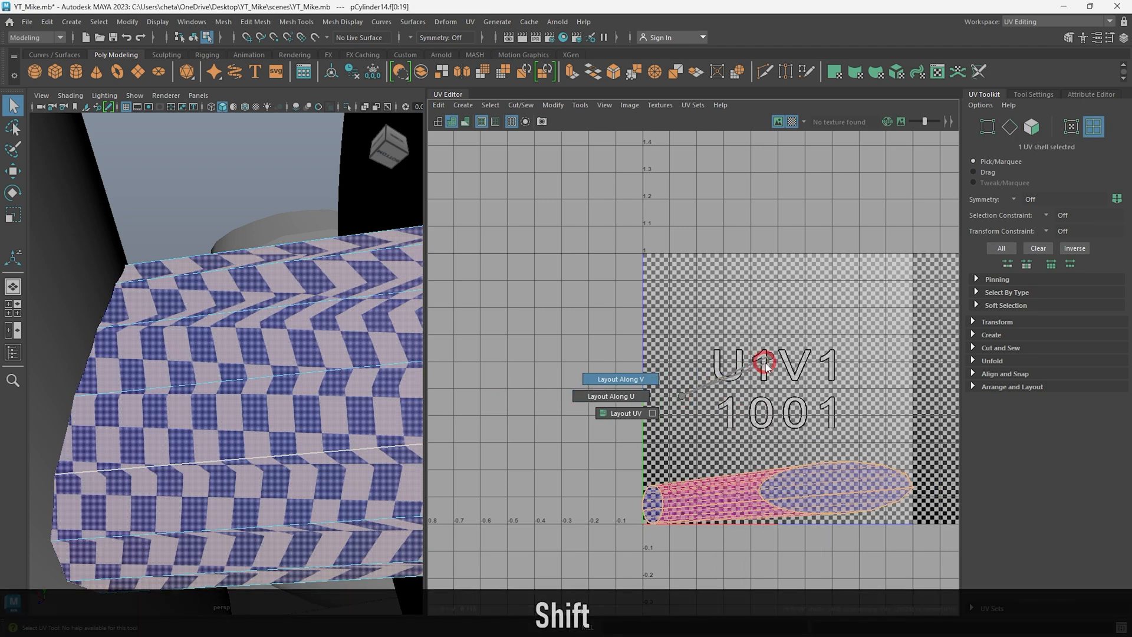
{"action": "right_click_drag", "start_coordinate": [761, 366], "coordinate": [678, 346], "text": "shift"}
{"action": "key", "text": "ctrl+l"}
{"action": "right_click_drag", "start_coordinate": [763, 354], "coordinate": [682, 387], "text": "shift"}
{"action": "key", "text": "ctrl+l"}
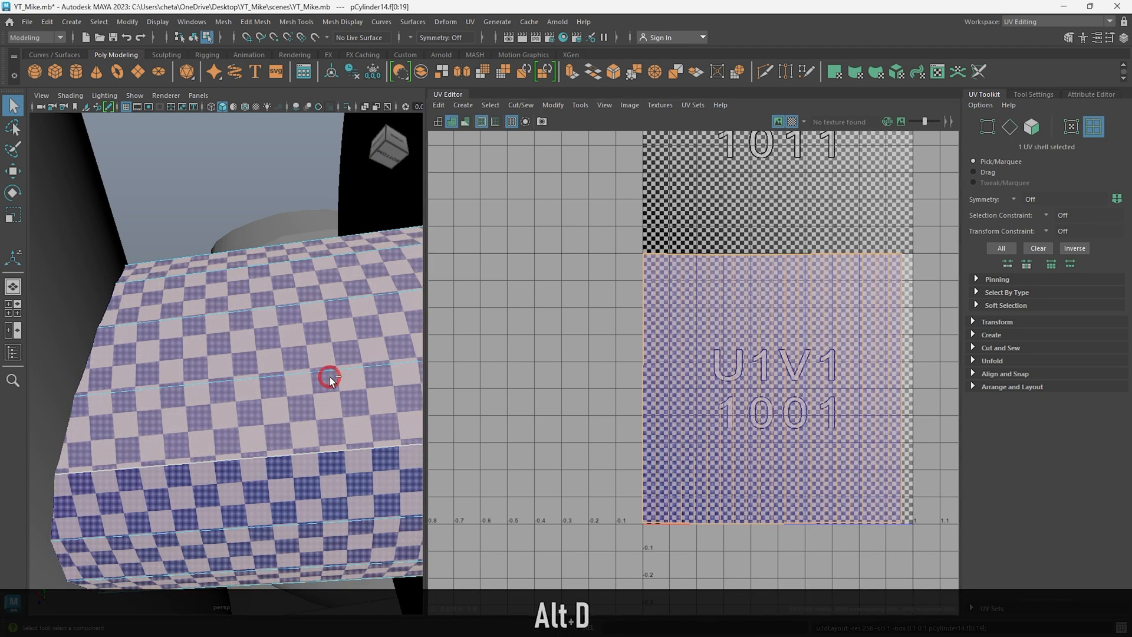
Bevel the edges of the box-shaped block beside the shock-mount ring with a fraction of 0.107
{"action": "right_click_drag", "start_coordinate": [329, 377], "coordinate": [248, 430], "text": "alt"}
{"action": "right_click_drag", "start_coordinate": [248, 429], "coordinate": [273, 412]}
{"action": "mouse_move", "coordinate": [274, 412]}
{"action": "left_mouse_down", "text": "alt"}
{"action": "mouse_move", "coordinate": [91, 422]}
{"action": "mouse_move", "coordinate": [278, 412]}
{"action": "left_mouse_up", "text": "alt"}
{"action": "left_click", "coordinate": [278, 412]}
{"action": "right_click_drag", "start_coordinate": [278, 412], "coordinate": [259, 404], "text": "alt"}
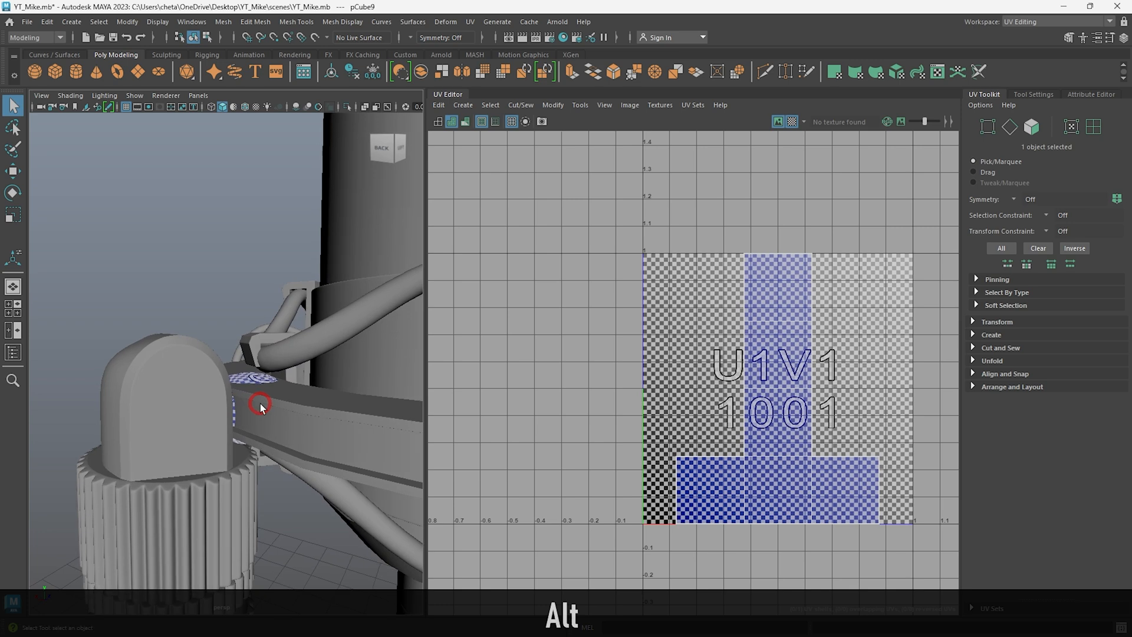
{"action": "left_click_drag", "start_coordinate": [249, 203], "coordinate": [250, 200]}
{"action": "left_click_drag", "start_coordinate": [216, 348], "coordinate": [351, 346], "text": "alt"}
{"action": "key", "text": "ctrl+z"}
{"action": "key", "text": "ctrl+z"}
{"action": "key", "text": "ctrl+z"}
{"action": "left_click_drag", "start_coordinate": [341, 397], "coordinate": [269, 452], "text": "alt"}
{"action": "mouse_move", "coordinate": [184, 384]}
{"action": "left_mouse_down", "text": "alt"}
{"action": "mouse_move", "coordinate": [174, 362]}
{"action": "mouse_move", "coordinate": [184, 372]}
{"action": "left_mouse_up", "text": "alt"}
{"action": "left_click_drag", "start_coordinate": [340, 378], "coordinate": [263, 377]}
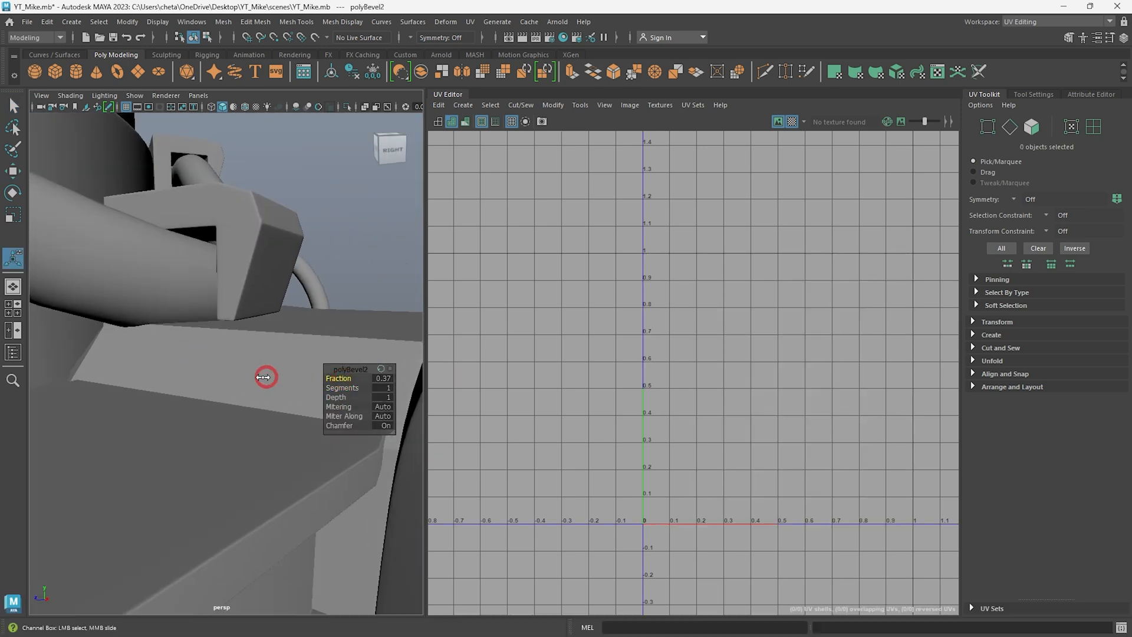
{"action": "left_click", "coordinate": [300, 383]}
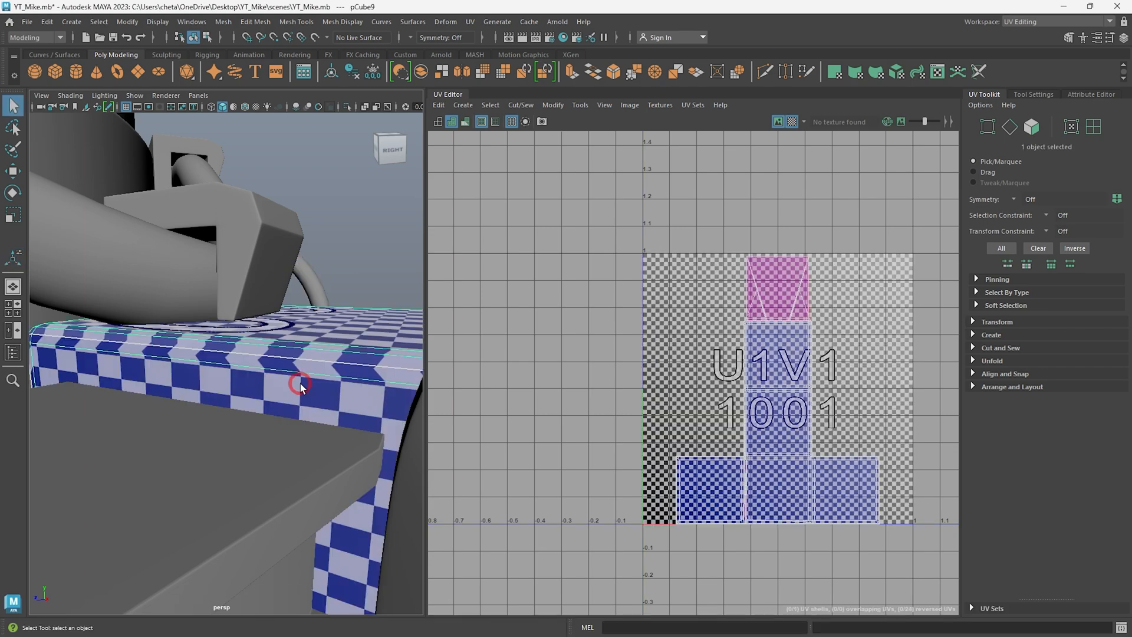
{"action": "key", "text": "alt+d"}
Isolate the bevelled block and apply Camera-based UV mapping to it
{"action": "scroll", "coordinate": [341, 376], "scroll_direction": "down", "scroll_amount": 5}
{"action": "left_click_drag", "start_coordinate": [341, 376], "coordinate": [265, 413], "text": "alt"}
{"action": "left_click", "coordinate": [239, 358]}
{"action": "key", "text": "ctrl+1"}
{"action": "left_click_drag", "start_coordinate": [239, 359], "coordinate": [248, 386], "text": "alt"}
{"action": "left_click", "coordinate": [462, 105]}
{"action": "left_click", "coordinate": [493, 162]}
{"action": "right_click_drag", "start_coordinate": [206, 360], "coordinate": [301, 416], "text": "alt"}
{"action": "key", "text": "F10"}
{"action": "left_click_drag", "start_coordinate": [304, 419], "coordinate": [240, 378], "text": "alt"}
{"action": "double_click", "coordinate": [204, 421]}
{"action": "scroll", "coordinate": [250, 425], "scroll_direction": "down", "scroll_amount": 4}
{"action": "scroll", "coordinate": [220, 412], "scroll_direction": "up", "scroll_amount": 3}
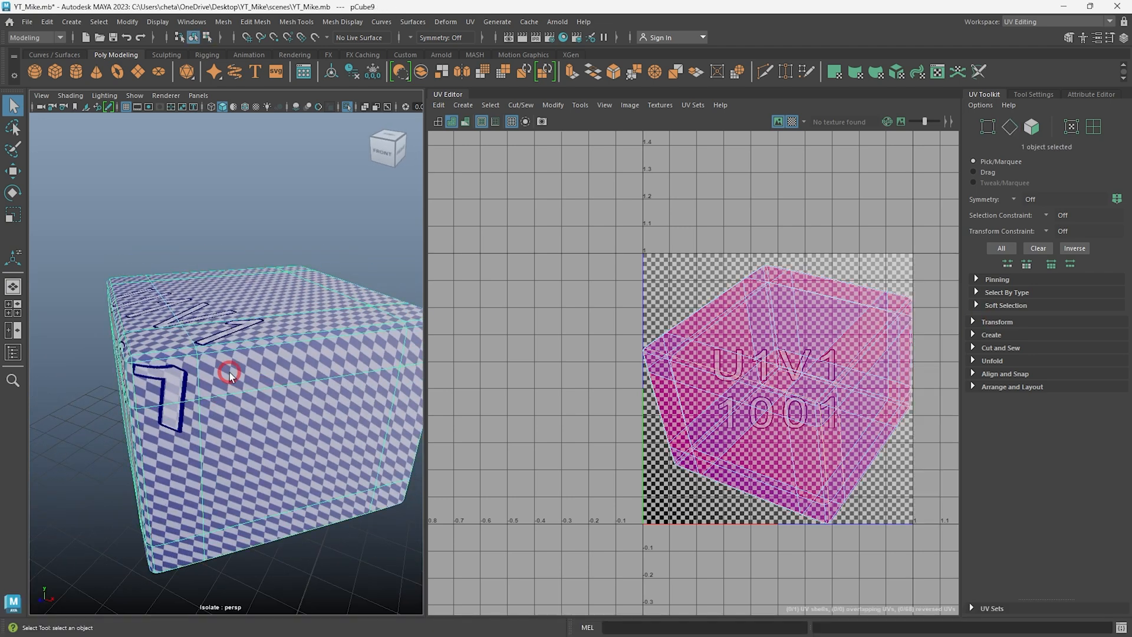
Switch to the General workspace and set the block's bevel to 2 segments
{"action": "left_click", "coordinate": [1033, 95]}
{"action": "left_click", "coordinate": [212, 290]}
{"action": "left_click", "coordinate": [1044, 21]}
{"action": "left_click", "coordinate": [1026, 33]}
{"action": "left_click", "coordinate": [1126, 160]}
{"action": "left_click", "coordinate": [1125, 155]}
{"action": "left_click", "coordinate": [787, 325]}
{"action": "left_click_drag", "start_coordinate": [779, 327], "coordinate": [1016, 252], "text": "alt"}
{"action": "key", "text": "1"}
{"action": "left_click", "coordinate": [944, 269]}
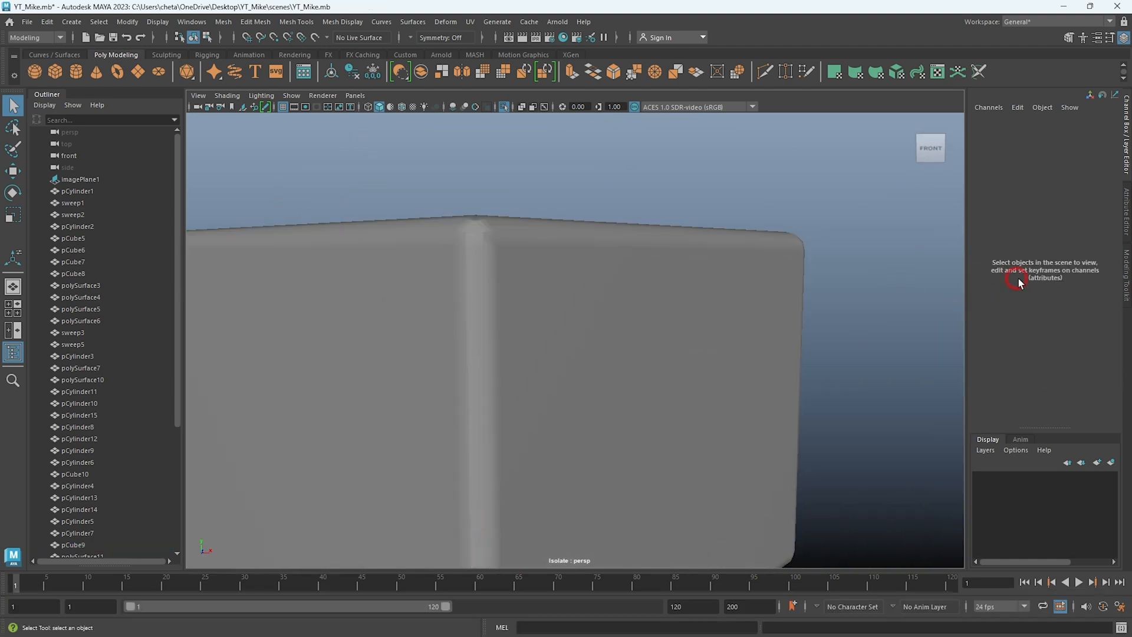
{"action": "type", "text": "2"}
{"action": "key", "text": "Return"}
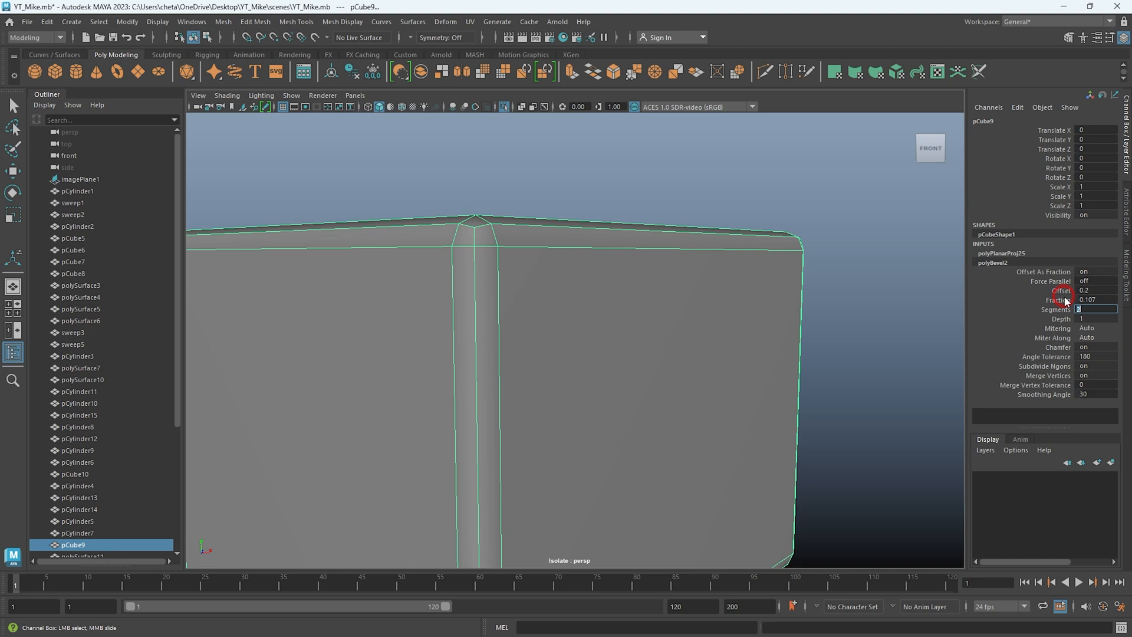
Adjust the block's bevel fraction, check it in smooth preview, and return to the UV Editing workspace
{"action": "middle_click_drag", "start_coordinate": [850, 391], "coordinate": [784, 390]}
{"action": "left_click_drag", "start_coordinate": [726, 366], "coordinate": [652, 412], "text": "alt"}
{"action": "key", "text": "ctrl+1"}
{"action": "key", "text": "3"}
{"action": "key", "text": "alt+d"}
{"action": "left_click_drag", "start_coordinate": [638, 319], "coordinate": [513, 324], "text": "alt"}
{"action": "left_click", "coordinate": [513, 324]}
{"action": "left_click", "coordinate": [1050, 21]}
{"action": "left_click", "coordinate": [1026, 93]}
{"action": "key", "text": "ctrl+1"}
Select the edge seams around the isolated block's sides and cut its UVs along them like an opened box
{"action": "left_click_drag", "start_coordinate": [302, 359], "coordinate": [195, 339], "text": "alt"}
{"action": "right_click_drag", "start_coordinate": [195, 339], "coordinate": [194, 304]}
{"action": "double_click", "coordinate": [104, 422]}
{"action": "double_click", "coordinate": [302, 314], "text": "shift"}
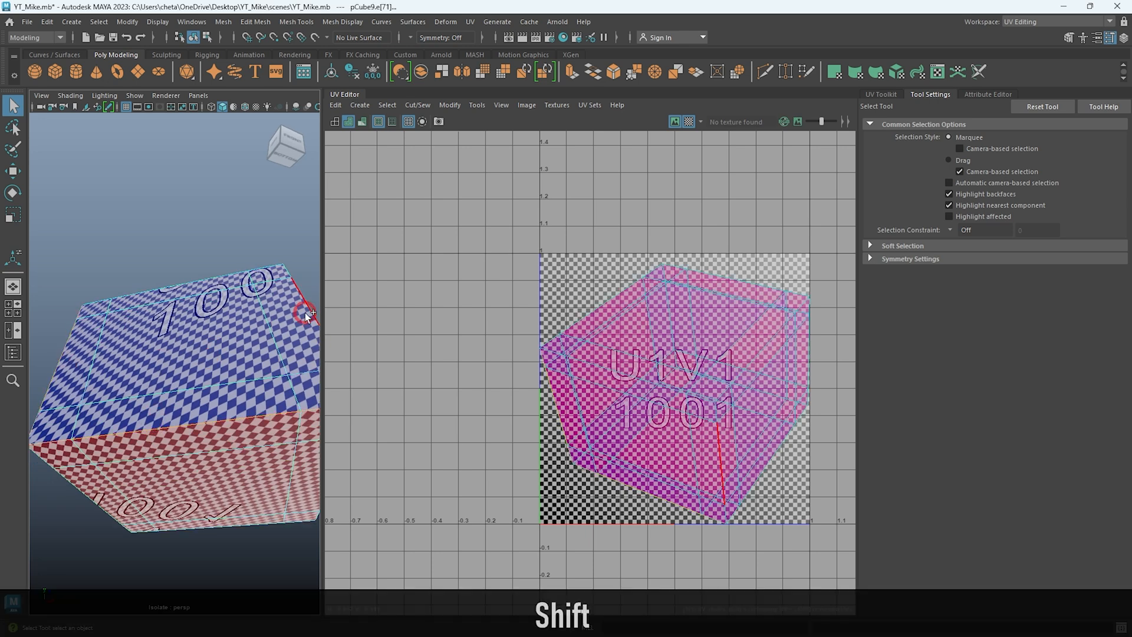
{"action": "scroll", "coordinate": [302, 314], "scroll_direction": "down", "scroll_amount": 5}
{"action": "left_click_drag", "start_coordinate": [259, 377], "coordinate": [311, 427], "text": "alt"}
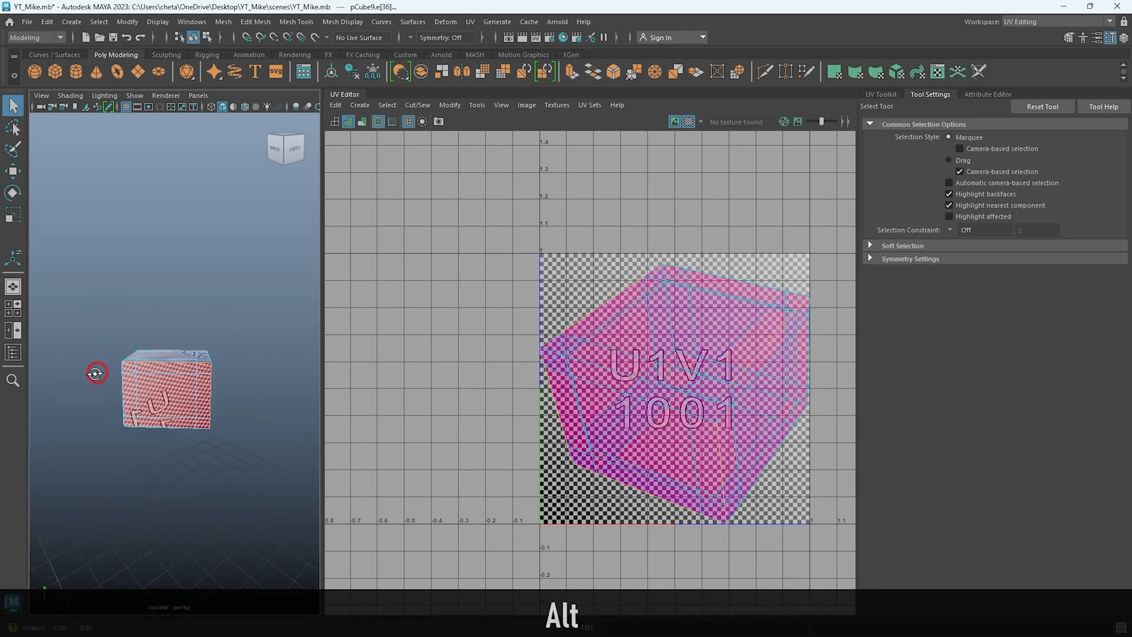
{"action": "left_click_drag", "start_coordinate": [225, 379], "coordinate": [293, 447], "text": "alt"}
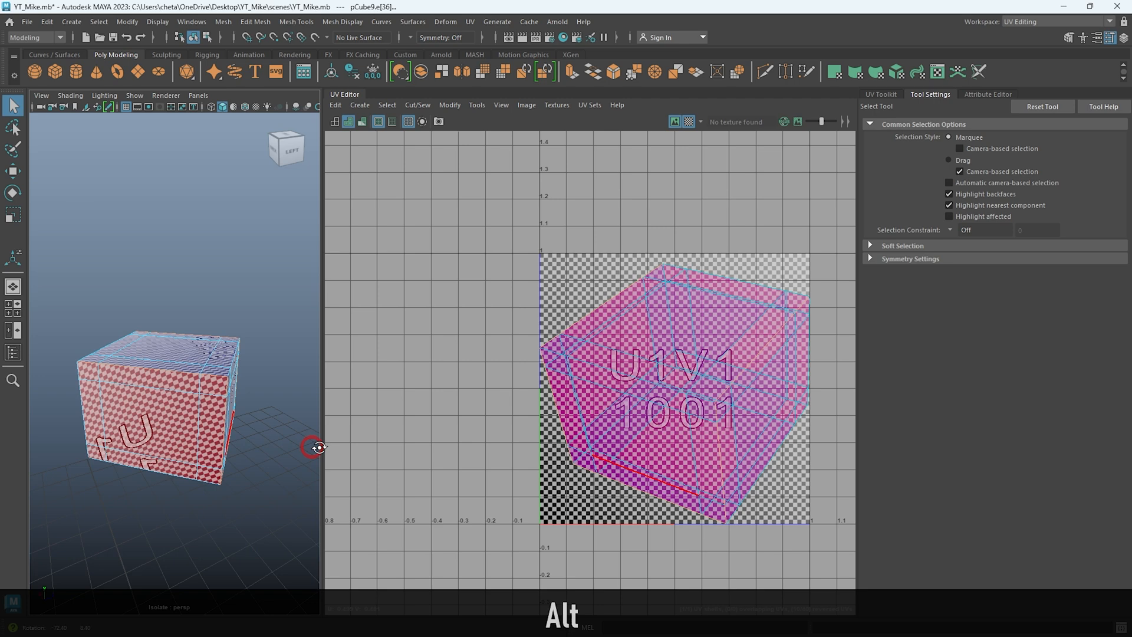
{"action": "left_click", "coordinate": [212, 465], "text": "ctrl"}
{"action": "left_click_drag", "start_coordinate": [213, 465], "coordinate": [250, 433], "text": "alt"}
{"action": "right_click_drag", "start_coordinate": [250, 434], "coordinate": [217, 427], "text": "alt"}
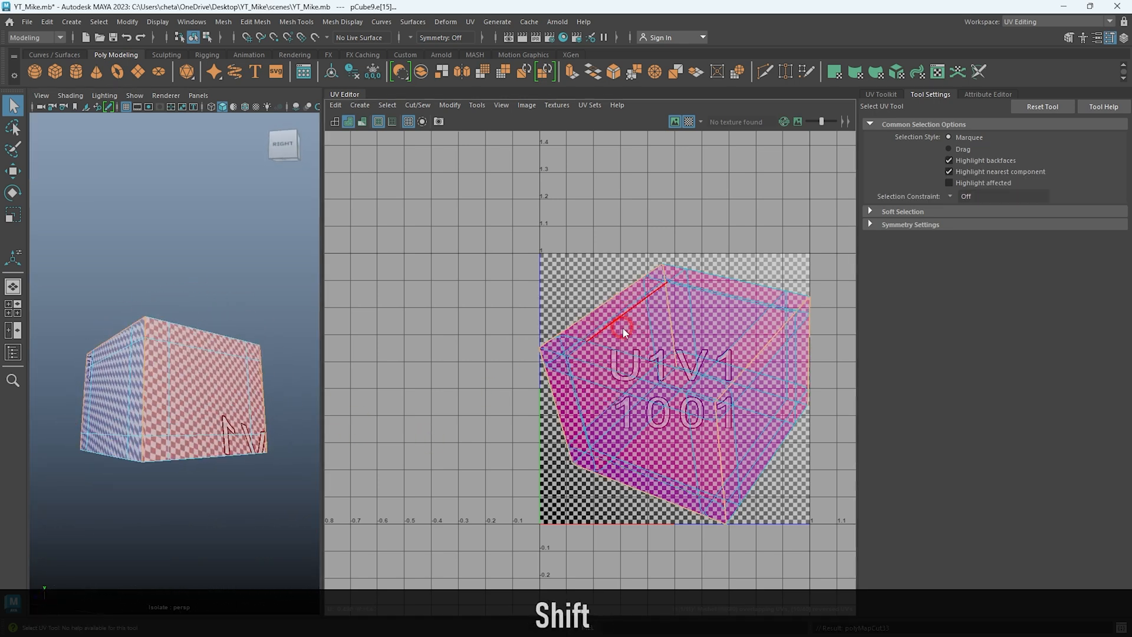
Unfold, orient and lay out the block's UV shell, and leave the isolated view
{"action": "right_click_drag", "start_coordinate": [622, 327], "coordinate": [531, 306]}
{"action": "left_click", "coordinate": [667, 357], "text": "shift"}
{"action": "right_click_drag", "start_coordinate": [667, 356], "coordinate": [514, 348], "text": "shift"}
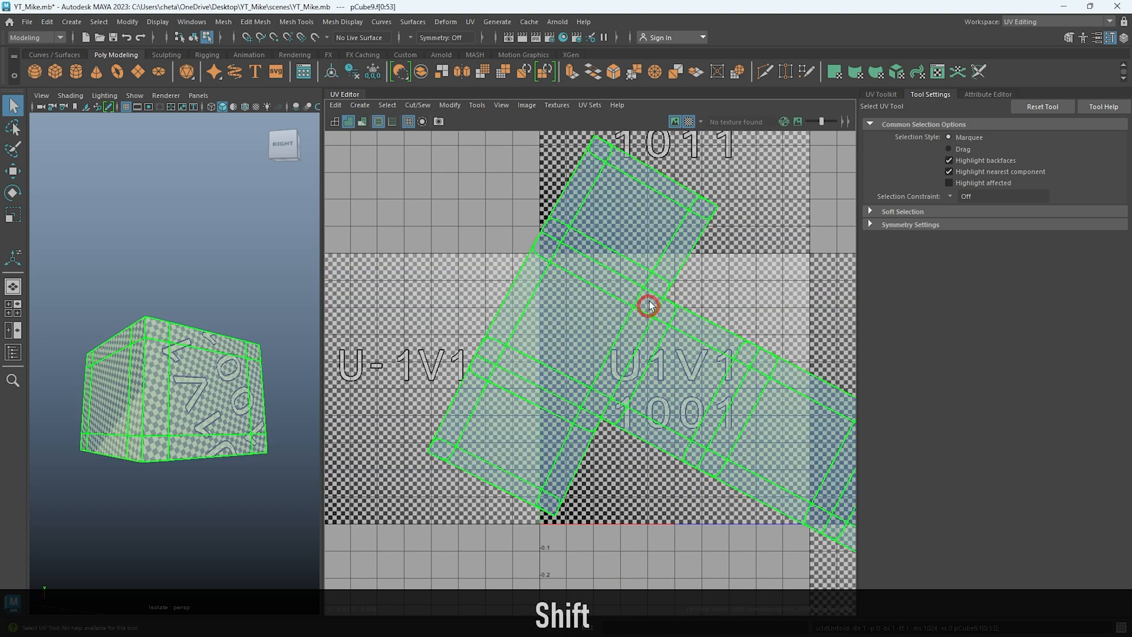
{"action": "right_click_drag", "start_coordinate": [625, 488], "coordinate": [627, 451], "text": "shift"}
{"action": "key", "text": "ctrl+l"}
{"action": "right_click_drag", "start_coordinate": [155, 348], "coordinate": [194, 300]}
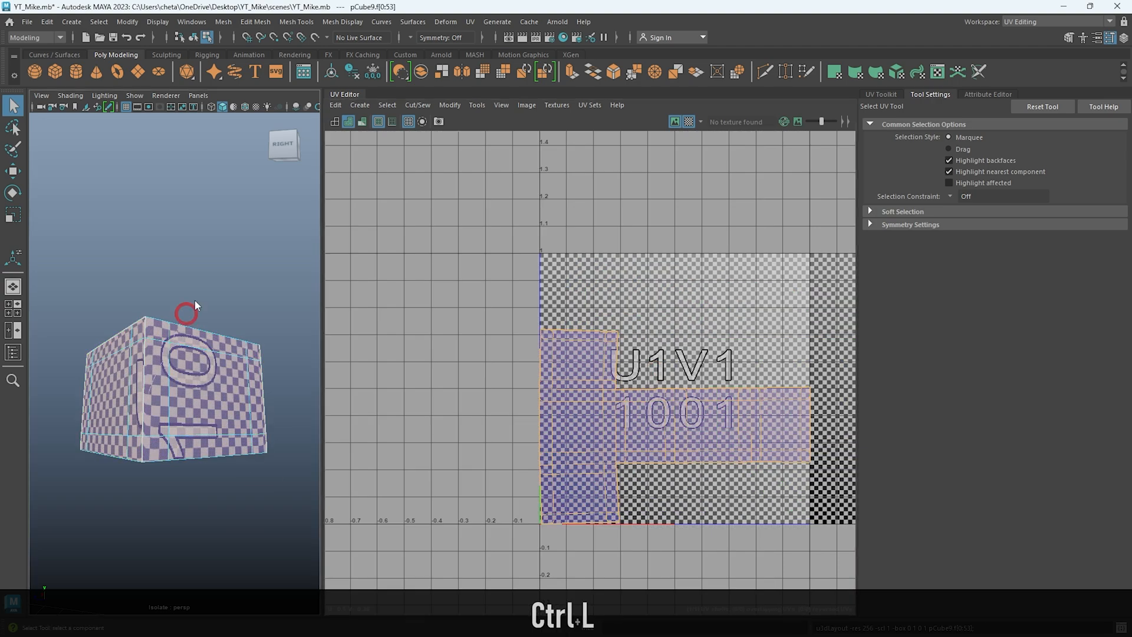
{"action": "key", "text": "ctrl+1"}
Select the parts around the shock mount and stand one by one to check which still need UV unwrapping
{"action": "left_click_drag", "start_coordinate": [165, 420], "coordinate": [141, 354], "text": "alt"}
{"action": "key", "text": "alt+d"}
{"action": "left_click", "coordinate": [81, 389]}
{"action": "right_click_drag", "start_coordinate": [80, 389], "coordinate": [19, 355], "text": "alt"}
{"action": "key", "text": "alt+d"}
{"action": "left_click_drag", "start_coordinate": [278, 466], "coordinate": [144, 273], "text": "alt"}
{"action": "left_click", "coordinate": [96, 238]}
{"action": "left_click", "coordinate": [144, 273]}
{"action": "right_click_drag", "start_coordinate": [145, 273], "coordinate": [177, 260], "text": "alt"}
{"action": "left_click_drag", "start_coordinate": [177, 259], "coordinate": [247, 407], "text": "alt"}
{"action": "left_click_drag", "start_coordinate": [248, 407], "coordinate": [179, 370], "text": "alt"}
{"action": "left_click", "coordinate": [219, 431]}
{"action": "left_click", "coordinate": [180, 370]}
{"action": "left_click", "coordinate": [246, 293]}
{"action": "left_click", "coordinate": [208, 249]}
{"action": "mouse_move", "coordinate": [209, 249]}
{"action": "left_mouse_down", "text": "alt"}
{"action": "mouse_move", "coordinate": [240, 326]}
{"action": "mouse_move", "coordinate": [189, 241]}
{"action": "left_mouse_up", "text": "alt"}
{"action": "left_click", "coordinate": [190, 241]}
{"action": "left_click", "coordinate": [197, 283]}
{"action": "left_click_drag", "start_coordinate": [197, 283], "coordinate": [94, 302], "text": "alt"}
Apply Camera-based UV mapping to the tall ribbed collar under the rounded stand block and isolate it
{"action": "left_click", "coordinate": [225, 335]}
{"action": "right_click_drag", "start_coordinate": [224, 335], "coordinate": [230, 377], "text": "alt"}
{"action": "left_click_drag", "start_coordinate": [230, 376], "coordinate": [231, 416], "text": "alt"}
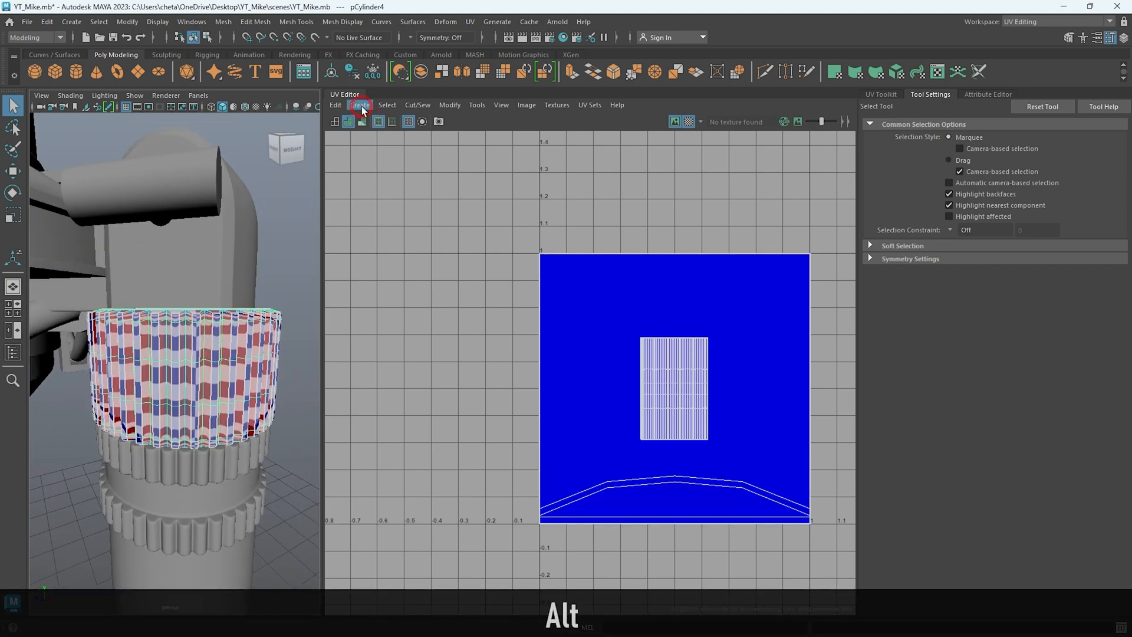
{"action": "left_click", "coordinate": [360, 105]}
{"action": "left_click", "coordinate": [380, 151]}
{"action": "right_click_drag", "start_coordinate": [224, 289], "coordinate": [250, 281], "text": "alt"}
{"action": "left_click_drag", "start_coordinate": [250, 281], "coordinate": [192, 379], "text": "alt"}
{"action": "key", "text": "F8"}
{"action": "key", "text": "ctrl+1"}
Select the circular edge loop at the end of the ribbed collar and cut its UVs there
{"action": "right_click_drag", "start_coordinate": [193, 379], "coordinate": [224, 365], "text": "alt"}
{"action": "right_click_drag", "start_coordinate": [224, 365], "coordinate": [224, 324]}
{"action": "double_click", "coordinate": [224, 324]}
{"action": "left_click_drag", "start_coordinate": [225, 324], "coordinate": [195, 253], "text": "alt"}
{"action": "right_click_drag", "start_coordinate": [195, 256], "coordinate": [201, 331], "text": "alt"}
{"action": "key", "text": "ctrl+shift+x"}
Select edges running lengthwise along the collar's ribbed side and cut a seam through them
{"action": "left_click_drag", "start_coordinate": [200, 330], "coordinate": [258, 442], "text": "alt"}
{"action": "right_click_drag", "start_coordinate": [101, 366], "coordinate": [141, 401], "text": "alt"}
{"action": "left_click_drag", "start_coordinate": [142, 401], "coordinate": [151, 418], "text": "alt"}
{"action": "right_click_drag", "start_coordinate": [100, 366], "coordinate": [146, 391], "text": "alt"}
{"action": "left_click", "coordinate": [168, 315]}
{"action": "left_click_drag", "start_coordinate": [168, 315], "coordinate": [213, 311], "text": "alt"}
{"action": "right_click_drag", "start_coordinate": [214, 312], "coordinate": [230, 359], "text": "alt"}
{"action": "left_click_drag", "start_coordinate": [230, 359], "coordinate": [213, 345], "text": "alt"}
{"action": "right_click_drag", "start_coordinate": [214, 346], "coordinate": [246, 353], "text": "alt"}
{"action": "left_click_drag", "start_coordinate": [245, 354], "coordinate": [239, 341], "text": "alt"}
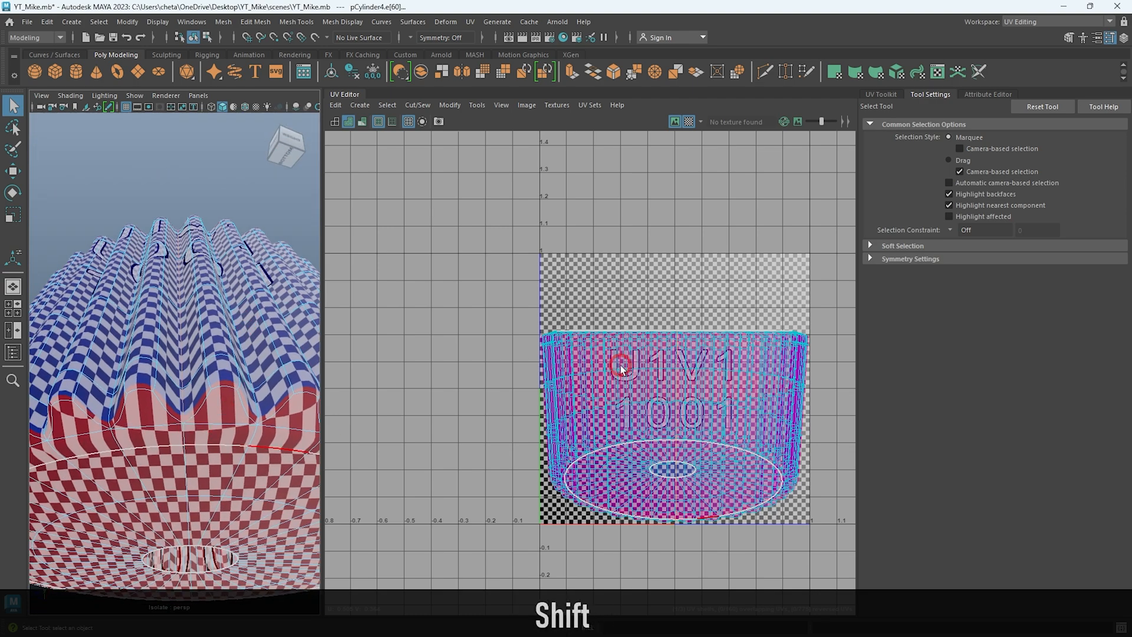
{"action": "right_click_drag", "start_coordinate": [600, 389], "coordinate": [599, 389], "text": "shift"}
Unfold, orient and lay out all of the ribbed collar's UV shells, and leave the isolated view
{"action": "left_click_drag", "start_coordinate": [513, 301], "coordinate": [923, 556]}
{"action": "right_click_drag", "start_coordinate": [648, 331], "coordinate": [572, 309], "text": "shift"}
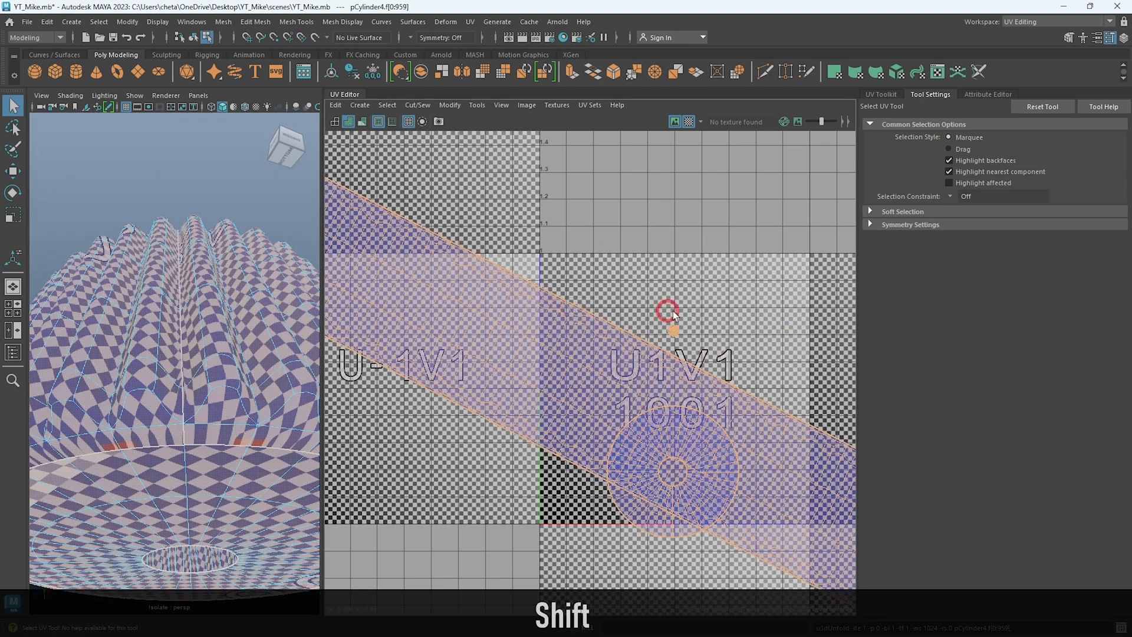
{"action": "right_click_drag", "start_coordinate": [700, 280], "coordinate": [685, 449], "text": "shift"}
{"action": "key", "text": "ctrl+l"}
{"action": "left_click_drag", "start_coordinate": [139, 425], "coordinate": [152, 407], "text": "alt"}
{"action": "key", "text": "ctrl+1"}
Isolate the double-rimmed ribbed ring below the collar and apply Camera-based UV mapping to it
{"action": "right_click_drag", "start_coordinate": [152, 407], "coordinate": [194, 485]}
{"action": "left_click", "coordinate": [194, 486]}
{"action": "key", "text": "ctrl+1"}
{"action": "left_click_drag", "start_coordinate": [194, 486], "coordinate": [397, 382], "text": "alt"}
{"action": "key", "text": "ctrl+1"}
{"action": "right_click_drag", "start_coordinate": [248, 413], "coordinate": [131, 425], "text": "alt"}
{"action": "left_click_drag", "start_coordinate": [132, 425], "coordinate": [83, 426], "text": "alt"}
{"action": "key", "text": "ctrl+1"}
{"action": "right_click_drag", "start_coordinate": [236, 354], "coordinate": [171, 321], "text": "alt"}
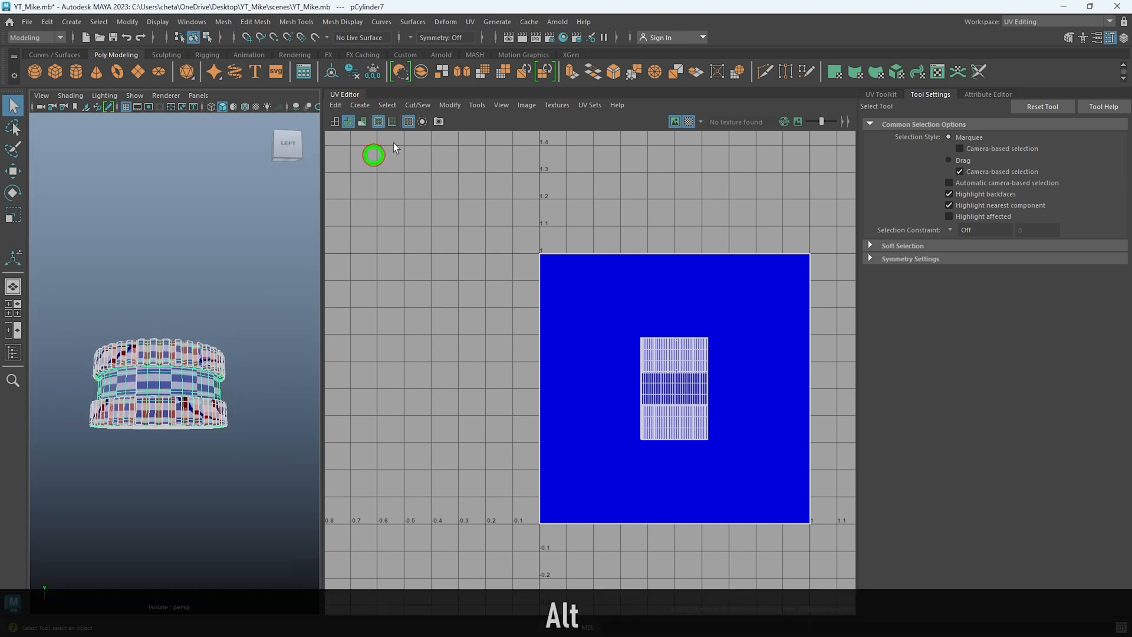
{"action": "left_click", "coordinate": [360, 105]}
{"action": "left_click", "coordinate": [383, 162]}
Examine the double-rimmed ring's top face, ribs and middle groove for suitable seam edges
{"action": "left_click_drag", "start_coordinate": [147, 366], "coordinate": [103, 443], "text": "alt"}
{"action": "right_click_drag", "start_coordinate": [104, 444], "coordinate": [165, 310], "text": "alt"}
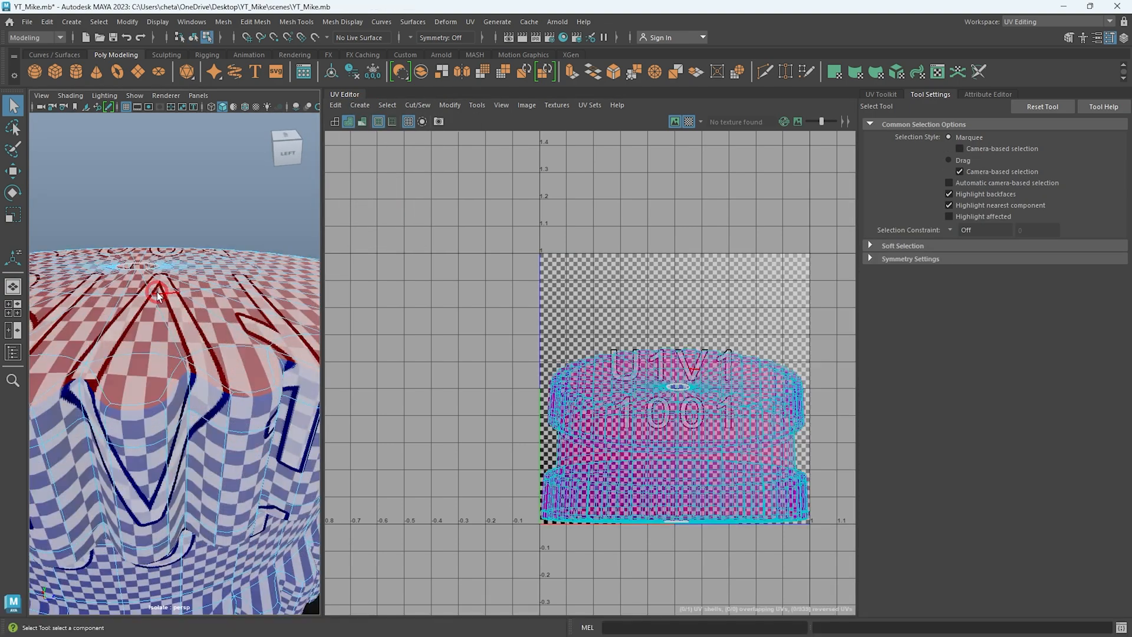
{"action": "left_click_drag", "start_coordinate": [253, 330], "coordinate": [191, 364], "text": "alt"}
{"action": "right_click_drag", "start_coordinate": [192, 364], "coordinate": [148, 319], "text": "alt"}
{"action": "left_click_drag", "start_coordinate": [148, 319], "coordinate": [171, 235], "text": "alt"}
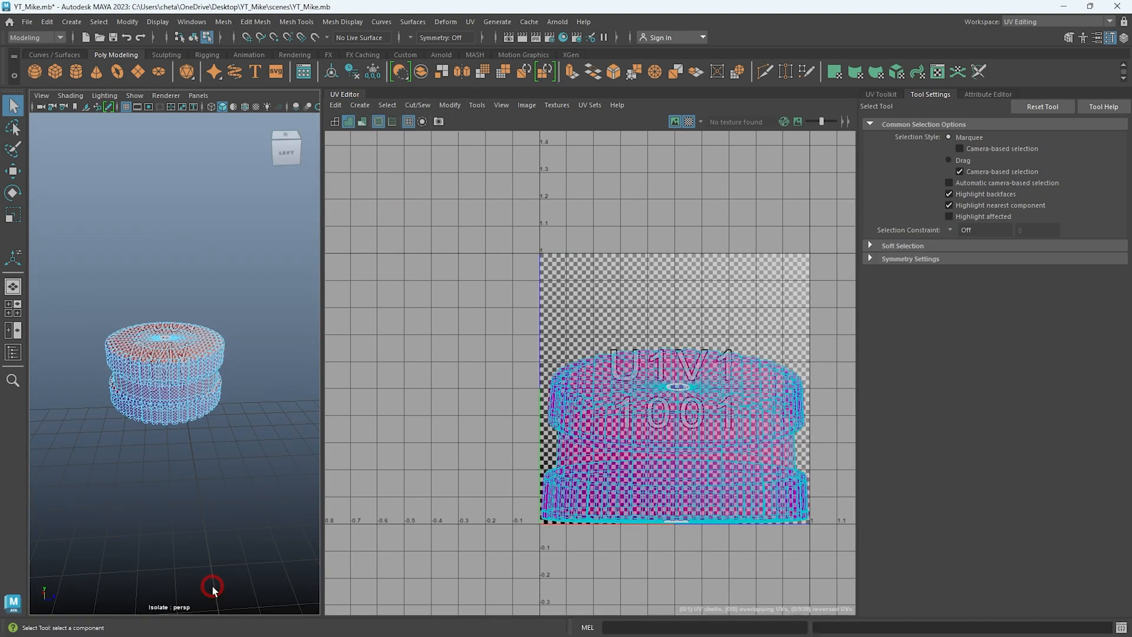
{"action": "left_click_drag", "start_coordinate": [189, 372], "coordinate": [194, 355], "text": "alt"}
{"action": "right_click_drag", "start_coordinate": [193, 355], "coordinate": [182, 377], "text": "alt"}
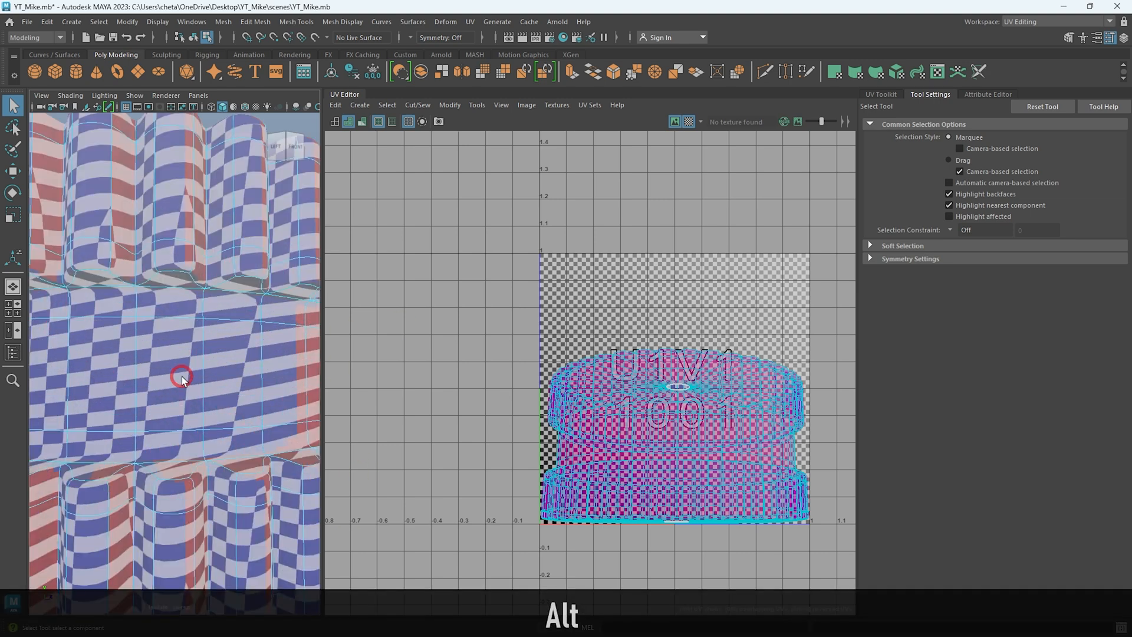
{"action": "left_click_drag", "start_coordinate": [181, 377], "coordinate": [182, 371], "text": "alt"}
Replace the double-rimmed ribbed ring's camera projection with Automatic UV mapping
{"action": "left_click_drag", "start_coordinate": [168, 297], "coordinate": [175, 346], "text": "alt"}
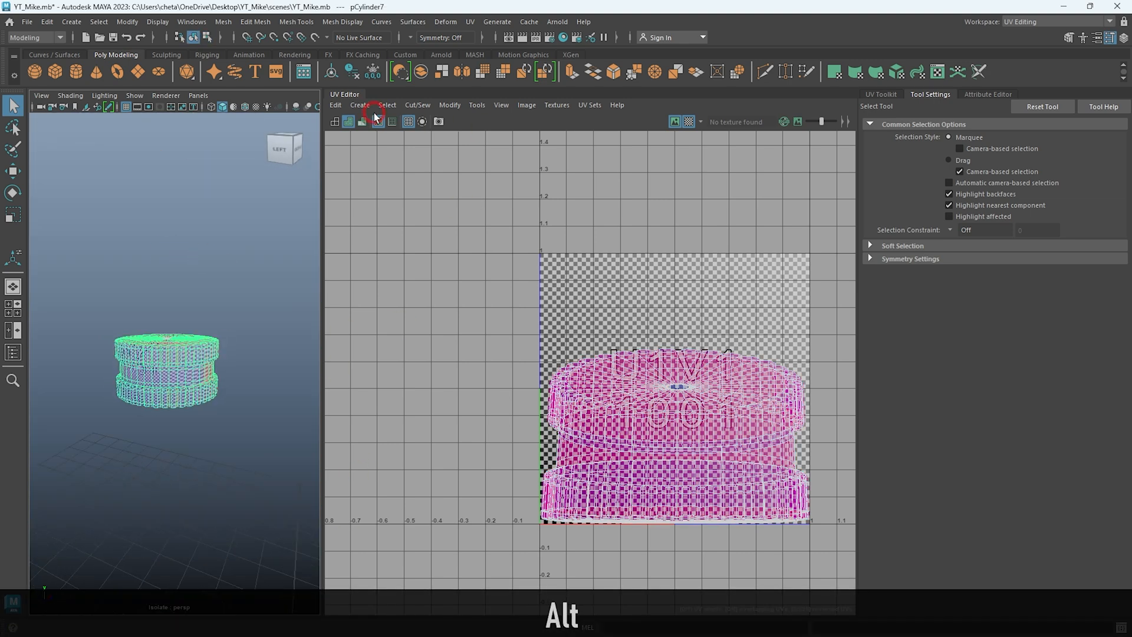
{"action": "left_click", "coordinate": [361, 106]}
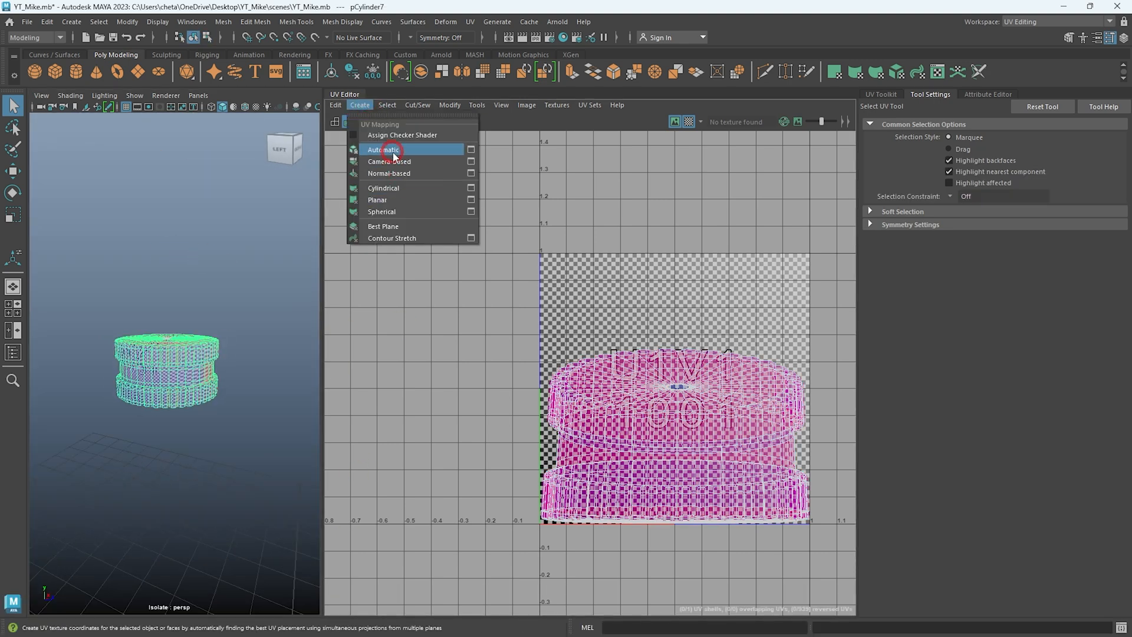
{"action": "left_click", "coordinate": [394, 154]}
{"action": "key", "text": "ctrl+1"}
Unfold and lay out all of the double-rimmed ring's UV shells, and deselect the ring
{"action": "right_click_drag", "start_coordinate": [670, 360], "coordinate": [614, 344], "text": "shift"}
{"action": "left_click_drag", "start_coordinate": [519, 537], "coordinate": [796, 247]}
{"action": "right_click_drag", "start_coordinate": [755, 317], "coordinate": [657, 316], "text": "shift"}
{"action": "right_click_drag", "start_coordinate": [675, 261], "coordinate": [629, 280], "text": "shift"}
{"action": "left_click_drag", "start_coordinate": [295, 307], "coordinate": [184, 425], "text": "alt"}
{"action": "key", "text": "alt+d"}
Select the smooth cylindrical pole directly below the double-rimmed ring and apply Camera-based UV mapping to it
{"action": "left_click", "coordinate": [185, 425]}
{"action": "right_click_drag", "start_coordinate": [185, 425], "coordinate": [200, 424], "text": "alt"}
{"action": "middle_click_drag", "start_coordinate": [200, 424], "coordinate": [191, 366], "text": "alt"}
{"action": "left_click", "coordinate": [359, 105]}
{"action": "left_click", "coordinate": [393, 154]}
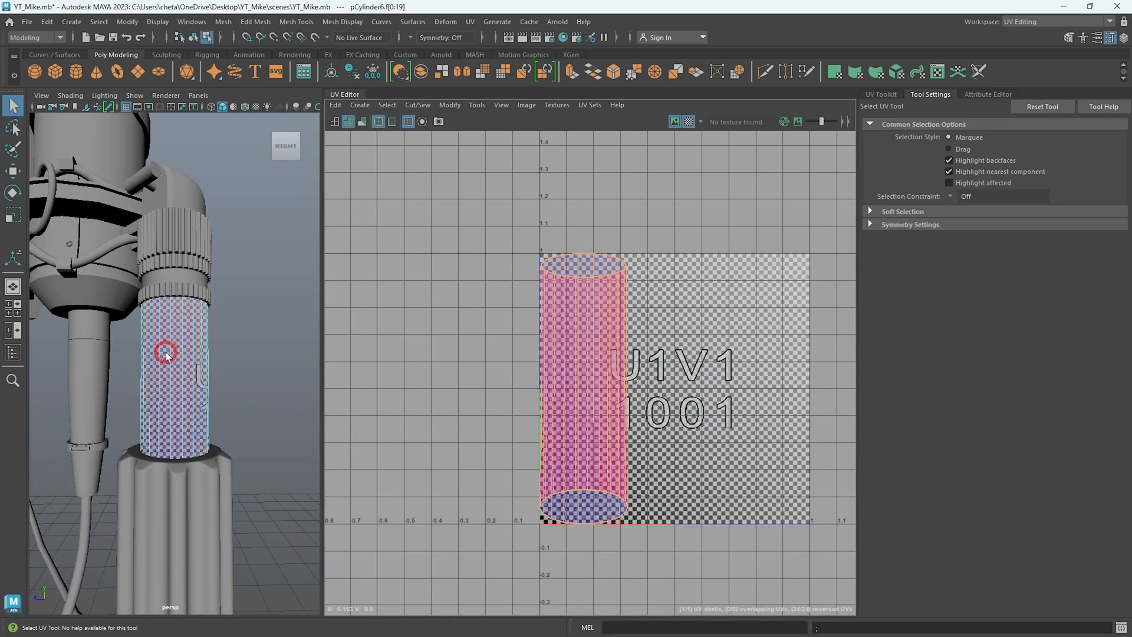
Cut a seam lengthwise along the smooth pole, and unfold and orient its UV shell
{"action": "left_click_drag", "start_coordinate": [166, 356], "coordinate": [400, 316], "text": "alt"}
{"action": "right_click_drag", "start_coordinate": [152, 366], "coordinate": [210, 358], "text": "alt"}
{"action": "left_click_drag", "start_coordinate": [210, 358], "coordinate": [150, 373], "text": "alt"}
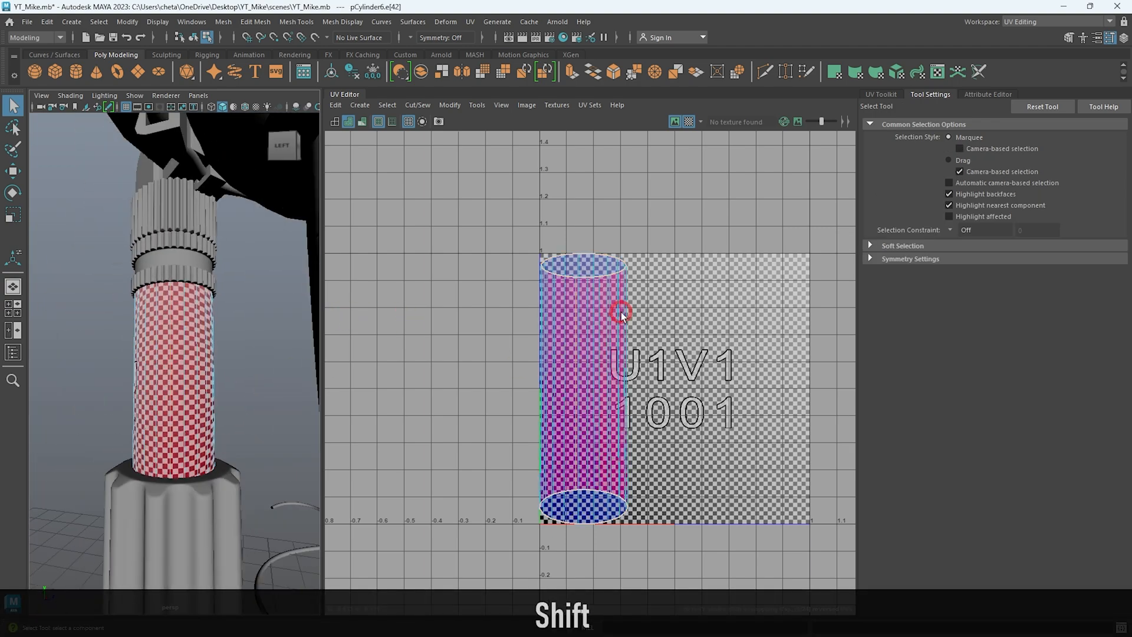
{"action": "left_click_drag", "start_coordinate": [528, 243], "coordinate": [654, 531]}
{"action": "right_click_drag", "start_coordinate": [631, 394], "coordinate": [536, 394], "text": "shift"}
{"action": "right_click_drag", "start_coordinate": [700, 346], "coordinate": [711, 511], "text": "shift"}
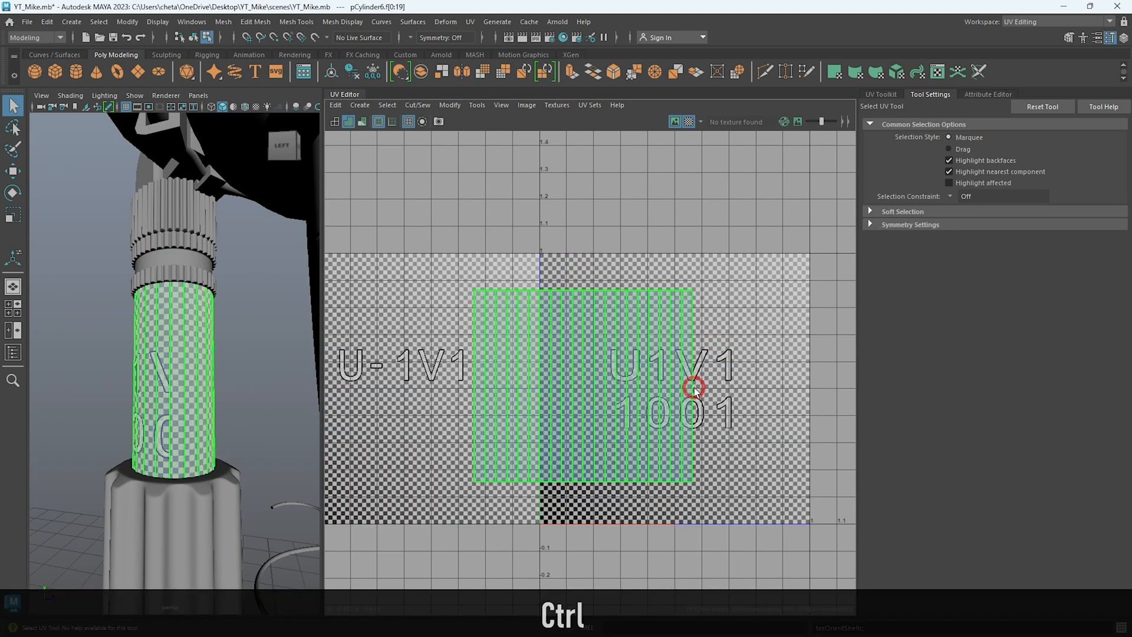
{"action": "key", "text": "ctrl+l"}
Isolate the fluted grip below the smooth pole and apply Camera-based UV mapping to it
{"action": "left_click", "coordinate": [249, 382]}
{"action": "middle_click_drag", "start_coordinate": [212, 484], "coordinate": [247, 331], "text": "alt"}
{"action": "left_click", "coordinate": [225, 376]}
{"action": "key", "text": "ctrl+1"}
{"action": "left_click_drag", "start_coordinate": [197, 376], "coordinate": [183, 431], "text": "alt"}
{"action": "right_click_drag", "start_coordinate": [147, 407], "coordinate": [195, 368], "text": "alt"}
{"action": "double_click", "coordinate": [281, 212]}
{"action": "left_click", "coordinate": [358, 105]}
{"action": "left_click", "coordinate": [392, 161]}
Cut UV seams around the fluted grip's end faces and lengthwise down its side
{"action": "right_click_drag", "start_coordinate": [197, 436], "coordinate": [197, 402]}
{"action": "left_click_drag", "start_coordinate": [197, 402], "coordinate": [165, 277], "text": "alt"}
{"action": "right_click_drag", "start_coordinate": [101, 378], "coordinate": [137, 413], "text": "alt"}
{"action": "right_click_drag", "start_coordinate": [653, 381], "coordinate": [653, 381], "text": "shift"}
{"action": "left_click_drag", "start_coordinate": [171, 387], "coordinate": [125, 387], "text": "alt"}
{"action": "double_click", "coordinate": [161, 415]}
{"action": "left_click_drag", "start_coordinate": [154, 307], "coordinate": [163, 428], "text": "alt+shift"}
{"action": "mouse_move", "coordinate": [177, 428]}
{"action": "right_mouse_down", "text": "alt"}
{"action": "mouse_move", "coordinate": [135, 428]}
{"action": "mouse_move", "coordinate": [177, 428]}
{"action": "right_mouse_up", "text": "alt"}
{"action": "right_click_drag", "start_coordinate": [579, 365], "coordinate": [579, 365], "text": "shift"}
Unfold and lay out the fluted grip's UV shells, and leave the isolated view
{"action": "right_click_drag", "start_coordinate": [684, 334], "coordinate": [654, 334]}
{"action": "right_click_drag", "start_coordinate": [678, 293], "coordinate": [678, 454], "text": "shift"}
{"action": "key", "text": "ctrl+l"}
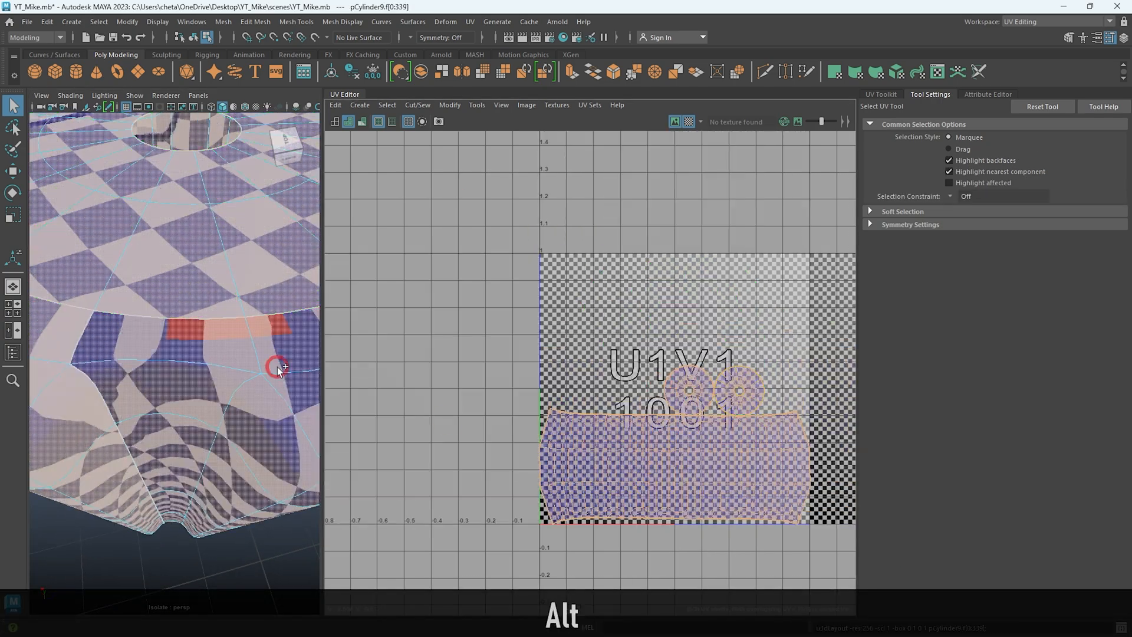
{"action": "key", "text": "alt+d"}
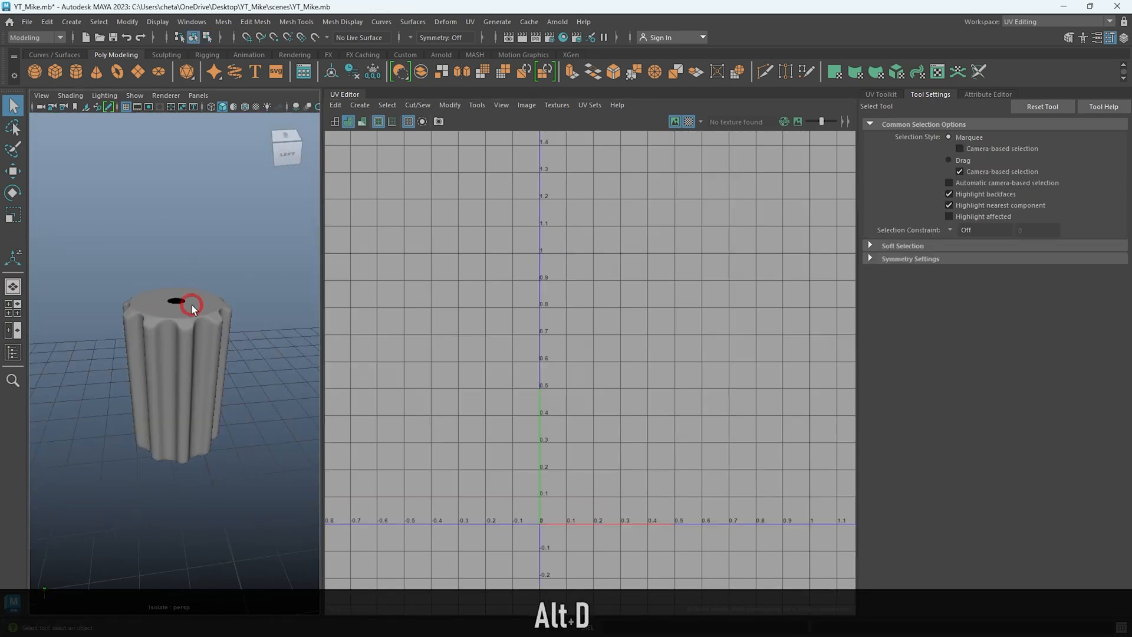
{"action": "key", "text": "ctrl+1"}
Isolate the small arched block below the fluted grip and apply Camera-based UV mapping to it
{"action": "left_click_drag", "start_coordinate": [192, 305], "coordinate": [230, 328], "text": "alt"}
{"action": "right_click_drag", "start_coordinate": [230, 328], "coordinate": [247, 354], "text": "alt"}
{"action": "left_click", "coordinate": [189, 412]}
{"action": "left_click_drag", "start_coordinate": [246, 416], "coordinate": [214, 425], "text": "alt"}
{"action": "key", "text": "ctrl+1"}
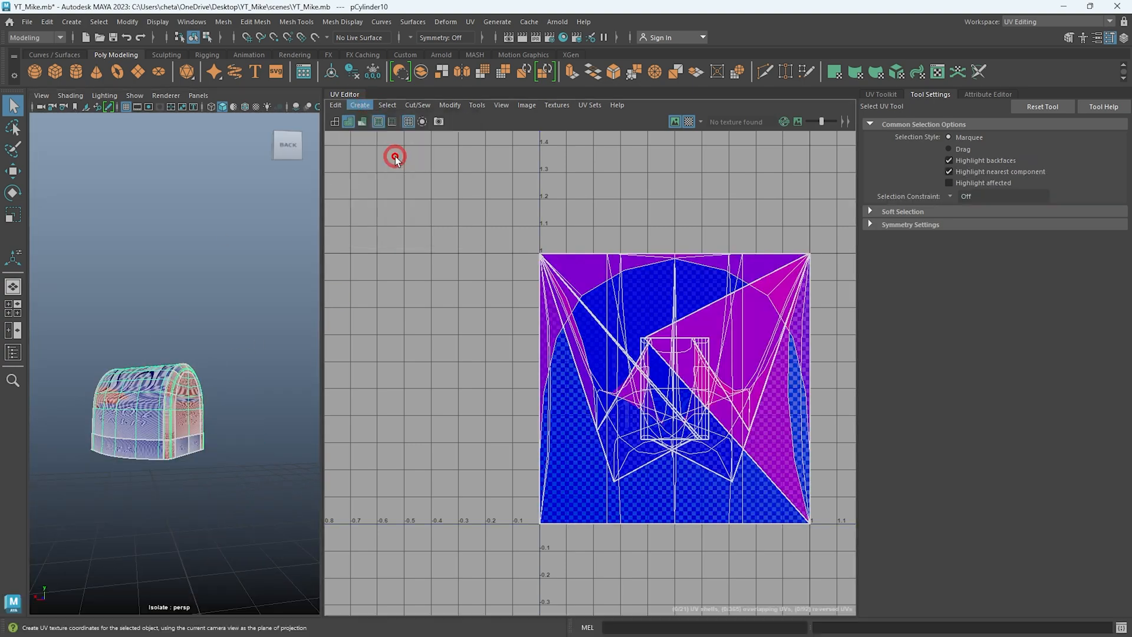
{"action": "left_click", "coordinate": [397, 161]}
Select the edges bounding the arched block's end faces and cut UV seams through them
{"action": "right_click_drag", "start_coordinate": [118, 417], "coordinate": [177, 424], "text": "alt"}
{"action": "right_click_drag", "start_coordinate": [157, 448], "coordinate": [157, 418]}
{"action": "double_click", "coordinate": [157, 417]}
{"action": "right_click_drag", "start_coordinate": [236, 413], "coordinate": [189, 409], "text": "alt"}
{"action": "left_click_drag", "start_coordinate": [189, 409], "coordinate": [259, 425], "text": "alt"}
{"action": "right_click_drag", "start_coordinate": [195, 465], "coordinate": [254, 474], "text": "alt"}
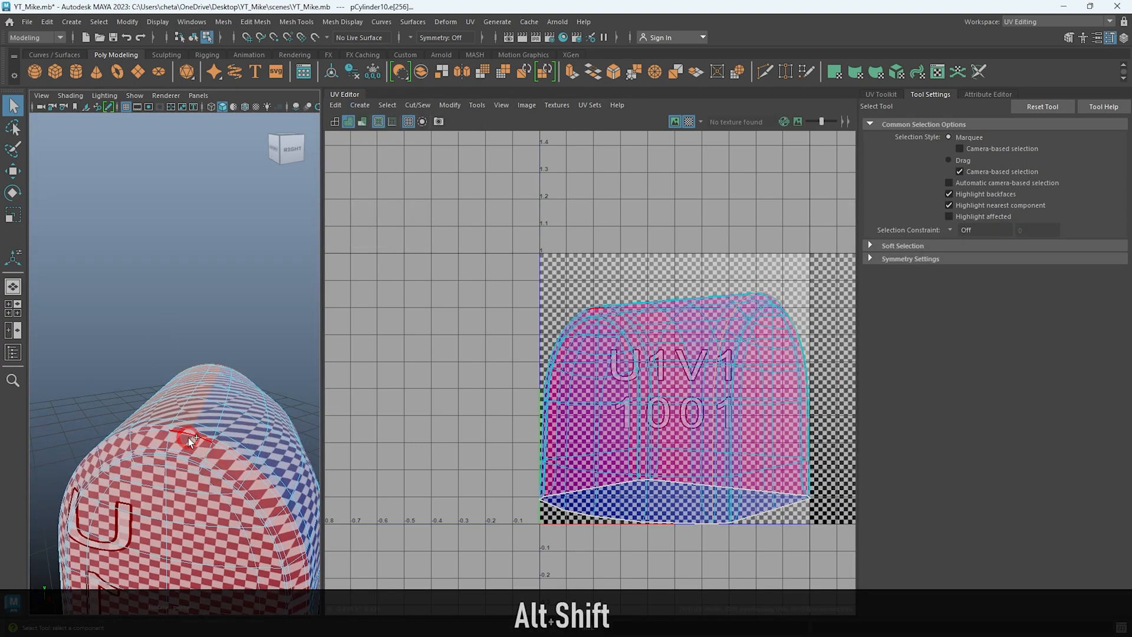
{"action": "left_click_drag", "start_coordinate": [192, 430], "coordinate": [179, 453], "text": "alt"}
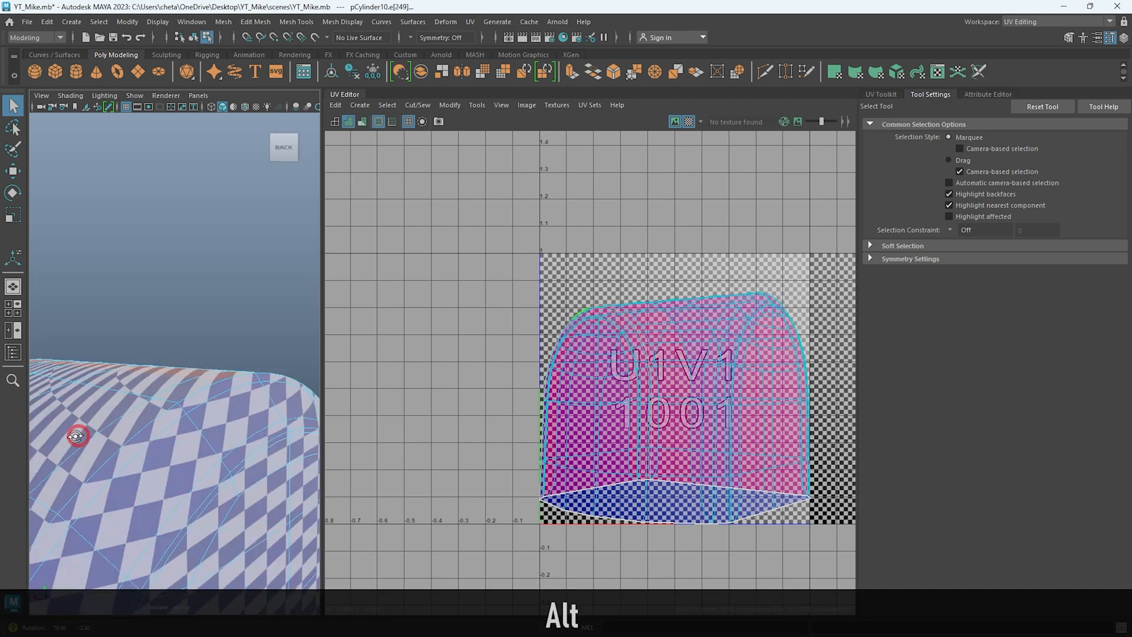
Unfold and lay out the arched block's UV shells
{"action": "right_click_drag", "start_coordinate": [503, 304], "coordinate": [504, 304]}
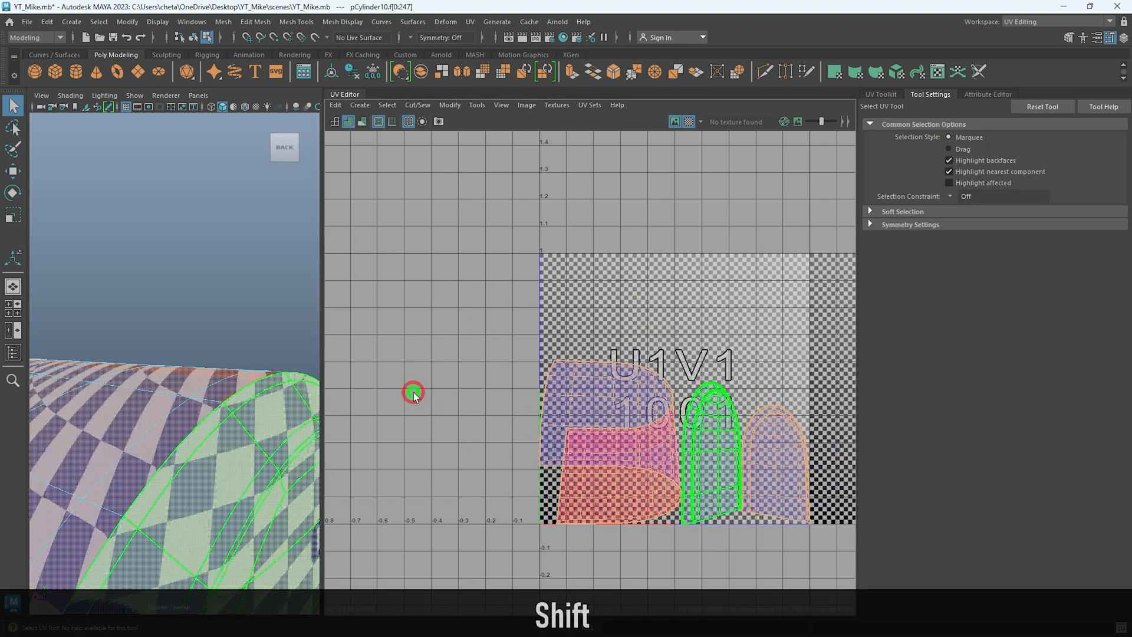
{"action": "right_click_drag", "start_coordinate": [640, 356], "coordinate": [641, 469], "text": "shift"}
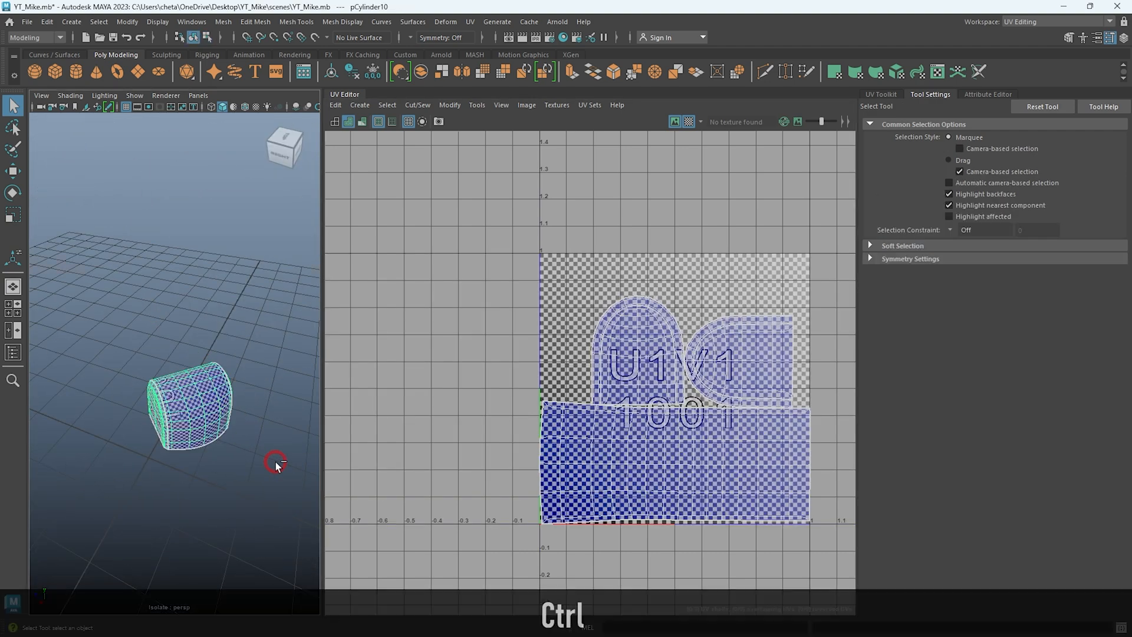
{"action": "left_click_drag", "start_coordinate": [275, 462], "coordinate": [184, 434], "text": "alt"}
Isolate the U-shaped bracket, apply Automatic UV mapping to it, and orient its UV shells
{"action": "key", "text": "ctrl+1"}
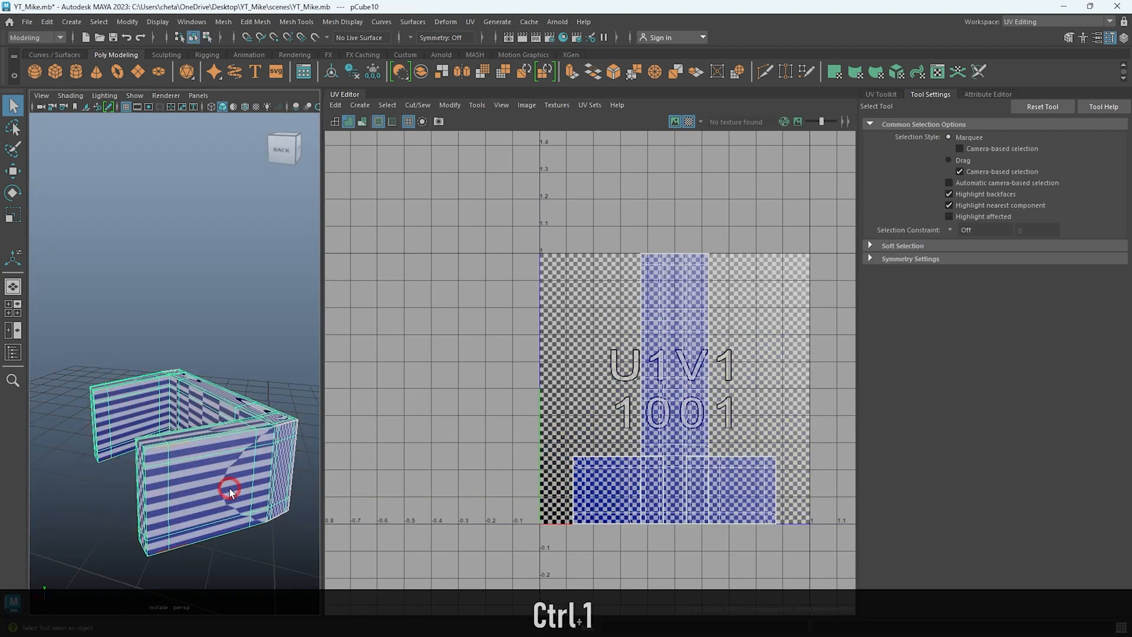
{"action": "left_click_drag", "start_coordinate": [223, 488], "coordinate": [169, 438], "text": "alt"}
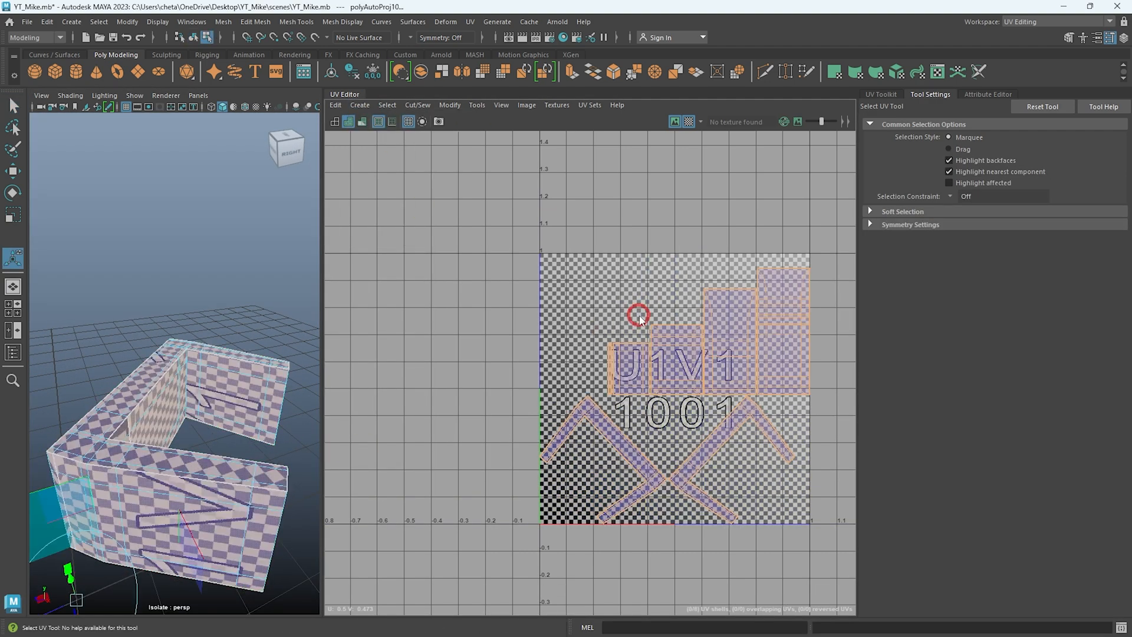
{"action": "left_click", "coordinate": [728, 316]}
{"action": "left_click", "coordinate": [629, 341]}
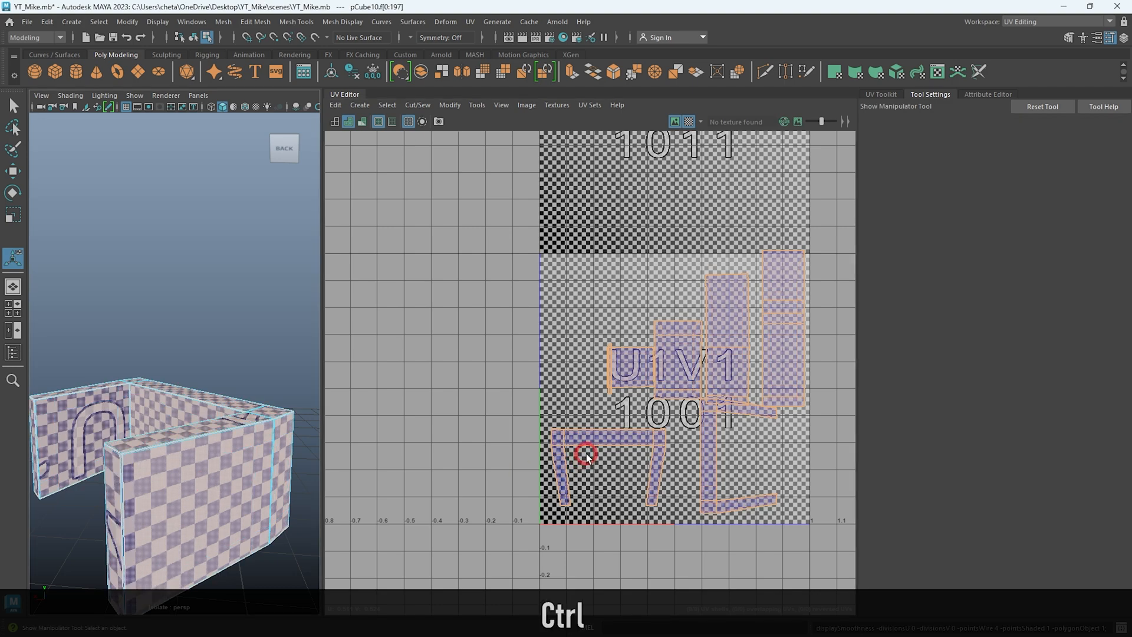
{"action": "key", "text": "ctrl+l"}
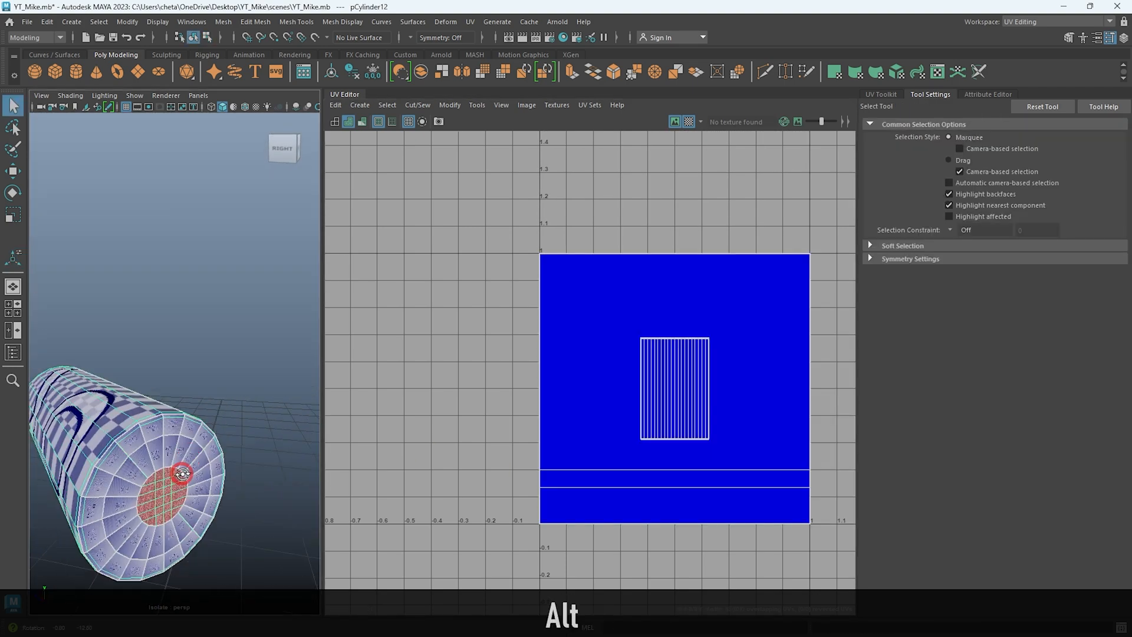
Apply Camera-based UV mapping to the isolated solid cylinder and cut seams around both of its end caps
{"action": "left_click", "coordinate": [360, 105]}
{"action": "left_click", "coordinate": [375, 135]}
{"action": "left_click", "coordinate": [146, 446]}
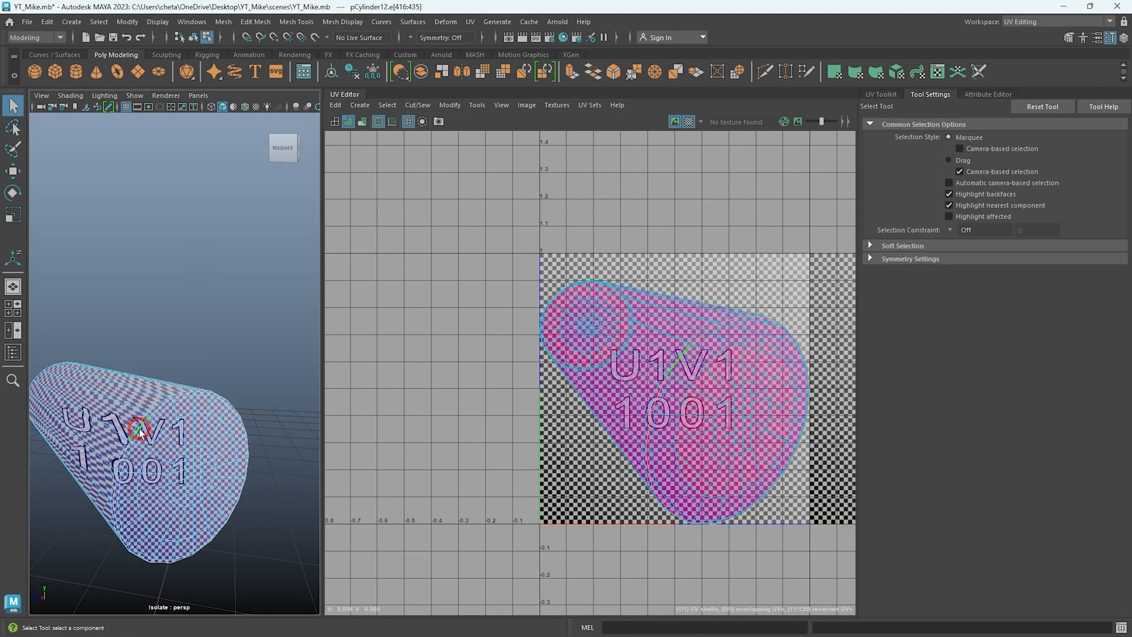
{"action": "double_click", "coordinate": [139, 429], "text": "shift"}
{"action": "left_click_drag", "start_coordinate": [139, 430], "coordinate": [248, 436], "text": "alt"}
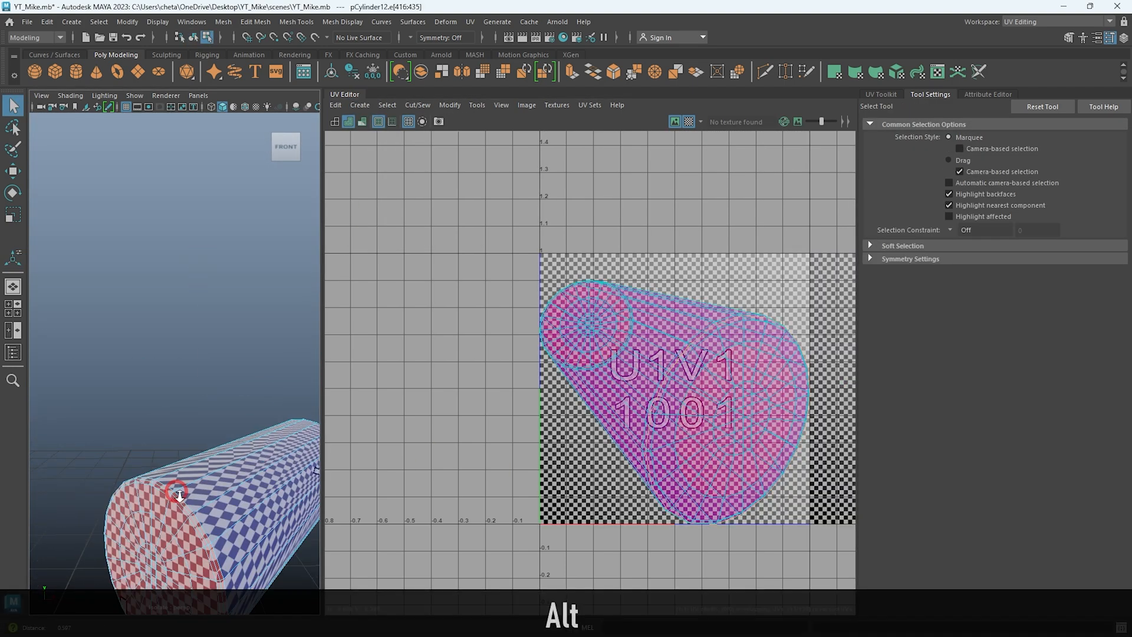
{"action": "right_click_drag", "start_coordinate": [118, 481], "coordinate": [167, 480], "text": "alt"}
{"action": "right_click_drag", "start_coordinate": [644, 389], "coordinate": [599, 414], "text": "shift"}
Examine the solid cylinder both alone and within the whole stand to find a suitable side for its lengthwise seam
{"action": "right_click_drag", "start_coordinate": [230, 417], "coordinate": [179, 415], "text": "alt"}
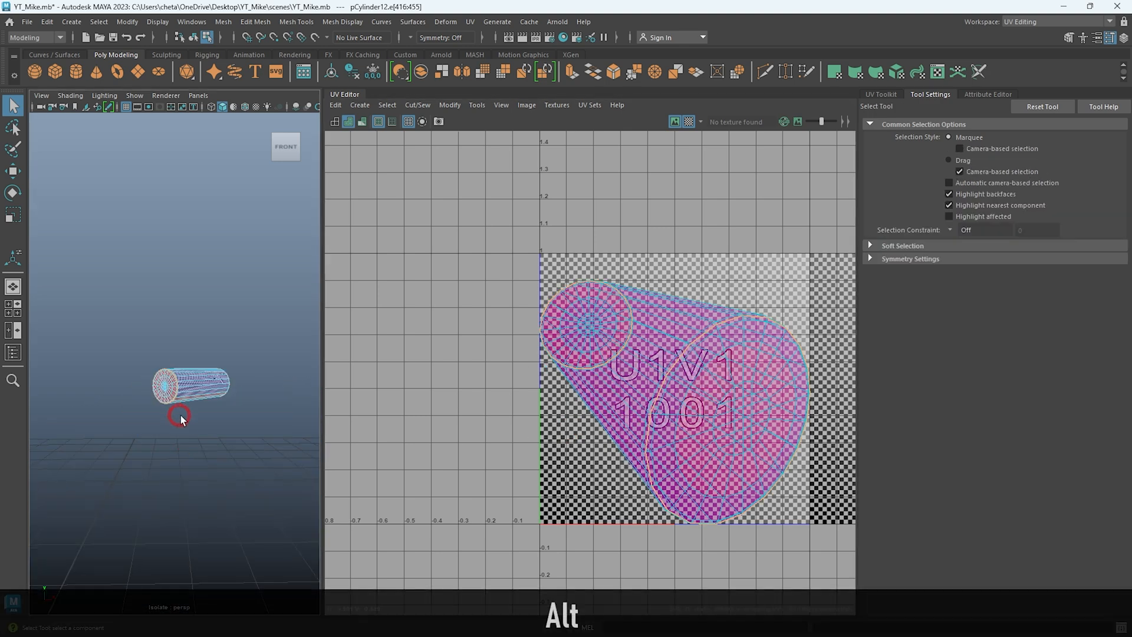
{"action": "key", "text": "ctrl+1"}
{"action": "left_click_drag", "start_coordinate": [161, 406], "coordinate": [192, 423], "text": "alt"}
{"action": "key", "text": "ctrl+1"}
{"action": "right_click_drag", "start_coordinate": [192, 424], "coordinate": [214, 399]}
{"action": "key", "text": "ctrl+1"}
{"action": "left_click_drag", "start_coordinate": [215, 398], "coordinate": [193, 408], "text": "alt"}
{"action": "key", "text": "ctrl+1"}
Select edges running lengthwise along the solid cylinder and cut a seam through them
{"action": "right_click_drag", "start_coordinate": [193, 408], "coordinate": [197, 490], "text": "alt"}
{"action": "left_click_drag", "start_coordinate": [197, 490], "coordinate": [236, 489], "text": "alt"}
{"action": "right_click_drag", "start_coordinate": [118, 496], "coordinate": [148, 475], "text": "alt"}
{"action": "left_click", "coordinate": [144, 545]}
{"action": "left_click", "coordinate": [155, 554], "text": "shift"}
{"action": "left_click_drag", "start_coordinate": [165, 554], "coordinate": [177, 500], "text": "alt"}
{"action": "left_click", "coordinate": [140, 500], "text": "shift"}
Unfold and lay out the solid cylinder's UV shells, leave the isolated view and deselect it
{"action": "right_click_drag", "start_coordinate": [525, 420], "coordinate": [584, 390]}
{"action": "right_click_drag", "start_coordinate": [760, 356], "coordinate": [642, 500], "text": "shift"}
{"action": "key", "text": "ctrl+l"}
{"action": "right_click_drag", "start_coordinate": [263, 399], "coordinate": [285, 378]}
{"action": "key", "text": "alt+d"}
Select the short horizontal cylinder beside the tapered knob and apply a UV projection to it
{"action": "left_click_drag", "start_coordinate": [263, 399], "coordinate": [121, 371], "text": "alt"}
{"action": "key", "text": "ctrl+1"}
{"action": "left_click", "coordinate": [136, 419]}
{"action": "left_click", "coordinate": [362, 107]}
{"action": "left_click", "coordinate": [377, 144]}
Cut a UV seam through a lengthwise edge of the short horizontal cylinder
{"action": "right_click_drag", "start_coordinate": [197, 403], "coordinate": [197, 372]}
{"action": "left_click", "coordinate": [118, 396]}
{"action": "right_click_drag", "start_coordinate": [673, 358], "coordinate": [630, 376], "text": "shift"}
Unfold and orient the short horizontal cylinder's UV shell, and deselect the cylinder
{"action": "right_click_drag", "start_coordinate": [666, 395], "coordinate": [710, 371]}
{"action": "left_click", "coordinate": [710, 415]}
{"action": "right_click_drag", "start_coordinate": [556, 383], "coordinate": [345, 405], "text": "shift"}
{"action": "right_click_drag", "start_coordinate": [553, 356], "coordinate": [553, 357], "text": "shift"}
{"action": "right_click_drag", "start_coordinate": [549, 519], "coordinate": [549, 525], "text": "shift"}
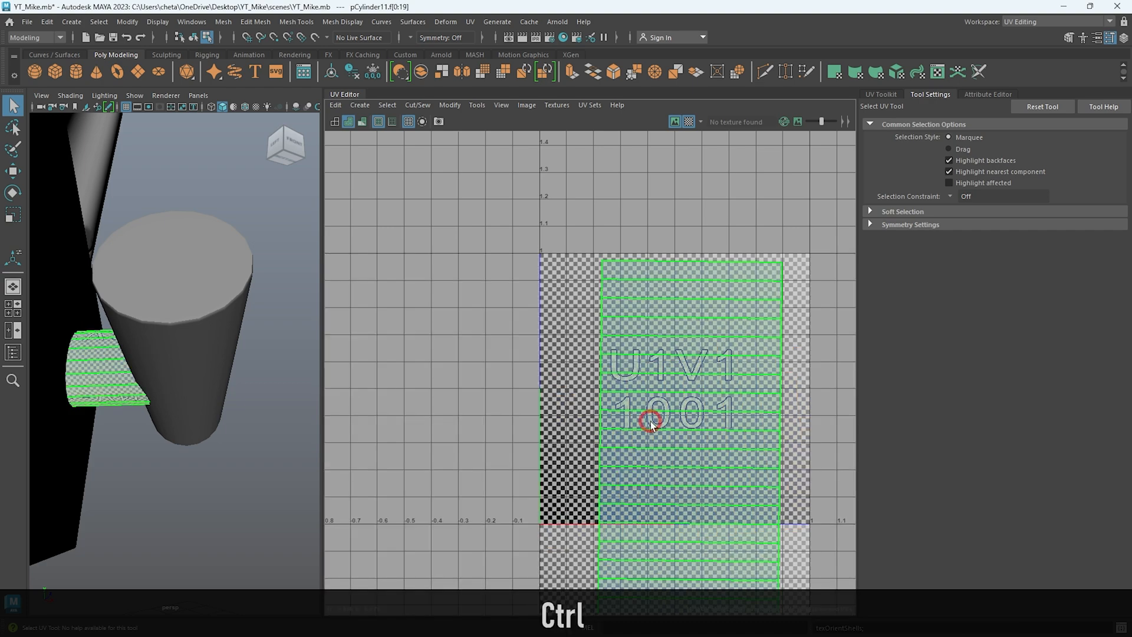
{"action": "key", "text": "ctrl+l"}
{"action": "right_click_drag", "start_coordinate": [197, 402], "coordinate": [220, 379]}
{"action": "key", "text": "alt+d"}
Select the short sleeve at the end of the cable and apply Camera-based UV mapping to it
{"action": "scroll", "coordinate": [220, 379], "scroll_direction": "down", "scroll_amount": 8}
{"action": "mouse_move", "coordinate": [220, 379]}
{"action": "left_mouse_down", "text": "alt"}
{"action": "mouse_move", "coordinate": [140, 345]}
{"action": "mouse_move", "coordinate": [86, 401]}
{"action": "mouse_move", "coordinate": [218, 392]}
{"action": "left_mouse_up", "text": "alt"}
{"action": "scroll", "coordinate": [140, 345], "scroll_direction": "up", "scroll_amount": 6}
{"action": "left_click", "coordinate": [87, 401]}
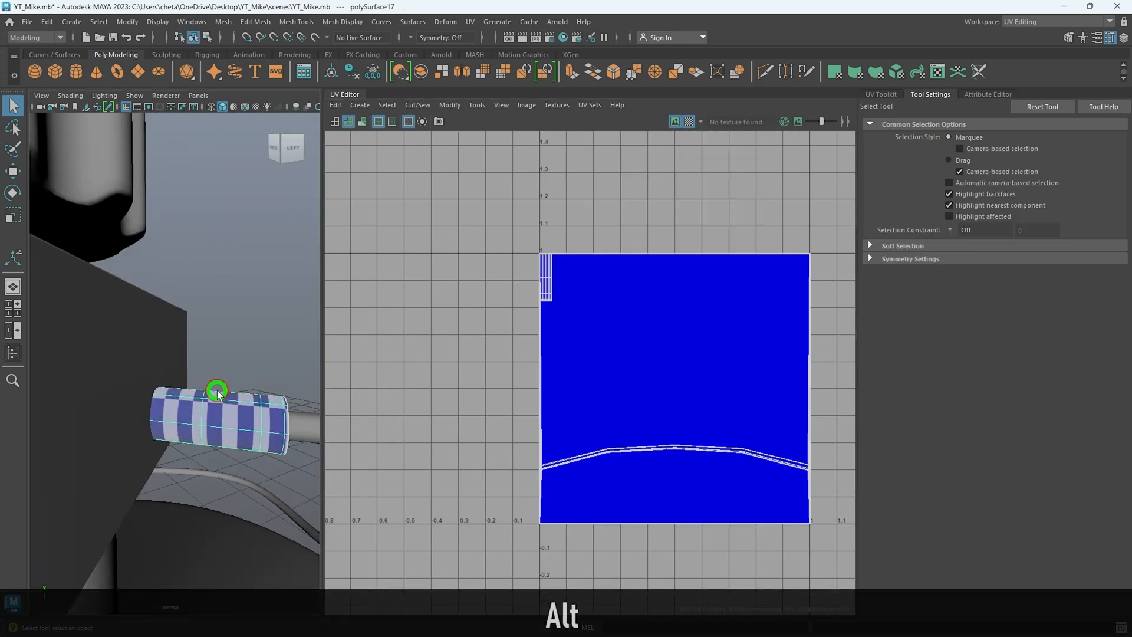
{"action": "right_click_drag", "start_coordinate": [217, 392], "coordinate": [239, 386], "text": "alt"}
{"action": "left_click", "coordinate": [361, 106]}
{"action": "left_click", "coordinate": [378, 162]}
Isolate the cable sleeve, select its seam edge loops and cut them
{"action": "right_click_drag", "start_coordinate": [141, 366], "coordinate": [167, 364], "text": "alt"}
{"action": "left_click_drag", "start_coordinate": [167, 363], "coordinate": [123, 336], "text": "alt"}
{"action": "right_click_drag", "start_coordinate": [124, 336], "coordinate": [183, 360]}
{"action": "right_click_drag", "start_coordinate": [183, 360], "coordinate": [208, 338]}
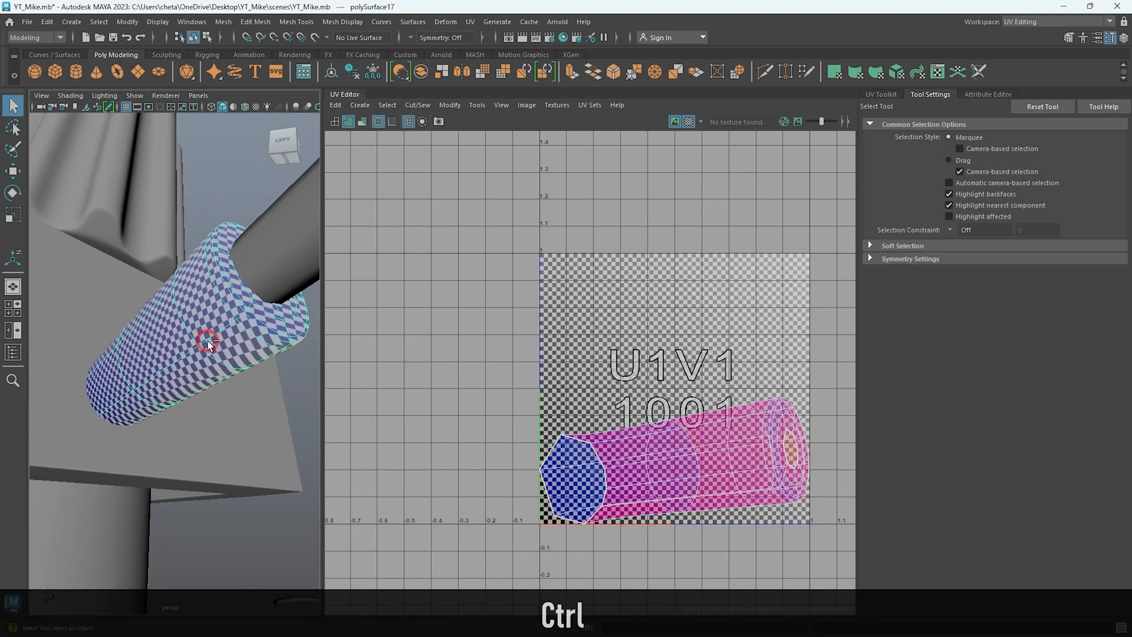
{"action": "key", "text": "ctrl+1"}
{"action": "left_click_drag", "start_coordinate": [207, 339], "coordinate": [177, 379], "text": "alt"}
{"action": "right_click_drag", "start_coordinate": [177, 379], "coordinate": [180, 348]}
{"action": "double_click", "coordinate": [270, 298], "text": "shift"}
{"action": "right_click_drag", "start_coordinate": [655, 359], "coordinate": [677, 359], "text": "shift"}
Unfold, orient and lay out the cable sleeve's UV shells, leave the isolated view and deselect the sleeve
{"action": "right_click_drag", "start_coordinate": [677, 360], "coordinate": [619, 340]}
{"action": "left_click", "coordinate": [707, 437]}
{"action": "right_click_drag", "start_coordinate": [725, 356], "coordinate": [515, 394], "text": "shift"}
{"action": "right_click_drag", "start_coordinate": [732, 358], "coordinate": [538, 363], "text": "shift"}
{"action": "right_click_drag", "start_coordinate": [632, 345], "coordinate": [633, 512], "text": "shift"}
{"action": "key", "text": "ctrl+l"}
{"action": "right_click_drag", "start_coordinate": [231, 300], "coordinate": [117, 312]}
{"action": "key", "text": "ctrl+1"}
{"action": "right_click_drag", "start_coordinate": [280, 426], "coordinate": [236, 431], "text": "alt"}
{"action": "key", "text": "alt+d"}
Isolate the next unmapped part of the stand and apply a UV projection to it
{"action": "left_click", "coordinate": [146, 435]}
{"action": "left_click_drag", "start_coordinate": [59, 436], "coordinate": [222, 358], "text": "alt"}
{"action": "right_click_drag", "start_coordinate": [222, 358], "coordinate": [191, 365], "text": "alt"}
{"action": "key", "text": "ctrl+1"}
{"action": "left_click_drag", "start_coordinate": [191, 365], "coordinate": [178, 386], "text": "alt"}
{"action": "left_click", "coordinate": [365, 107]}
{"action": "left_click", "coordinate": [377, 148]}
Select edge loops and connecting edges on the isolated stand part and cut UV seams through them
{"action": "right_click_drag", "start_coordinate": [177, 294], "coordinate": [225, 293], "text": "alt"}
{"action": "left_click_drag", "start_coordinate": [225, 293], "coordinate": [177, 348], "text": "alt"}
{"action": "right_click_drag", "start_coordinate": [174, 351], "coordinate": [172, 315]}
{"action": "double_click", "coordinate": [167, 286]}
{"action": "left_click_drag", "start_coordinate": [155, 496], "coordinate": [151, 430], "text": "alt"}
{"action": "mouse_move", "coordinate": [151, 435]}
{"action": "middle_mouse_down", "text": "alt"}
{"action": "mouse_move", "coordinate": [167, 405]}
{"action": "mouse_move", "coordinate": [159, 435]}
{"action": "middle_mouse_up", "text": "alt"}
{"action": "left_click", "coordinate": [167, 405]}
{"action": "right_click_drag", "start_coordinate": [159, 434], "coordinate": [170, 423], "text": "alt"}
{"action": "left_click", "coordinate": [110, 313], "text": "shift"}
{"action": "left_click_drag", "start_coordinate": [110, 313], "coordinate": [121, 366], "text": "alt"}
{"action": "left_click", "coordinate": [171, 391], "text": "shift"}
{"action": "right_click_drag", "start_coordinate": [569, 408], "coordinate": [430, 260], "text": "shift"}
Unfold and lay out the isolated stand part's UV shells
{"action": "left_click", "coordinate": [697, 321]}
{"action": "right_click_drag", "start_coordinate": [617, 321], "coordinate": [625, 503], "text": "shift"}
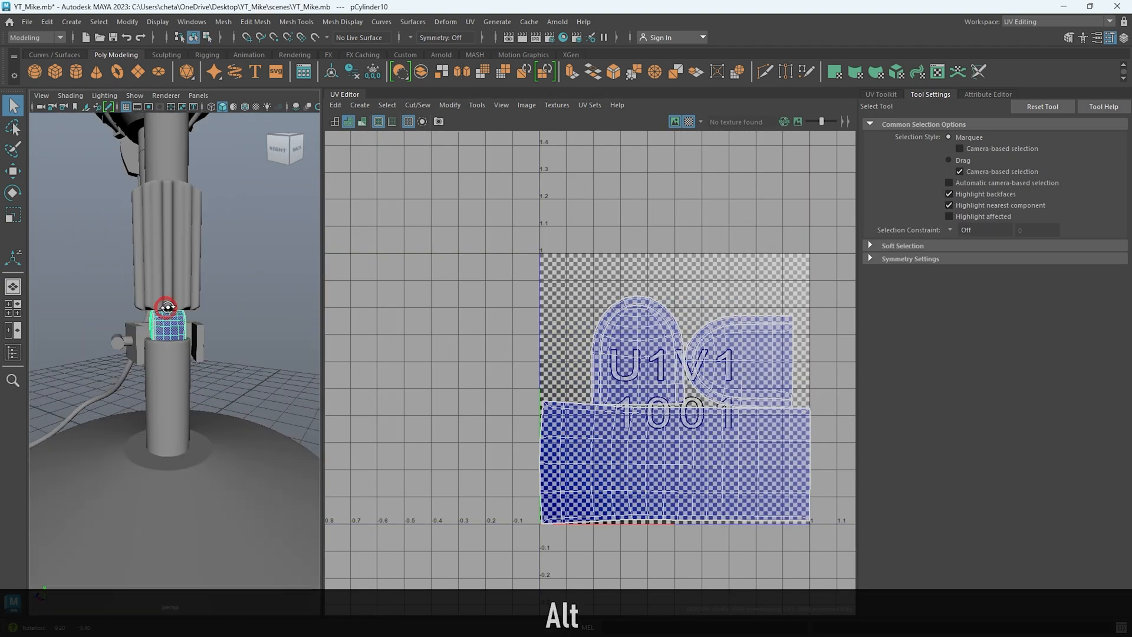
Isolate the round base of the stand and apply Camera-based UV mapping to it
{"action": "left_click", "coordinate": [198, 441]}
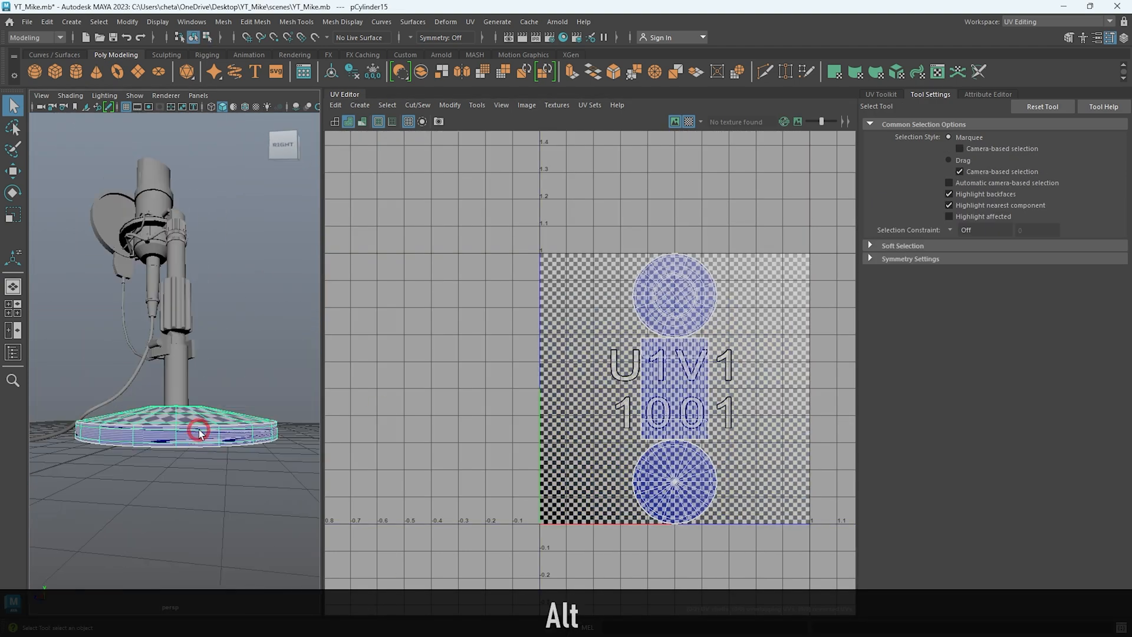
{"action": "left_click_drag", "start_coordinate": [197, 472], "coordinate": [319, 161], "text": "alt"}
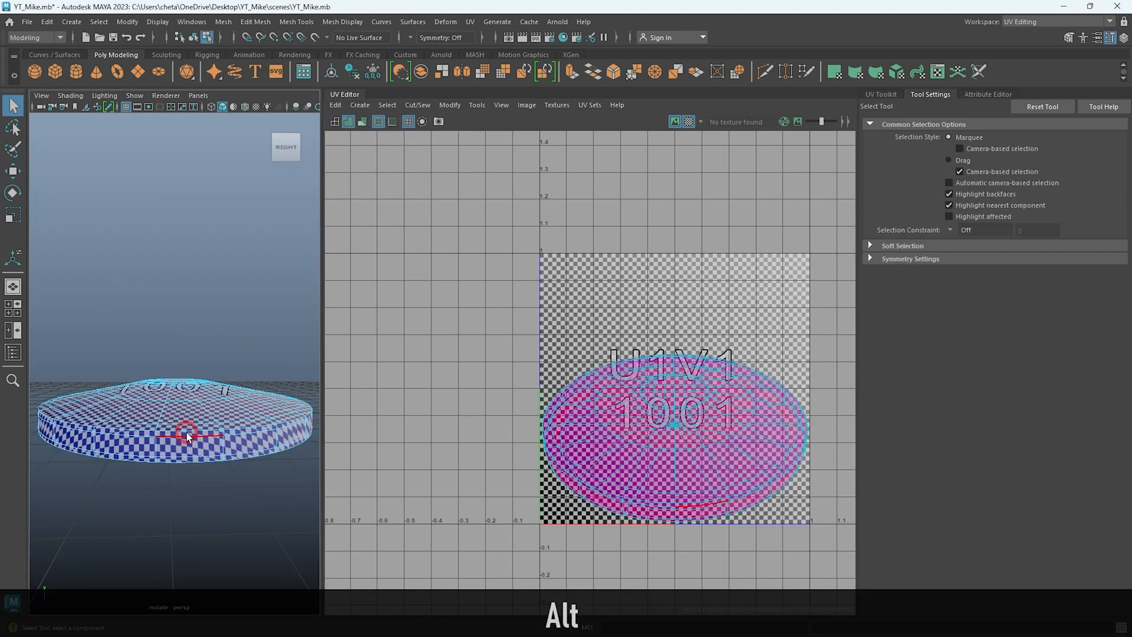
Cut UV seams along the round base's rim edge loops, then unfold and lay out its shells
{"action": "double_click", "coordinate": [186, 435]}
{"action": "double_click", "coordinate": [185, 461], "text": "shift"}
{"action": "right_click_drag", "start_coordinate": [685, 384], "coordinate": [633, 366], "text": "shift"}
{"action": "left_click_drag", "start_coordinate": [625, 399], "coordinate": [720, 357], "text": "shift"}
{"action": "right_click_drag", "start_coordinate": [720, 358], "coordinate": [623, 525], "text": "shift"}
{"action": "key", "text": "ctrl+l"}
{"action": "key", "text": "alt+d"}
{"action": "key", "text": "F8"}
{"action": "key", "text": "ctrl+1"}
Select all the microphone parts and lay out their UV shells together
{"action": "left_click_drag", "start_coordinate": [209, 428], "coordinate": [230, 353], "text": "alt"}
{"action": "right_click_drag", "start_coordinate": [231, 353], "coordinate": [266, 377], "text": "alt"}
{"action": "left_click_drag", "start_coordinate": [121, 142], "coordinate": [237, 430]}
{"action": "key", "text": "ctrl+l"}
{"action": "right_click_drag", "start_coordinate": [703, 562], "coordinate": [763, 472], "text": "alt"}
{"action": "middle_click_drag", "start_coordinate": [345, 332], "coordinate": [534, 336], "text": "alt"}
Isolate the wavy elastic cord of the shock mount
{"action": "double_click", "coordinate": [414, 400]}
{"action": "left_click_drag", "start_coordinate": [297, 372], "coordinate": [233, 362], "text": "alt"}
{"action": "right_click_drag", "start_coordinate": [232, 362], "coordinate": [168, 369], "text": "alt"}
{"action": "left_click_drag", "start_coordinate": [169, 372], "coordinate": [183, 278], "text": "alt"}
{"action": "right_click_drag", "start_coordinate": [183, 278], "coordinate": [245, 186]}
{"action": "left_click_drag", "start_coordinate": [176, 316], "coordinate": [212, 328], "text": "alt"}
{"action": "key", "text": "ctrl+1"}
{"action": "left_click", "coordinate": [360, 105]}
{"action": "left_click", "coordinate": [369, 123]}
{"action": "right_click_drag", "start_coordinate": [155, 301], "coordinate": [149, 242]}
{"action": "double_click", "coordinate": [148, 310]}
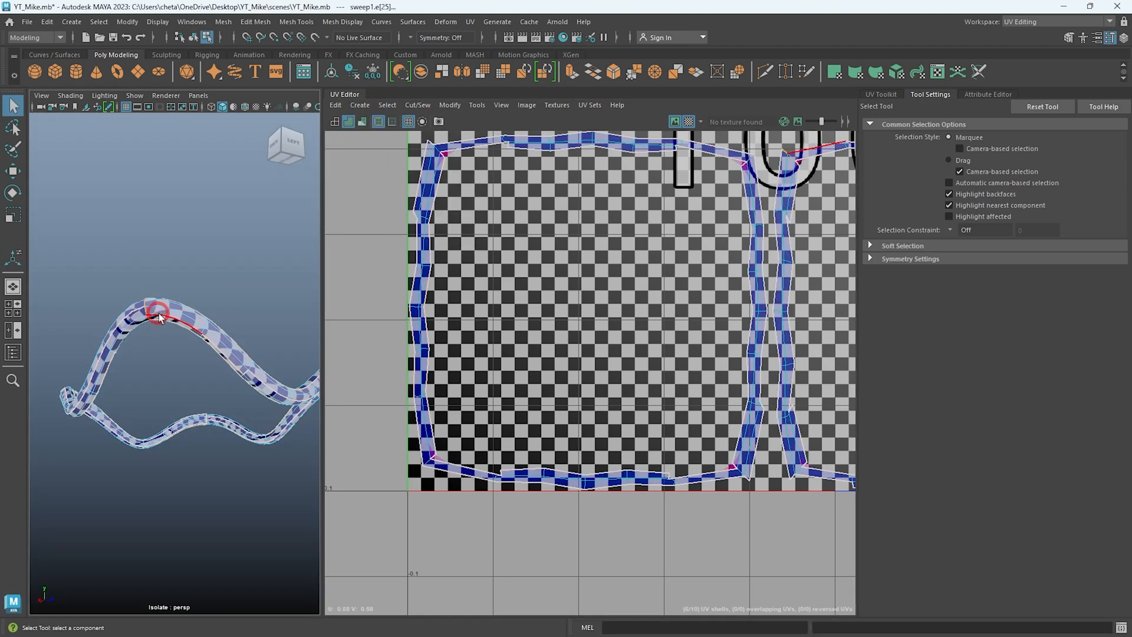
Apply Camera-based UV mapping to the wavy cord and cut UV seams along its selected edges
{"action": "left_click", "coordinate": [360, 105]}
{"action": "left_click", "coordinate": [383, 162]}
{"action": "right_click_drag", "start_coordinate": [202, 324], "coordinate": [207, 301]}
{"action": "left_click", "coordinate": [154, 313]}
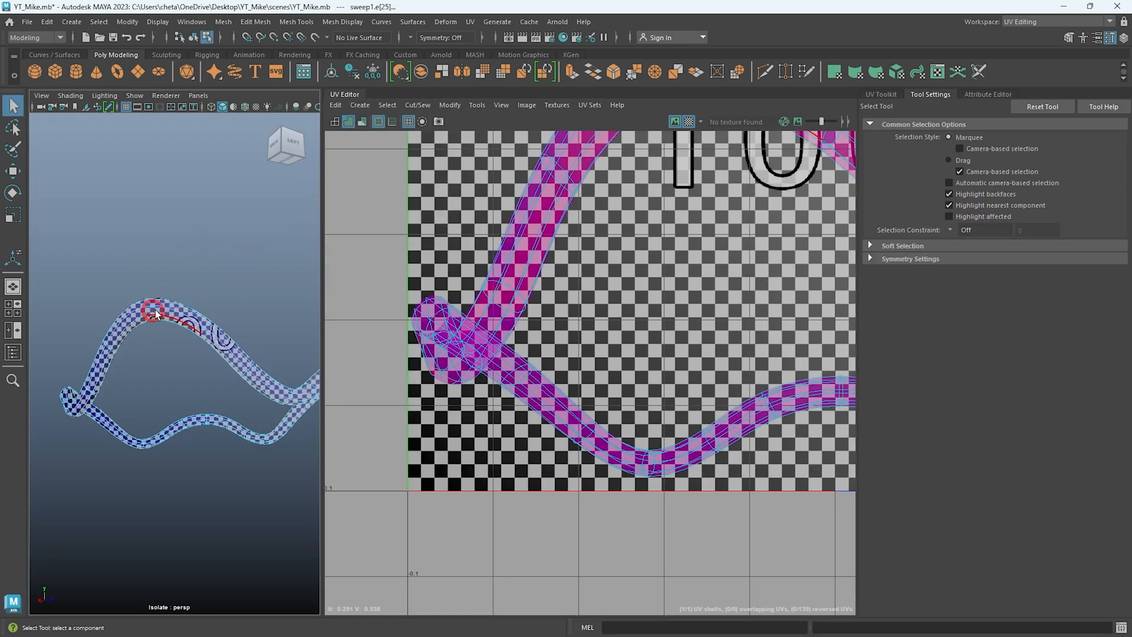
{"action": "left_click", "coordinate": [257, 310]}
{"action": "left_click", "coordinate": [162, 308], "text": "shift"}
{"action": "right_click_drag", "start_coordinate": [632, 296], "coordinate": [590, 280]}
Unfold the wavy cord's UVs into a strip, then orient and lay out the shell
{"action": "right_click_drag", "start_coordinate": [632, 281], "coordinate": [505, 284], "text": "shift"}
{"action": "right_click_drag", "start_coordinate": [511, 286], "coordinate": [511, 286], "text": "shift"}
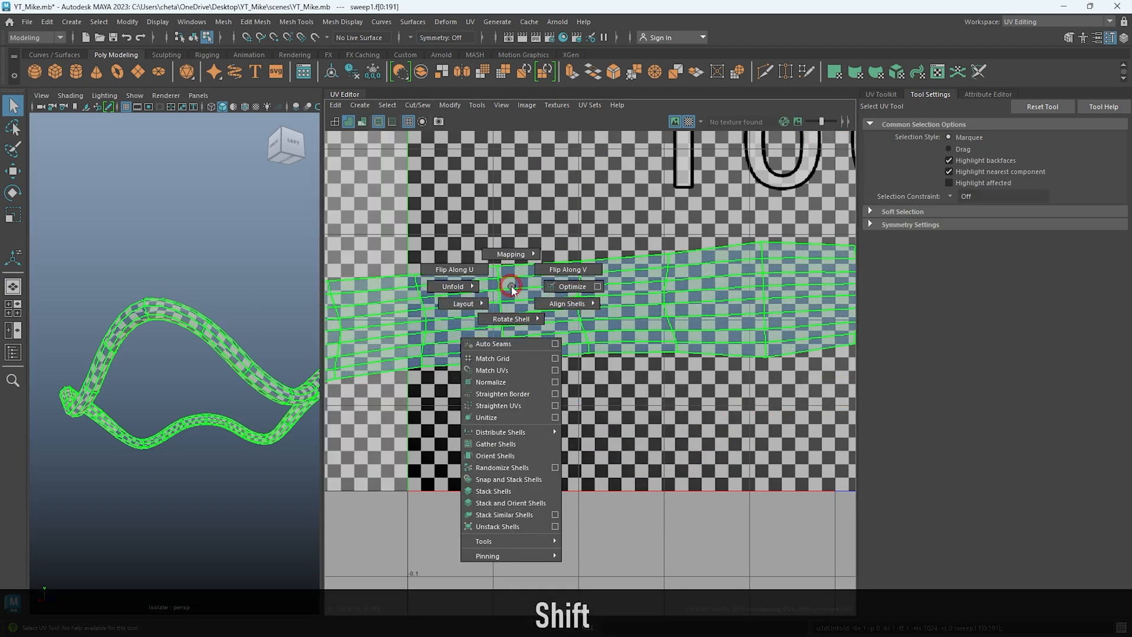
{"action": "right_click_drag", "start_coordinate": [498, 456], "coordinate": [498, 455], "text": "shift"}
{"action": "key", "text": "ctrl+l"}
Straighten the wavy cord's UVs in both U and V with a 30 degree threshold
{"action": "right_click_drag", "start_coordinate": [241, 358], "coordinate": [127, 371], "text": "alt"}
{"action": "right_click_drag", "start_coordinate": [676, 383], "coordinate": [348, 349], "text": "alt"}
{"action": "middle_click_drag", "start_coordinate": [766, 400], "coordinate": [619, 391], "text": "alt"}
{"action": "right_click_drag", "start_coordinate": [658, 327], "coordinate": [681, 354], "text": "shift"}
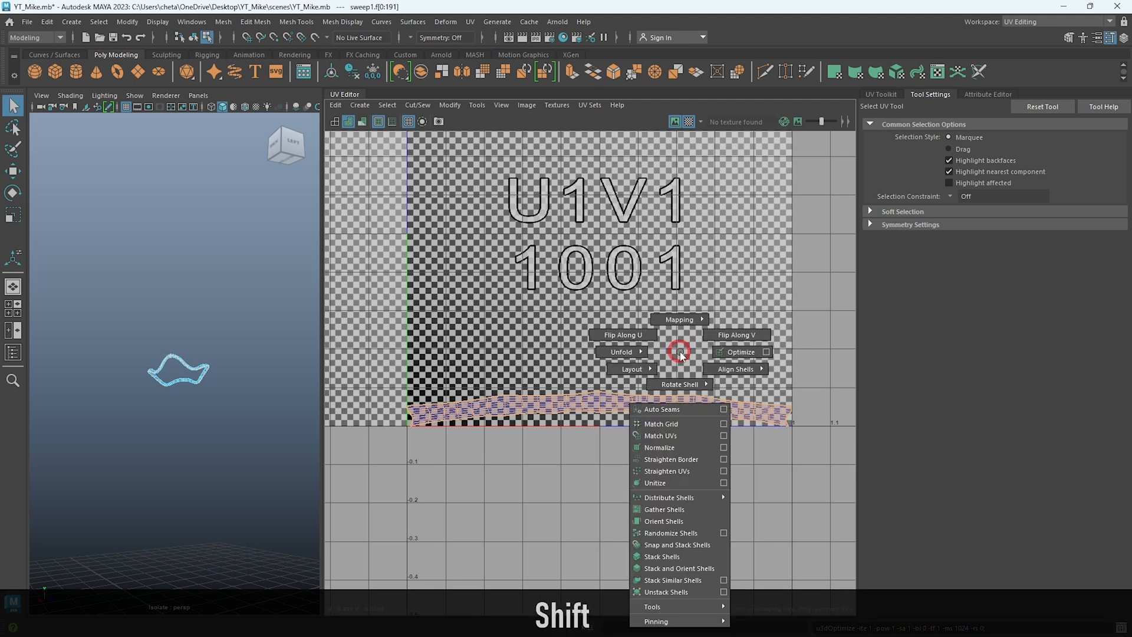
{"action": "left_click", "coordinate": [881, 94]}
{"action": "left_click", "coordinate": [974, 322]}
{"action": "left_click", "coordinate": [973, 322]}
{"action": "left_click", "coordinate": [973, 360]}
{"action": "left_click", "coordinate": [543, 323]}
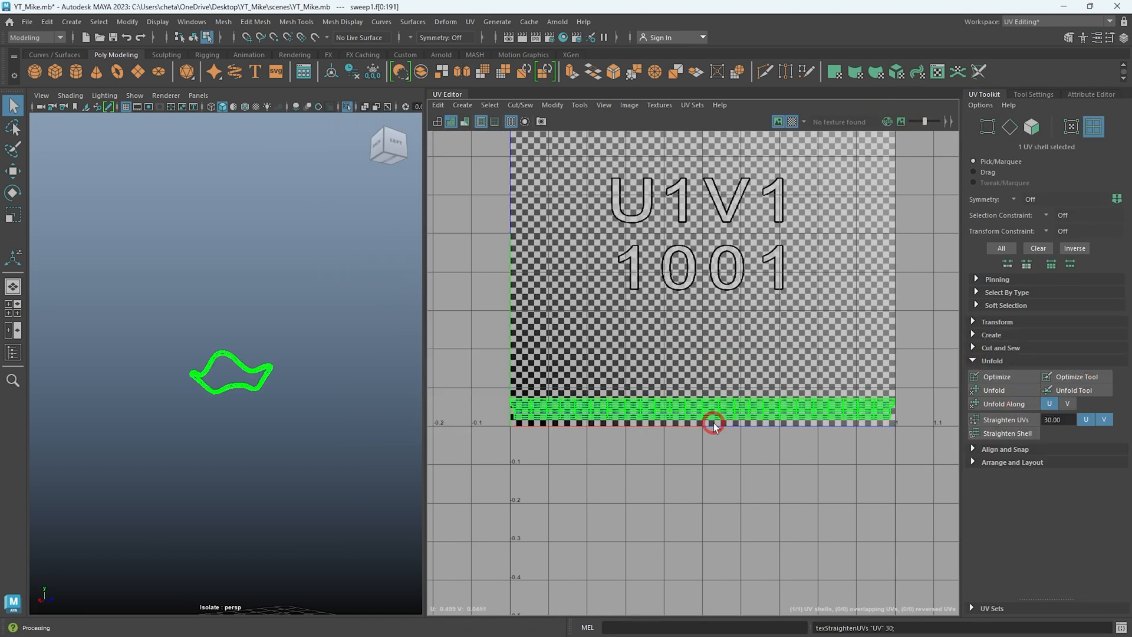
{"action": "left_click", "coordinate": [649, 409]}
{"action": "right_click", "coordinate": [748, 329], "text": "shift"}
{"action": "key", "text": "ctrl+k"}
{"action": "left_click", "coordinate": [316, 432]}
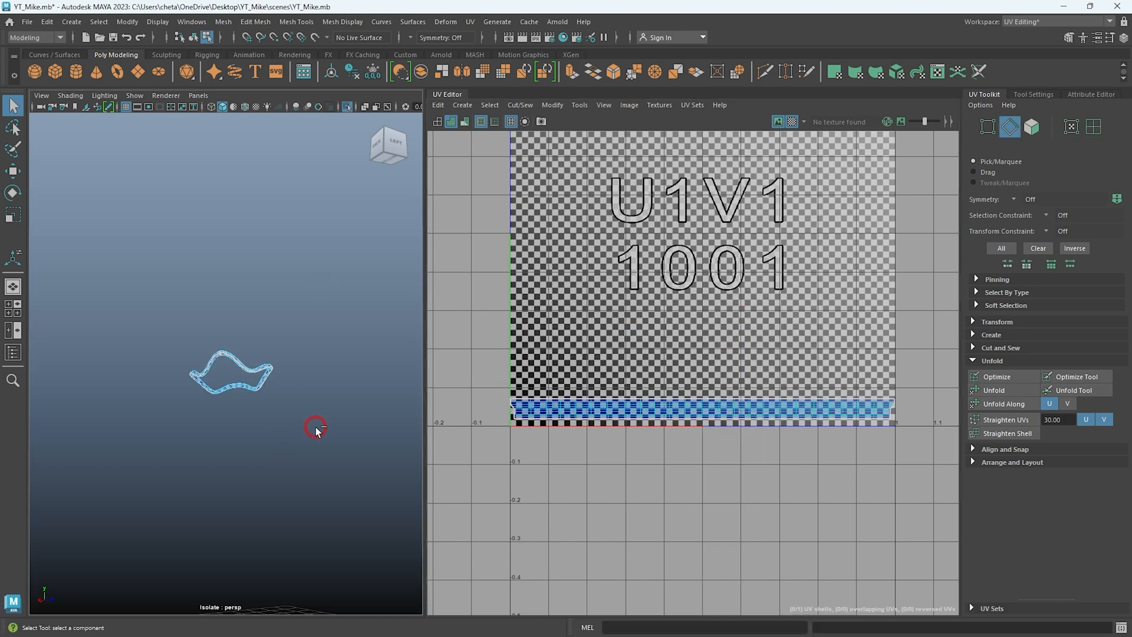
End the cord's isolation, select all the microphone parts and lay out their UV shells together again
{"action": "key", "text": "ctrl+1"}
{"action": "scroll", "coordinate": [316, 430], "scroll_direction": "down", "scroll_amount": 5}
{"action": "left_click_drag", "start_coordinate": [316, 429], "coordinate": [267, 447], "text": "alt"}
{"action": "left_click_drag", "start_coordinate": [129, 295], "coordinate": [391, 529]}
{"action": "key", "text": "ctrl+l"}
{"action": "right_click_drag", "start_coordinate": [610, 431], "coordinate": [882, 631], "text": "alt"}
{"action": "right_click_drag", "start_coordinate": [524, 387], "coordinate": [613, 440], "text": "alt"}
{"action": "middle_click_drag", "start_coordinate": [613, 439], "coordinate": [787, 503], "text": "alt"}
{"action": "right_click_drag", "start_coordinate": [786, 504], "coordinate": [634, 403], "text": "alt"}
{"action": "middle_click_drag", "start_coordinate": [634, 404], "coordinate": [702, 359], "text": "alt"}
Clear the selection, switch to the General workspace and inspect the whole microphone
{"action": "left_click", "coordinate": [228, 407]}
{"action": "right_click_drag", "start_coordinate": [227, 406], "coordinate": [271, 456], "text": "alt"}
{"action": "key", "text": "alt+d"}
{"action": "left_click_drag", "start_coordinate": [271, 456], "coordinate": [118, 442], "text": "alt"}
{"action": "right_click_drag", "start_coordinate": [224, 413], "coordinate": [269, 425], "text": "alt"}
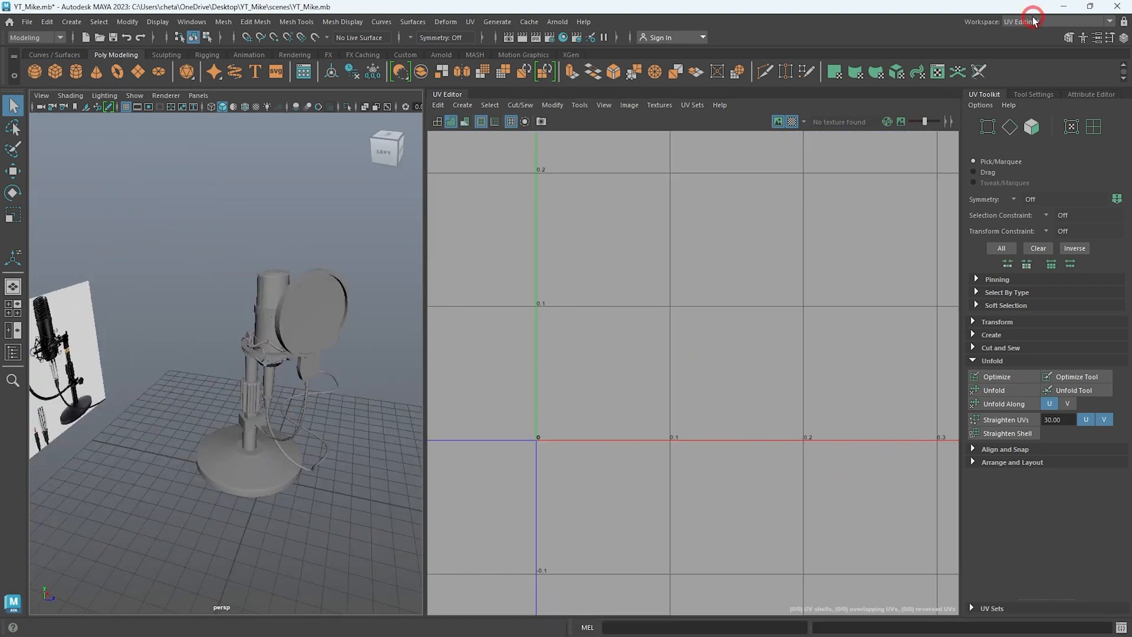
{"action": "left_click", "coordinate": [1034, 22]}
{"action": "left_click", "coordinate": [1021, 34]}
{"action": "left_click_drag", "start_coordinate": [784, 377], "coordinate": [702, 356], "text": "alt"}
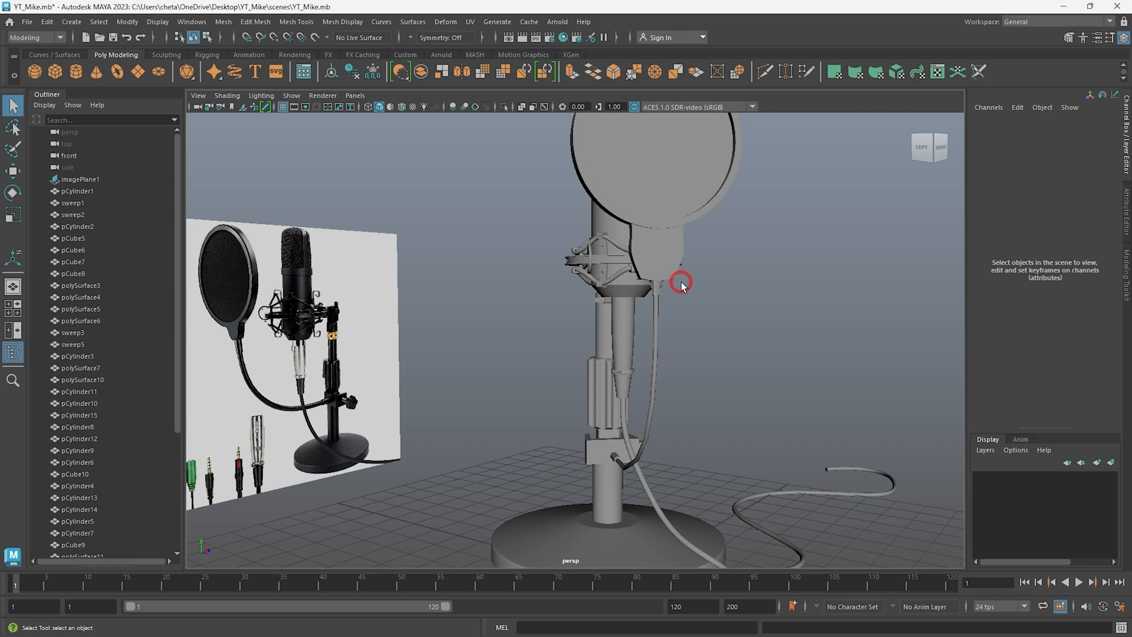
{"action": "left_click_drag", "start_coordinate": [681, 282], "coordinate": [607, 316], "text": "alt"}
Switch to the UV Editing workspace and select all the parts to examine their combined UV layout
{"action": "left_click", "coordinate": [1032, 21]}
{"action": "left_click", "coordinate": [1023, 105]}
{"action": "left_click_drag", "start_coordinate": [100, 236], "coordinate": [401, 501]}
{"action": "right_click_drag", "start_coordinate": [649, 398], "coordinate": [659, 460], "text": "alt"}
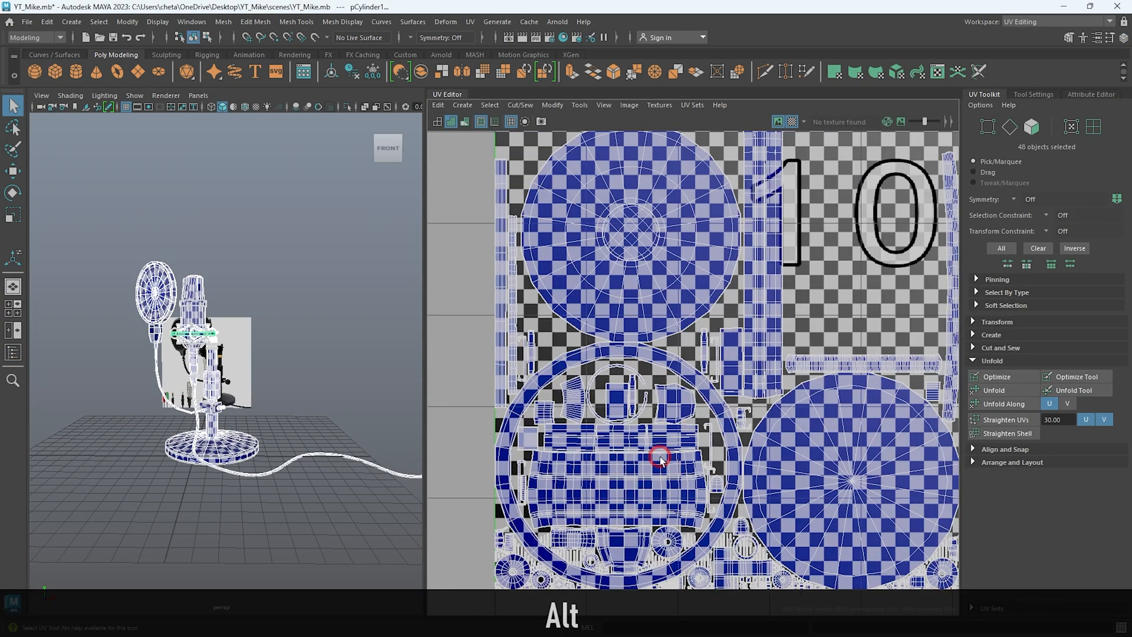
Clear the selection, return to the General workspace and inspect the model from several sides
{"action": "left_click_drag", "start_coordinate": [365, 471], "coordinate": [294, 461], "text": "alt"}
{"action": "key", "text": "alt+d"}
{"action": "left_click_drag", "start_coordinate": [289, 405], "coordinate": [259, 425], "text": "alt"}
{"action": "left_click", "coordinate": [1020, 22]}
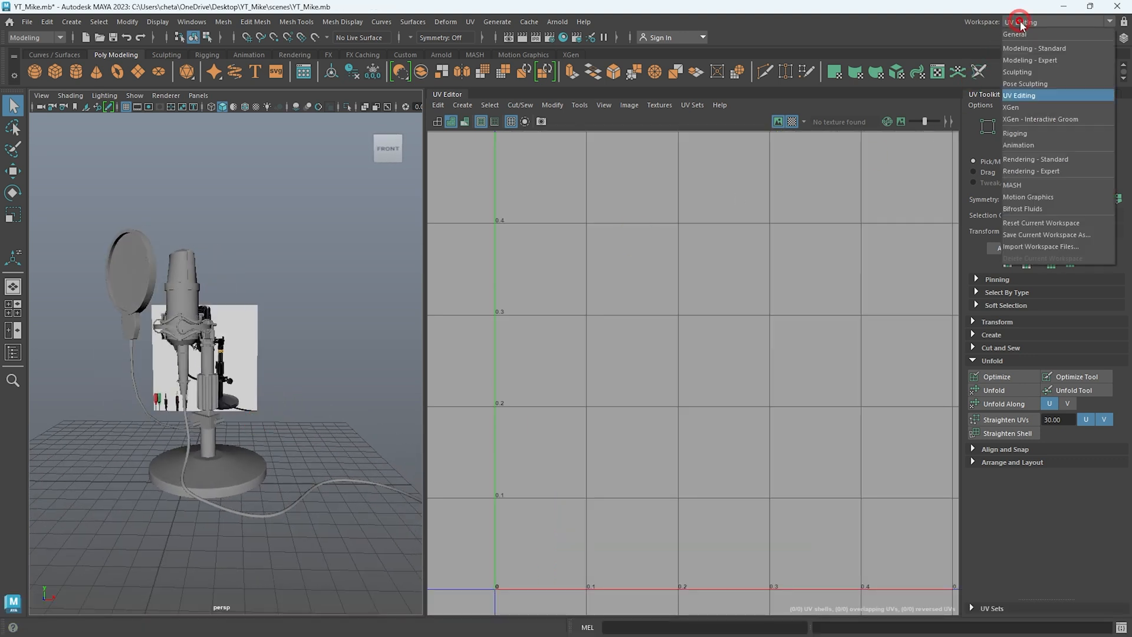
{"action": "left_click", "coordinate": [1032, 37]}
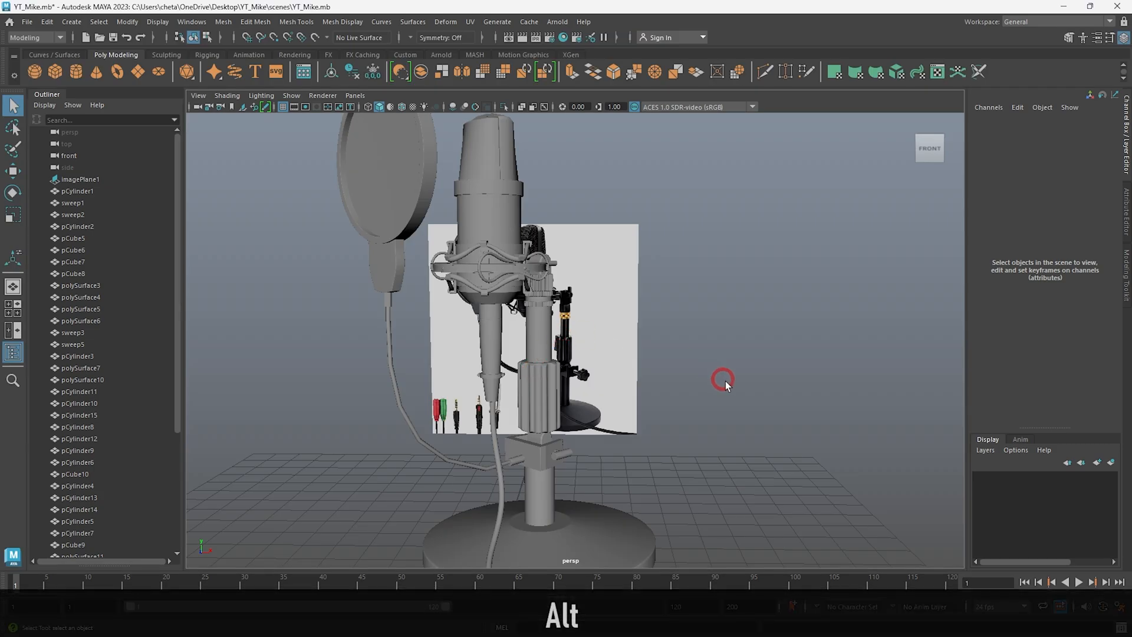
{"action": "left_click_drag", "start_coordinate": [725, 381], "coordinate": [566, 389], "text": "alt"}
{"action": "right_click_drag", "start_coordinate": [567, 389], "coordinate": [612, 336], "text": "alt"}
{"action": "left_click_drag", "start_coordinate": [612, 337], "coordinate": [639, 370], "text": "alt"}
{"action": "right_click_drag", "start_coordinate": [640, 370], "coordinate": [647, 378], "text": "alt"}
{"action": "left_click_drag", "start_coordinate": [648, 378], "coordinate": [561, 391], "text": "alt"}
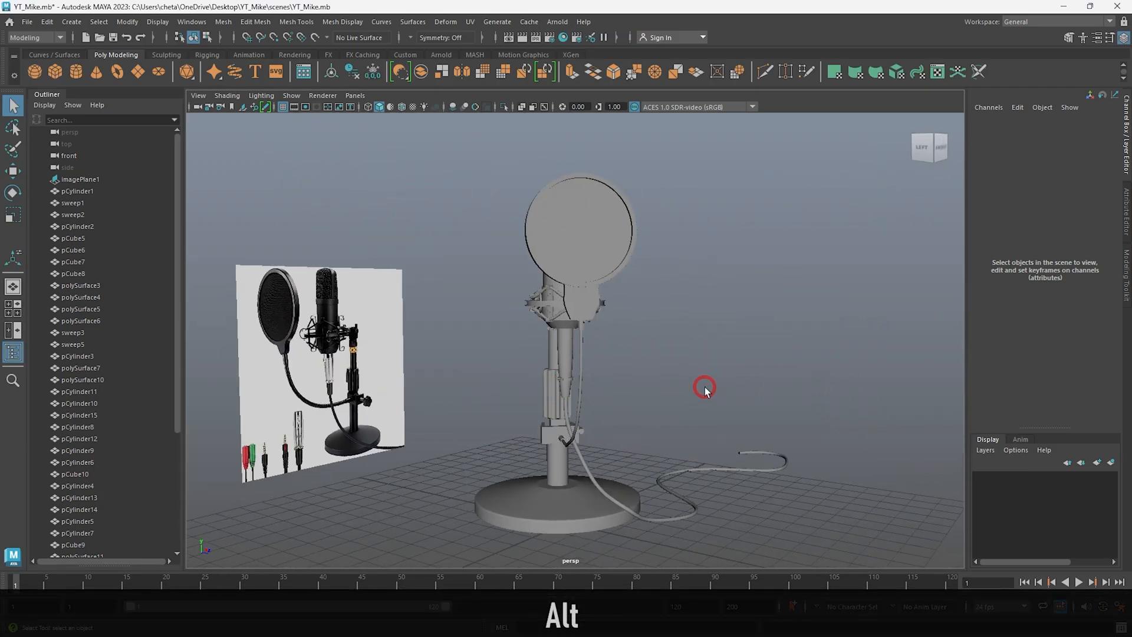
{"action": "left_click_drag", "start_coordinate": [707, 387], "coordinate": [540, 394], "text": "alt"}
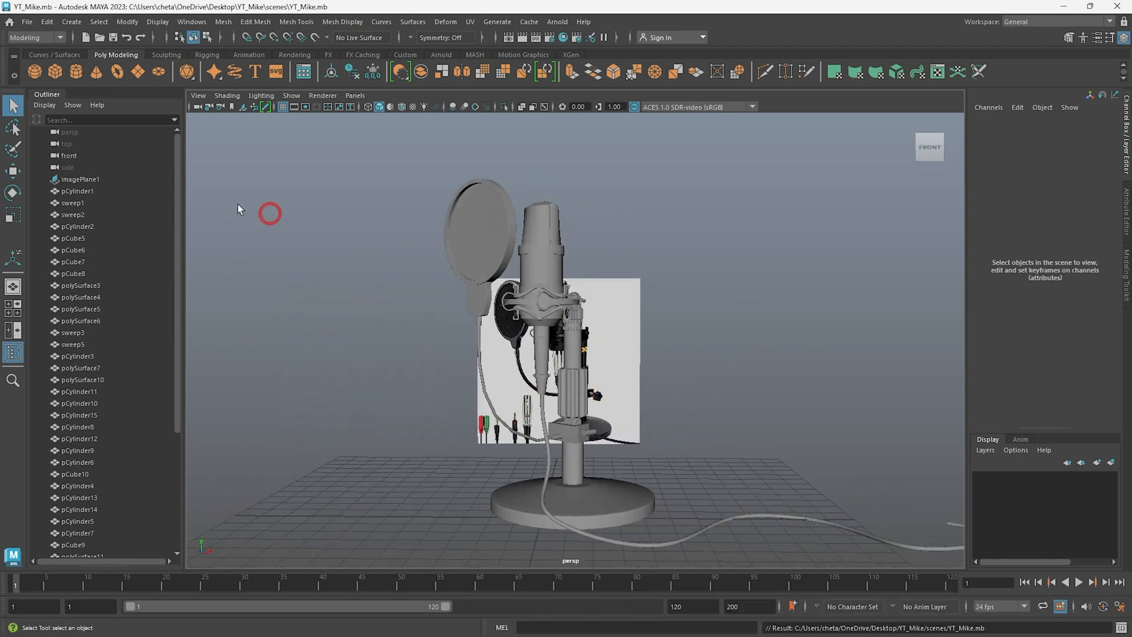
Select all the microphone parts and combine them into a single mesh
{"action": "left_click", "coordinate": [27, 23]}
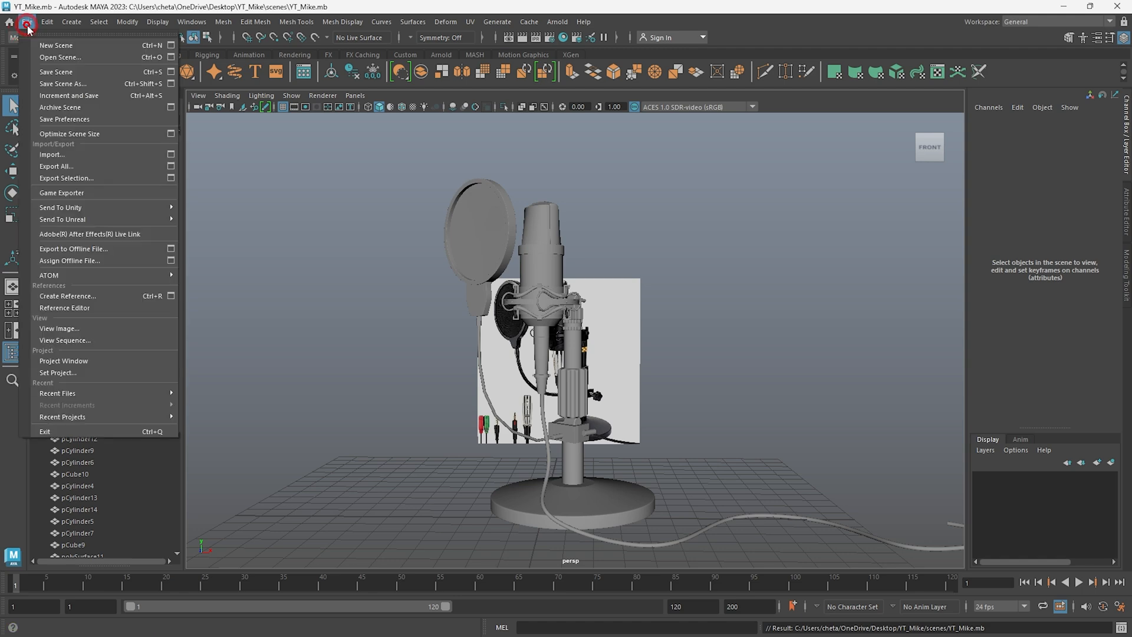
{"action": "left_click_drag", "start_coordinate": [539, 374], "coordinate": [749, 567], "text": "alt"}
{"action": "left_click_drag", "start_coordinate": [684, 472], "coordinate": [654, 205], "text": "alt"}
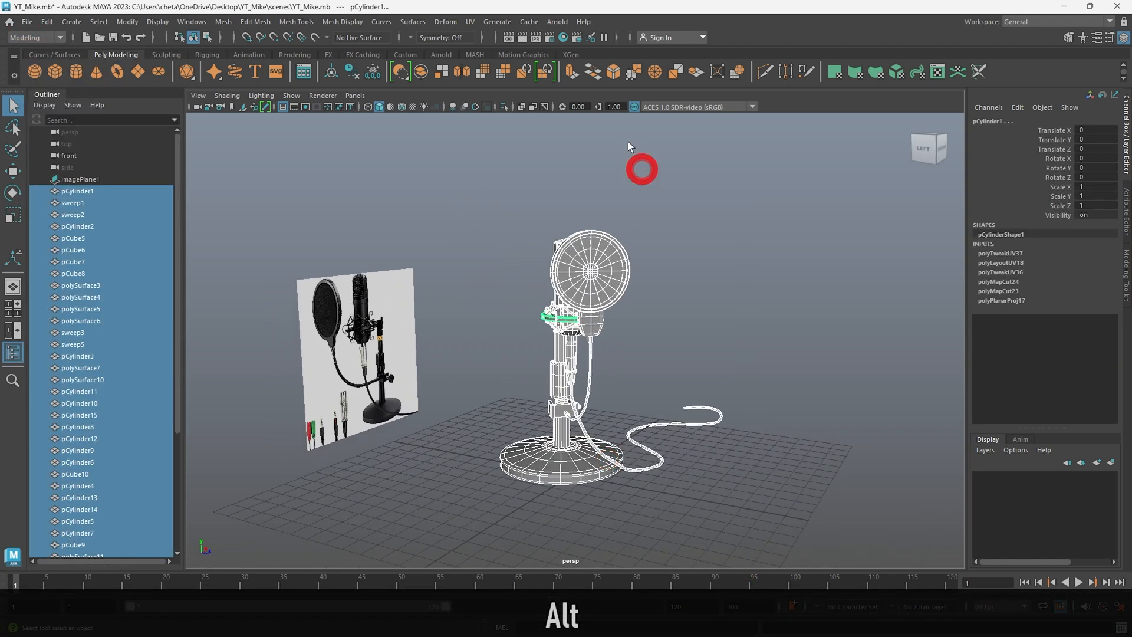
{"action": "left_click", "coordinate": [407, 72]}
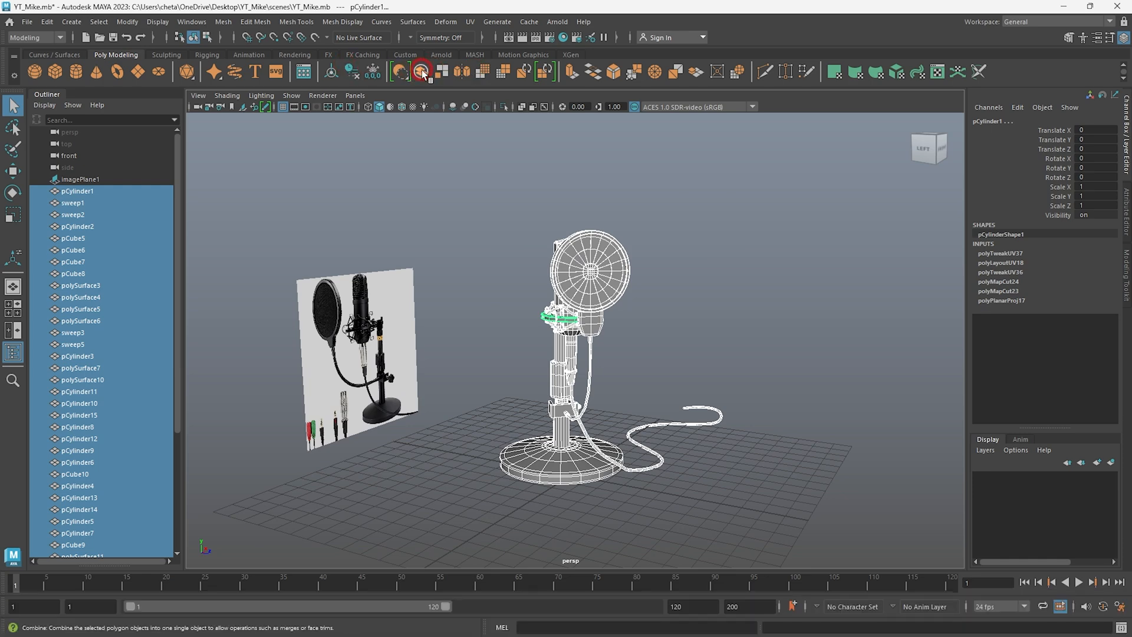
{"action": "left_click", "coordinate": [555, 273]}
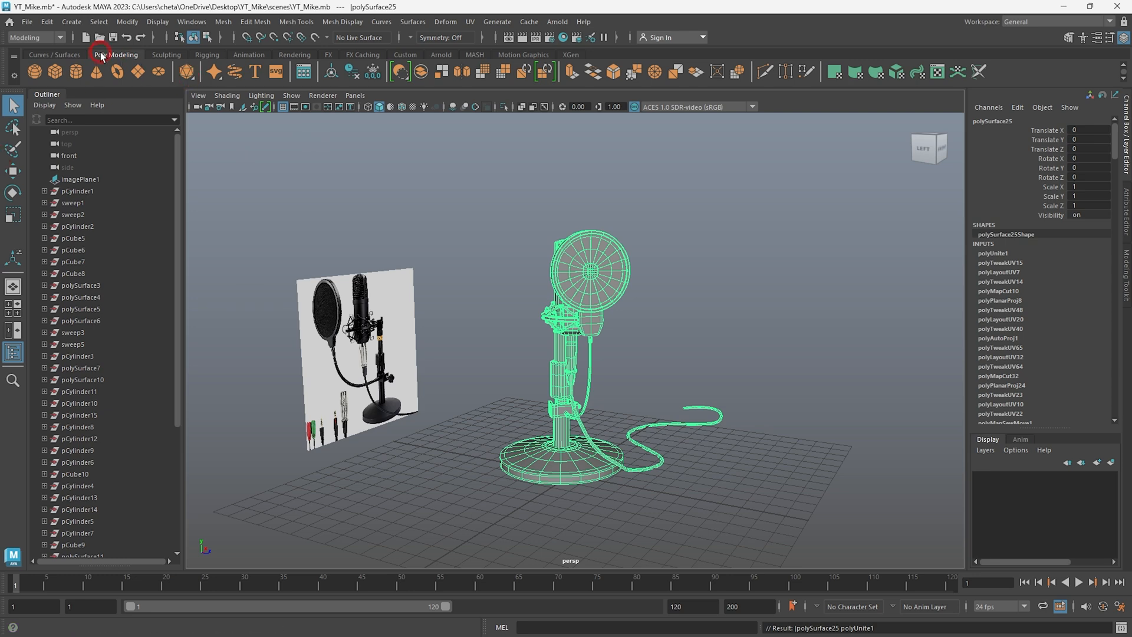
Delete the combined mesh's construction history and remove the leftover groups sweep2 through pCylinder22
{"action": "left_click", "coordinate": [352, 73]}
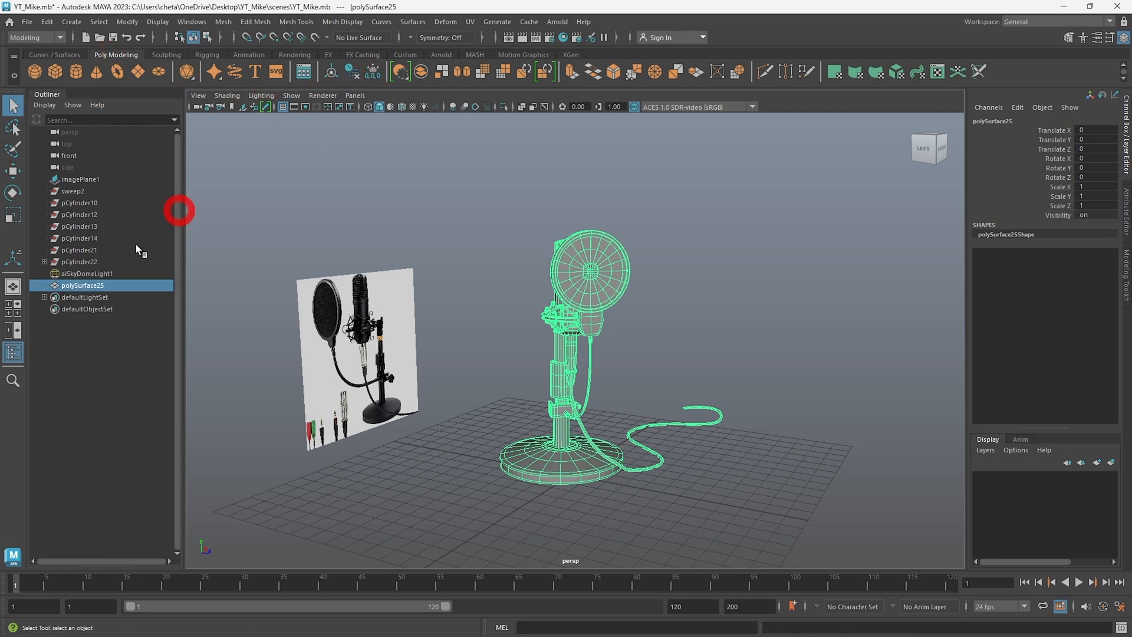
{"action": "left_click_drag", "start_coordinate": [85, 193], "coordinate": [92, 260]}
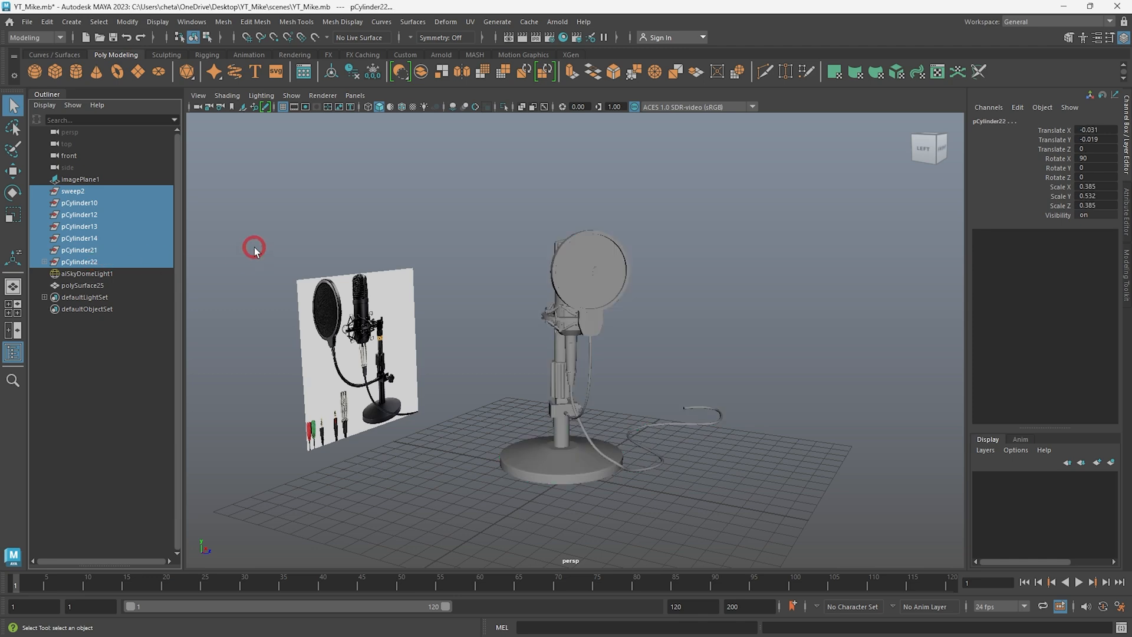
{"action": "key", "text": "Delete"}
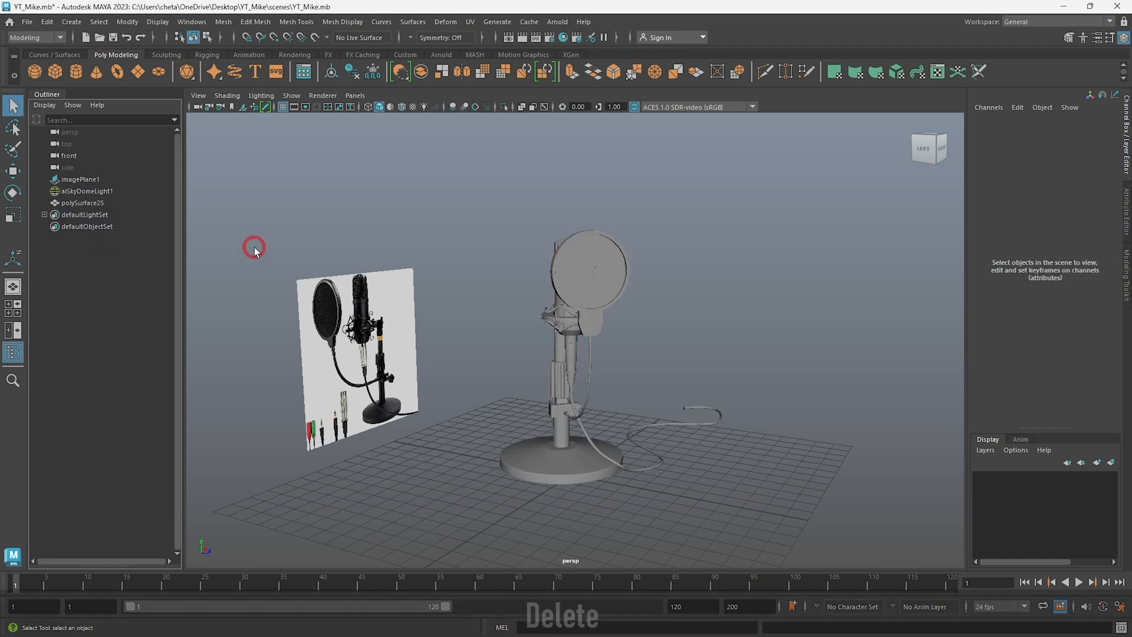
Select the combined microphone mesh polySurface25 and save the scene
{"action": "left_click", "coordinate": [71, 207]}
{"action": "left_click_drag", "start_coordinate": [472, 278], "coordinate": [475, 308], "text": "alt"}
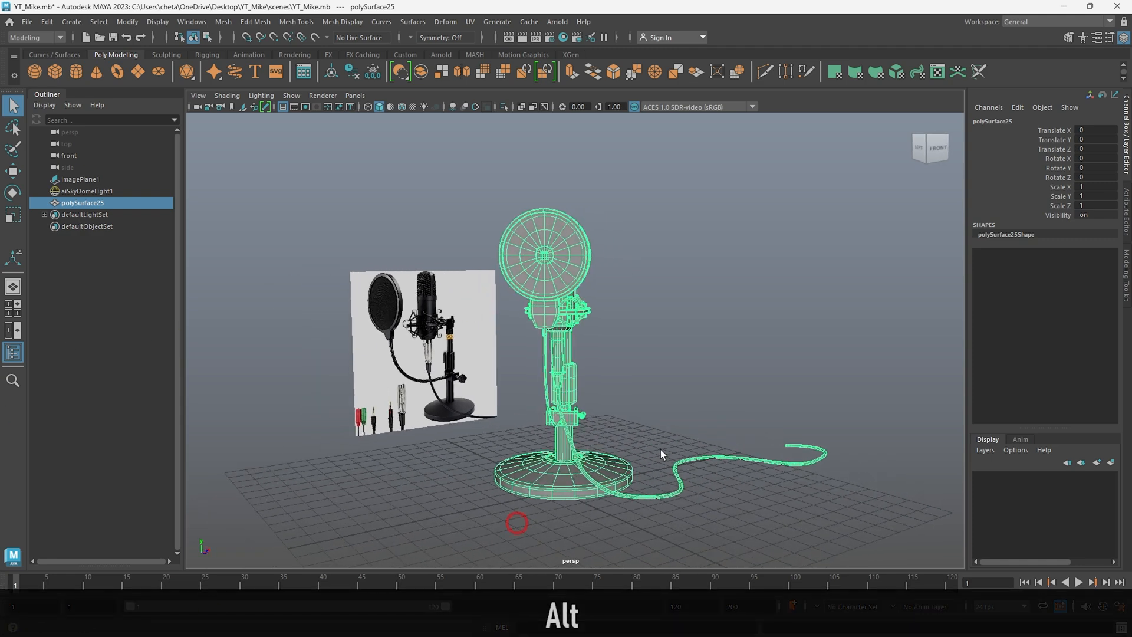
{"action": "left_click", "coordinate": [80, 22]}
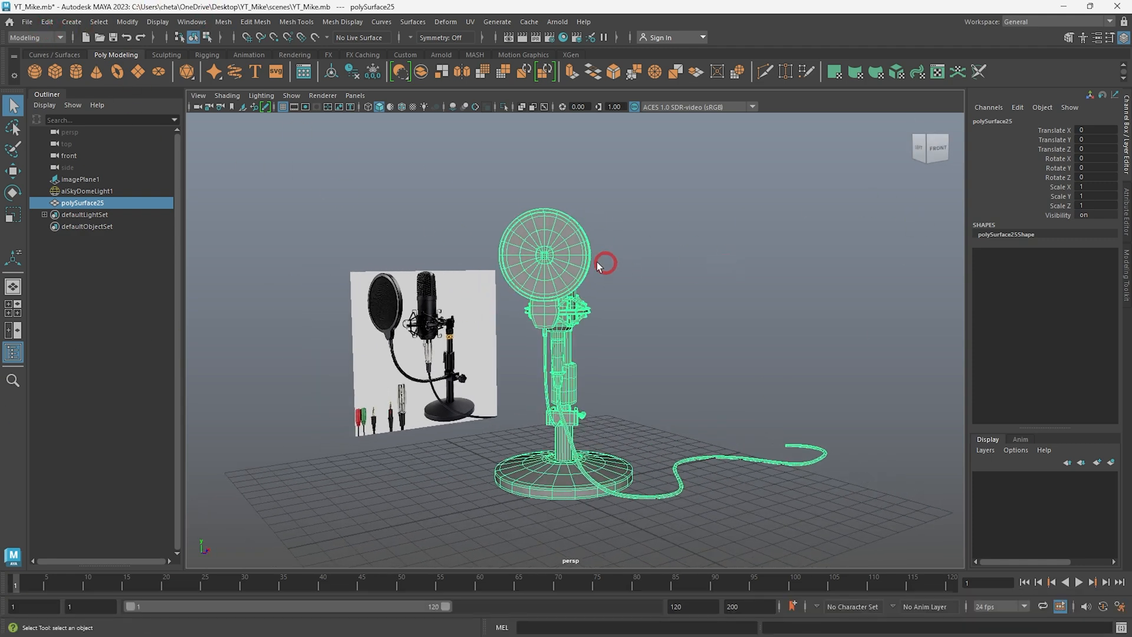
{"action": "key", "text": "ctrl+s"}
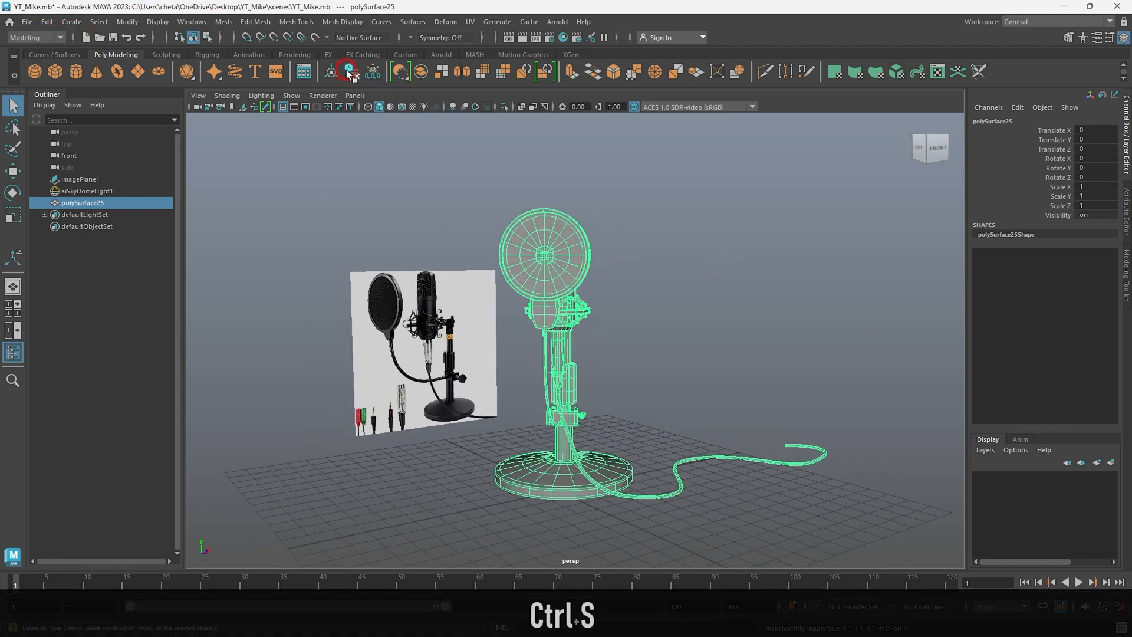
Switch to the UV Editing workspace, select all UV shells of the combined mesh and lay them out
{"action": "left_click", "coordinate": [1027, 22]}
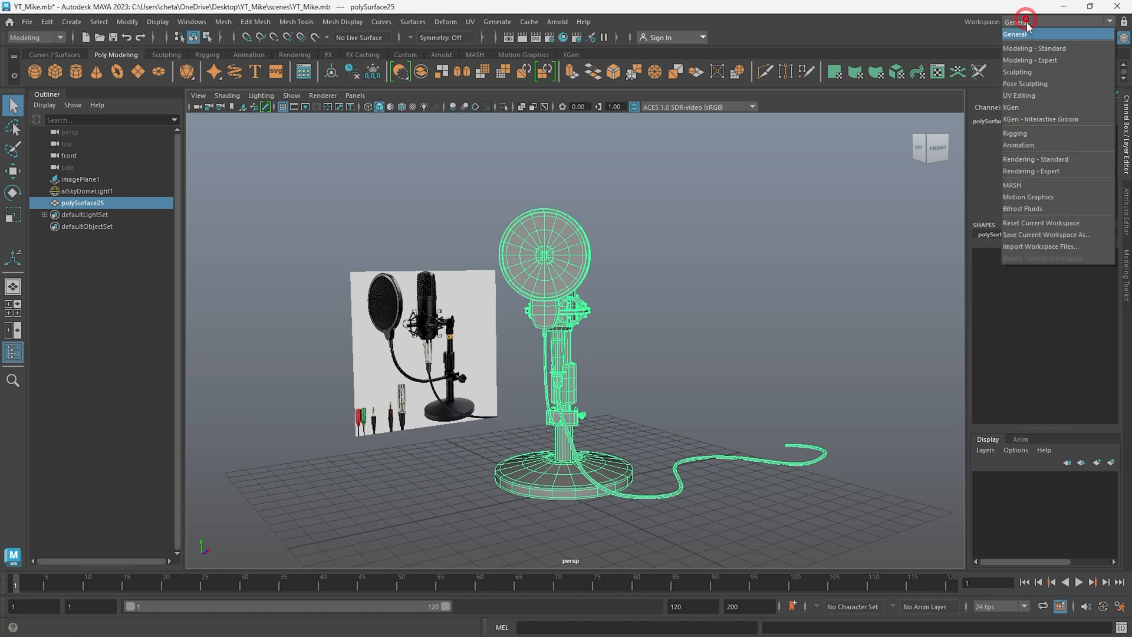
{"action": "left_click", "coordinate": [1030, 96]}
{"action": "right_click_drag", "start_coordinate": [821, 374], "coordinate": [442, 265], "text": "alt"}
{"action": "middle_click_drag", "start_coordinate": [912, 368], "coordinate": [771, 367], "text": "alt"}
{"action": "right_click_drag", "start_coordinate": [771, 366], "coordinate": [757, 384], "text": "alt"}
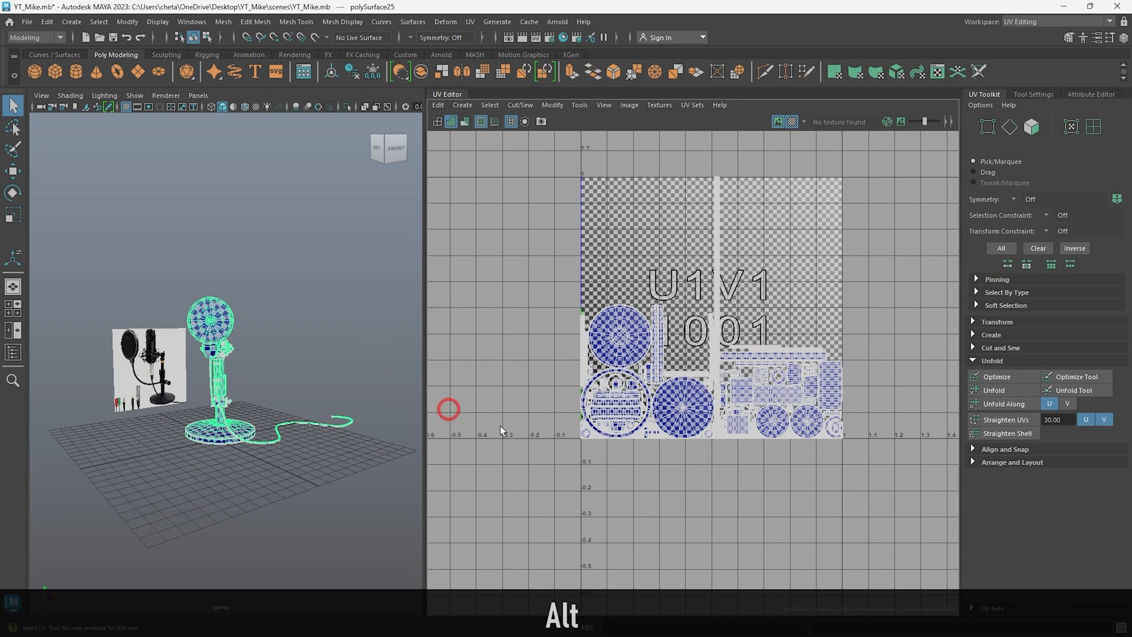
{"action": "left_click", "coordinate": [526, 495]}
{"action": "right_click_drag", "start_coordinate": [610, 277], "coordinate": [524, 190]}
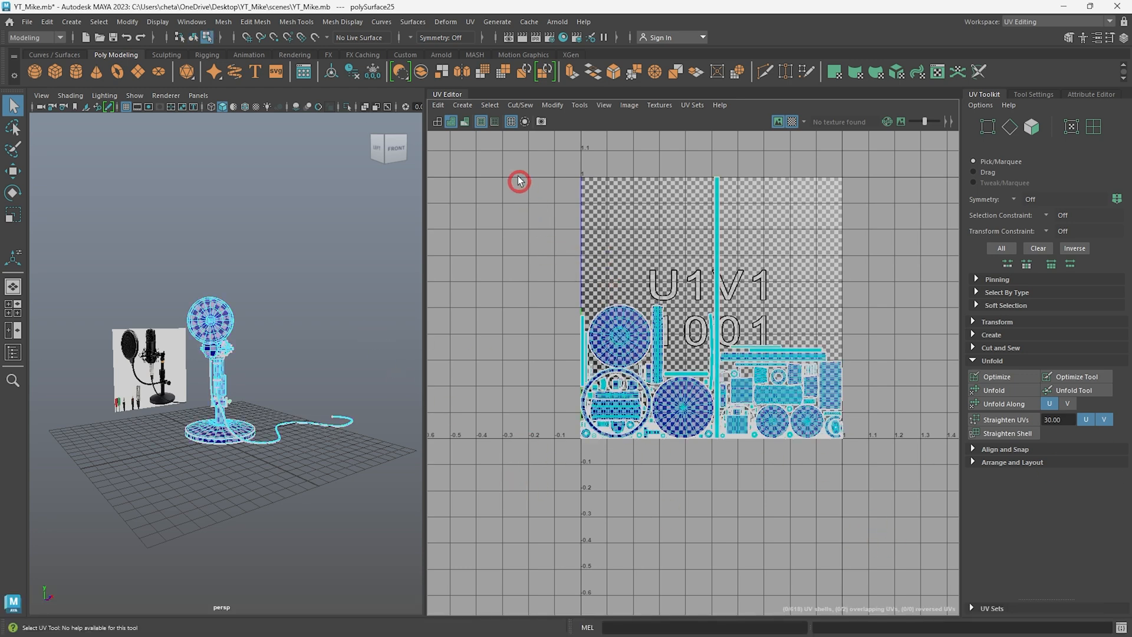
{"action": "left_click", "coordinate": [808, 366]}
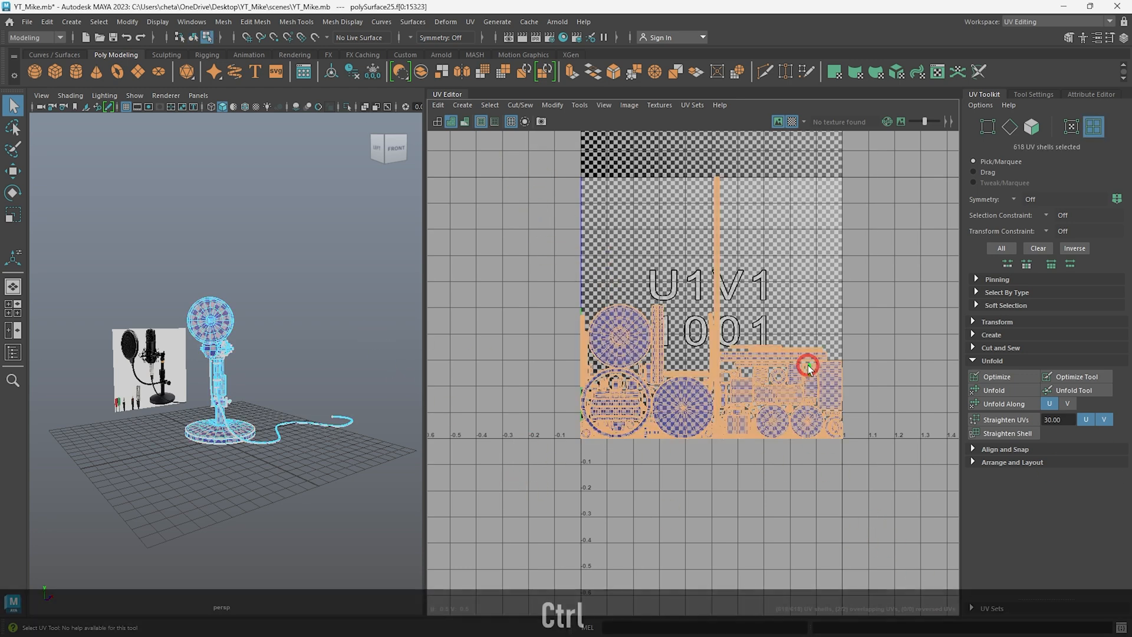
{"action": "key", "text": "ctrl+l"}
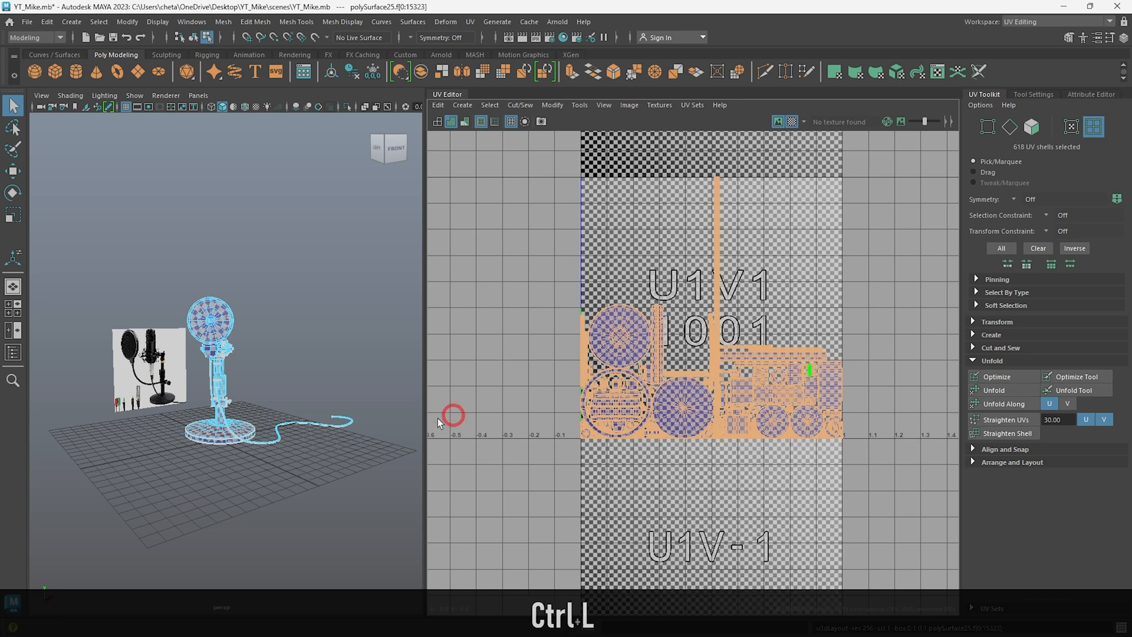
Return to the General workspace and clear the selection
{"action": "left_click", "coordinate": [330, 364]}
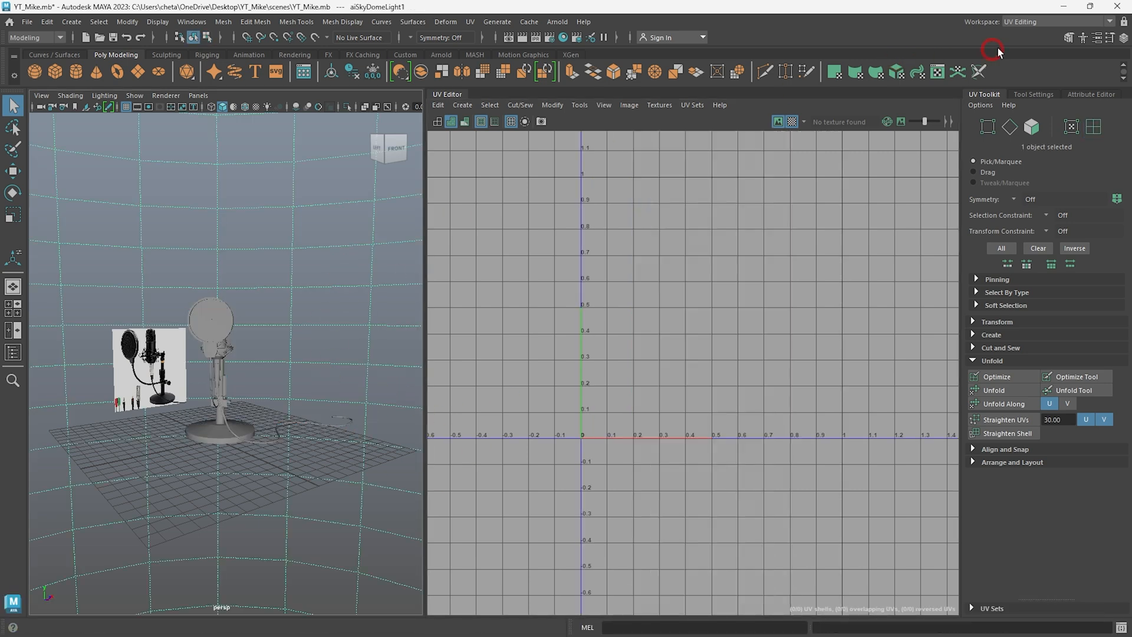
{"action": "left_click", "coordinate": [1026, 22]}
{"action": "left_click", "coordinate": [1025, 37]}
{"action": "right_click_drag", "start_coordinate": [619, 370], "coordinate": [659, 417], "text": "alt"}
{"action": "left_click_drag", "start_coordinate": [660, 417], "coordinate": [666, 392], "text": "alt"}
{"action": "key", "text": "alt+d"}
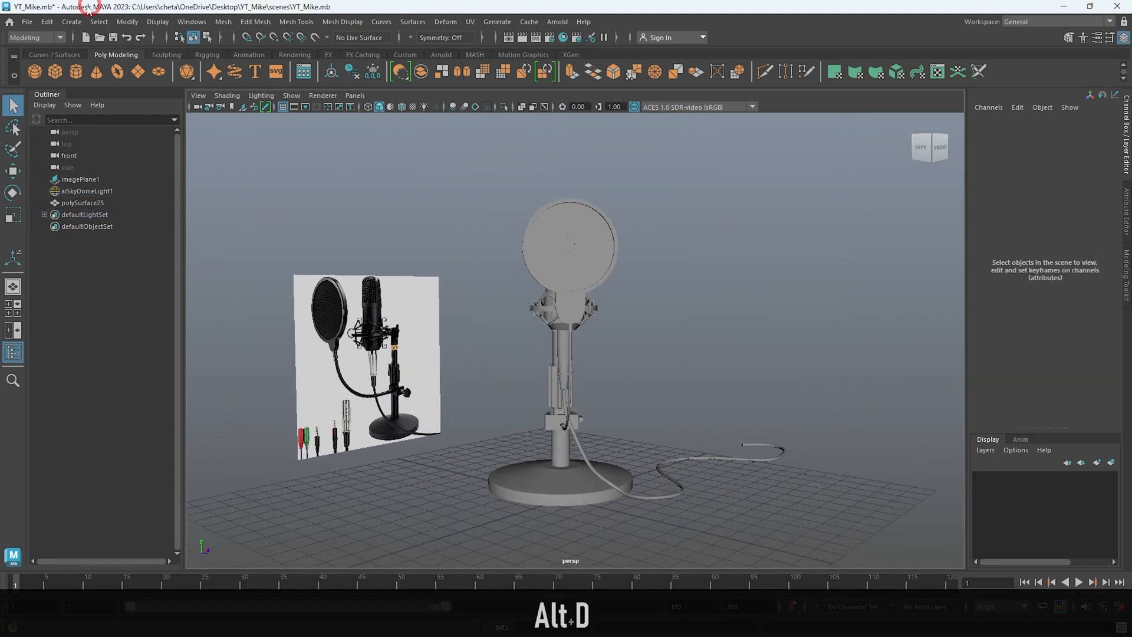
Select the combined mesh polySurface25 and set up an Export Selection with FBX export as the file type
{"action": "left_click", "coordinate": [26, 21]}
{"action": "left_click", "coordinate": [62, 58]}
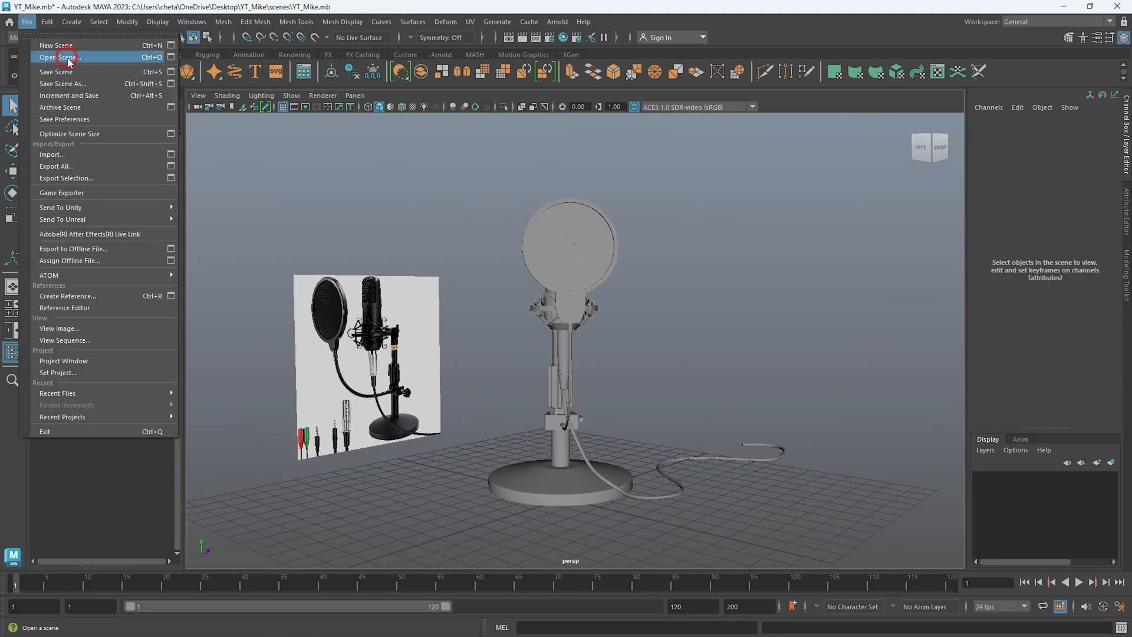
{"action": "left_click", "coordinate": [565, 270]}
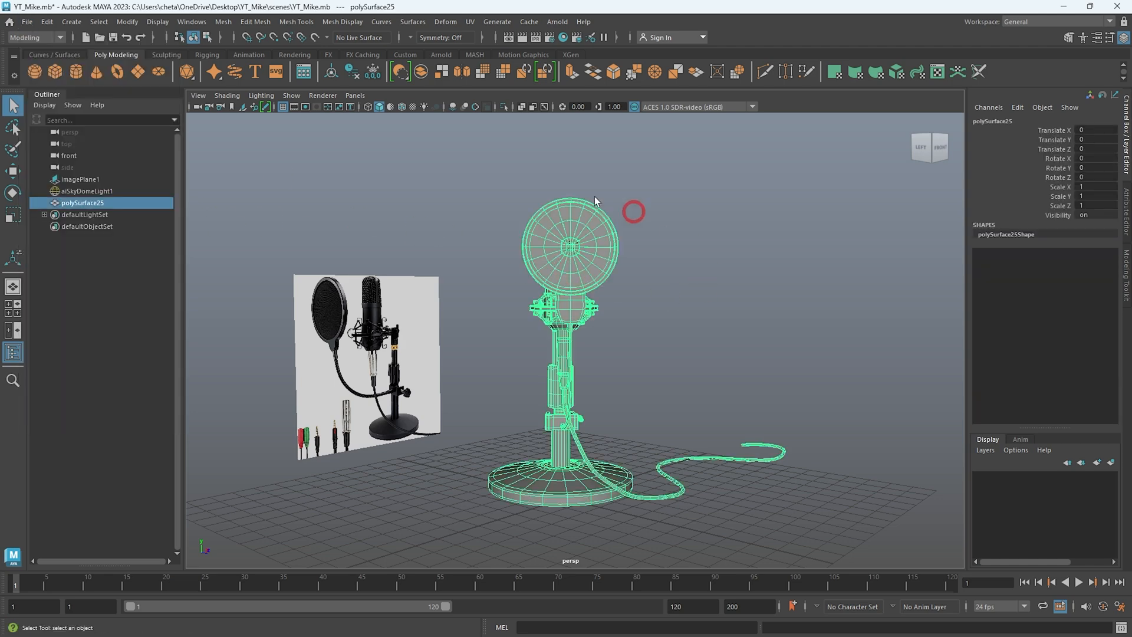
{"action": "left_click", "coordinate": [27, 22]}
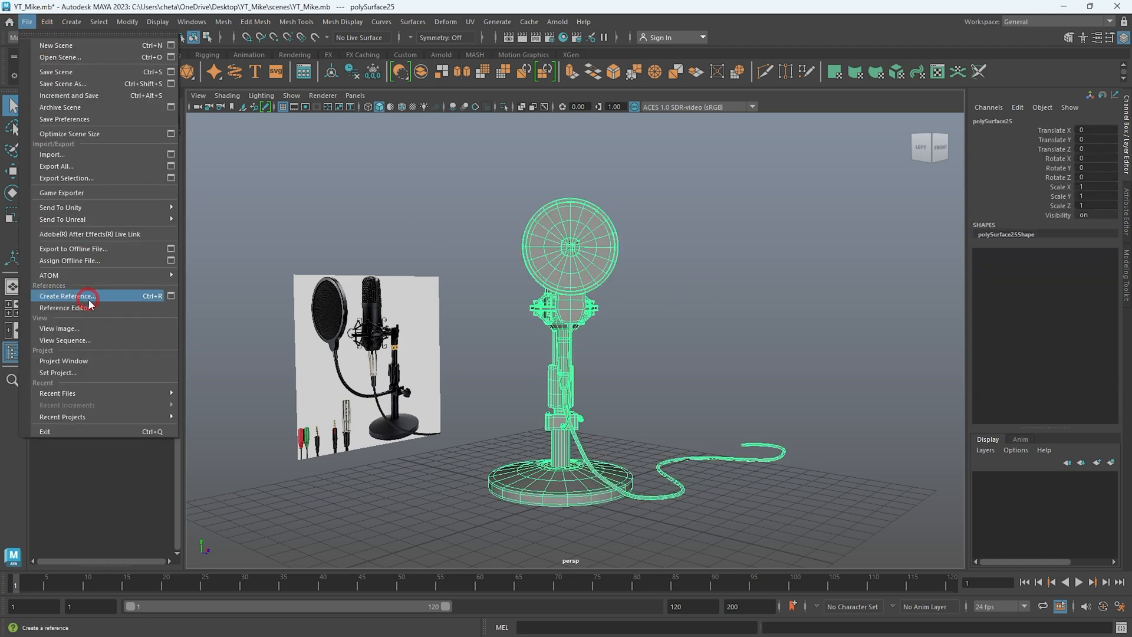
{"action": "left_click", "coordinate": [81, 179]}
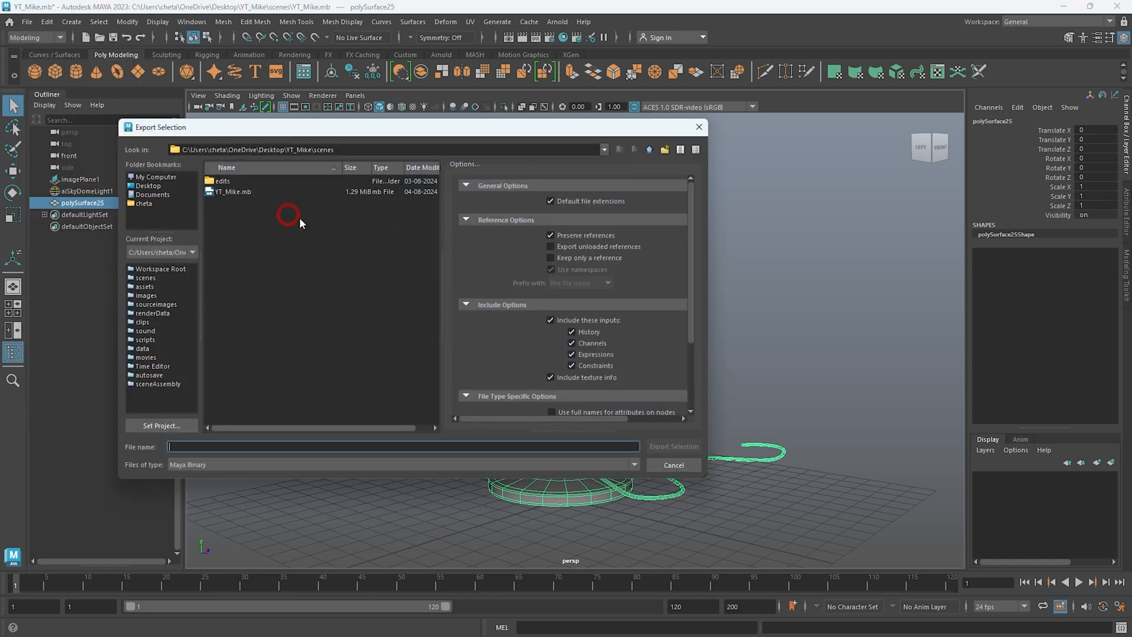
{"action": "left_click", "coordinate": [229, 465]}
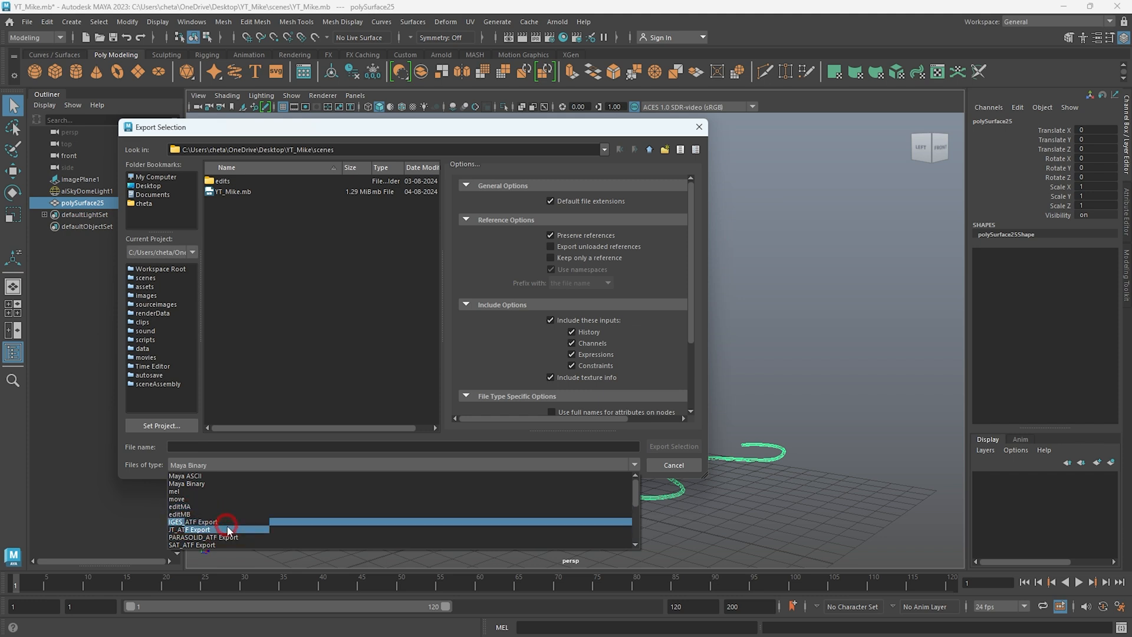
{"action": "scroll", "coordinate": [349, 532], "scroll_direction": "down", "scroll_amount": 1}
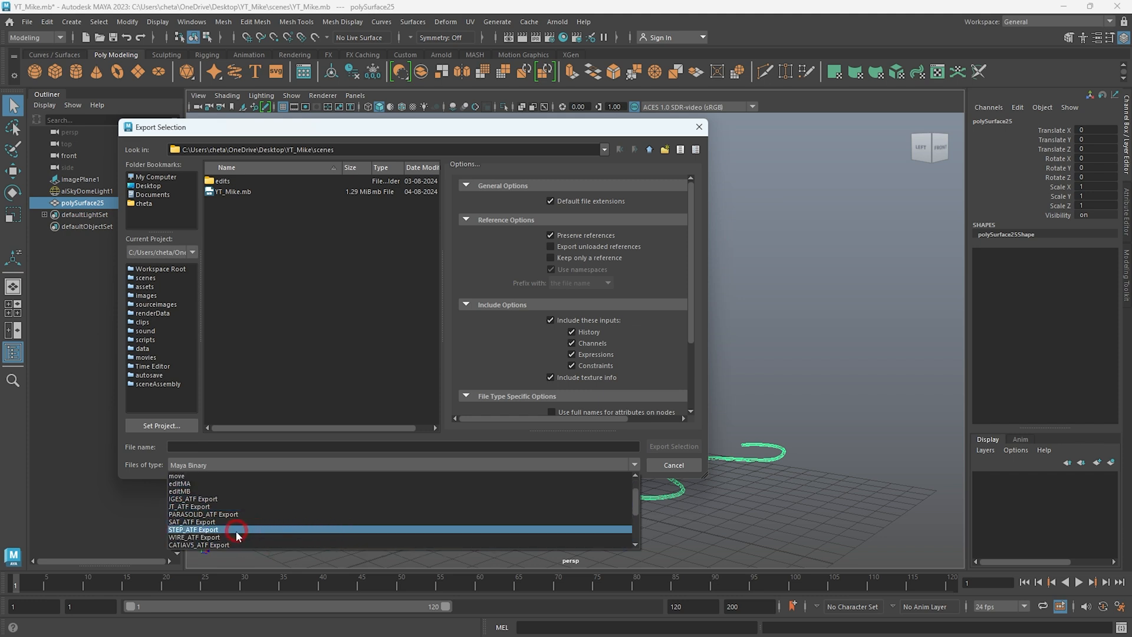
{"action": "scroll", "coordinate": [236, 531], "scroll_direction": "down", "scroll_amount": 2}
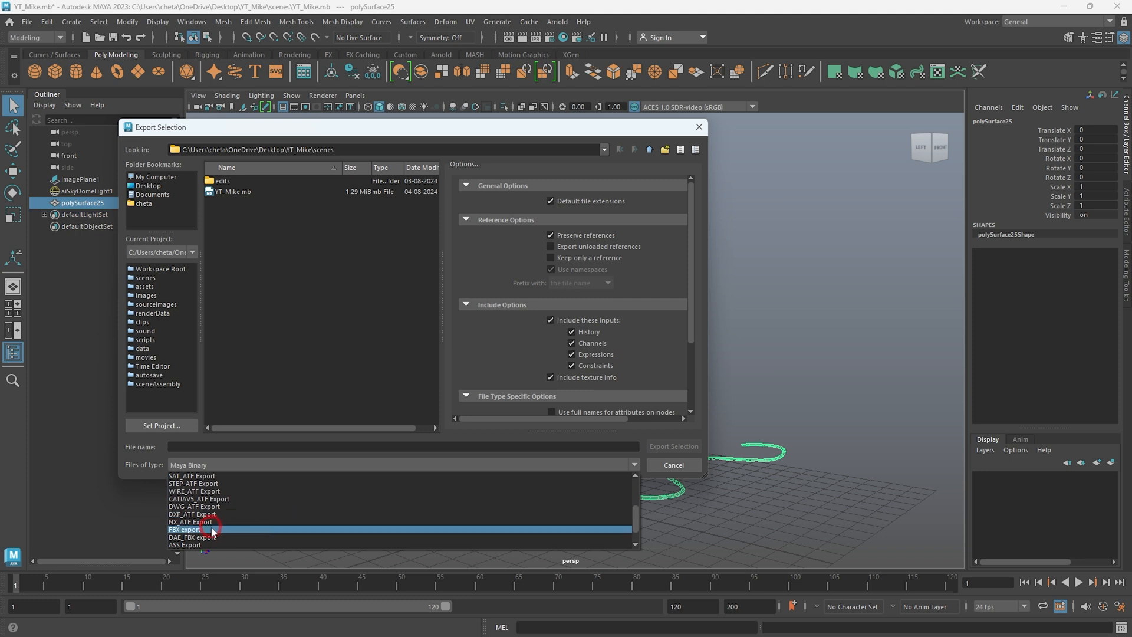
{"action": "left_click", "coordinate": [211, 530]}
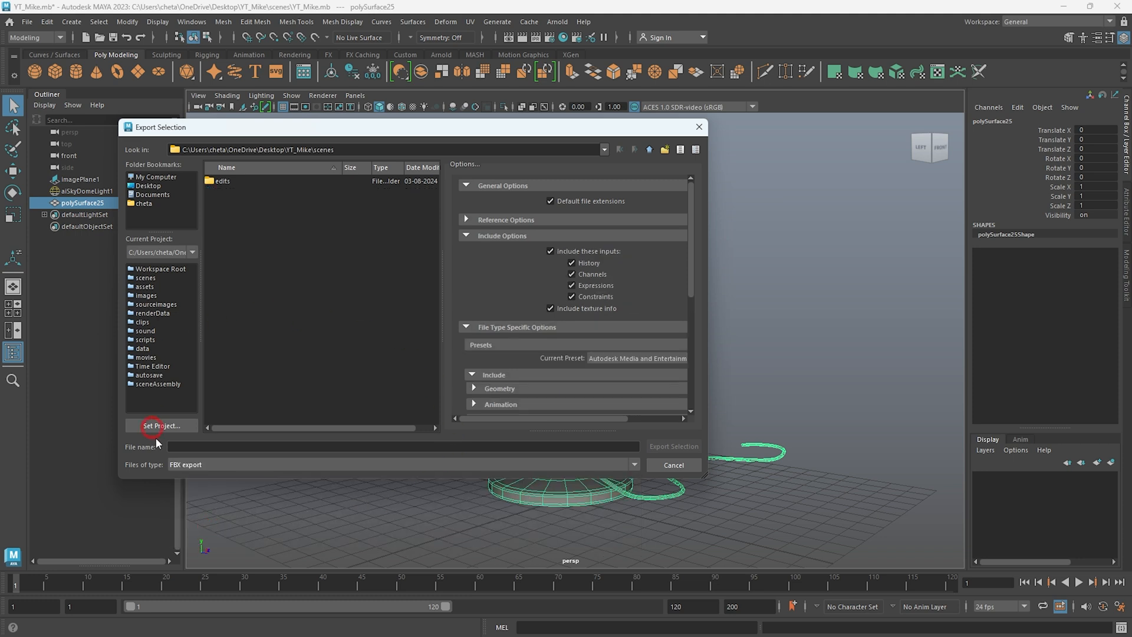
Name the export file YT_Mike and export the selected mesh to the project's scenes folder
{"action": "left_click", "coordinate": [197, 446]}
{"action": "type", "text": "YT Mike"}
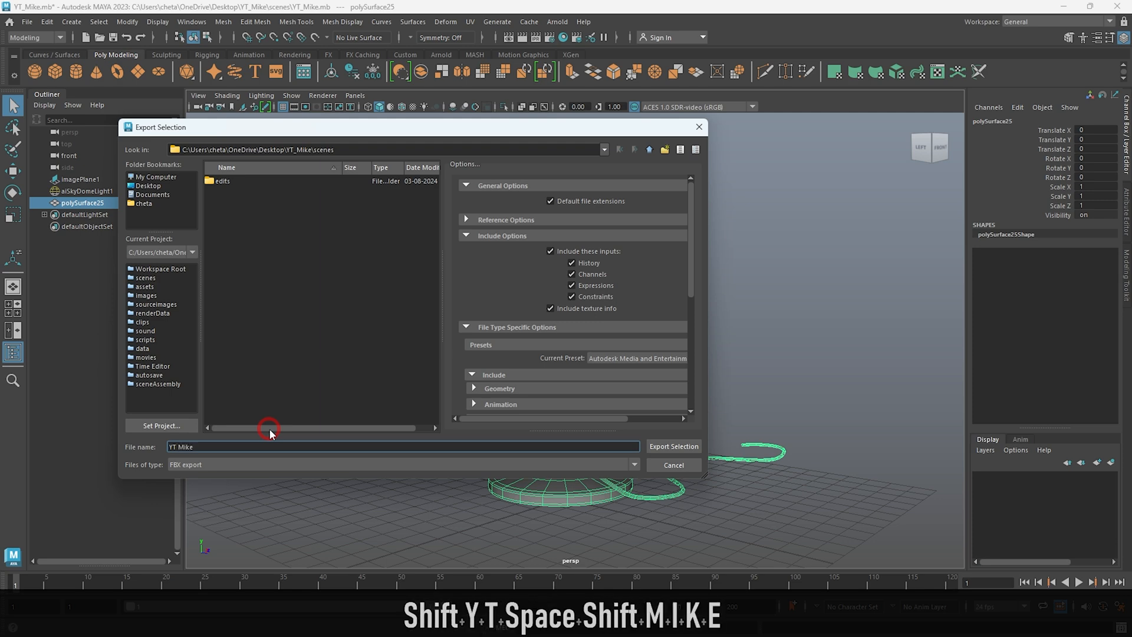
{"action": "key", "text": "Left"}
{"action": "key", "text": "Left"}
{"action": "key", "text": "Left"}
{"action": "key", "text": "Left"}
{"action": "key", "text": "Left"}
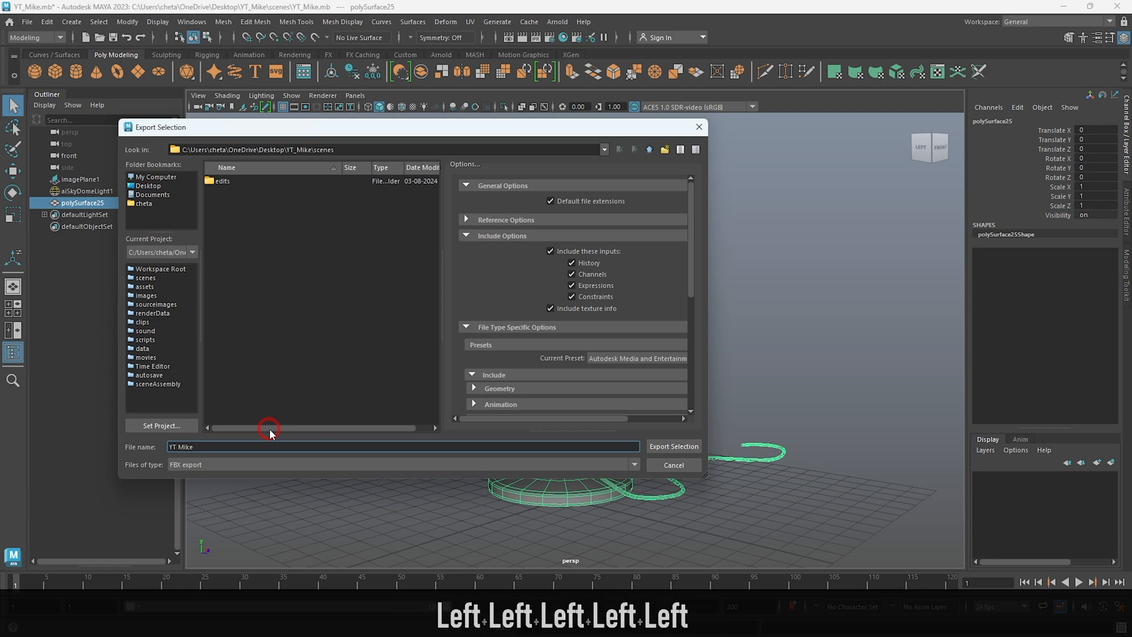
{"action": "key", "text": "Right"}
{"action": "key", "text": "shift+BackSpace"}
{"action": "type", "text": "-"}
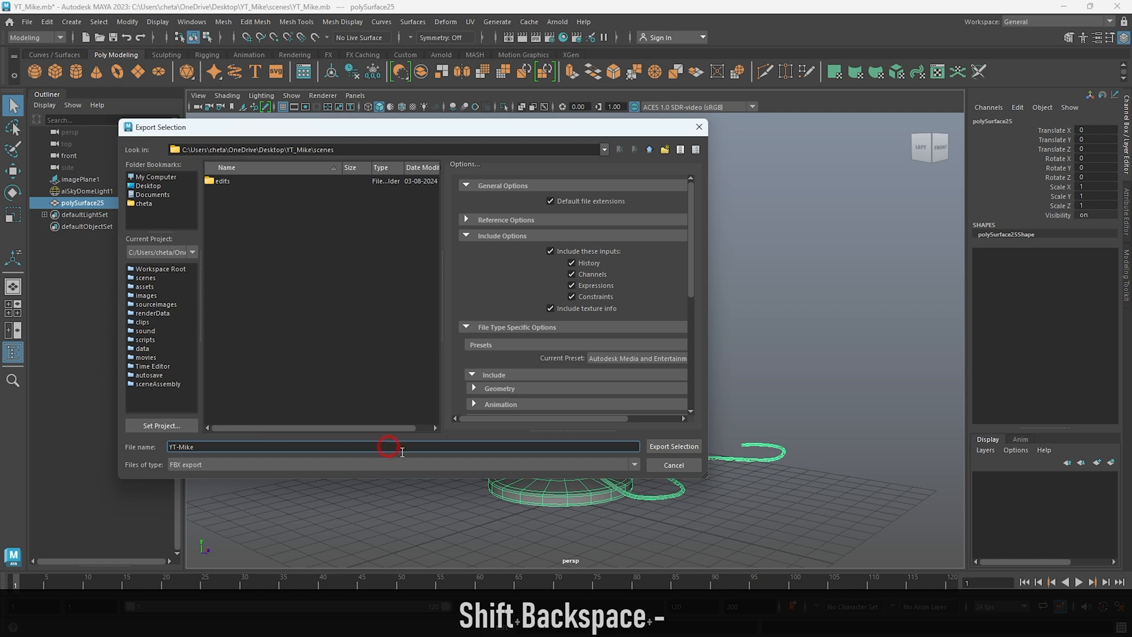
{"action": "key", "text": "BackSpace"}
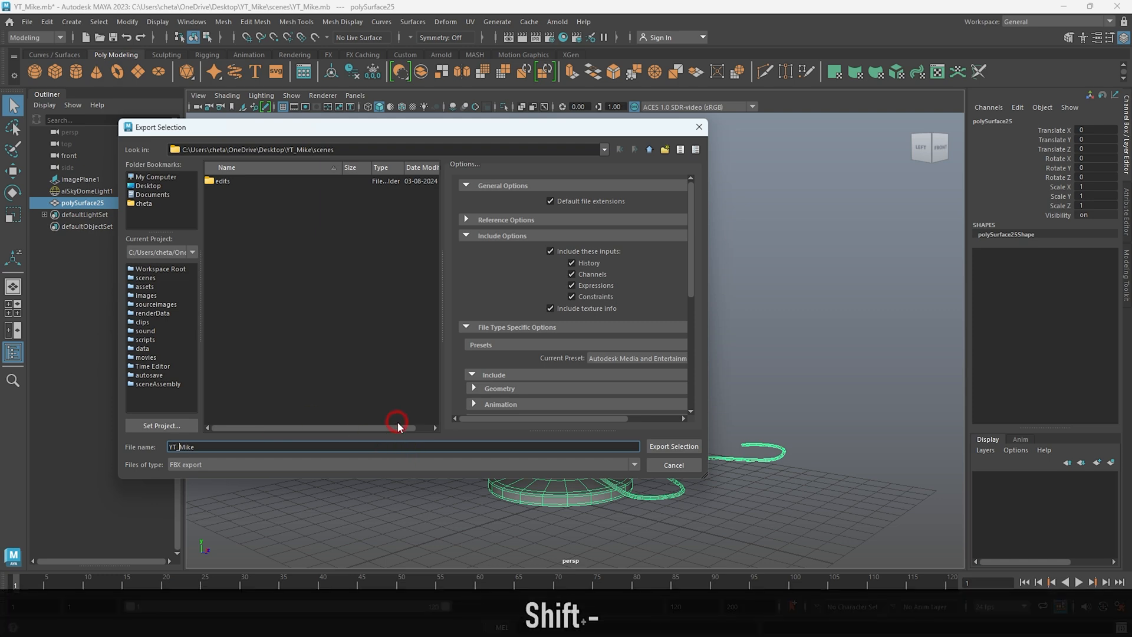
{"action": "left_click", "coordinate": [670, 447]}
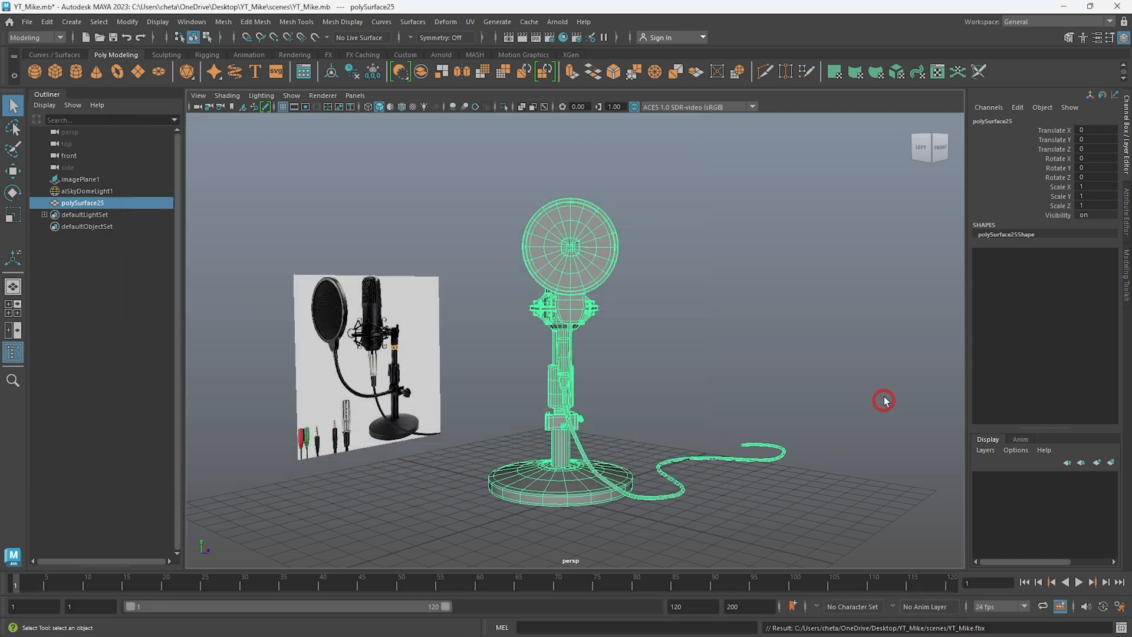
Minimize Maya to the desktop and open the Windows system settings
{"action": "left_click", "coordinate": [1064, 7]}
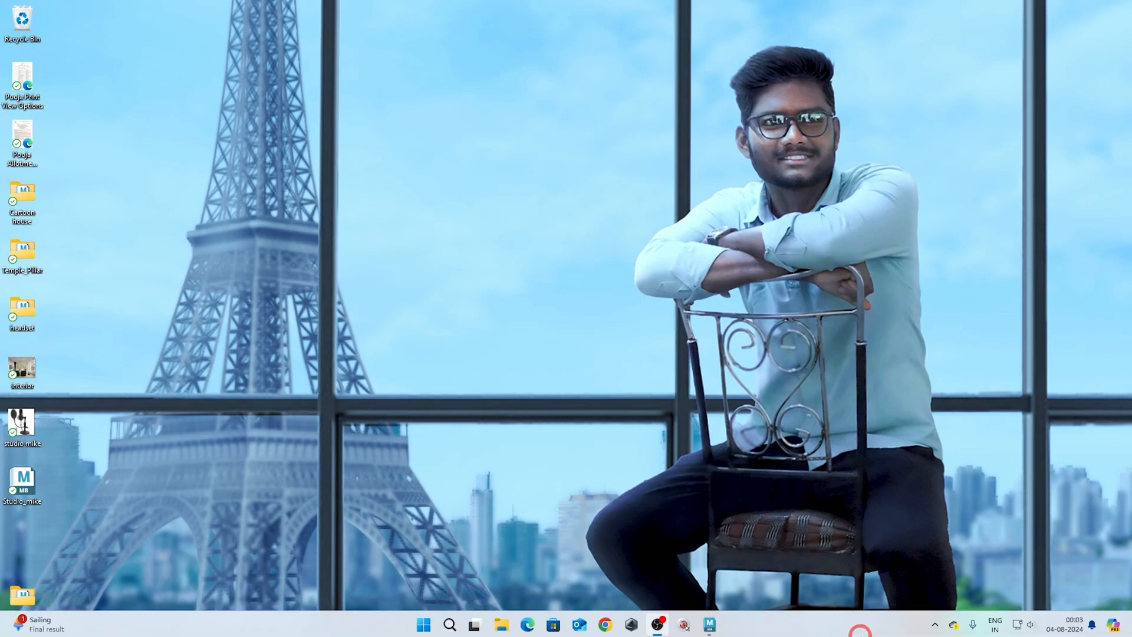
{"action": "left_click", "coordinate": [1010, 623]}
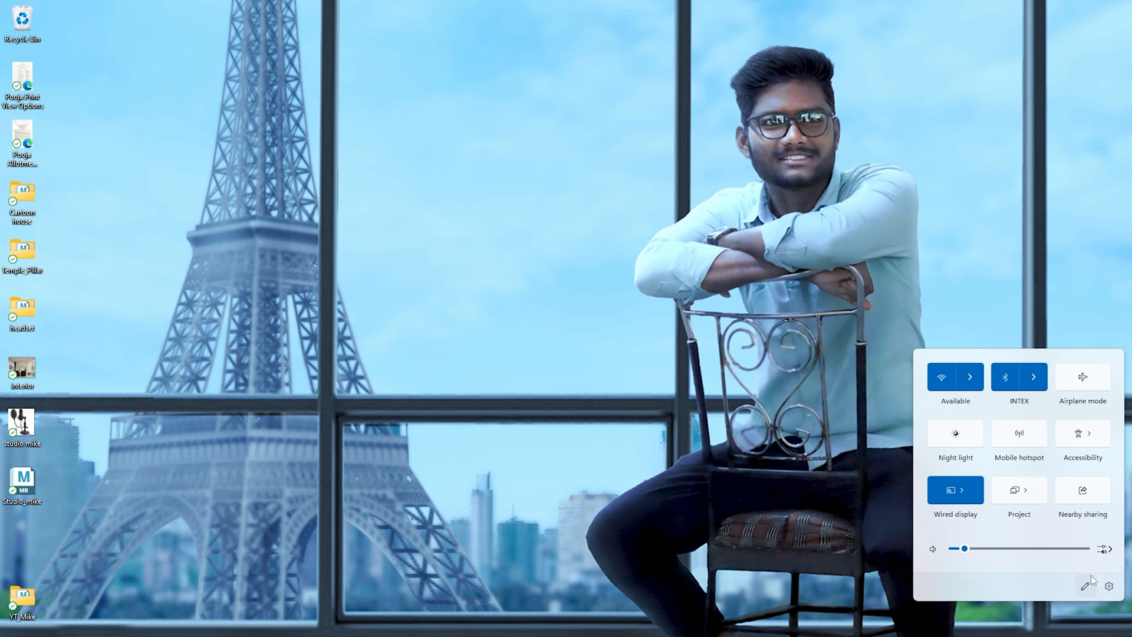
{"action": "left_click", "coordinate": [1109, 586]}
{"action": "left_click_drag", "start_coordinate": [472, 39], "coordinate": [1131, 109]}
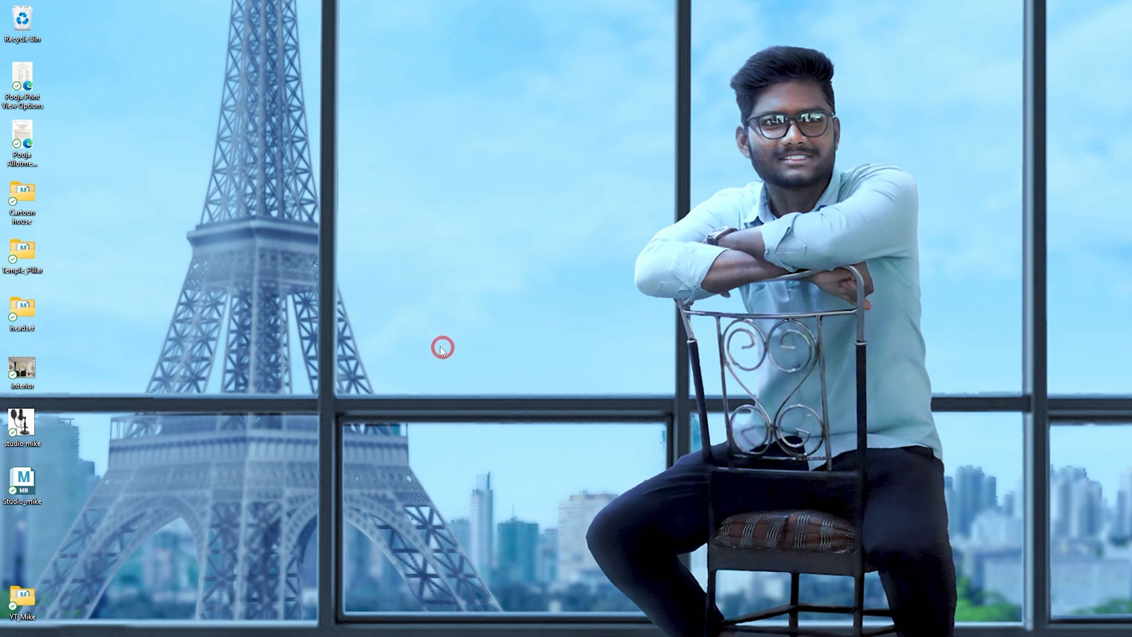
Search for Adobe Substance 3D Painter in Windows and launch it
{"action": "key", "text": "super"}
{"action": "type", "text": "sub"}
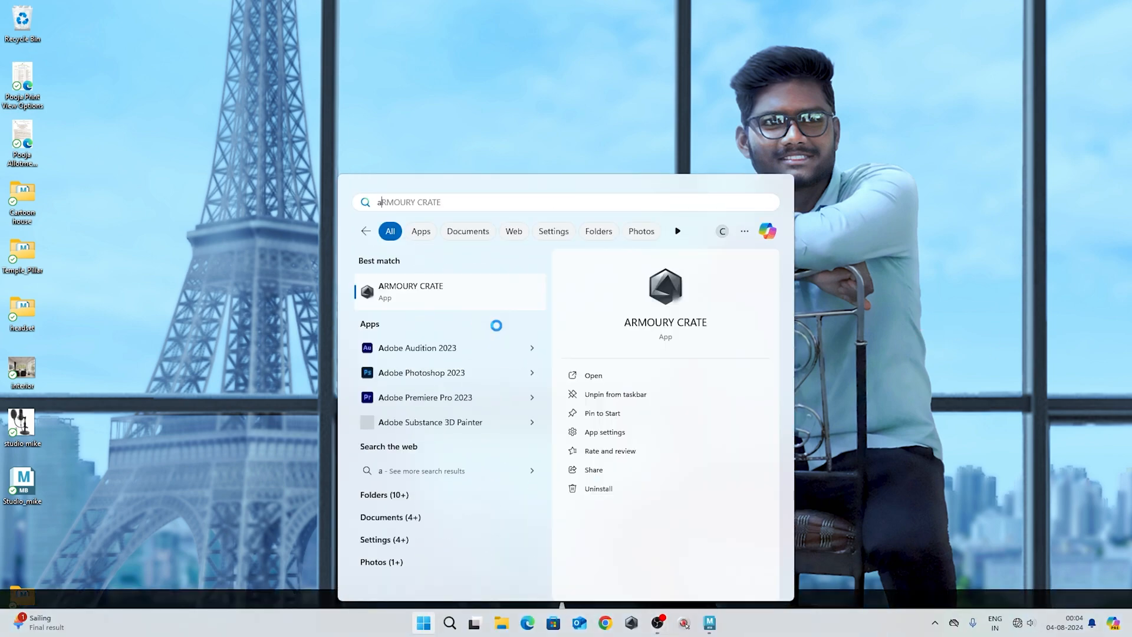
{"action": "left_click", "coordinate": [592, 375]}
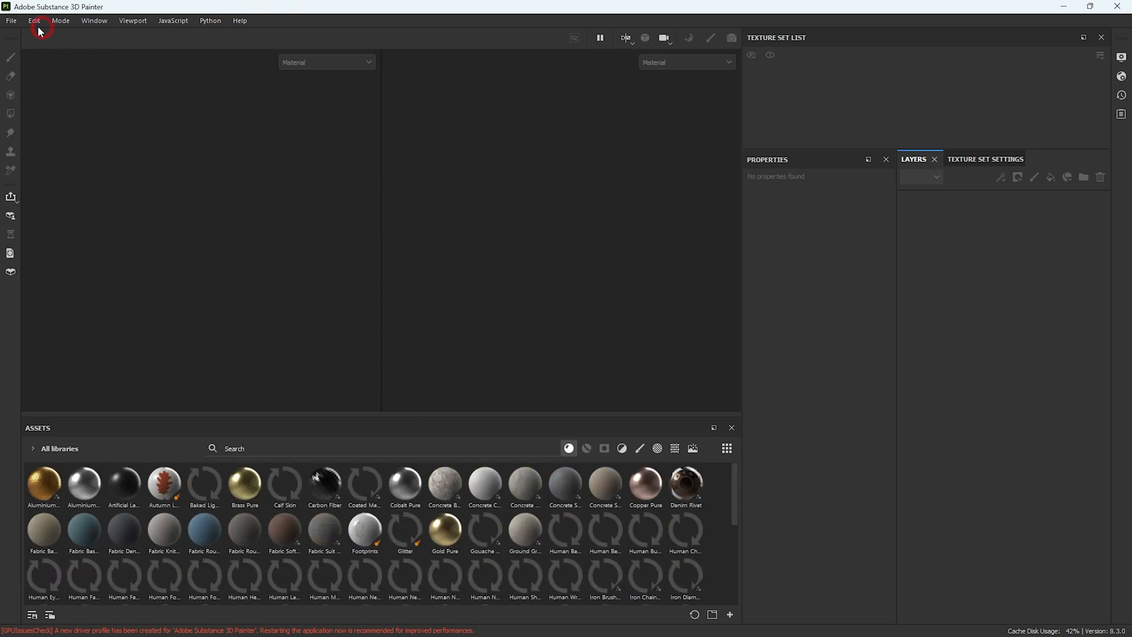
Start a new project with the template ASM - PBR Metallic Roughness (starter_assets)
{"action": "left_click", "coordinate": [11, 21]}
{"action": "left_click", "coordinate": [24, 33]}
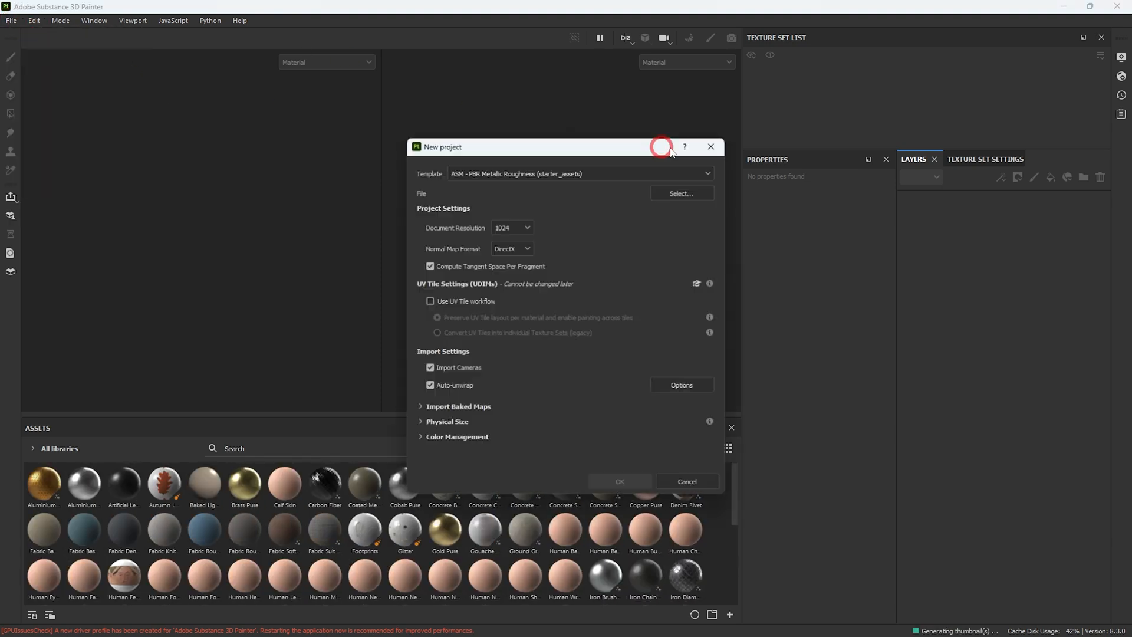
{"action": "left_click", "coordinate": [700, 171]}
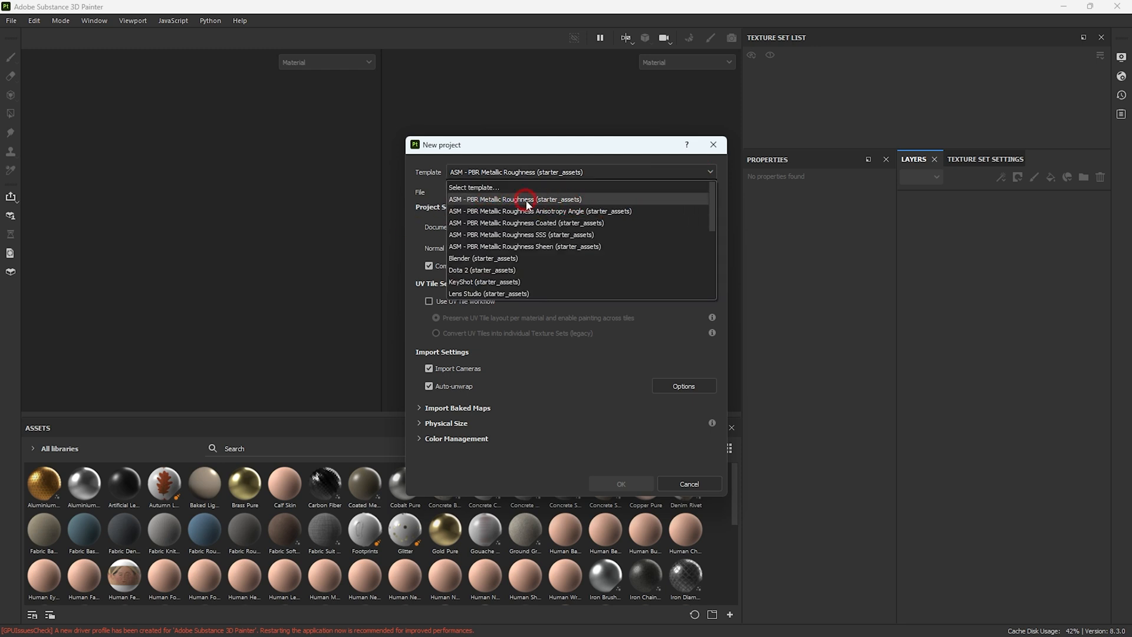
{"action": "left_click", "coordinate": [562, 200]}
Load YT_Mike.fbx from the scenes folder of the desktop's YT_Mike project as the new project's mesh file
{"action": "left_click", "coordinate": [684, 192]}
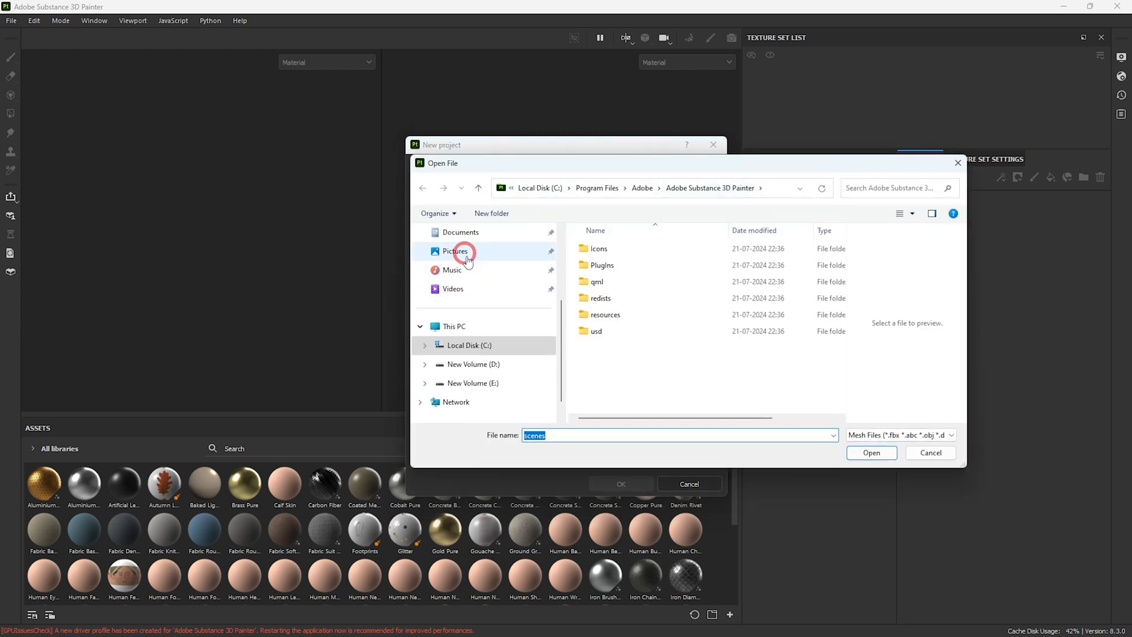
{"action": "scroll", "coordinate": [496, 308], "scroll_direction": "up", "scroll_amount": 2}
{"action": "left_click", "coordinate": [496, 308]}
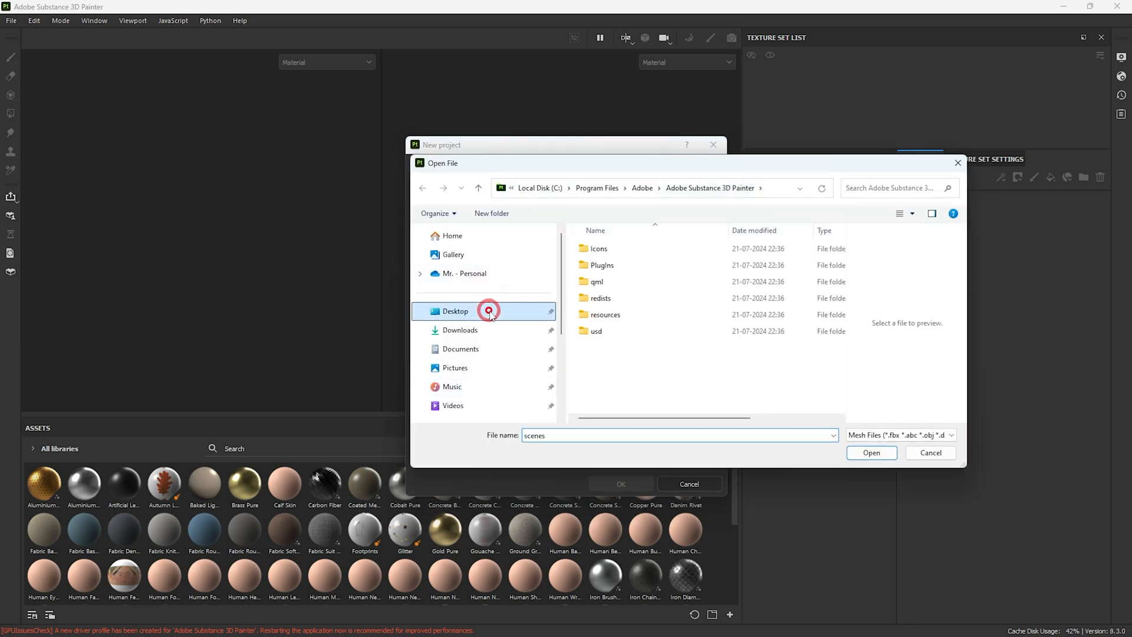
{"action": "double_click", "coordinate": [619, 305]}
{"action": "scroll", "coordinate": [705, 292], "scroll_direction": "down", "scroll_amount": 2}
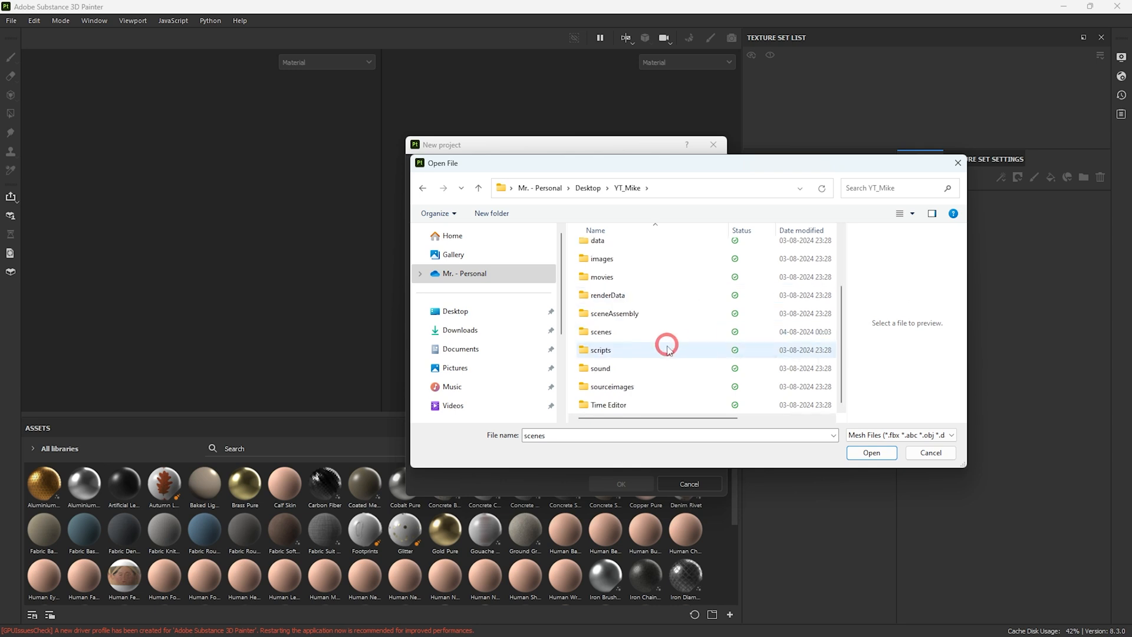
{"action": "double_click", "coordinate": [614, 335]}
{"action": "left_click", "coordinate": [614, 273]}
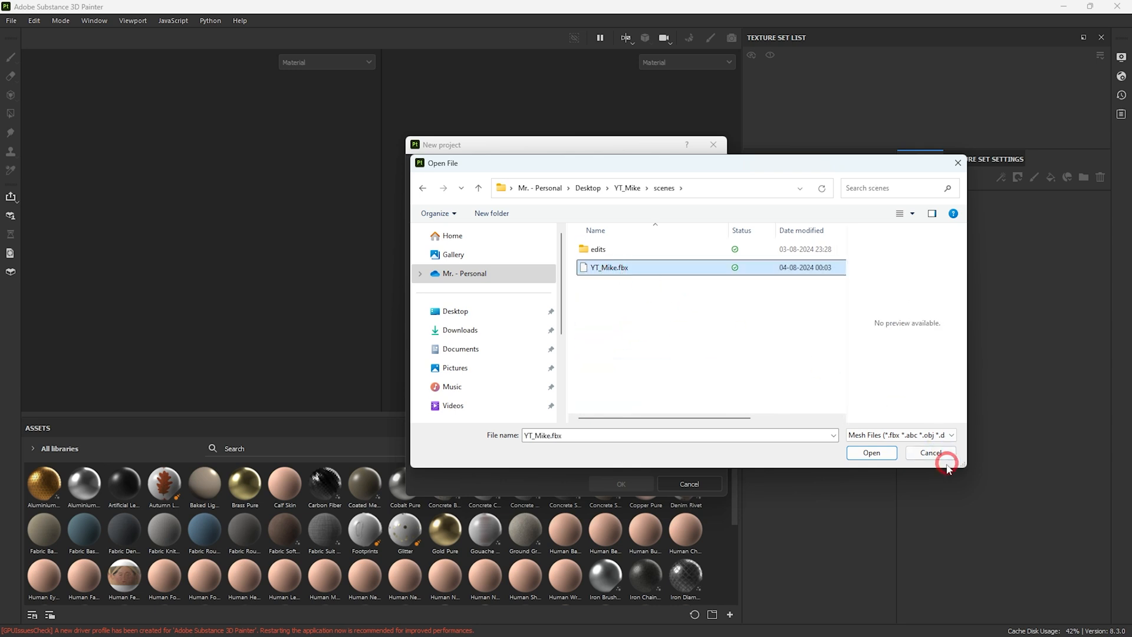
{"action": "left_click", "coordinate": [875, 453]}
Choose the document resolution, trying 2048 and 4096, and create the project
{"action": "left_click", "coordinate": [511, 226]}
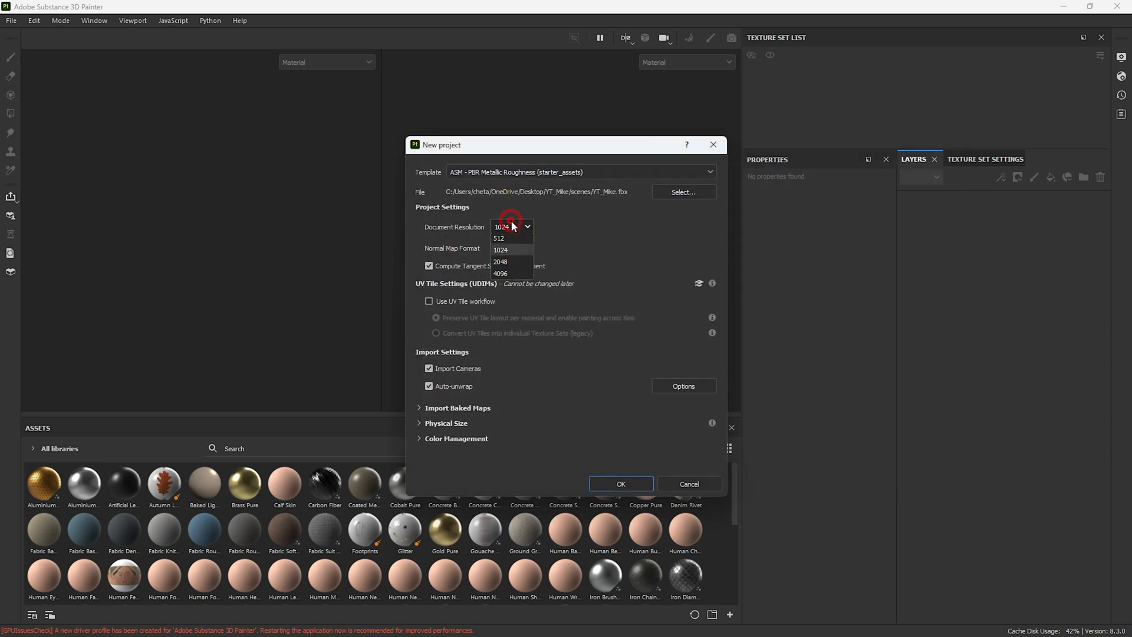
{"action": "left_click", "coordinate": [511, 288]}
{"action": "left_click", "coordinate": [512, 226]}
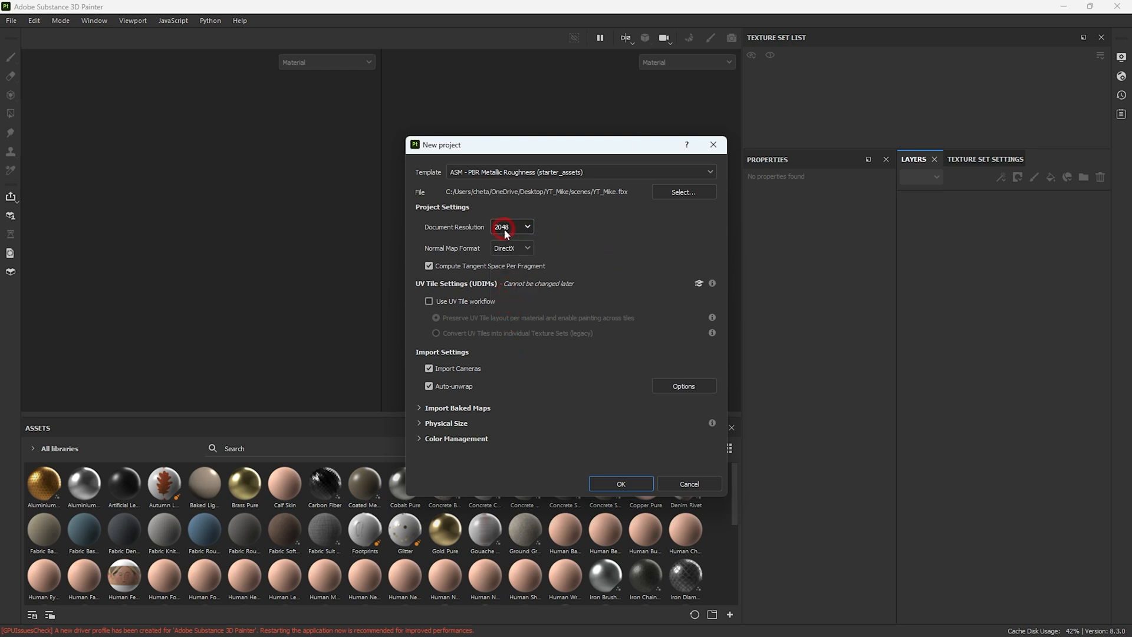
{"action": "left_click", "coordinate": [502, 304]}
{"action": "left_click", "coordinate": [519, 228]}
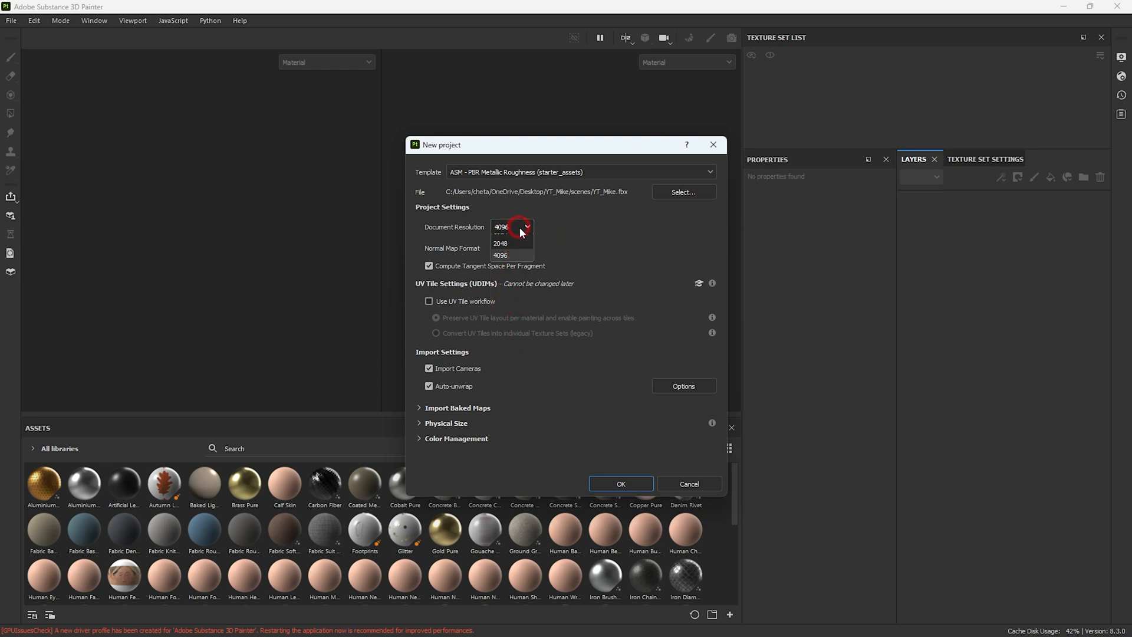
{"action": "left_click", "coordinate": [513, 289]}
{"action": "left_click", "coordinate": [630, 483]}
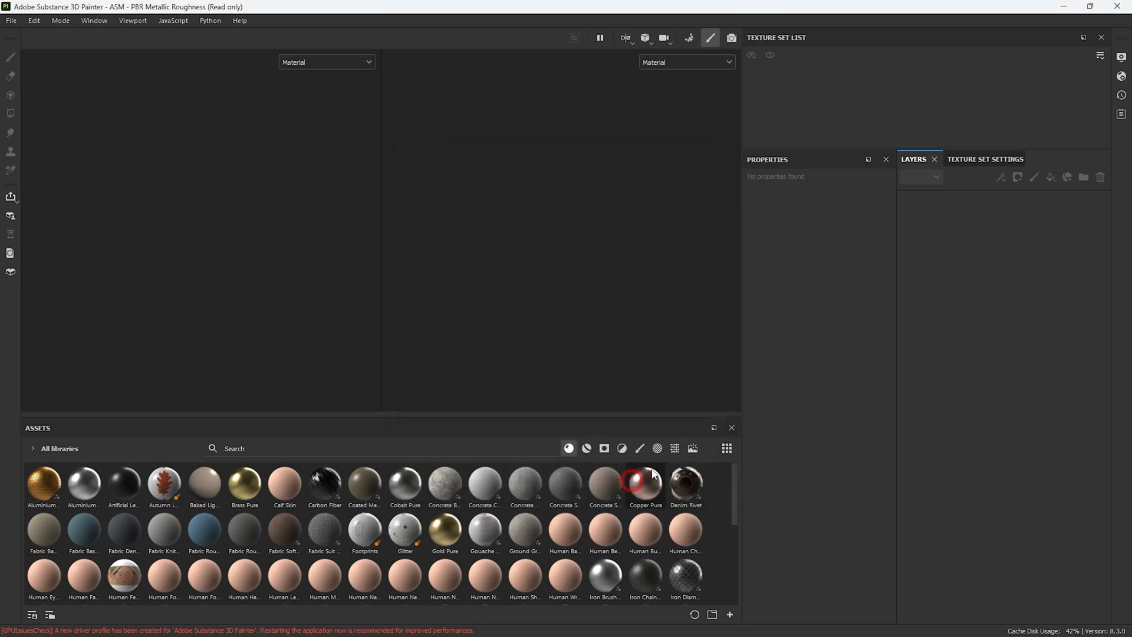
Inspect the imported microphone model from several angles in the 3D view and its UV shells in the 2D view
{"action": "mouse_move", "coordinate": [284, 285]}
{"action": "left_mouse_down", "text": "alt"}
{"action": "mouse_move", "coordinate": [220, 256]}
{"action": "mouse_move", "coordinate": [330, 277]}
{"action": "left_mouse_up", "text": "alt"}
{"action": "middle_click_drag", "start_coordinate": [578, 347], "coordinate": [577, 225], "text": "alt"}
{"action": "right_click_drag", "start_coordinate": [577, 225], "coordinate": [725, 478], "text": "alt"}
{"action": "middle_click_drag", "start_coordinate": [394, 281], "coordinate": [647, 266], "text": "alt"}
{"action": "right_click_drag", "start_coordinate": [570, 265], "coordinate": [665, 419], "text": "alt"}
{"action": "middle_click_drag", "start_coordinate": [664, 118], "coordinate": [366, 543], "text": "alt"}
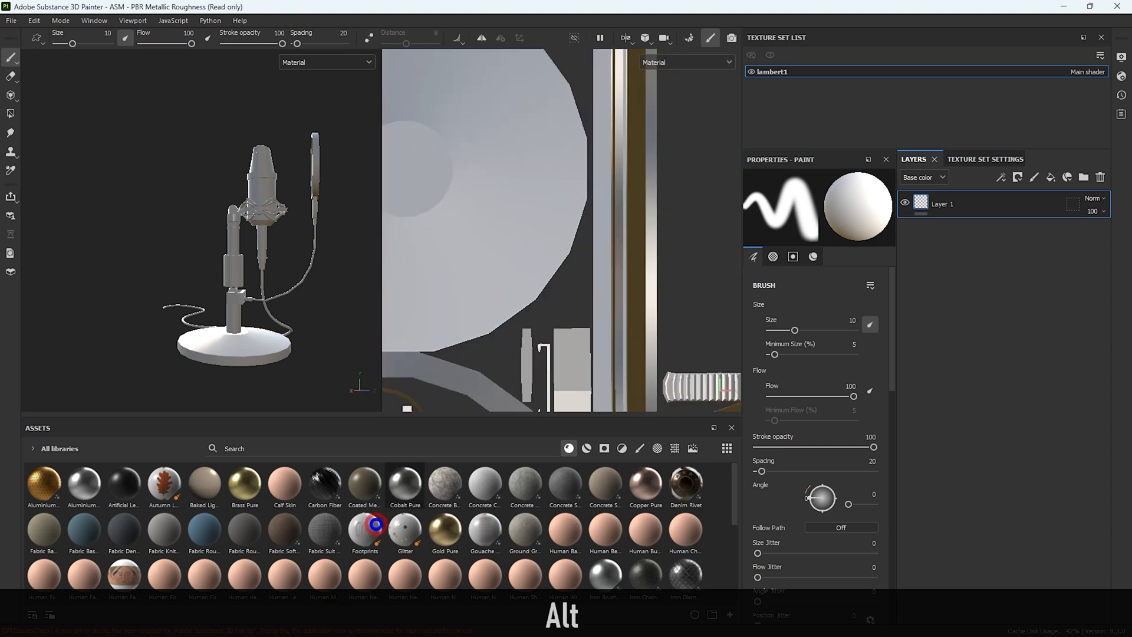
{"action": "middle_click_drag", "start_coordinate": [571, 88], "coordinate": [590, 354], "text": "alt"}
{"action": "right_click_drag", "start_coordinate": [590, 354], "coordinate": [575, 224], "text": "alt"}
{"action": "left_click_drag", "start_coordinate": [575, 224], "coordinate": [568, 270], "text": "alt"}
{"action": "left_click_drag", "start_coordinate": [202, 338], "coordinate": [43, 327], "text": "alt"}
{"action": "middle_click_drag", "start_coordinate": [295, 303], "coordinate": [220, 301], "text": "alt"}
{"action": "left_click_drag", "start_coordinate": [221, 302], "coordinate": [217, 305], "text": "alt"}
{"action": "middle_click_drag", "start_coordinate": [217, 304], "coordinate": [255, 358], "text": "alt"}
{"action": "right_click_drag", "start_coordinate": [401, 311], "coordinate": [313, 278], "text": "alt"}
{"action": "middle_click_drag", "start_coordinate": [263, 301], "coordinate": [285, 260], "text": "alt"}
{"action": "right_click_drag", "start_coordinate": [285, 260], "coordinate": [203, 236], "text": "alt"}
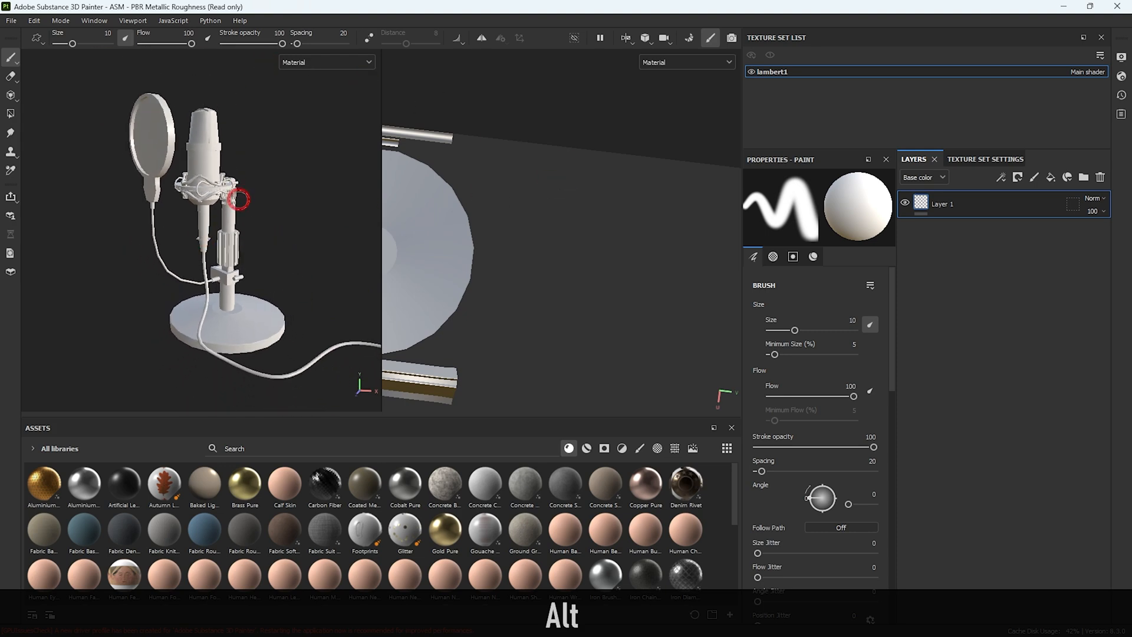
Enter mesh map baking mode and set the output size to 2048 and the dilation width to 128
{"action": "left_click", "coordinate": [60, 21]}
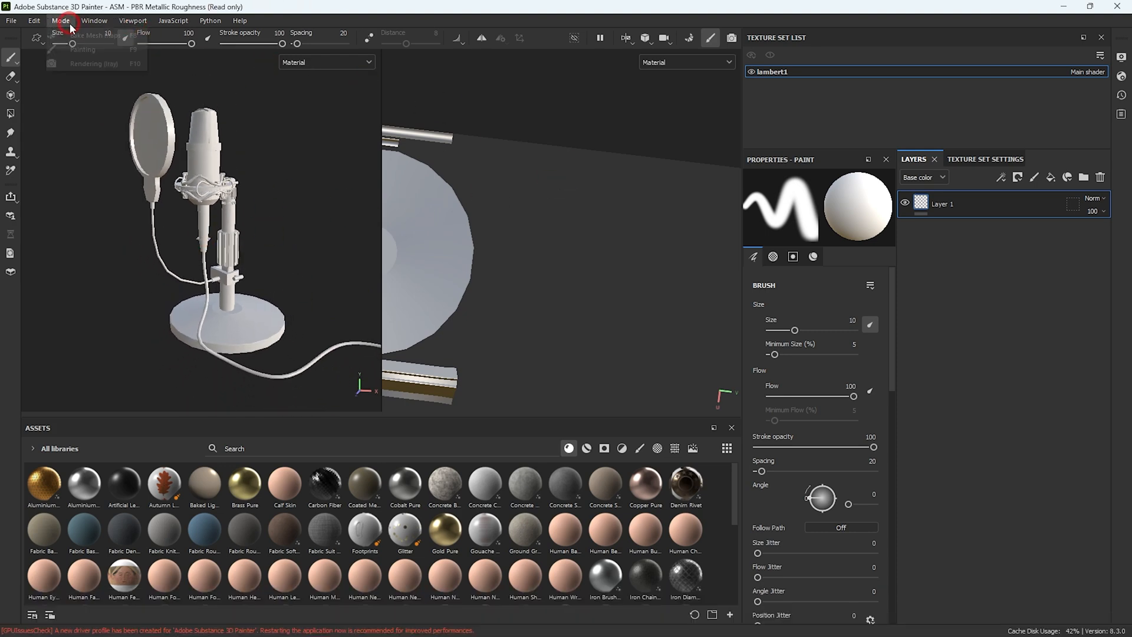
{"action": "left_click", "coordinate": [89, 36]}
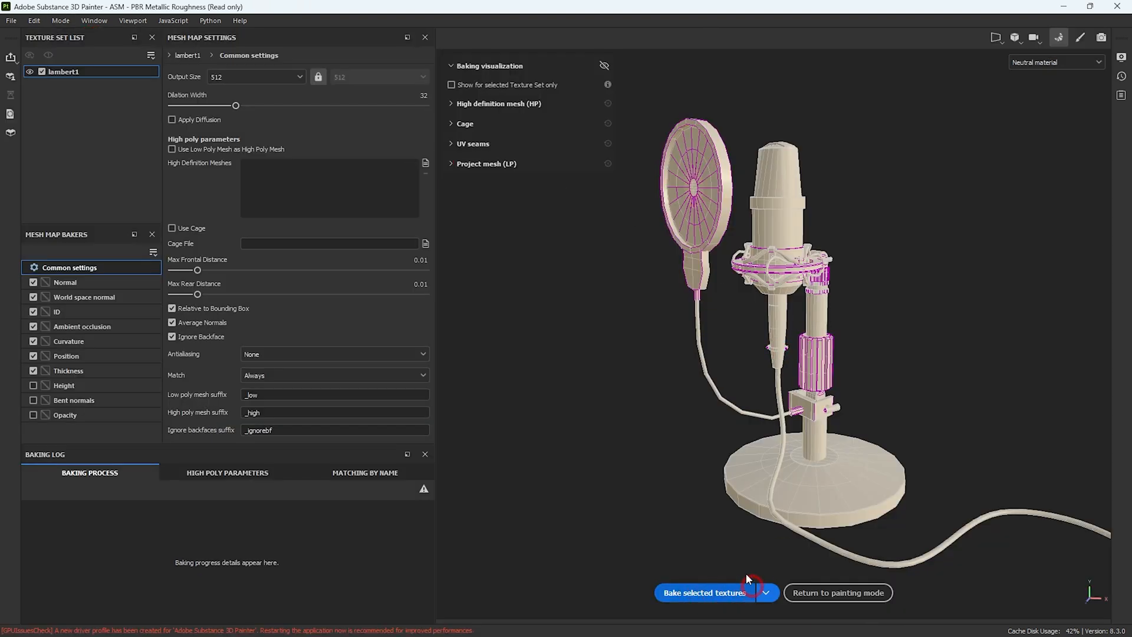
{"action": "left_click", "coordinate": [254, 78]}
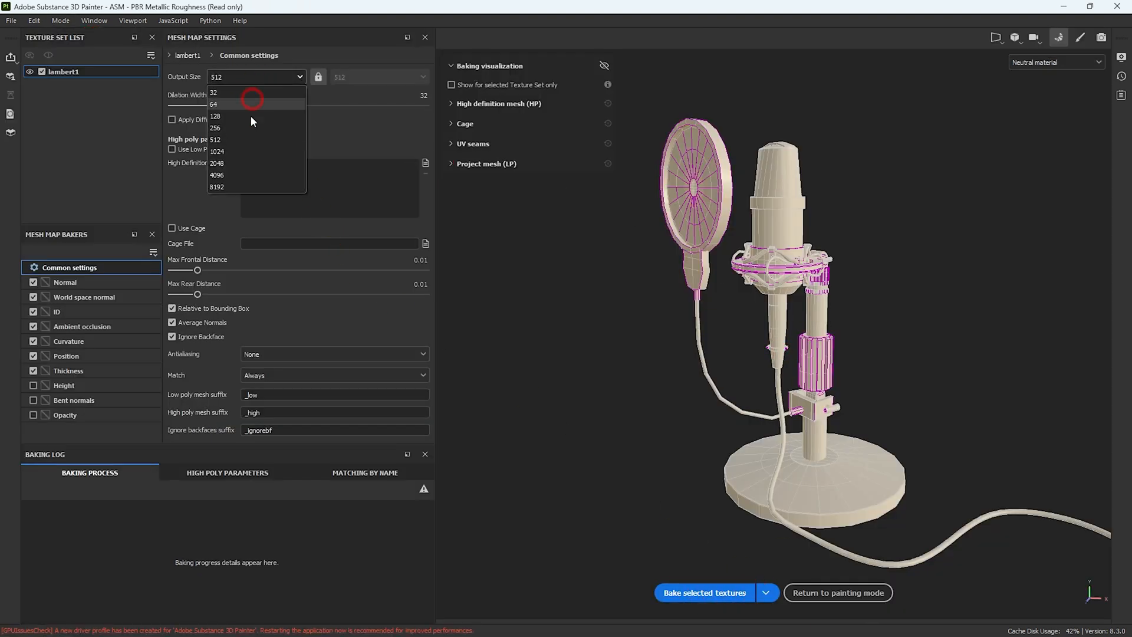
{"action": "left_click", "coordinate": [218, 163]}
{"action": "left_click_drag", "start_coordinate": [234, 107], "coordinate": [399, 107]}
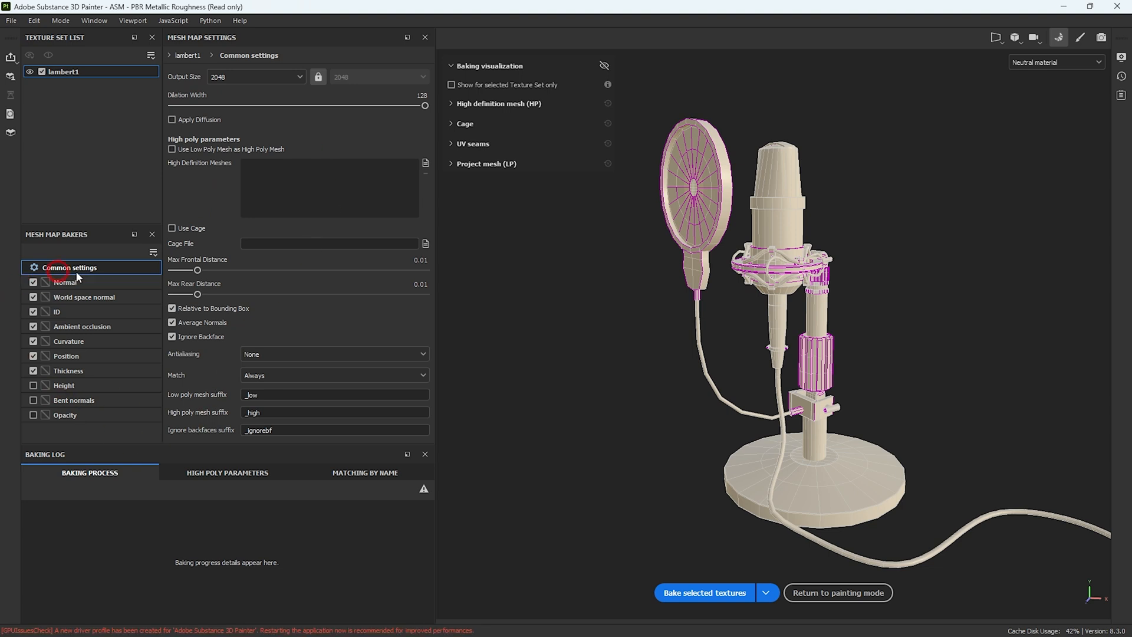
Choose the bake scope for the lambert1 texture set and bake its mesh maps
{"action": "left_click", "coordinate": [766, 593]}
{"action": "left_click", "coordinate": [746, 623]}
{"action": "left_click", "coordinate": [686, 594]}
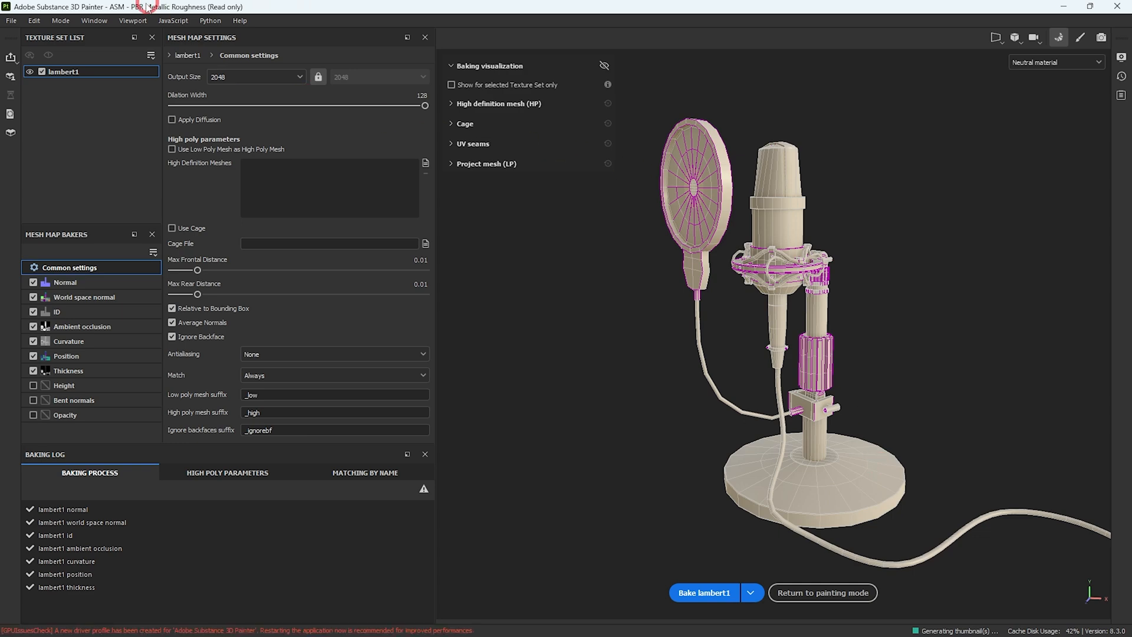
Return to painting mode and inspect the baked microphone and pop filter from several angles in the 3D view
{"action": "left_click", "coordinate": [68, 25]}
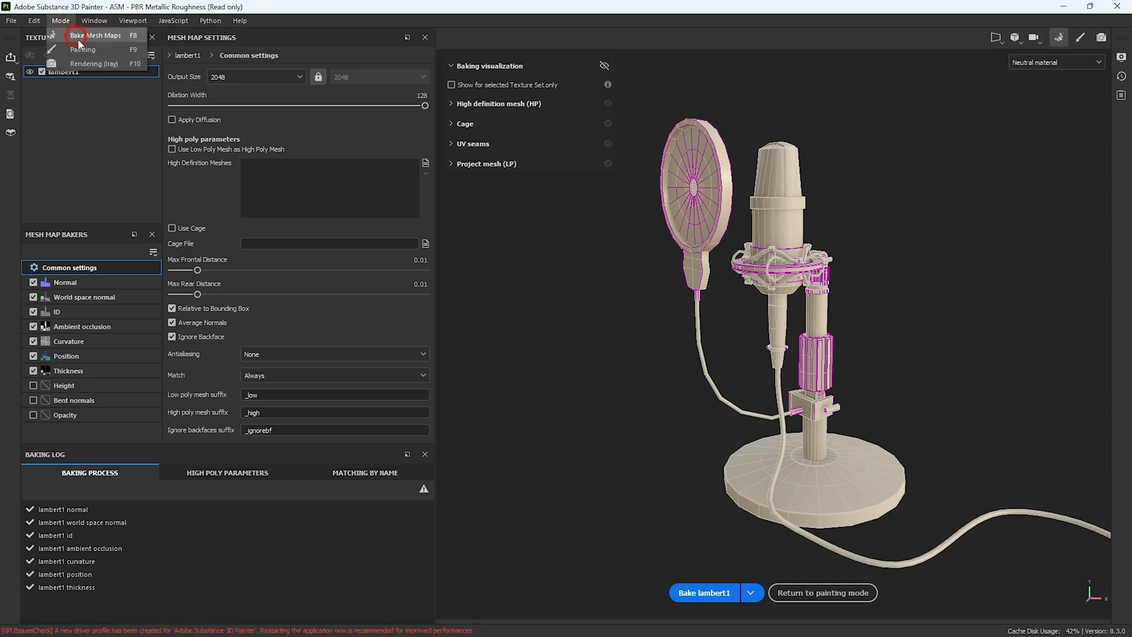
{"action": "left_click", "coordinate": [79, 49]}
{"action": "left_click_drag", "start_coordinate": [227, 269], "coordinate": [5, 247], "text": "alt"}
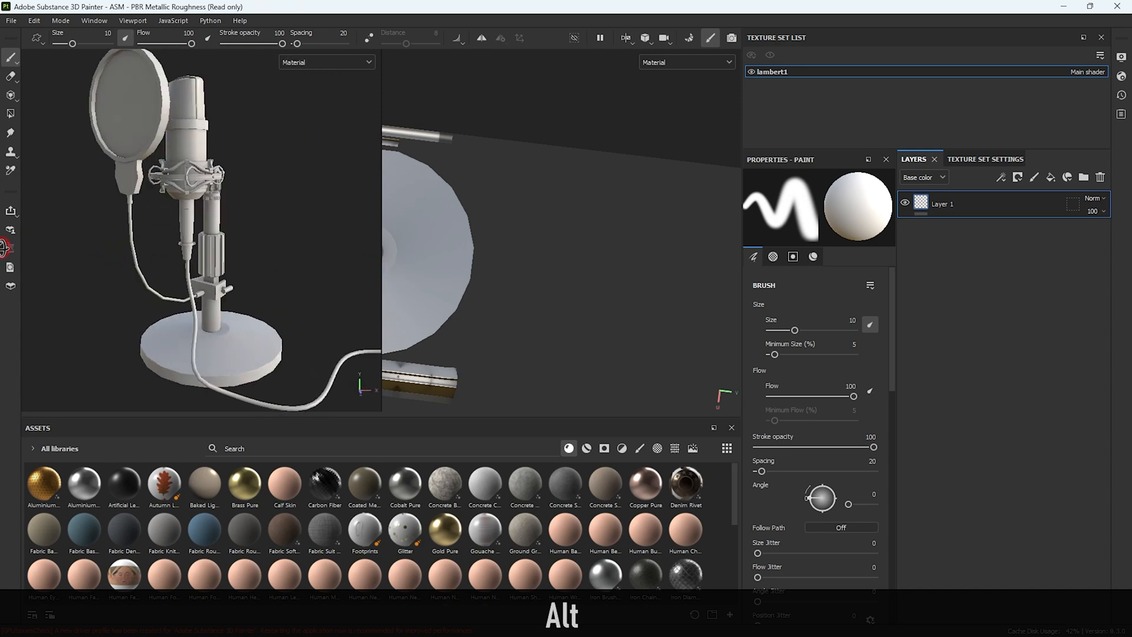
{"action": "mouse_move", "coordinate": [308, 248]}
{"action": "left_mouse_down", "text": "alt"}
{"action": "mouse_move", "coordinate": [177, 240]}
{"action": "mouse_move", "coordinate": [258, 244]}
{"action": "mouse_move", "coordinate": [324, 270]}
{"action": "mouse_move", "coordinate": [287, 278]}
{"action": "mouse_move", "coordinate": [277, 274]}
{"action": "mouse_move", "coordinate": [313, 243]}
{"action": "left_mouse_up", "text": "alt"}
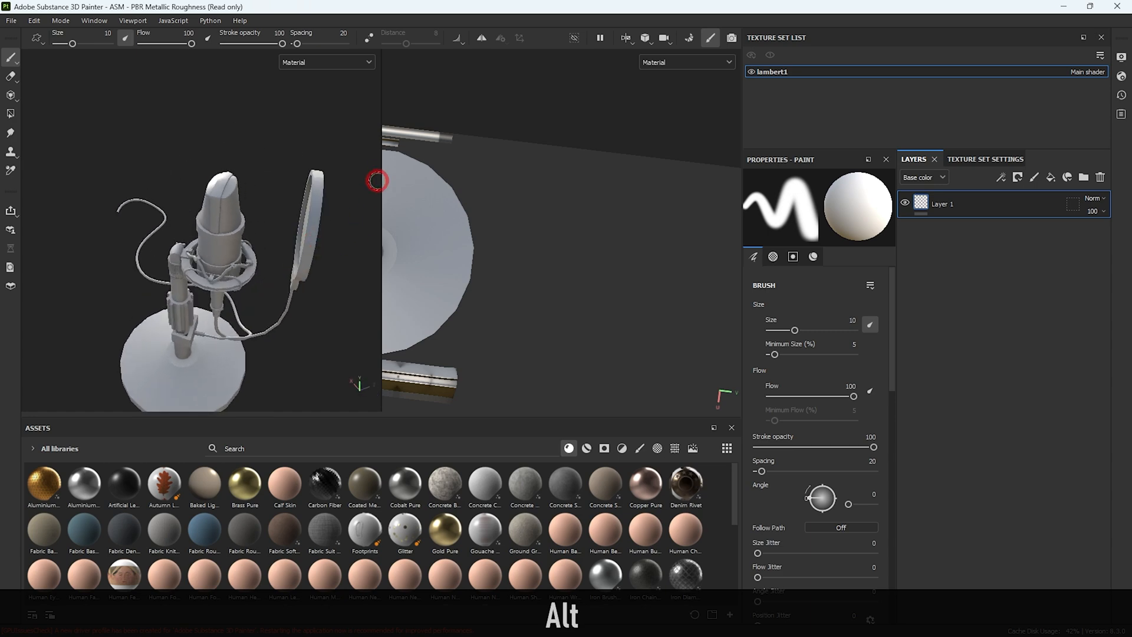
{"action": "left_click_drag", "start_coordinate": [273, 211], "coordinate": [114, 258], "text": "alt"}
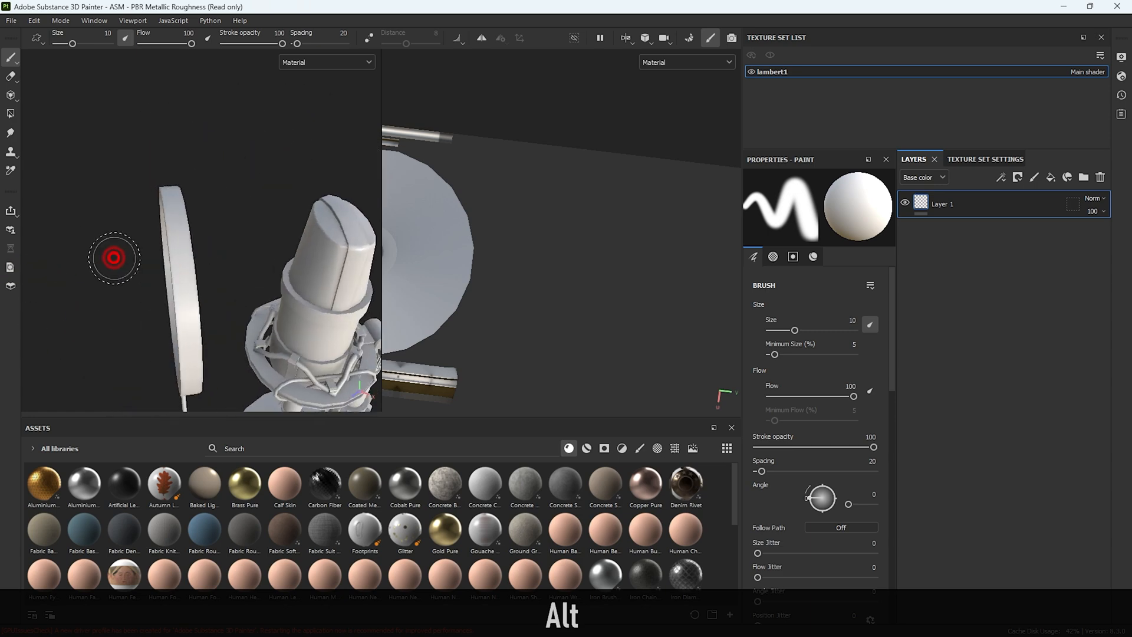
{"action": "left_click_drag", "start_coordinate": [289, 260], "coordinate": [291, 241], "text": "alt"}
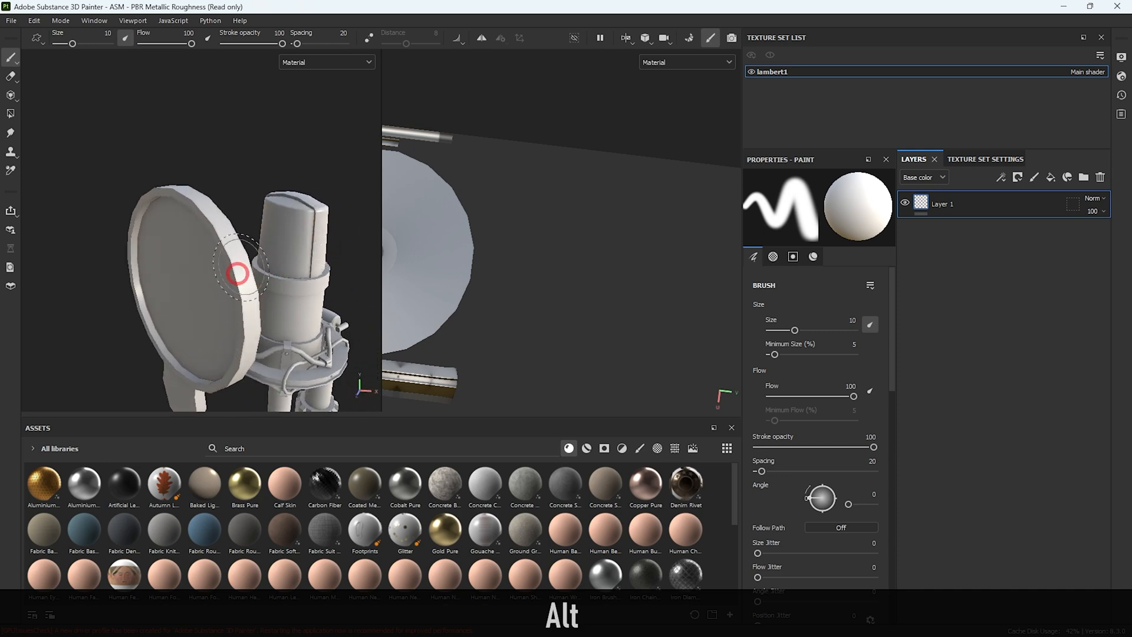
{"action": "left_click_drag", "start_coordinate": [279, 346], "coordinate": [269, 330], "text": "alt"}
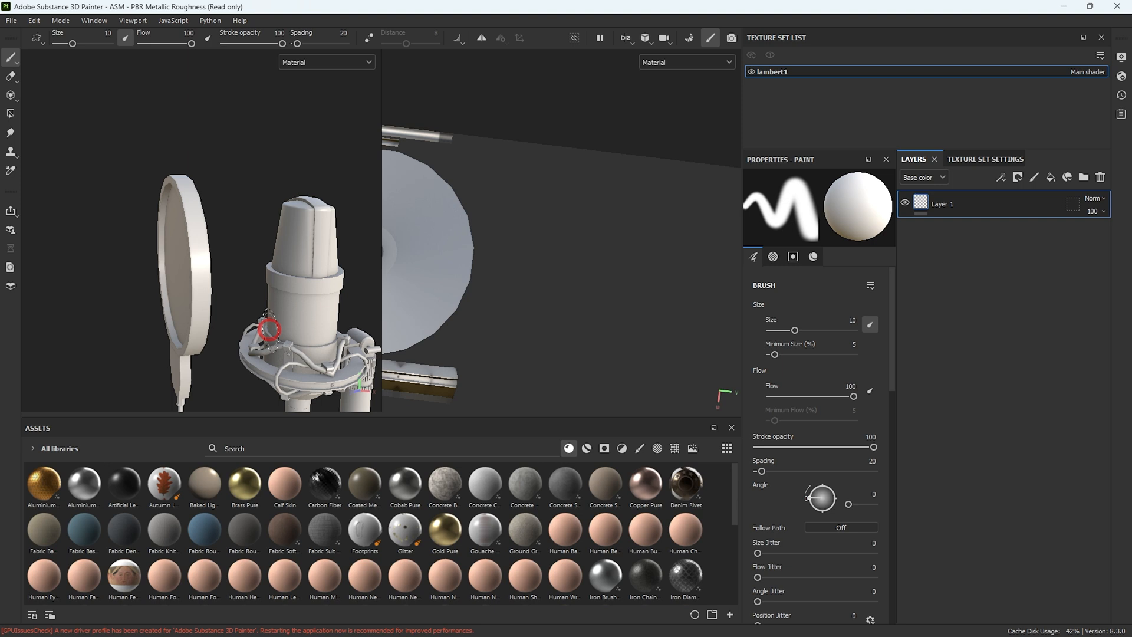
{"action": "left_click_drag", "start_coordinate": [269, 330], "coordinate": [206, 281], "text": "alt"}
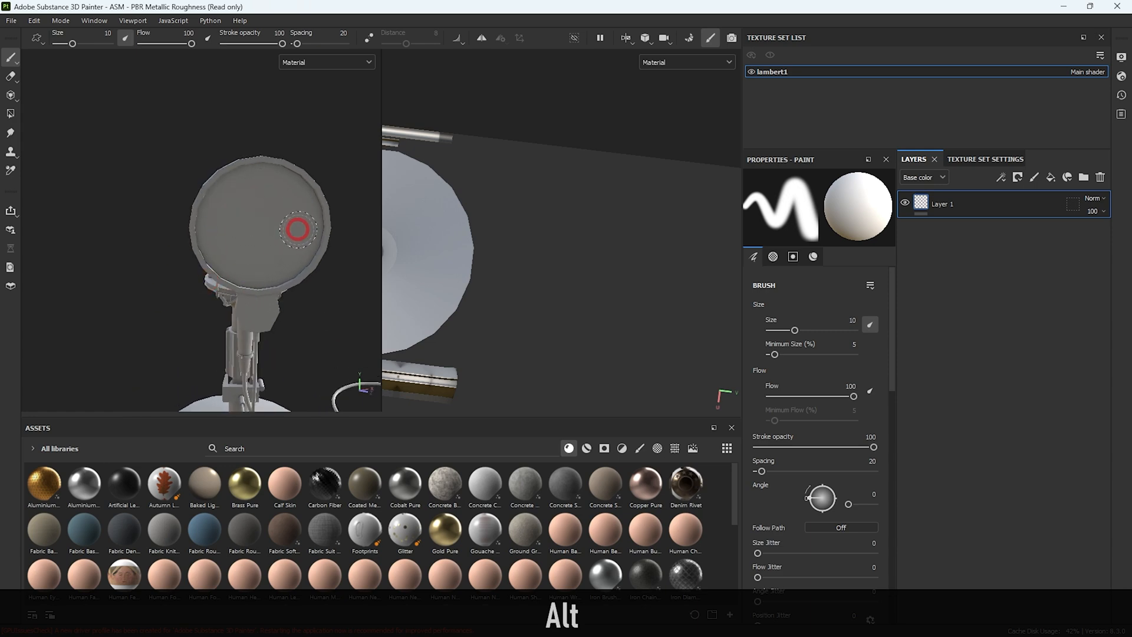
{"action": "left_click_drag", "start_coordinate": [278, 217], "coordinate": [230, 266], "text": "alt"}
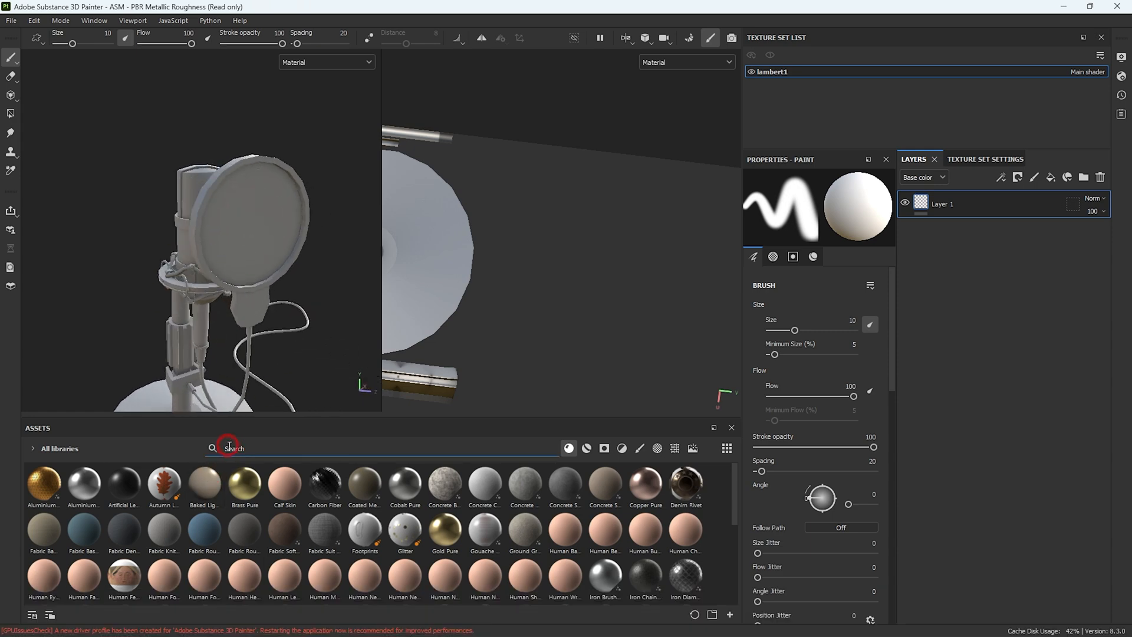
Search the material library for "fab" and apply the Fabric Suit Vintage material to the model as a fill layer
{"action": "type", "text": "leath"}
{"action": "key", "text": "BackSpace"}
{"action": "key", "text": "BackSpace"}
{"action": "key", "text": "BackSpace"}
{"action": "key", "text": "BackSpace"}
{"action": "key", "text": "BackSpace"}
{"action": "type", "text": "fab"}
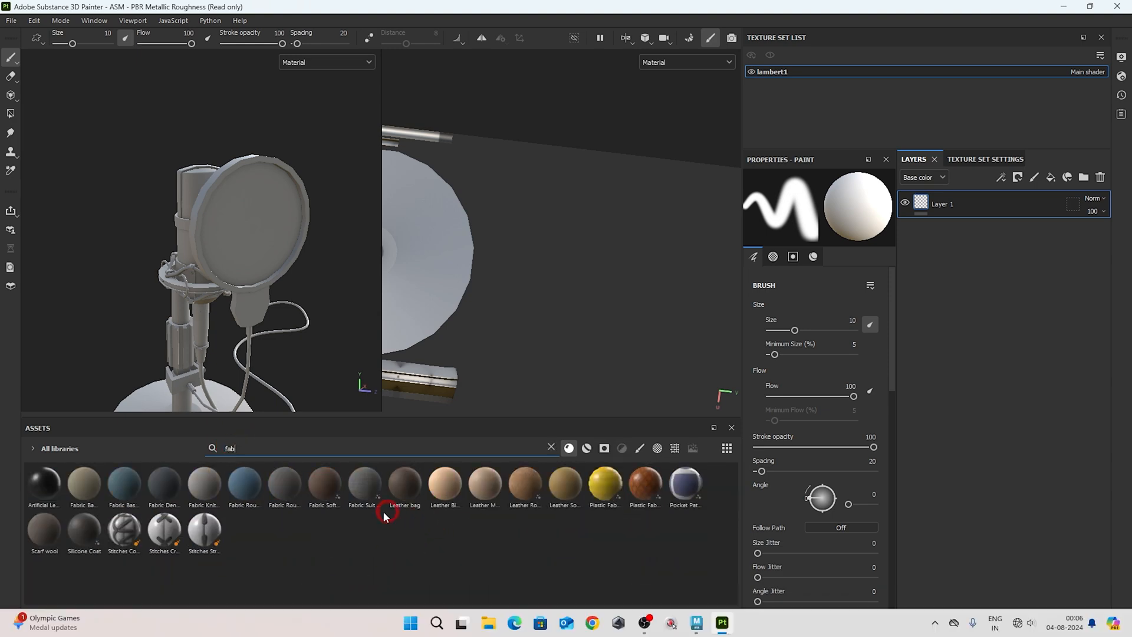
{"action": "left_click_drag", "start_coordinate": [367, 483], "coordinate": [220, 246]}
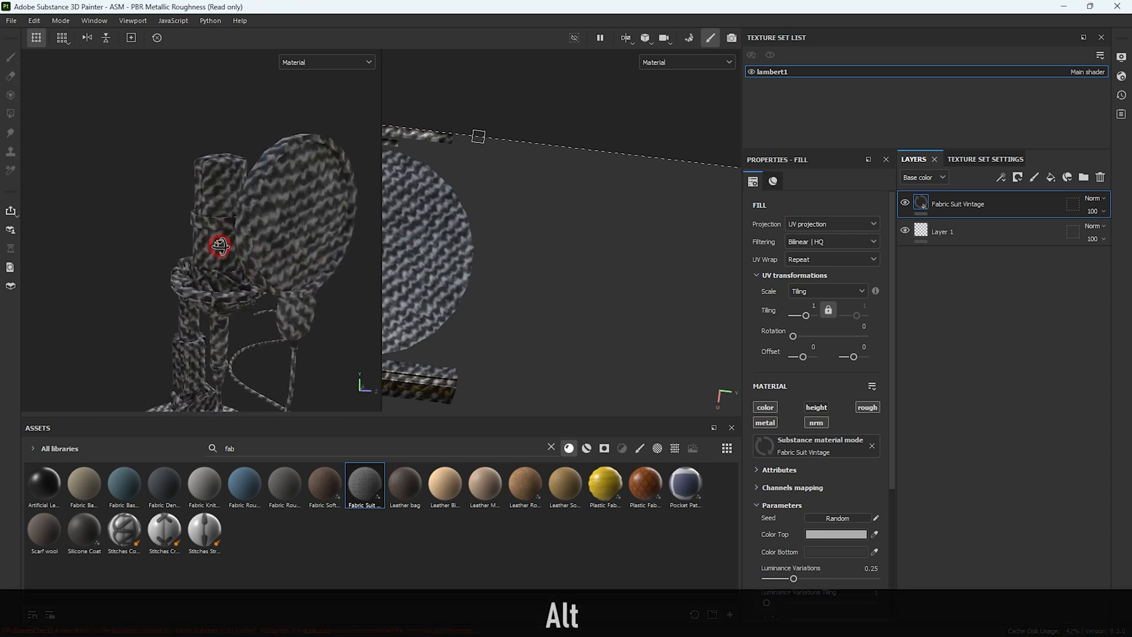
Add a white mask to the Fabric Suit Vintage layer and mask the fabric off the entire model with Polygon Fill over all UV shells
{"action": "left_click", "coordinate": [1018, 177]}
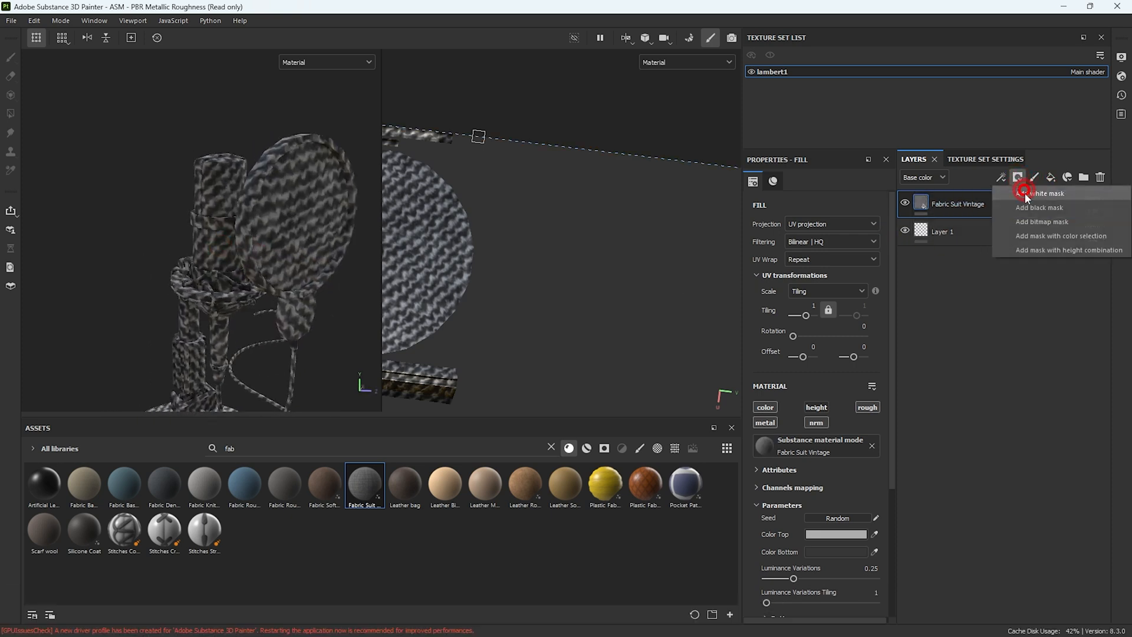
{"action": "left_click", "coordinate": [1041, 194]}
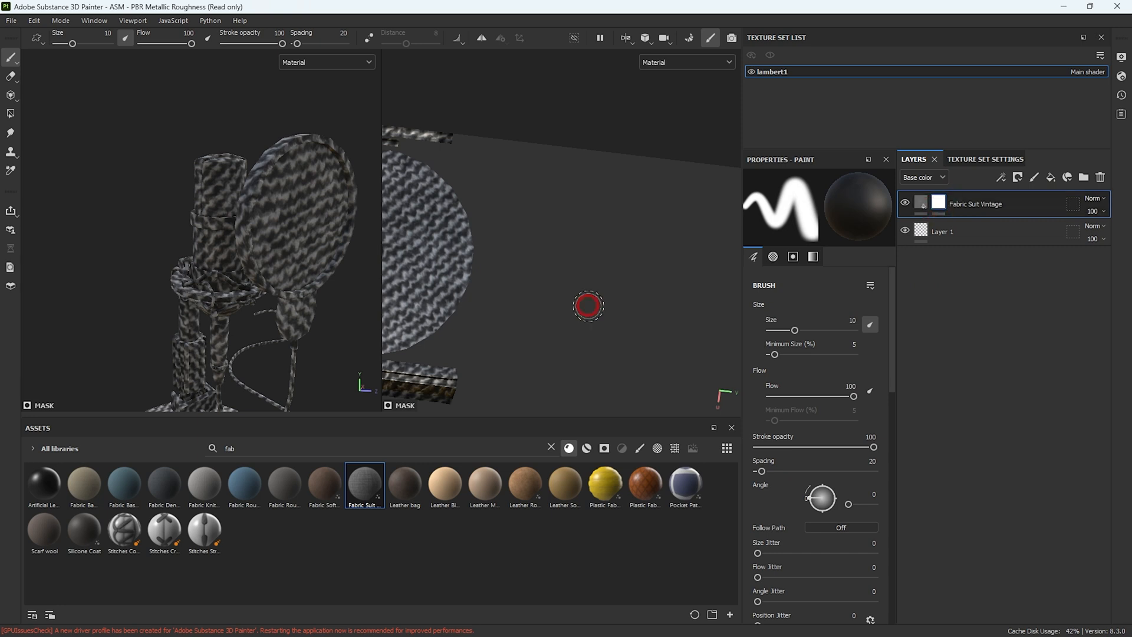
{"action": "left_click_drag", "start_coordinate": [256, 269], "coordinate": [367, 288], "text": "alt"}
{"action": "scroll", "coordinate": [525, 215], "scroll_direction": "down", "scroll_amount": 3}
{"action": "middle_click_drag", "start_coordinate": [496, 283], "coordinate": [551, 238], "text": "alt"}
{"action": "scroll", "coordinate": [551, 238], "scroll_direction": "up", "scroll_amount": 1}
{"action": "middle_click_drag", "start_coordinate": [611, 307], "coordinate": [644, 335], "text": "alt"}
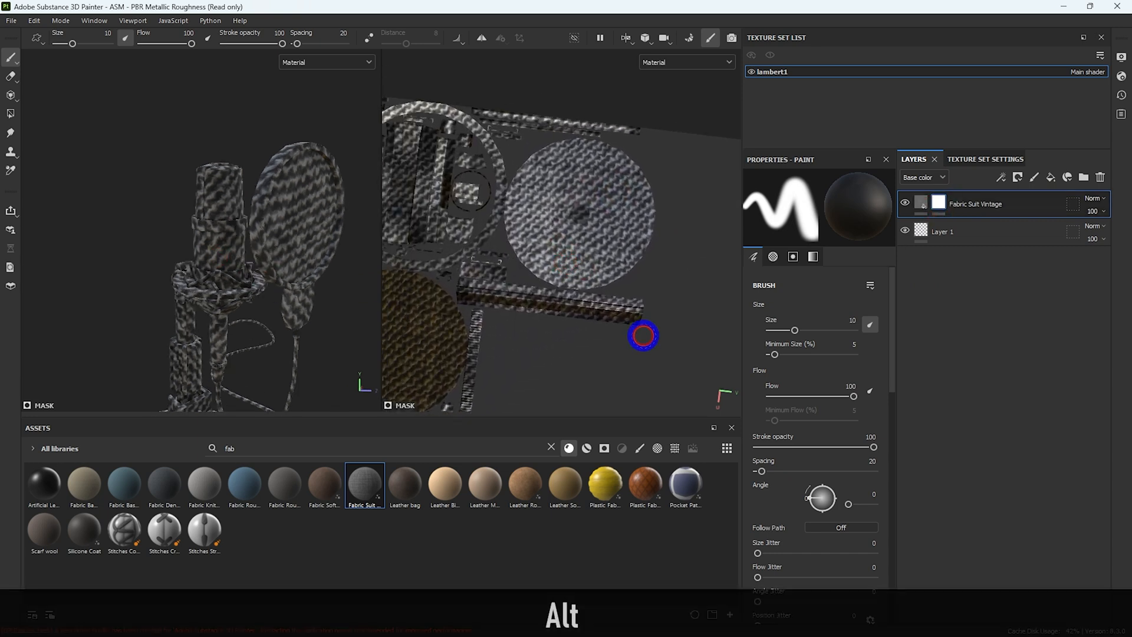
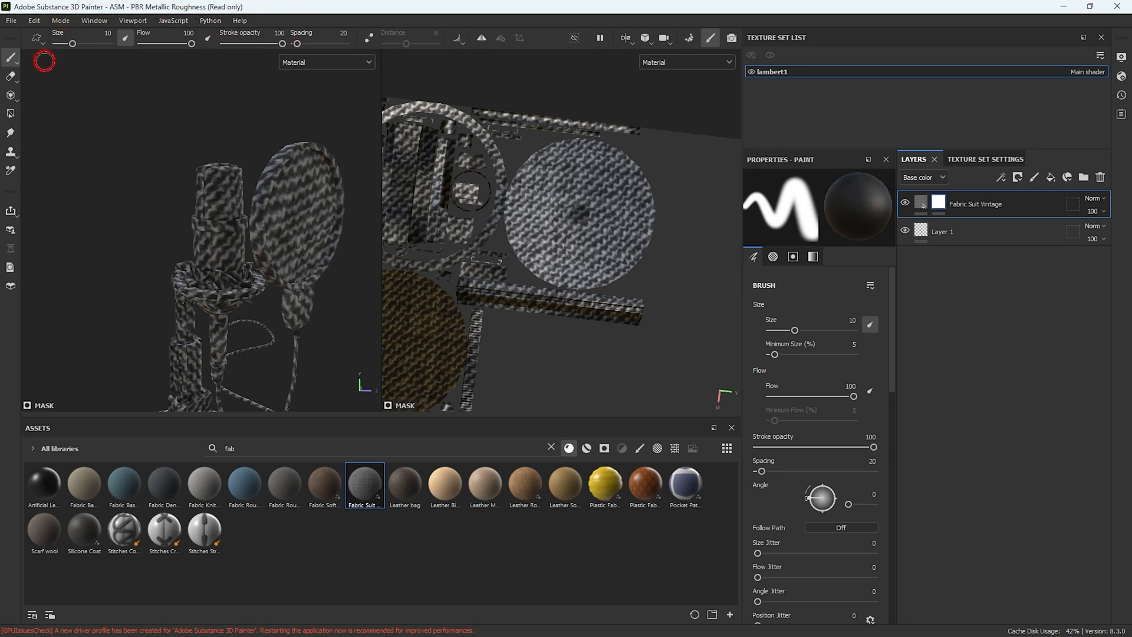
{"action": "left_click", "coordinate": [10, 114]}
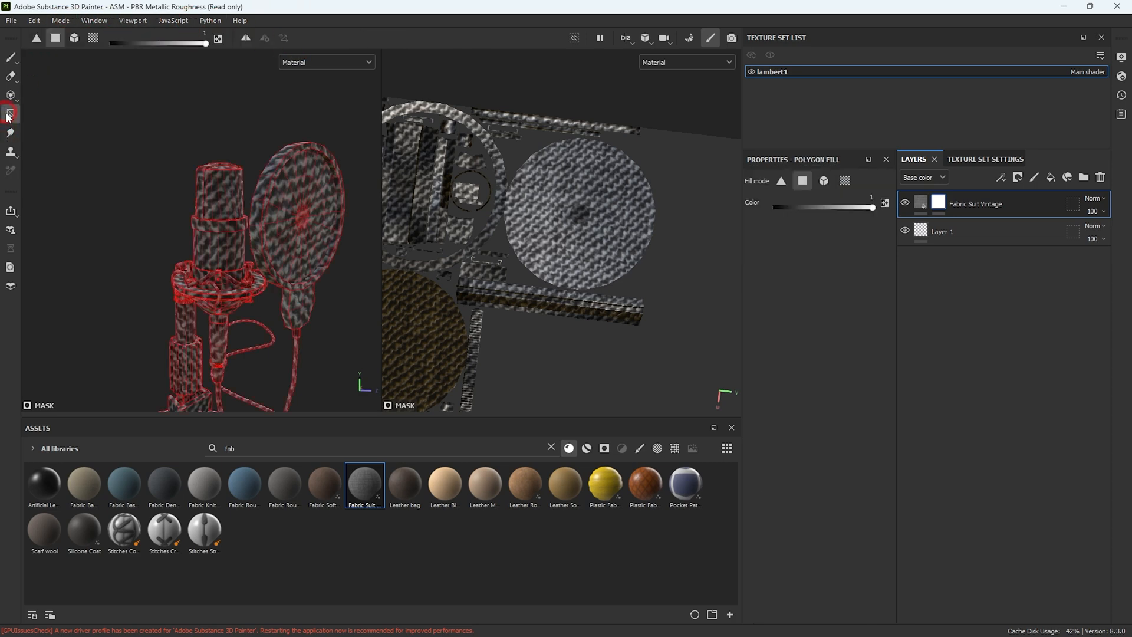
{"action": "right_click_drag", "start_coordinate": [519, 160], "coordinate": [410, 159], "text": "alt"}
{"action": "middle_click_drag", "start_coordinate": [693, 269], "coordinate": [569, 203], "text": "alt"}
{"action": "left_click_drag", "start_coordinate": [569, 202], "coordinate": [560, 177], "text": "alt"}
{"action": "left_click_drag", "start_coordinate": [409, 93], "coordinate": [676, 386]}
{"action": "left_click_drag", "start_coordinate": [337, 181], "coordinate": [480, 167], "text": "alt"}
Try revealing the fabric on the microphone's round base with mesh fill, and clear the mask over all UV shells again
{"action": "left_click", "coordinate": [112, 44]}
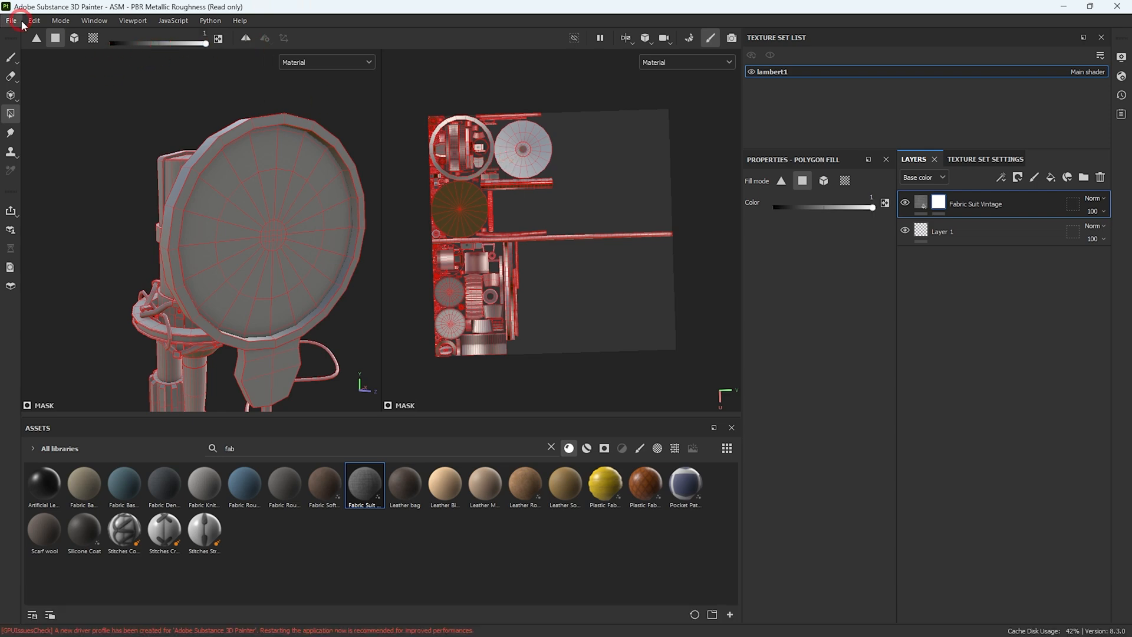
{"action": "left_click", "coordinate": [537, 149]}
{"action": "left_click_drag", "start_coordinate": [293, 188], "coordinate": [261, 311], "text": "alt"}
{"action": "left_click", "coordinate": [202, 44]}
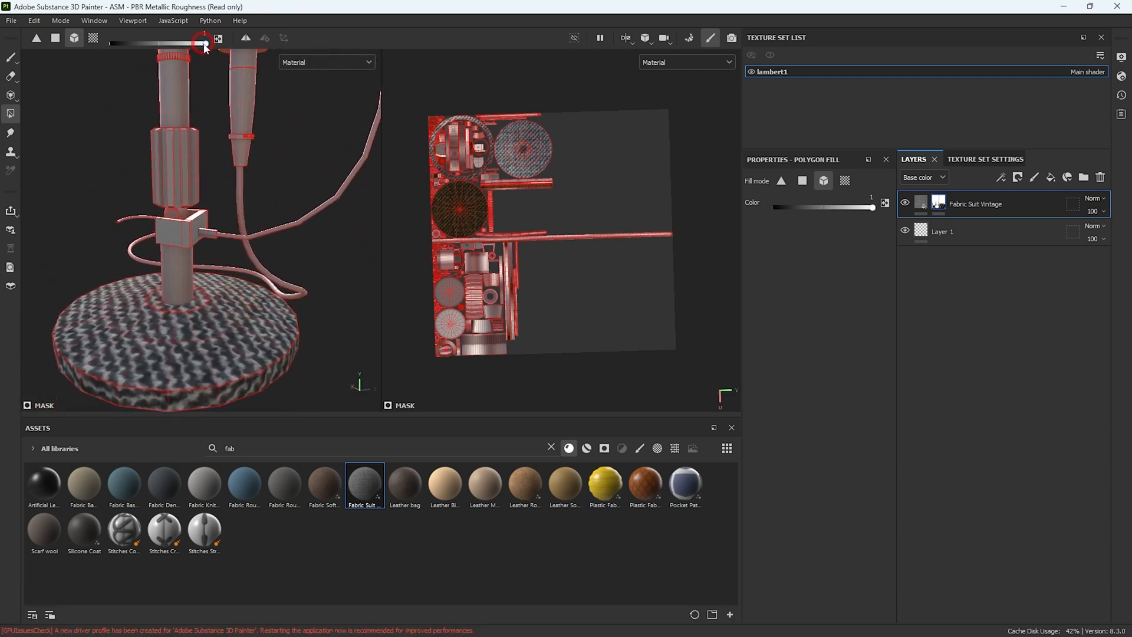
{"action": "left_click_drag", "start_coordinate": [445, 118], "coordinate": [723, 393]}
Reveal the fabric only on the pop filter's inner disc using Polygon Fill in mesh fill mode
{"action": "left_click_drag", "start_coordinate": [224, 165], "coordinate": [208, 45], "text": "alt"}
{"action": "left_click", "coordinate": [310, 304]}
{"action": "left_click_drag", "start_coordinate": [311, 316], "coordinate": [289, 235], "text": "alt"}
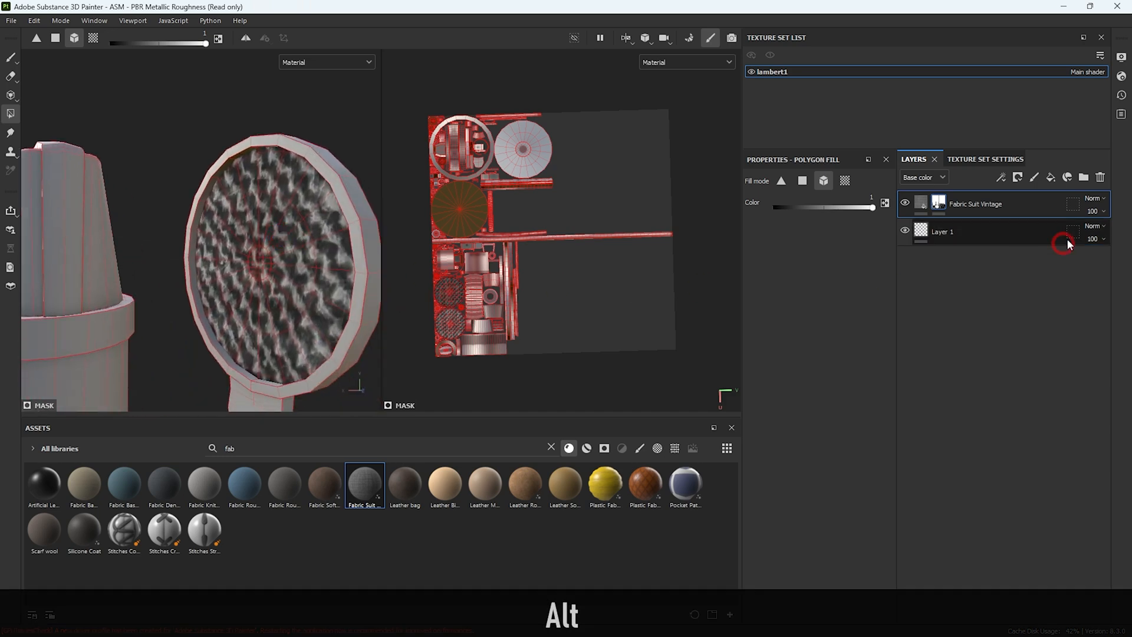
{"action": "left_click", "coordinate": [950, 163]}
{"action": "scroll", "coordinate": [1008, 480], "scroll_direction": "down", "scroll_amount": 3}
{"action": "left_click", "coordinate": [914, 160]}
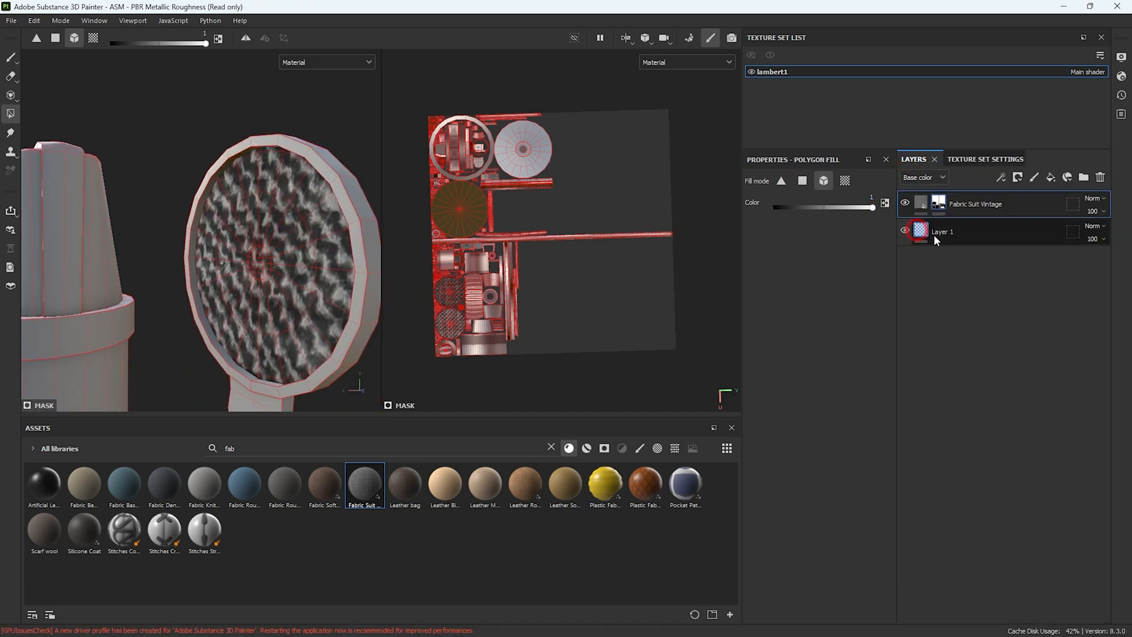
{"action": "left_click", "coordinate": [11, 58]}
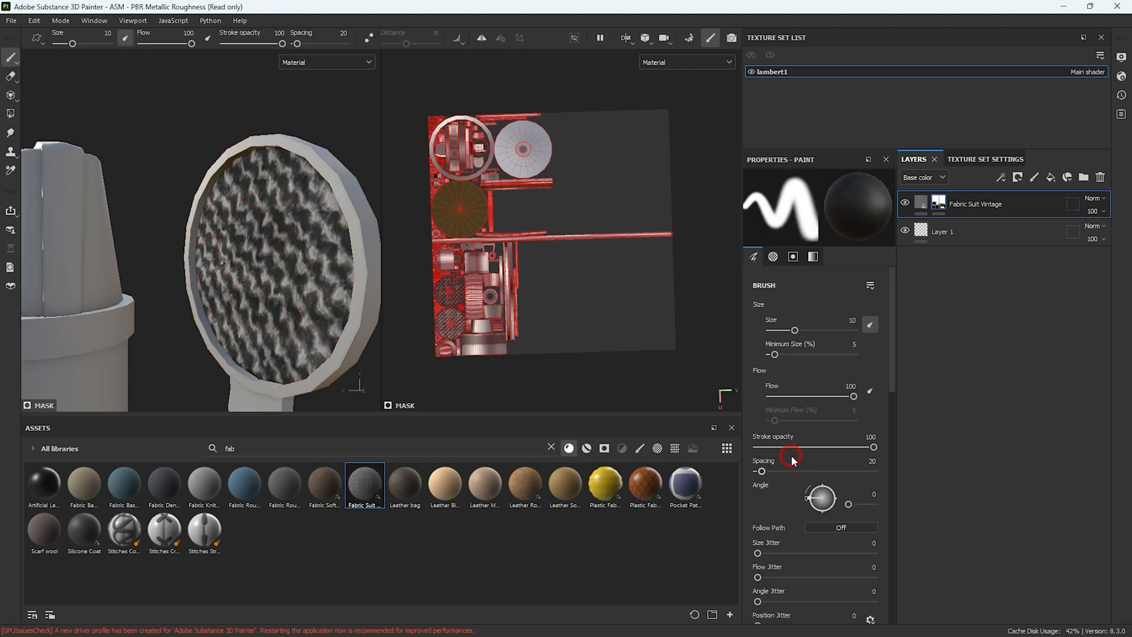
Select the fill content of the Fabric Suit Vintage layer and set its UV tiling to -14.31
{"action": "left_click", "coordinate": [921, 203]}
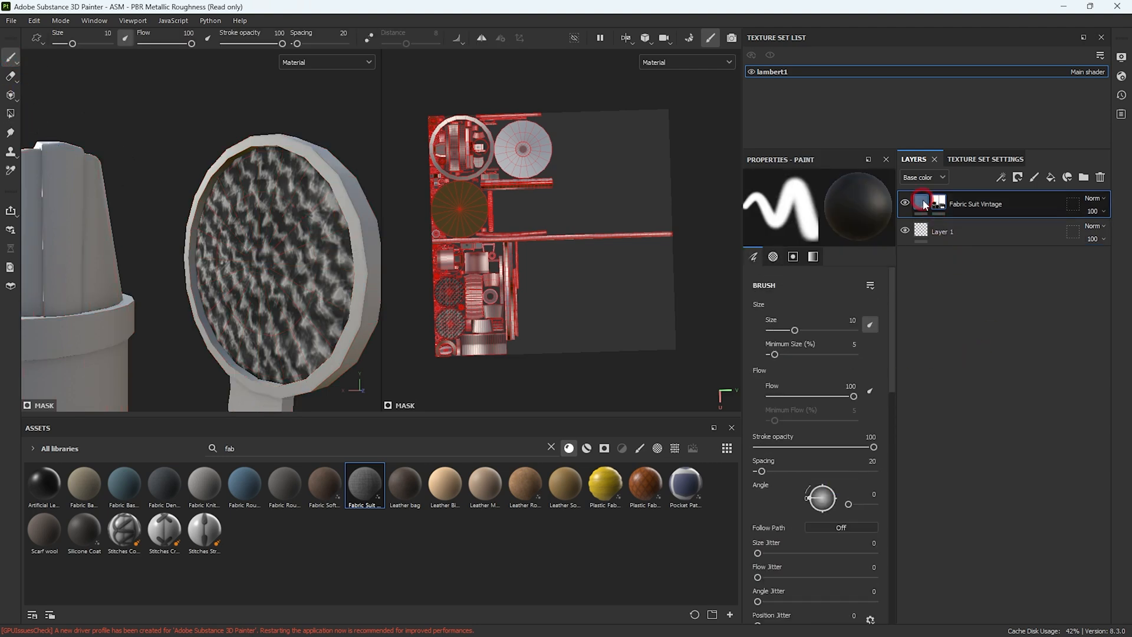
{"action": "left_click_drag", "start_coordinate": [807, 325], "coordinate": [794, 326]}
{"action": "left_click_drag", "start_coordinate": [366, 289], "coordinate": [337, 317], "text": "alt"}
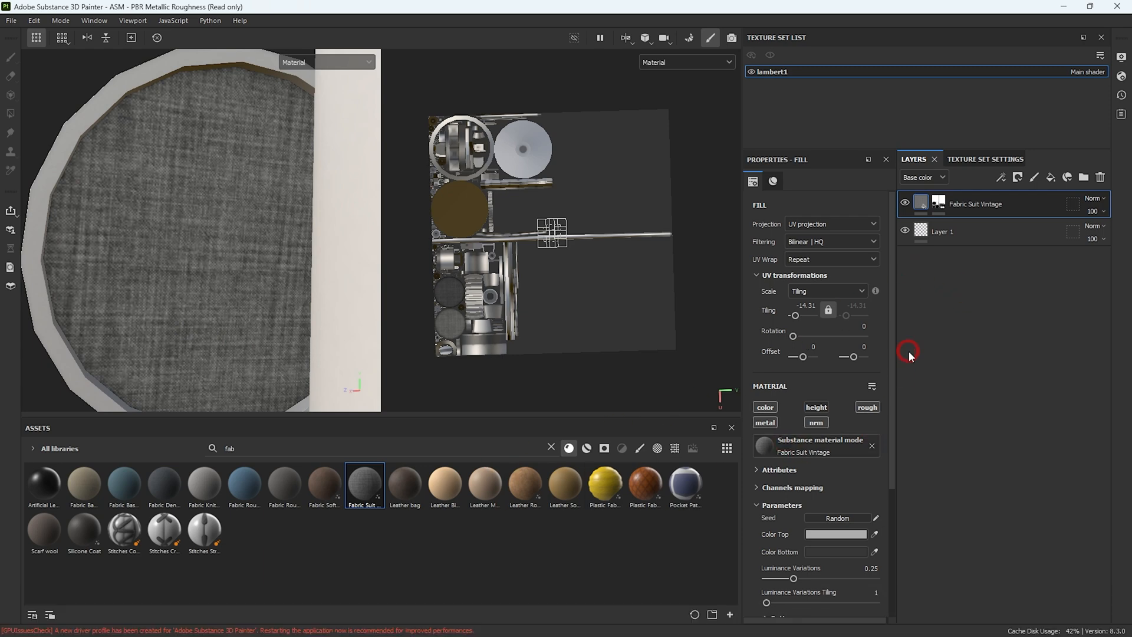
Set the fabric's Color Top to black 000000 and its Color Bottom to dark grey 131313
{"action": "scroll", "coordinate": [824, 535], "scroll_direction": "down", "scroll_amount": 3}
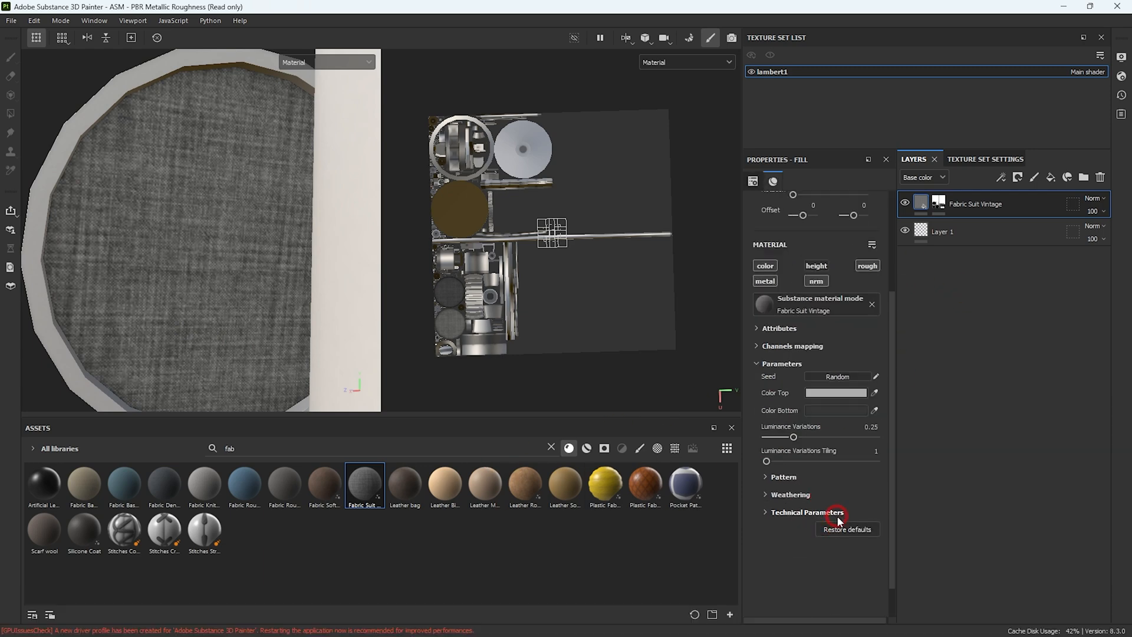
{"action": "left_click", "coordinate": [840, 394]}
{"action": "left_click_drag", "start_coordinate": [904, 497], "coordinate": [796, 614]}
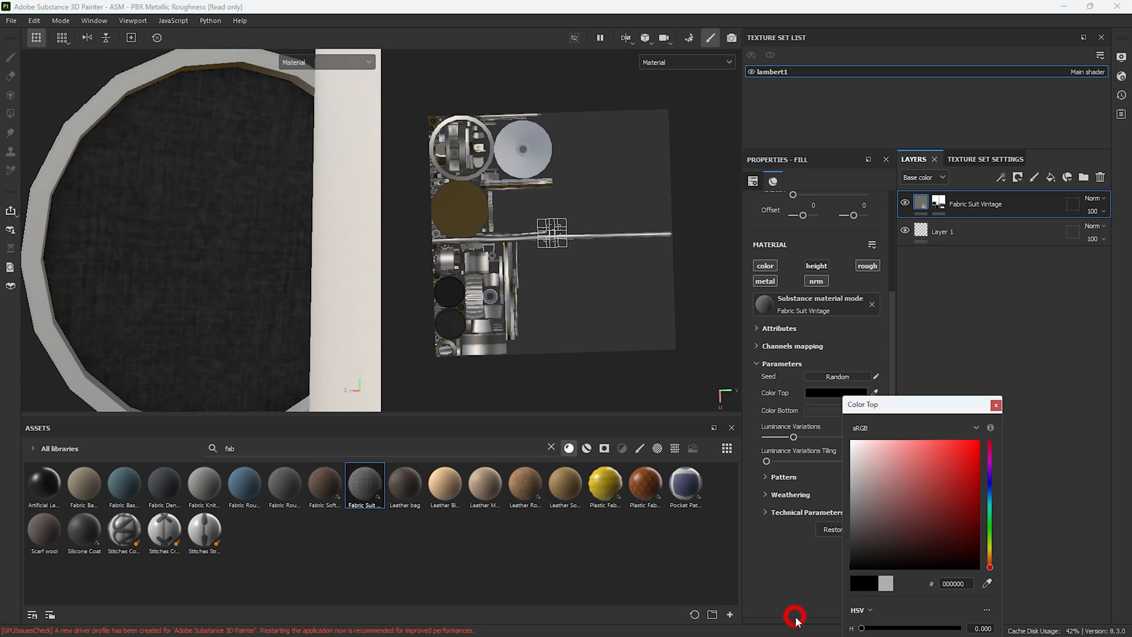
{"action": "left_click", "coordinate": [996, 407]}
{"action": "left_click", "coordinate": [837, 411]}
{"action": "left_click_drag", "start_coordinate": [861, 565], "coordinate": [846, 559]}
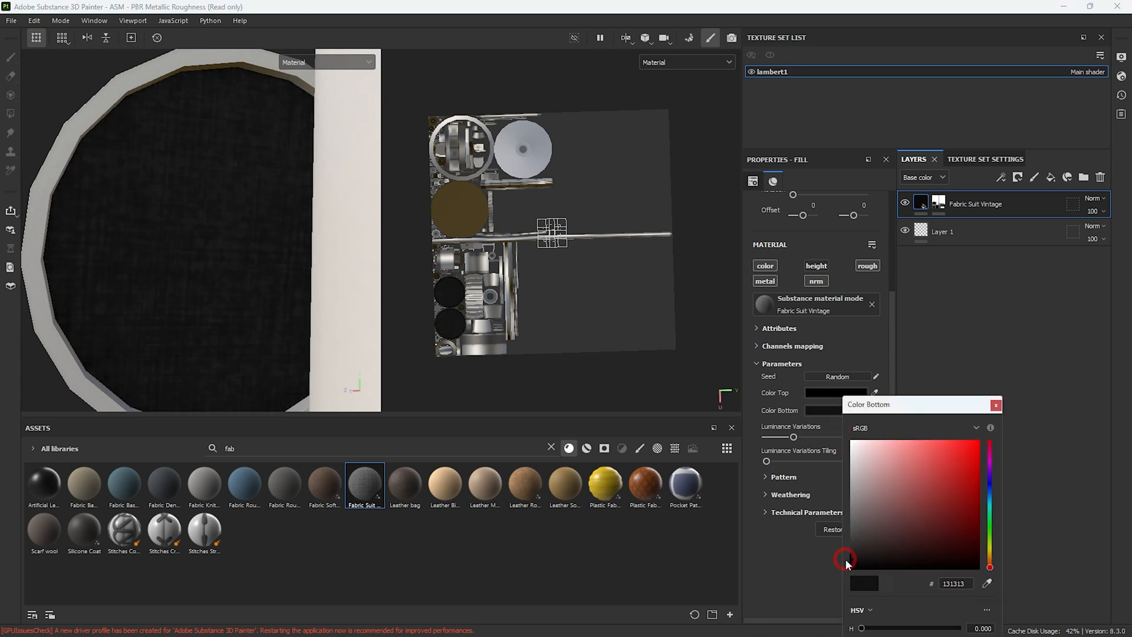
{"action": "left_click", "coordinate": [993, 415]}
Toggle the fabric material's height channel and examine the pop filter surface from another angle
{"action": "left_click", "coordinate": [817, 266]}
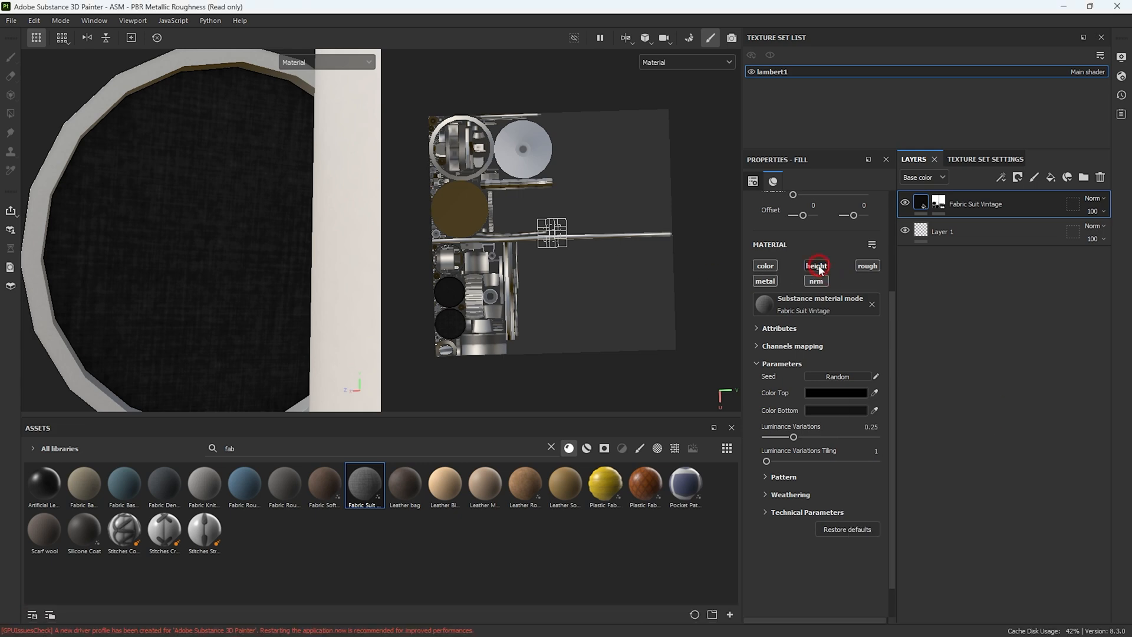
{"action": "left_click_drag", "start_coordinate": [295, 184], "coordinate": [192, 215], "text": "alt"}
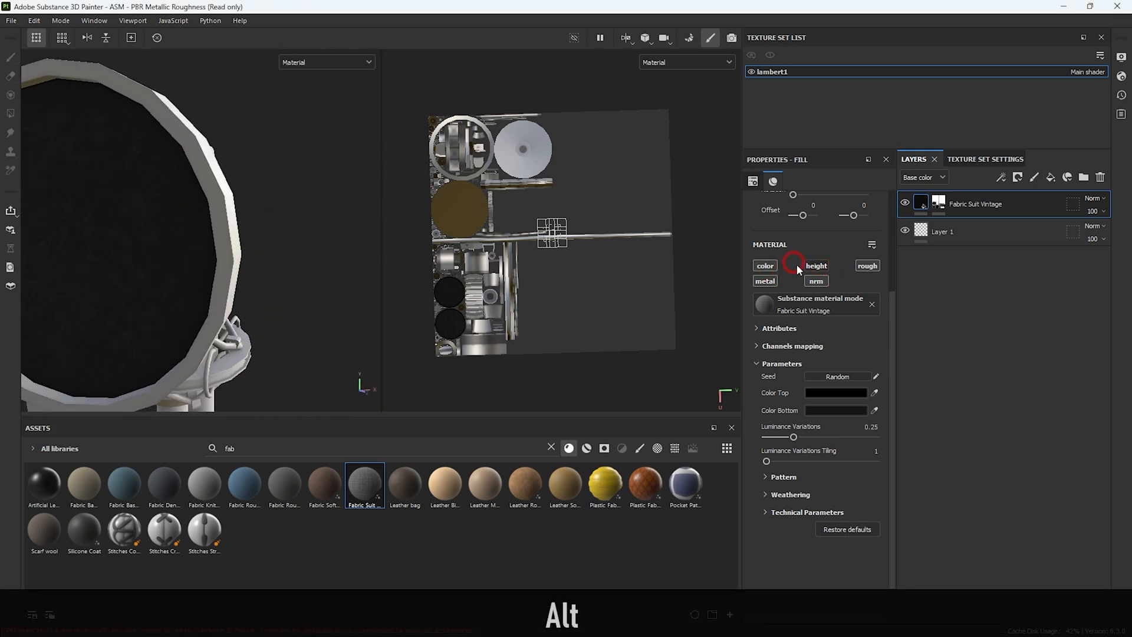
Set the pattern Tile of the Fabric Suit Vintage material to 3
{"action": "left_click_drag", "start_coordinate": [189, 293], "coordinate": [254, 259], "text": "alt"}
{"action": "right_click_drag", "start_coordinate": [254, 258], "coordinate": [252, 400], "text": "alt"}
{"action": "left_click_drag", "start_coordinate": [251, 400], "coordinate": [288, 142], "text": "alt"}
{"action": "right_click_drag", "start_coordinate": [289, 141], "coordinate": [327, 376], "text": "alt"}
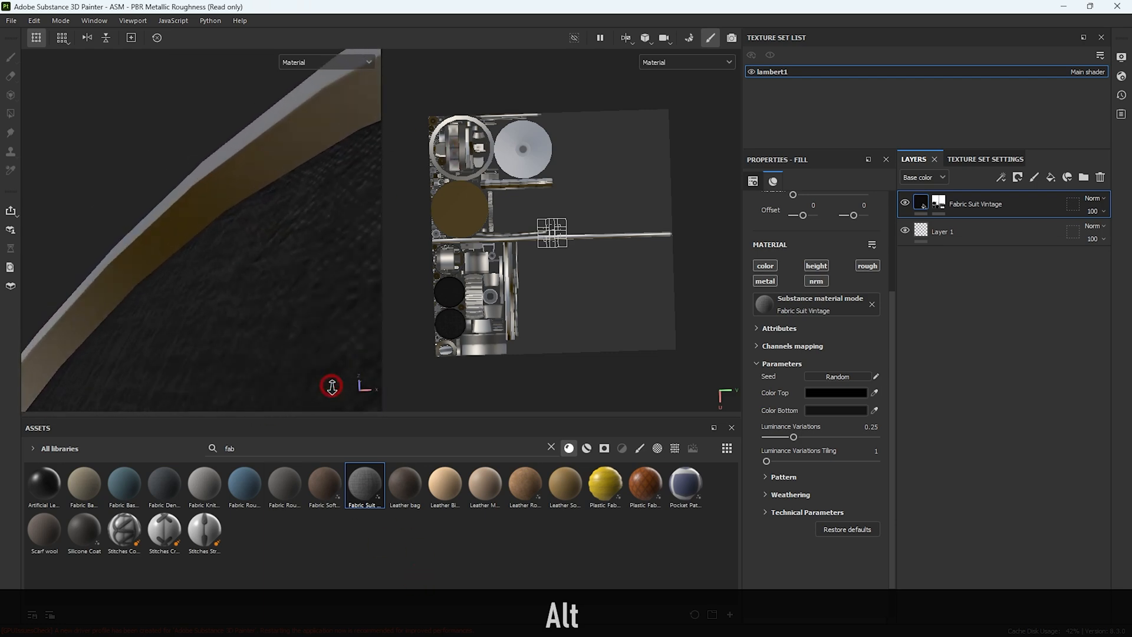
{"action": "left_click_drag", "start_coordinate": [311, 317], "coordinate": [378, 306], "text": "alt"}
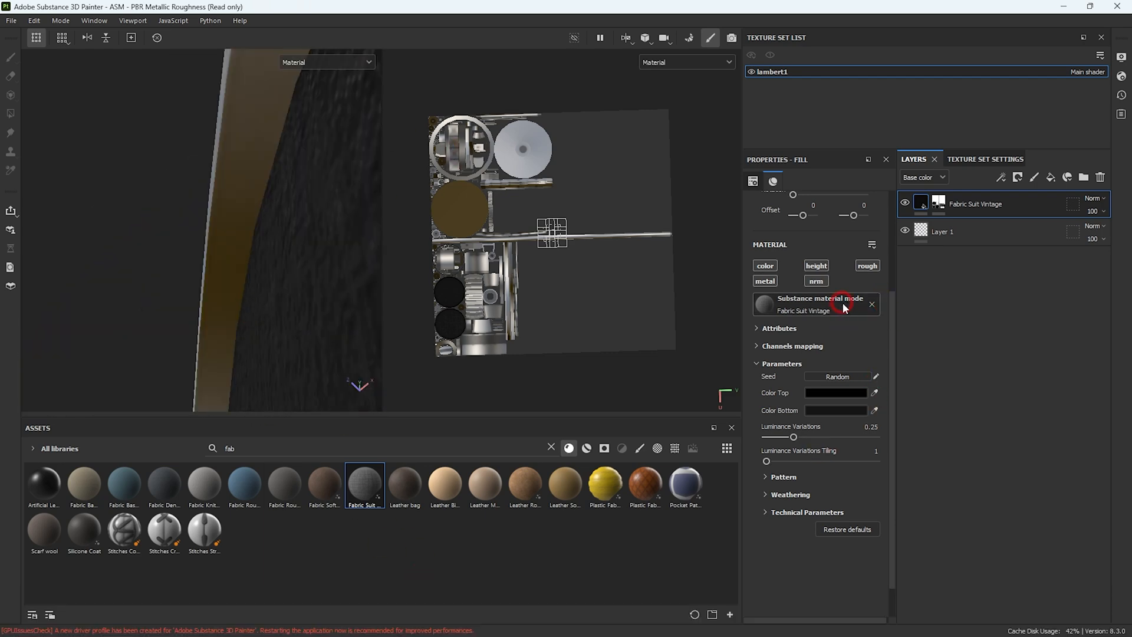
{"action": "scroll", "coordinate": [842, 304], "scroll_direction": "up", "scroll_amount": 2}
{"action": "scroll", "coordinate": [842, 302], "scroll_direction": "up", "scroll_amount": 4}
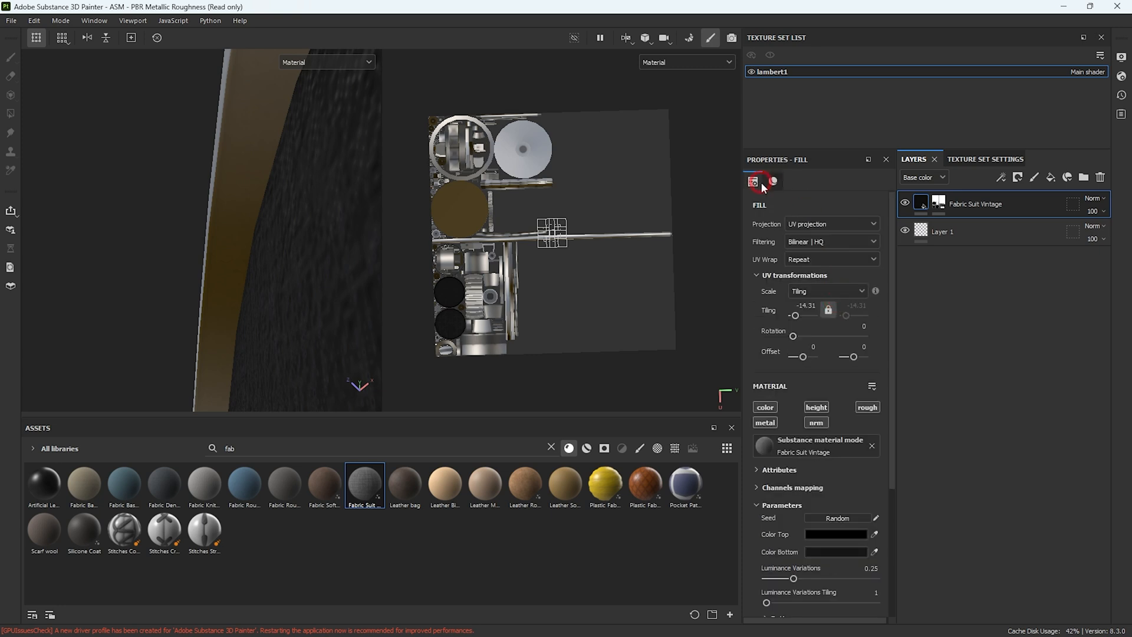
{"action": "scroll", "coordinate": [816, 411], "scroll_direction": "down", "scroll_amount": 6}
{"action": "left_click", "coordinate": [766, 438]}
{"action": "scroll", "coordinate": [843, 489], "scroll_direction": "down", "scroll_amount": 2}
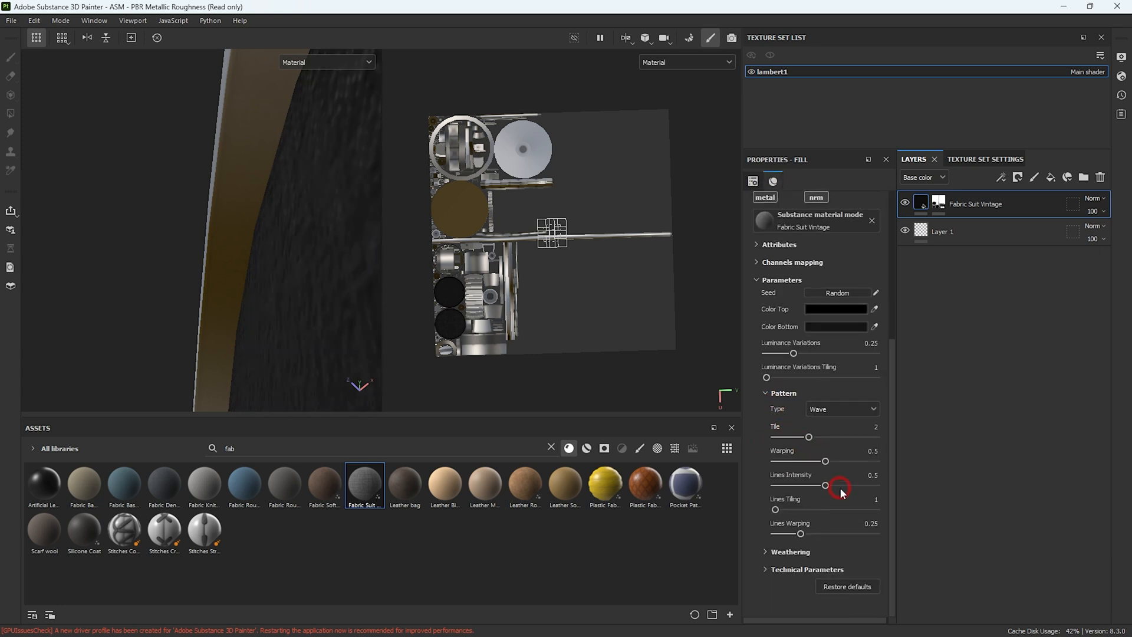
{"action": "left_click", "coordinate": [809, 437]}
{"action": "left_click_drag", "start_coordinate": [814, 439], "coordinate": [843, 438]}
Set the pattern Warping of the Fabric Suit Vintage material to 0.83 and check the weave on the pop filter
{"action": "left_click_drag", "start_coordinate": [248, 247], "coordinate": [152, 341], "text": "alt"}
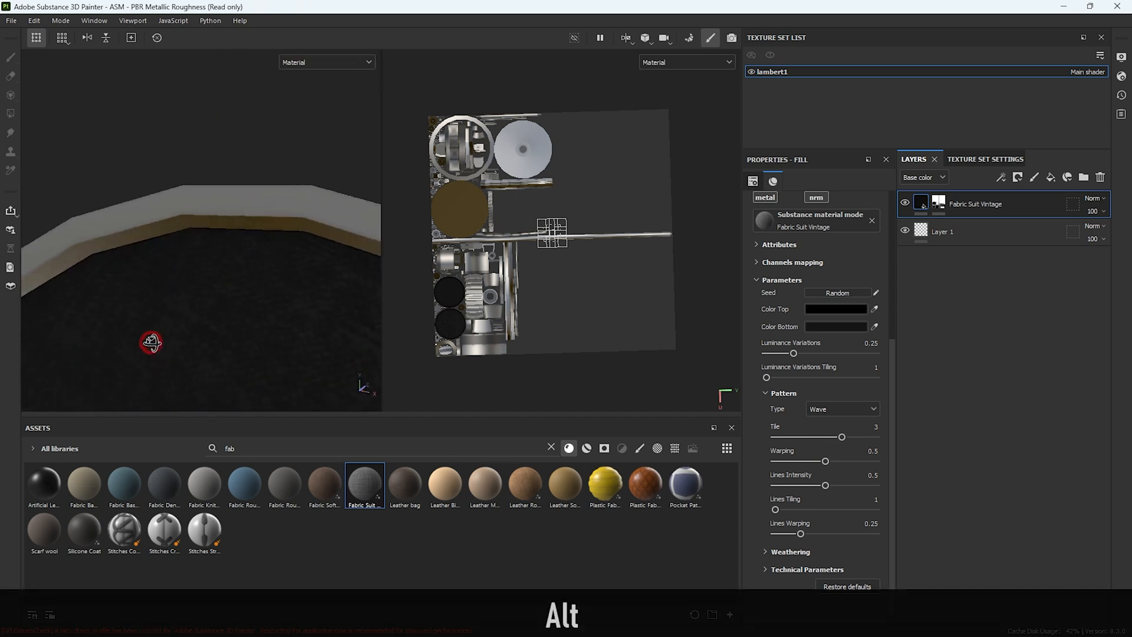
{"action": "middle_click_drag", "start_coordinate": [151, 341], "coordinate": [240, 122], "text": "alt"}
{"action": "right_click_drag", "start_coordinate": [240, 121], "coordinate": [83, 207], "text": "alt"}
{"action": "middle_click_drag", "start_coordinate": [130, 261], "coordinate": [193, 99], "text": "alt"}
{"action": "right_click_drag", "start_coordinate": [193, 99], "coordinate": [131, 195], "text": "alt"}
{"action": "left_click_drag", "start_coordinate": [131, 194], "coordinate": [151, 229], "text": "alt"}
{"action": "middle_click_drag", "start_coordinate": [151, 229], "coordinate": [163, 272], "text": "alt"}
{"action": "left_click_drag", "start_coordinate": [828, 460], "coordinate": [859, 461]}
{"action": "left_click_drag", "start_coordinate": [136, 269], "coordinate": [169, 261], "text": "alt"}
{"action": "right_click_drag", "start_coordinate": [169, 261], "coordinate": [197, 255], "text": "alt"}
{"action": "middle_click_drag", "start_coordinate": [197, 256], "coordinate": [211, 273], "text": "alt"}
{"action": "mouse_move", "coordinate": [211, 273]}
{"action": "left_mouse_down", "text": "alt"}
{"action": "mouse_move", "coordinate": [182, 256]}
{"action": "mouse_move", "coordinate": [201, 290]}
{"action": "left_mouse_up", "text": "alt"}
Open the studio mike reference image from the desktop and move its window onto the second monitor
{"action": "left_click", "coordinate": [1064, 7]}
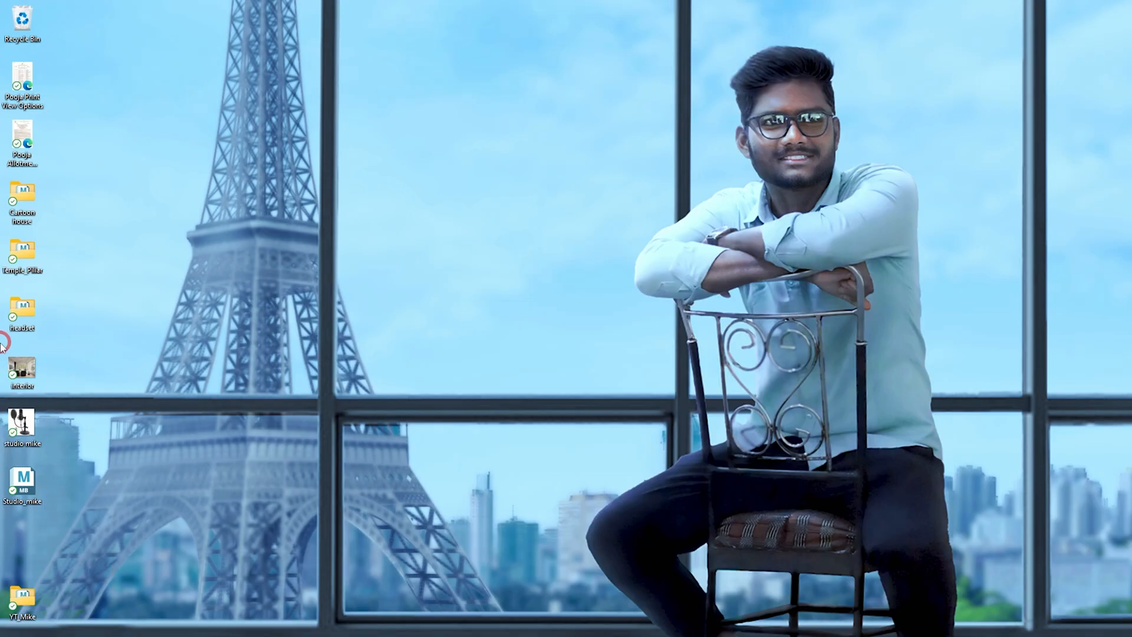
{"action": "double_click", "coordinate": [21, 423]}
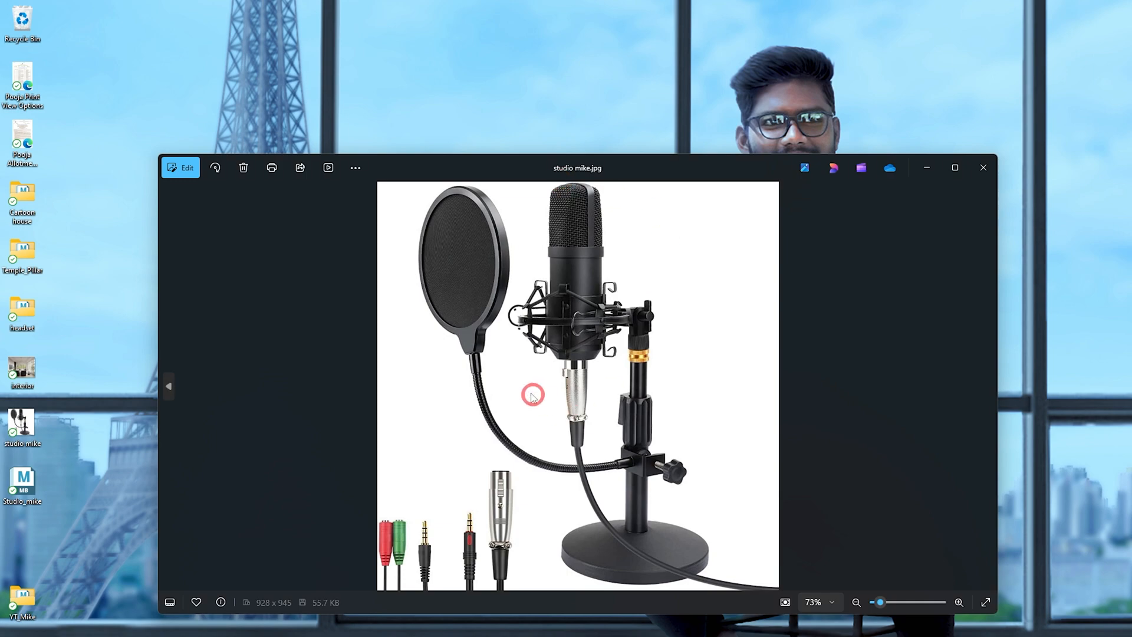
{"action": "key", "text": "alt"}
{"action": "left_click_drag", "start_coordinate": [539, 167], "coordinate": [1131, 167]}
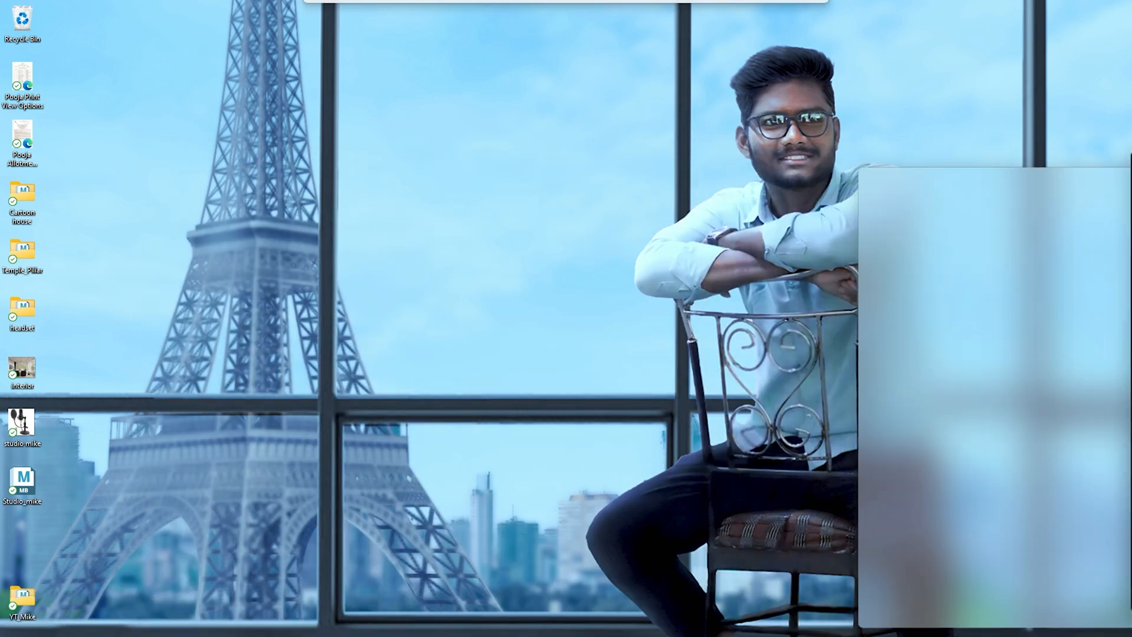
Return to Substance 3D Painter, find the Plastic Diamond material in the assets, and apply it to the microphone model as a new layer
{"action": "left_click_drag", "start_coordinate": [327, 302], "coordinate": [282, 310], "text": "alt"}
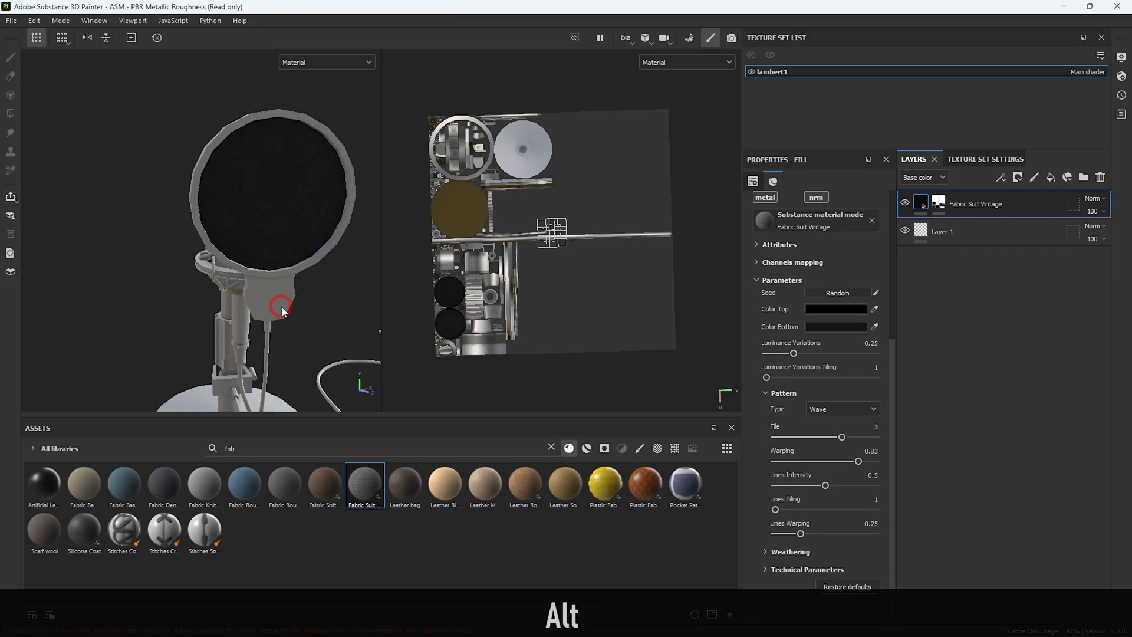
{"action": "type", "text": "plastic"}
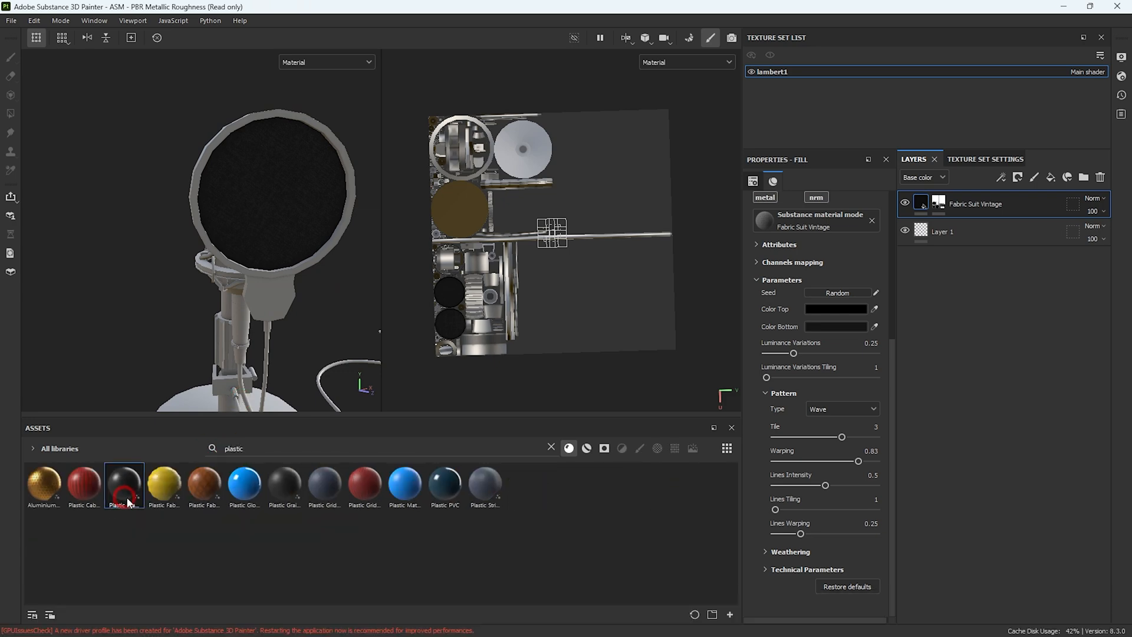
{"action": "left_click_drag", "start_coordinate": [127, 503], "coordinate": [267, 299]}
{"action": "left_click_drag", "start_coordinate": [266, 299], "coordinate": [9, 295], "text": "alt"}
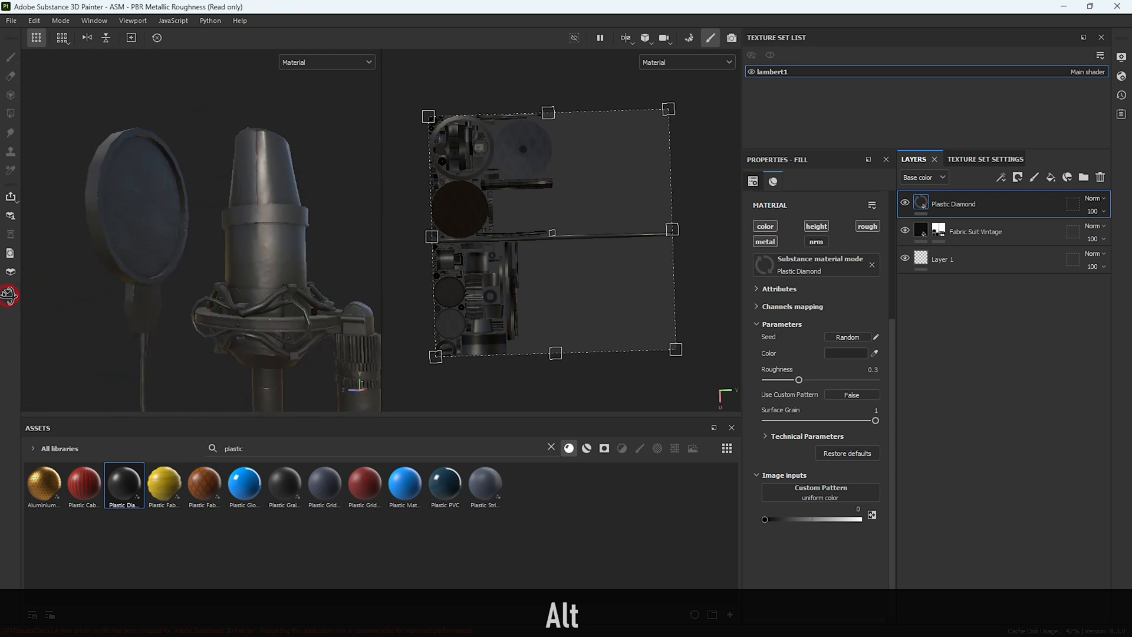
Add a white mask to the Plastic Diamond layer and polygon-fill the whole UV layout with value 0
{"action": "left_click", "coordinate": [1029, 198]}
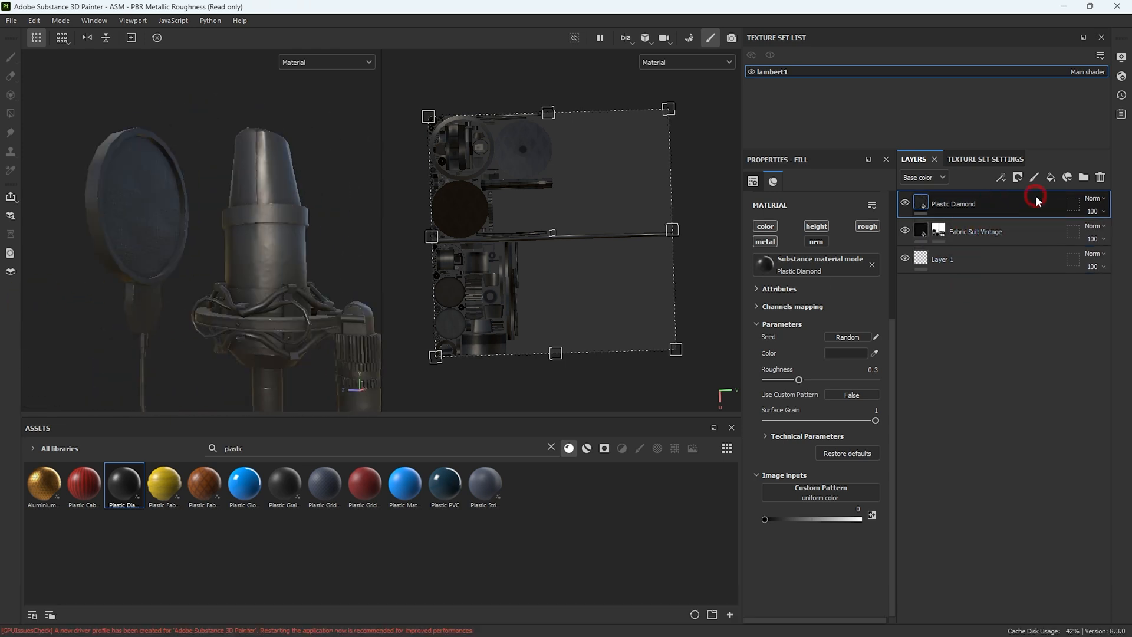
{"action": "left_click", "coordinate": [1020, 177]}
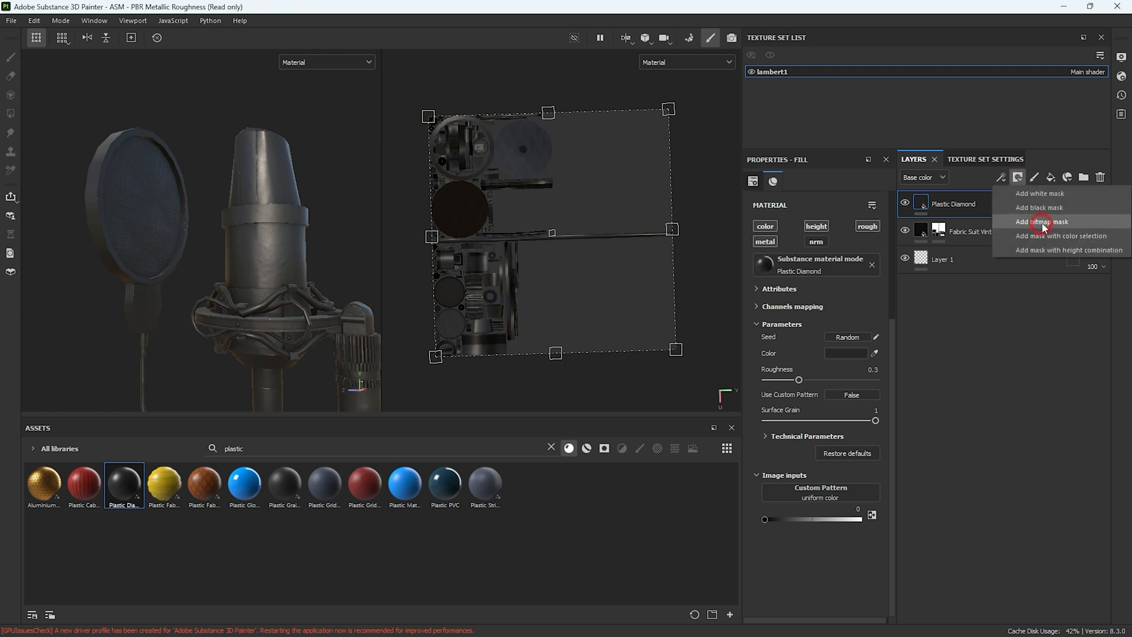
{"action": "left_click", "coordinate": [1042, 194]}
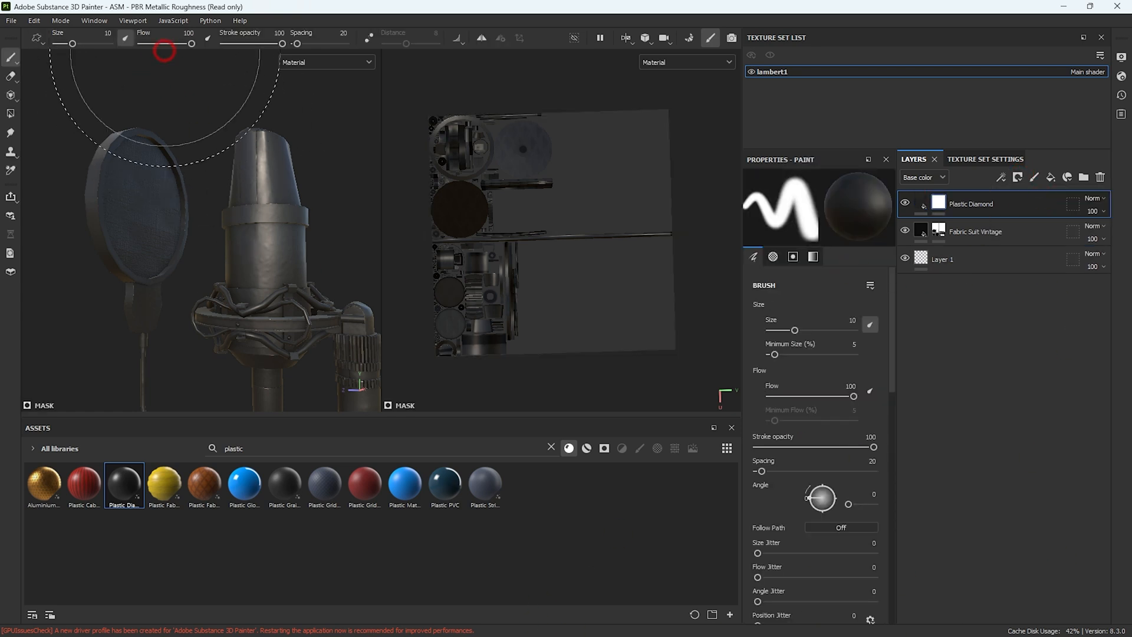
{"action": "left_click", "coordinate": [10, 114]}
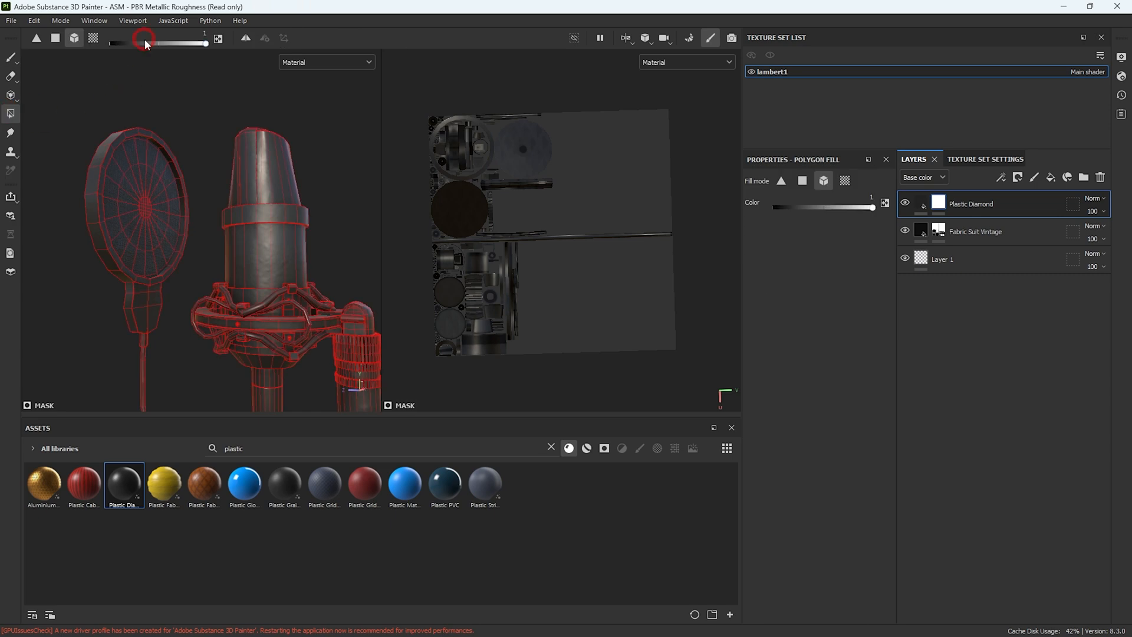
{"action": "left_click_drag", "start_coordinate": [101, 52], "coordinate": [98, 52]}
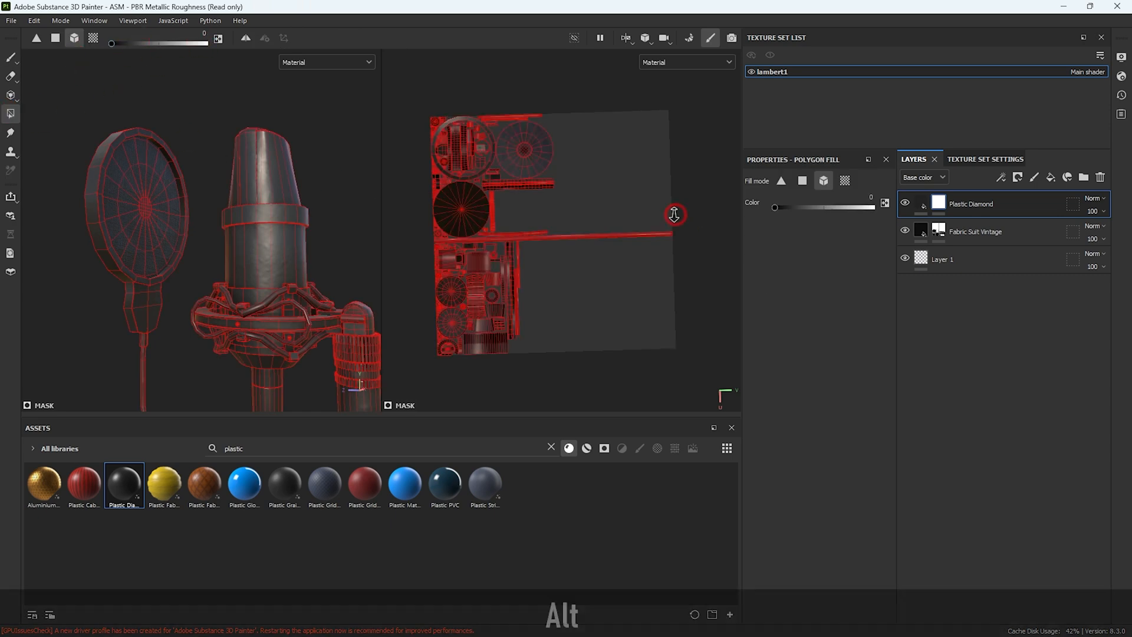
{"action": "right_click_drag", "start_coordinate": [676, 217], "coordinate": [613, 194], "text": "alt"}
{"action": "left_click_drag", "start_coordinate": [453, 97], "coordinate": [714, 379]}
{"action": "mouse_move", "coordinate": [144, 194]}
{"action": "left_mouse_down", "text": "alt"}
{"action": "mouse_move", "coordinate": [167, 260]}
{"action": "mouse_move", "coordinate": [255, 235]}
{"action": "mouse_move", "coordinate": [128, 189]}
{"action": "left_mouse_up", "text": "alt"}
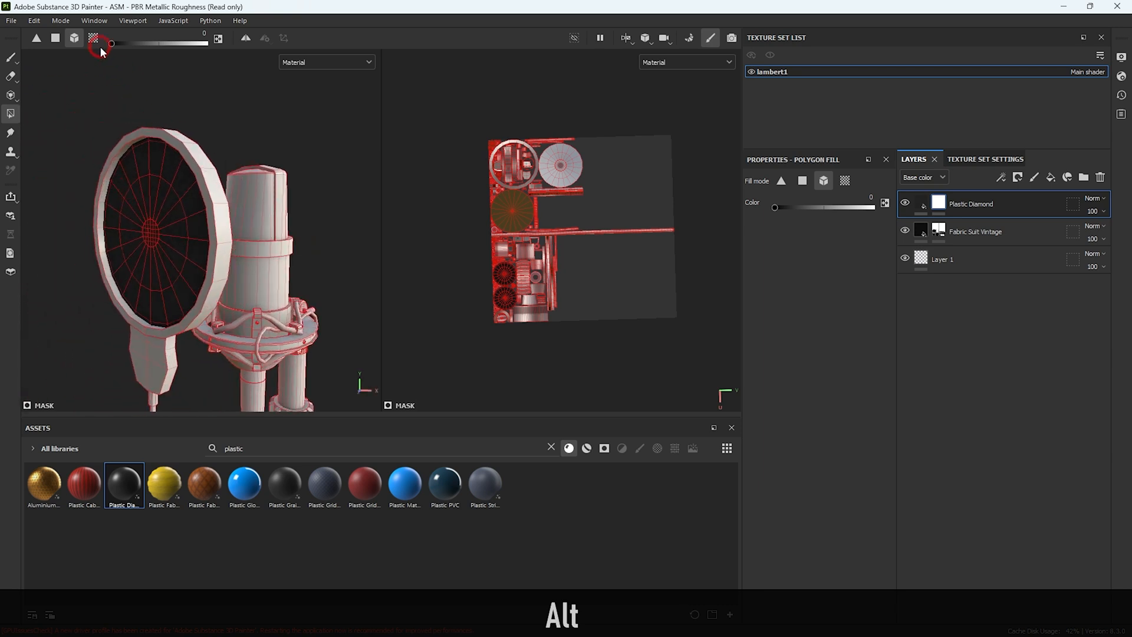
Reveal the plastic on the pop filter's outer rim by filling that mesh in the mask with value 1
{"action": "left_click_drag", "start_coordinate": [110, 39], "coordinate": [287, 57]}
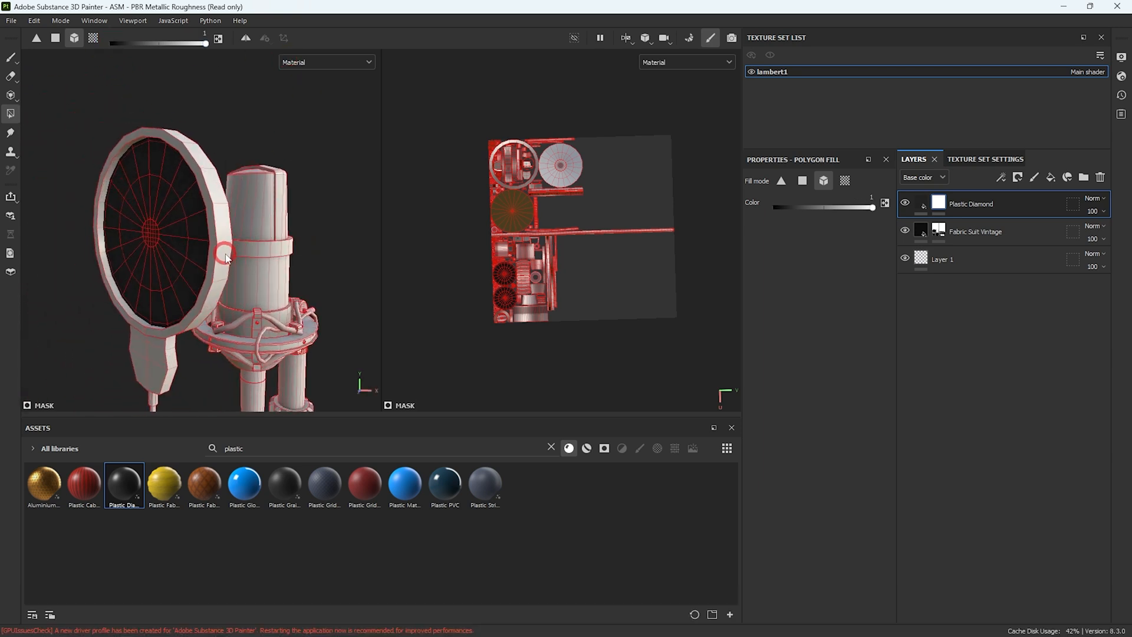
{"action": "left_click", "coordinate": [216, 218]}
{"action": "left_click_drag", "start_coordinate": [83, 260], "coordinate": [253, 236], "text": "alt"}
{"action": "right_click_drag", "start_coordinate": [253, 235], "coordinate": [255, 273], "text": "alt"}
{"action": "left_click_drag", "start_coordinate": [255, 273], "coordinate": [302, 227], "text": "alt"}
{"action": "right_click_drag", "start_coordinate": [246, 240], "coordinate": [220, 252], "text": "alt"}
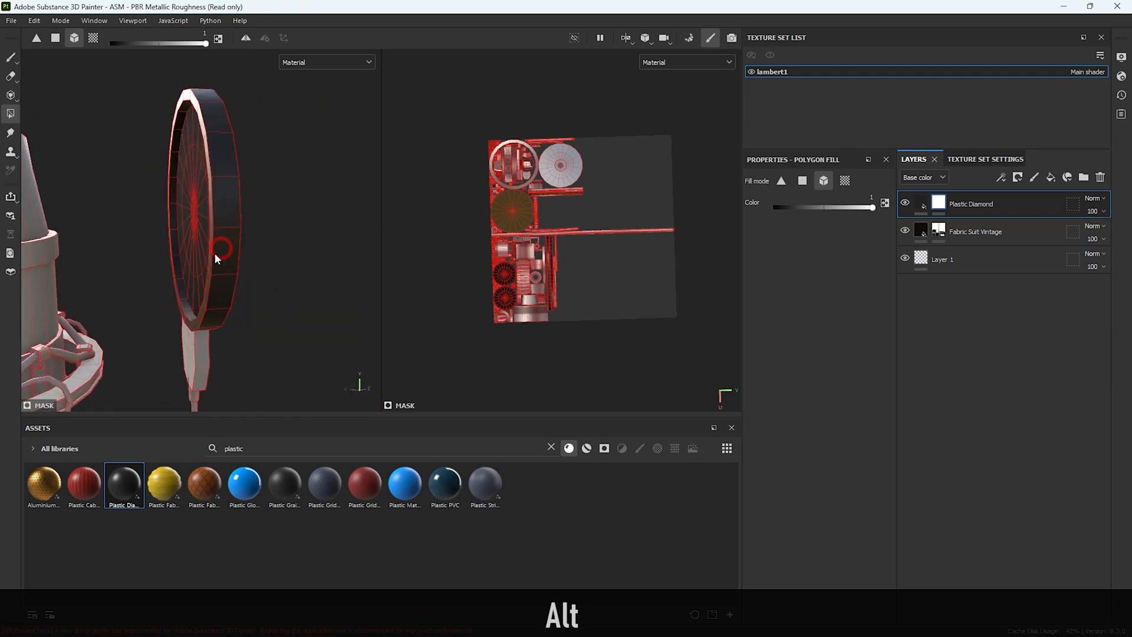
Fill the microphone's lower body and the central strip of its head in the Plastic Diamond mask
{"action": "left_click_drag", "start_coordinate": [220, 253], "coordinate": [306, 245], "text": "alt"}
{"action": "left_click", "coordinate": [161, 263]}
{"action": "left_click_drag", "start_coordinate": [168, 270], "coordinate": [222, 269], "text": "alt"}
{"action": "middle_click_drag", "start_coordinate": [222, 269], "coordinate": [231, 239], "text": "alt"}
{"action": "left_click_drag", "start_coordinate": [240, 236], "coordinate": [221, 279], "text": "alt"}
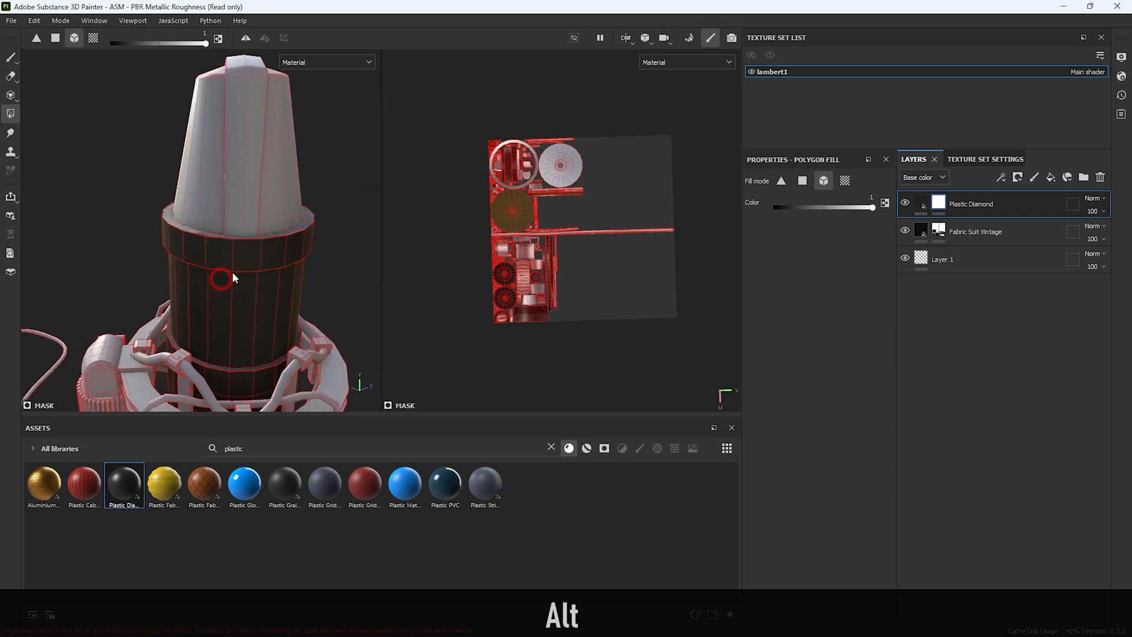
{"action": "left_click", "coordinate": [246, 193]}
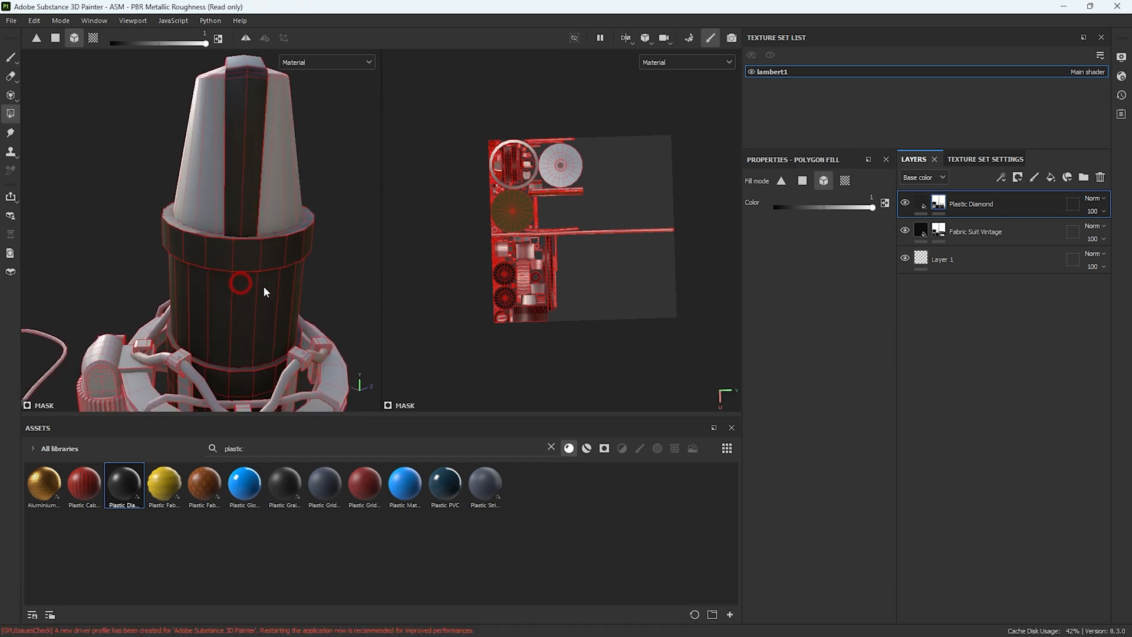
Examine the microphone's shock mount, stand, cables and base from several angles for other plastic parts
{"action": "left_click_drag", "start_coordinate": [242, 283], "coordinate": [230, 243], "text": "alt"}
{"action": "middle_click_drag", "start_coordinate": [230, 243], "coordinate": [269, 171], "text": "alt"}
{"action": "left_click_drag", "start_coordinate": [270, 171], "coordinate": [222, 230], "text": "alt"}
{"action": "middle_click_drag", "start_coordinate": [222, 230], "coordinate": [238, 77], "text": "alt"}
{"action": "left_click_drag", "start_coordinate": [161, 407], "coordinate": [47, 266], "text": "alt"}
{"action": "middle_click_drag", "start_coordinate": [242, 227], "coordinate": [90, 370], "text": "alt"}
{"action": "left_click_drag", "start_coordinate": [291, 390], "coordinate": [228, 329], "text": "alt"}
{"action": "right_click_drag", "start_coordinate": [228, 328], "coordinate": [283, 348], "text": "alt"}
{"action": "right_click_drag", "start_coordinate": [318, 354], "coordinate": [353, 401], "text": "alt"}
{"action": "middle_click_drag", "start_coordinate": [329, 266], "coordinate": [272, 288], "text": "alt"}
{"action": "left_click_drag", "start_coordinate": [312, 309], "coordinate": [2, 277], "text": "alt"}
{"action": "right_click_drag", "start_coordinate": [258, 321], "coordinate": [167, 263], "text": "alt"}
{"action": "left_click_drag", "start_coordinate": [167, 263], "coordinate": [157, 266], "text": "alt"}
{"action": "right_click_drag", "start_coordinate": [218, 288], "coordinate": [126, 216], "text": "alt"}
{"action": "left_click_drag", "start_coordinate": [127, 215], "coordinate": [283, 180], "text": "alt"}
{"action": "right_click_drag", "start_coordinate": [237, 207], "coordinate": [162, 177], "text": "alt"}
{"action": "left_click_drag", "start_coordinate": [162, 177], "coordinate": [107, 319], "text": "alt"}
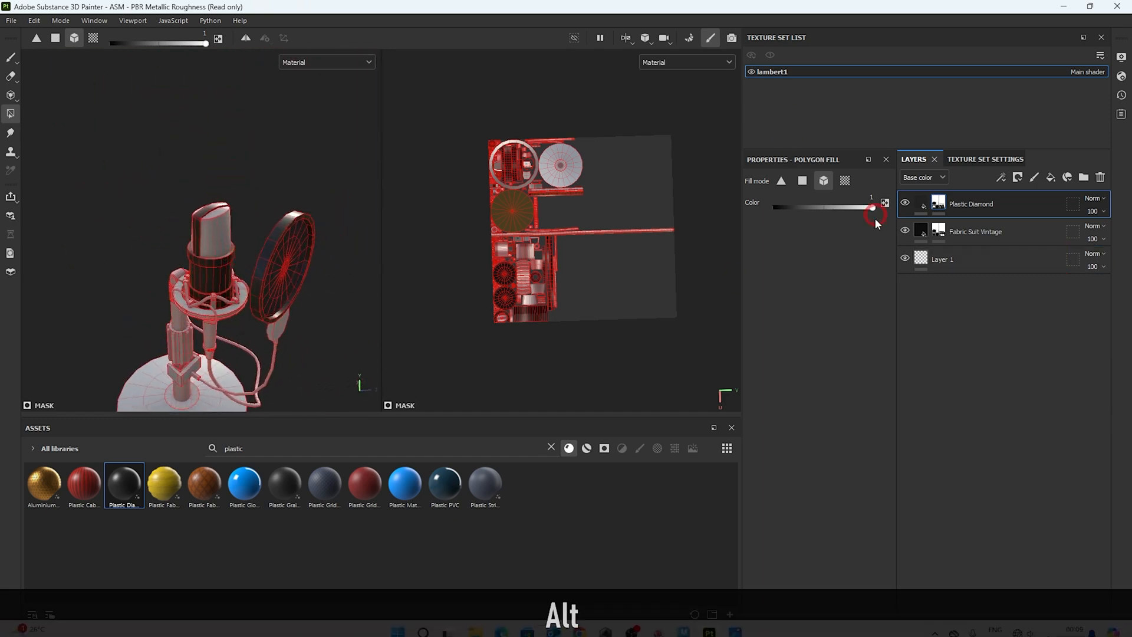
Set the Plastic Diamond fill's roughness to 0.37 and its UV tiling to 0, checking the microphone body
{"action": "left_click", "coordinate": [974, 195]}
{"action": "left_click", "coordinate": [926, 204]}
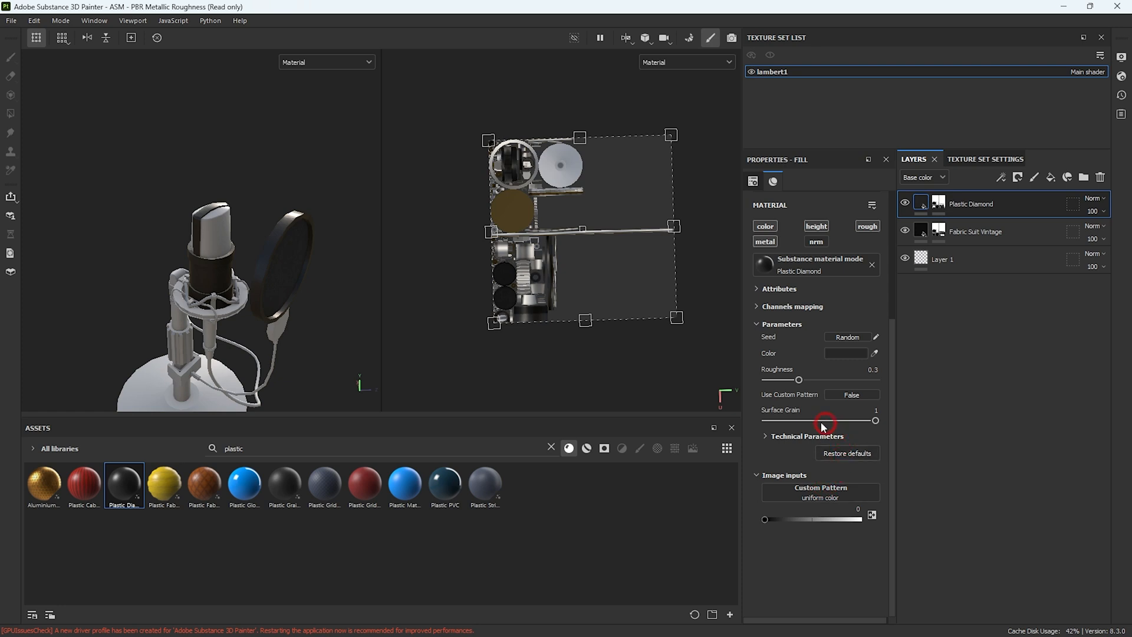
{"action": "left_click_drag", "start_coordinate": [159, 283], "coordinate": [253, 152], "text": "alt"}
{"action": "right_click_drag", "start_coordinate": [253, 152], "coordinate": [397, 450], "text": "alt"}
{"action": "middle_click_drag", "start_coordinate": [265, 230], "coordinate": [215, 254], "text": "alt"}
{"action": "left_click", "coordinate": [824, 230]}
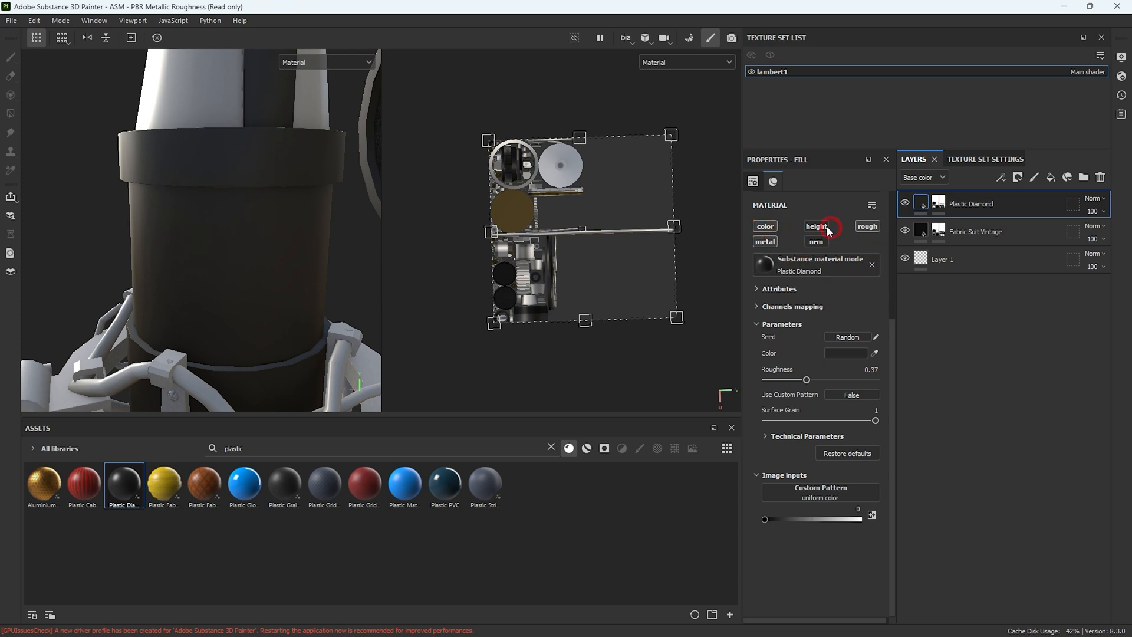
{"action": "scroll", "coordinate": [836, 386], "scroll_direction": "up", "scroll_amount": 5}
{"action": "left_click_drag", "start_coordinate": [805, 311], "coordinate": [803, 312]}
{"action": "right_click_drag", "start_coordinate": [177, 220], "coordinate": [164, 228], "text": "alt"}
{"action": "left_click_drag", "start_coordinate": [165, 228], "coordinate": [210, 207], "text": "alt"}
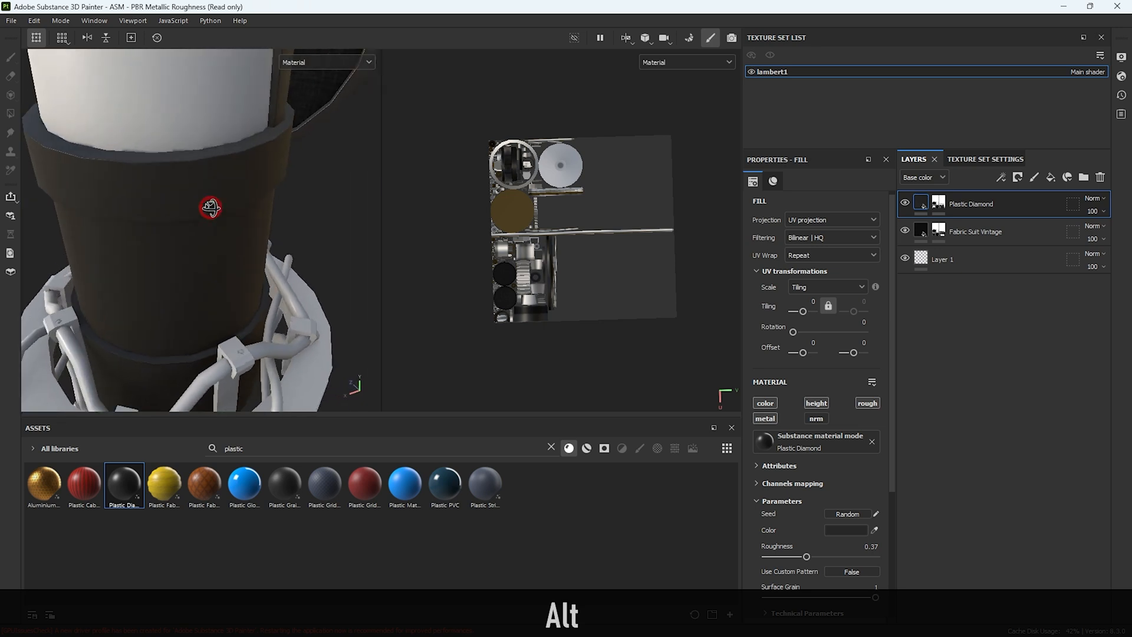
Set the roughness of the Plastic Diamond material to 0.25
{"action": "scroll", "coordinate": [810, 394], "scroll_direction": "down", "scroll_amount": 2}
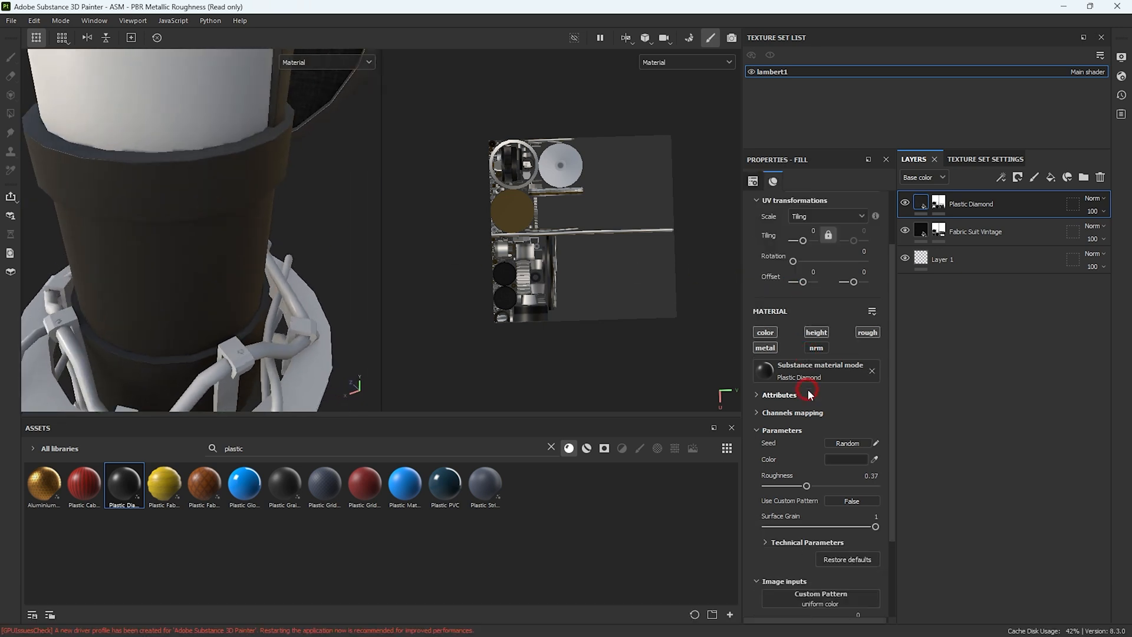
{"action": "left_click", "coordinate": [766, 348]}
{"action": "scroll", "coordinate": [869, 381], "scroll_direction": "down", "scroll_amount": 1}
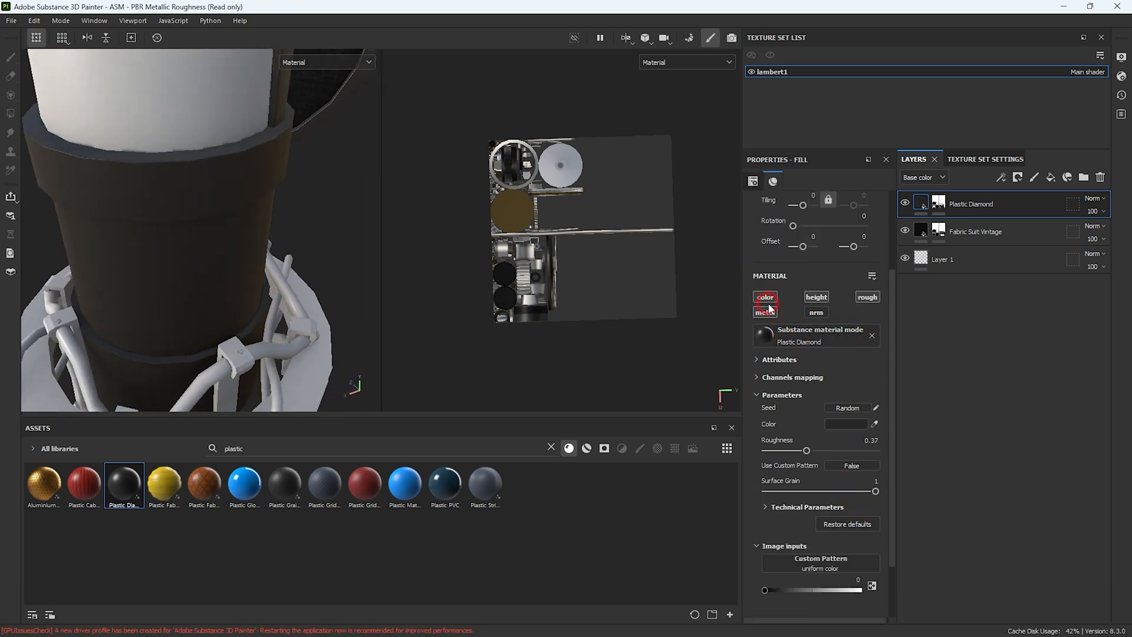
{"action": "scroll", "coordinate": [838, 354], "scroll_direction": "down", "scroll_amount": 2}
{"action": "left_click", "coordinate": [807, 381]}
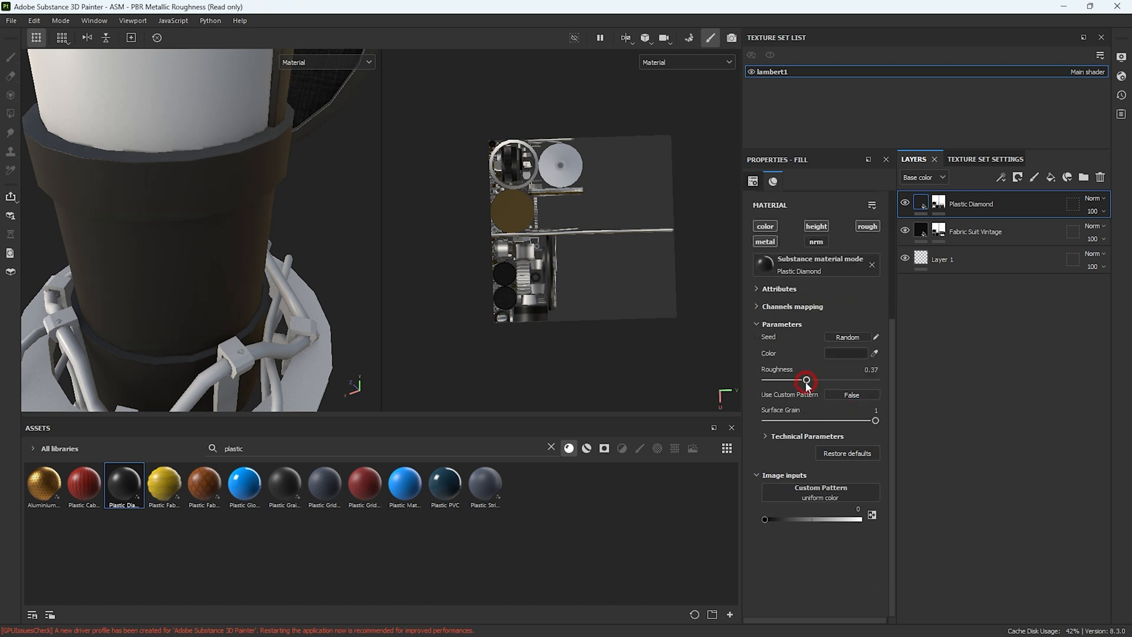
{"action": "left_click_drag", "start_coordinate": [792, 388], "coordinate": [794, 388]}
{"action": "left_click_drag", "start_coordinate": [169, 250], "coordinate": [268, 160], "text": "alt"}
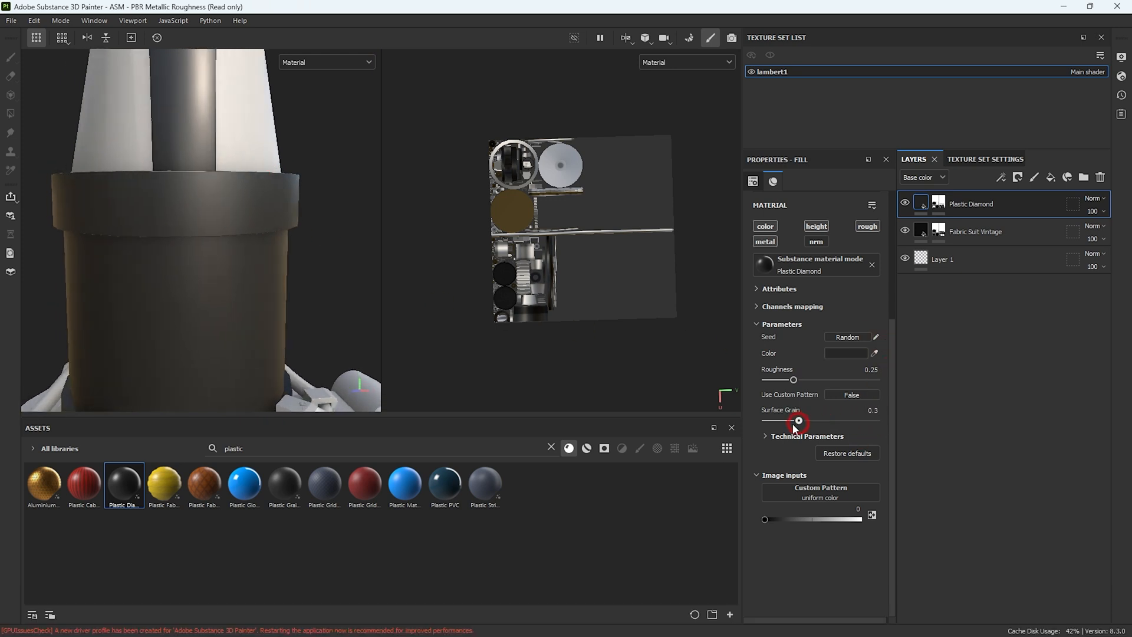
Try the custom pattern option of the Plastic Diamond material
{"action": "left_click", "coordinate": [859, 394]}
{"action": "scroll", "coordinate": [252, 265], "scroll_direction": "down", "scroll_amount": 3}
{"action": "left_click_drag", "start_coordinate": [252, 265], "coordinate": [5, 223], "text": "alt"}
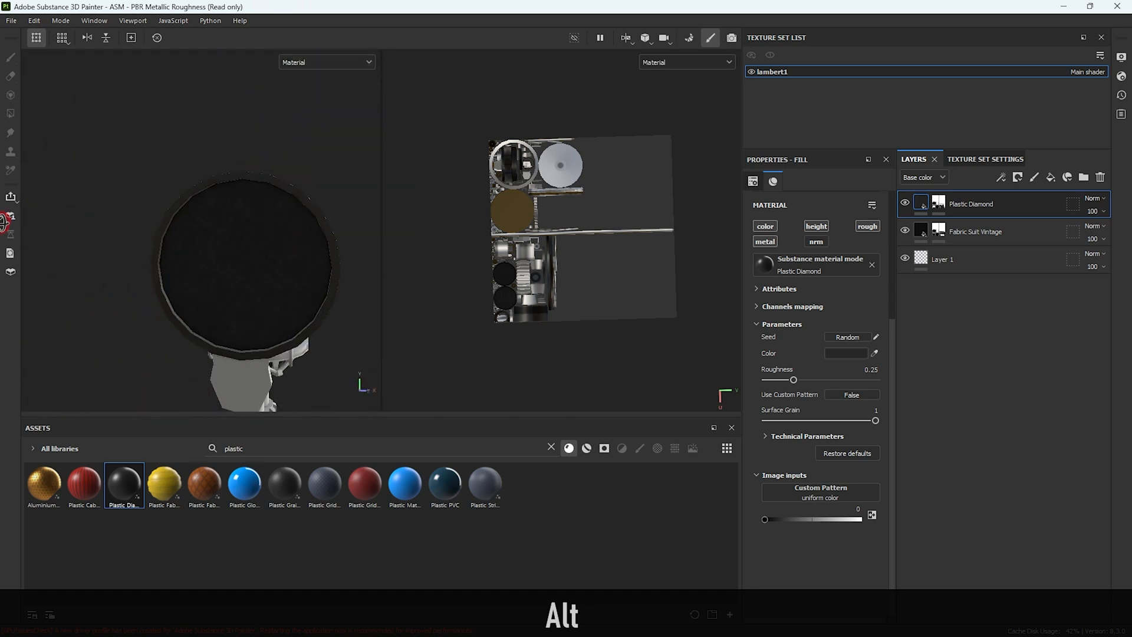
Fill the bracket beneath the pop filter in the Plastic Diamond layer's mask
{"action": "left_click_drag", "start_coordinate": [320, 245], "coordinate": [221, 253], "text": "alt"}
{"action": "left_click_drag", "start_coordinate": [314, 263], "coordinate": [819, 211], "text": "alt"}
{"action": "left_click", "coordinate": [939, 203]}
{"action": "key", "text": "4"}
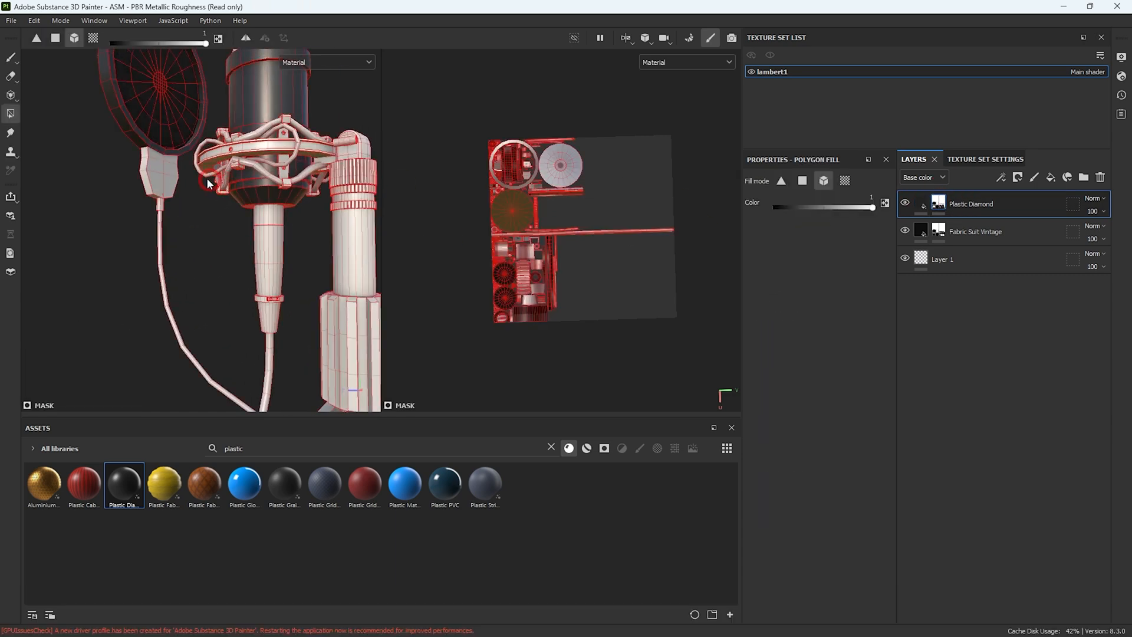
{"action": "left_click", "coordinate": [154, 175]}
{"action": "right_click_drag", "start_coordinate": [277, 283], "coordinate": [222, 240], "text": "alt"}
{"action": "left_click_drag", "start_coordinate": [222, 240], "coordinate": [268, 299], "text": "alt"}
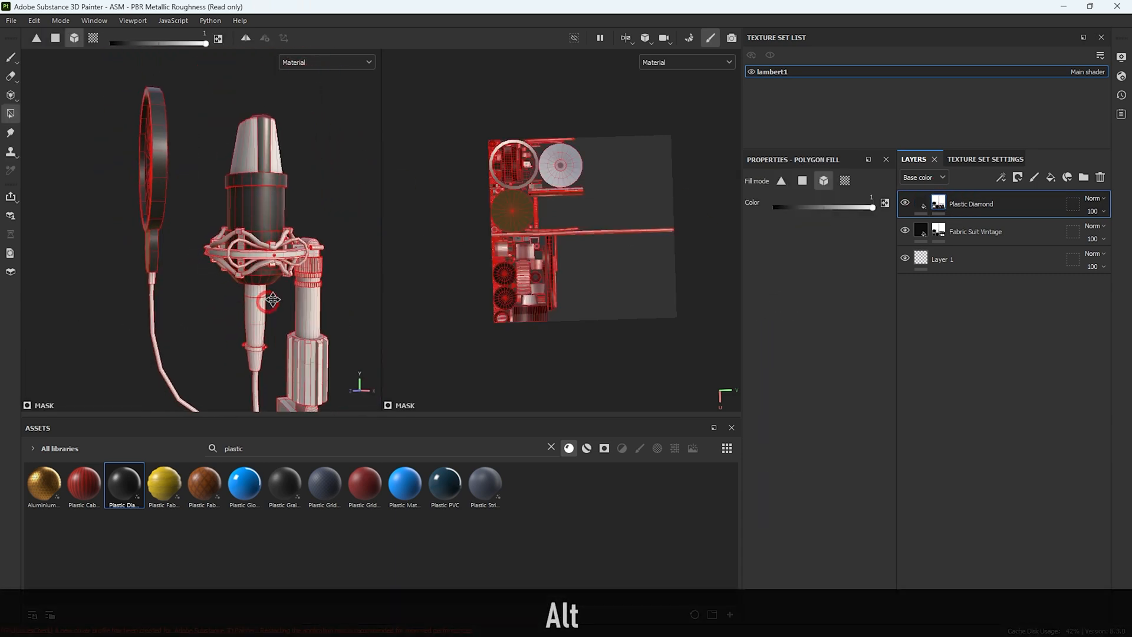
Examine the shock mount, cable connector, stand pole and clamp up close for parts needing another material
{"action": "right_click_drag", "start_coordinate": [267, 298], "coordinate": [331, 320], "text": "alt"}
{"action": "left_click_drag", "start_coordinate": [330, 320], "coordinate": [240, 268], "text": "alt"}
{"action": "right_click_drag", "start_coordinate": [240, 268], "coordinate": [195, 238], "text": "alt"}
{"action": "middle_click_drag", "start_coordinate": [259, 257], "coordinate": [126, 280], "text": "alt"}
{"action": "left_click_drag", "start_coordinate": [127, 280], "coordinate": [133, 322], "text": "alt"}
{"action": "right_click_drag", "start_coordinate": [133, 321], "coordinate": [384, 389], "text": "alt"}
{"action": "left_click_drag", "start_coordinate": [384, 389], "coordinate": [212, 240], "text": "alt"}
{"action": "middle_click_drag", "start_coordinate": [212, 240], "coordinate": [139, 84], "text": "alt"}
{"action": "right_click_drag", "start_coordinate": [207, 228], "coordinate": [276, 316], "text": "alt"}
{"action": "middle_click_drag", "start_coordinate": [276, 316], "coordinate": [240, 76], "text": "alt"}
{"action": "left_click_drag", "start_coordinate": [240, 76], "coordinate": [209, 235], "text": "alt"}
{"action": "middle_click_drag", "start_coordinate": [209, 235], "coordinate": [256, 253], "text": "alt"}
{"action": "left_click_drag", "start_coordinate": [256, 253], "coordinate": [271, 313], "text": "alt"}
{"action": "right_click_drag", "start_coordinate": [270, 313], "coordinate": [273, 262], "text": "alt"}
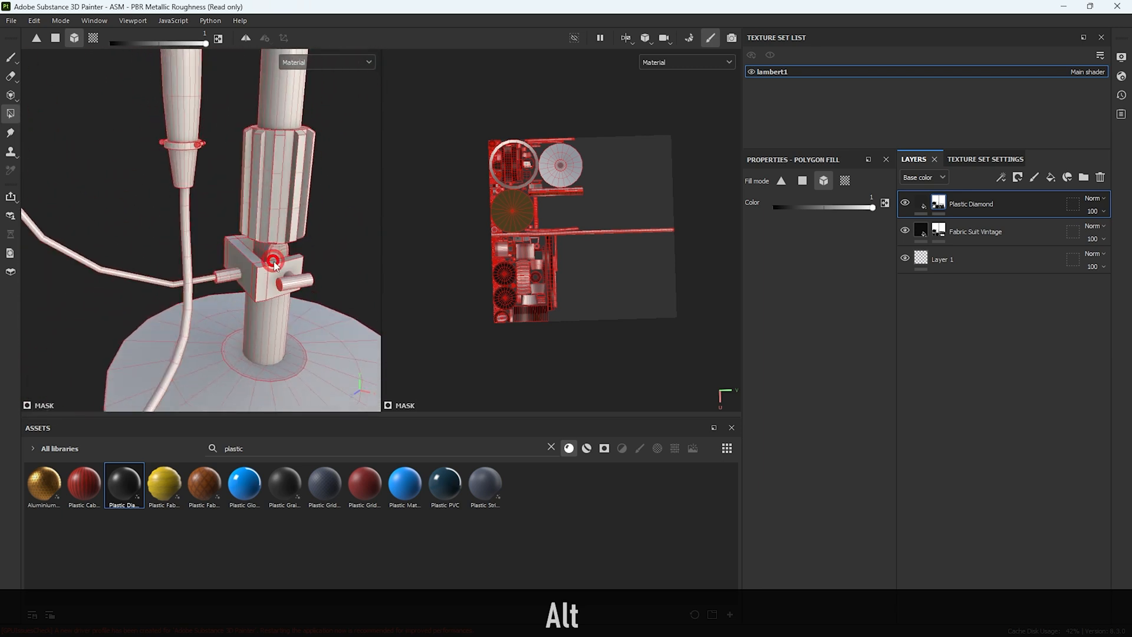
Show the Plastic Diamond layer's material and search the asset library for iron materials
{"action": "left_click", "coordinate": [964, 206]}
{"action": "left_click", "coordinate": [922, 205]}
{"action": "left_click", "coordinate": [258, 435]}
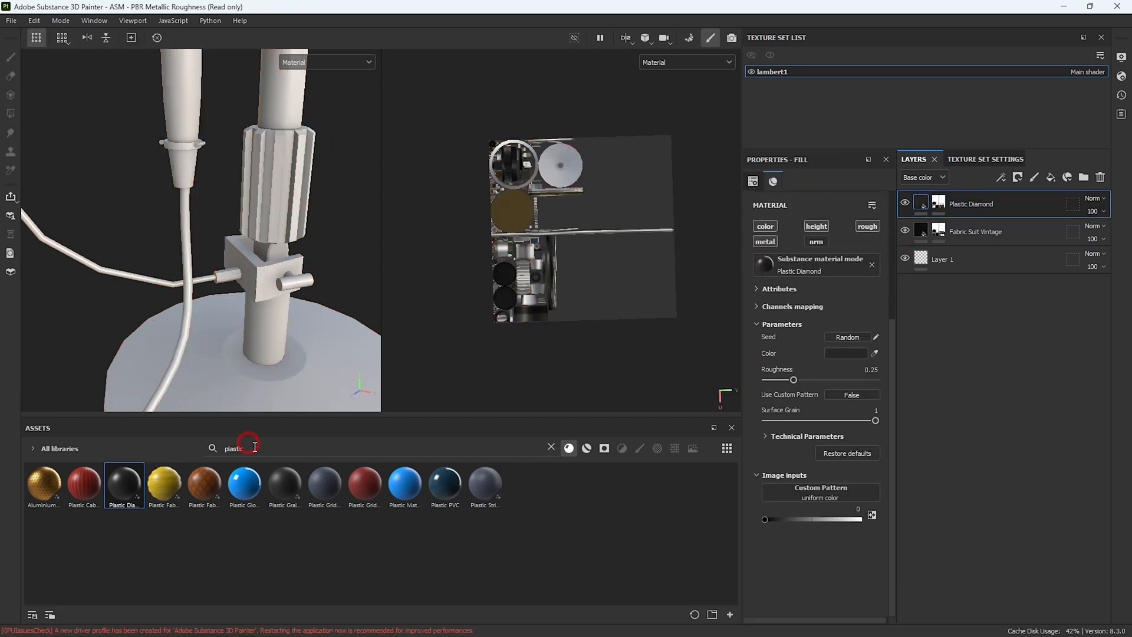
{"action": "key", "text": "BackSpace"}
{"action": "type", "text": "iron"}
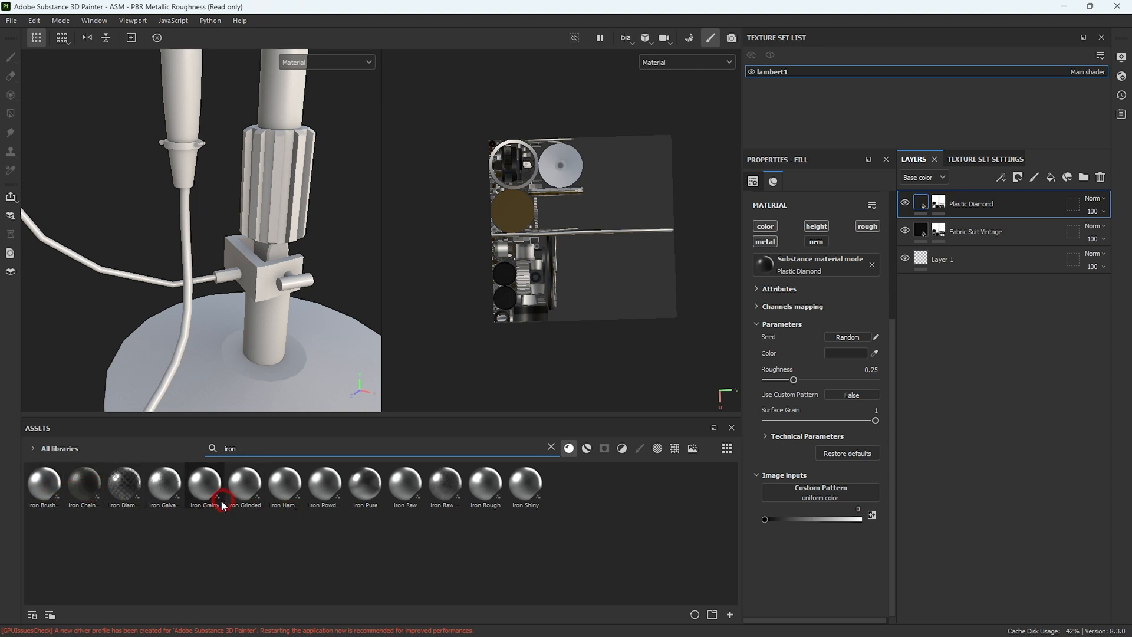
Try the Iron Grainy material on the whole microphone model
{"action": "left_click_drag", "start_coordinate": [227, 407], "coordinate": [271, 266], "text": "alt"}
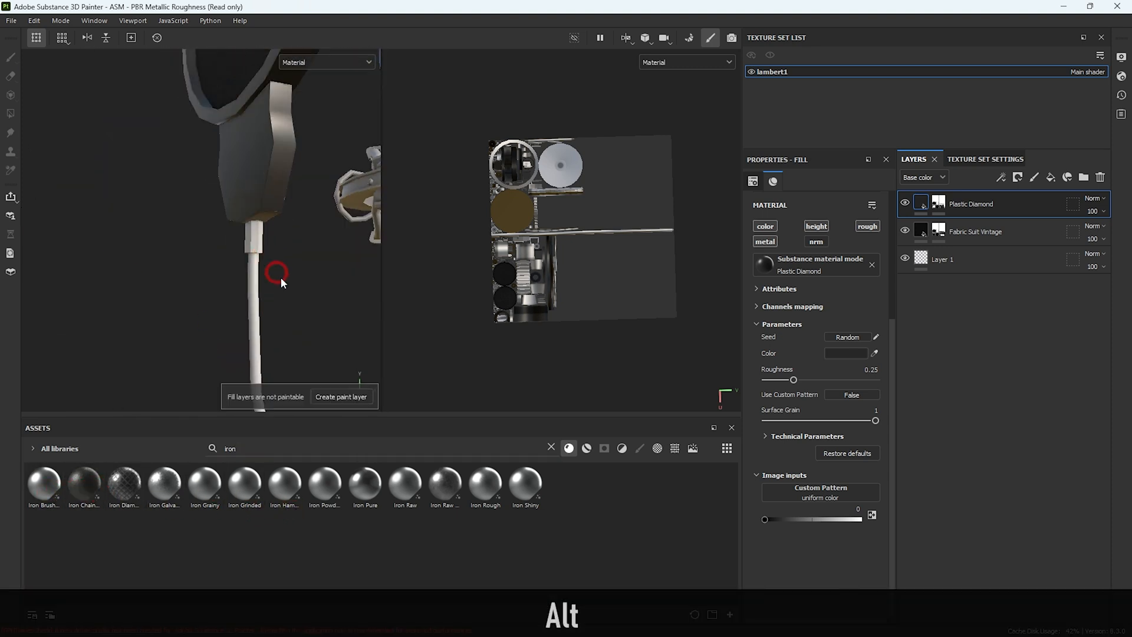
{"action": "left_click_drag", "start_coordinate": [213, 498], "coordinate": [242, 277]}
{"action": "left_click_drag", "start_coordinate": [290, 349], "coordinate": [275, 304], "text": "alt"}
{"action": "key", "text": "ctrl+z"}
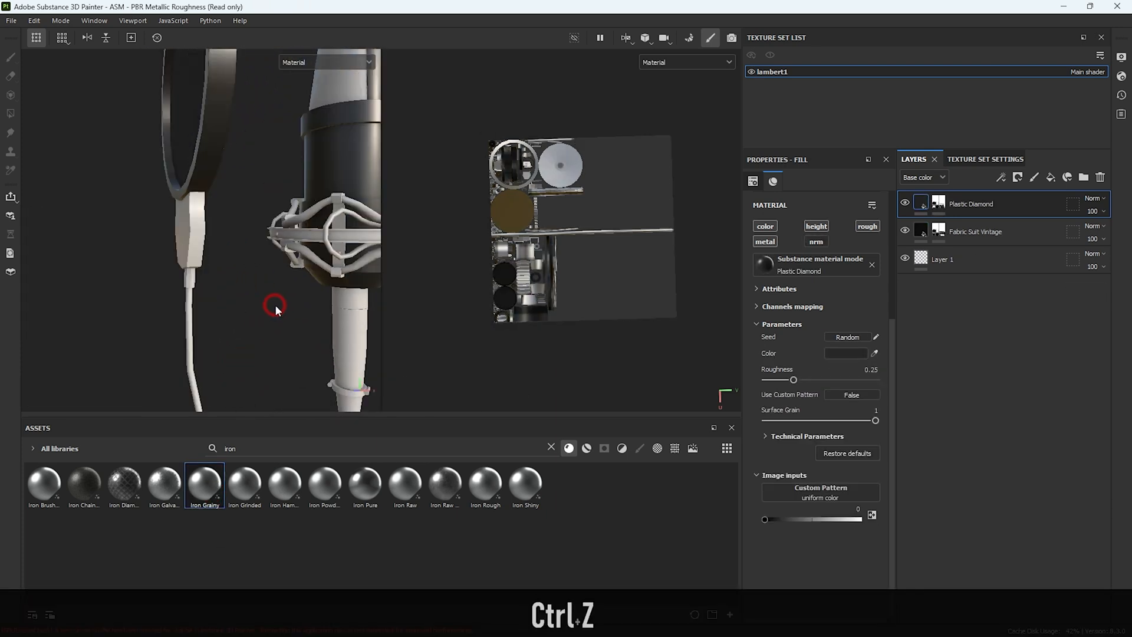
{"action": "key", "text": "ctrl+shift+z"}
Check the studio mike.jpg reference photo for the colours and metal parts of the microphone
{"action": "key", "text": "alt+z"}
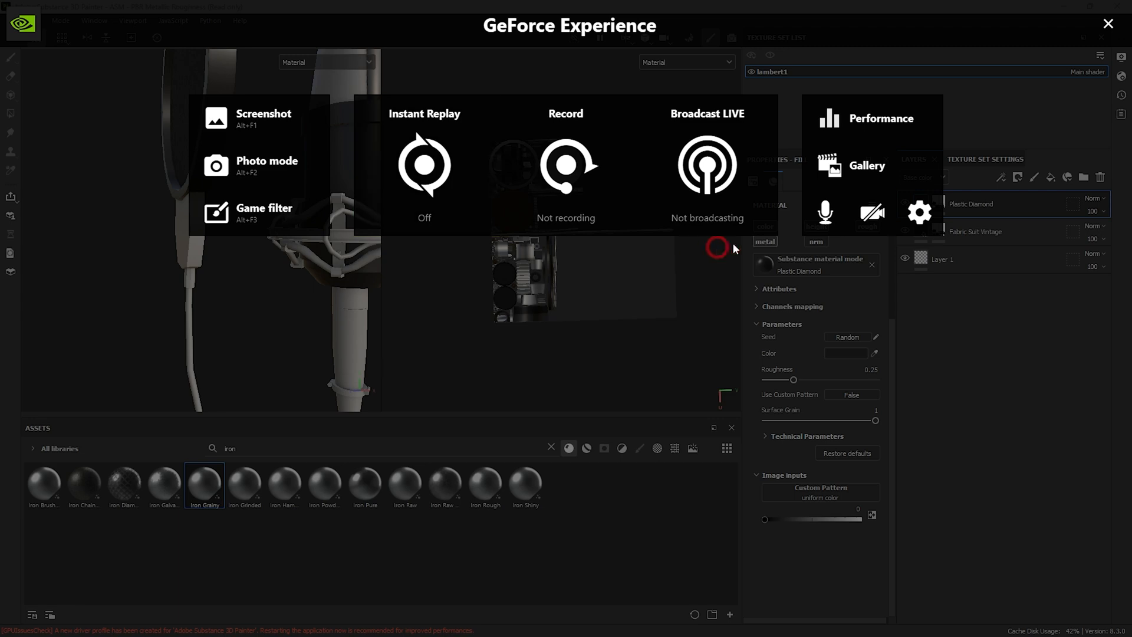
{"action": "left_click", "coordinate": [1022, 61]}
{"action": "left_click_drag", "start_coordinate": [1083, 89], "coordinate": [642, 93]}
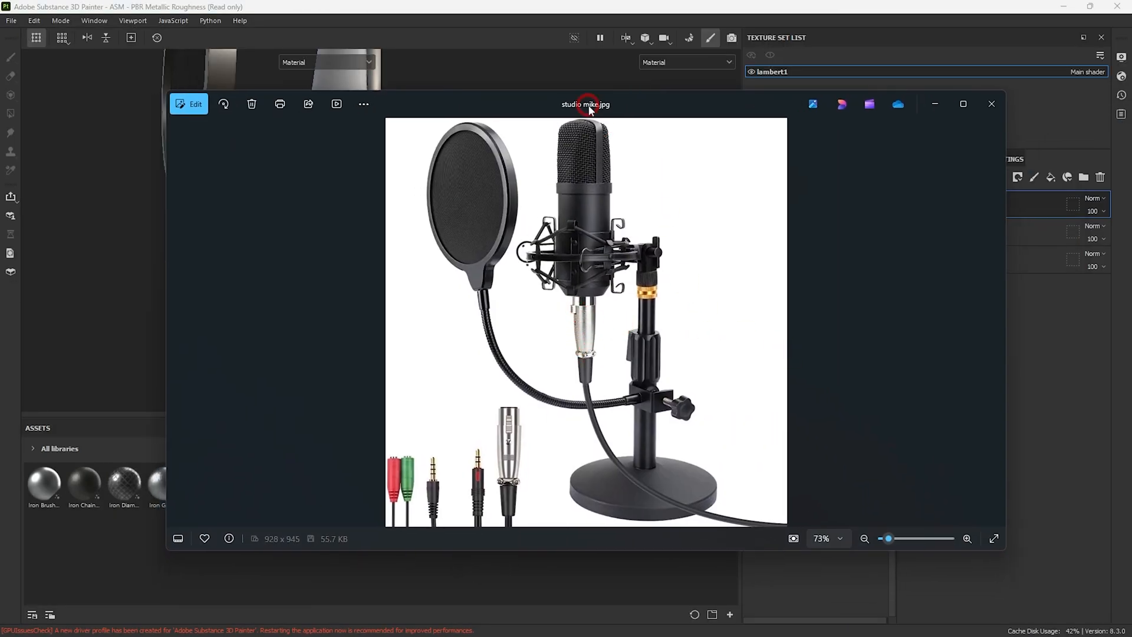
{"action": "left_click_drag", "start_coordinate": [584, 99], "coordinate": [1131, 126]}
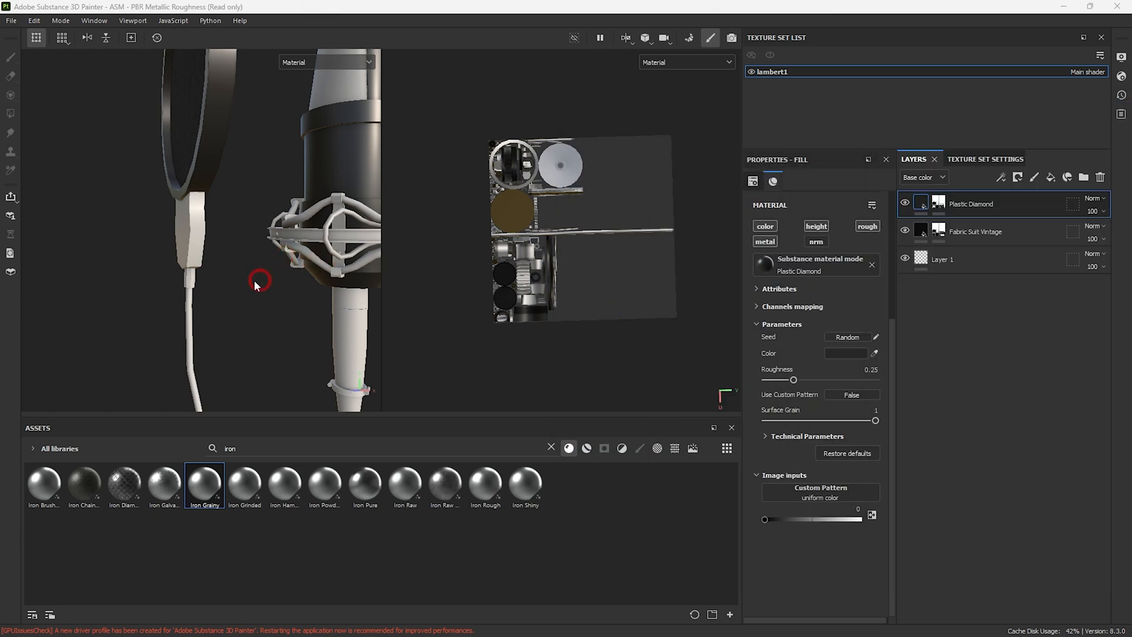
Examine the pop filter, shock mount and microphone head with the Plastic Diamond mask active, using a wider 3D viewport
{"action": "right_click_drag", "start_coordinate": [254, 281], "coordinate": [222, 281], "text": "alt"}
{"action": "left_click", "coordinate": [939, 210]}
{"action": "left_click_drag", "start_coordinate": [330, 292], "coordinate": [330, 253], "text": "alt"}
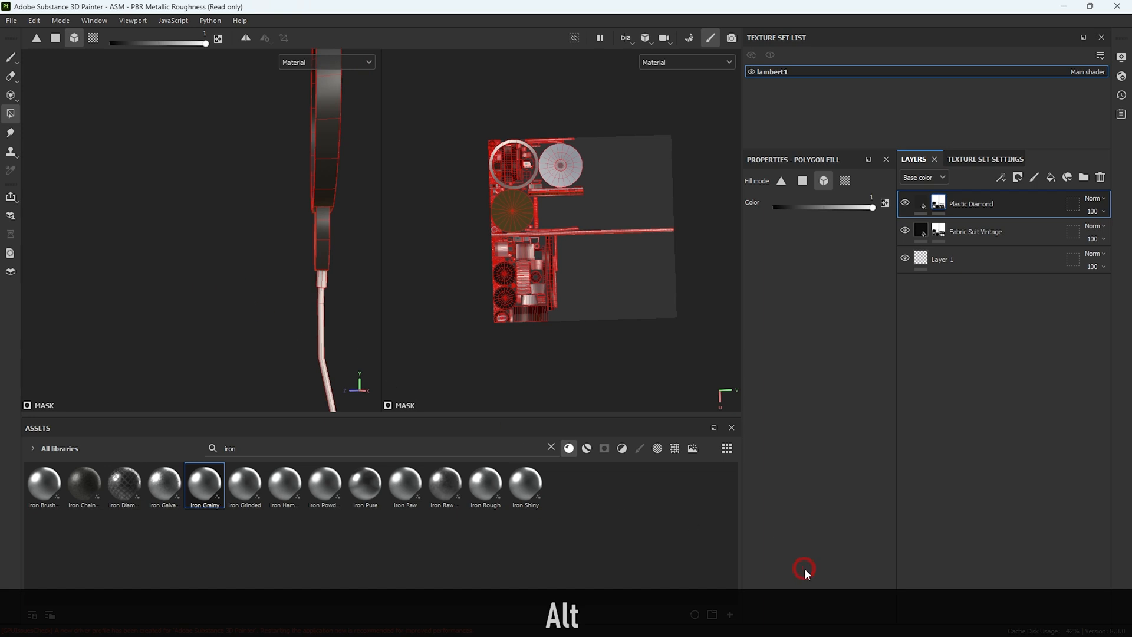
{"action": "middle_click_drag", "start_coordinate": [111, 322], "coordinate": [70, 229], "text": "alt"}
{"action": "left_click_drag", "start_coordinate": [71, 229], "coordinate": [592, 236], "text": "alt"}
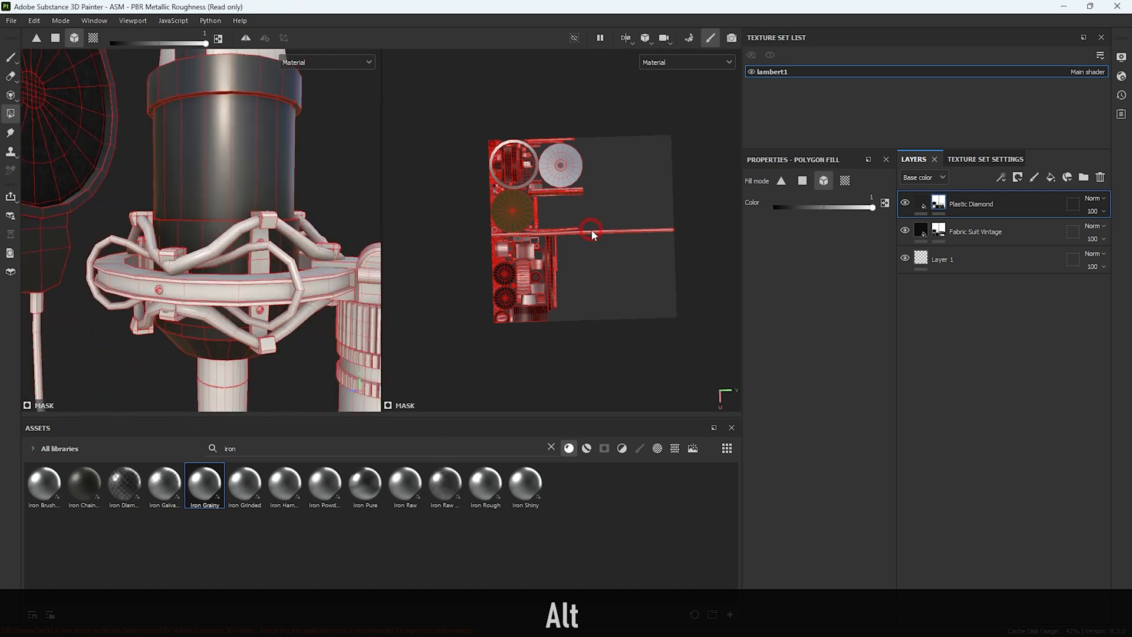
{"action": "left_click_drag", "start_coordinate": [380, 275], "coordinate": [506, 300]}
{"action": "right_click_drag", "start_coordinate": [665, 303], "coordinate": [582, 297], "text": "alt"}
{"action": "middle_click_drag", "start_coordinate": [581, 297], "coordinate": [638, 343], "text": "alt"}
{"action": "left_click_drag", "start_coordinate": [520, 260], "coordinate": [307, 224], "text": "alt"}
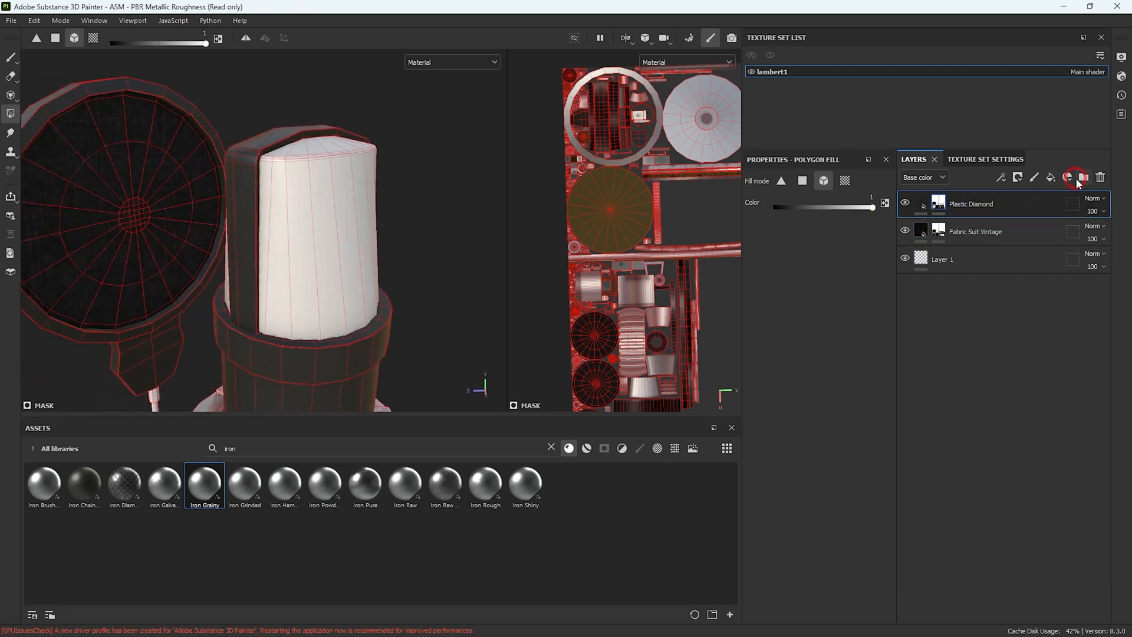
Add a fill layer with a white mask and clear the mask over all UV islands
{"action": "left_click", "coordinate": [1056, 178]}
{"action": "left_click_drag", "start_coordinate": [319, 276], "coordinate": [407, 269], "text": "alt"}
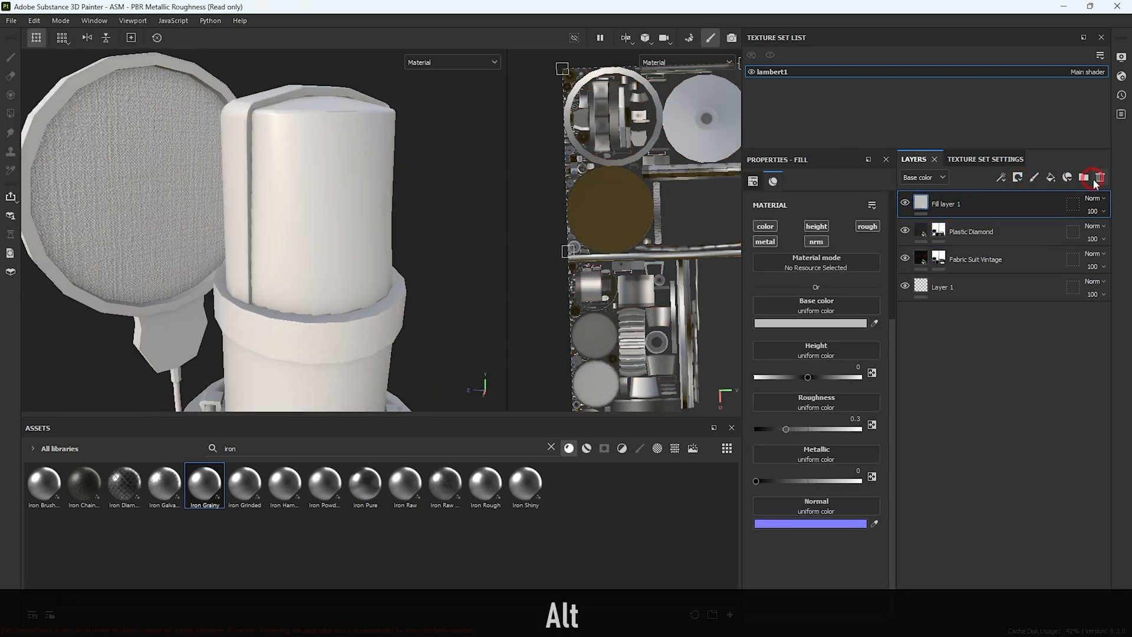
{"action": "left_click", "coordinate": [1019, 177]}
{"action": "left_click", "coordinate": [1038, 193]}
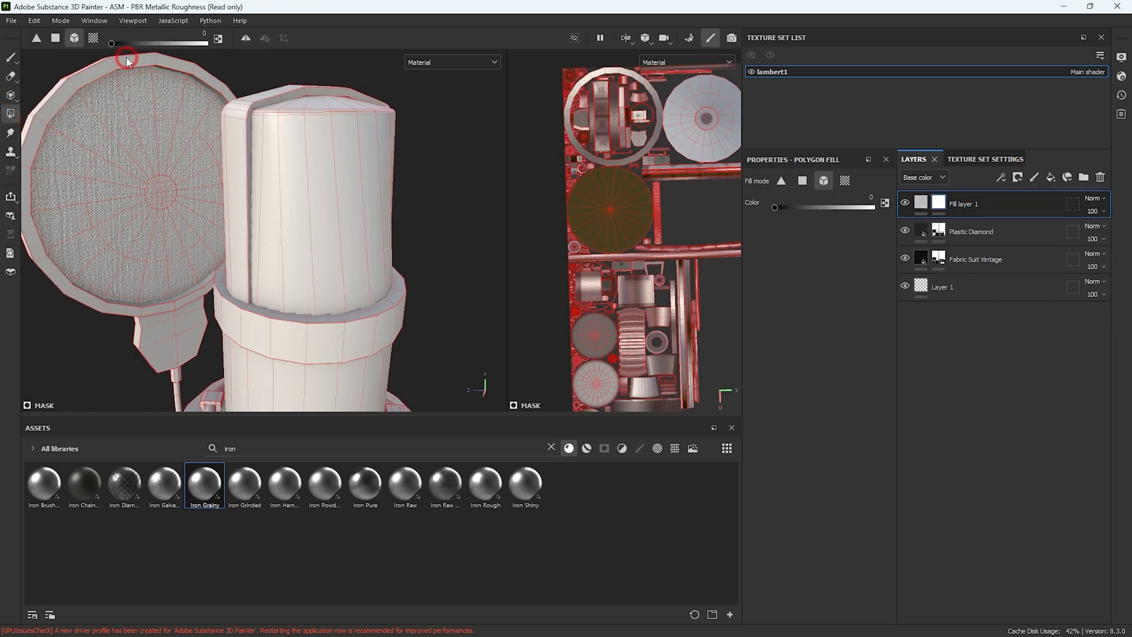
{"action": "right_click_drag", "start_coordinate": [528, 193], "coordinate": [534, 132], "text": "alt"}
{"action": "left_click_drag", "start_coordinate": [533, 124], "coordinate": [708, 330]}
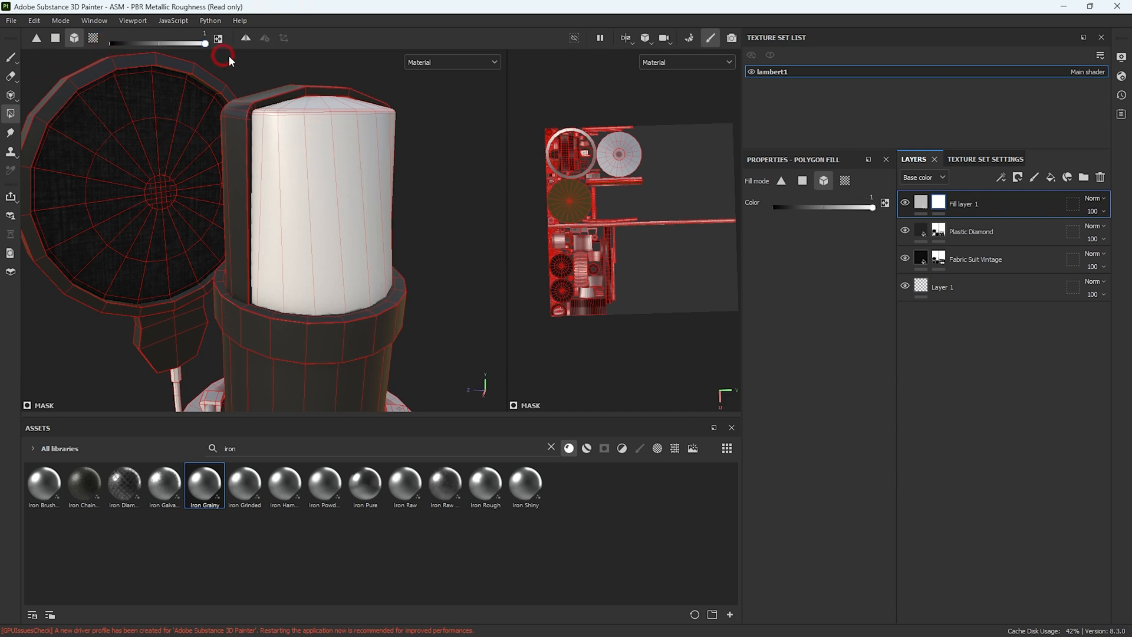
Examine the microphone head's grille and band up close, comparing the model with the Plastic Diamond layer hidden and shown
{"action": "left_click_drag", "start_coordinate": [330, 188], "coordinate": [361, 204], "text": "alt"}
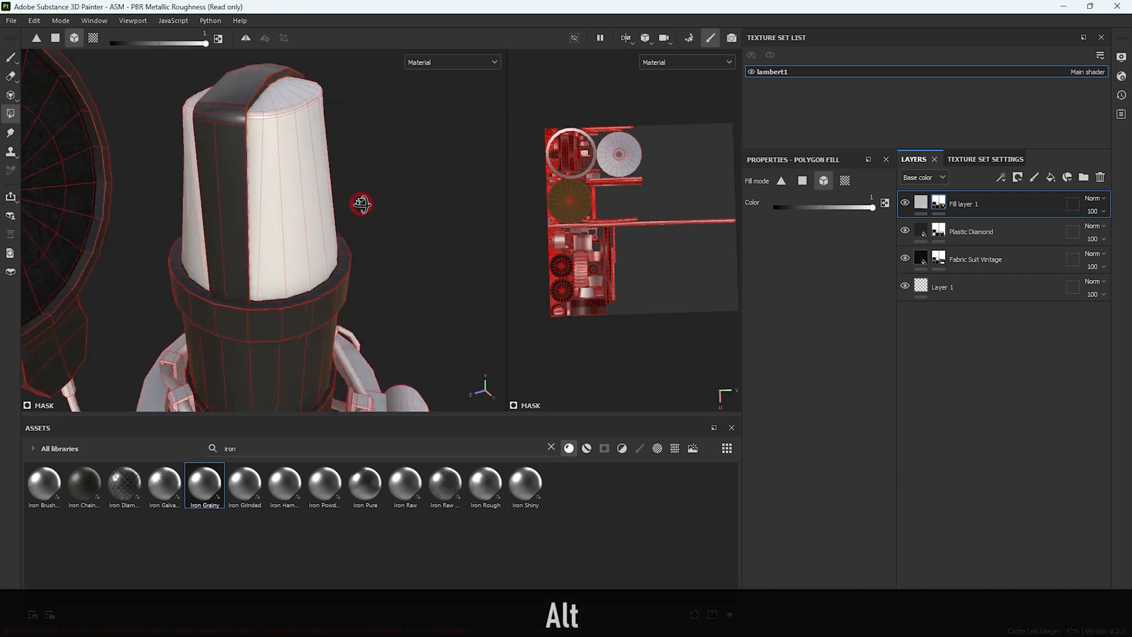
{"action": "right_click_drag", "start_coordinate": [558, 265], "coordinate": [617, 205], "text": "alt"}
{"action": "middle_click_drag", "start_coordinate": [617, 118], "coordinate": [625, 354], "text": "alt"}
{"action": "right_click_drag", "start_coordinate": [581, 230], "coordinate": [616, 257], "text": "alt"}
{"action": "left_click_drag", "start_coordinate": [378, 303], "coordinate": [443, 298], "text": "alt"}
{"action": "right_click_drag", "start_coordinate": [590, 248], "coordinate": [558, 194], "text": "alt"}
{"action": "middle_click_drag", "start_coordinate": [557, 195], "coordinate": [612, 50], "text": "alt"}
{"action": "left_click_drag", "start_coordinate": [366, 308], "coordinate": [230, 307], "text": "alt"}
{"action": "right_click_drag", "start_coordinate": [248, 195], "coordinate": [308, 144], "text": "alt"}
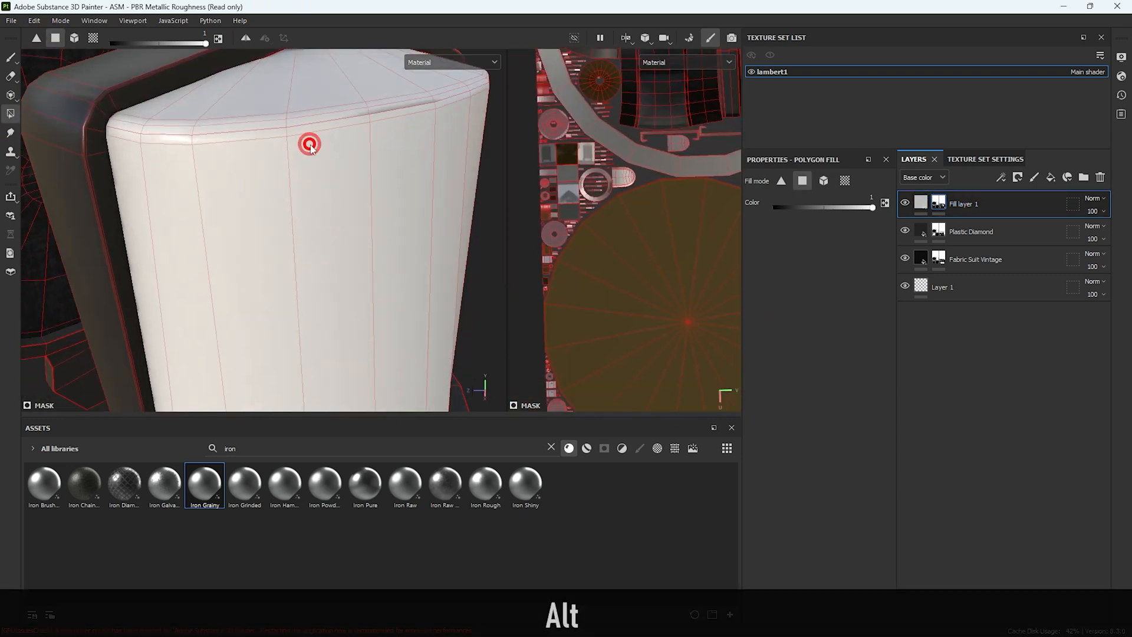
{"action": "left_click_drag", "start_coordinate": [247, 148], "coordinate": [338, 136], "text": "alt"}
{"action": "right_click_drag", "start_coordinate": [339, 136], "coordinate": [94, 306], "text": "alt"}
{"action": "left_click_drag", "start_coordinate": [330, 188], "coordinate": [416, 188], "text": "alt"}
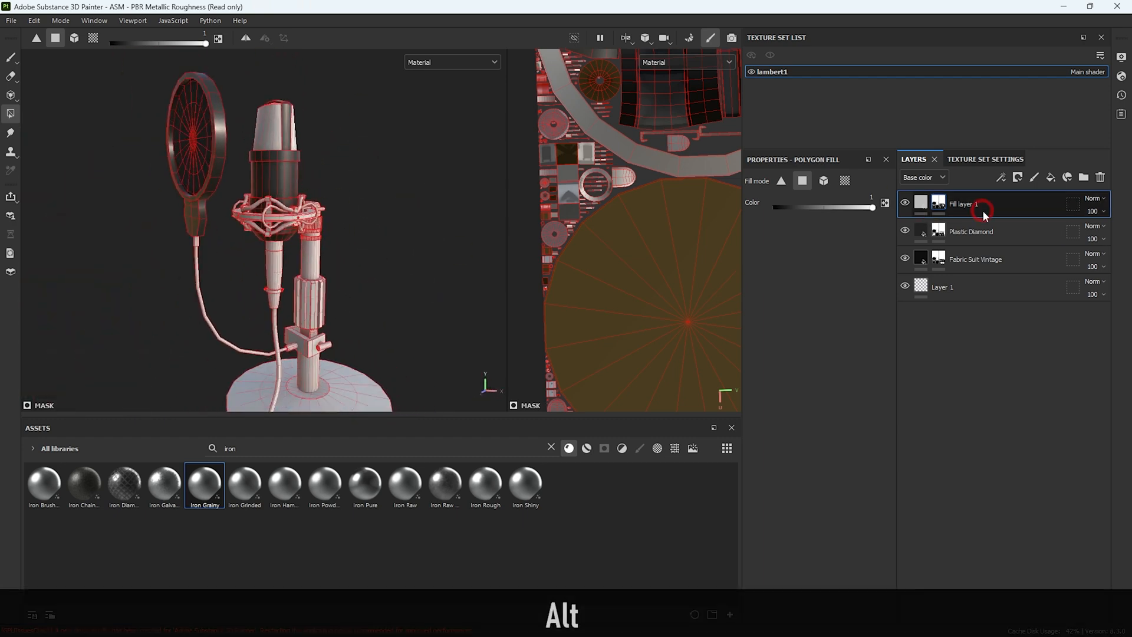
{"action": "left_click", "coordinate": [905, 231]}
{"action": "left_click", "coordinate": [905, 231]}
Switch the fill layer's mask filling to value 0 in mesh mode around the microphone head
{"action": "right_click_drag", "start_coordinate": [253, 141], "coordinate": [379, 334], "text": "alt"}
{"action": "left_click_drag", "start_coordinate": [379, 333], "coordinate": [263, 159], "text": "alt"}
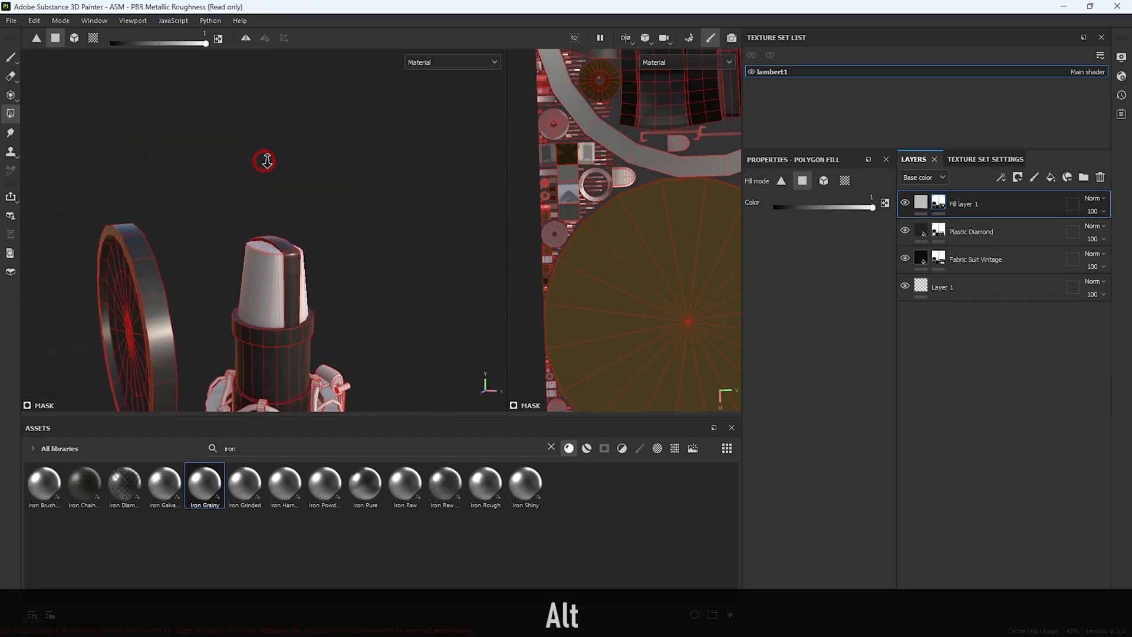
{"action": "middle_click_drag", "start_coordinate": [263, 159], "coordinate": [242, 100], "text": "alt"}
{"action": "right_click_drag", "start_coordinate": [241, 100], "coordinate": [207, 112], "text": "alt"}
{"action": "left_click", "coordinate": [218, 38]}
{"action": "left_click_drag", "start_coordinate": [313, 217], "coordinate": [254, 219], "text": "alt"}
{"action": "right_click_drag", "start_coordinate": [253, 219], "coordinate": [294, 248], "text": "alt"}
{"action": "left_click", "coordinate": [75, 38]}
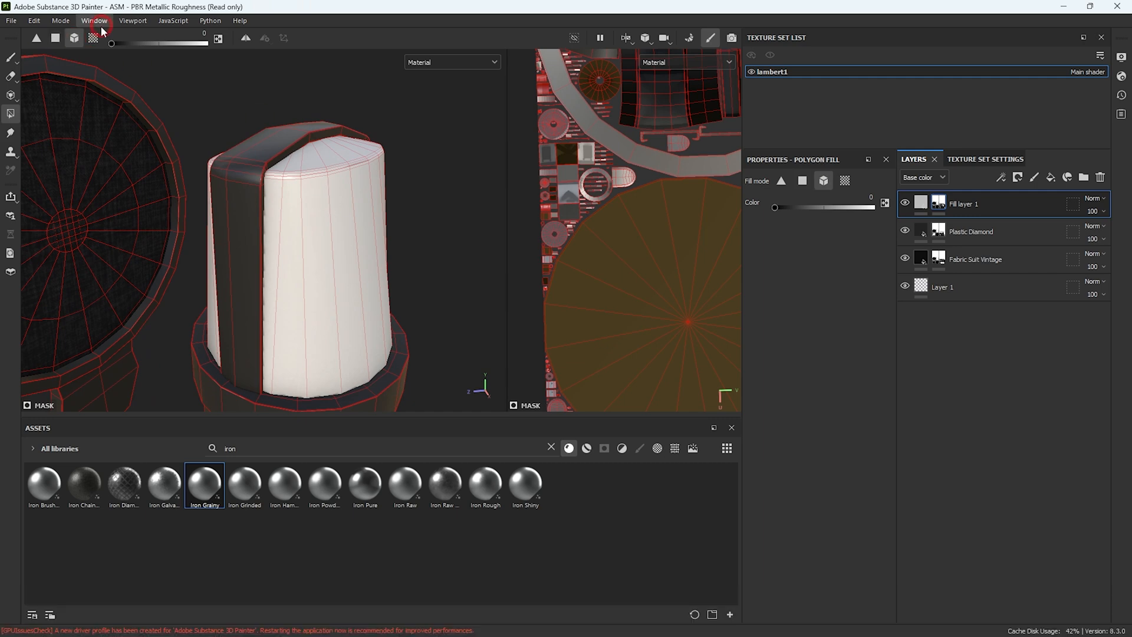
Try filling small UV islands in the fill layer's mask with value 1
{"action": "middle_click_drag", "start_coordinate": [165, 174], "coordinate": [230, 200], "text": "alt"}
{"action": "scroll", "coordinate": [568, 245], "scroll_direction": "up", "scroll_amount": 4}
{"action": "middle_click_drag", "start_coordinate": [568, 245], "coordinate": [645, 407], "text": "alt"}
{"action": "middle_click_drag", "start_coordinate": [590, 209], "coordinate": [596, 291], "text": "alt"}
{"action": "left_click_drag", "start_coordinate": [508, 264], "coordinate": [201, 254]}
{"action": "middle_click_drag", "start_coordinate": [539, 348], "coordinate": [542, 117], "text": "alt"}
{"action": "scroll", "coordinate": [528, 372], "scroll_direction": "up", "scroll_amount": 5}
{"action": "middle_click_drag", "start_coordinate": [472, 164], "coordinate": [620, 364], "text": "alt"}
{"action": "left_click_drag", "start_coordinate": [490, 194], "coordinate": [562, 233]}
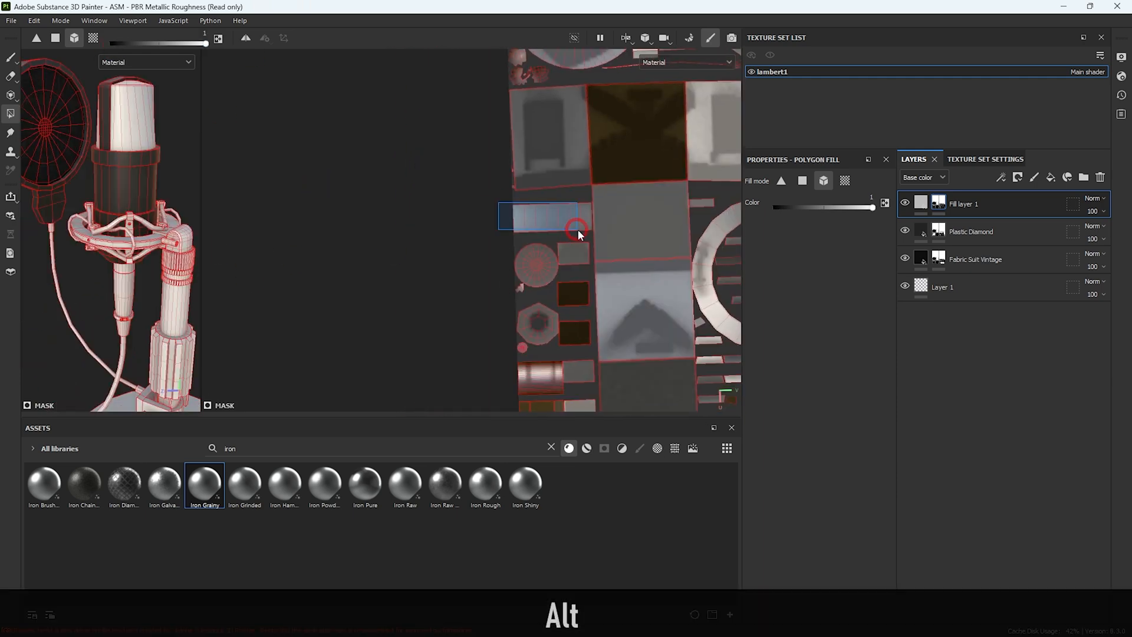
Remove the trial fill layer and restore a wide 3D view of the microphone head
{"action": "right_click_drag", "start_coordinate": [136, 233], "coordinate": [192, 207], "text": "alt"}
{"action": "left_click_drag", "start_coordinate": [202, 212], "coordinate": [456, 220]}
{"action": "right_click_drag", "start_coordinate": [233, 165], "coordinate": [274, 212], "text": "alt"}
{"action": "middle_click_drag", "start_coordinate": [274, 213], "coordinate": [285, 322], "text": "alt"}
{"action": "right_click_drag", "start_coordinate": [285, 321], "coordinate": [313, 273], "text": "alt"}
{"action": "middle_click_drag", "start_coordinate": [313, 273], "coordinate": [326, 321], "text": "alt"}
{"action": "left_click_drag", "start_coordinate": [326, 322], "coordinate": [278, 265], "text": "alt"}
{"action": "middle_click_drag", "start_coordinate": [277, 266], "coordinate": [257, 223], "text": "alt"}
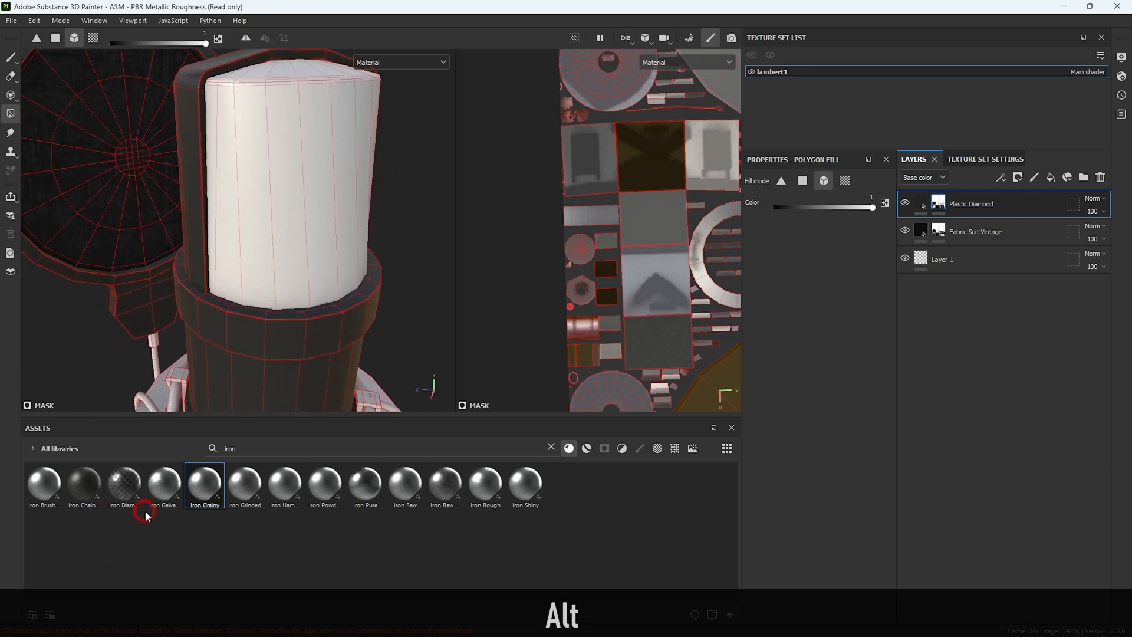
Apply the Iron Diamond Armor material to the microphone model as a new top layer
{"action": "left_click", "coordinate": [124, 487]}
{"action": "right_click_drag", "start_coordinate": [277, 236], "coordinate": [222, 203], "text": "alt"}
{"action": "left_click_drag", "start_coordinate": [222, 203], "coordinate": [180, 221], "text": "alt"}
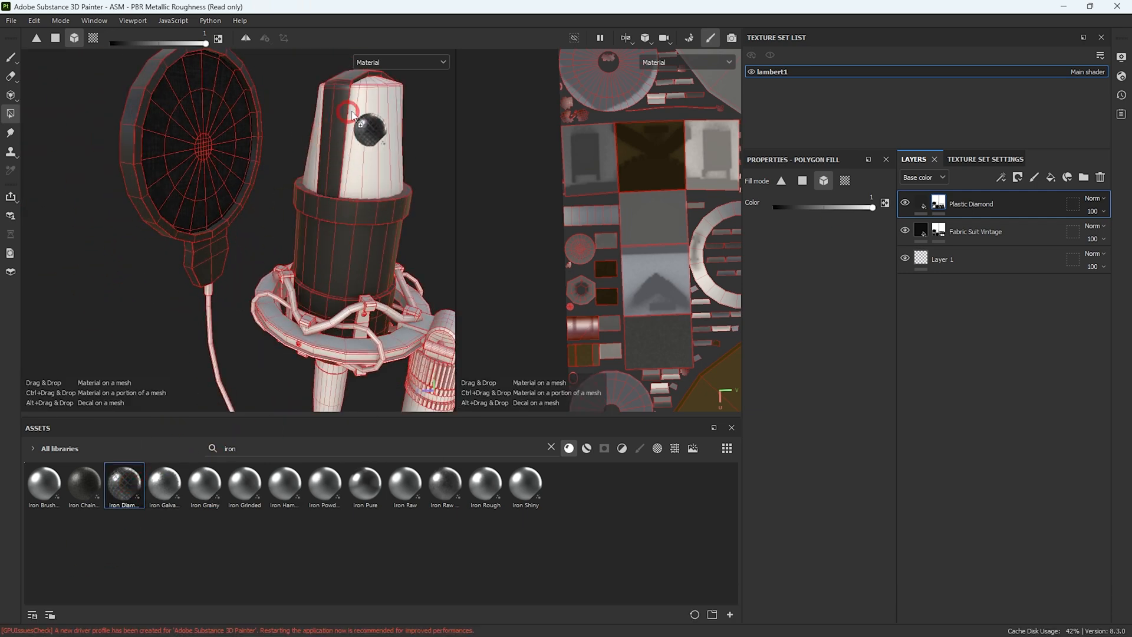
{"action": "left_click_drag", "start_coordinate": [371, 143], "coordinate": [372, 145]}
{"action": "left_click_drag", "start_coordinate": [388, 265], "coordinate": [288, 268], "text": "alt"}
{"action": "right_click_drag", "start_coordinate": [288, 268], "coordinate": [324, 254], "text": "alt"}
{"action": "left_click_drag", "start_coordinate": [324, 254], "coordinate": [352, 222], "text": "alt"}
{"action": "middle_click_drag", "start_coordinate": [352, 222], "coordinate": [354, 266], "text": "alt"}
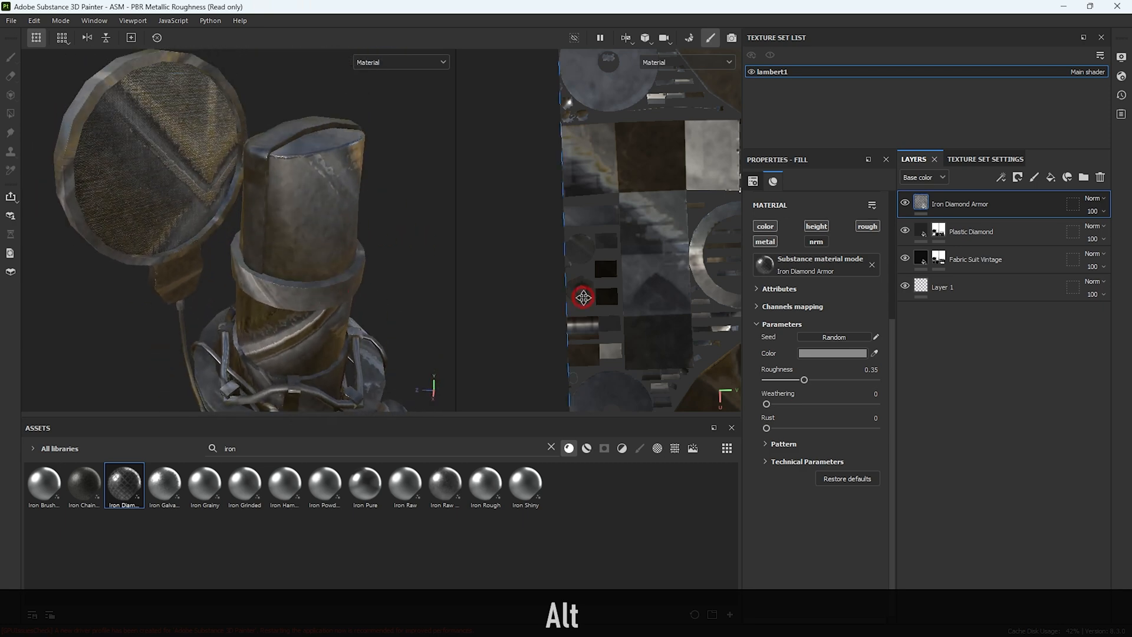
Add a white mask to the Iron Diamond Armor layer and clear it over all UV islands with value 0
{"action": "left_click", "coordinate": [1018, 177]}
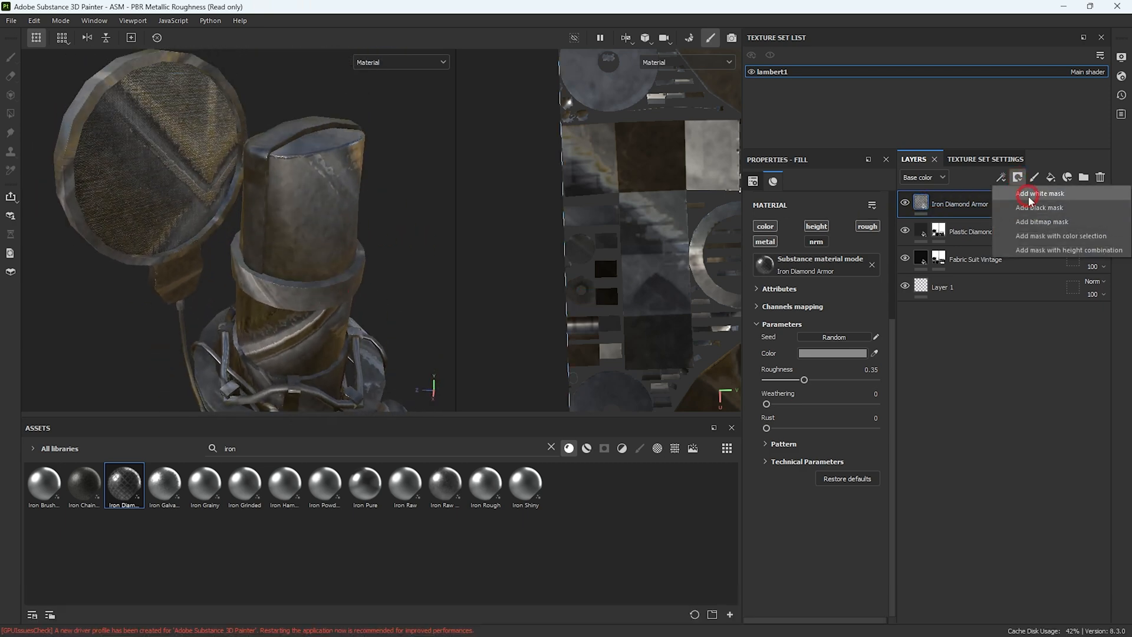
{"action": "left_click", "coordinate": [1029, 198]}
{"action": "left_click_drag", "start_coordinate": [405, 316], "coordinate": [99, 65], "text": "alt"}
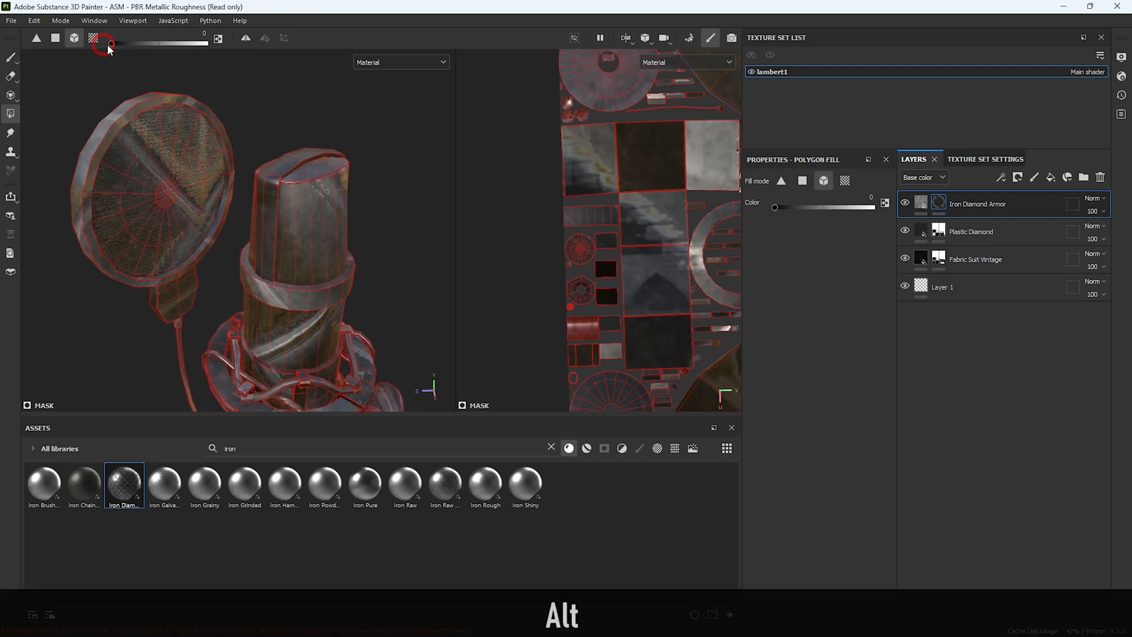
{"action": "right_click_drag", "start_coordinate": [658, 266], "coordinate": [603, 269], "text": "alt"}
{"action": "middle_click_drag", "start_coordinate": [655, 218], "coordinate": [519, 309], "text": "alt"}
{"action": "right_click_drag", "start_coordinate": [708, 292], "coordinate": [449, 222], "text": "alt"}
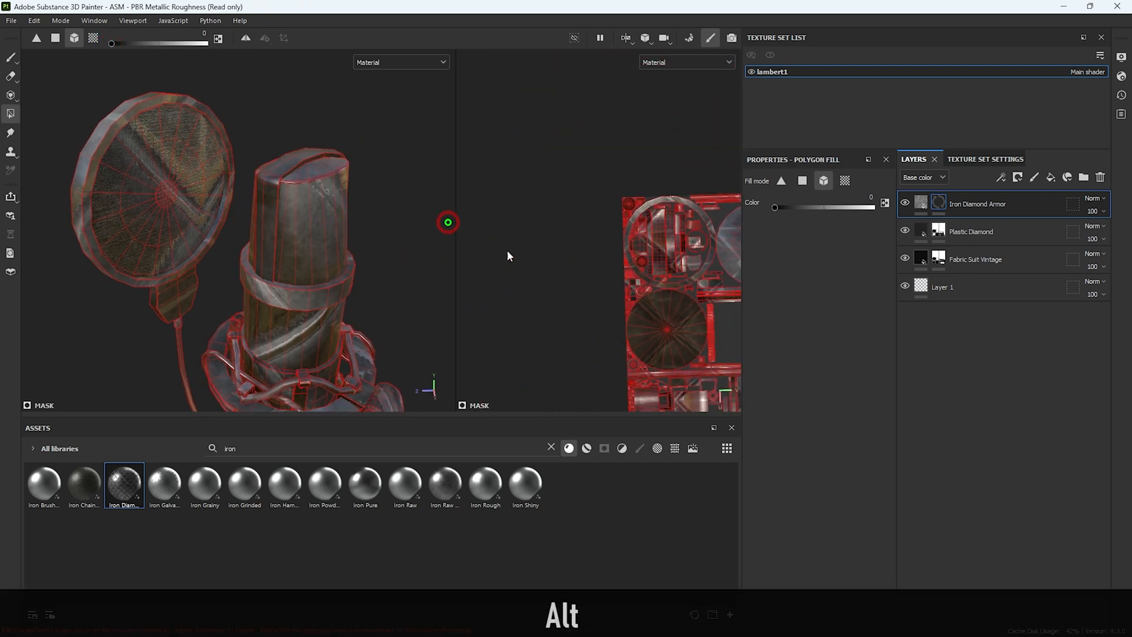
{"action": "middle_click_drag", "start_coordinate": [666, 283], "coordinate": [531, 248], "text": "alt"}
{"action": "right_click_drag", "start_coordinate": [631, 273], "coordinate": [544, 226], "text": "alt"}
{"action": "left_click_drag", "start_coordinate": [459, 95], "coordinate": [705, 330]}
Fill the microphone head's grille in the Iron Diamond Armor layer's mask with value 1
{"action": "left_click_drag", "start_coordinate": [222, 180], "coordinate": [165, 201], "text": "alt"}
{"action": "right_click_drag", "start_coordinate": [236, 227], "coordinate": [366, 301], "text": "alt"}
{"action": "left_click", "coordinate": [206, 45]}
{"action": "left_click", "coordinate": [324, 261]}
{"action": "left_click_drag", "start_coordinate": [324, 260], "coordinate": [283, 181], "text": "alt"}
{"action": "right_click_drag", "start_coordinate": [364, 279], "coordinate": [343, 207], "text": "alt"}
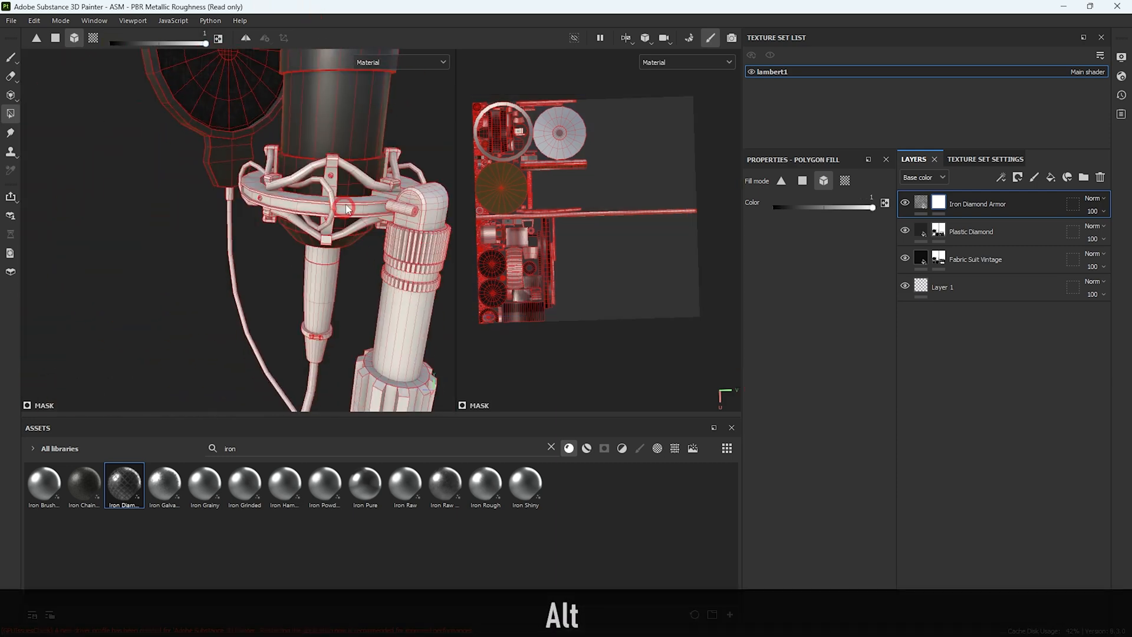
{"action": "middle_click_drag", "start_coordinate": [344, 208], "coordinate": [268, 233], "text": "alt"}
{"action": "right_click_drag", "start_coordinate": [267, 232], "coordinate": [253, 286], "text": "alt"}
{"action": "left_click_drag", "start_coordinate": [253, 286], "coordinate": [224, 265], "text": "alt"}
{"action": "left_click_drag", "start_coordinate": [156, 187], "coordinate": [212, 104], "text": "alt"}
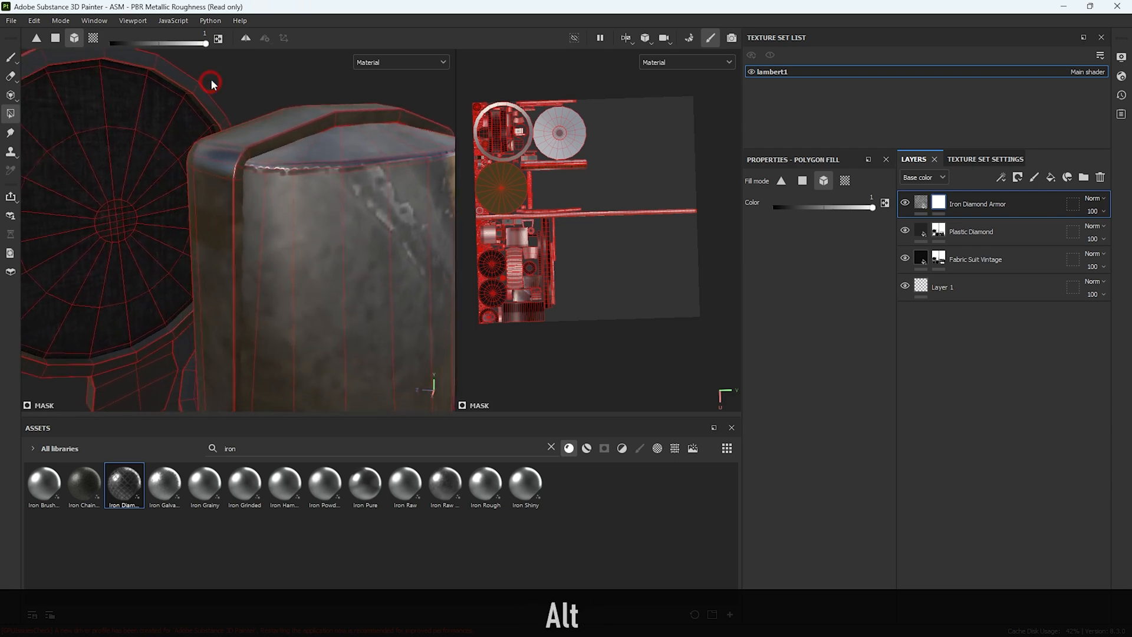
Clear the band over the microphone head from the Plastic Diamond layer's mask with value 0
{"action": "left_click", "coordinate": [231, 171]}
{"action": "left_click_drag", "start_coordinate": [231, 172], "coordinate": [221, 128], "text": "alt"}
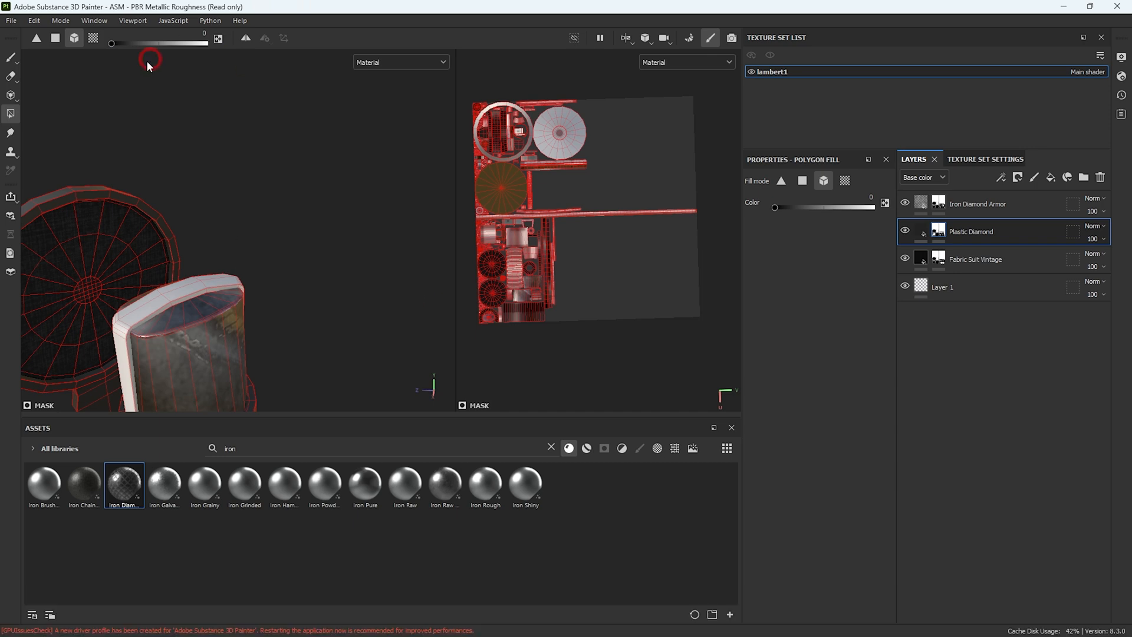
{"action": "middle_click_drag", "start_coordinate": [337, 260], "coordinate": [446, 64], "text": "alt"}
Set the roughness of the Iron Diamond Armor material to 0.45
{"action": "left_click", "coordinate": [920, 203]}
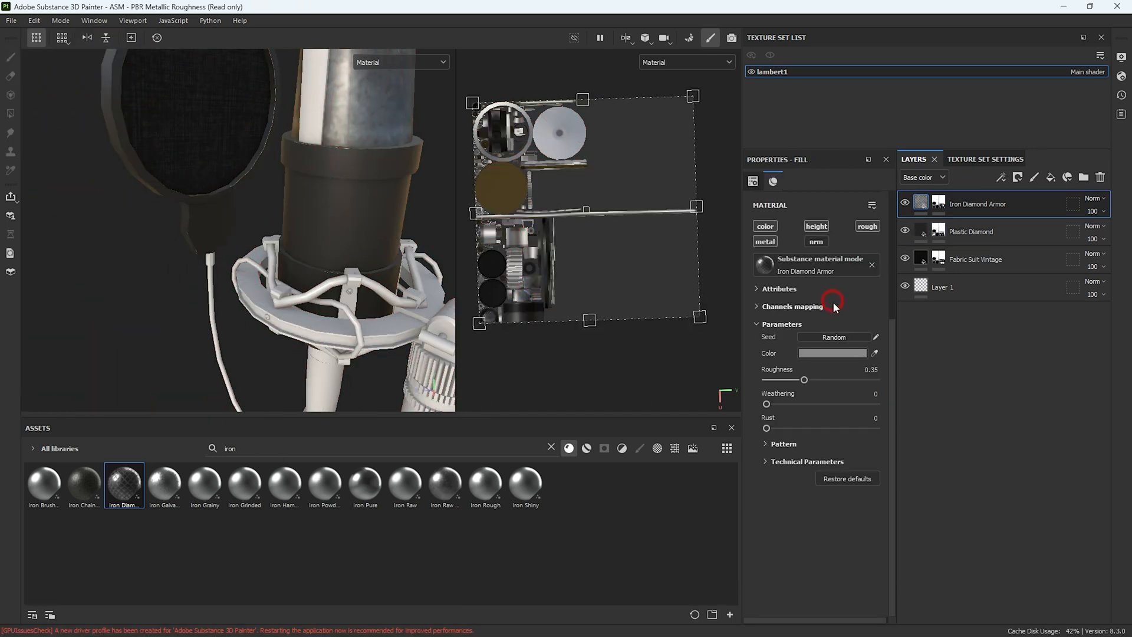
{"action": "left_click_drag", "start_coordinate": [804, 379], "coordinate": [816, 379]}
{"action": "middle_click_drag", "start_coordinate": [346, 272], "coordinate": [354, 388], "text": "alt"}
{"action": "left_click_drag", "start_coordinate": [354, 388], "coordinate": [368, 407], "text": "alt"}
Set the UV scale of the Iron Diamond Armor fill to -50
{"action": "scroll", "coordinate": [826, 298], "scroll_direction": "up", "scroll_amount": 3}
{"action": "left_click_drag", "start_coordinate": [805, 276], "coordinate": [784, 284]}
{"action": "left_click", "coordinate": [810, 266]}
{"action": "type", "text": "-50"}
{"action": "key", "text": "Return"}
{"action": "left_click_drag", "start_coordinate": [124, 188], "coordinate": [303, 203], "text": "alt"}
{"action": "left_click", "coordinate": [817, 367]}
Set the pattern tile of the Iron Diamond Armor material to 2, keeping the Diamond type
{"action": "scroll", "coordinate": [849, 520], "scroll_direction": "down", "scroll_amount": 1}
{"action": "left_click", "coordinate": [762, 551]}
{"action": "scroll", "coordinate": [767, 531], "scroll_direction": "down", "scroll_amount": 3}
{"action": "left_click_drag", "start_coordinate": [776, 467], "coordinate": [848, 477]}
{"action": "left_click_drag", "start_coordinate": [200, 207], "coordinate": [275, 233], "text": "alt"}
{"action": "right_click_drag", "start_coordinate": [275, 233], "coordinate": [362, 301], "text": "alt"}
{"action": "left_click_drag", "start_coordinate": [361, 301], "coordinate": [310, 200], "text": "alt"}
{"action": "left_click_drag", "start_coordinate": [826, 466], "coordinate": [845, 483]}
{"action": "right_click_drag", "start_coordinate": [427, 274], "coordinate": [53, 271], "text": "alt"}
{"action": "left_click_drag", "start_coordinate": [260, 318], "coordinate": [382, 323], "text": "alt"}
Fill the band over the microphone head in the Plastic Diamond layer's mask with value 1
{"action": "right_click_drag", "start_coordinate": [315, 253], "coordinate": [680, 301], "text": "alt"}
{"action": "left_click", "coordinate": [938, 230]}
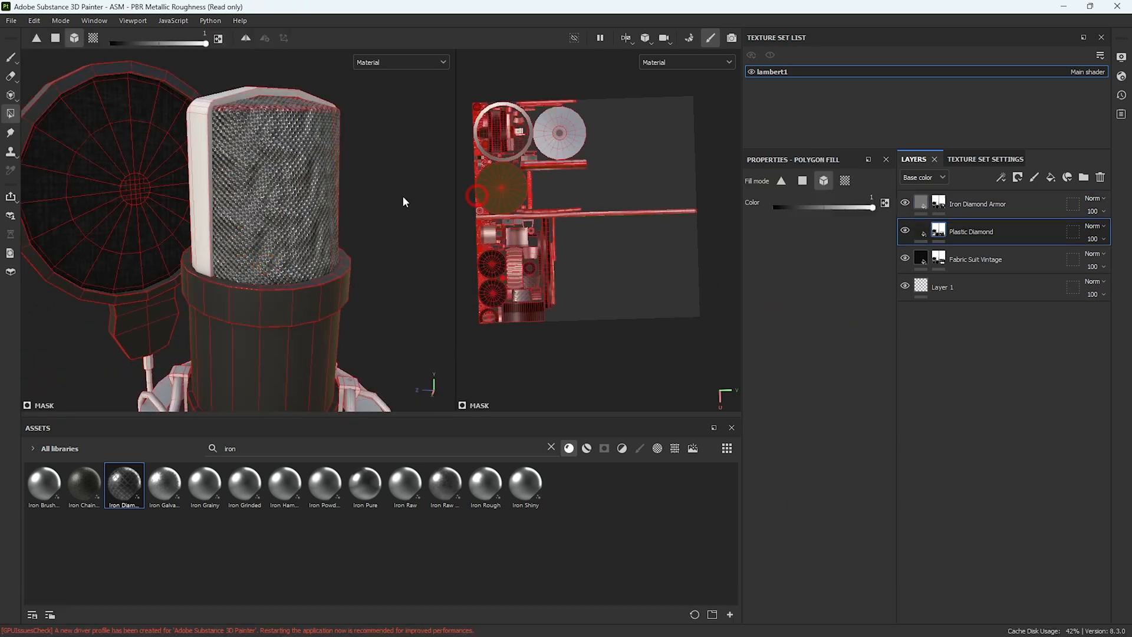
{"action": "right_click_drag", "start_coordinate": [367, 221], "coordinate": [250, 174], "text": "alt"}
Apply the Iron Grainy material to the model as a new layer above Iron Diamond Armor
{"action": "left_click", "coordinate": [921, 203]}
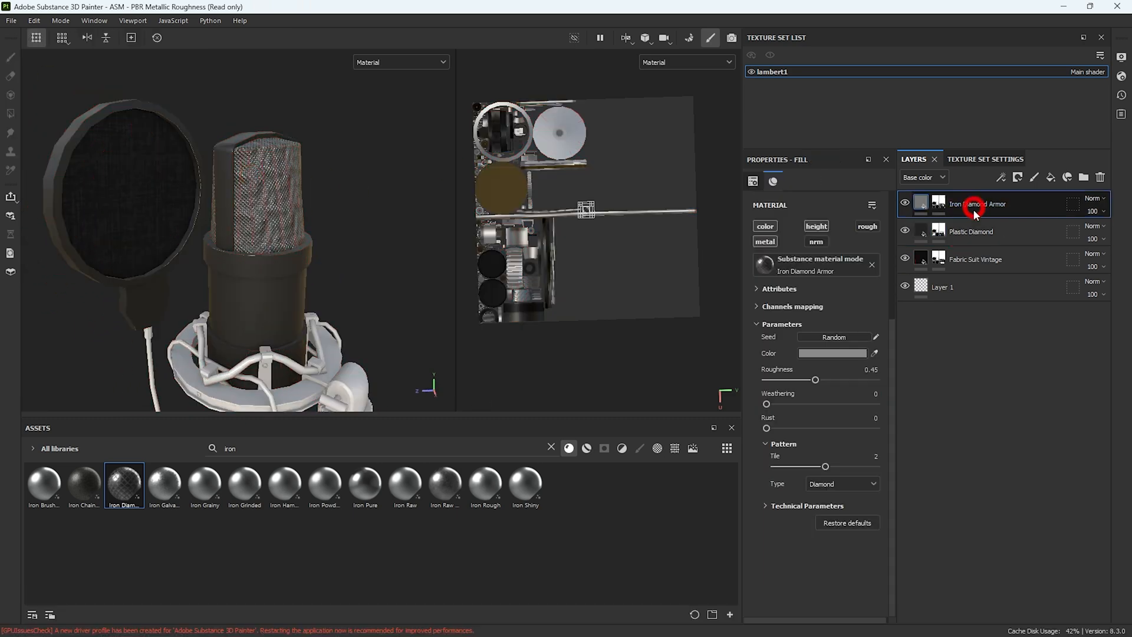
{"action": "left_click_drag", "start_coordinate": [305, 214], "coordinate": [278, 265], "text": "alt"}
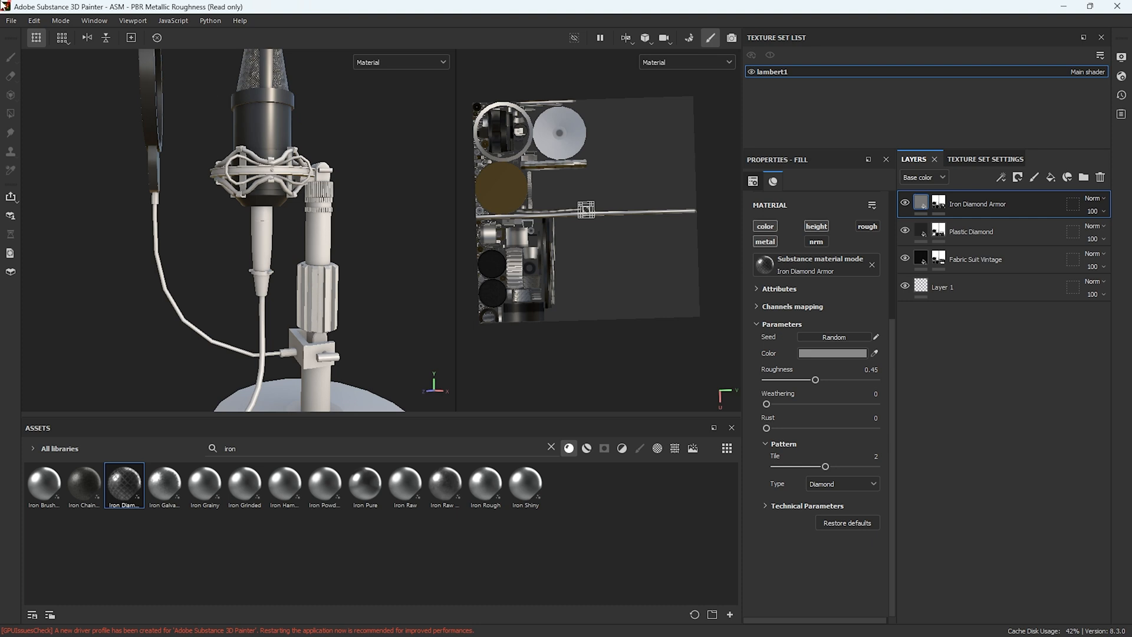
{"action": "left_click_drag", "start_coordinate": [171, 493], "coordinate": [280, 405]}
{"action": "left_click_drag", "start_coordinate": [206, 493], "coordinate": [265, 250]}
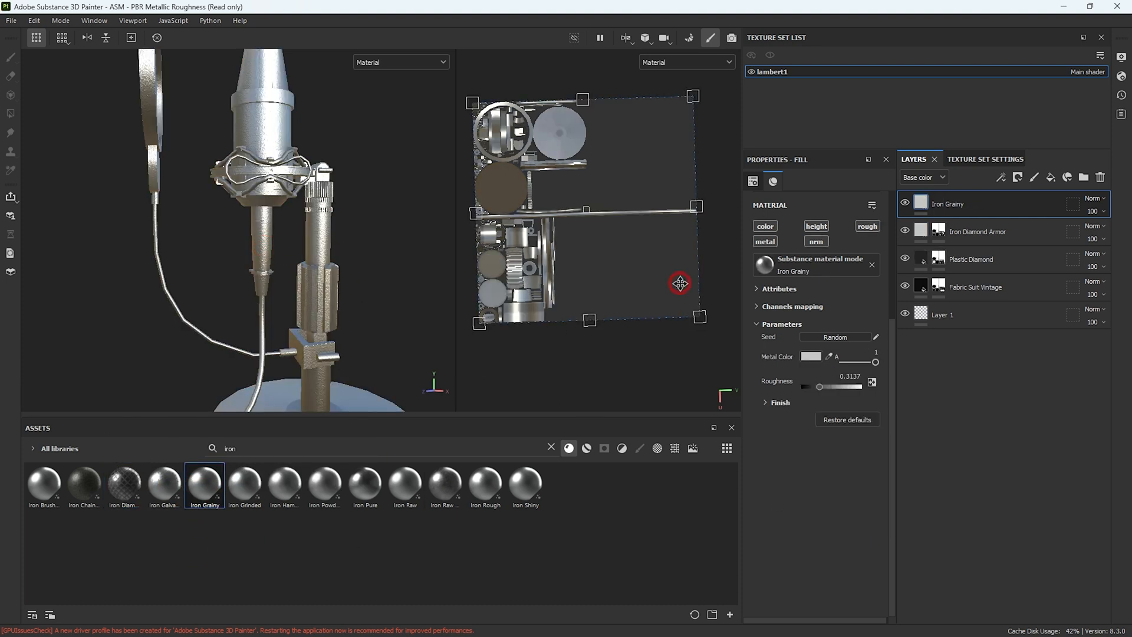
Mask the Iron Grainy layer off the model and fill only the cable connector's body with value 1
{"action": "left_click", "coordinate": [1031, 208]}
{"action": "key", "text": "4"}
{"action": "right_click_drag", "start_coordinate": [277, 177], "coordinate": [319, 177], "text": "alt"}
{"action": "left_click_drag", "start_coordinate": [318, 177], "coordinate": [230, 53], "text": "alt"}
{"action": "left_click_drag", "start_coordinate": [112, 44], "coordinate": [177, 46]}
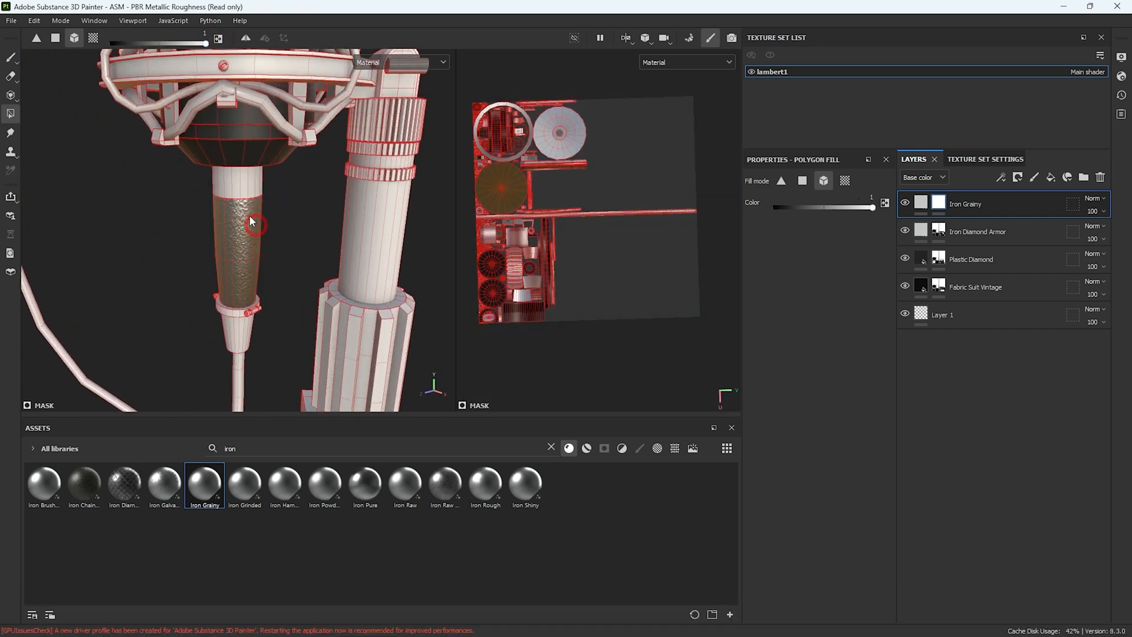
Fill the cable connector's remaining upper sleeve and collar in the Iron Grainy layer's mask
{"action": "middle_click_drag", "start_coordinate": [268, 253], "coordinate": [285, 151], "text": "alt"}
{"action": "right_click_drag", "start_coordinate": [286, 152], "coordinate": [336, 280], "text": "alt"}
{"action": "left_click", "coordinate": [245, 260]}
{"action": "left_click_drag", "start_coordinate": [268, 255], "coordinate": [336, 266], "text": "alt"}
{"action": "right_click_drag", "start_coordinate": [236, 266], "coordinate": [263, 333], "text": "alt"}
{"action": "right_click_drag", "start_coordinate": [195, 228], "coordinate": [97, 248], "text": "alt"}
{"action": "left_click_drag", "start_coordinate": [96, 248], "coordinate": [180, 242], "text": "alt"}
Set the Iron Grainy layer's tiling to -2.23
{"action": "left_click", "coordinate": [920, 202]}
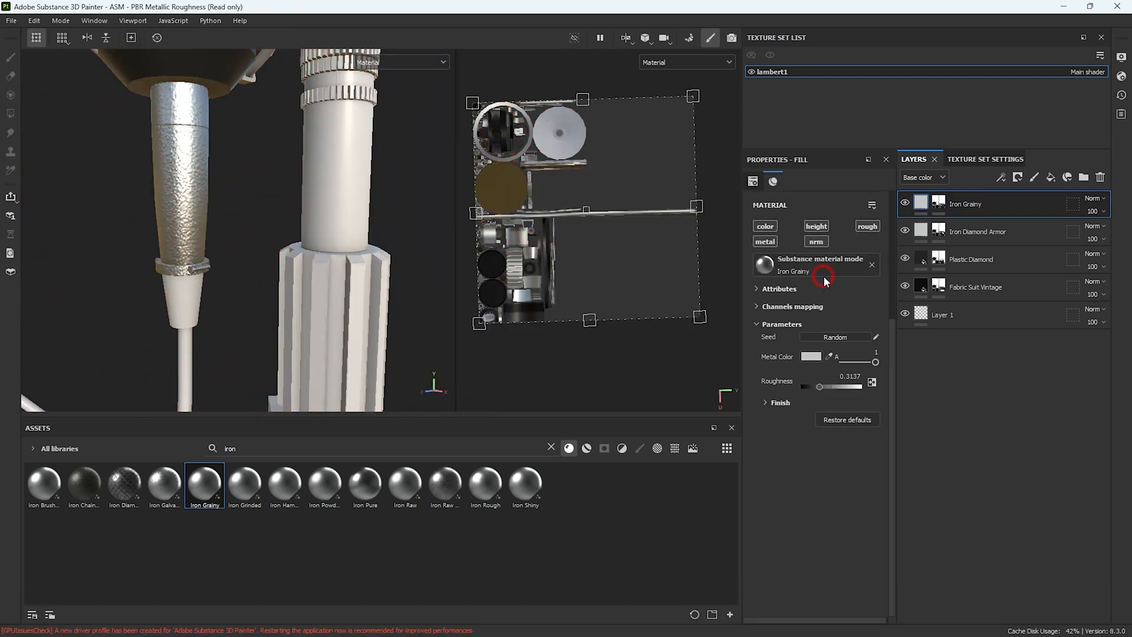
{"action": "scroll", "coordinate": [819, 326], "scroll_direction": "up", "scroll_amount": 3}
{"action": "left_click_drag", "start_coordinate": [800, 281], "coordinate": [799, 281]}
{"action": "right_click_drag", "start_coordinate": [277, 207], "coordinate": [39, 171], "text": "alt"}
{"action": "left_click_drag", "start_coordinate": [39, 171], "coordinate": [364, 263], "text": "alt"}
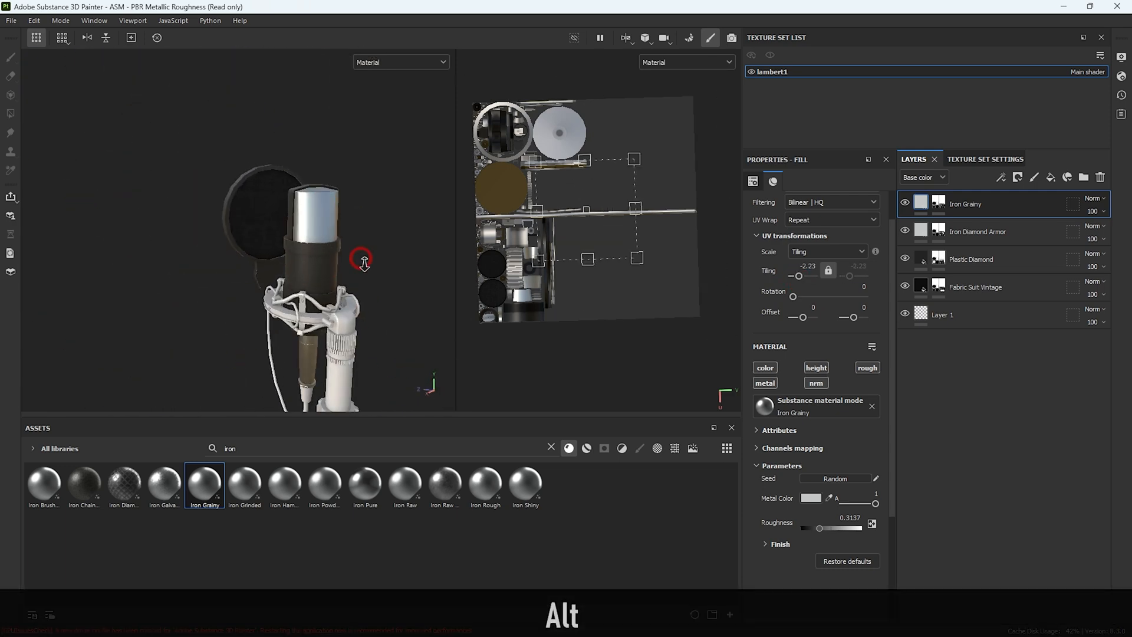
{"action": "right_click_drag", "start_coordinate": [363, 263], "coordinate": [417, 156], "text": "alt"}
Try to fill the microphone head's grille in the Iron Diamond Armor layer's mask with value 1
{"action": "left_click", "coordinate": [934, 202]}
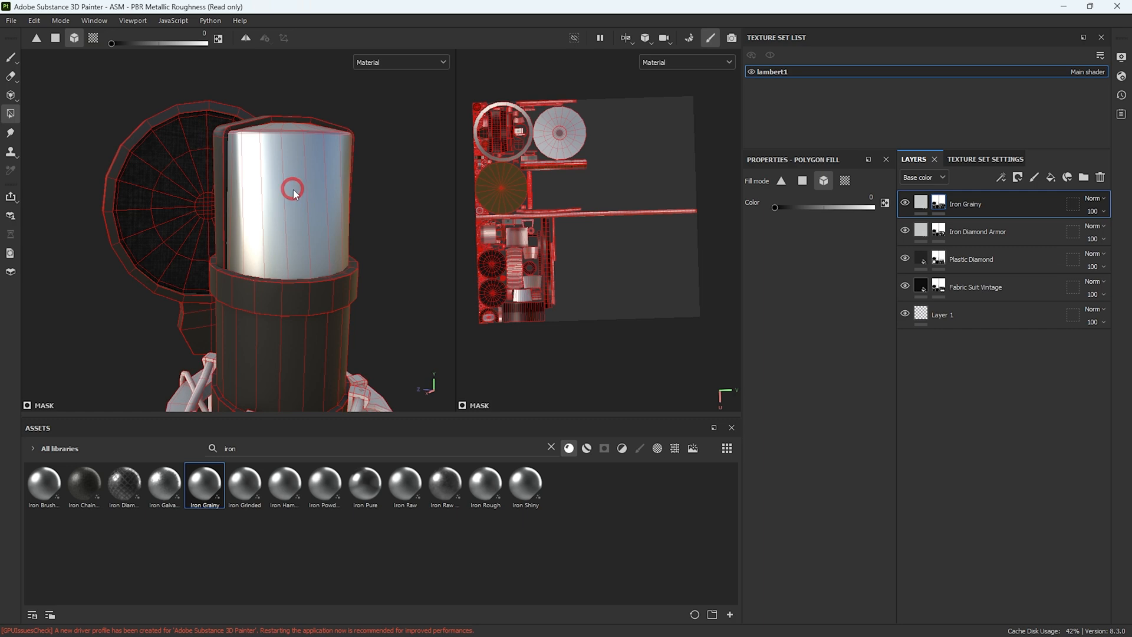
{"action": "left_click_drag", "start_coordinate": [294, 190], "coordinate": [358, 169], "text": "alt"}
{"action": "right_click_drag", "start_coordinate": [539, 203], "coordinate": [587, 228], "text": "alt"}
{"action": "middle_click_drag", "start_coordinate": [587, 229], "coordinate": [621, 243], "text": "alt"}
{"action": "middle_click_drag", "start_coordinate": [364, 199], "coordinate": [352, 191], "text": "alt"}
{"action": "right_click_drag", "start_coordinate": [352, 190], "coordinate": [265, 180], "text": "alt"}
{"action": "left_click", "coordinate": [938, 231]}
{"action": "left_click_drag", "start_coordinate": [336, 202], "coordinate": [362, 202], "text": "alt"}
{"action": "right_click_drag", "start_coordinate": [378, 206], "coordinate": [451, 209], "text": "alt"}
{"action": "left_click_drag", "start_coordinate": [111, 43], "coordinate": [205, 43]}
{"action": "left_click", "coordinate": [295, 217]}
{"action": "left_click_drag", "start_coordinate": [295, 217], "coordinate": [336, 241], "text": "alt"}
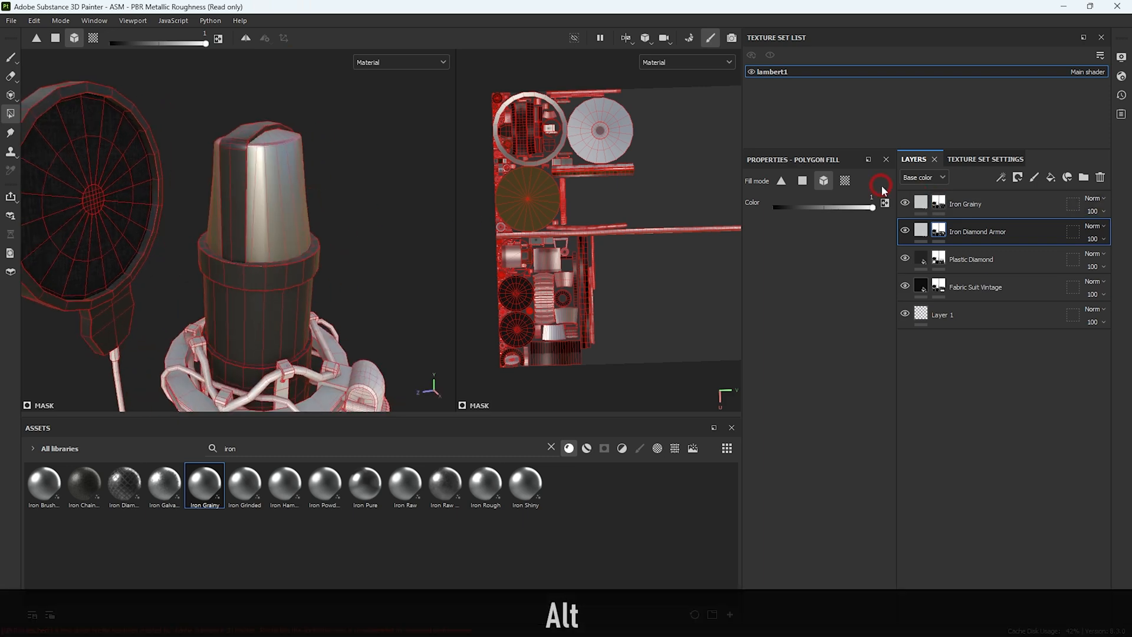
Check the Iron Diamond Armor layer's fill material and hide the Iron Grainy layer to compare the microphone head
{"action": "left_click", "coordinate": [924, 237]}
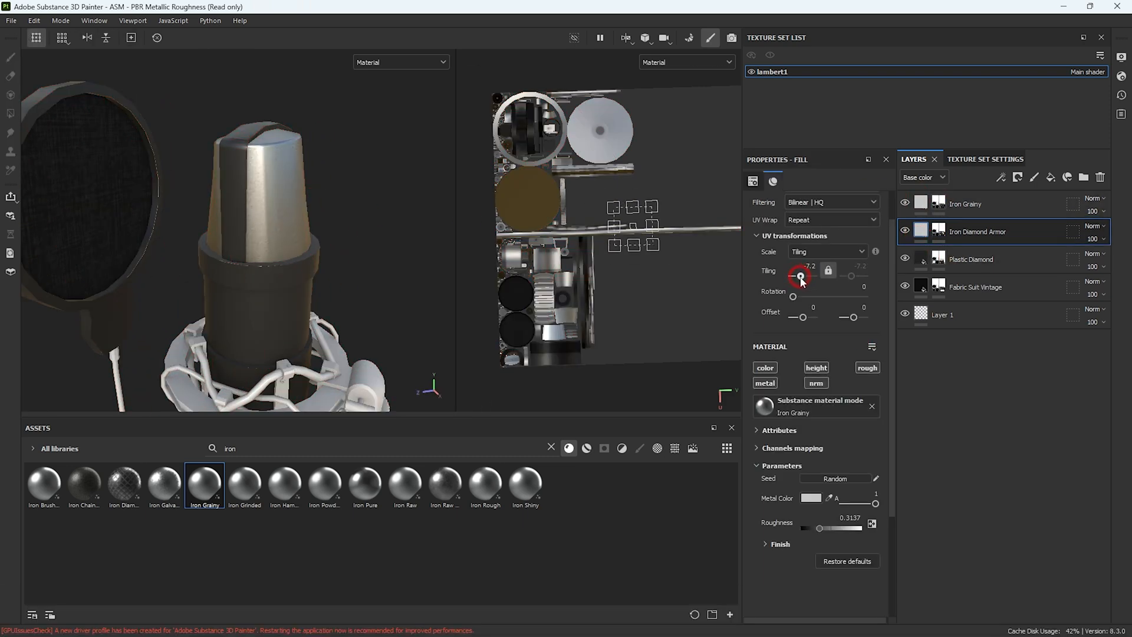
{"action": "left_click_drag", "start_coordinate": [264, 208], "coordinate": [392, 311], "text": "alt"}
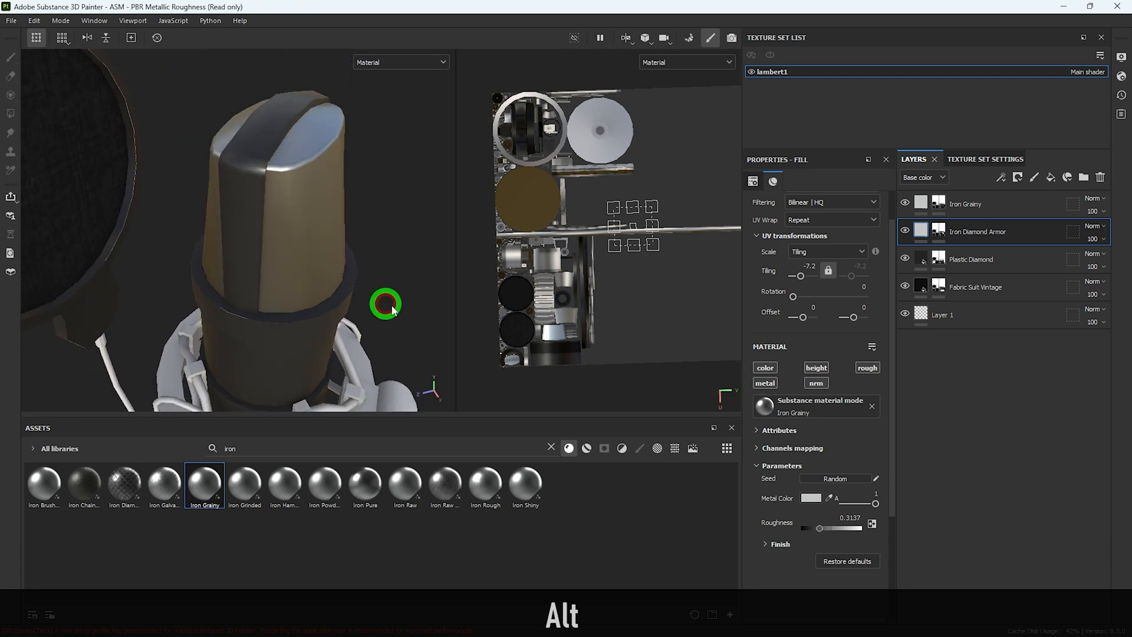
{"action": "right_click_drag", "start_coordinate": [392, 311], "coordinate": [330, 247], "text": "alt"}
{"action": "left_click", "coordinate": [905, 202]}
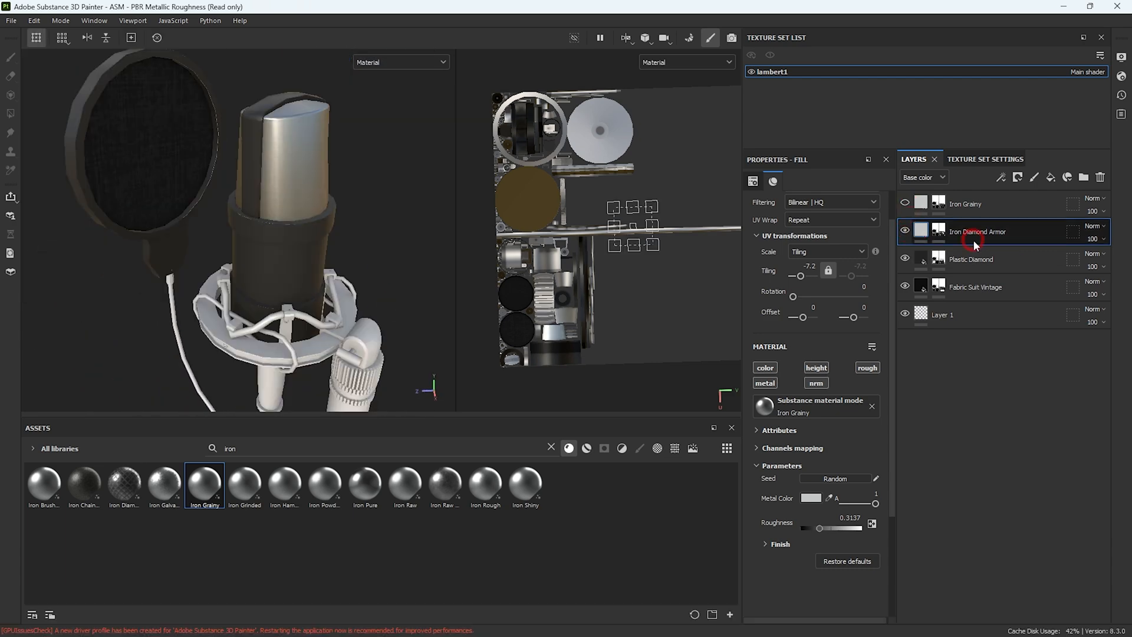
{"action": "left_click", "coordinate": [936, 232]}
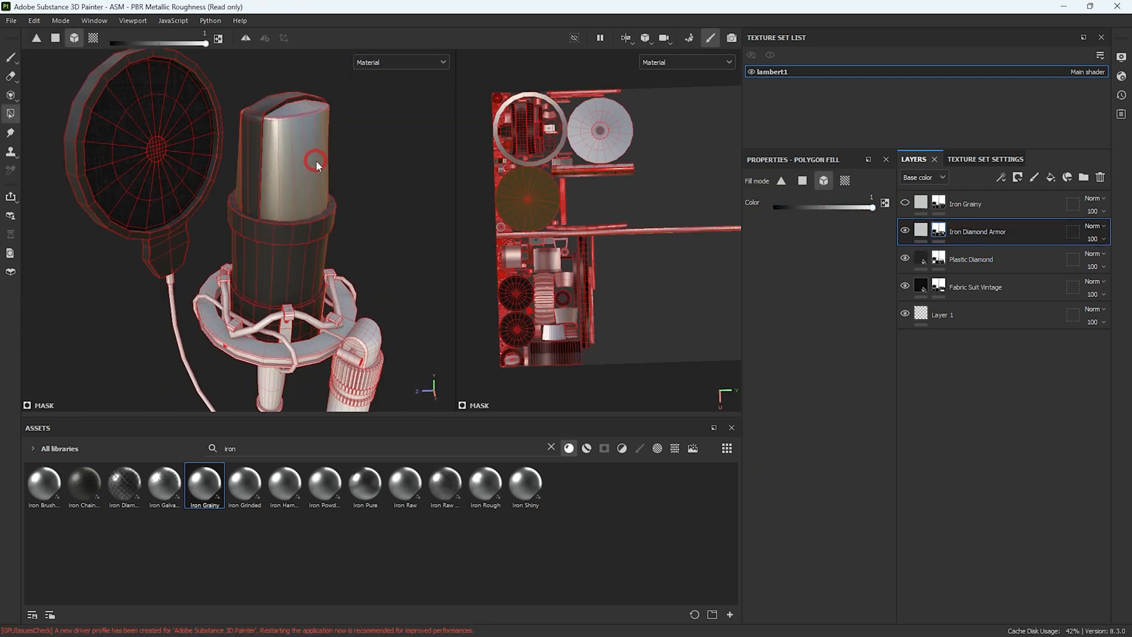
Undo the recent changes back to before the Iron Grainy layer was added
{"action": "key", "text": "ctrl+z"}
{"action": "key", "text": "ctrl+z"}
{"action": "key", "text": "ctrl+z"}
{"action": "key", "text": "ctrl+z"}
{"action": "key", "text": "ctrl+z"}
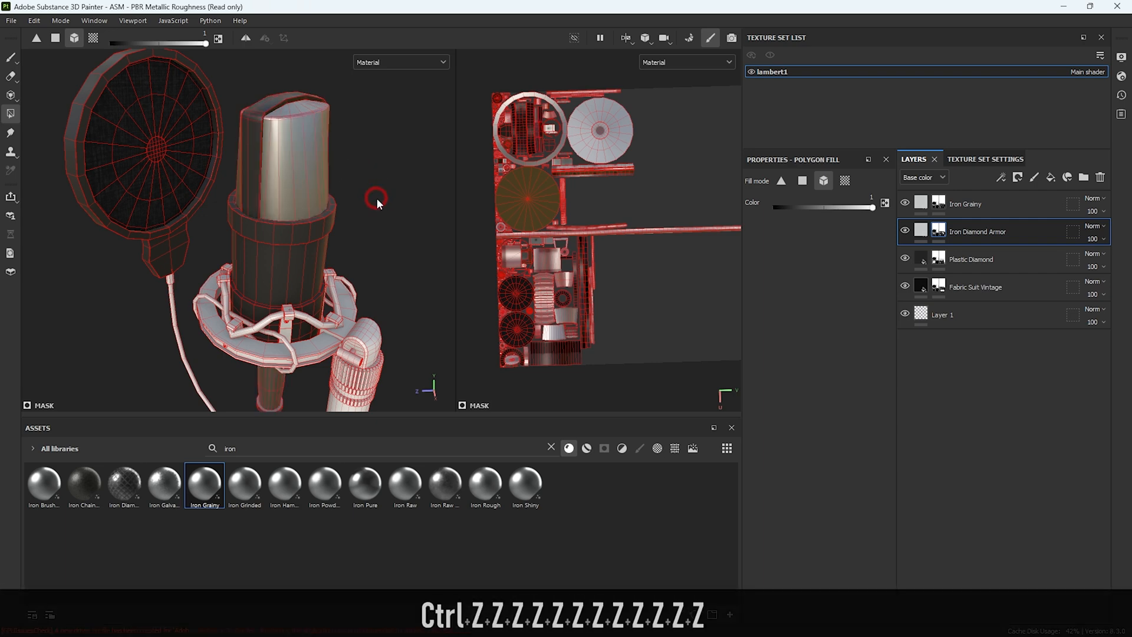
{"action": "key", "text": "ctrl+z"}
{"action": "key", "text": "ctrl+z"}
{"action": "key", "text": "ctrl+z"}
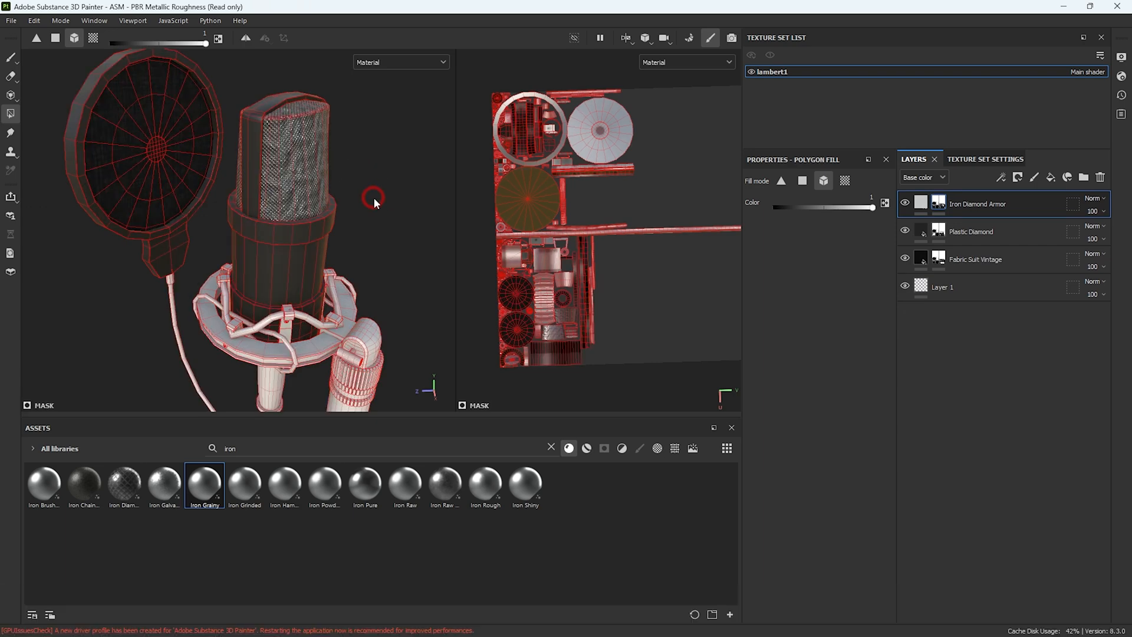
Apply Iron Grainy as a new layer above Iron Diamond Armor again and mask it off the whole model
{"action": "left_click", "coordinate": [920, 202]}
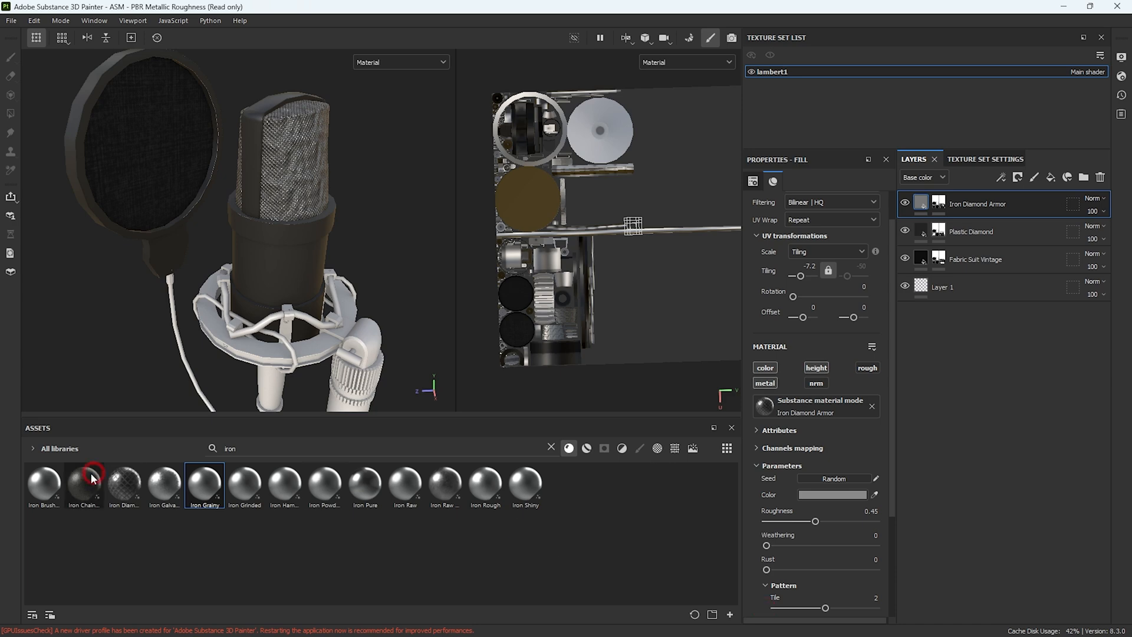
{"action": "left_click_drag", "start_coordinate": [324, 402], "coordinate": [273, 354]}
{"action": "left_click_drag", "start_coordinate": [274, 307], "coordinate": [289, 201], "text": "alt"}
{"action": "left_click", "coordinate": [1018, 177]}
{"action": "left_click", "coordinate": [1032, 194]}
{"action": "right_click_drag", "start_coordinate": [647, 278], "coordinate": [561, 246], "text": "alt"}
{"action": "left_click_drag", "start_coordinate": [541, 142], "coordinate": [722, 348]}
Fill the cable connector's sleeve, body, collar and tip in the Iron Grainy layer's mask with value 1
{"action": "right_click_drag", "start_coordinate": [277, 163], "coordinate": [354, 318], "text": "alt"}
{"action": "middle_click_drag", "start_coordinate": [354, 319], "coordinate": [313, 137], "text": "alt"}
{"action": "left_click_drag", "start_coordinate": [187, 43], "coordinate": [208, 43]}
{"action": "left_click_drag", "start_coordinate": [263, 169], "coordinate": [154, 294]}
{"action": "right_click_drag", "start_coordinate": [154, 294], "coordinate": [167, 233], "text": "alt"}
{"action": "left_click_drag", "start_coordinate": [167, 232], "coordinate": [299, 187], "text": "alt"}
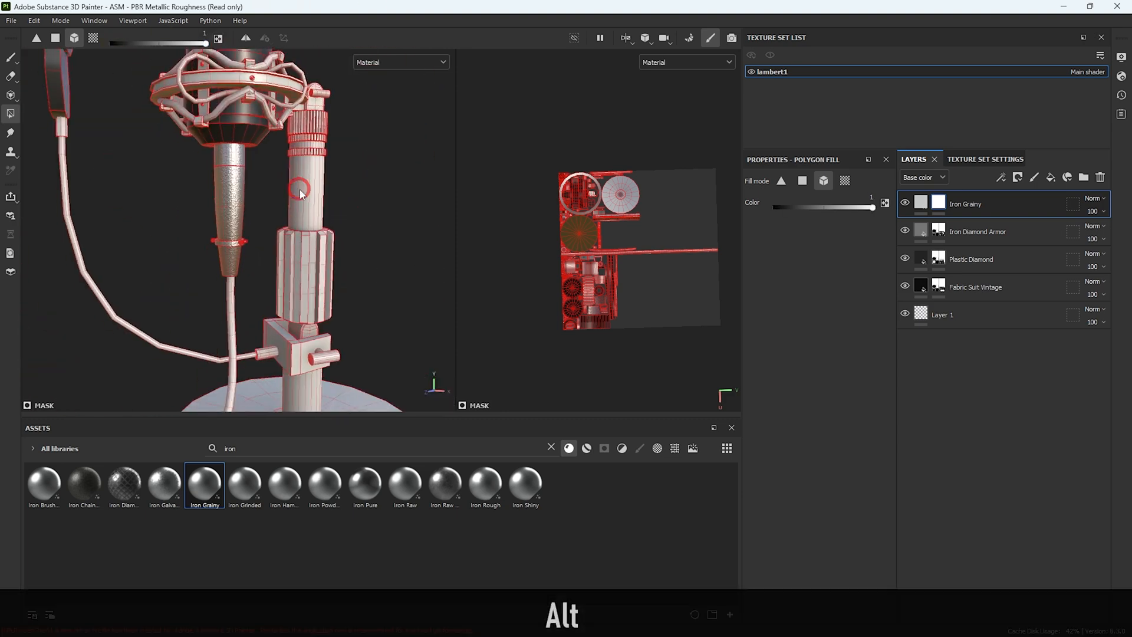
{"action": "right_click_drag", "start_coordinate": [299, 187], "coordinate": [275, 213], "text": "alt"}
{"action": "left_click_drag", "start_coordinate": [274, 213], "coordinate": [296, 219], "text": "alt"}
Smooth the cable connector's surface by setting the Iron Grainy layer's tiling to 0.01
{"action": "left_click", "coordinate": [921, 202]}
{"action": "right_click_drag", "start_coordinate": [243, 228], "coordinate": [415, 352], "text": "alt"}
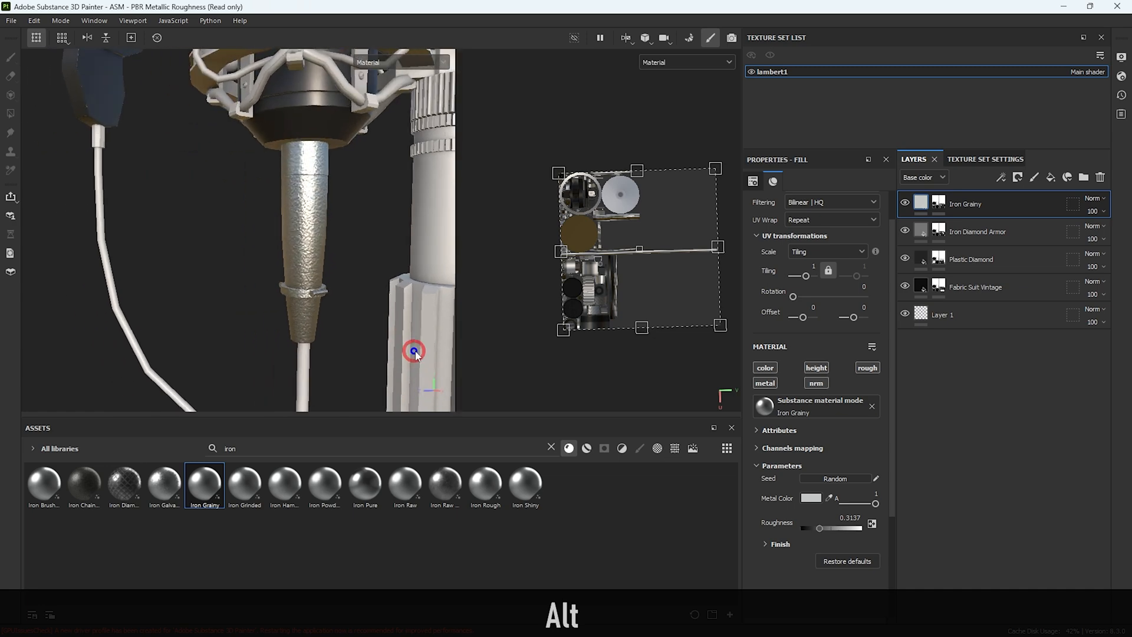
{"action": "middle_click_drag", "start_coordinate": [377, 304], "coordinate": [404, 307], "text": "alt"}
{"action": "left_click_drag", "start_coordinate": [806, 276], "coordinate": [804, 277]}
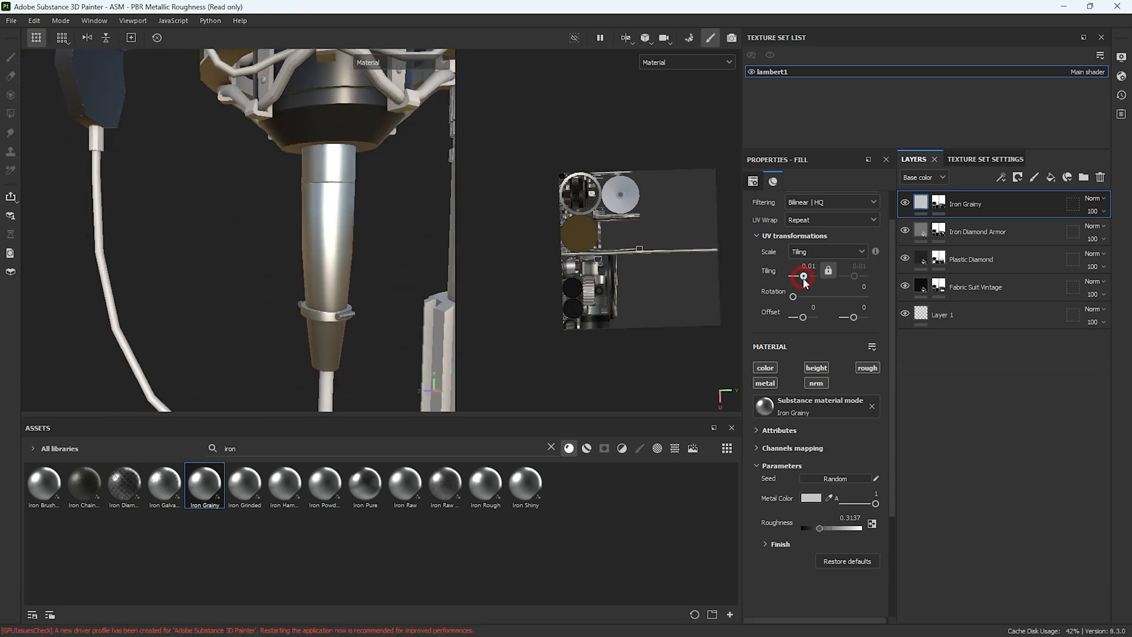
{"action": "right_click_drag", "start_coordinate": [260, 266], "coordinate": [358, 374], "text": "alt"}
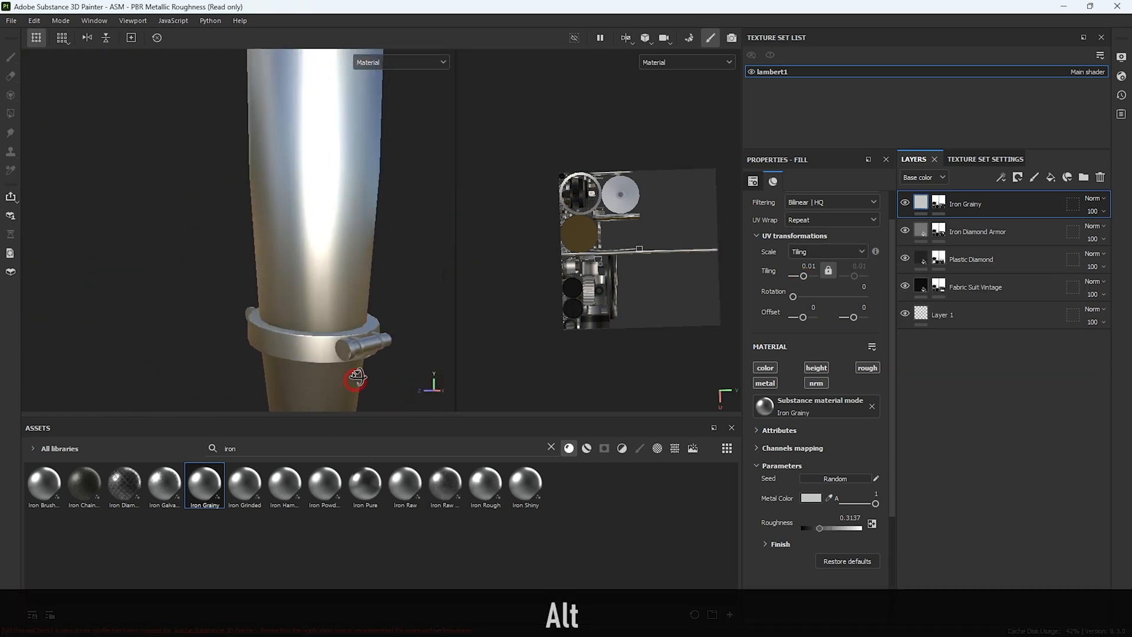
{"action": "left_click_drag", "start_coordinate": [358, 374], "coordinate": [422, 283], "text": "alt"}
Set the Iron Grainy material's roughness to 0.5288
{"action": "scroll", "coordinate": [790, 462], "scroll_direction": "down", "scroll_amount": 3}
{"action": "left_click_drag", "start_coordinate": [818, 427], "coordinate": [840, 422]}
{"action": "left_click_drag", "start_coordinate": [686, 413], "coordinate": [736, 424], "text": "alt"}
{"action": "left_click_drag", "start_coordinate": [840, 422], "coordinate": [833, 423]}
{"action": "right_click_drag", "start_coordinate": [210, 233], "coordinate": [300, 252], "text": "alt"}
{"action": "left_click_drag", "start_coordinate": [300, 252], "coordinate": [504, 345], "text": "alt"}
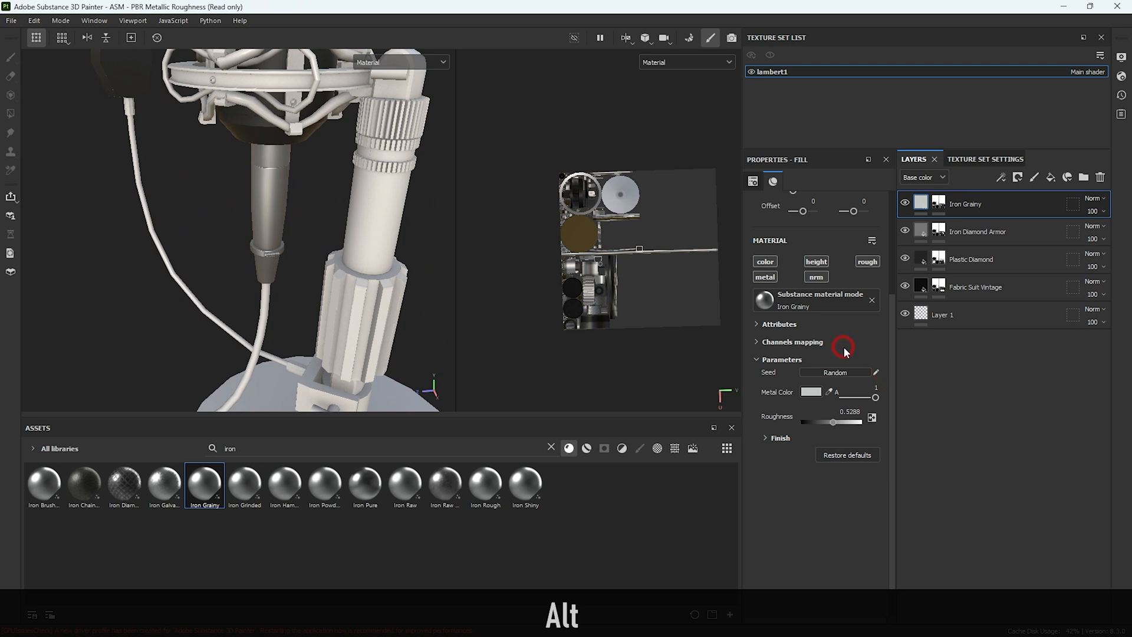
Examine the Iron Grainy material's channel mapping and finish parameters
{"action": "scroll", "coordinate": [844, 347], "scroll_direction": "down", "scroll_amount": 1}
{"action": "scroll", "coordinate": [869, 480], "scroll_direction": "down", "scroll_amount": 1}
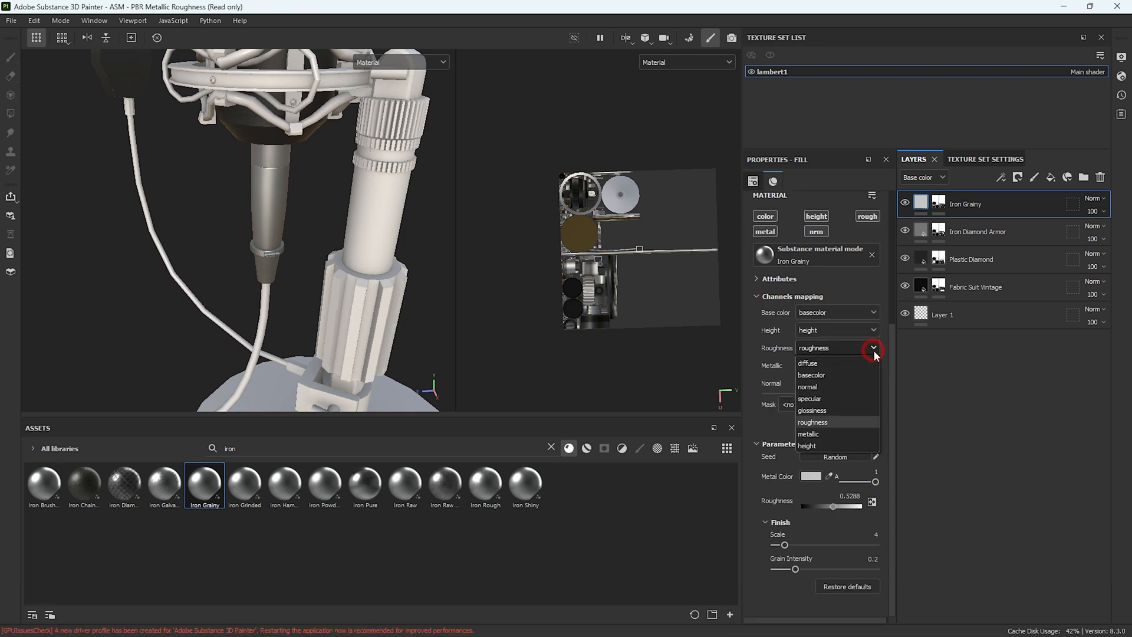
{"action": "left_click", "coordinate": [783, 278]}
{"action": "left_click", "coordinate": [526, 448]}
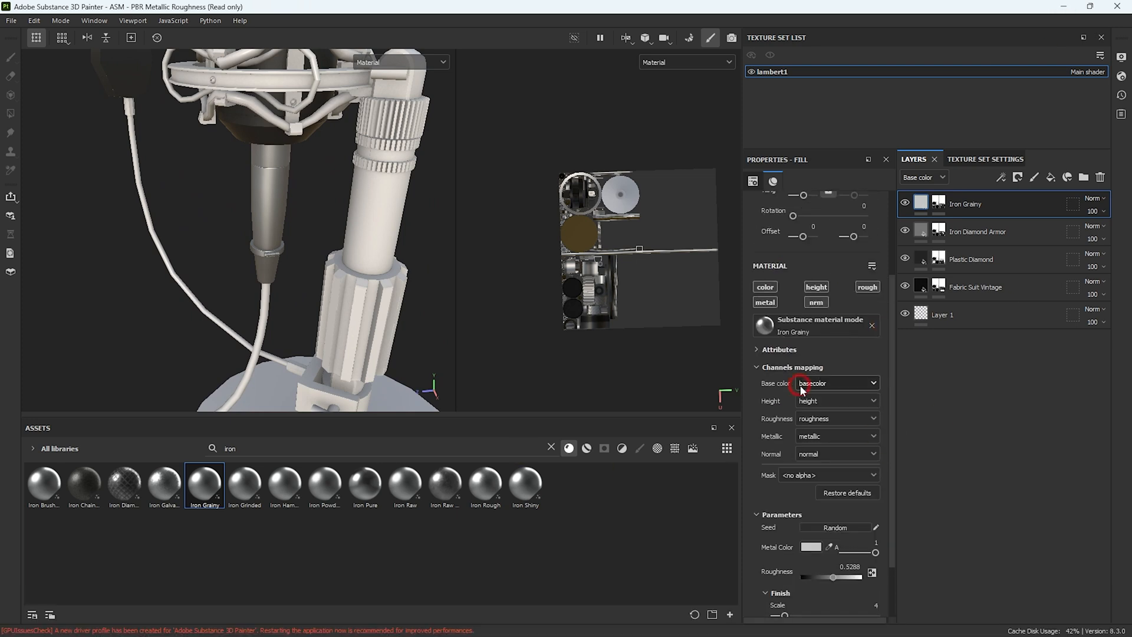
{"action": "scroll", "coordinate": [849, 307], "scroll_direction": "up", "scroll_amount": 4}
{"action": "right_click_drag", "start_coordinate": [289, 275], "coordinate": [380, 246], "text": "alt"}
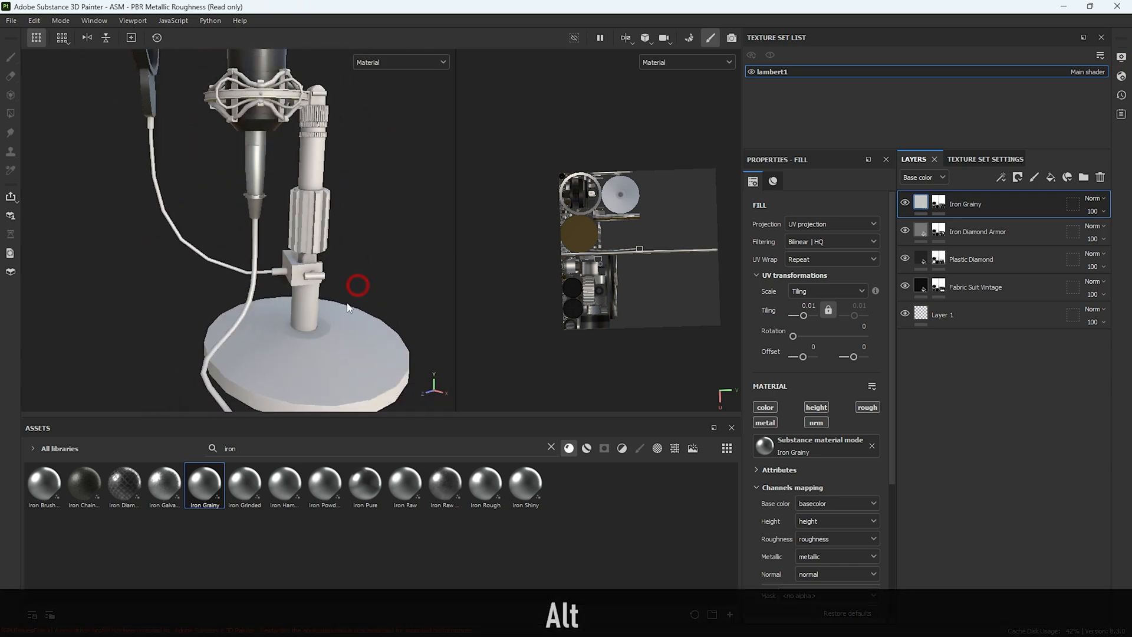
Apply Iron Hammered to the model as a new layer above Iron Grainy and mask it off the whole model
{"action": "mouse_move", "coordinate": [83, 496]}
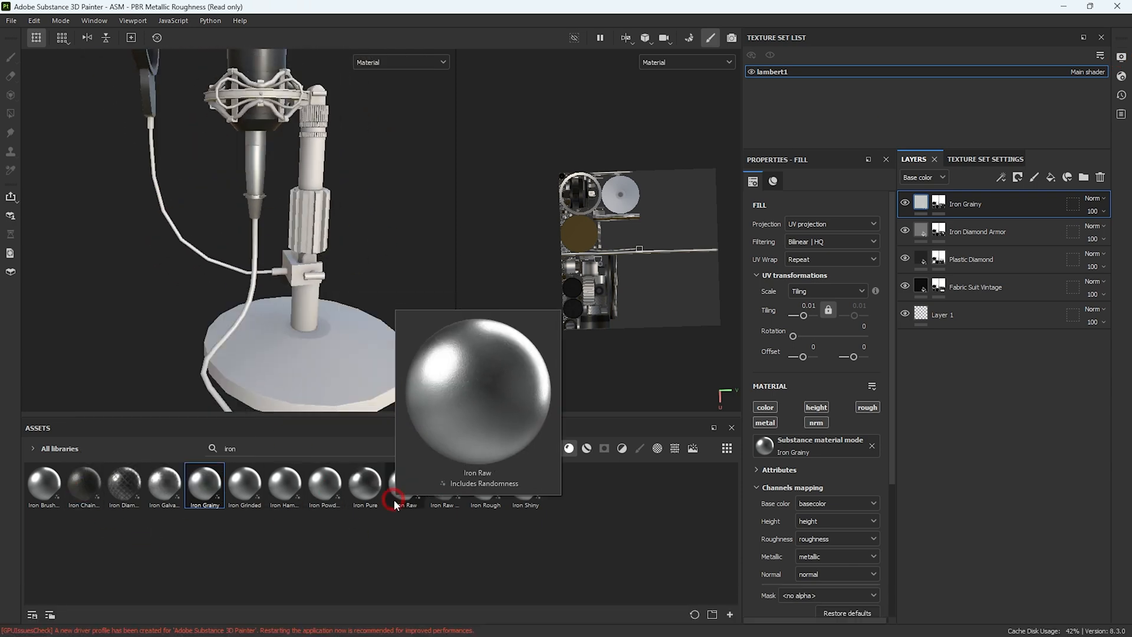
{"action": "scroll", "coordinate": [317, 330], "scroll_direction": "down", "scroll_amount": 2}
{"action": "left_click_drag", "start_coordinate": [317, 286], "coordinate": [303, 281], "text": "alt"}
{"action": "scroll", "coordinate": [302, 281], "scroll_direction": "up", "scroll_amount": 2}
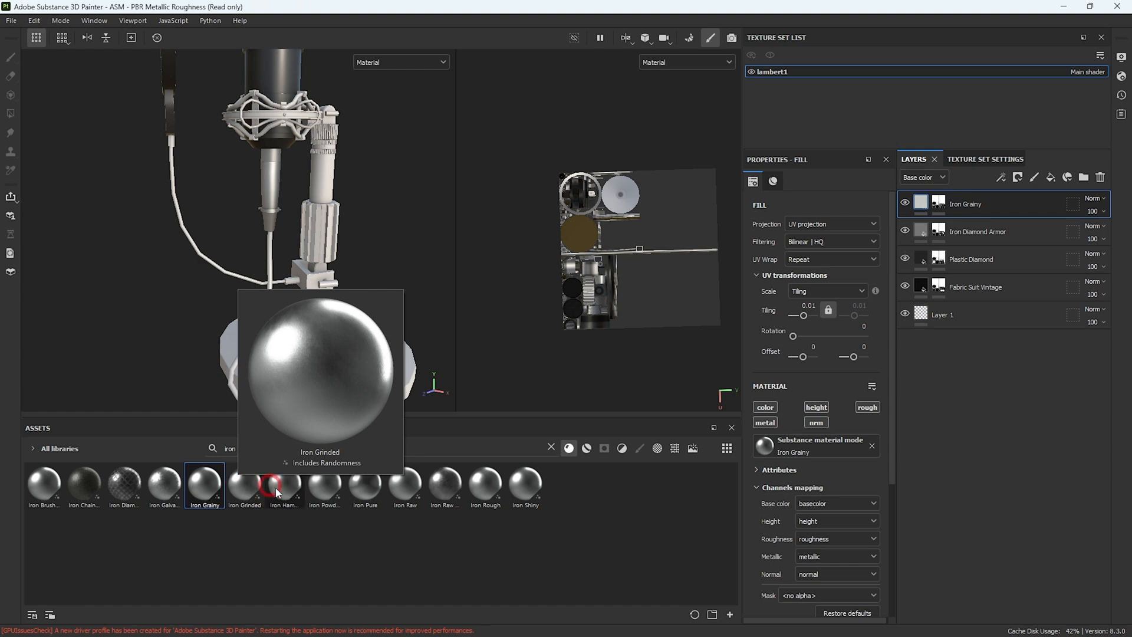
{"action": "left_click_drag", "start_coordinate": [328, 344], "coordinate": [503, 283]}
{"action": "right_click_drag", "start_coordinate": [503, 283], "coordinate": [1018, 231], "text": "alt"}
{"action": "left_click", "coordinate": [1017, 177]}
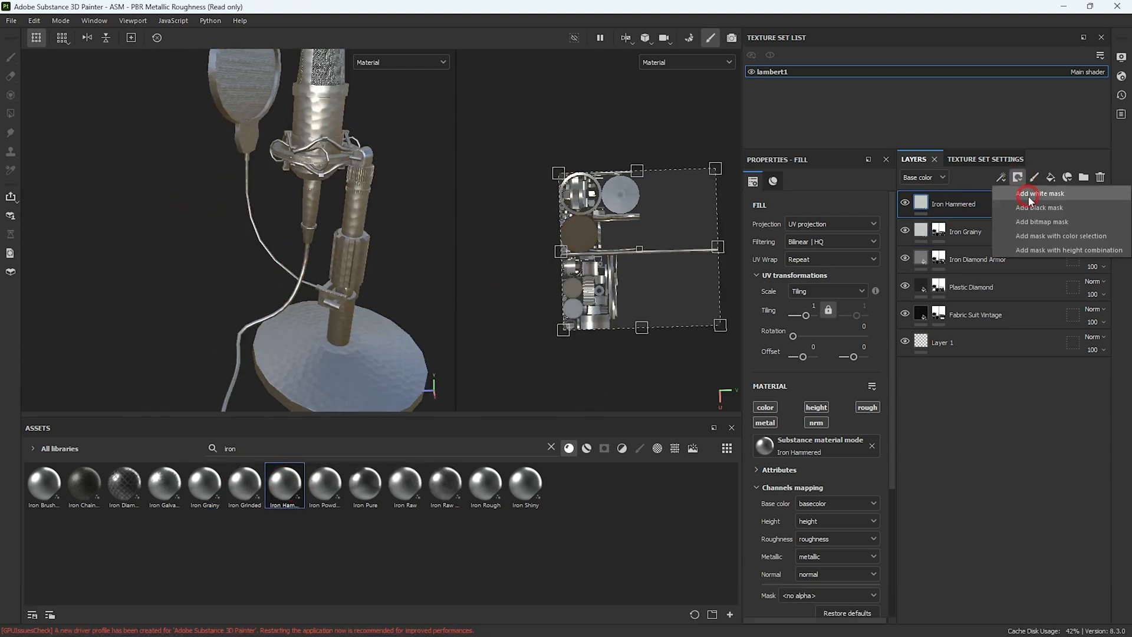
{"action": "left_click", "coordinate": [1028, 194]}
{"action": "left_click_drag", "start_coordinate": [522, 113], "coordinate": [740, 411]}
Fill the stand's base, lower post, clamp, ribbed grip and upper tube in the Iron Hammered mask with value 1
{"action": "right_click_drag", "start_coordinate": [323, 334], "coordinate": [339, 334], "text": "alt"}
{"action": "left_click_drag", "start_coordinate": [338, 333], "coordinate": [330, 362], "text": "alt"}
{"action": "left_click_drag", "start_coordinate": [110, 44], "coordinate": [208, 44]}
{"action": "left_click", "coordinate": [264, 277]}
{"action": "left_click", "coordinate": [277, 221]}
{"action": "left_click_drag", "start_coordinate": [234, 160], "coordinate": [245, 162], "text": "alt"}
{"action": "middle_click_drag", "start_coordinate": [246, 162], "coordinate": [268, 207], "text": "alt"}
{"action": "right_click_drag", "start_coordinate": [268, 207], "coordinate": [270, 232], "text": "alt"}
{"action": "left_click", "coordinate": [270, 231]}
{"action": "middle_click_drag", "start_coordinate": [323, 267], "coordinate": [332, 366], "text": "alt"}
{"action": "left_click", "coordinate": [294, 136]}
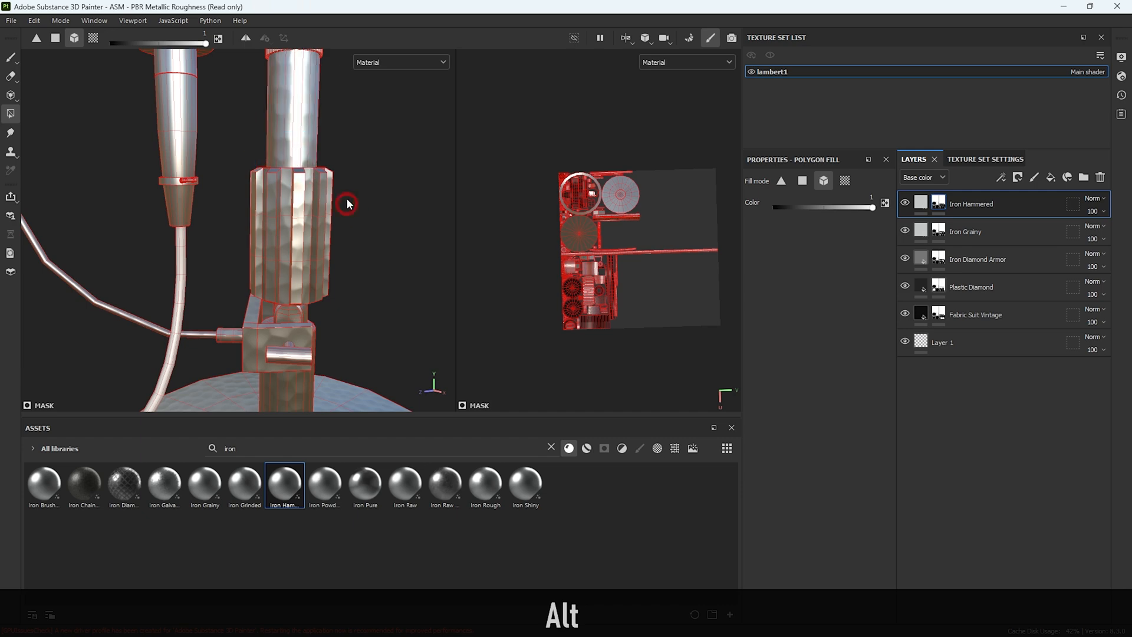
Fill the stand's knurled collar and top joint in the Iron Hammered mask with value 1, clearing the ring below the collar with 0
{"action": "middle_click_drag", "start_coordinate": [353, 211], "coordinate": [342, 401], "text": "alt"}
{"action": "left_click", "coordinate": [264, 177]}
{"action": "right_click_drag", "start_coordinate": [313, 238], "coordinate": [418, 425], "text": "alt"}
{"action": "left_click_drag", "start_coordinate": [206, 44], "coordinate": [109, 54]}
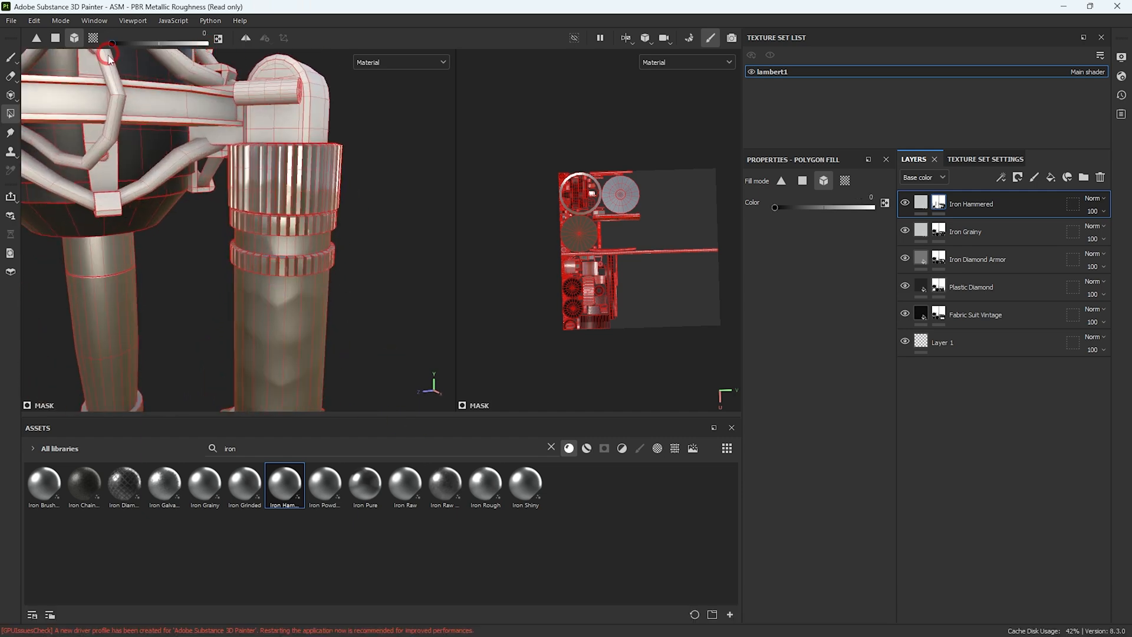
{"action": "right_click_drag", "start_coordinate": [322, 203], "coordinate": [346, 295], "text": "alt"}
{"action": "left_click_drag", "start_coordinate": [346, 295], "coordinate": [277, 242], "text": "alt"}
{"action": "middle_click_drag", "start_coordinate": [277, 242], "coordinate": [270, 289], "text": "alt"}
{"action": "left_click_drag", "start_coordinate": [112, 44], "coordinate": [207, 44]}
{"action": "left_click", "coordinate": [325, 118]}
Fill the pop filter's cable sleeve, the clamp's cable plug and the microphone connector's tip in the Iron Hammered mask
{"action": "left_click_drag", "start_coordinate": [324, 118], "coordinate": [208, 211], "text": "alt"}
{"action": "left_click_drag", "start_coordinate": [196, 257], "coordinate": [97, 298], "text": "alt"}
{"action": "middle_click_drag", "start_coordinate": [97, 298], "coordinate": [300, 170], "text": "alt"}
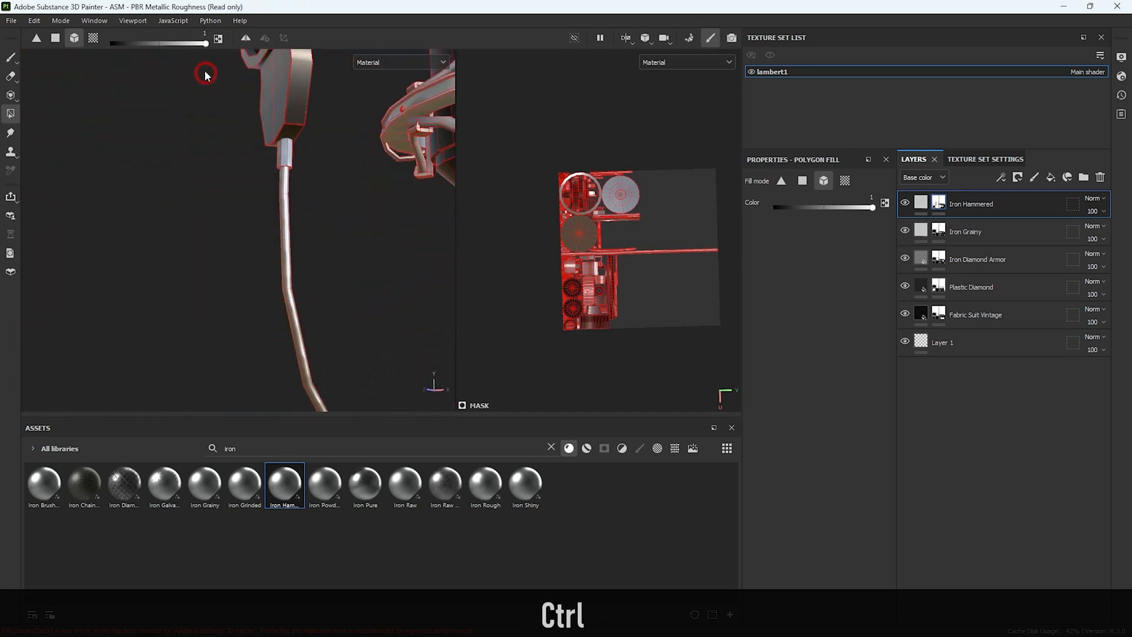
{"action": "left_click_drag", "start_coordinate": [273, 255], "coordinate": [306, 272], "text": "ctrl"}
{"action": "left_click_drag", "start_coordinate": [233, 102], "coordinate": [207, 233], "text": "alt"}
{"action": "left_click_drag", "start_coordinate": [125, 146], "coordinate": [278, 377], "text": "alt"}
{"action": "right_click_drag", "start_coordinate": [358, 297], "coordinate": [351, 356], "text": "alt"}
{"action": "left_click_drag", "start_coordinate": [352, 356], "coordinate": [222, 282], "text": "alt"}
{"action": "right_click_drag", "start_coordinate": [222, 282], "coordinate": [247, 319], "text": "alt"}
{"action": "left_click_drag", "start_coordinate": [247, 318], "coordinate": [213, 248], "text": "alt"}
{"action": "mouse_move", "coordinate": [212, 248]}
{"action": "middle_mouse_down", "text": "alt"}
{"action": "mouse_move", "coordinate": [197, 230]}
{"action": "mouse_move", "coordinate": [206, 232]}
{"action": "middle_mouse_up", "text": "alt"}
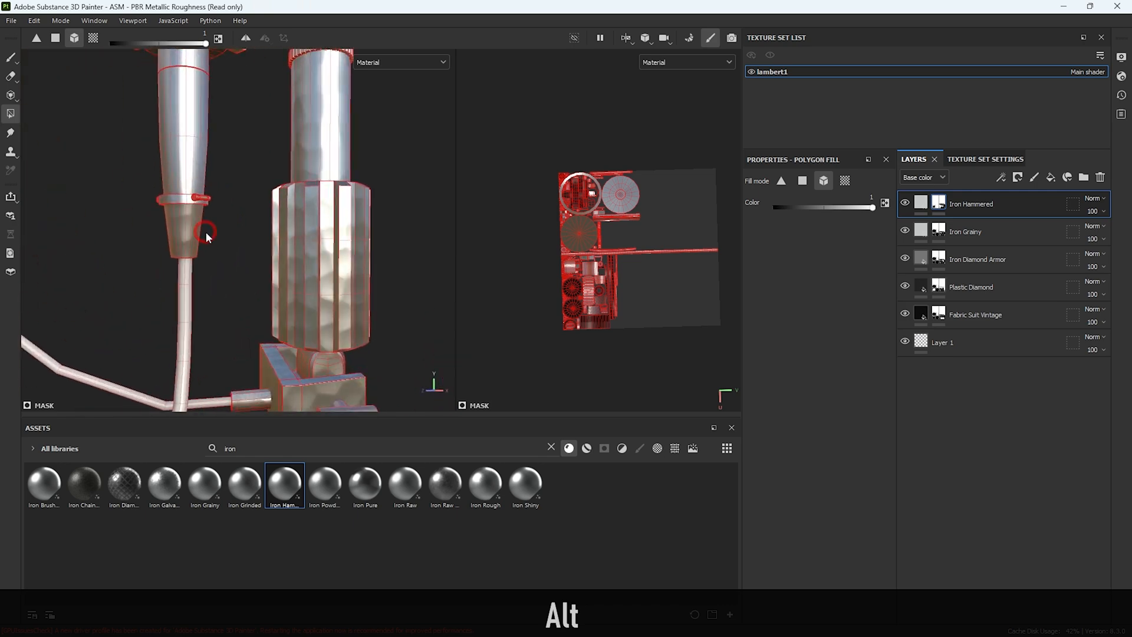
{"action": "right_click_drag", "start_coordinate": [206, 232], "coordinate": [195, 177], "text": "alt"}
{"action": "left_click", "coordinate": [826, 181]}
Set the Iron Hammered material's metal color to 111111
{"action": "left_click", "coordinate": [919, 207]}
{"action": "scroll", "coordinate": [849, 516], "scroll_direction": "down", "scroll_amount": 5}
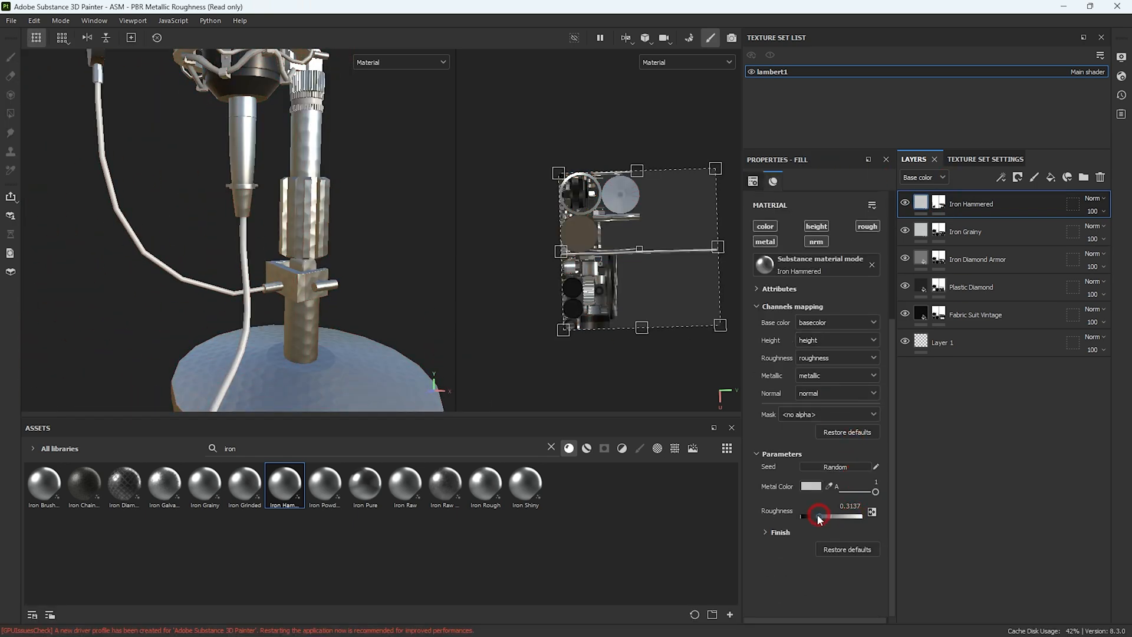
{"action": "left_click", "coordinate": [810, 486]}
{"action": "left_click_drag", "start_coordinate": [885, 481], "coordinate": [915, 572]}
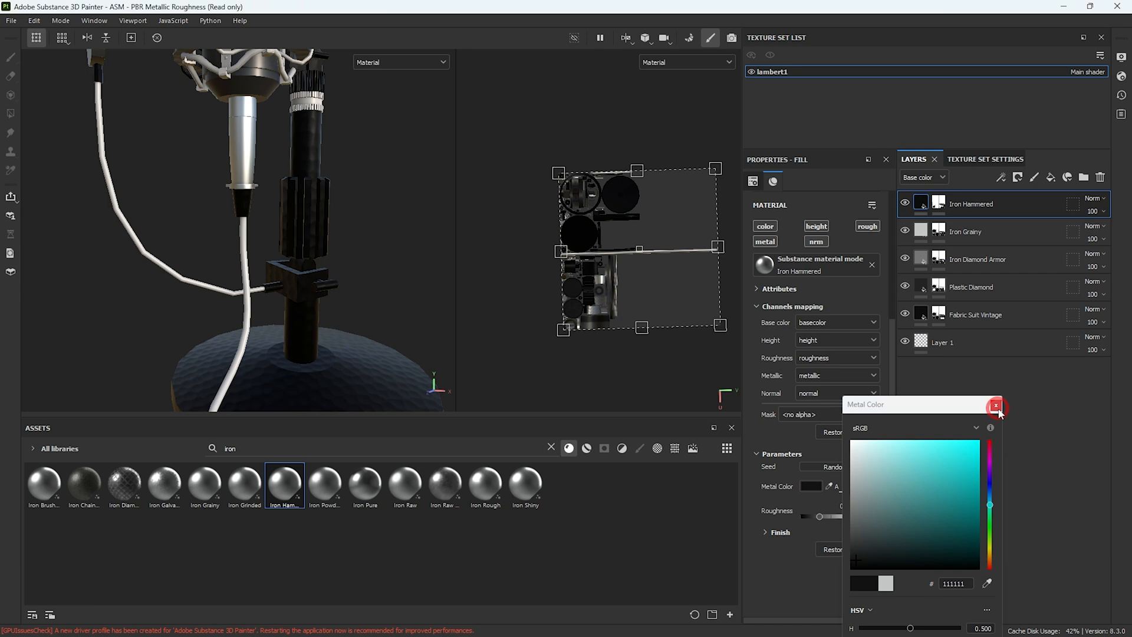
{"action": "left_click", "coordinate": [996, 406]}
Try the Iron Hammered layer without its height channel, and switch its metal and color channels off and on
{"action": "right_click_drag", "start_coordinate": [236, 248], "coordinate": [151, 204], "text": "alt"}
{"action": "left_click_drag", "start_coordinate": [151, 204], "coordinate": [293, 250], "text": "alt"}
{"action": "right_click_drag", "start_coordinate": [293, 250], "coordinate": [423, 399], "text": "alt"}
{"action": "left_click", "coordinate": [816, 226]}
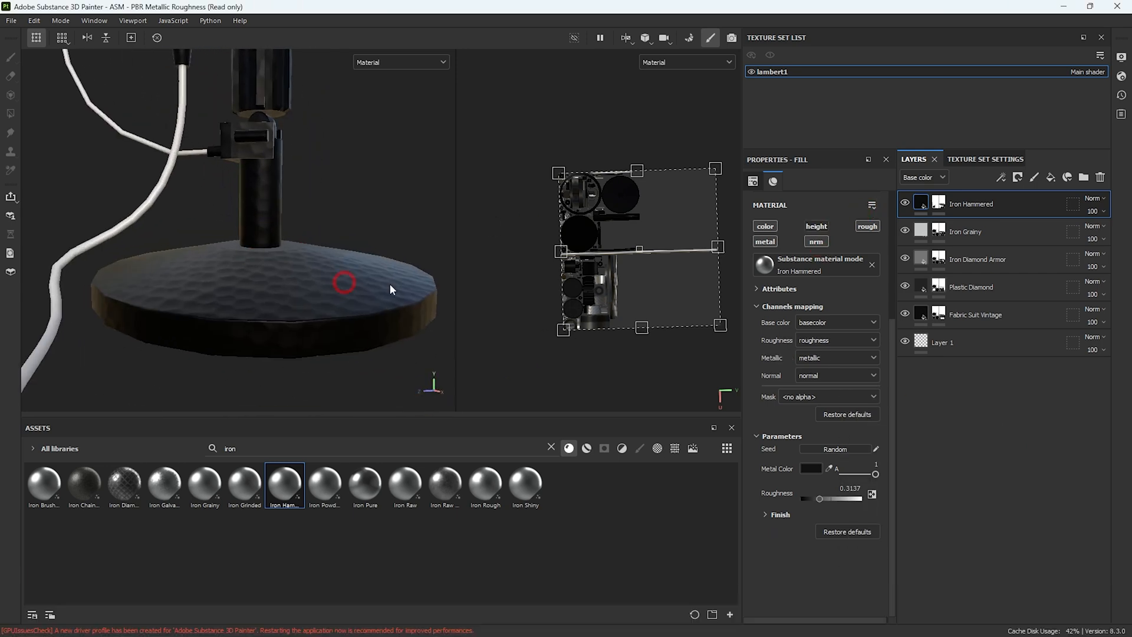
{"action": "left_click", "coordinate": [766, 241]}
{"action": "left_click", "coordinate": [765, 241]}
{"action": "left_click", "coordinate": [766, 227]}
{"action": "left_click", "coordinate": [765, 227]}
Disable the Iron Hammered layer's normal channel, enable its height channel and set the roughness to 0.2885
{"action": "left_click", "coordinate": [817, 242]}
{"action": "left_click_drag", "start_coordinate": [440, 245], "coordinate": [378, 254], "text": "alt"}
{"action": "right_click_drag", "start_coordinate": [377, 254], "coordinate": [276, 281], "text": "alt"}
{"action": "left_click_drag", "start_coordinate": [275, 282], "coordinate": [413, 266], "text": "alt"}
{"action": "left_click", "coordinate": [822, 226]}
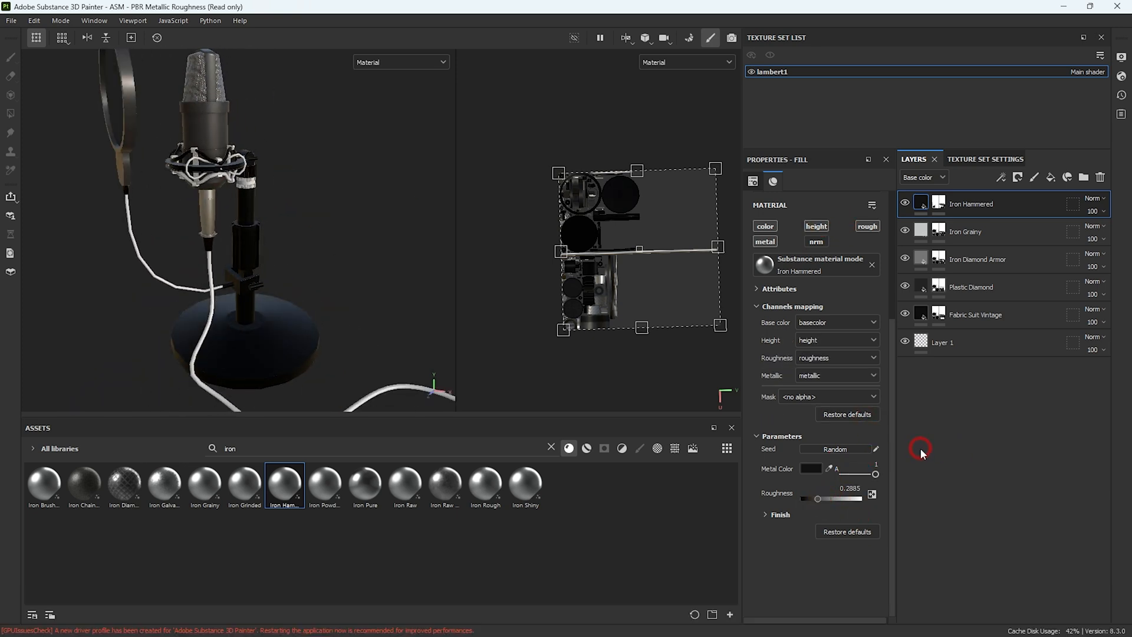
Set the Iron Hammered layer's tiling to -14.31
{"action": "scroll", "coordinate": [840, 331], "scroll_direction": "up", "scroll_amount": 4}
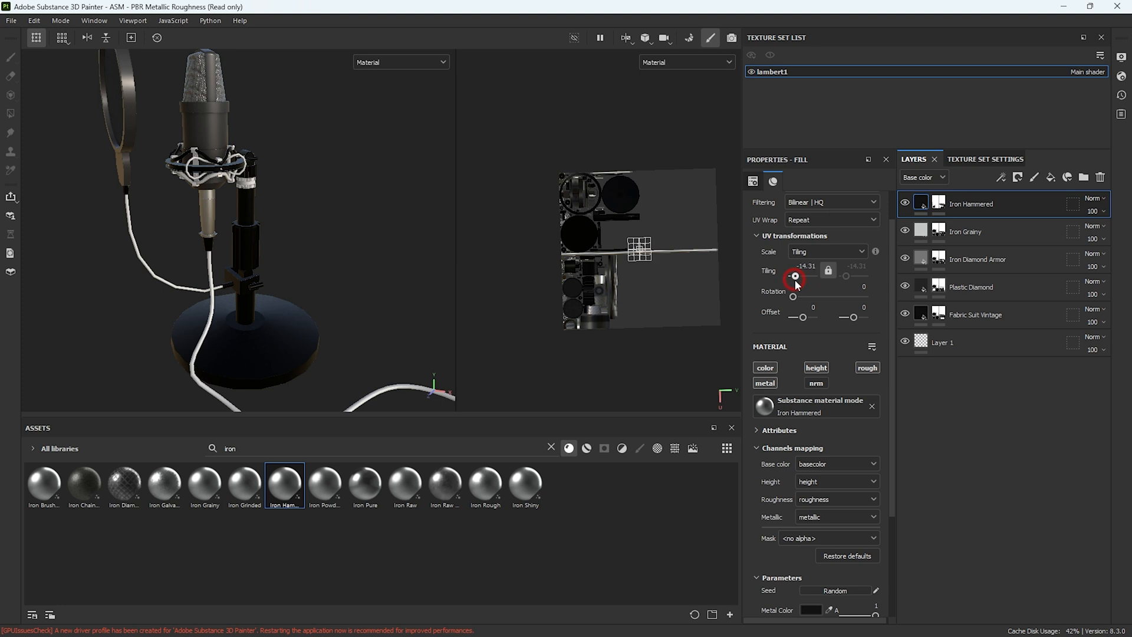
{"action": "left_click_drag", "start_coordinate": [320, 303], "coordinate": [301, 245], "text": "alt"}
{"action": "right_click_drag", "start_coordinate": [301, 246], "coordinate": [301, 277], "text": "alt"}
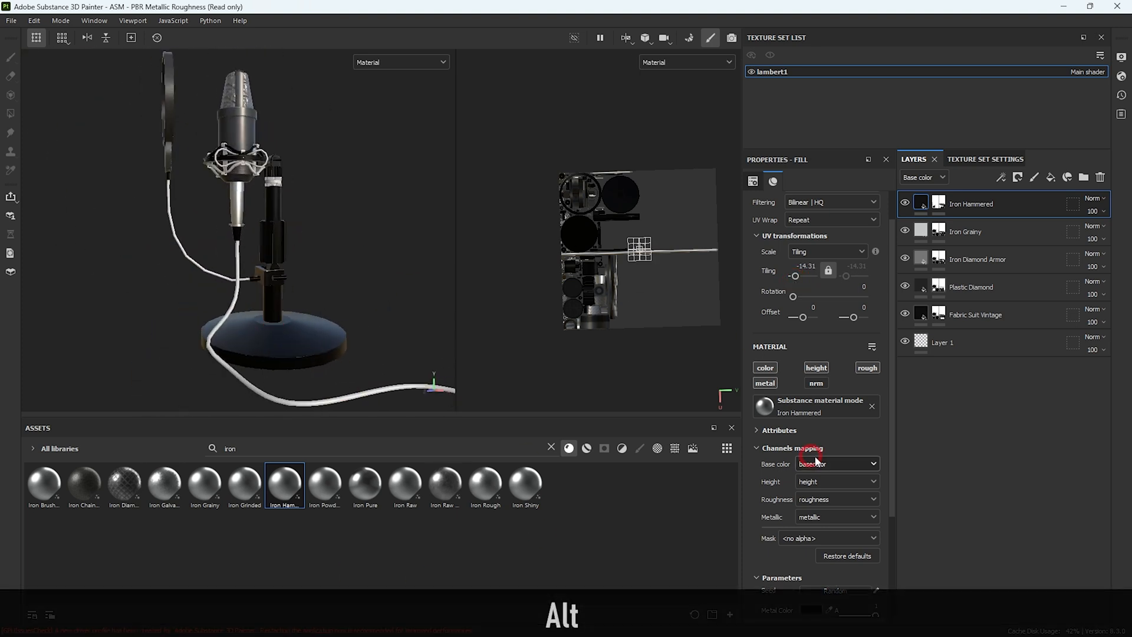
Lighten the Iron Hammered material's metal color to 252626
{"action": "scroll", "coordinate": [773, 413], "scroll_direction": "down", "scroll_amount": 3}
{"action": "left_click", "coordinate": [810, 505]}
{"action": "mouse_move", "coordinate": [349, 197]}
{"action": "left_mouse_down", "text": "alt"}
{"action": "mouse_move", "coordinate": [256, 297]}
{"action": "mouse_move", "coordinate": [336, 238]}
{"action": "mouse_move", "coordinate": [330, 253]}
{"action": "left_mouse_up", "text": "alt"}
Search the asset library's materials for "plast" and "ru", and clear the search term
{"action": "left_click", "coordinate": [209, 449]}
{"action": "type", "text": "plast"}
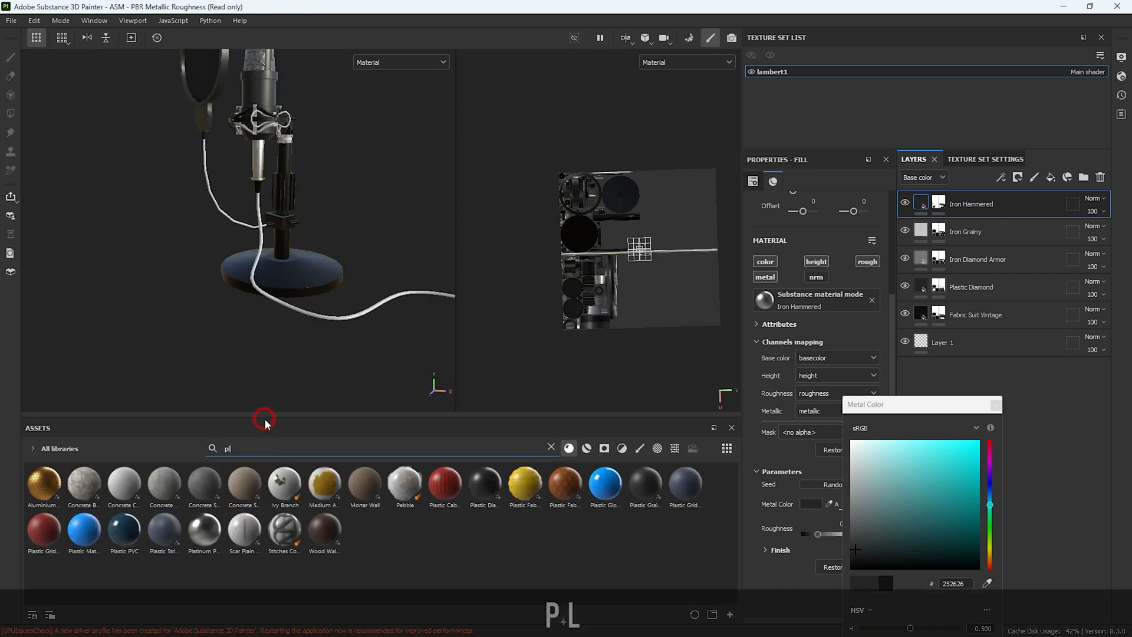
{"action": "key", "text": "BackSpace"}
{"action": "key", "text": "BackSpace"}
{"action": "key", "text": "BackSpace"}
{"action": "key", "text": "BackSpace"}
{"action": "key", "text": "BackSpace"}
{"action": "key", "text": "BackSpace"}
{"action": "type", "text": "ru"}
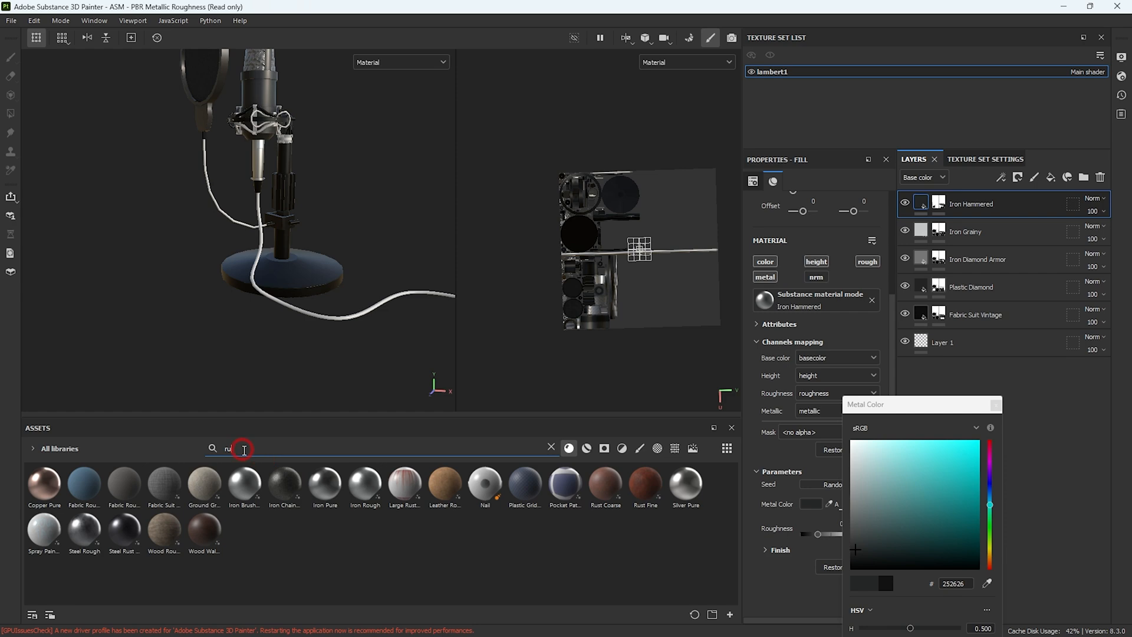
{"action": "key", "text": "BackSpace"}
{"action": "key", "text": "BackSpace"}
{"action": "key", "text": "BackSpace"}
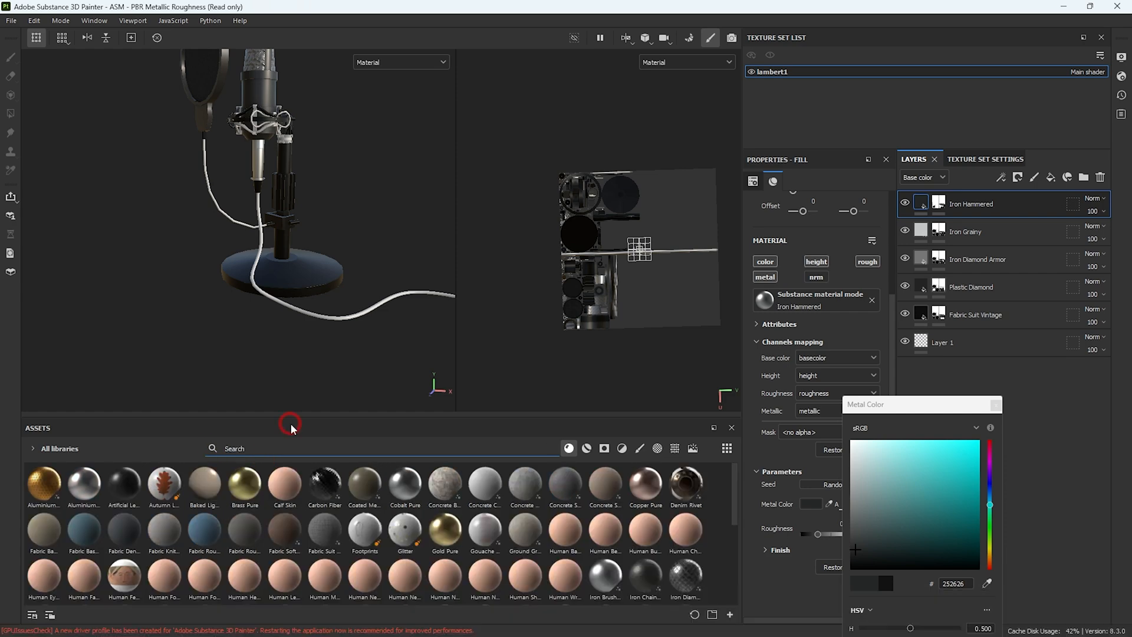
Search the materials for "pla" and add Plastic Diamond as a new masked fill layer on the microphone
{"action": "type", "text": "pla"}
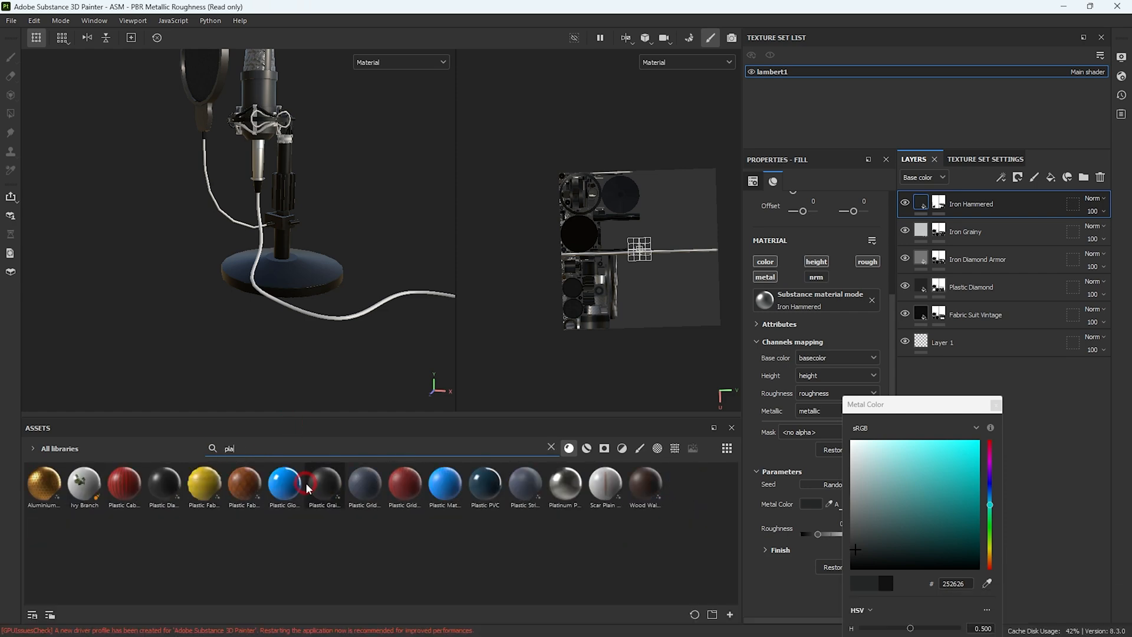
{"action": "left_click_drag", "start_coordinate": [164, 483], "coordinate": [338, 324]}
{"action": "left_click", "coordinate": [1020, 184]}
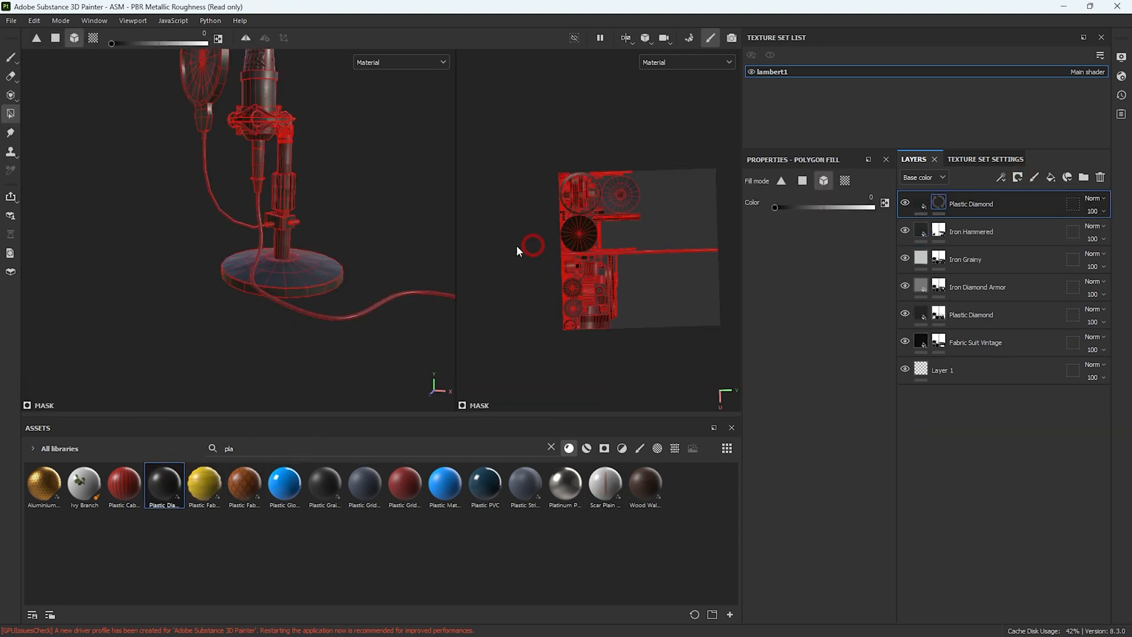
Restrict the new Plastic Diamond layer's mask to the two cables
{"action": "key", "text": "space"}
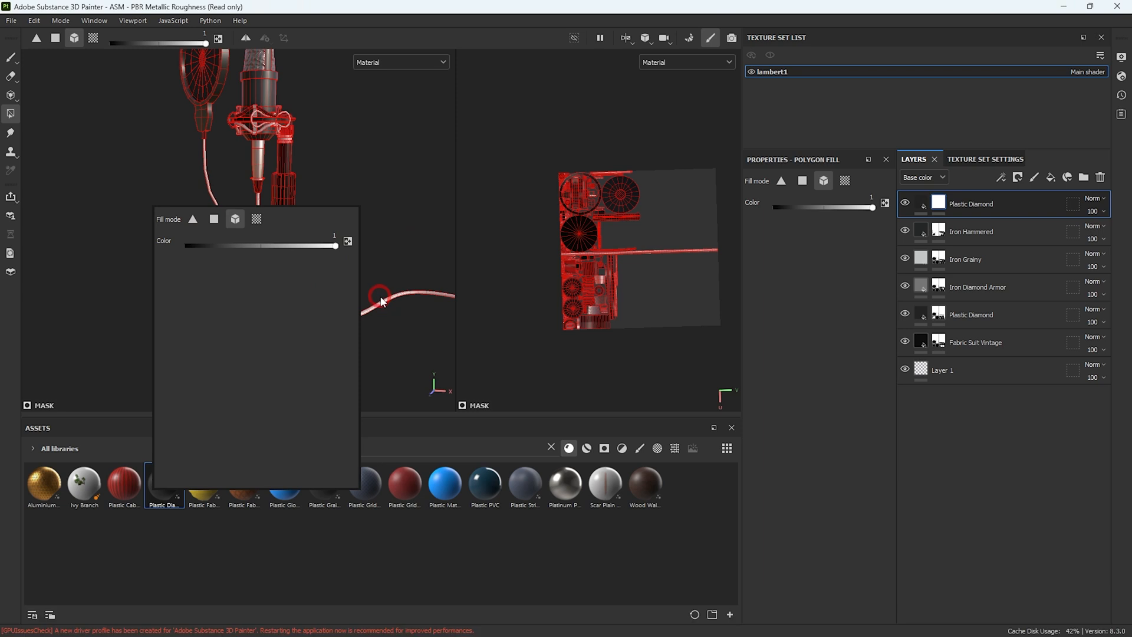
{"action": "key", "text": "space"}
{"action": "right_click_drag", "start_coordinate": [370, 338], "coordinate": [351, 386], "text": "alt"}
{"action": "middle_click_drag", "start_coordinate": [352, 385], "coordinate": [340, 367], "text": "alt"}
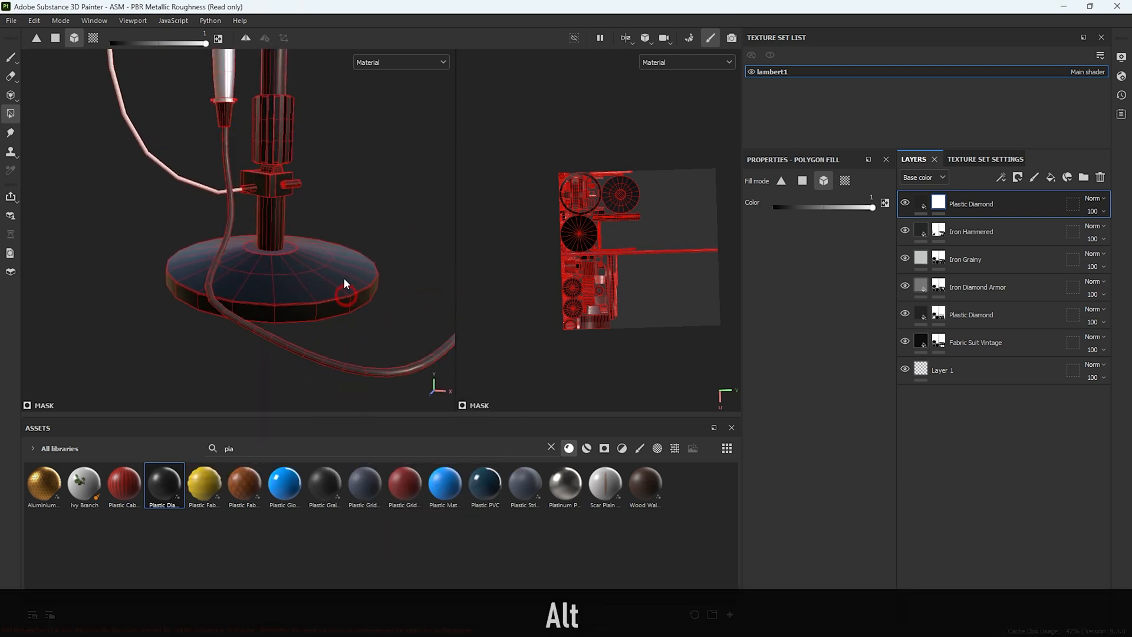
{"action": "middle_click_drag", "start_coordinate": [361, 317], "coordinate": [426, 427], "text": "alt"}
{"action": "left_click", "coordinate": [205, 310]}
Set the top Plastic Diamond layer's tiling to -14.31
{"action": "right_click_drag", "start_coordinate": [353, 268], "coordinate": [306, 260], "text": "alt"}
{"action": "left_click_drag", "start_coordinate": [306, 260], "coordinate": [265, 216], "text": "alt"}
{"action": "left_click", "coordinate": [950, 211]}
{"action": "left_click_drag", "start_coordinate": [194, 236], "coordinate": [284, 268], "text": "alt"}
{"action": "scroll", "coordinate": [832, 352], "scroll_direction": "up", "scroll_amount": 3}
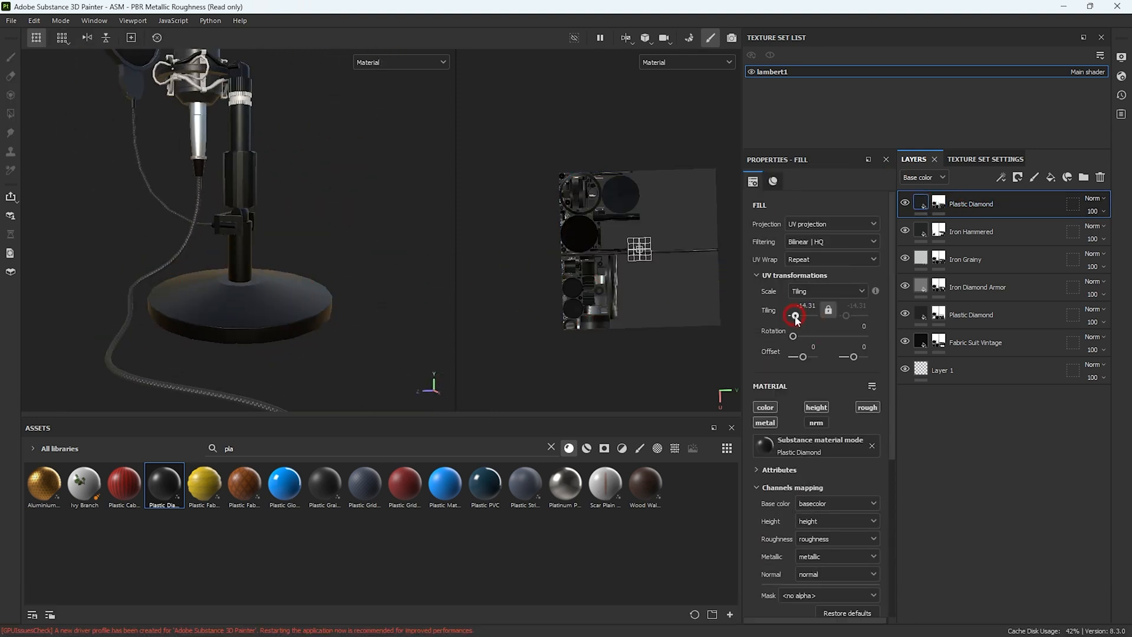
Render the model in Iray to examine the cable's plastic and return to painting mode
{"action": "left_click", "coordinate": [93, 64]}
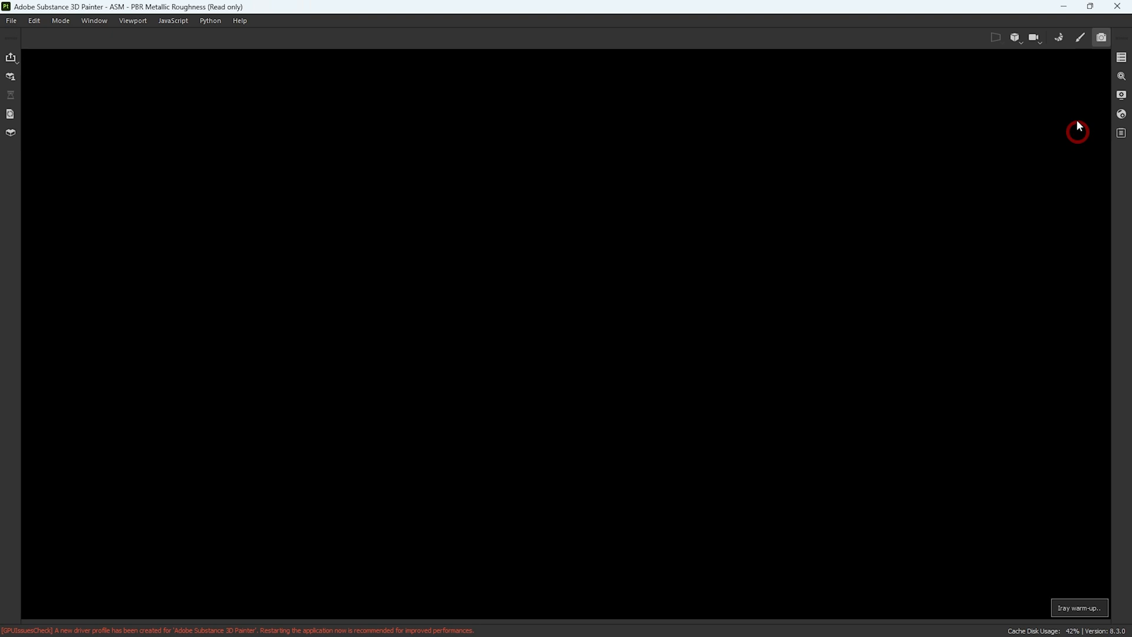
{"action": "left_click_drag", "start_coordinate": [529, 369], "coordinate": [660, 339], "text": "alt"}
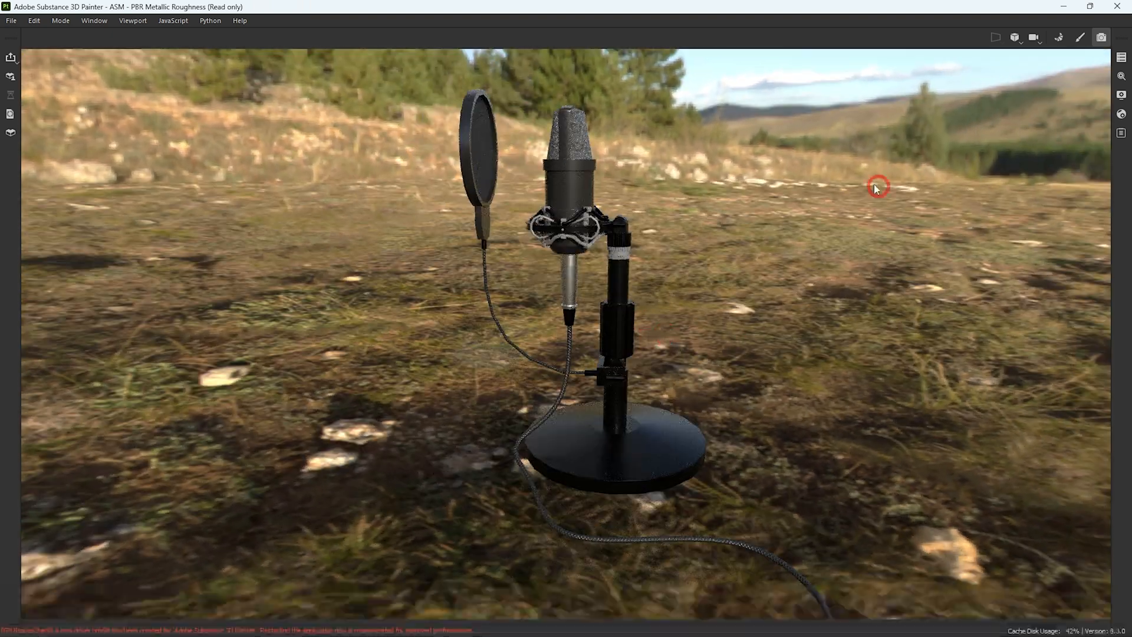
{"action": "left_click", "coordinate": [76, 50]}
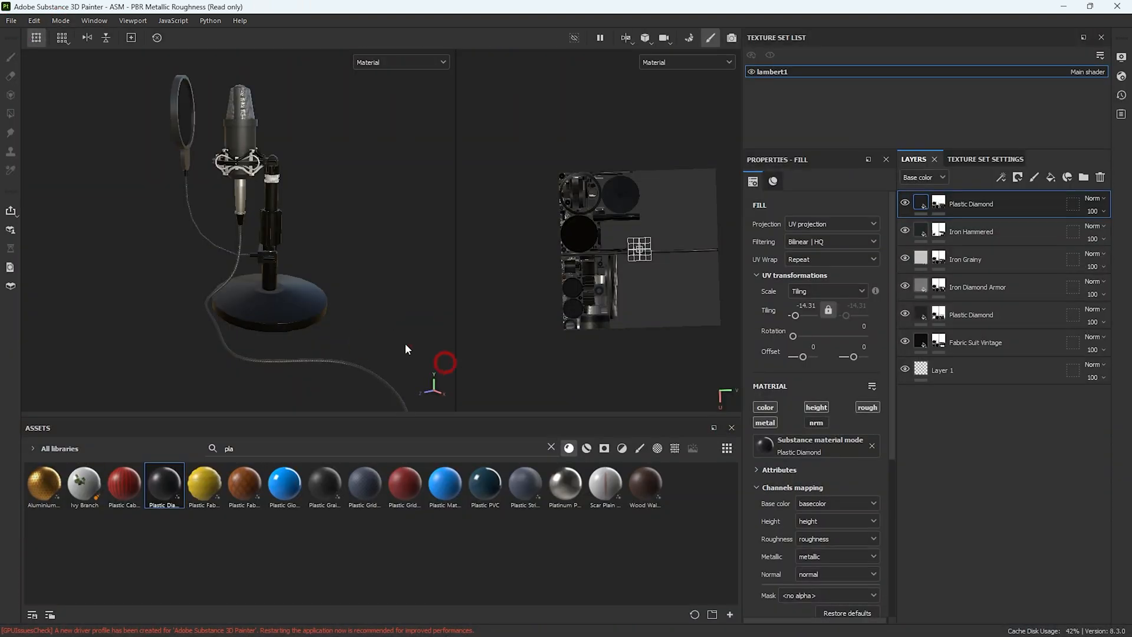
Add Aluminium Insulator as a fill layer with a white mask and restrict it to the stand's collar
{"action": "right_click_drag", "start_coordinate": [447, 370], "coordinate": [392, 441], "text": "alt"}
{"action": "middle_click_drag", "start_coordinate": [391, 442], "coordinate": [378, 256], "text": "alt"}
{"action": "left_click_drag", "start_coordinate": [44, 485], "coordinate": [335, 174]}
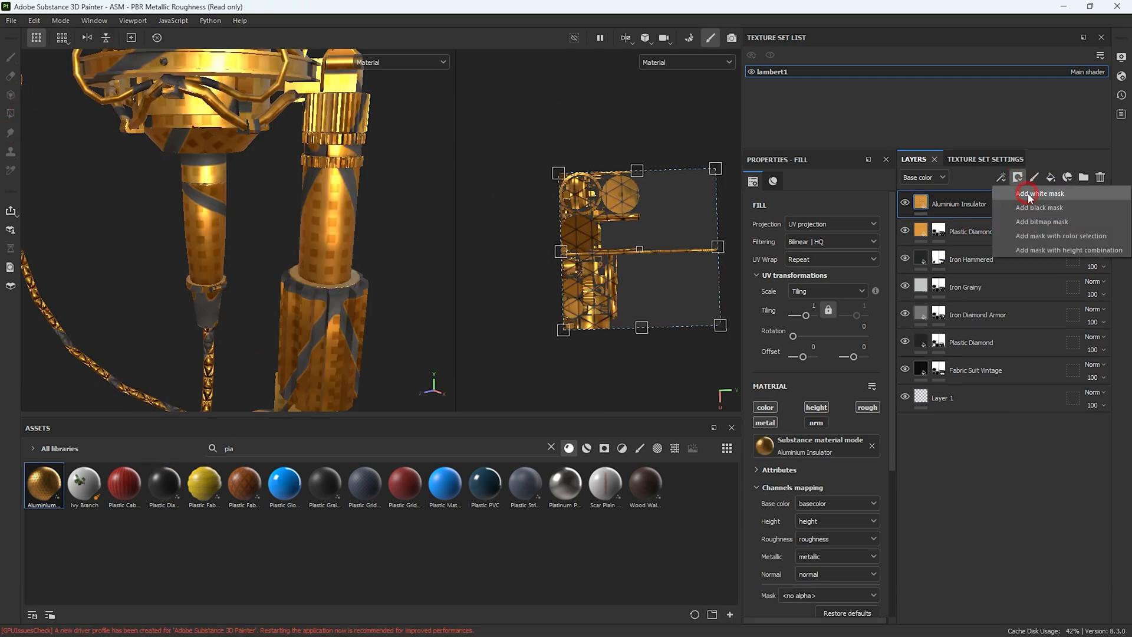
{"action": "left_click", "coordinate": [1031, 194]}
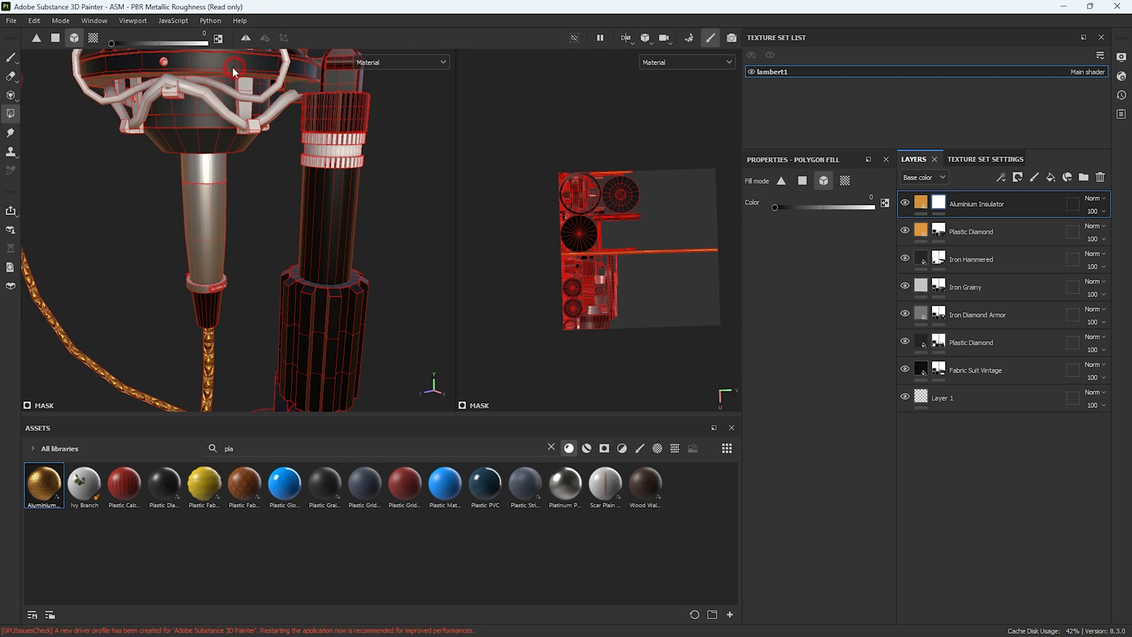
{"action": "left_click", "coordinate": [920, 203]}
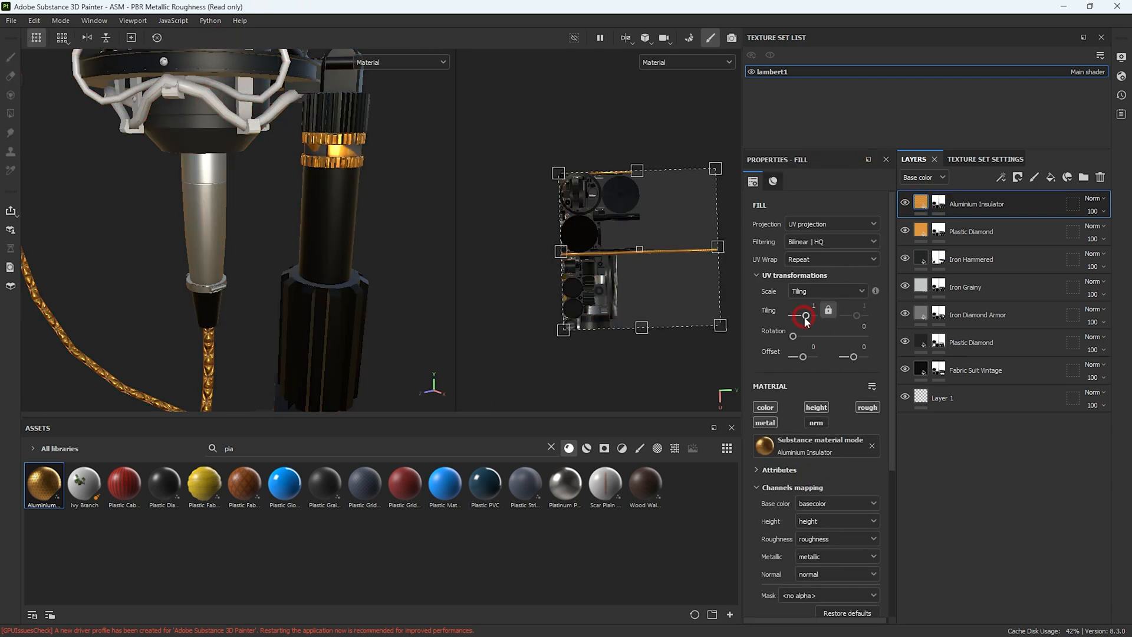
Set the Aluminium Insulator layer's tiling to -50 and disable its height channel
{"action": "type", "text": "-50"}
{"action": "key", "text": "Return"}
{"action": "left_click", "coordinate": [816, 407]}
{"action": "left_click_drag", "start_coordinate": [295, 159], "coordinate": [297, 158], "text": "alt"}
{"action": "right_click_drag", "start_coordinate": [297, 158], "coordinate": [293, 308], "text": "alt"}
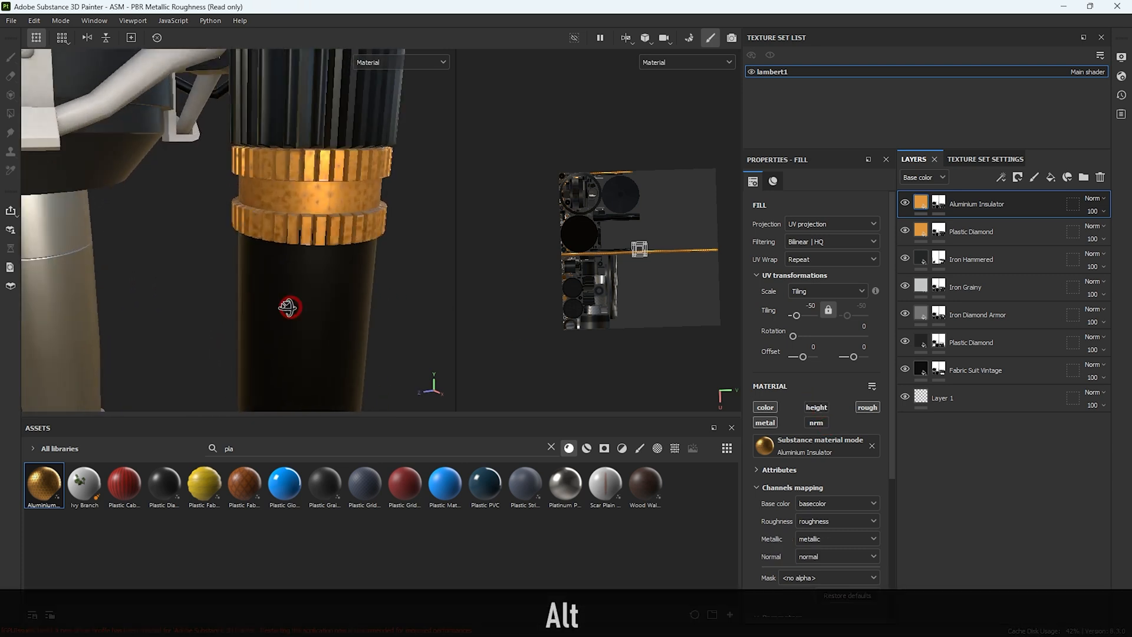
{"action": "left_click_drag", "start_coordinate": [293, 307], "coordinate": [259, 298], "text": "alt"}
Set the Aluminium Insulator material's roughness to 0
{"action": "scroll", "coordinate": [858, 472], "scroll_direction": "down", "scroll_amount": 4}
{"action": "scroll", "coordinate": [883, 532], "scroll_direction": "down", "scroll_amount": 2}
{"action": "mouse_move", "coordinate": [789, 488]}
{"action": "left_mouse_down"}
{"action": "mouse_move", "coordinate": [847, 489]}
{"action": "mouse_move", "coordinate": [774, 505]}
{"action": "left_mouse_up"}
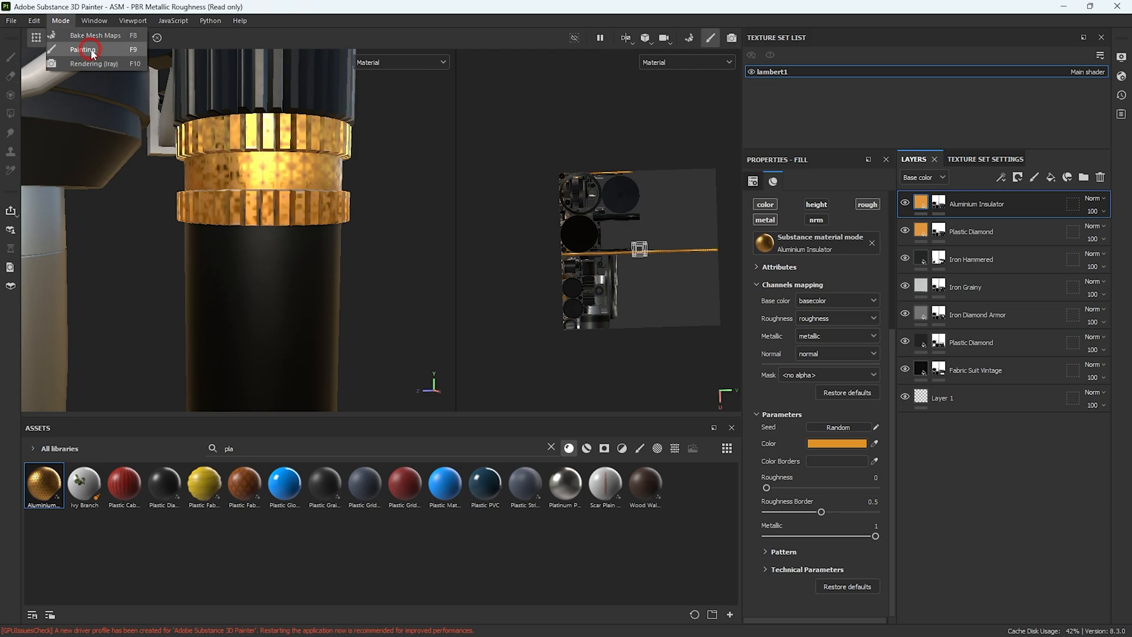
Examine the stand's golden collar in an Iray render and return to painting mode
{"action": "left_click", "coordinate": [88, 64]}
{"action": "right_click_drag", "start_coordinate": [716, 361], "coordinate": [538, 277], "text": "alt"}
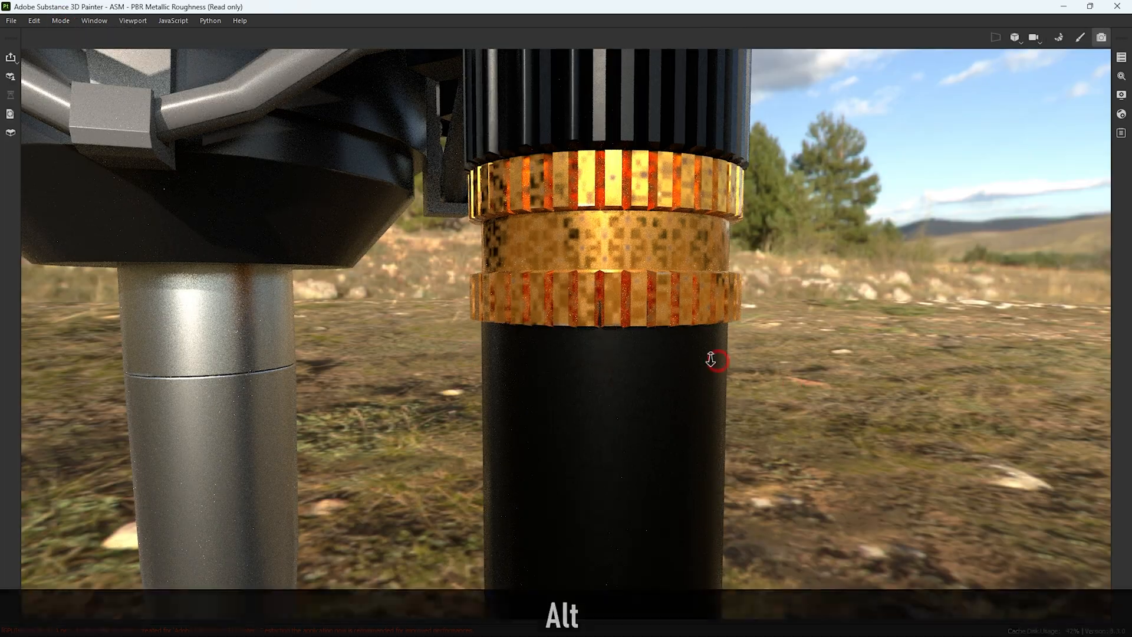
{"action": "left_click_drag", "start_coordinate": [437, 346], "coordinate": [704, 297], "text": "alt"}
{"action": "left_click", "coordinate": [60, 20]}
{"action": "left_click", "coordinate": [74, 32]}
Hide the Aluminium Insulator layer and select the top Plastic Diamond layer's mask to check the cable material
{"action": "left_click_drag", "start_coordinate": [256, 168], "coordinate": [293, 168], "text": "alt"}
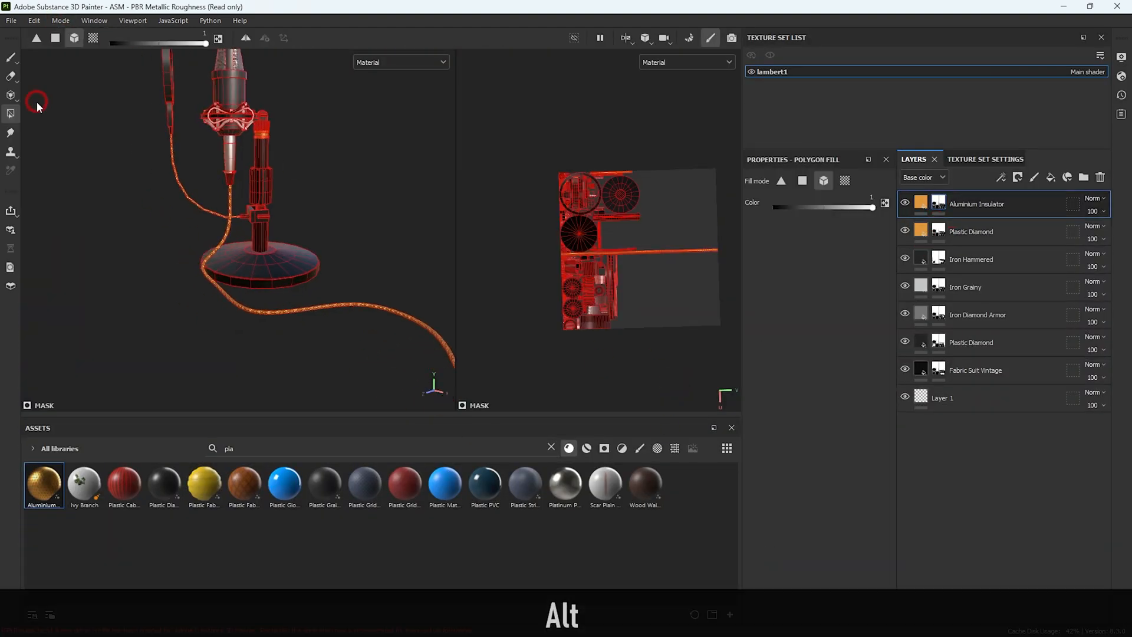
{"action": "left_click_drag", "start_coordinate": [399, 221], "coordinate": [331, 265], "text": "alt"}
{"action": "left_click", "coordinate": [905, 202]}
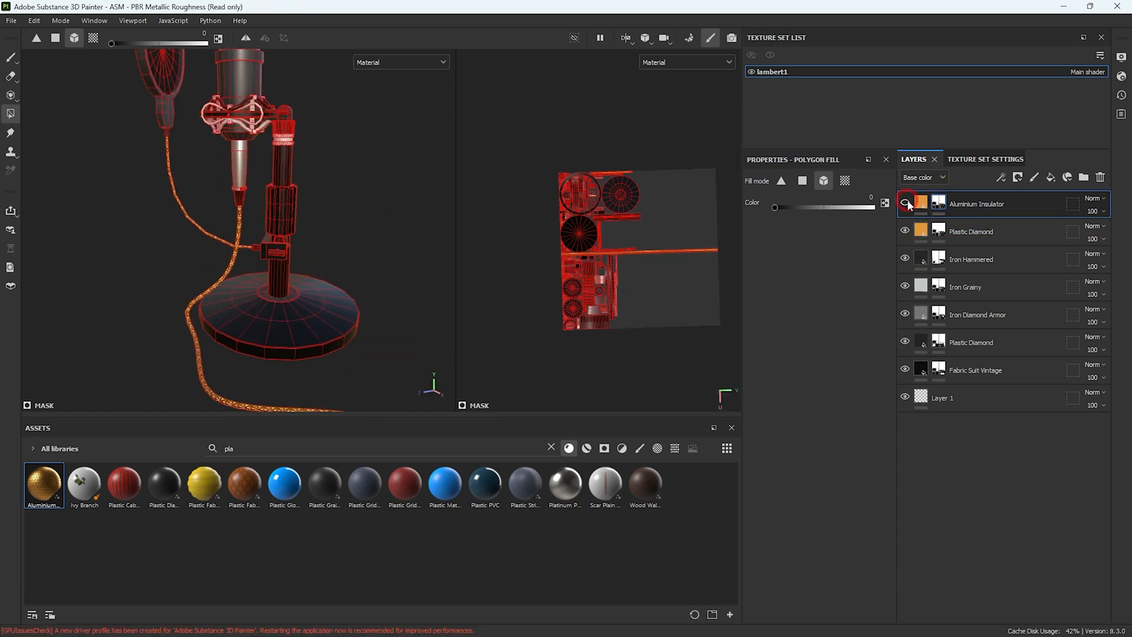
{"action": "left_click", "coordinate": [947, 232]}
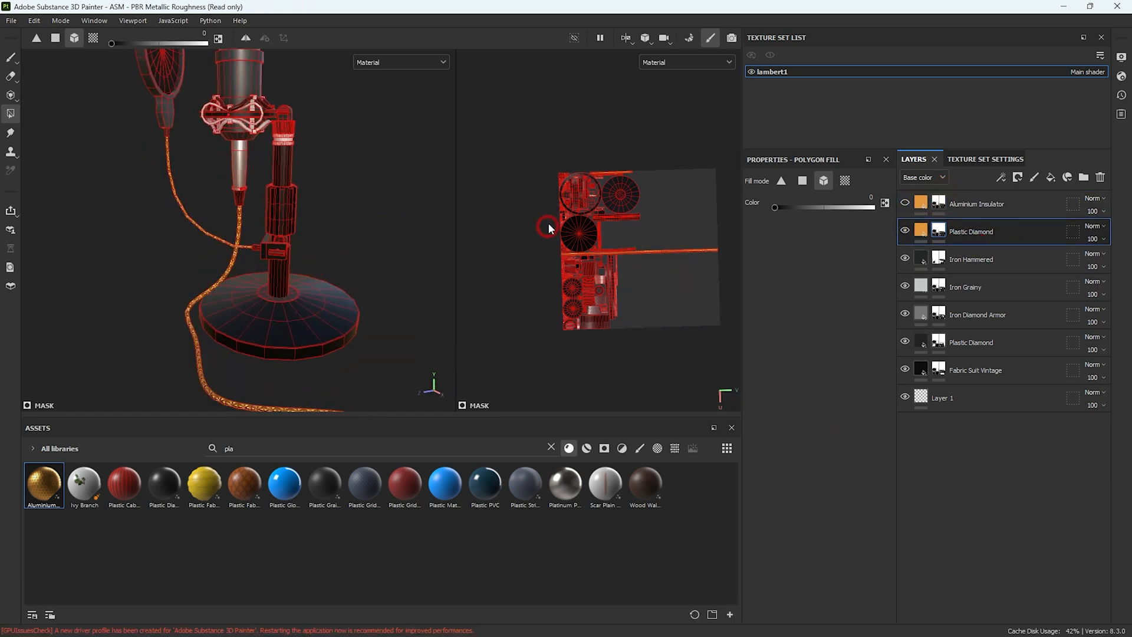
{"action": "left_click_drag", "start_coordinate": [417, 273], "coordinate": [162, 83], "text": "alt"}
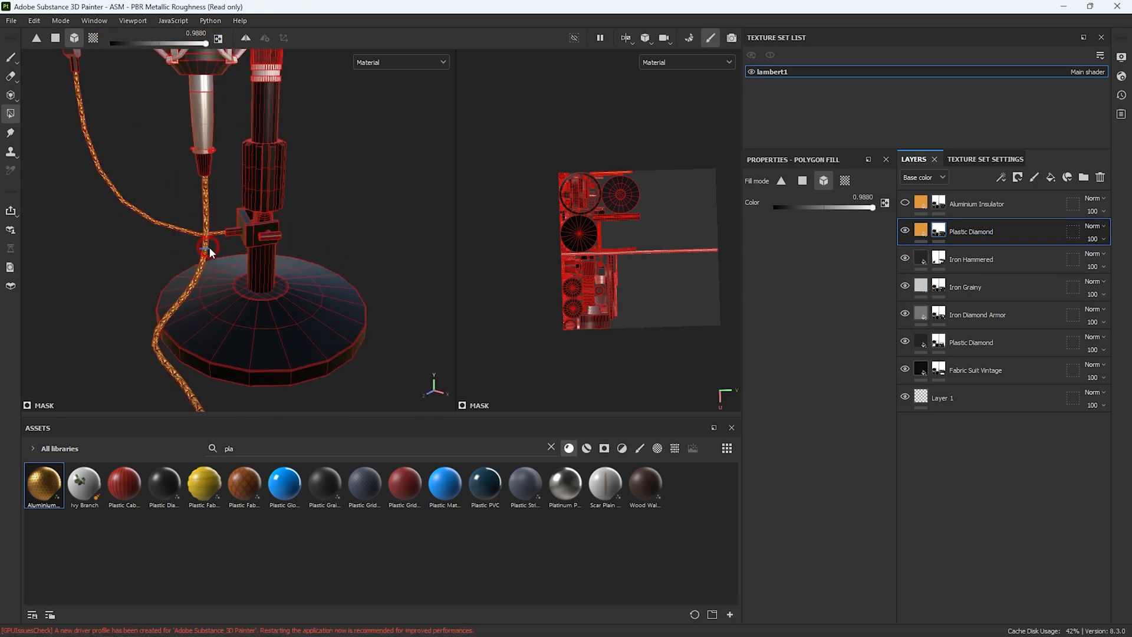
Set the material color of the top Plastic Diamond layer to 4B4640 and remove its Aluminium Insulator material
{"action": "left_click", "coordinate": [920, 230]}
{"action": "left_click", "coordinate": [826, 483]}
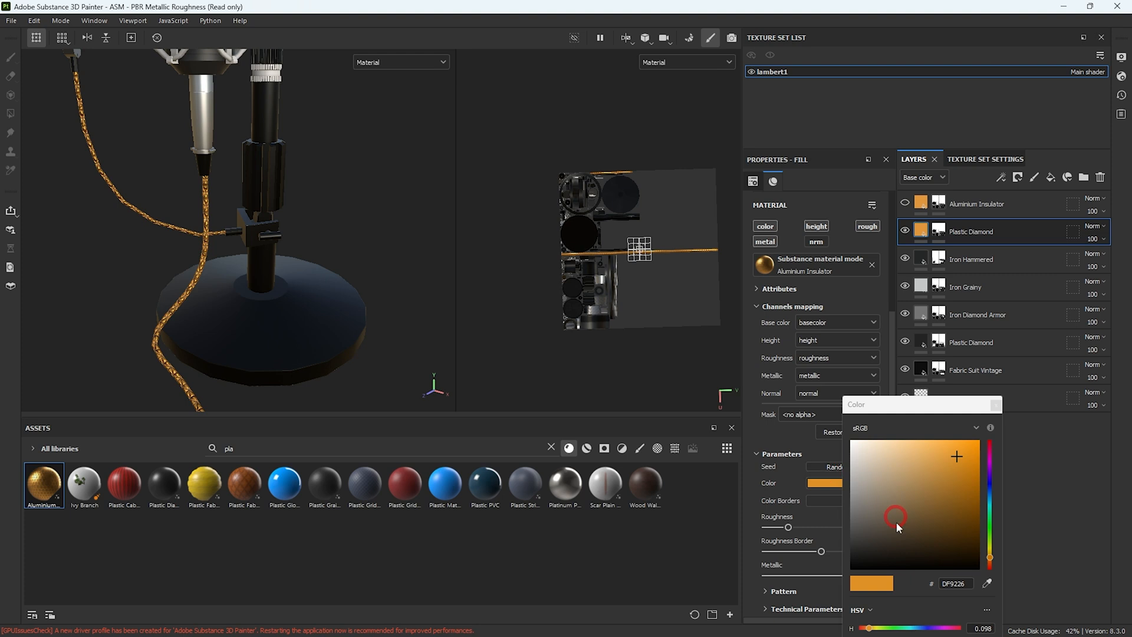
{"action": "left_click", "coordinate": [870, 531]}
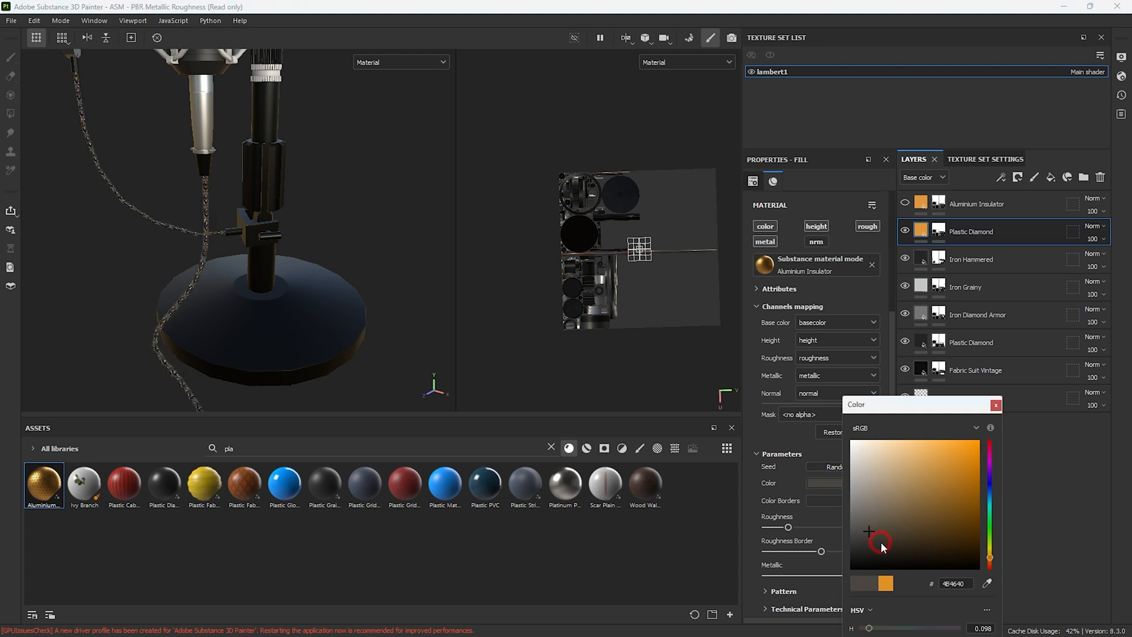
{"action": "left_click", "coordinate": [872, 266]}
Show the Aluminium Insulator layer again and delete it together with the top Plastic Diamond layer
{"action": "left_click", "coordinate": [954, 232]}
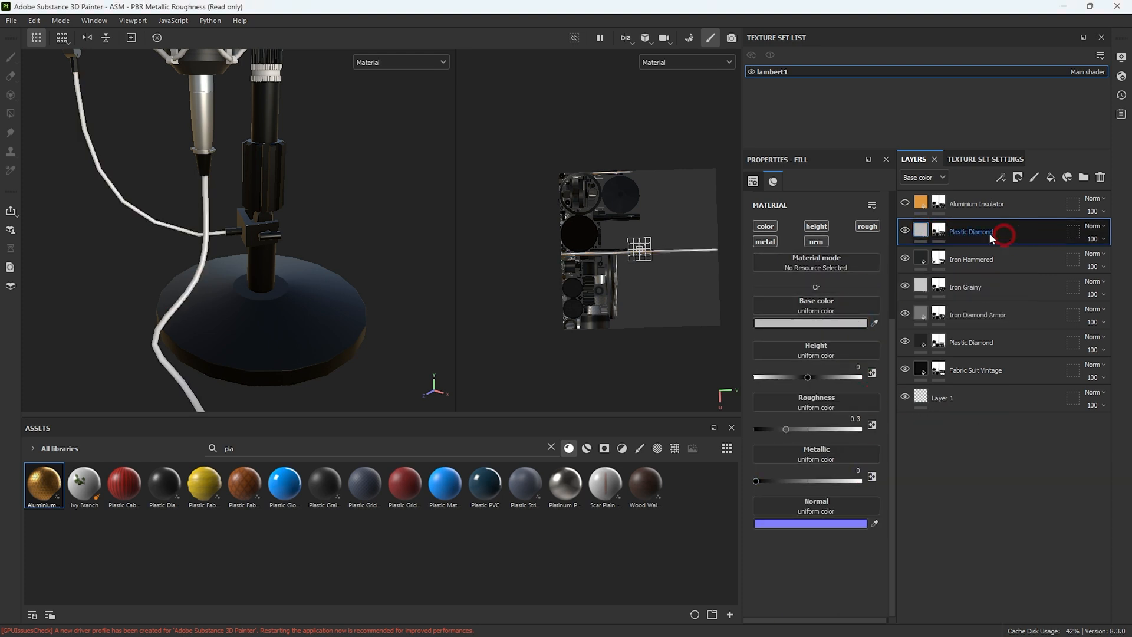
{"action": "left_click", "coordinate": [905, 203]}
{"action": "left_click_drag", "start_coordinate": [295, 248], "coordinate": [319, 265], "text": "alt"}
{"action": "scroll", "coordinate": [318, 266], "scroll_direction": "down", "scroll_amount": 2}
{"action": "left_click", "coordinate": [986, 203]}
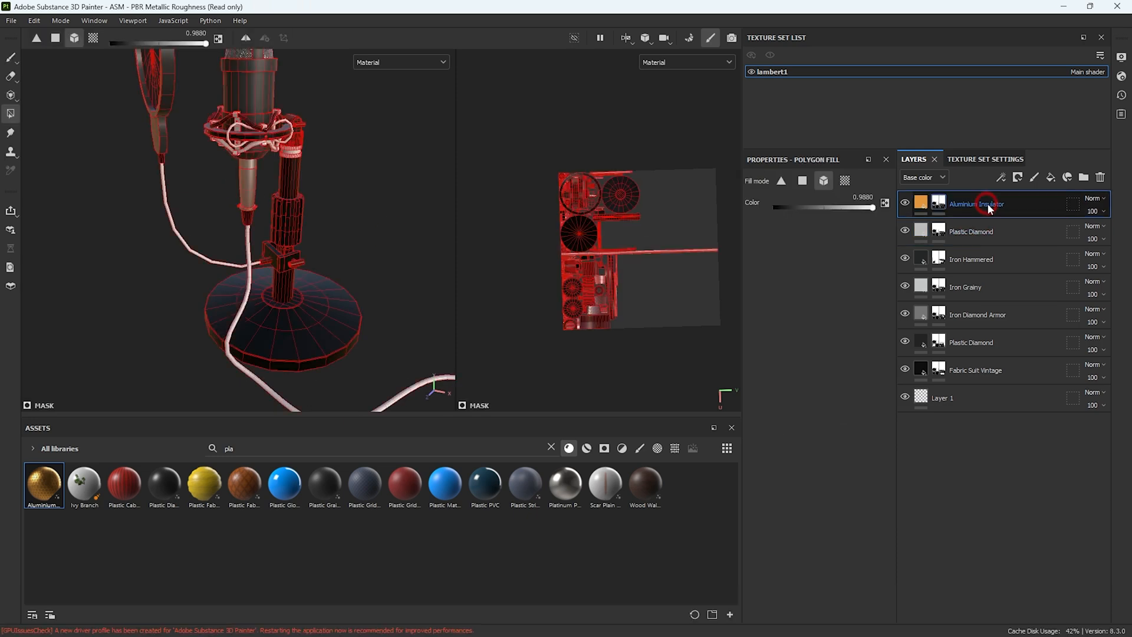
{"action": "key", "text": "Delete"}
{"action": "left_click", "coordinate": [1101, 177]}
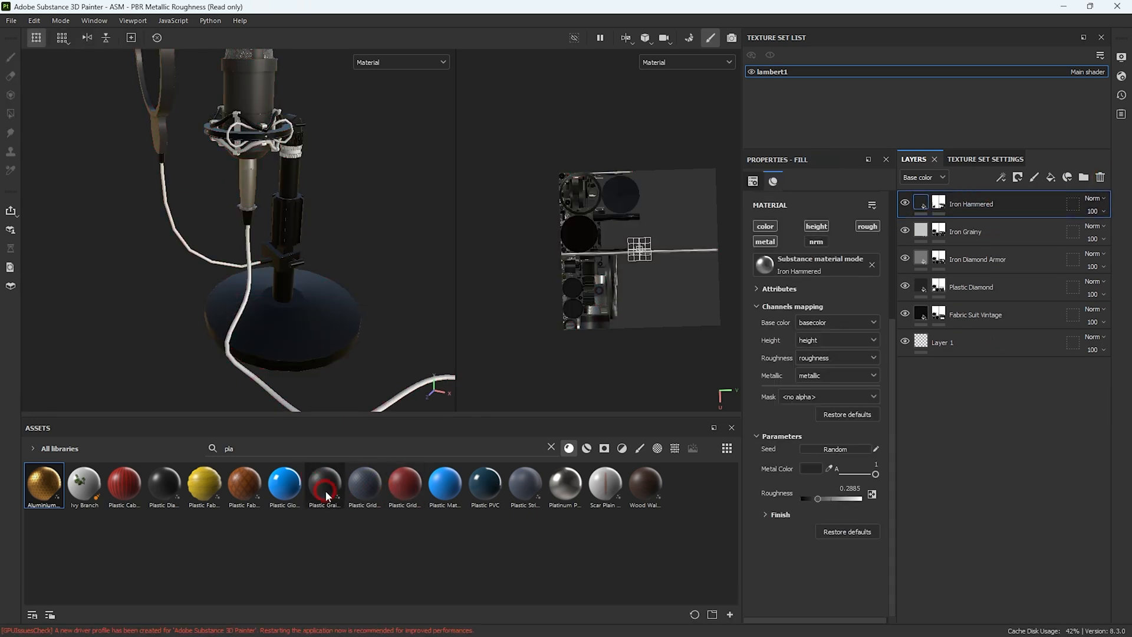
{"action": "left_click", "coordinate": [452, 494]}
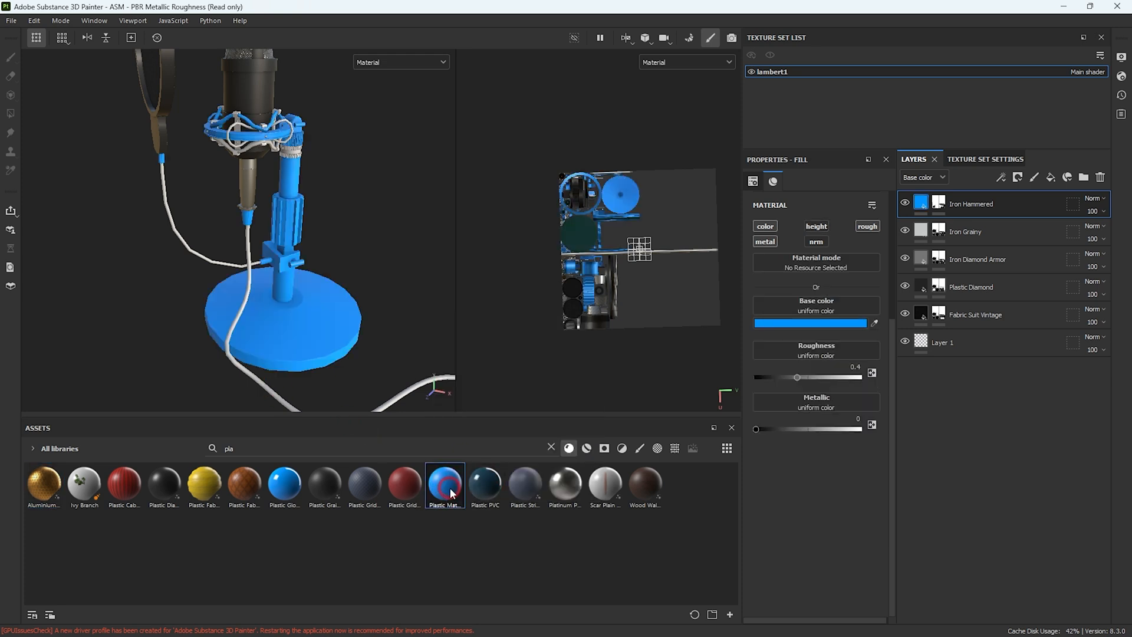
{"action": "key", "text": "ctrl+z"}
{"action": "left_click_drag", "start_coordinate": [402, 367], "coordinate": [381, 188], "text": "alt"}
{"action": "key", "text": "ctrl+z"}
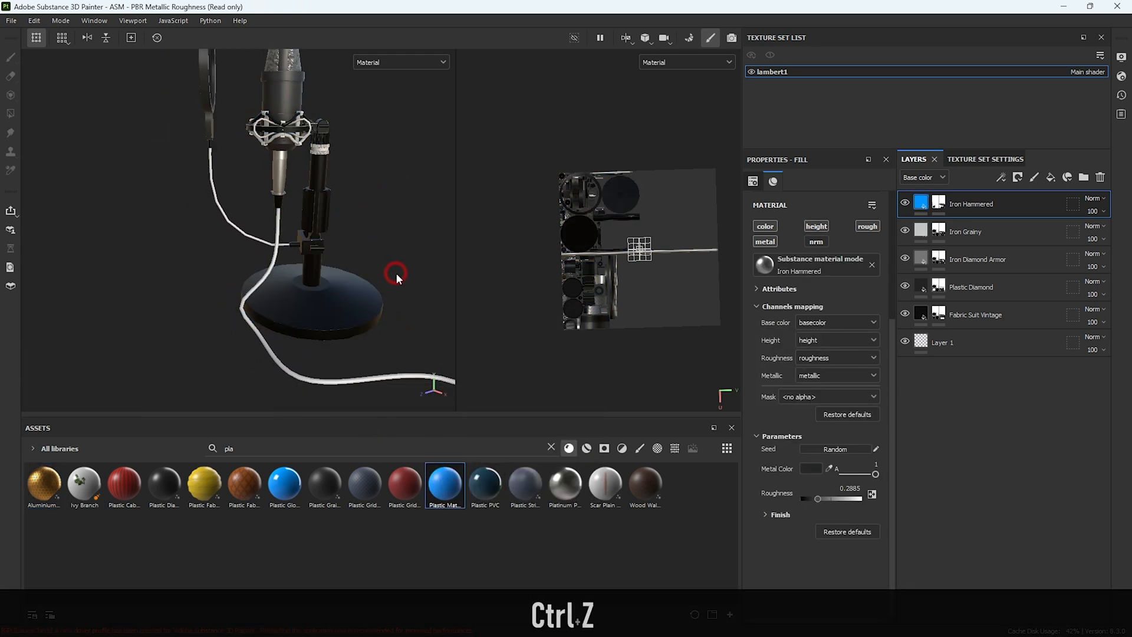
Add Plastic Matte Pure as a fill layer with a white mask and restrict it to the two cables
{"action": "left_click_drag", "start_coordinate": [444, 484], "coordinate": [307, 384]}
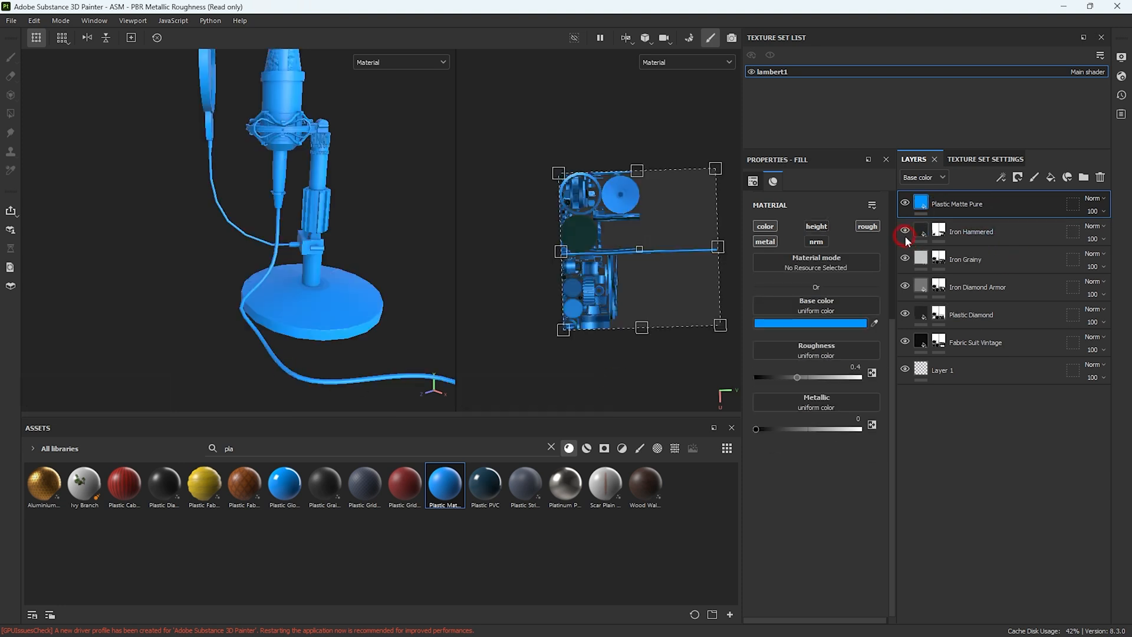
{"action": "left_click", "coordinate": [1018, 177]}
{"action": "left_click", "coordinate": [1032, 194]}
{"action": "left_click", "coordinate": [294, 82]}
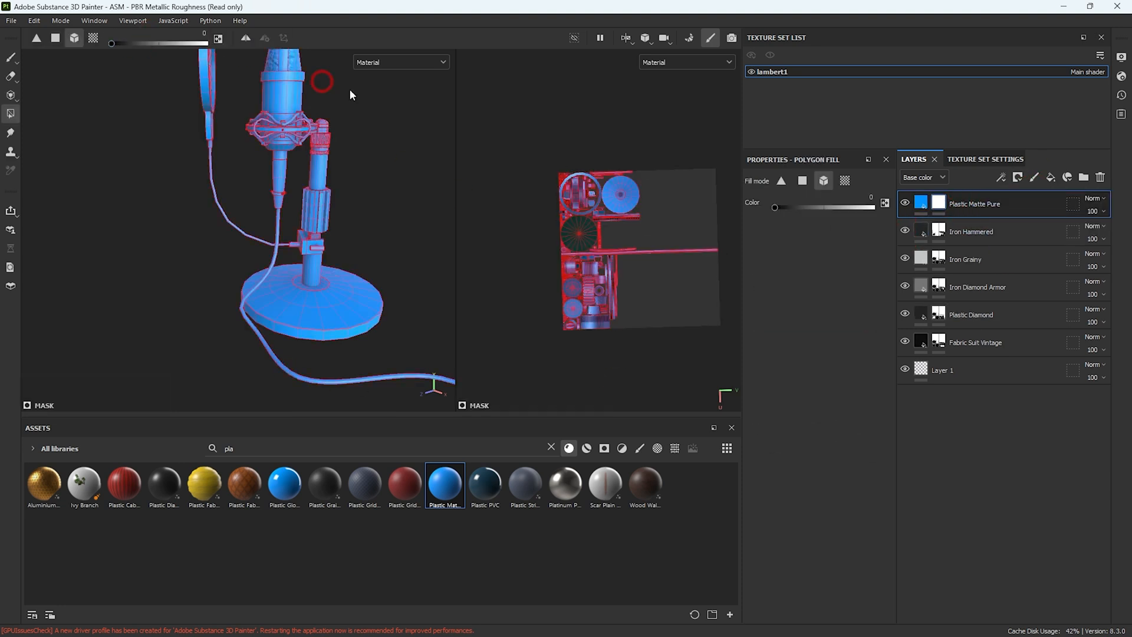
{"action": "left_click", "coordinate": [885, 203]}
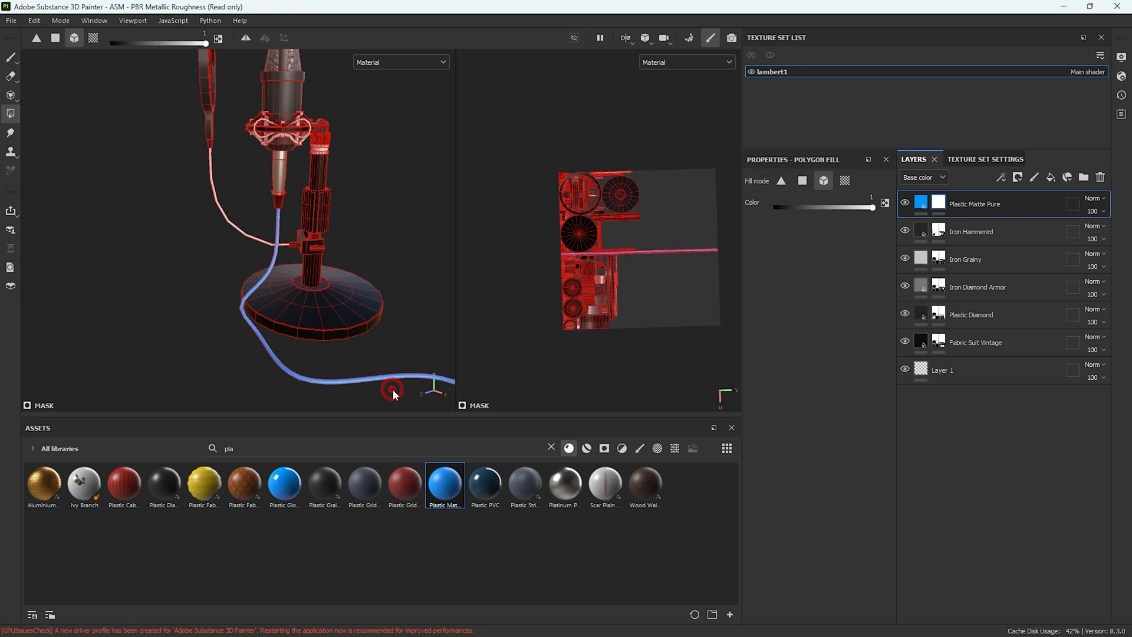
Change the Plastic Matte Pure layer's base color to near-black
{"action": "left_click", "coordinate": [921, 202]}
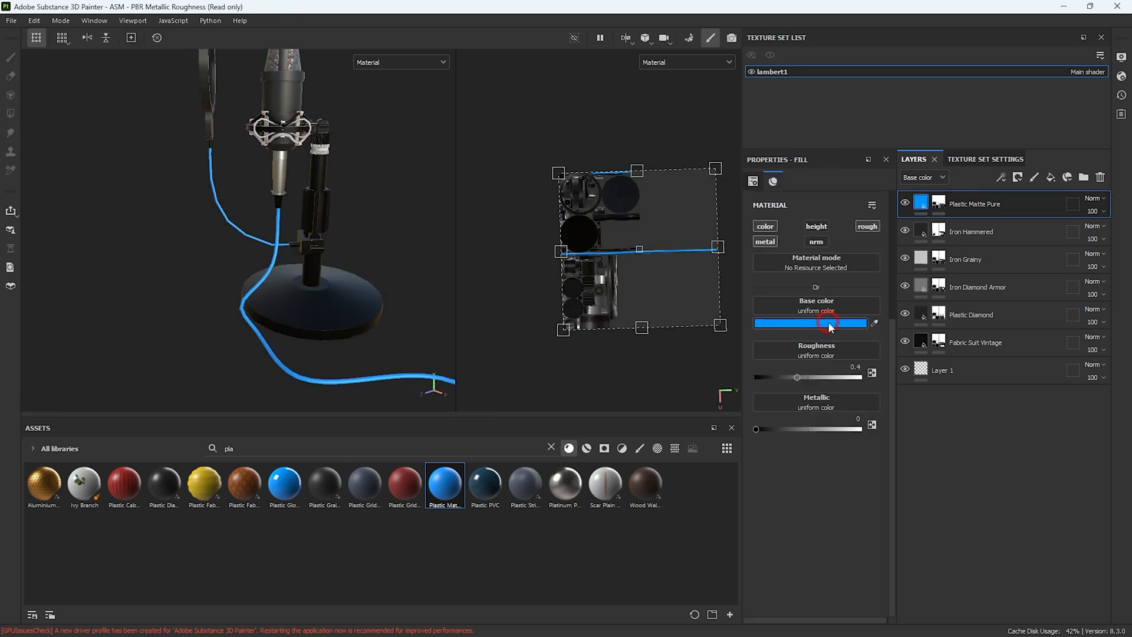
{"action": "left_click", "coordinate": [830, 322]}
{"action": "left_click", "coordinate": [858, 561]}
{"action": "left_click", "coordinate": [996, 406]}
{"action": "left_click_drag", "start_coordinate": [996, 406], "coordinate": [472, 341], "text": "alt"}
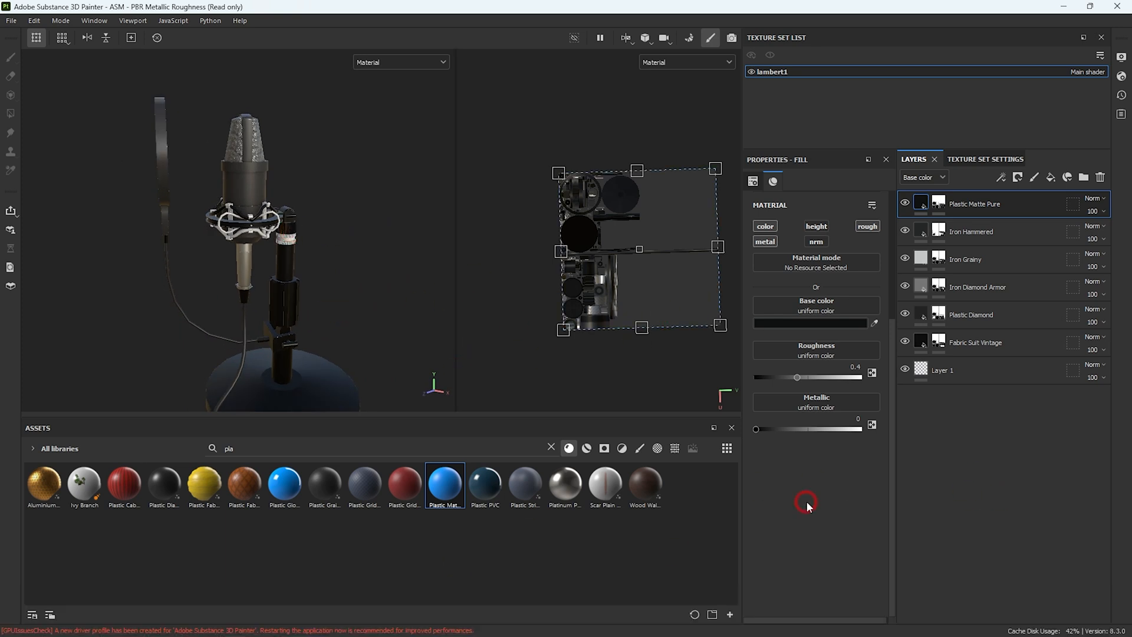
Add Aluminium Insulator as a new top fill layer with a white mask
{"action": "left_click_drag", "start_coordinate": [44, 483], "coordinate": [285, 241]}
{"action": "left_click", "coordinate": [1017, 177]}
{"action": "left_click", "coordinate": [1032, 195]}
Clear the Aluminium Insulator mask and reveal the material only on the stand's collar rings
{"action": "left_click_drag", "start_coordinate": [531, 147], "coordinate": [787, 424]}
{"action": "right_click_drag", "start_coordinate": [277, 306], "coordinate": [724, 248], "text": "alt"}
{"action": "left_click", "coordinate": [884, 202]}
{"action": "left_click", "coordinate": [345, 173]}
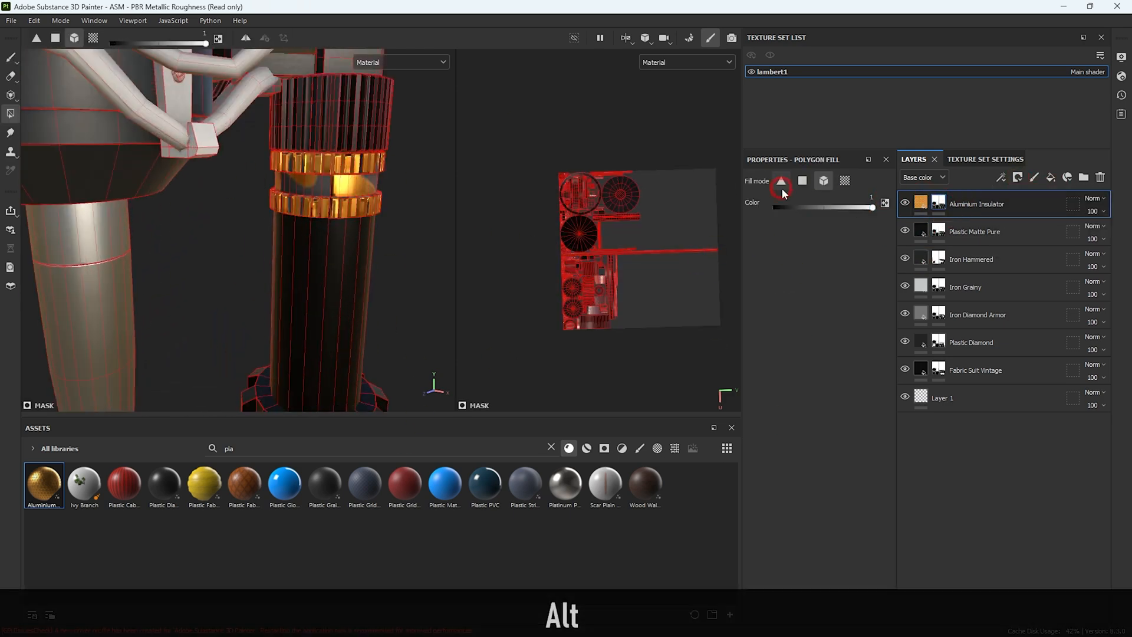
Set the Aluminium Insulator layer's tiling to -132
{"action": "left_click", "coordinate": [921, 203]}
{"action": "scroll", "coordinate": [814, 313], "scroll_direction": "up", "scroll_amount": 3}
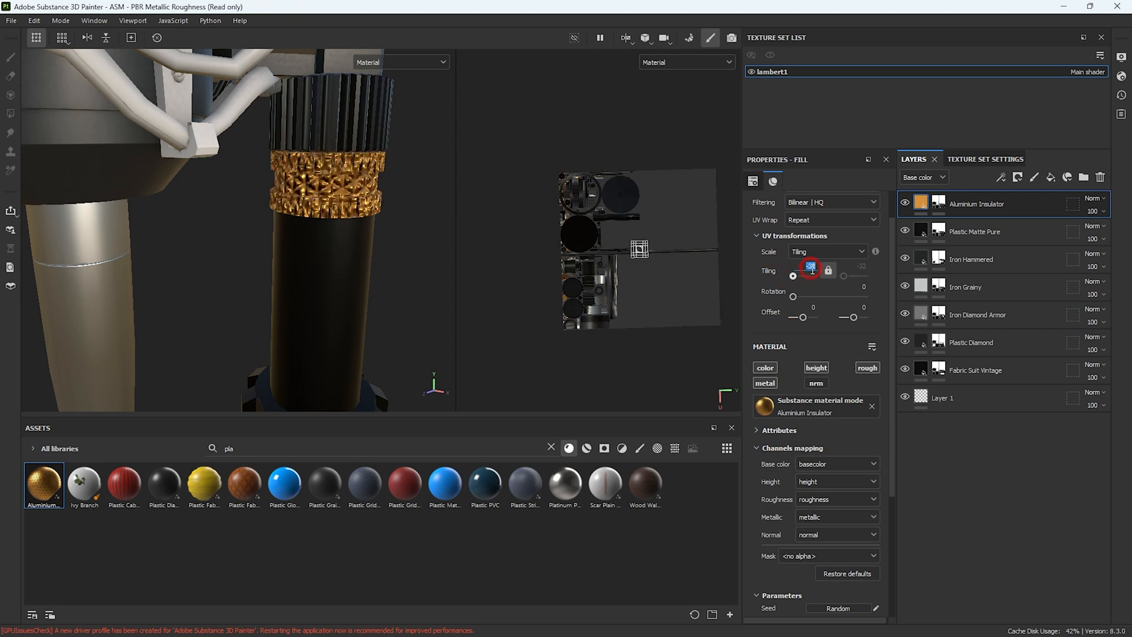
{"action": "type", "text": "-50"}
{"action": "key", "text": "Return"}
{"action": "left_click_drag", "start_coordinate": [796, 276], "coordinate": [763, 285]}
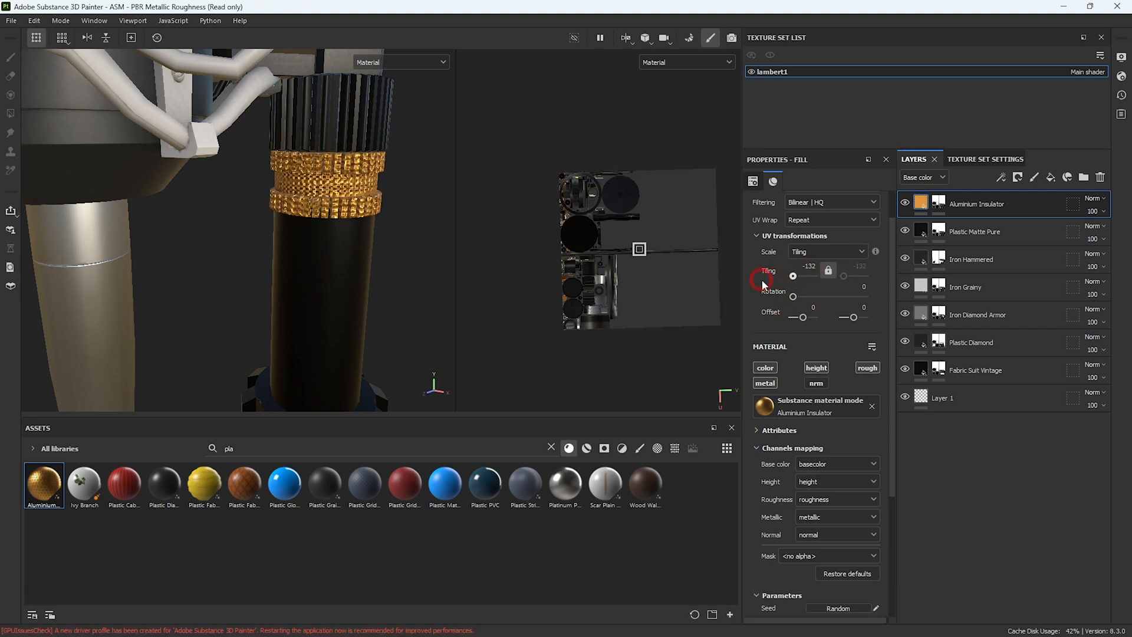
Disable the Aluminium Insulator layer's height channel and set its roughness to 0.03 and roughness border to 1
{"action": "left_click", "coordinate": [817, 368]}
{"action": "right_click_drag", "start_coordinate": [443, 256], "coordinate": [407, 255], "text": "alt"}
{"action": "scroll", "coordinate": [850, 495], "scroll_direction": "down", "scroll_amount": 3}
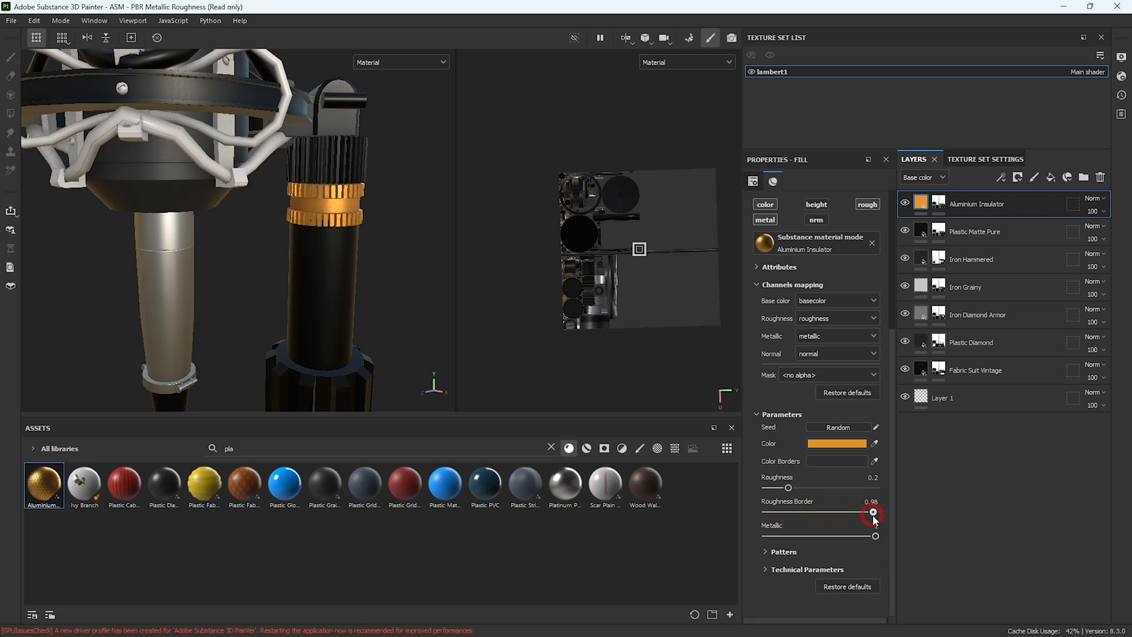
{"action": "right_click_drag", "start_coordinate": [318, 177], "coordinate": [154, 272], "text": "alt"}
{"action": "left_click_drag", "start_coordinate": [177, 248], "coordinate": [212, 219], "text": "alt"}
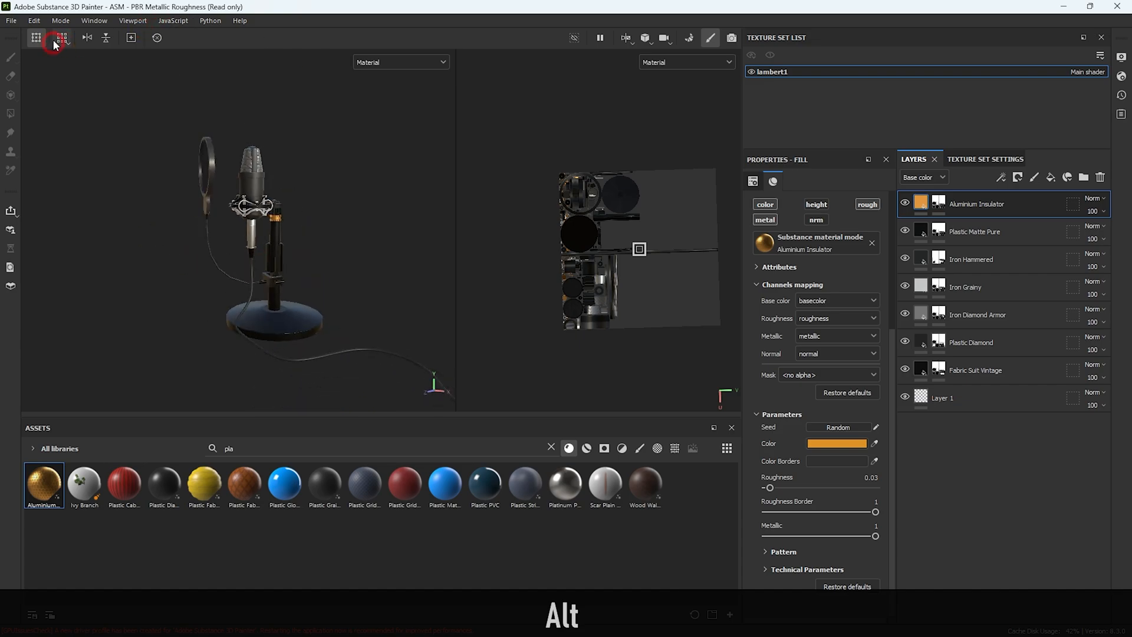
Render the microphone in Iray and examine the shock mount and the stand's collar rings up close
{"action": "left_click", "coordinate": [61, 21]}
{"action": "left_click", "coordinate": [94, 59]}
{"action": "right_click_drag", "start_coordinate": [413, 330], "coordinate": [496, 283], "text": "alt"}
{"action": "mouse_move", "coordinate": [496, 284]}
{"action": "left_mouse_down", "text": "alt"}
{"action": "mouse_move", "coordinate": [533, 357]}
{"action": "mouse_move", "coordinate": [654, 298]}
{"action": "mouse_move", "coordinate": [510, 283]}
{"action": "left_mouse_up", "text": "alt"}
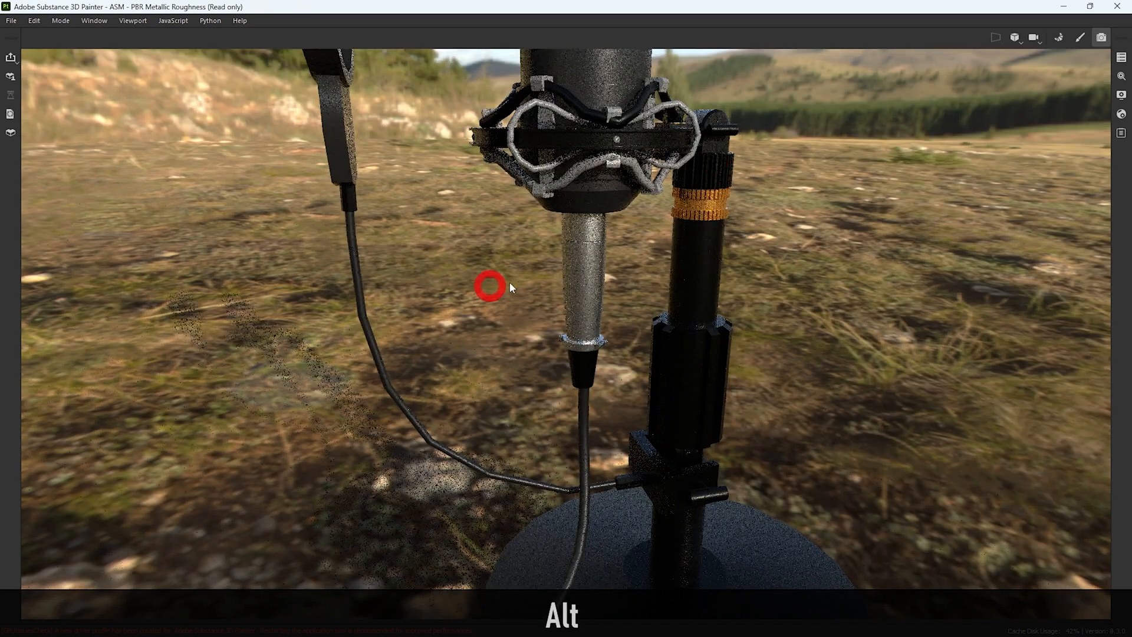
{"action": "left_click_drag", "start_coordinate": [670, 275], "coordinate": [653, 247], "text": "alt"}
Return to painting mode and toggle the visibility of individual layers to check which parts each material covers
{"action": "left_click", "coordinate": [61, 21]}
{"action": "left_click", "coordinate": [86, 49]}
{"action": "left_click_drag", "start_coordinate": [329, 332], "coordinate": [389, 330], "text": "alt"}
{"action": "left_click", "coordinate": [906, 230]}
{"action": "left_click", "coordinate": [905, 231]}
{"action": "left_click", "coordinate": [905, 313]}
{"action": "left_click", "coordinate": [905, 313]}
{"action": "left_click", "coordinate": [905, 342]}
{"action": "left_click", "coordinate": [905, 342]}
{"action": "left_click", "coordinate": [905, 342]}
{"action": "left_click", "coordinate": [905, 342]}
{"action": "left_click", "coordinate": [905, 370]}
{"action": "left_click", "coordinate": [905, 369]}
{"action": "left_click", "coordinate": [905, 313]}
{"action": "left_click", "coordinate": [905, 231]}
{"action": "left_click", "coordinate": [905, 231]}
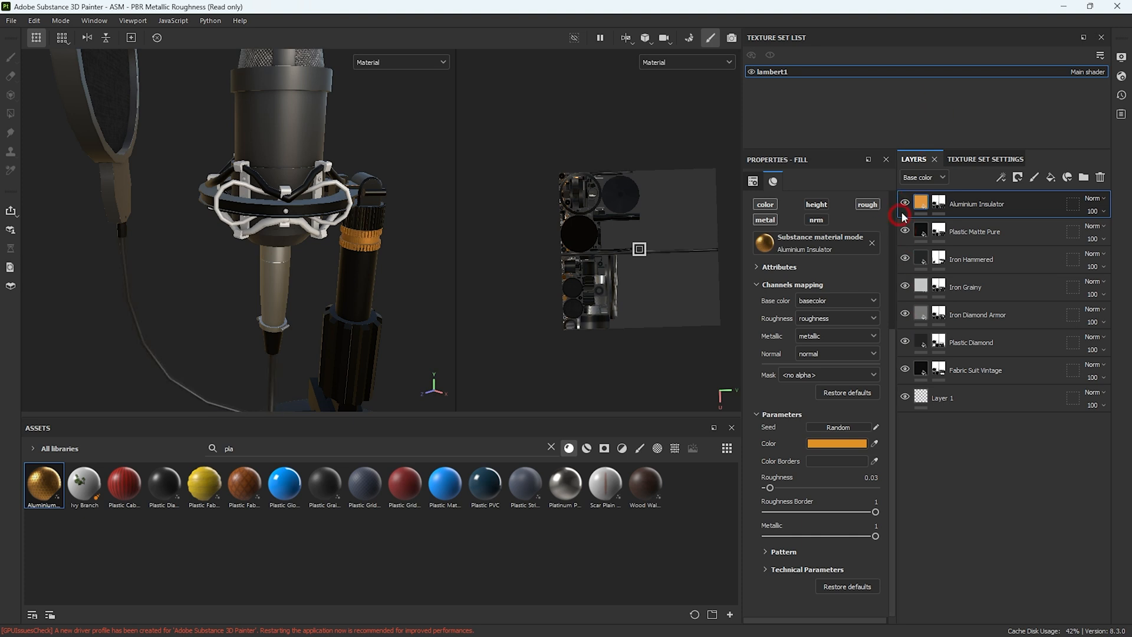
{"action": "left_click", "coordinate": [905, 231]}
{"action": "left_click", "coordinate": [906, 231]}
Fill the shock mount's pale front loops and clips into the Plastic Diamond layer's mask
{"action": "left_click", "coordinate": [938, 341]}
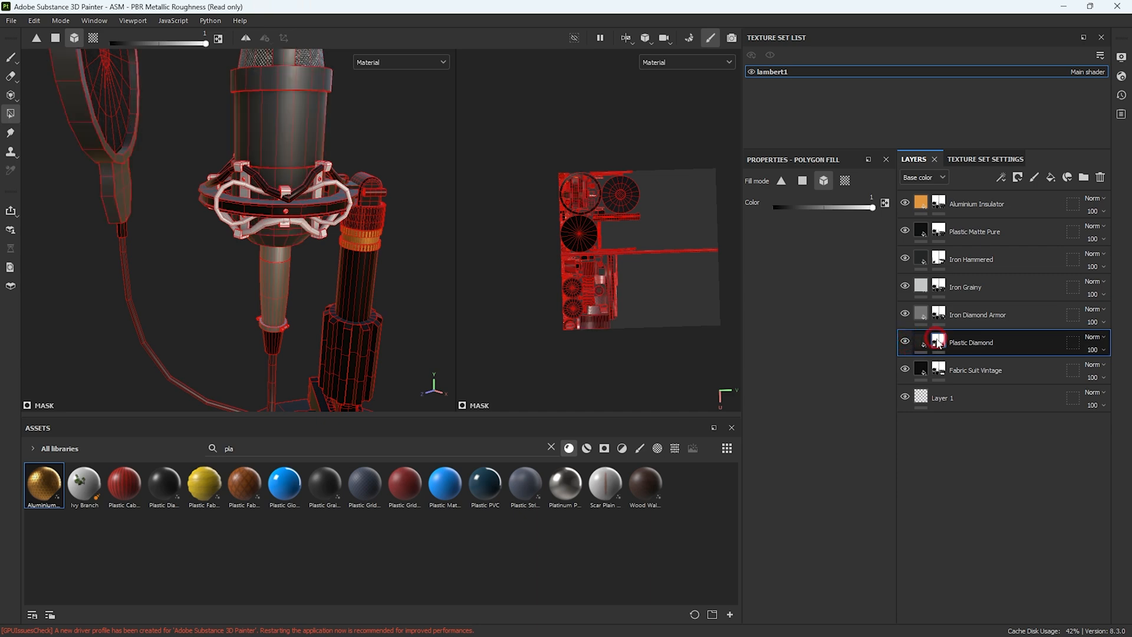
{"action": "right_click_drag", "start_coordinate": [378, 271], "coordinate": [465, 232], "text": "alt"}
{"action": "middle_click_drag", "start_coordinate": [330, 230], "coordinate": [383, 320], "text": "alt"}
{"action": "left_click", "coordinate": [381, 306]}
{"action": "left_click", "coordinate": [405, 290]}
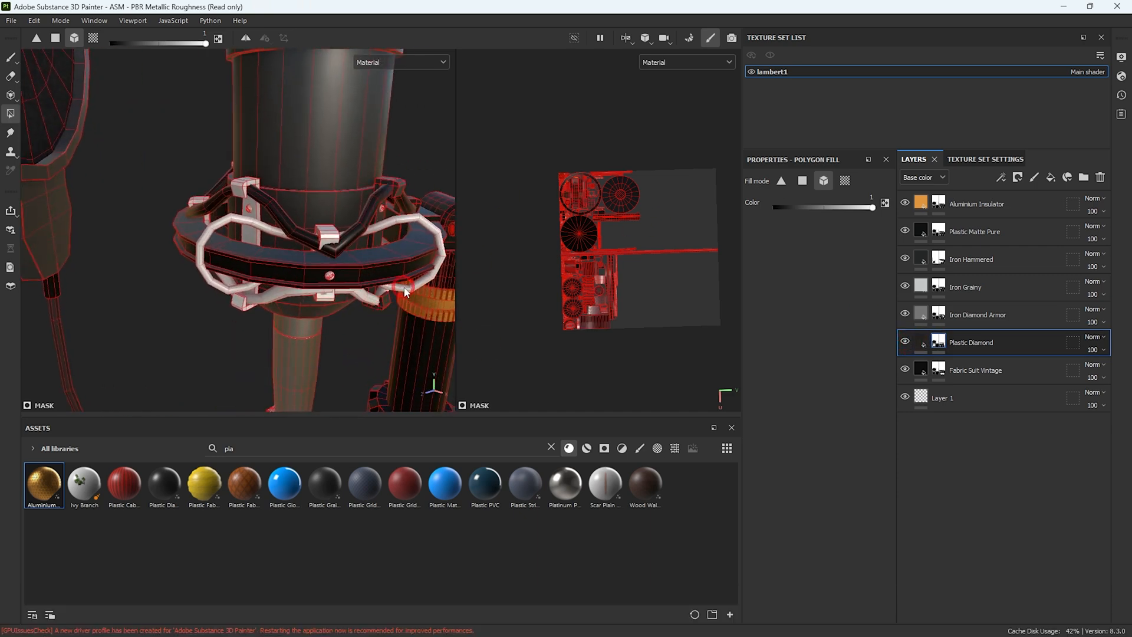
{"action": "left_click_drag", "start_coordinate": [405, 289], "coordinate": [437, 260], "text": "alt"}
{"action": "left_click", "coordinate": [263, 327]}
{"action": "left_click", "coordinate": [245, 324]}
Add the clips and bands around the side of the shock mount to the Plastic Diamond mask
{"action": "left_click_drag", "start_coordinate": [245, 323], "coordinate": [317, 312], "text": "alt"}
{"action": "left_click", "coordinate": [317, 313]}
{"action": "left_click", "coordinate": [204, 345]}
{"action": "left_click_drag", "start_coordinate": [330, 354], "coordinate": [263, 306], "text": "alt"}
{"action": "left_click", "coordinate": [137, 341]}
{"action": "left_click", "coordinate": [266, 296]}
{"action": "left_click", "coordinate": [264, 151]}
{"action": "left_click_drag", "start_coordinate": [264, 151], "coordinate": [287, 241], "text": "alt"}
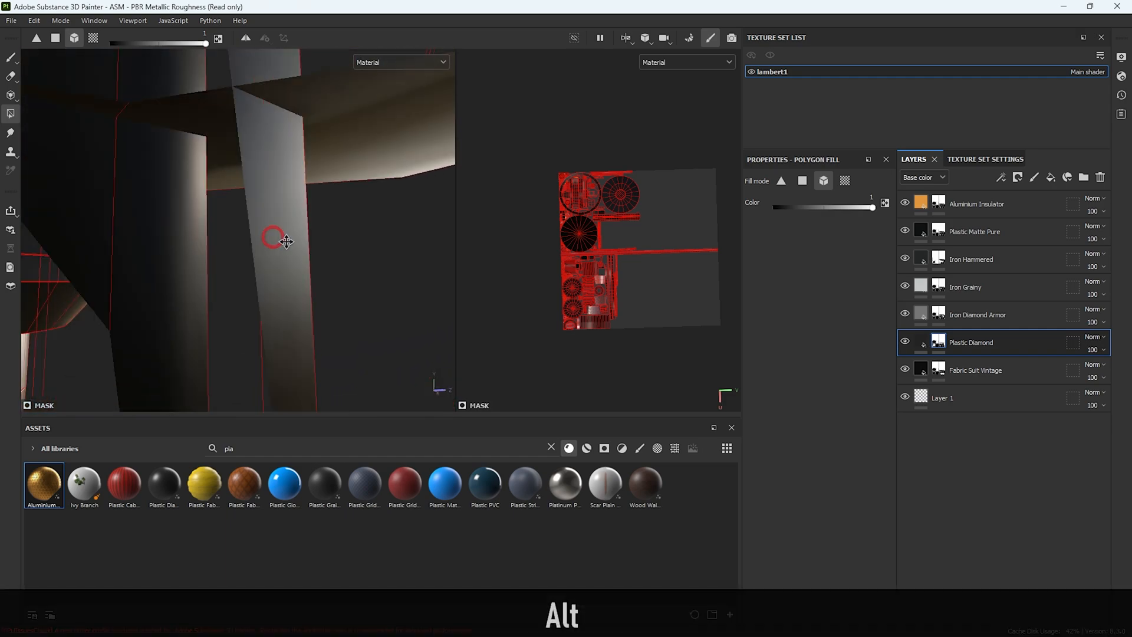
Fill the remaining loops and brackets on the rear of the shock mount into the Plastic Diamond mask
{"action": "middle_click_drag", "start_coordinate": [286, 242], "coordinate": [366, 372], "text": "alt"}
{"action": "right_click_drag", "start_coordinate": [366, 372], "coordinate": [315, 306], "text": "alt"}
{"action": "left_click_drag", "start_coordinate": [367, 336], "coordinate": [187, 233], "text": "alt"}
{"action": "left_click", "coordinate": [188, 160]}
{"action": "left_click_drag", "start_coordinate": [190, 295], "coordinate": [128, 266], "text": "alt"}
{"action": "left_click", "coordinate": [127, 268]}
{"action": "left_click", "coordinate": [227, 281]}
{"action": "left_click_drag", "start_coordinate": [229, 285], "coordinate": [298, 316], "text": "alt"}
{"action": "left_click", "coordinate": [297, 311]}
{"action": "right_click_drag", "start_coordinate": [343, 293], "coordinate": [209, 390], "text": "alt"}
{"action": "middle_click_drag", "start_coordinate": [208, 390], "coordinate": [408, 327], "text": "alt"}
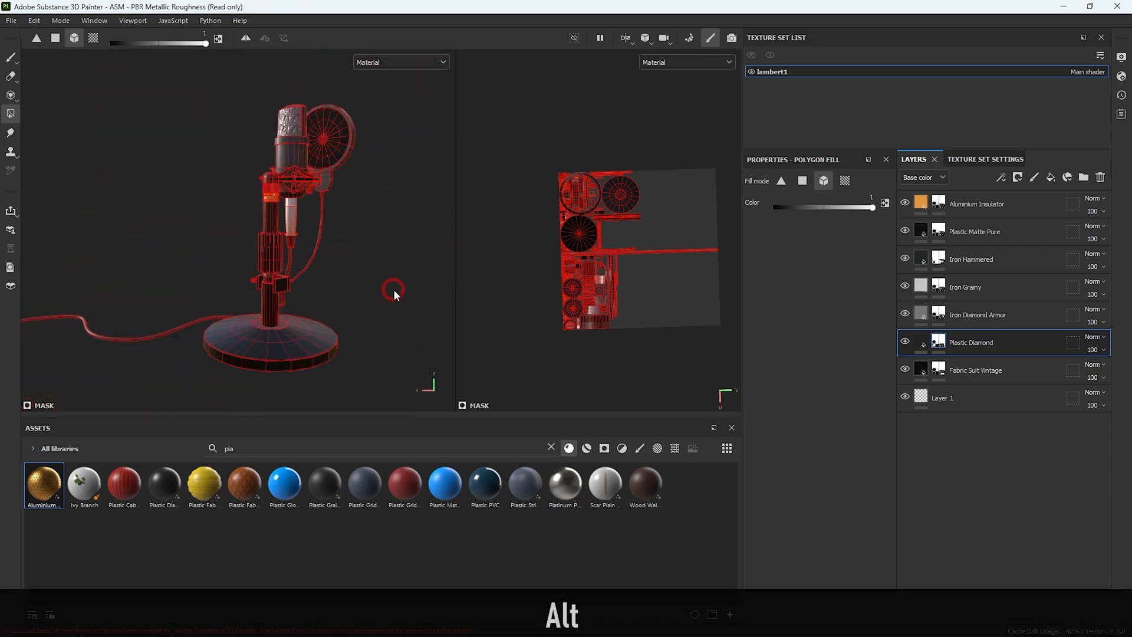
Render the whole microphone in Iray to examine the updated shock mount, and return to painting mode
{"action": "left_click_drag", "start_coordinate": [407, 328], "coordinate": [786, 260], "text": "alt"}
{"action": "left_click", "coordinate": [921, 204]}
{"action": "left_click_drag", "start_coordinate": [247, 248], "coordinate": [475, 94], "text": "alt"}
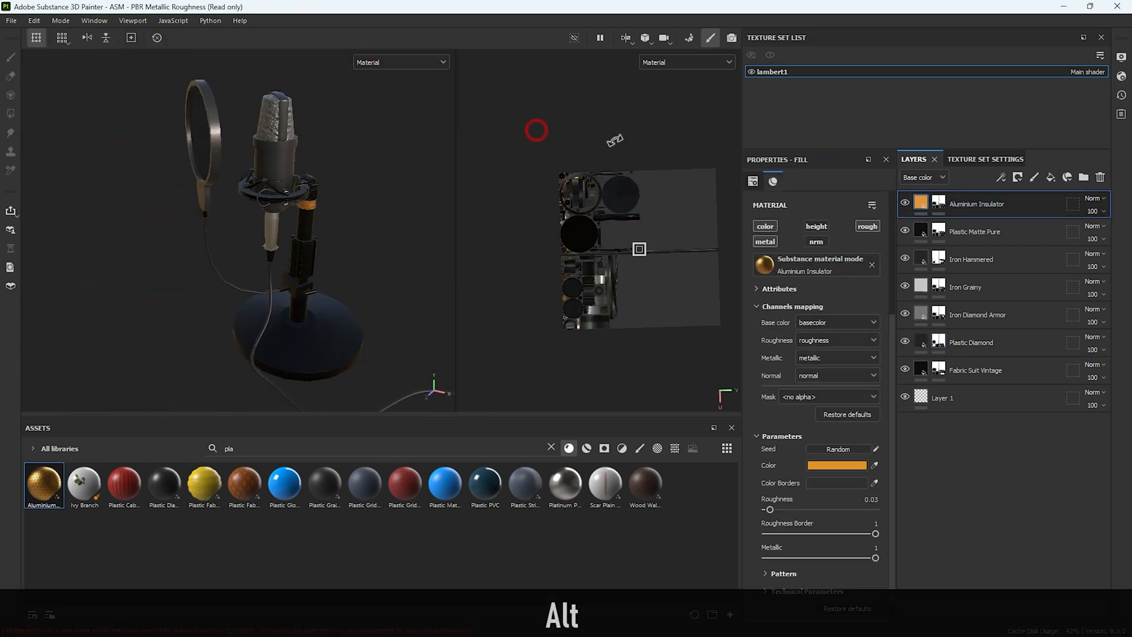
{"action": "left_click", "coordinate": [60, 20]}
{"action": "left_click", "coordinate": [76, 66]}
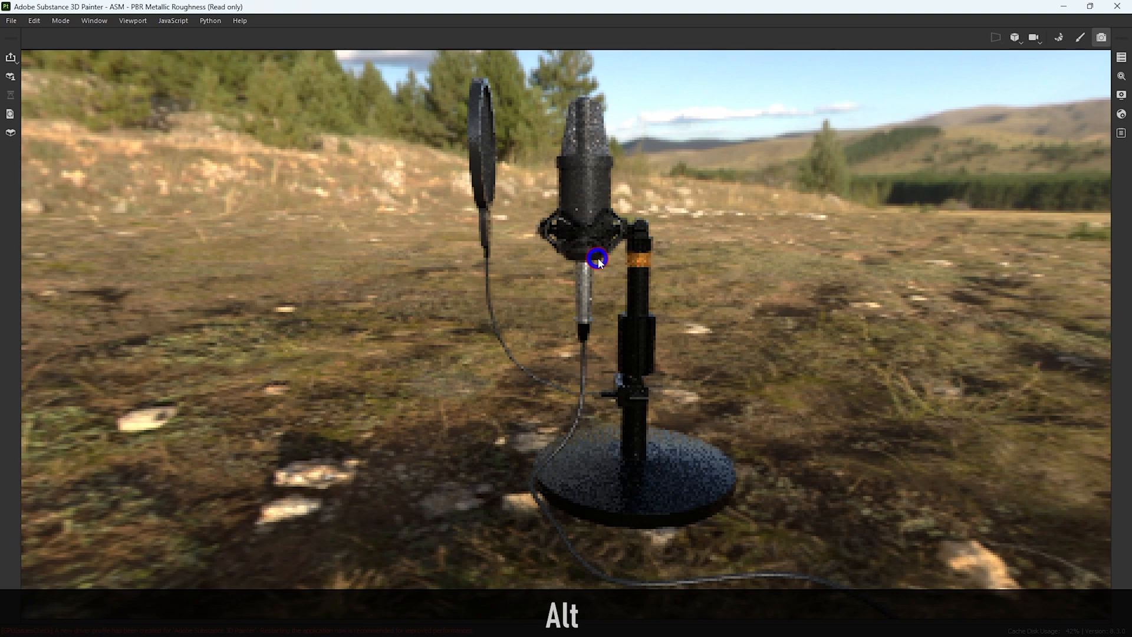
{"action": "left_click_drag", "start_coordinate": [600, 263], "coordinate": [733, 324], "text": "alt"}
{"action": "left_click", "coordinate": [57, 25]}
{"action": "left_click", "coordinate": [77, 37]}
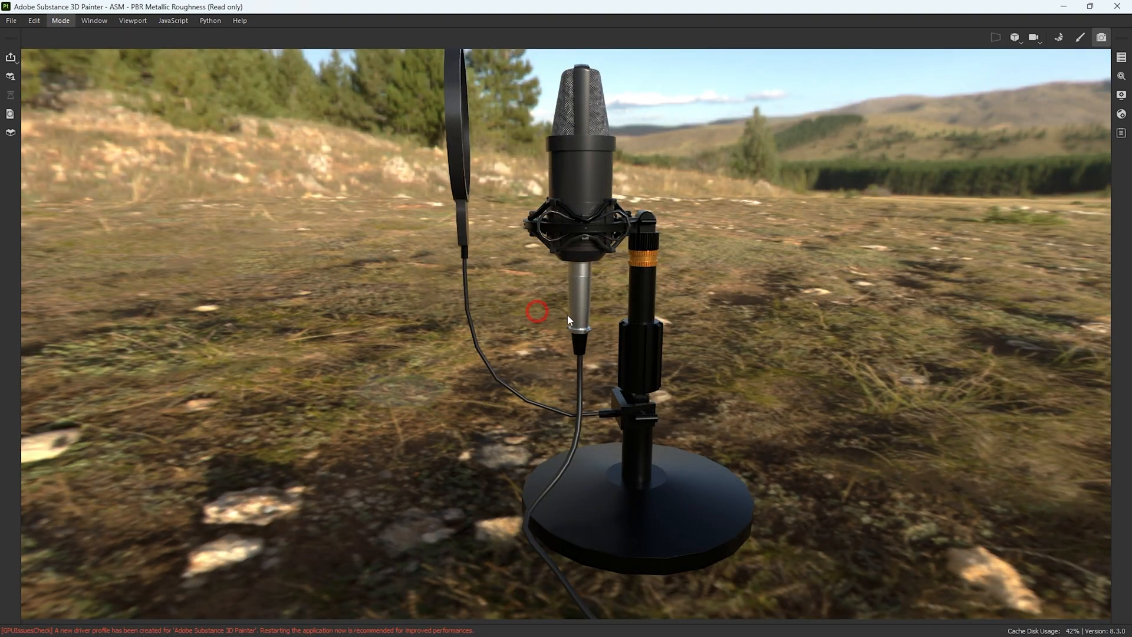
Save the project as scenes in the YT_Mike scenes folder
{"action": "mouse_move", "coordinate": [309, 265]}
{"action": "left_mouse_down", "text": "alt"}
{"action": "mouse_move", "coordinate": [397, 301]}
{"action": "mouse_move", "coordinate": [242, 265]}
{"action": "left_mouse_up", "text": "alt"}
{"action": "right_click_drag", "start_coordinate": [241, 266], "coordinate": [274, 320], "text": "alt"}
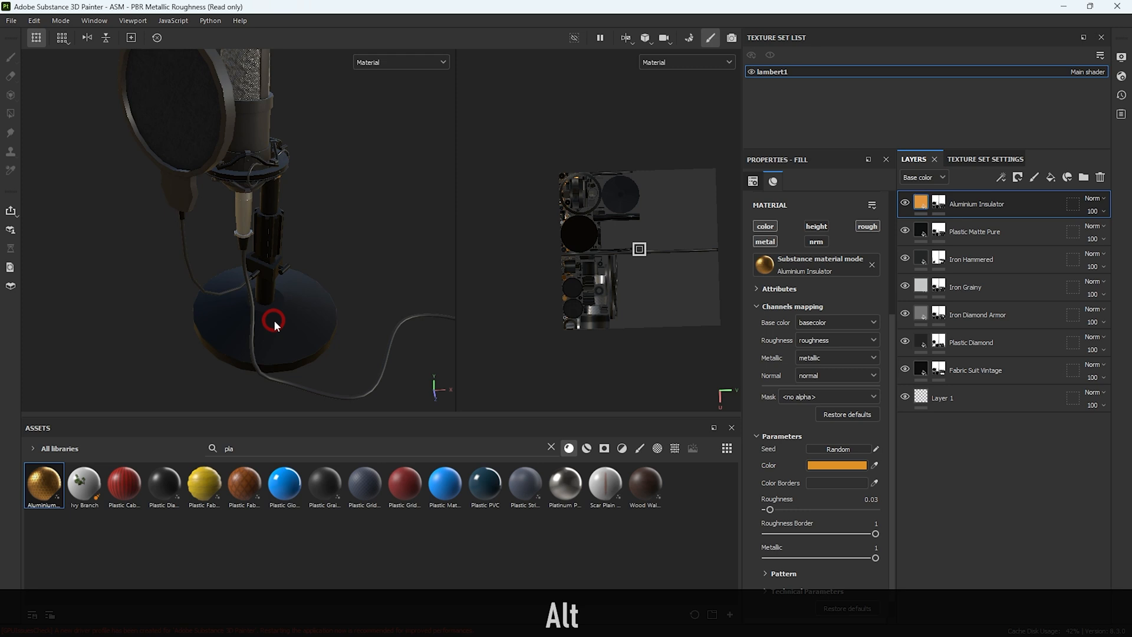
{"action": "left_click_drag", "start_coordinate": [218, 305], "coordinate": [285, 246], "text": "alt"}
{"action": "key", "text": "ctrl+shift+s"}
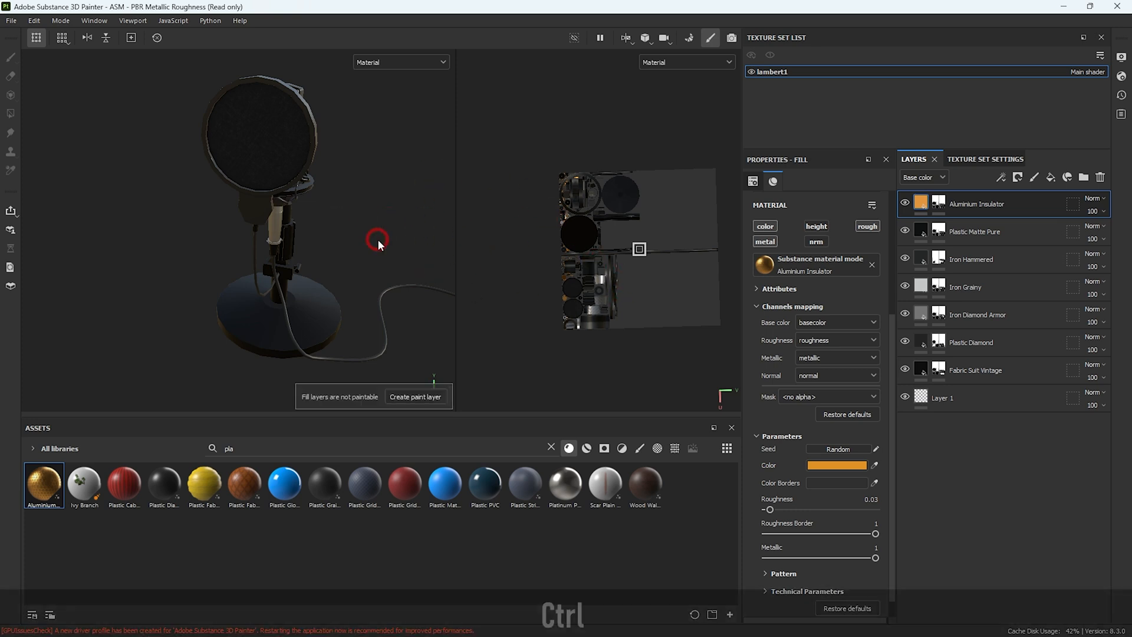
{"action": "left_click", "coordinate": [11, 21]}
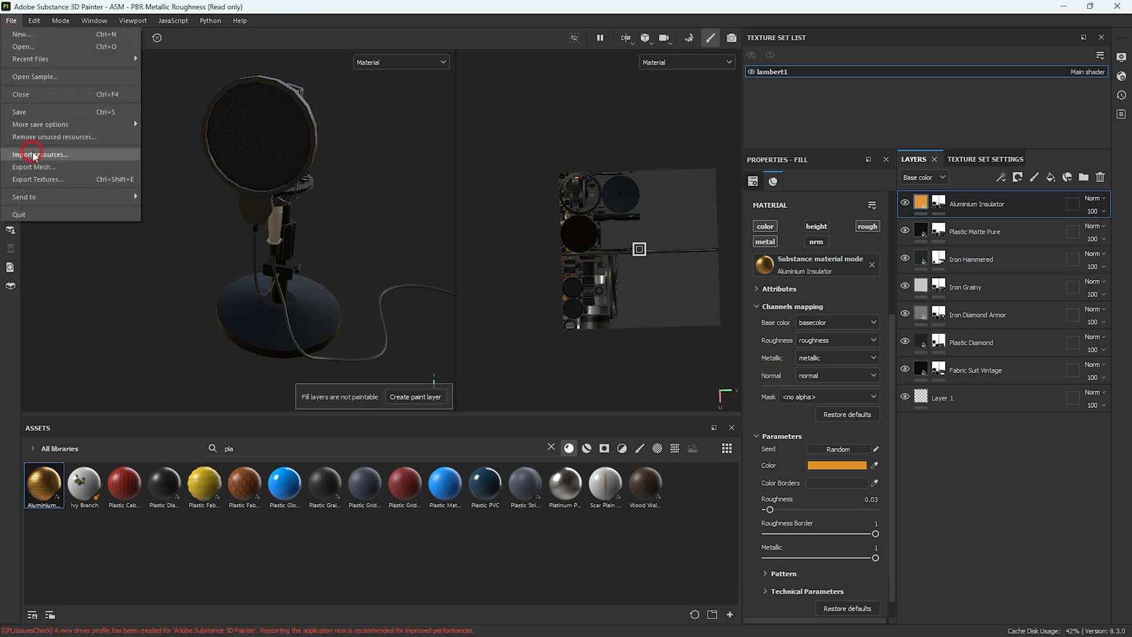
{"action": "left_click", "coordinate": [26, 112]}
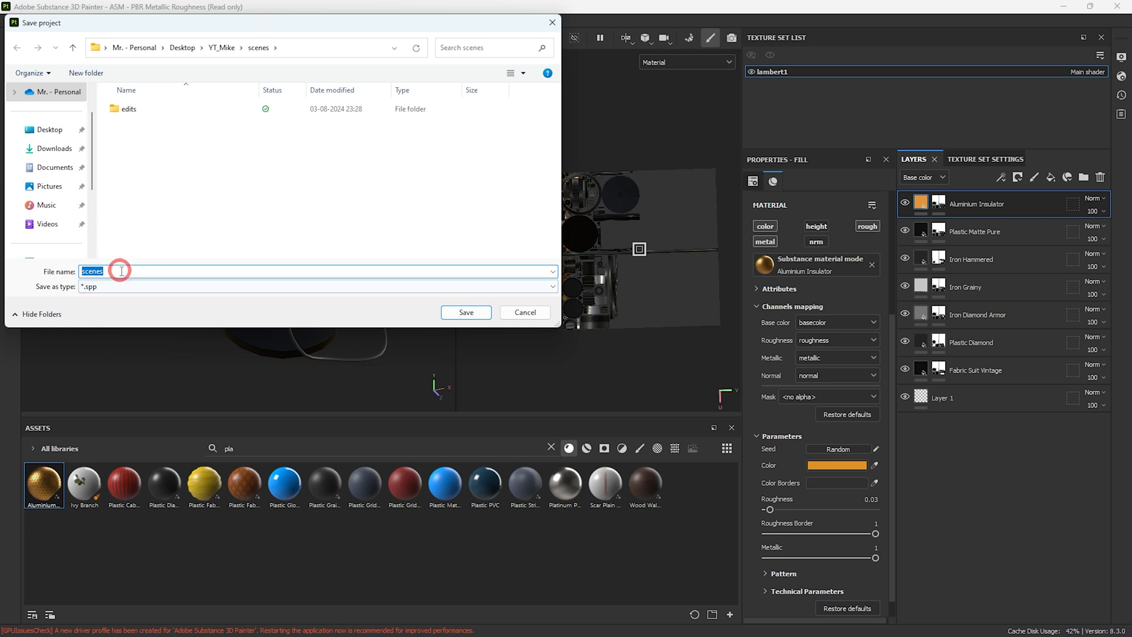
{"action": "left_click", "coordinate": [467, 312]}
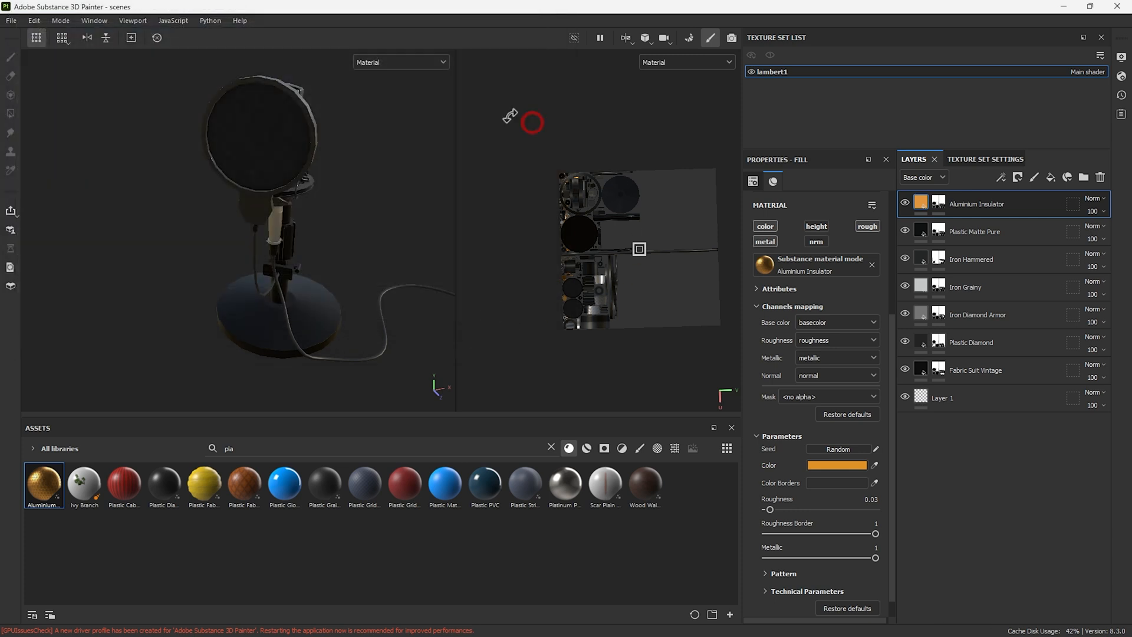
Open the texture export settings and set the output directory to the sourceimages folder inside Desktop/YT_Mike
{"action": "left_click", "coordinate": [10, 24]}
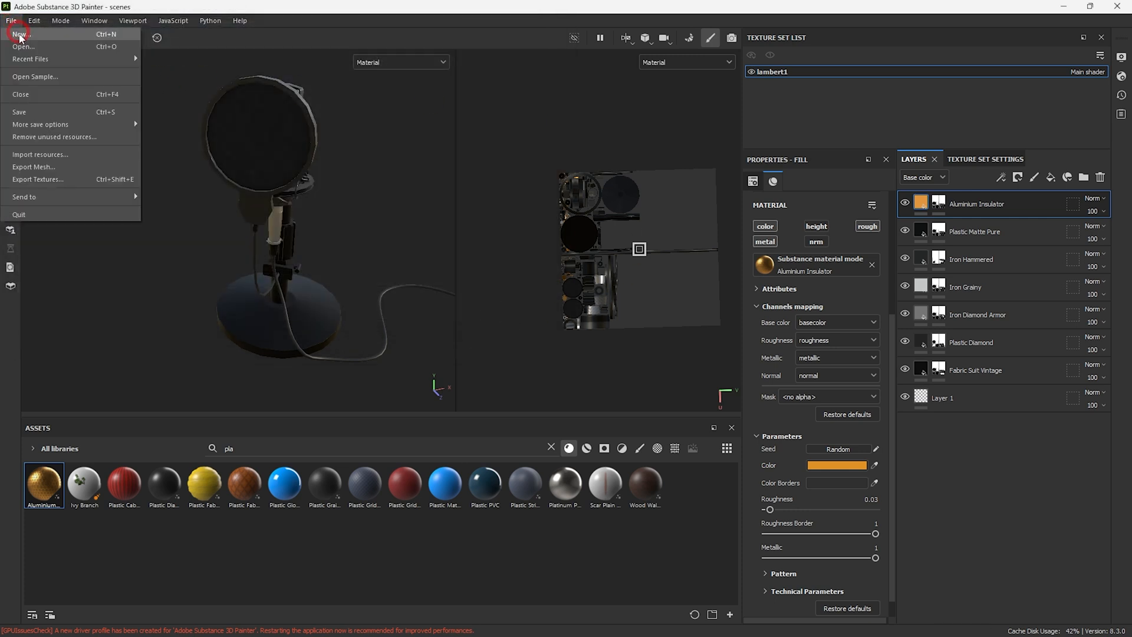
{"action": "left_click", "coordinate": [33, 179]}
{"action": "left_click", "coordinate": [291, 172]}
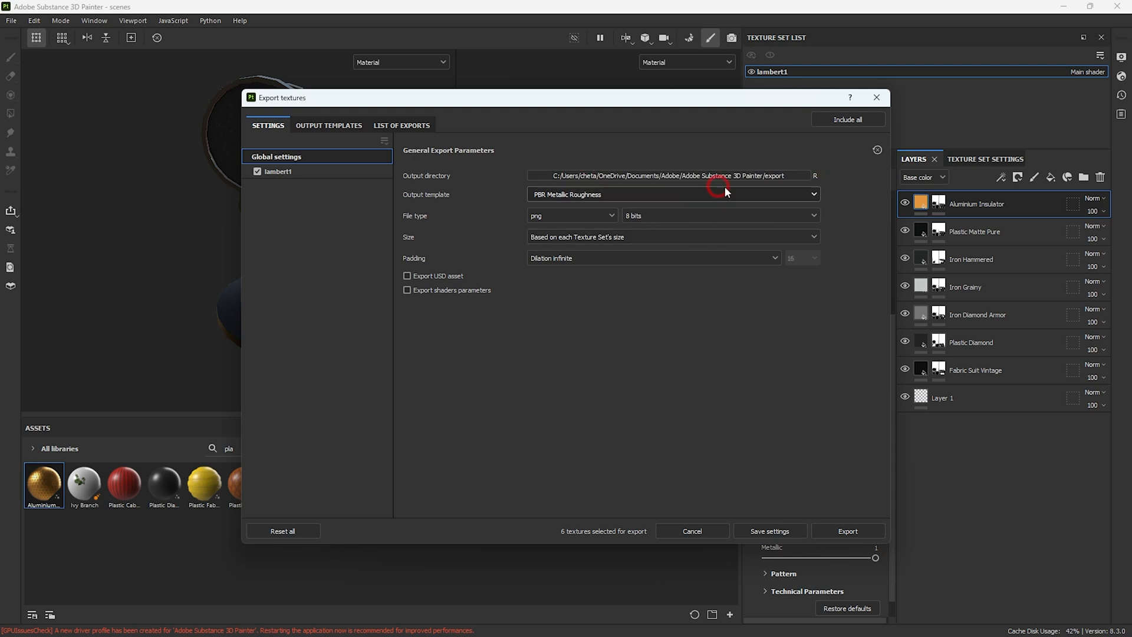
{"action": "left_click", "coordinate": [802, 175]}
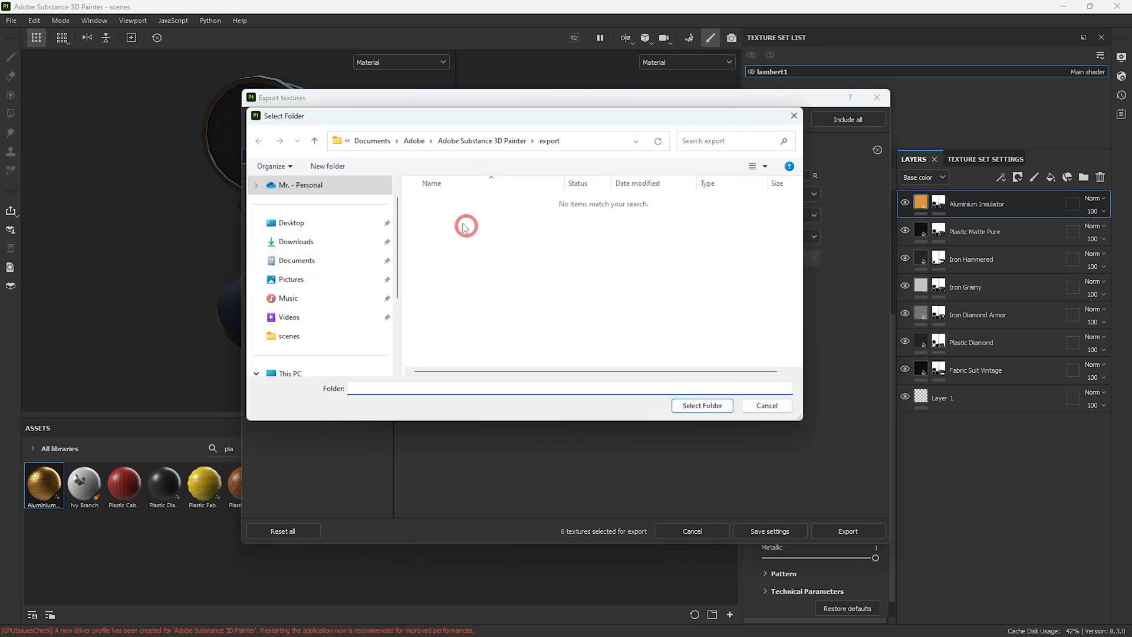
{"action": "scroll", "coordinate": [291, 319], "scroll_direction": "down", "scroll_amount": 3}
{"action": "scroll", "coordinate": [296, 295], "scroll_direction": "up", "scroll_amount": 5}
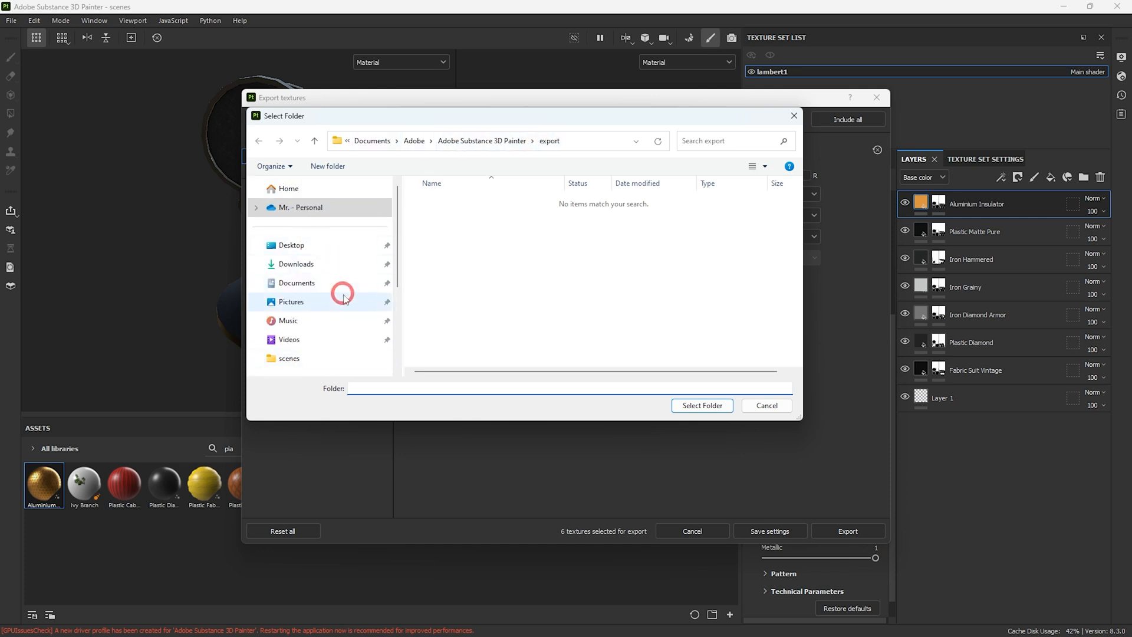
{"action": "left_click", "coordinate": [304, 246]}
{"action": "left_click", "coordinate": [471, 260]}
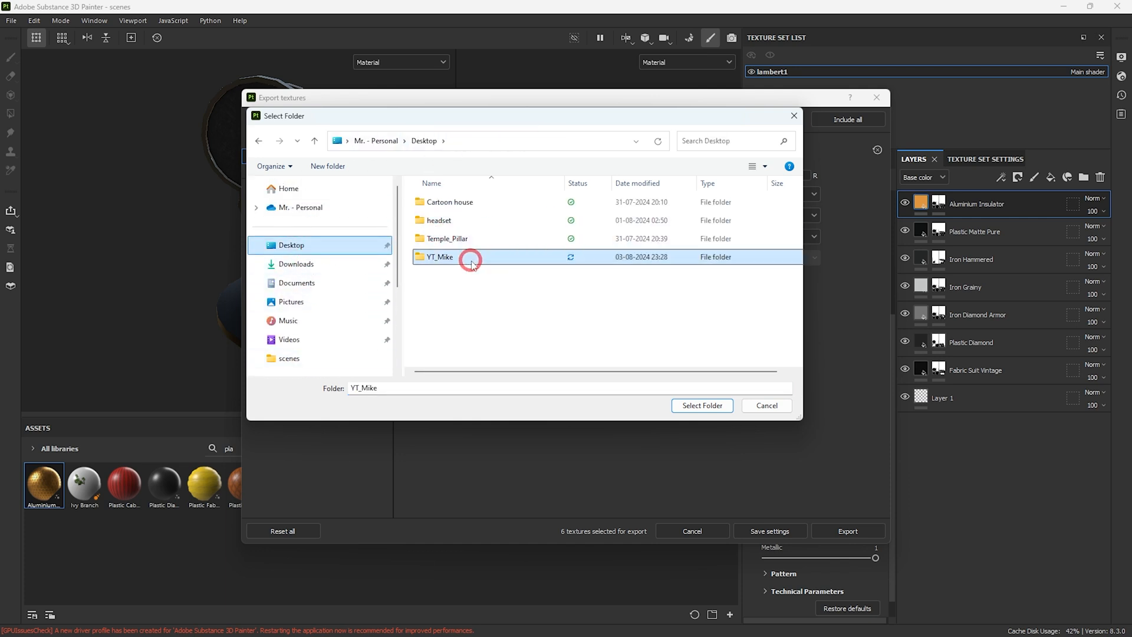
{"action": "double_click", "coordinate": [471, 260]}
{"action": "scroll", "coordinate": [523, 273], "scroll_direction": "down", "scroll_amount": 3}
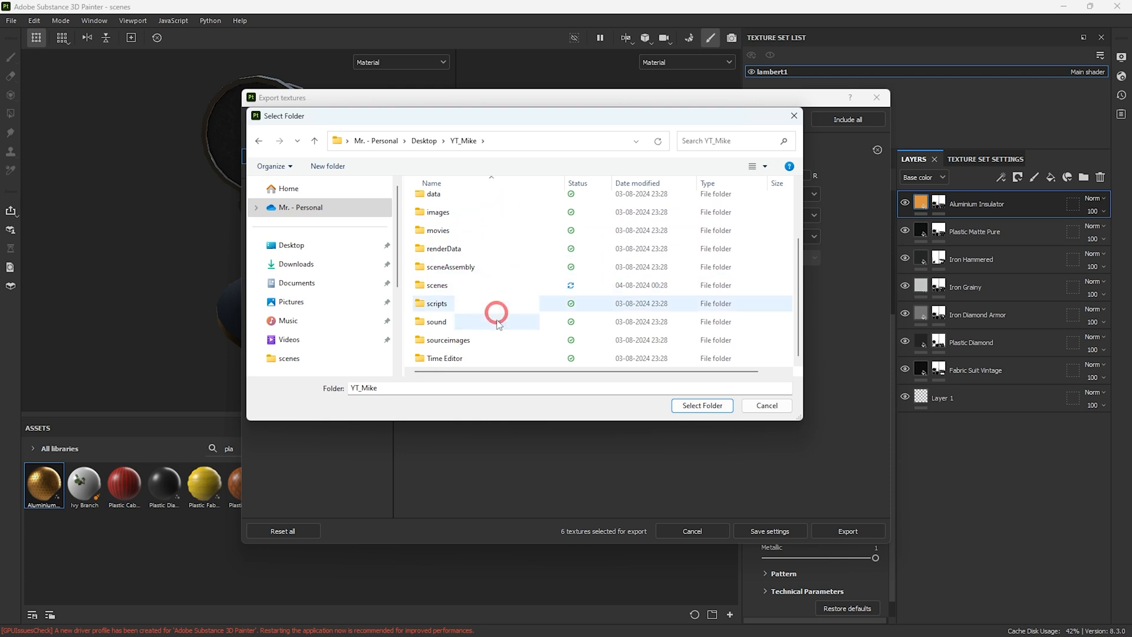
{"action": "double_click", "coordinate": [475, 337]}
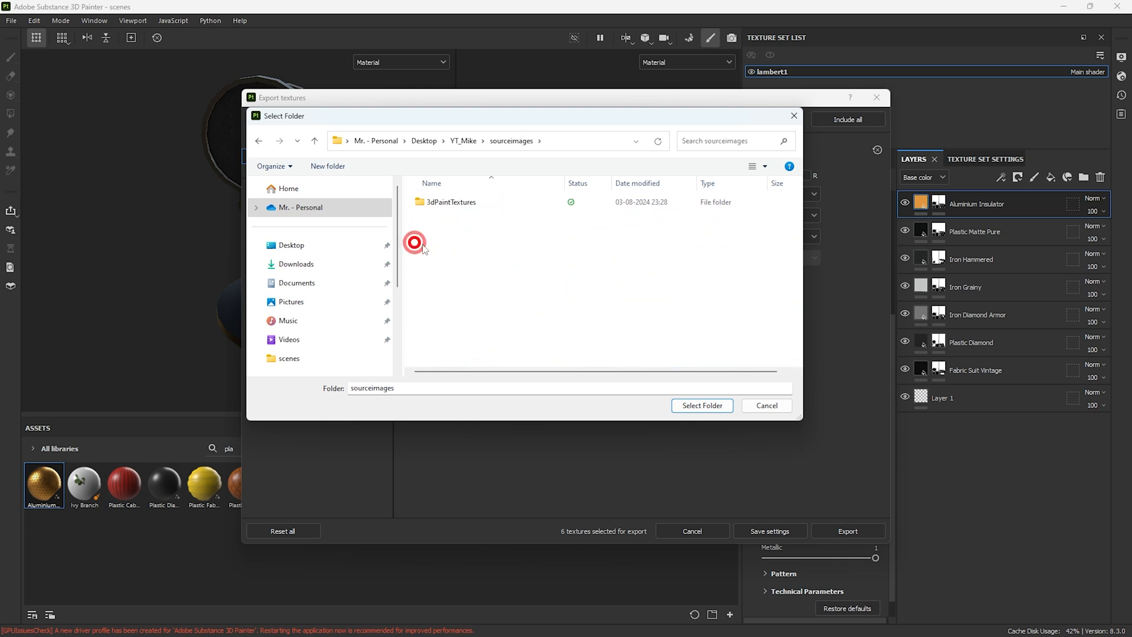
{"action": "left_click", "coordinate": [703, 405]}
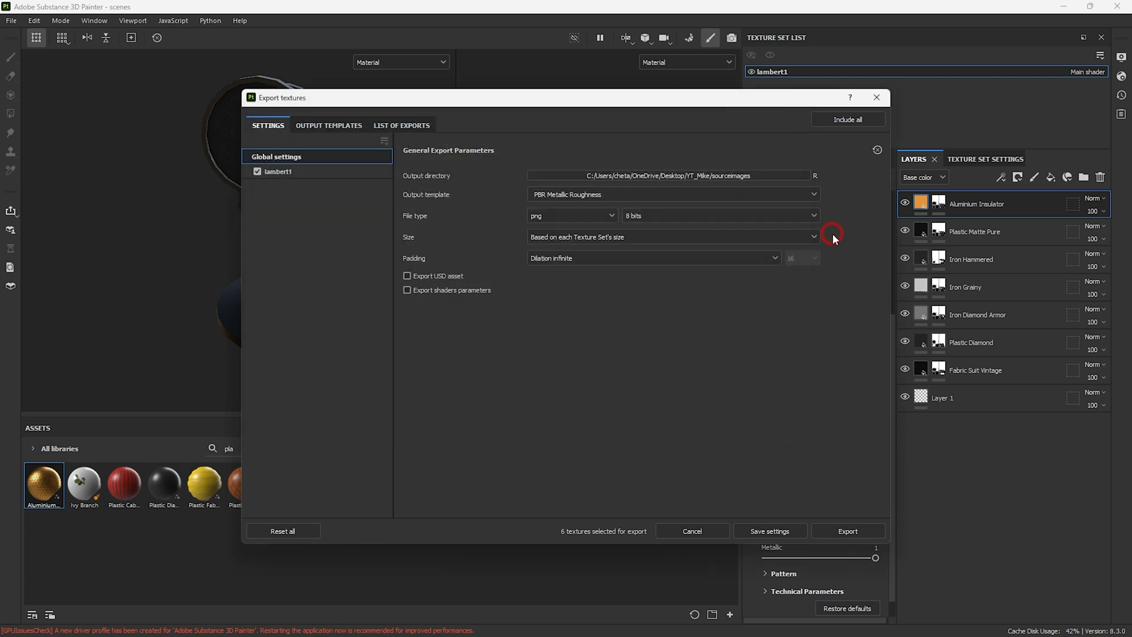
Set the texture export's file type to exr at 32f bits, keeping the PBR Metallic Roughness template and Dilation infinite padding
{"action": "left_click", "coordinate": [624, 194]}
{"action": "left_click", "coordinate": [627, 194]}
{"action": "left_click", "coordinate": [590, 216]}
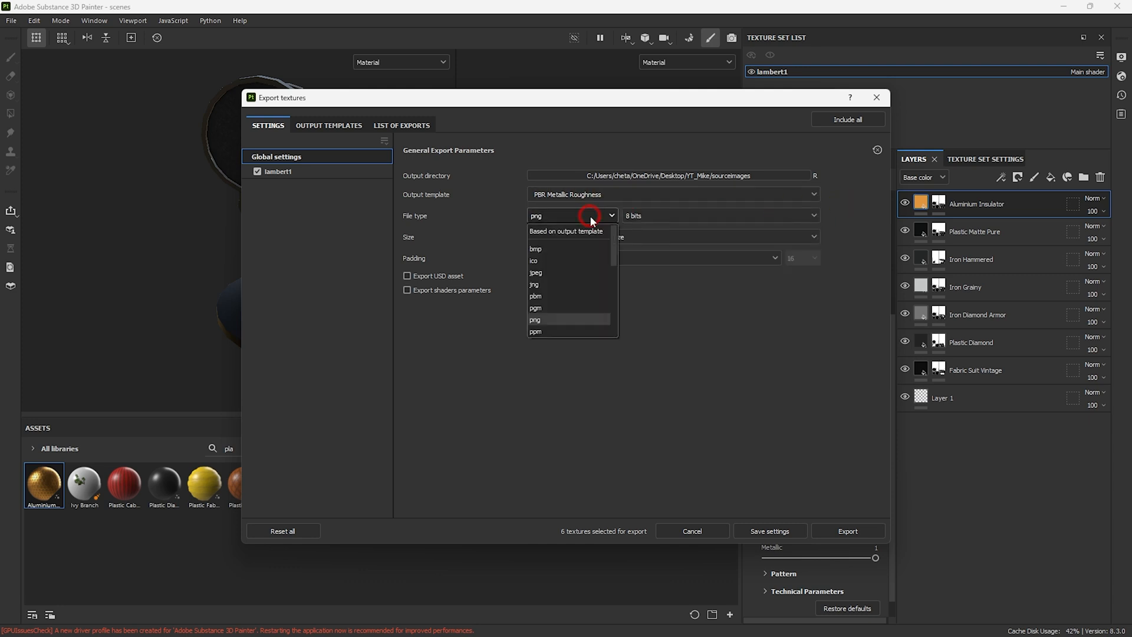
{"action": "scroll", "coordinate": [566, 289], "scroll_direction": "down", "scroll_amount": 2}
{"action": "scroll", "coordinate": [567, 289], "scroll_direction": "down", "scroll_amount": 1}
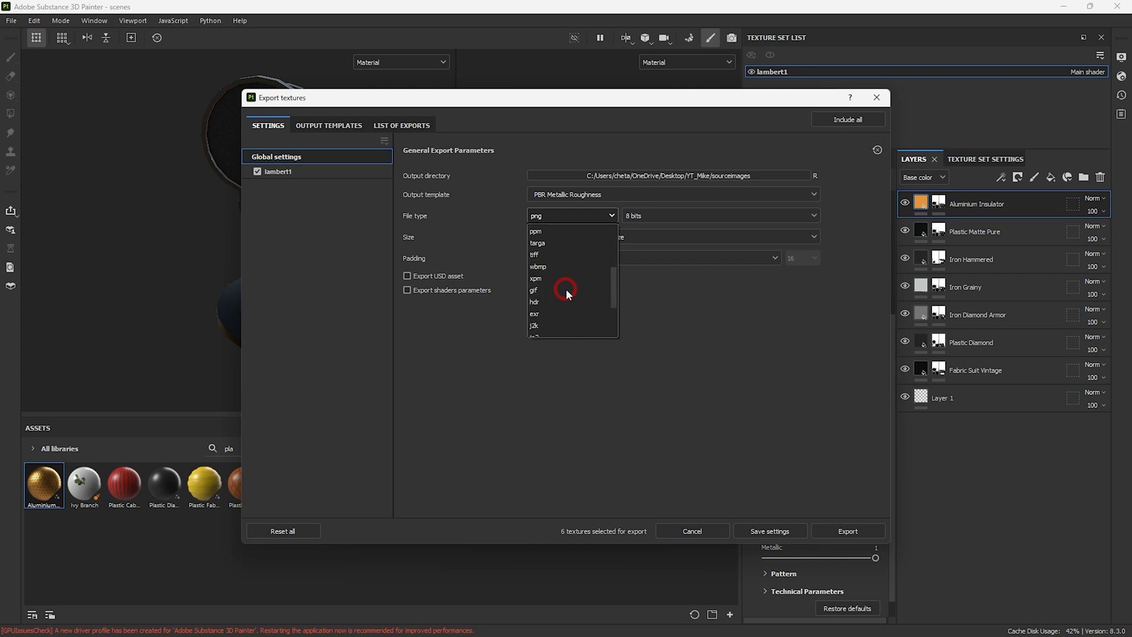
{"action": "left_click", "coordinate": [543, 313]}
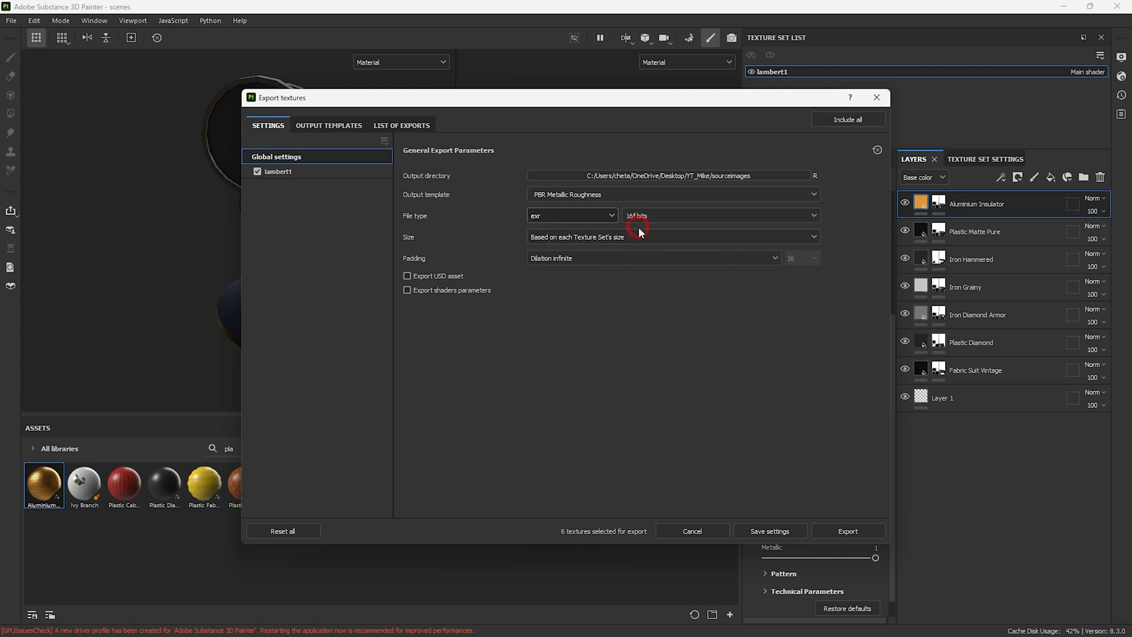
{"action": "left_click", "coordinate": [661, 217]}
{"action": "left_click", "coordinate": [653, 243]}
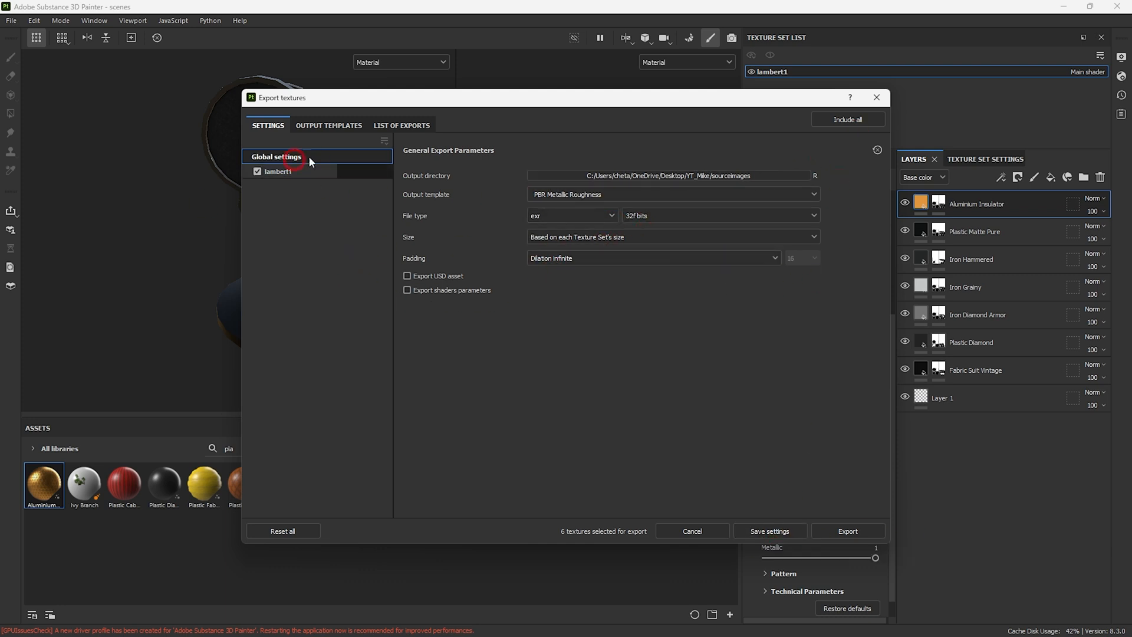
{"action": "left_click", "coordinate": [547, 256]}
{"action": "left_click", "coordinate": [657, 394]}
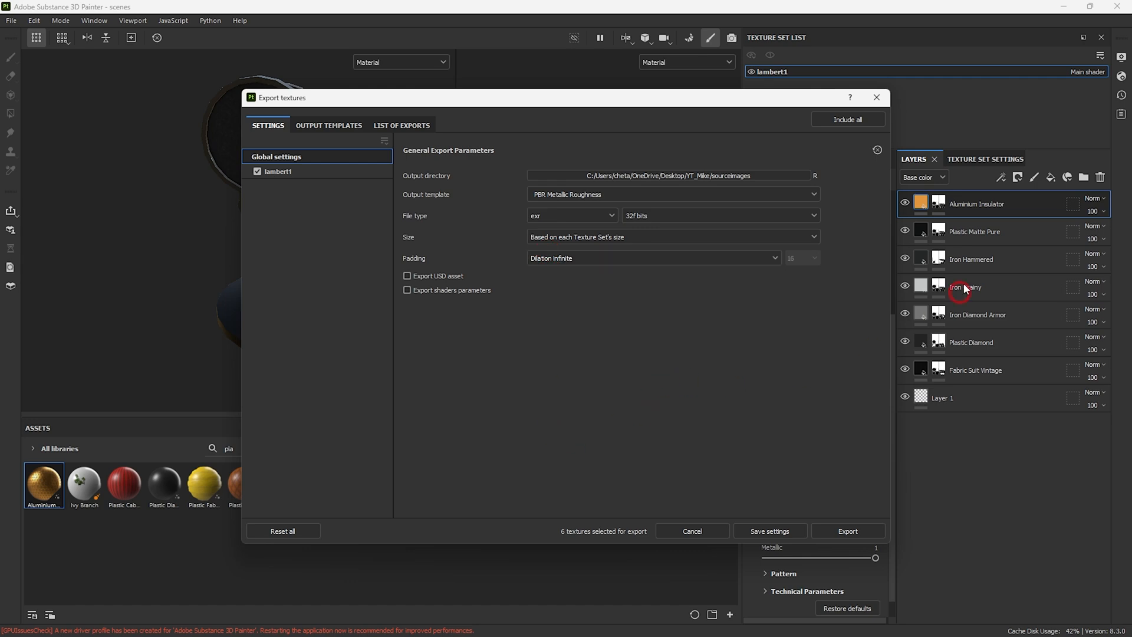
Review the output templates and export list, export the lambert1 textures and close the export dialog
{"action": "left_click", "coordinate": [333, 126]}
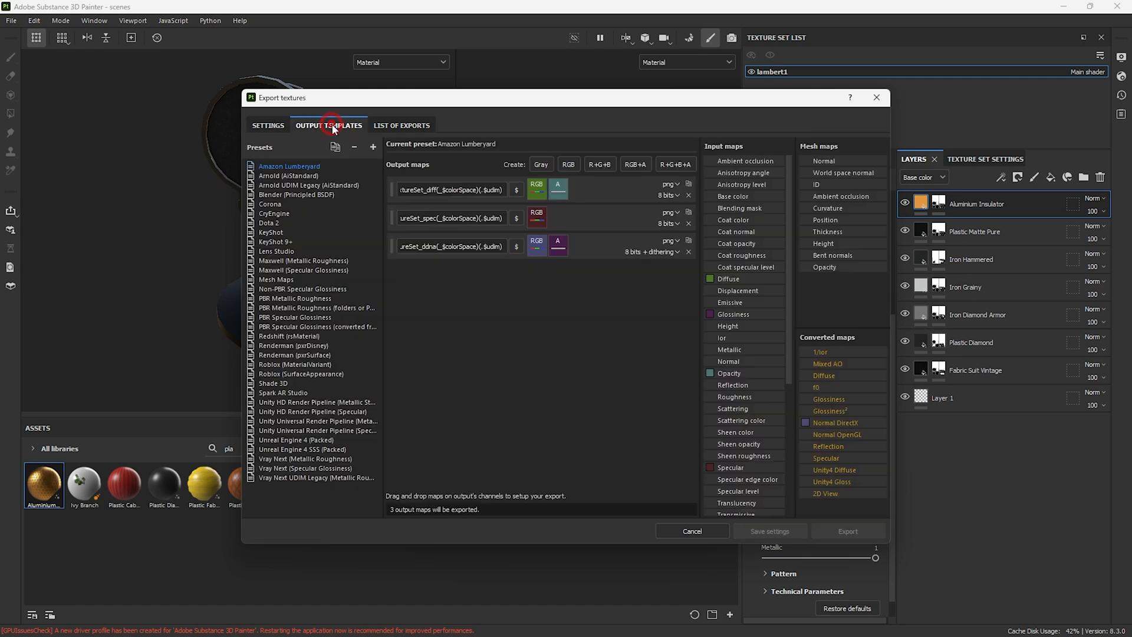
{"action": "left_click", "coordinate": [407, 126]}
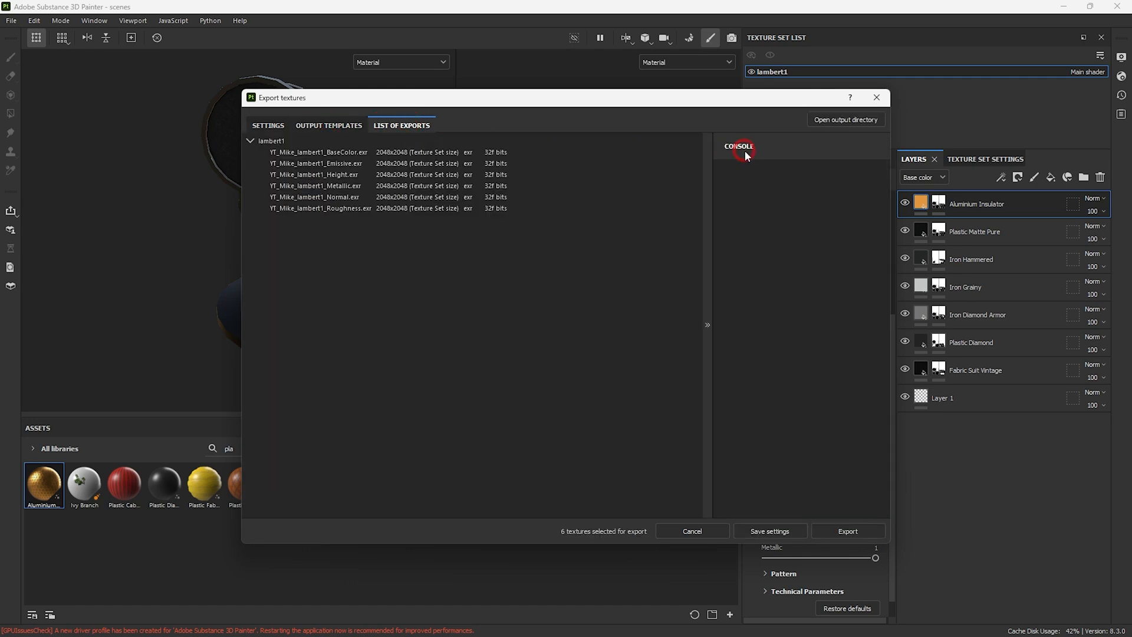
{"action": "left_click", "coordinate": [849, 531]}
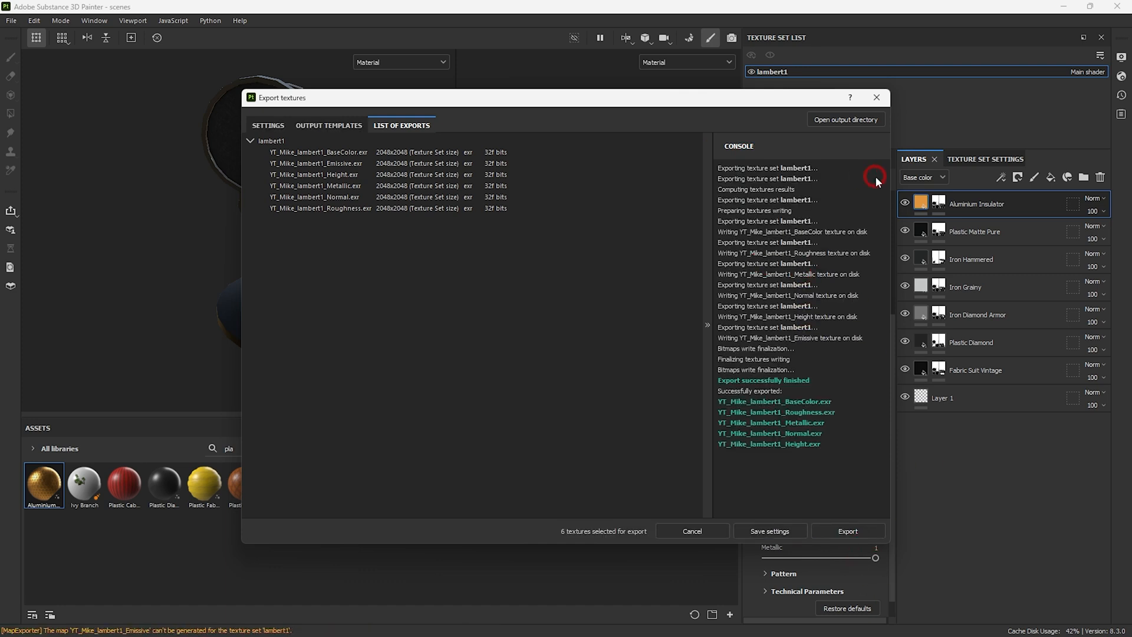
{"action": "left_click", "coordinate": [877, 97]}
Open the YT_Mike project's sourceimages folder in File Explorer to check the exported texture files, and close it
{"action": "left_click", "coordinate": [1063, 6]}
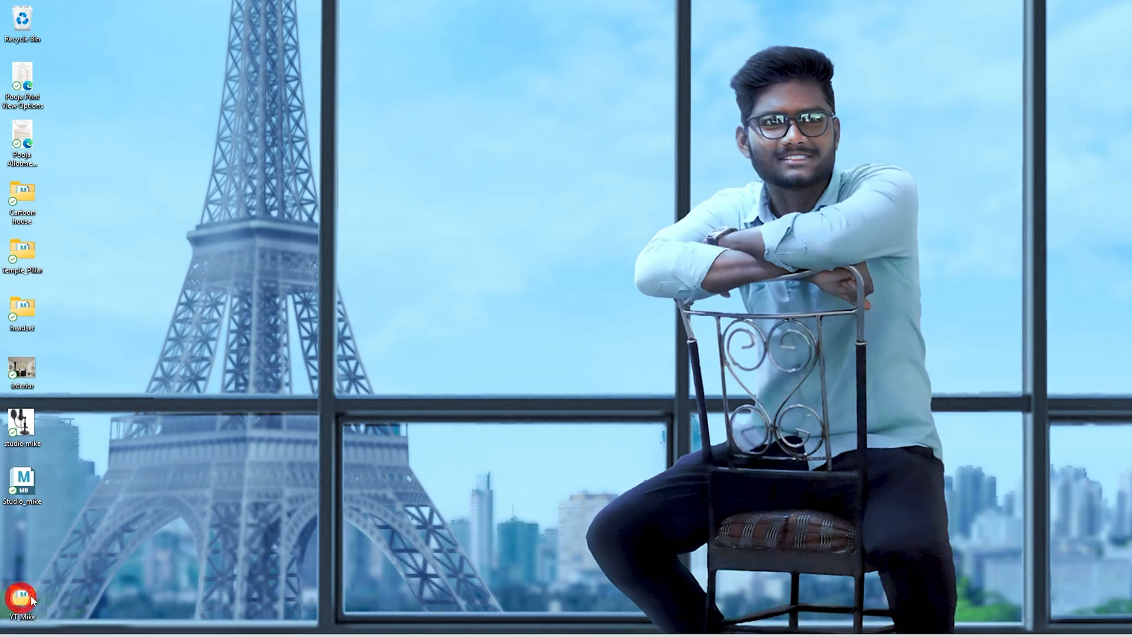
{"action": "left_click_drag", "start_coordinate": [589, 1], "coordinate": [655, 121]}
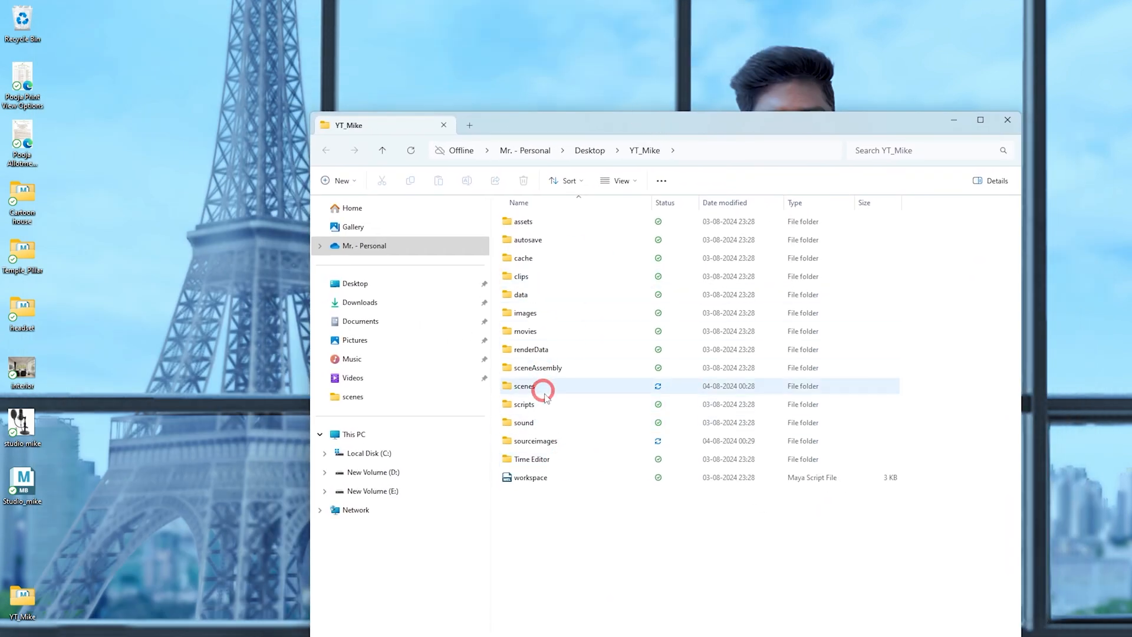
{"action": "double_click", "coordinate": [548, 441]}
{"action": "left_click_drag", "start_coordinate": [899, 319], "coordinate": [581, 201]}
{"action": "left_click", "coordinate": [1007, 122]}
Switch to Maya, assign a new Standard Surface material to the microphone mesh and show the material's attributes
{"action": "left_click", "coordinate": [710, 627]}
{"action": "left_click", "coordinate": [684, 625]}
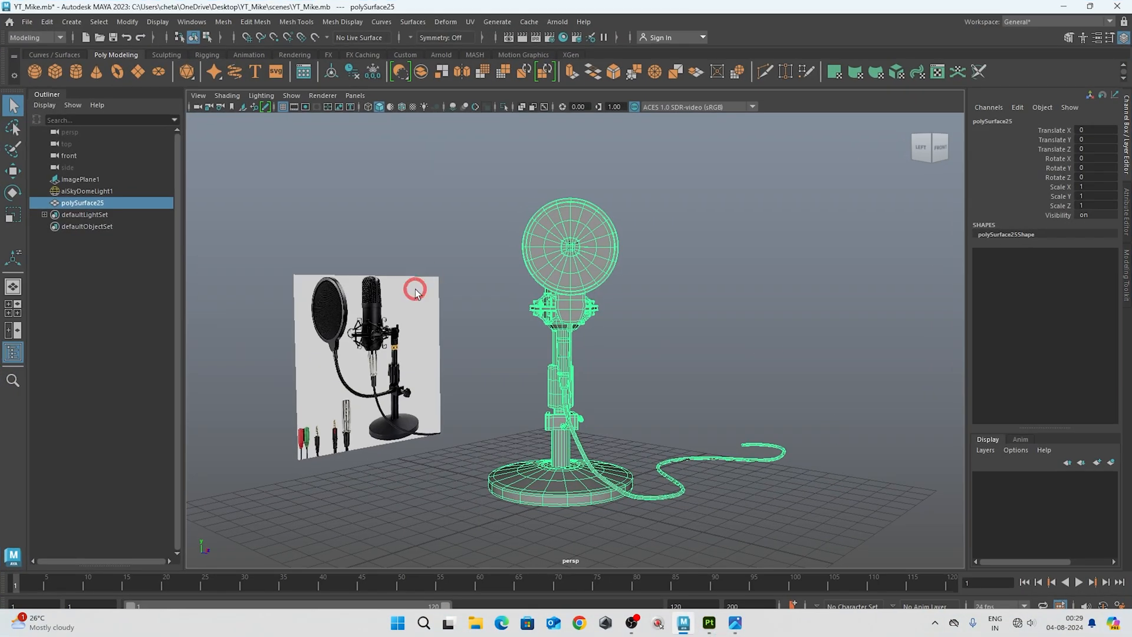
{"action": "left_click_drag", "start_coordinate": [743, 297], "coordinate": [643, 338], "text": "alt"}
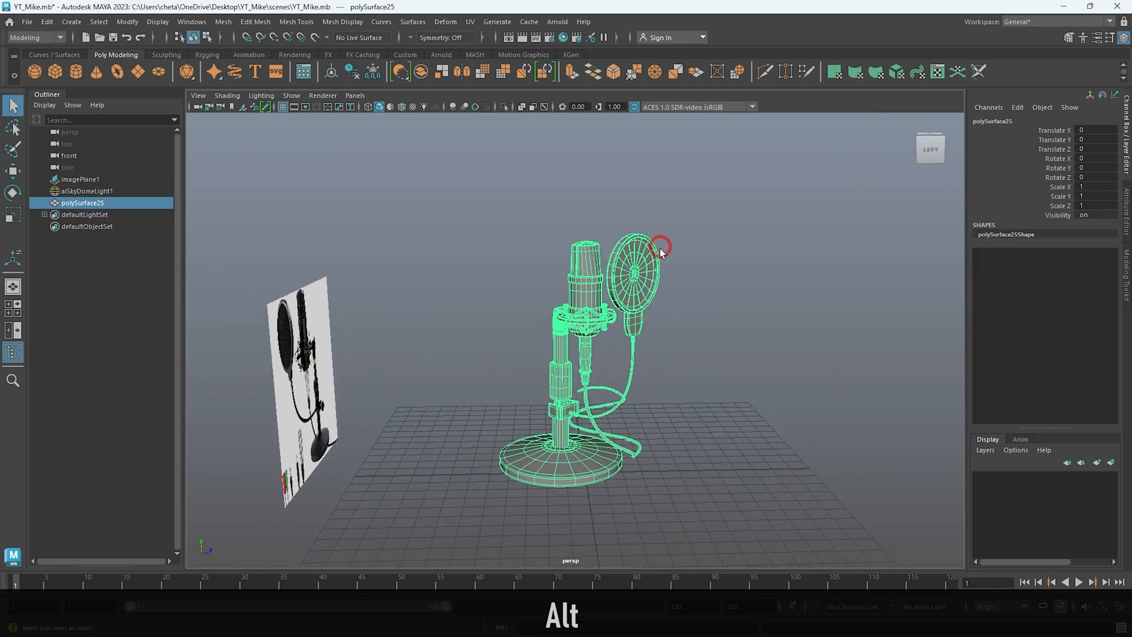
{"action": "right_click_drag", "start_coordinate": [561, 298], "coordinate": [581, 530]}
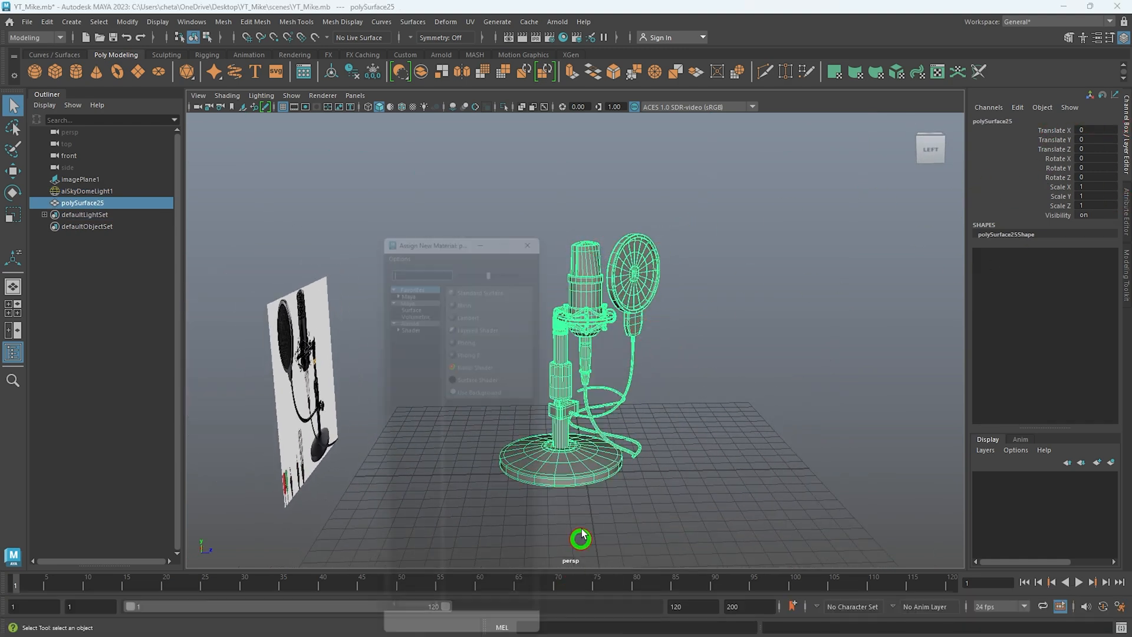
{"action": "left_click", "coordinate": [481, 276]}
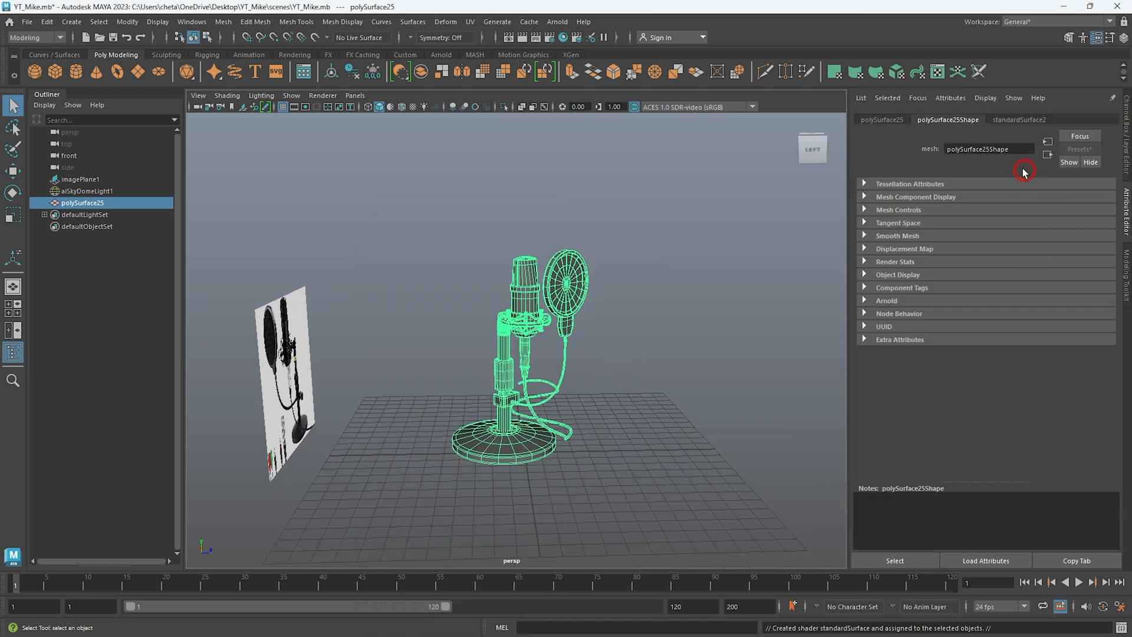
{"action": "left_click", "coordinate": [1032, 123]}
{"action": "left_click", "coordinate": [357, 73]}
{"action": "left_click", "coordinate": [794, 219]}
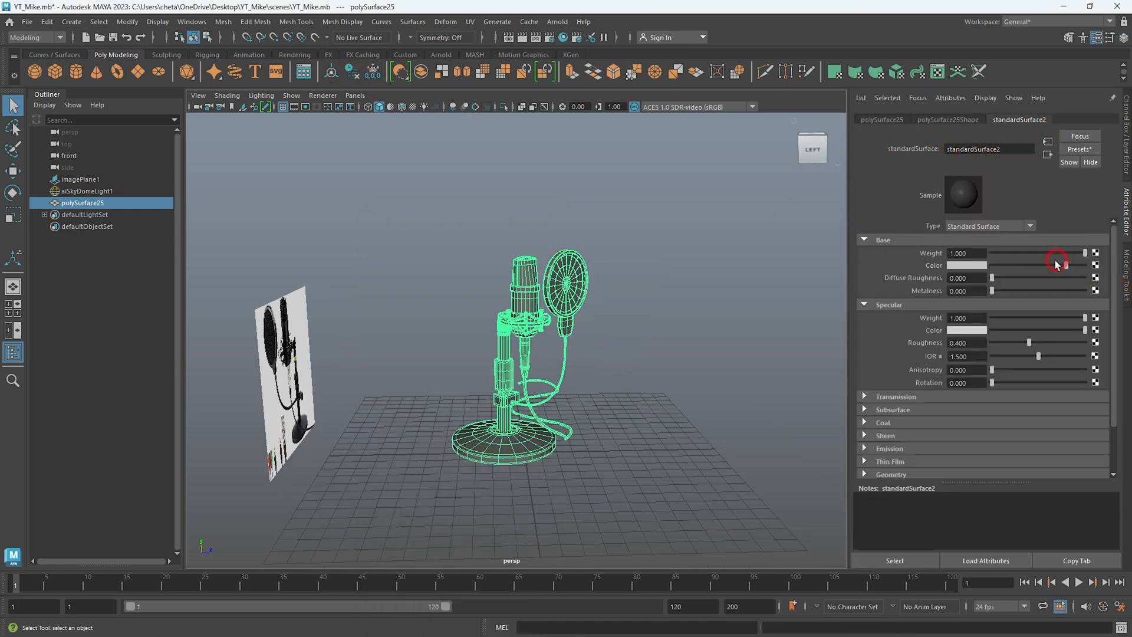
Connect a File texture to the material's base Color and load YT_Mike_lambert1_BaseColor.exr from the sourceimages folder
{"action": "right_click_drag", "start_coordinate": [789, 271], "coordinate": [1094, 280], "text": "alt"}
{"action": "left_click", "coordinate": [1096, 266]}
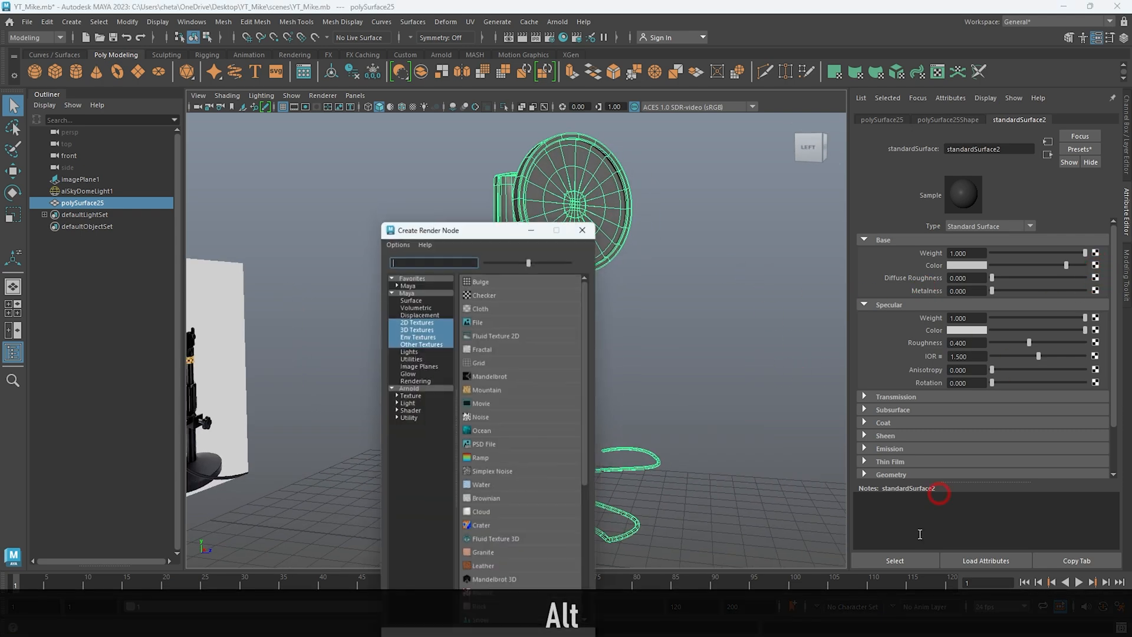
{"action": "left_click", "coordinate": [480, 317]}
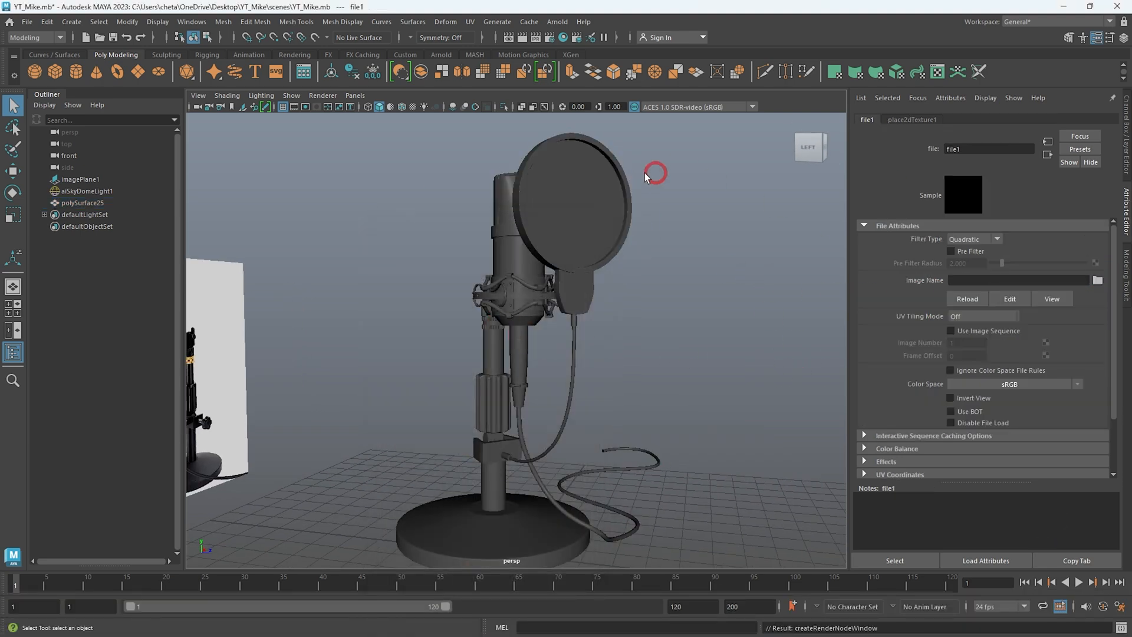
{"action": "left_click", "coordinate": [1097, 281]}
{"action": "left_click", "coordinate": [268, 192]}
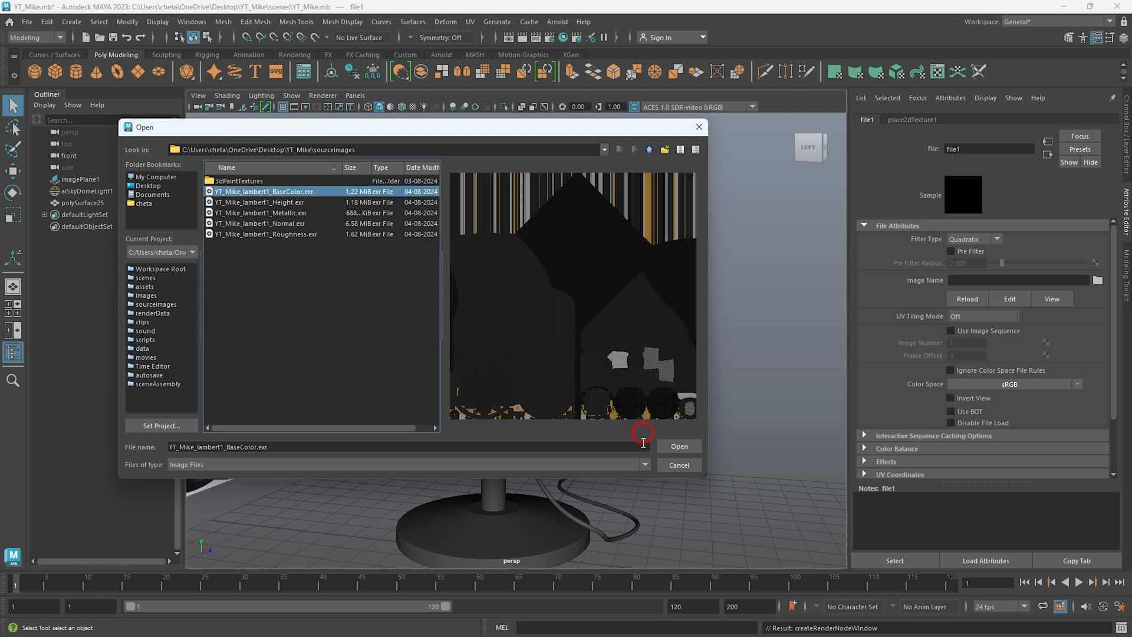
{"action": "left_click", "coordinate": [679, 448]}
Turn on textured shading for the viewport and inspect the base colour around the microphone
{"action": "right_click_drag", "start_coordinate": [686, 347], "coordinate": [650, 328], "text": "alt"}
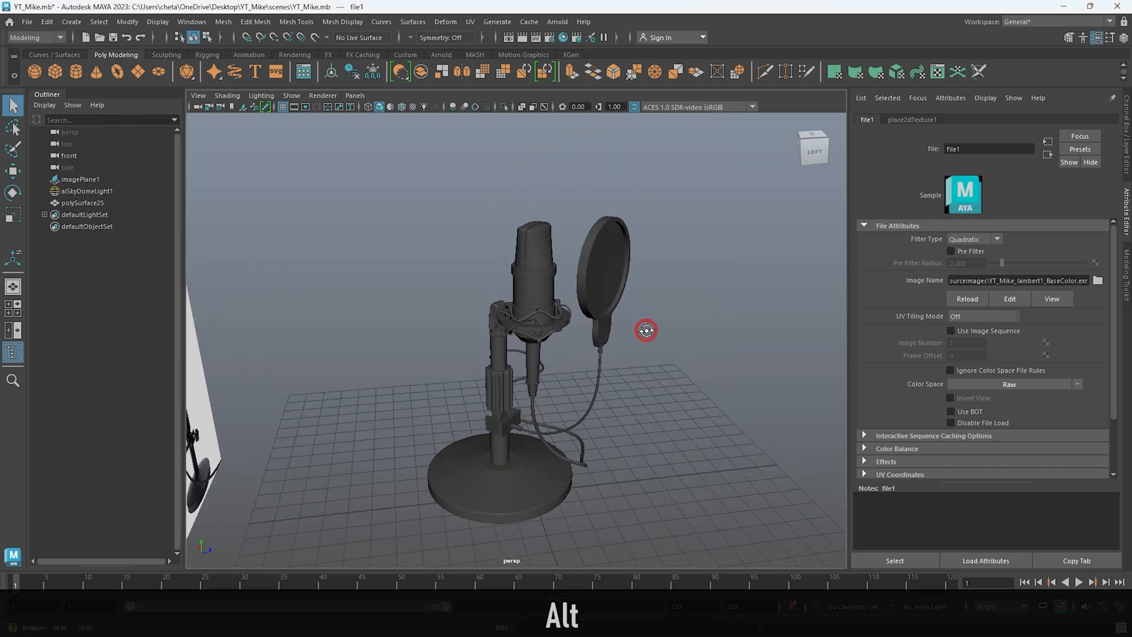
{"action": "key", "text": "6"}
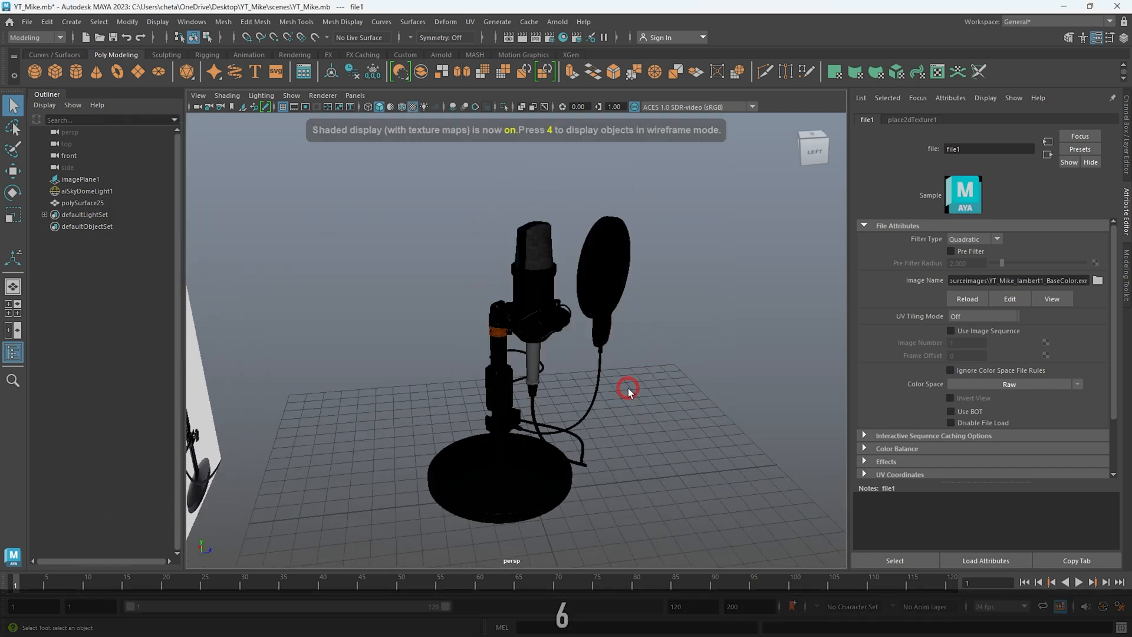
{"action": "right_click_drag", "start_coordinate": [629, 387], "coordinate": [649, 379], "text": "alt"}
{"action": "mouse_move", "coordinate": [649, 379]}
{"action": "left_mouse_down", "text": "alt"}
{"action": "mouse_move", "coordinate": [423, 364]}
{"action": "mouse_move", "coordinate": [530, 348]}
{"action": "mouse_move", "coordinate": [564, 361]}
{"action": "left_mouse_up", "text": "alt"}
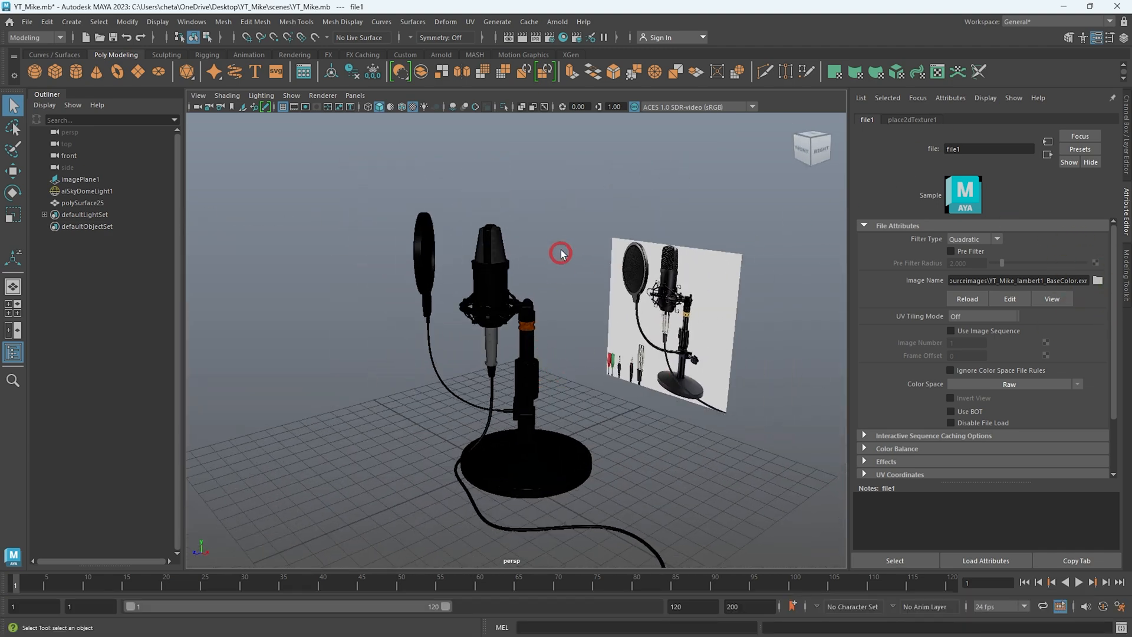
Connect a File texture to the microphone material's Metalness and load YT_Mike_lambert1_Metallic.exr
{"action": "left_click", "coordinate": [543, 304]}
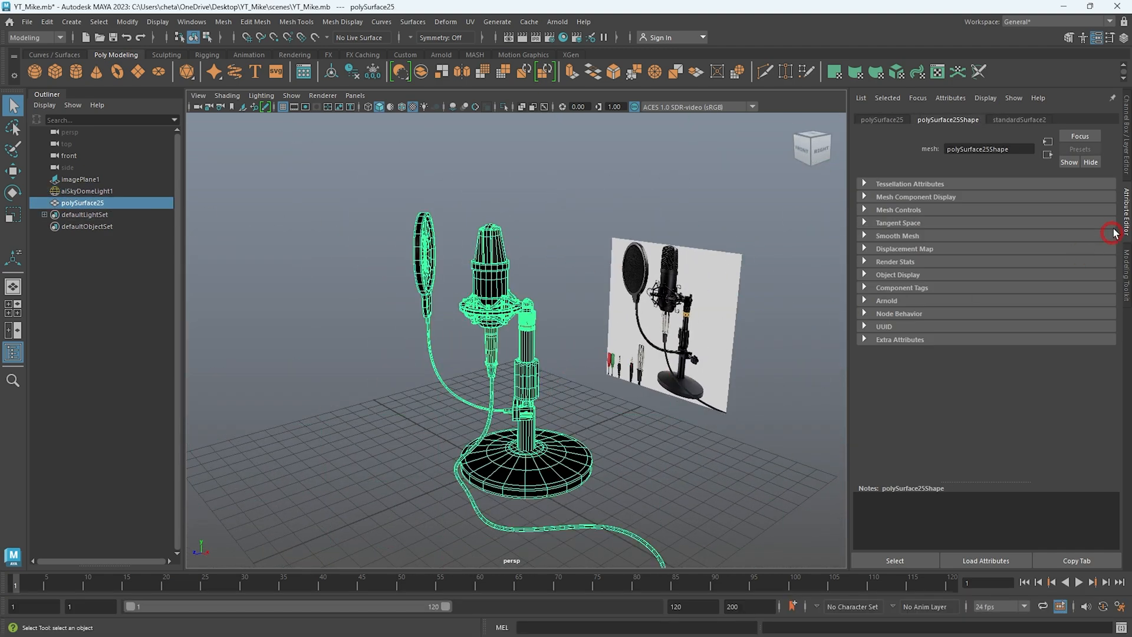
{"action": "left_click", "coordinate": [1010, 120]}
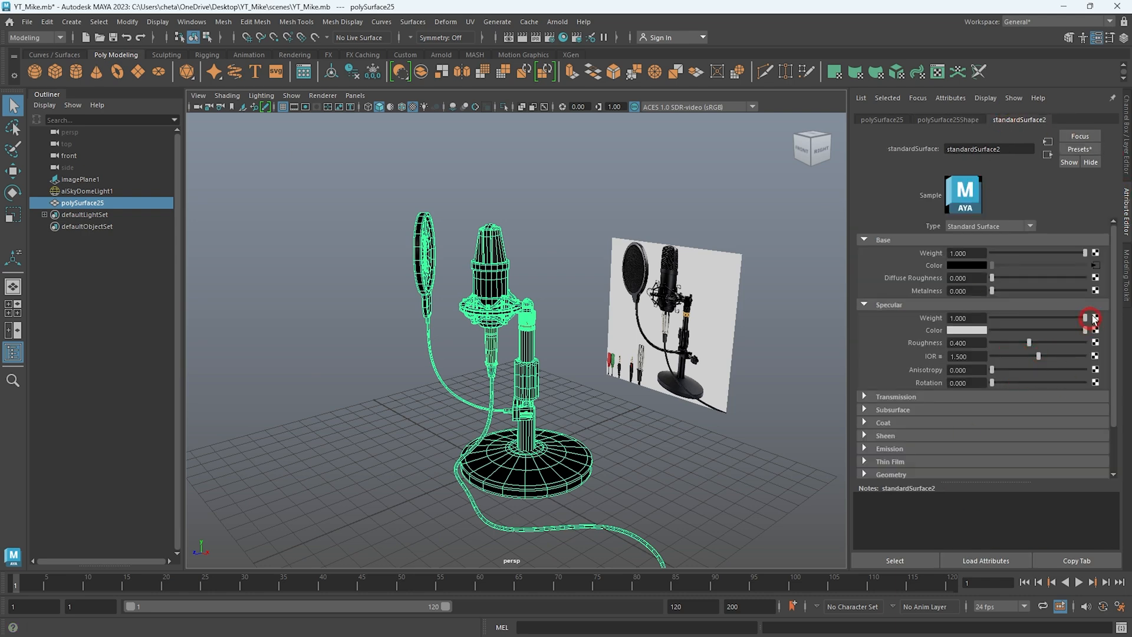
{"action": "left_click", "coordinate": [1096, 291]}
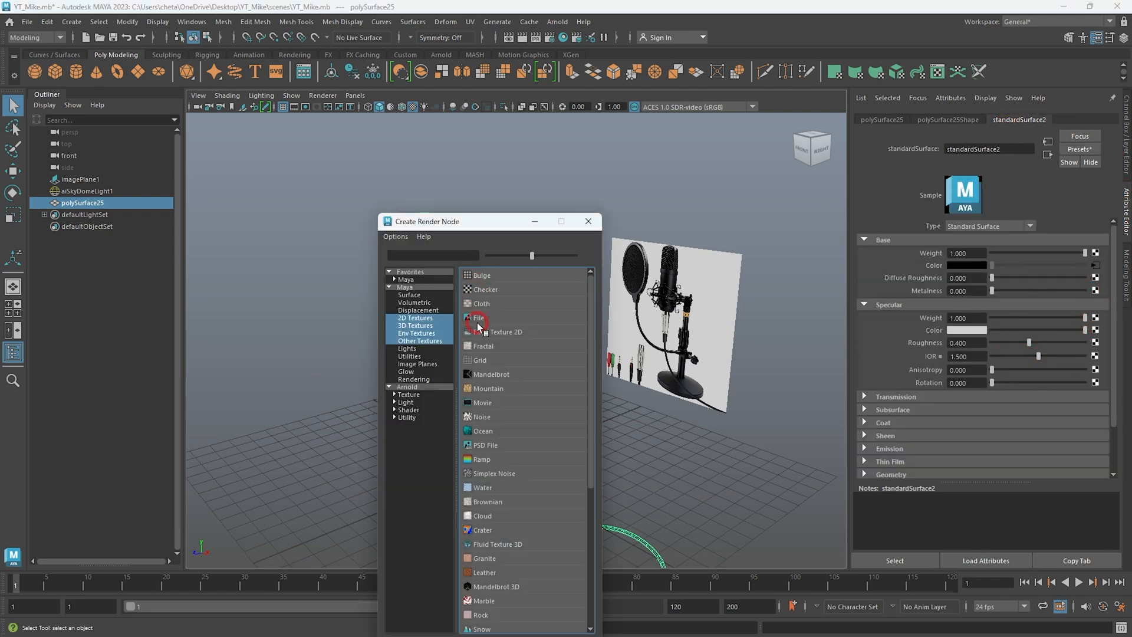
{"action": "left_click", "coordinate": [478, 321]}
{"action": "left_click", "coordinate": [380, 279]}
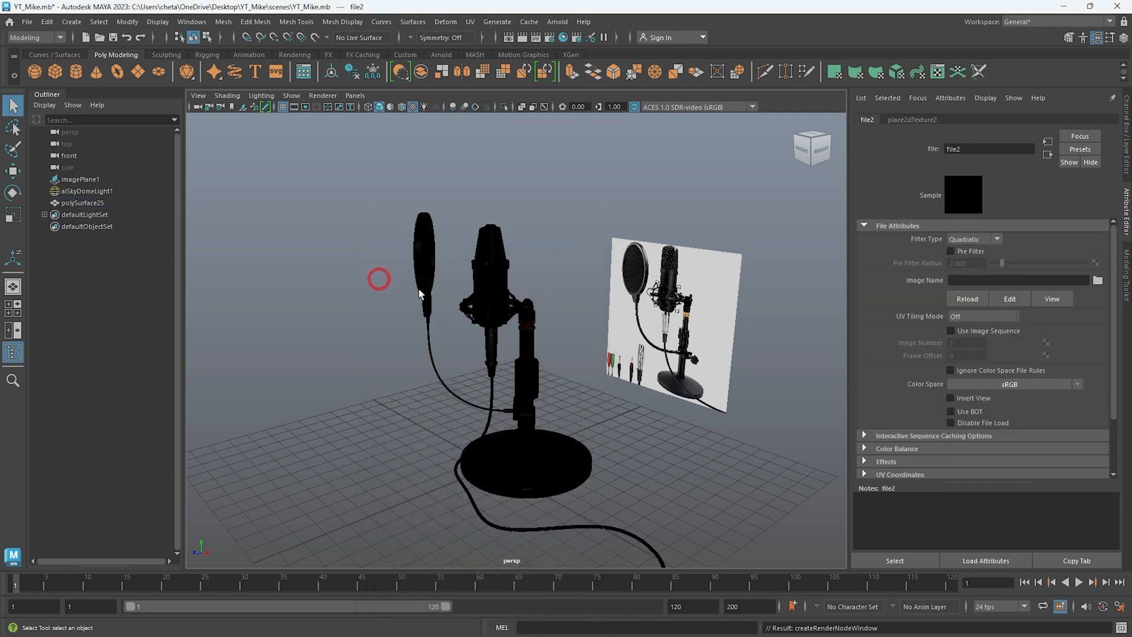
{"action": "left_click", "coordinate": [1098, 280]}
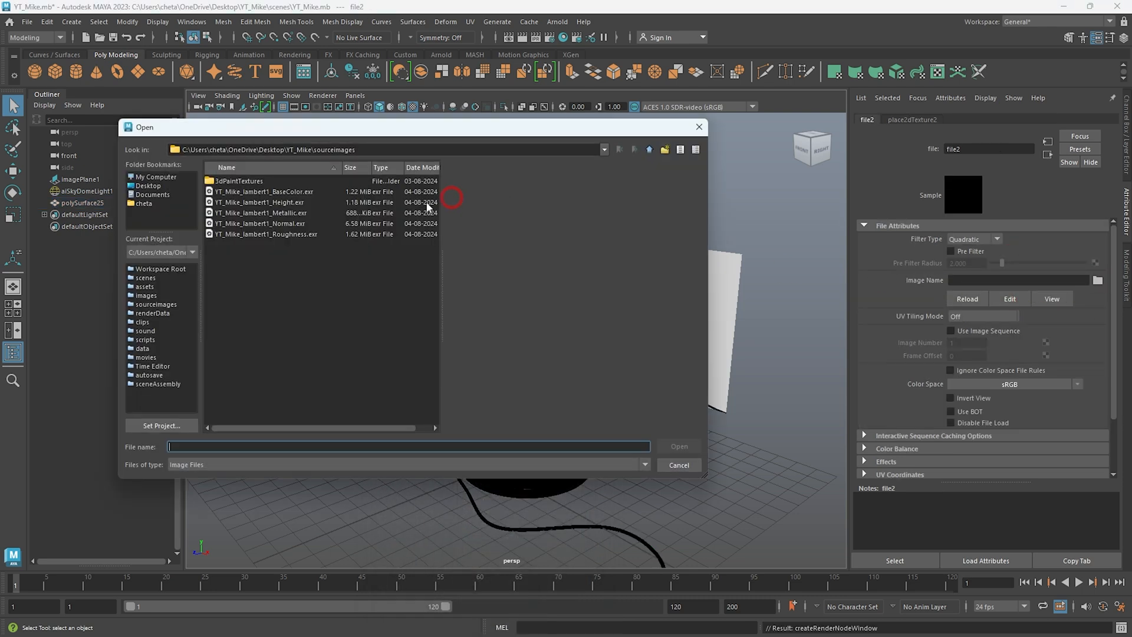
{"action": "left_click", "coordinate": [295, 213]}
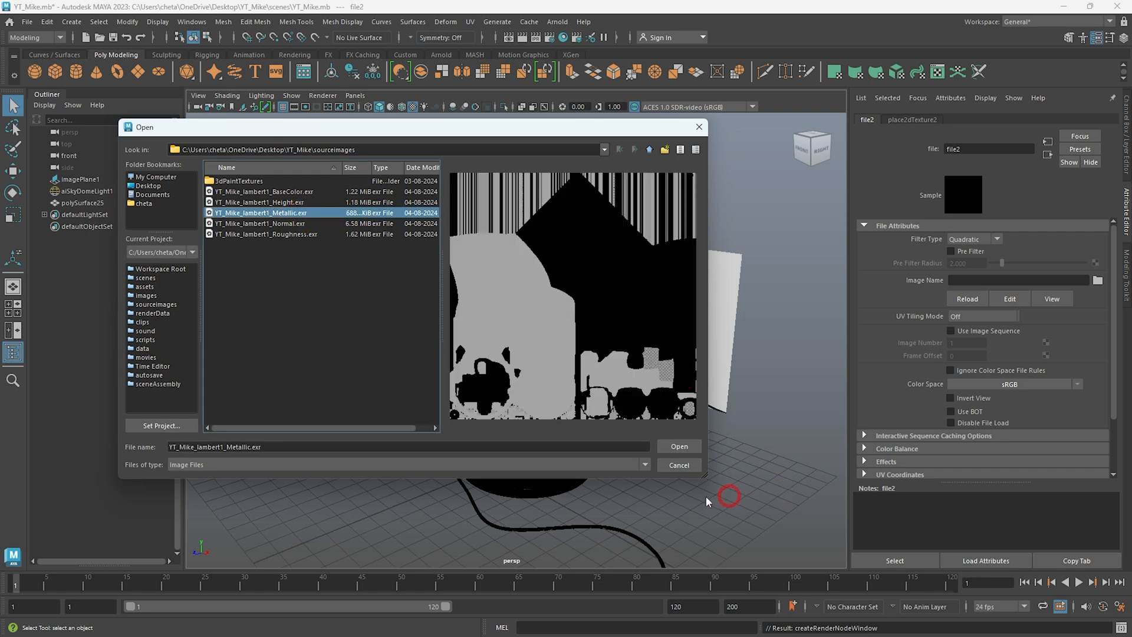
{"action": "left_click", "coordinate": [680, 447]}
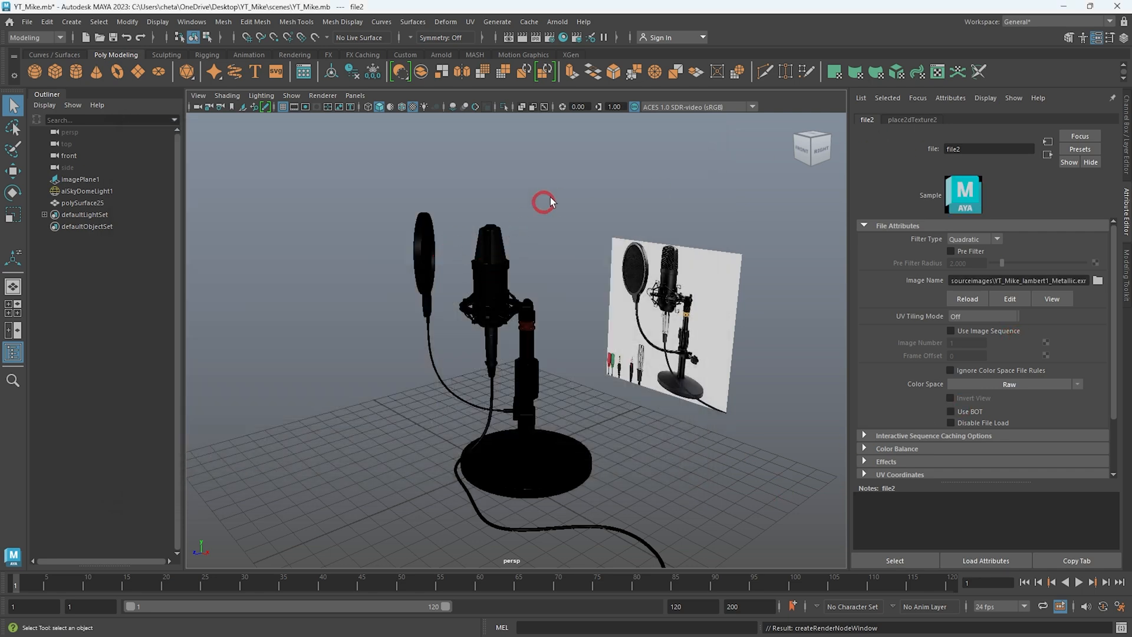
Connect a File texture to Bump Mapping in the microphone material's Geometry attributes and load YT_Mike_lambert1_Normal.exr
{"action": "left_click", "coordinate": [502, 274]}
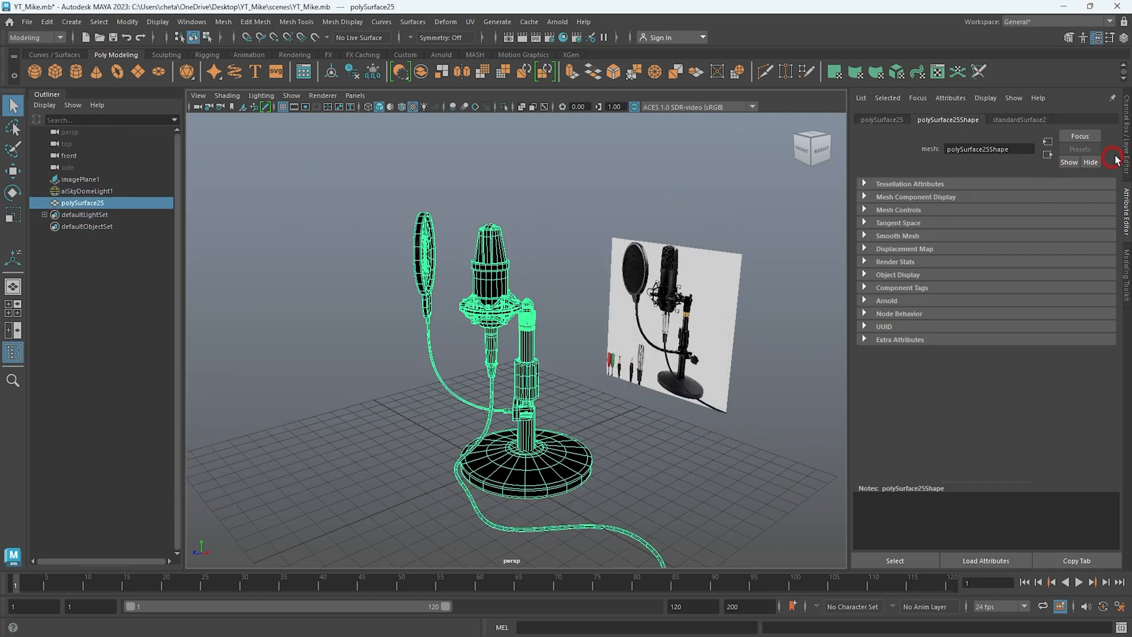
{"action": "left_click", "coordinate": [1012, 120]}
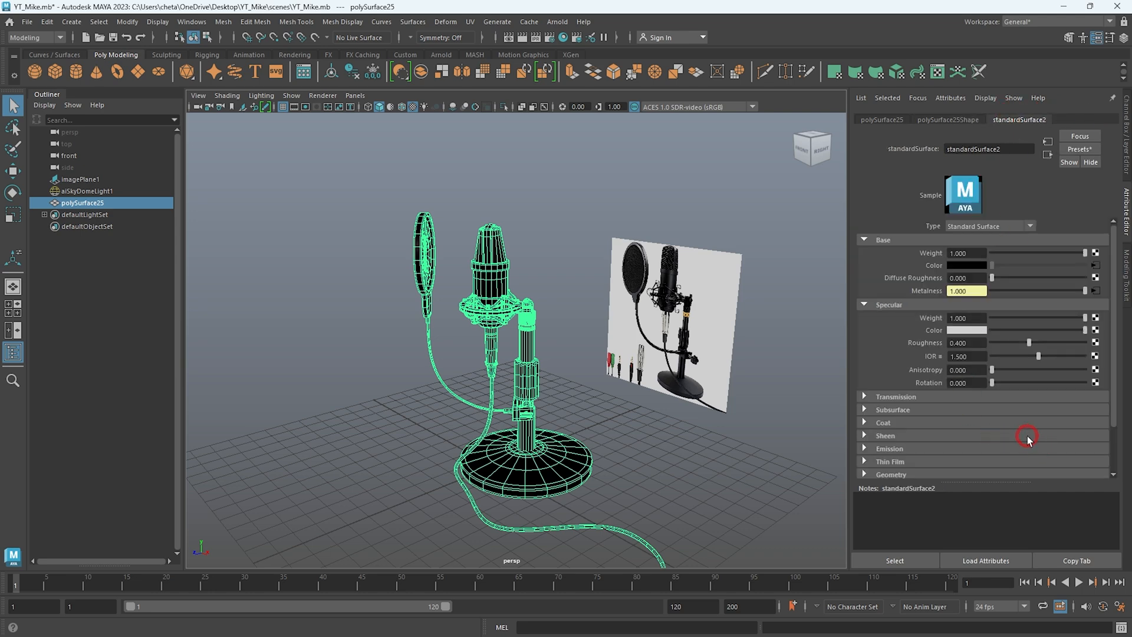
{"action": "scroll", "coordinate": [997, 348], "scroll_direction": "down", "scroll_amount": 2}
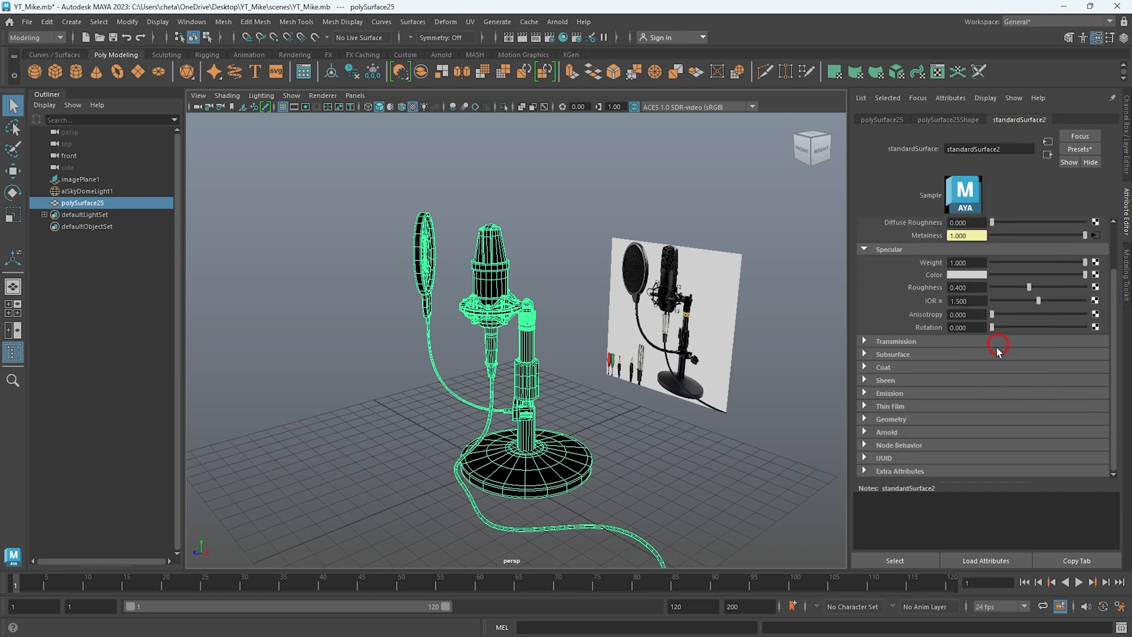
{"action": "left_click", "coordinate": [892, 419]}
{"action": "scroll", "coordinate": [956, 418], "scroll_direction": "down", "scroll_amount": 2}
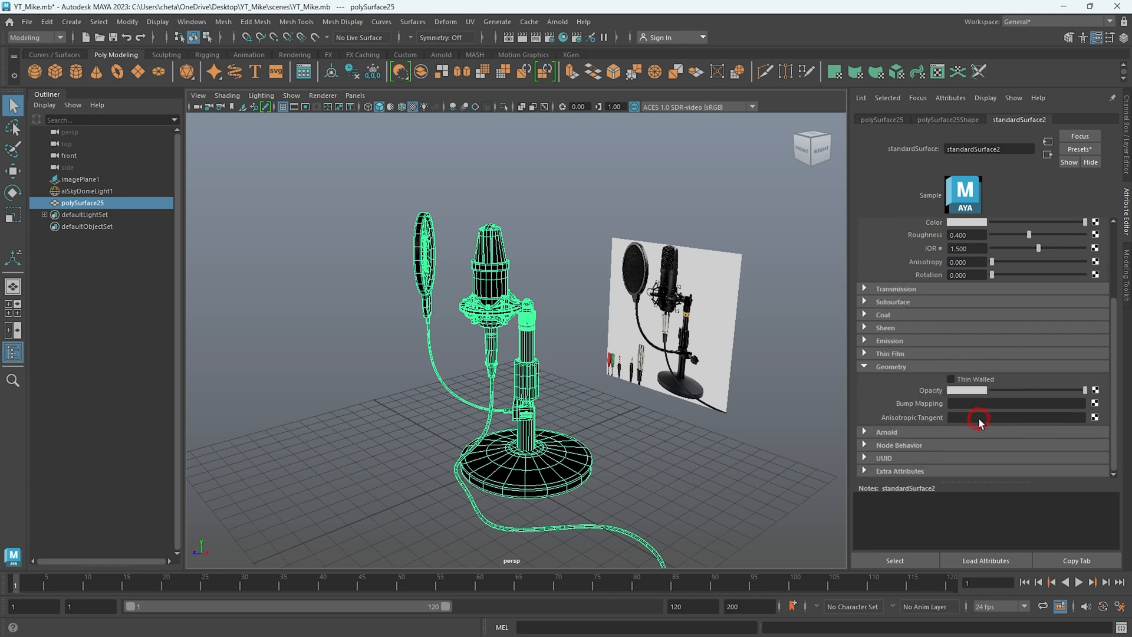
{"action": "left_click", "coordinate": [1096, 404]}
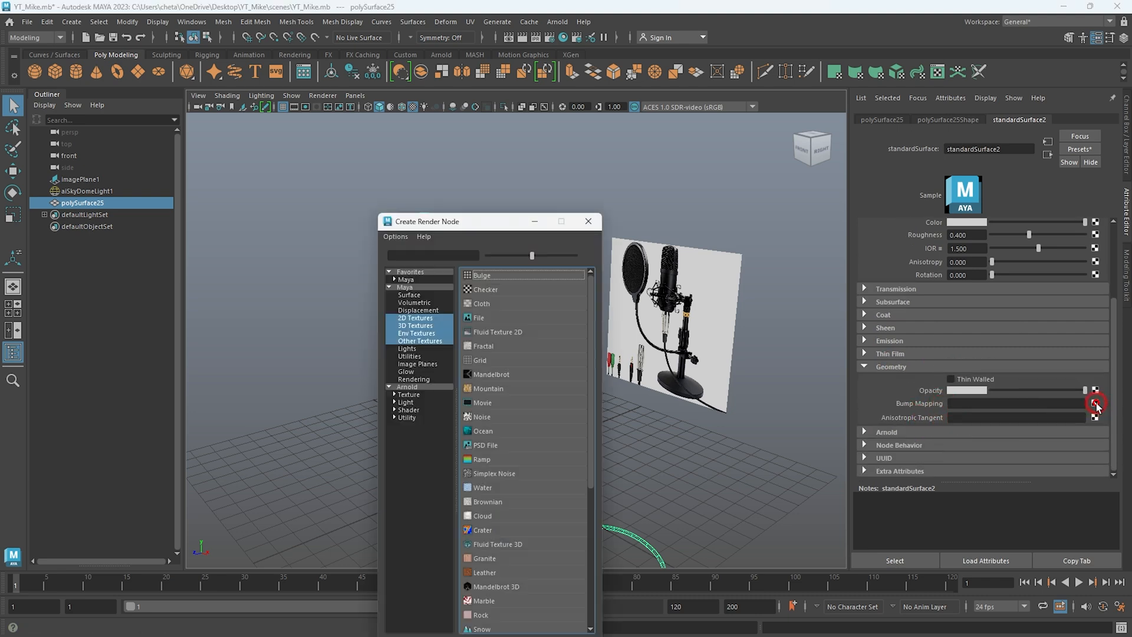
{"action": "left_click", "coordinate": [493, 317]}
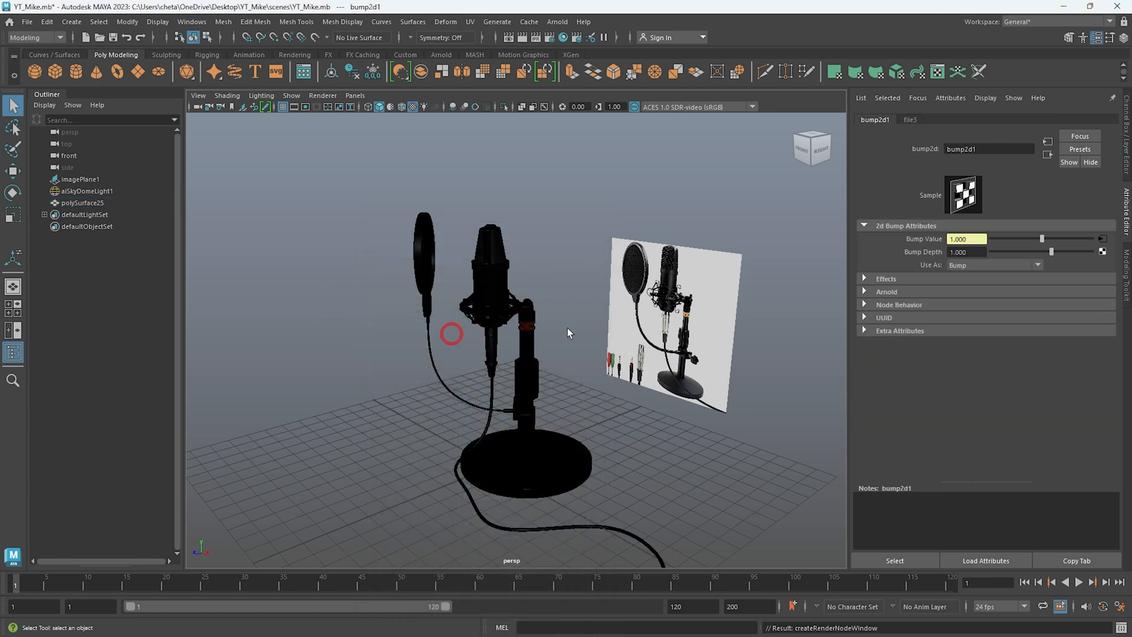
{"action": "left_click", "coordinate": [910, 120]}
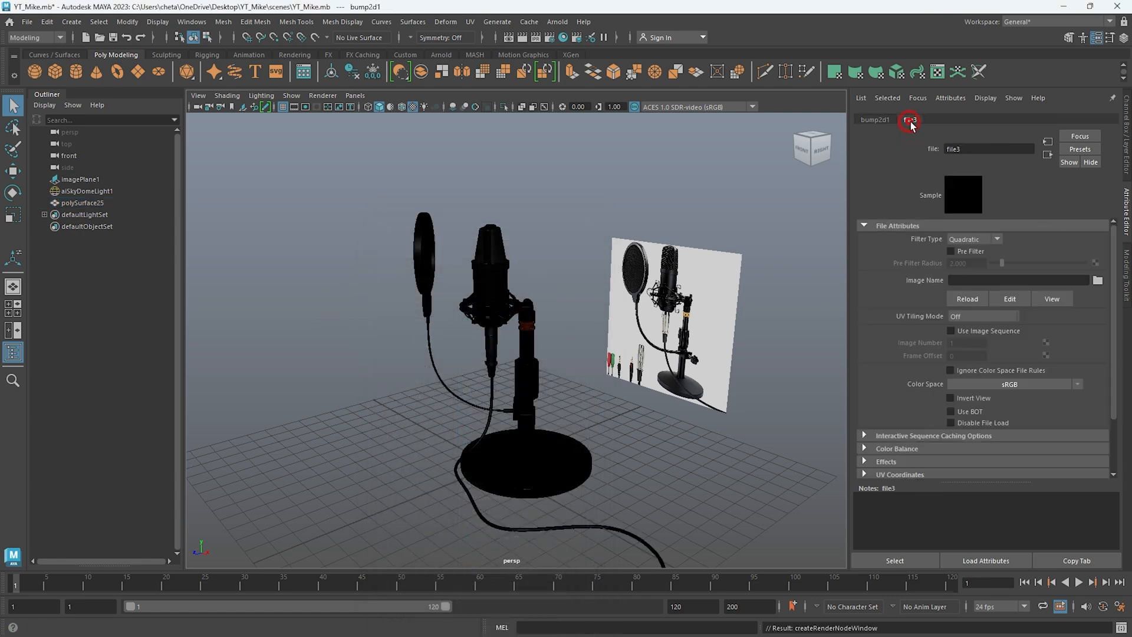
{"action": "left_click", "coordinate": [1098, 282]}
{"action": "left_click", "coordinate": [283, 234]}
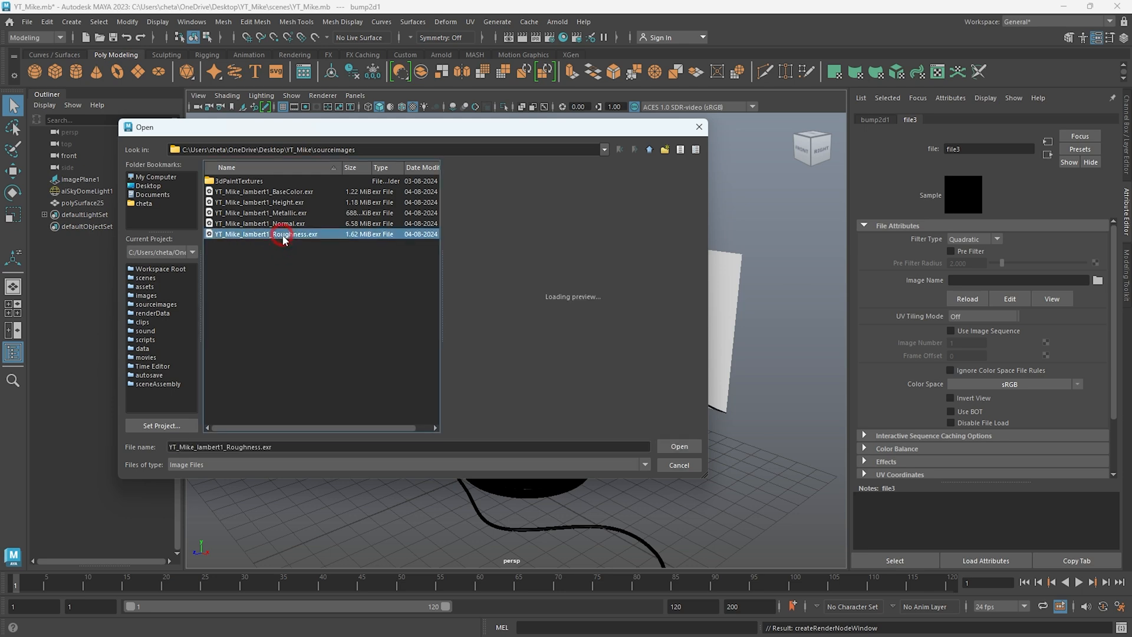
{"action": "left_click", "coordinate": [299, 224]}
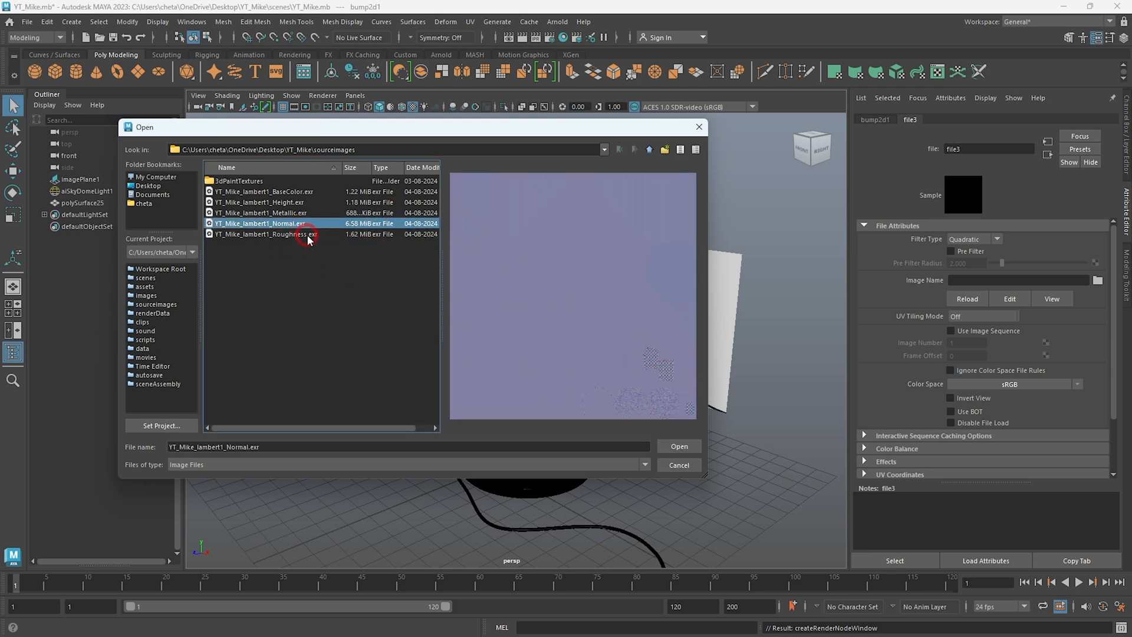
{"action": "left_click", "coordinate": [680, 446]}
Create a polygon plane beneath the microphone, scale it up into a large ground surface and deselect it
{"action": "left_click_drag", "start_coordinate": [475, 362], "coordinate": [525, 319], "text": "alt"}
{"action": "right_click_drag", "start_coordinate": [525, 318], "coordinate": [572, 341], "text": "alt"}
{"action": "left_click_drag", "start_coordinate": [572, 342], "coordinate": [642, 349], "text": "alt"}
{"action": "right_click_drag", "start_coordinate": [567, 349], "coordinate": [614, 357], "text": "alt"}
{"action": "left_click_drag", "start_coordinate": [613, 357], "coordinate": [586, 340], "text": "alt"}
{"action": "right_click", "coordinate": [667, 365], "text": "shift"}
{"action": "left_click", "coordinate": [663, 391]}
{"action": "left_click", "coordinate": [664, 384]}
{"action": "right_click_drag", "start_coordinate": [664, 382], "coordinate": [597, 361], "text": "shift"}
{"action": "key", "text": "r"}
{"action": "left_click_drag", "start_coordinate": [496, 507], "coordinate": [738, 518]}
{"action": "left_click_drag", "start_coordinate": [667, 495], "coordinate": [448, 455], "text": "alt"}
{"action": "key", "text": "alt+d"}
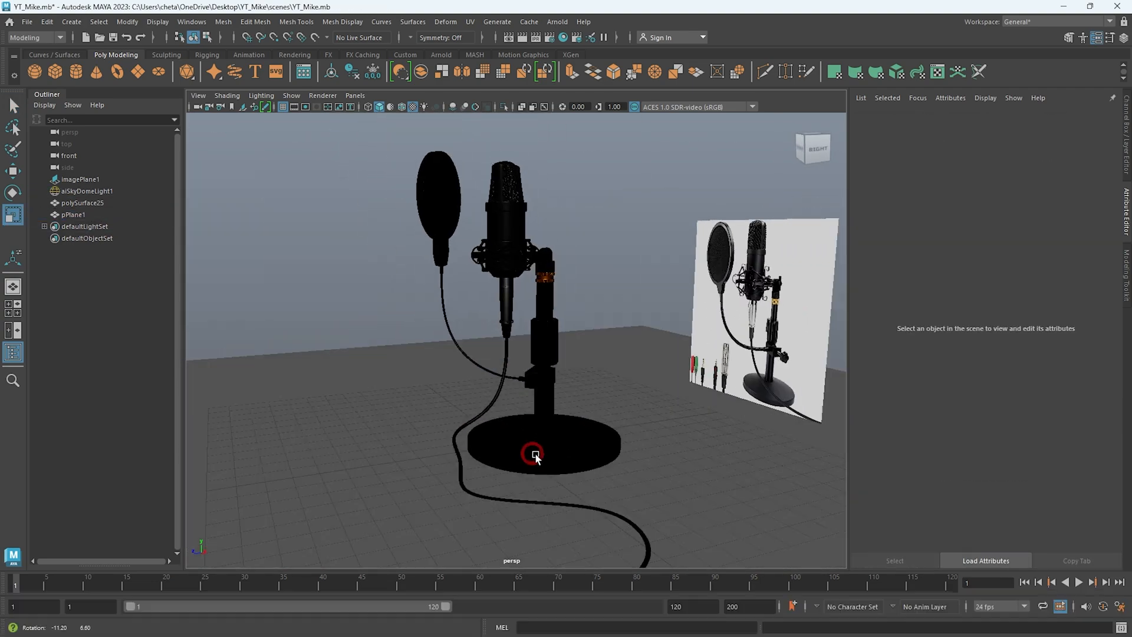
Hide the reference image plane beside the microphone and clear the selection
{"action": "left_click_drag", "start_coordinate": [536, 455], "coordinate": [297, 427], "text": "alt"}
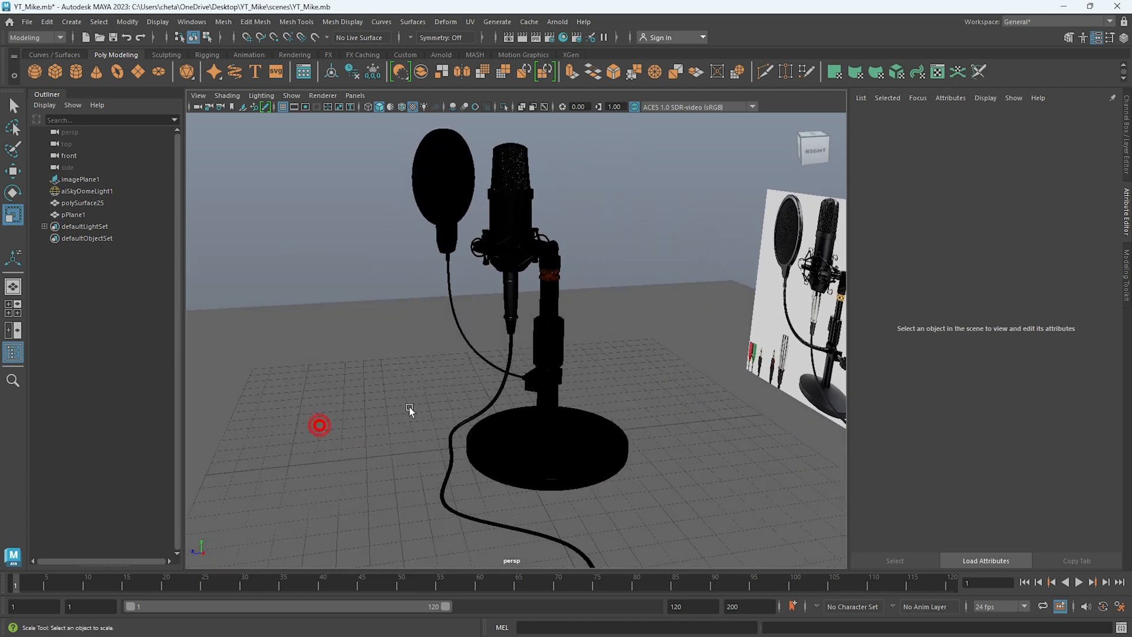
{"action": "left_click", "coordinate": [789, 250]}
{"action": "key", "text": "alt+4"}
{"action": "right_click_drag", "start_coordinate": [565, 269], "coordinate": [605, 296], "text": "alt"}
{"action": "left_click_drag", "start_coordinate": [605, 297], "coordinate": [607, 281], "text": "alt"}
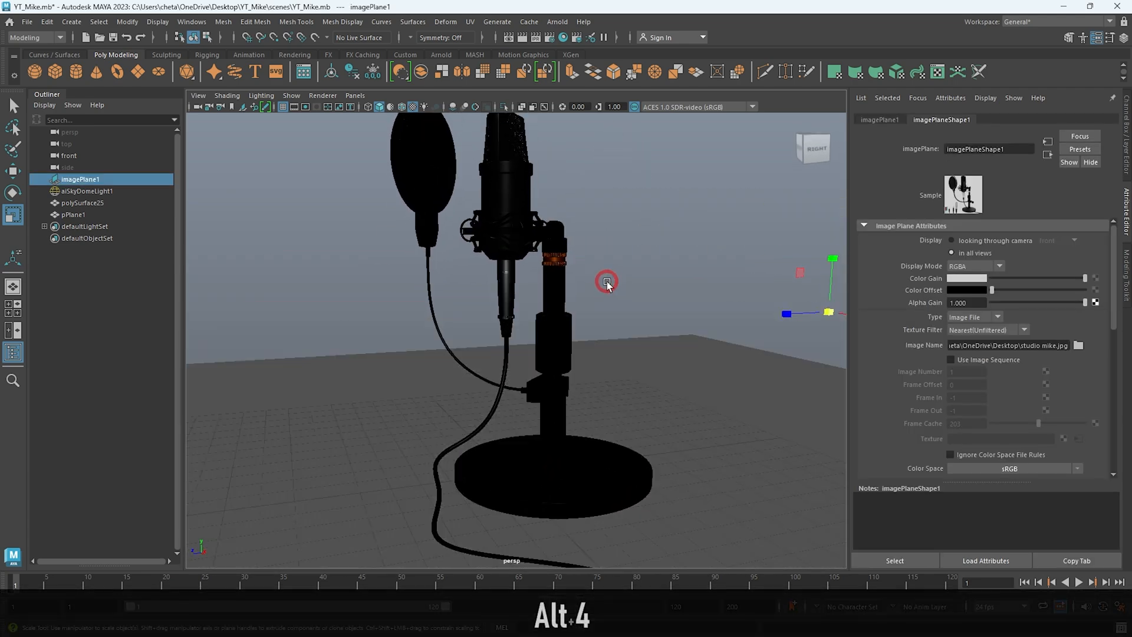
{"action": "key", "text": "alt+d"}
Turn on the resolution gate and gate mask for the perspective view, leaving the film gate off
{"action": "scroll", "coordinate": [643, 319], "scroll_direction": "down", "scroll_amount": 5}
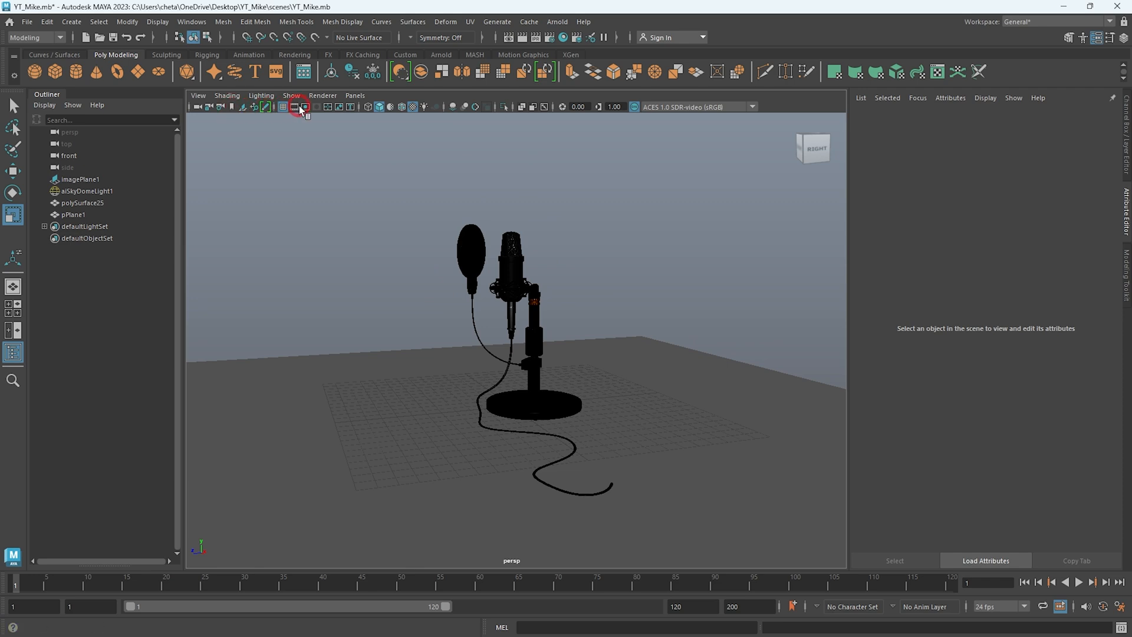
{"action": "left_click", "coordinate": [295, 106]}
{"action": "left_click", "coordinate": [296, 106]}
{"action": "left_click", "coordinate": [295, 107]}
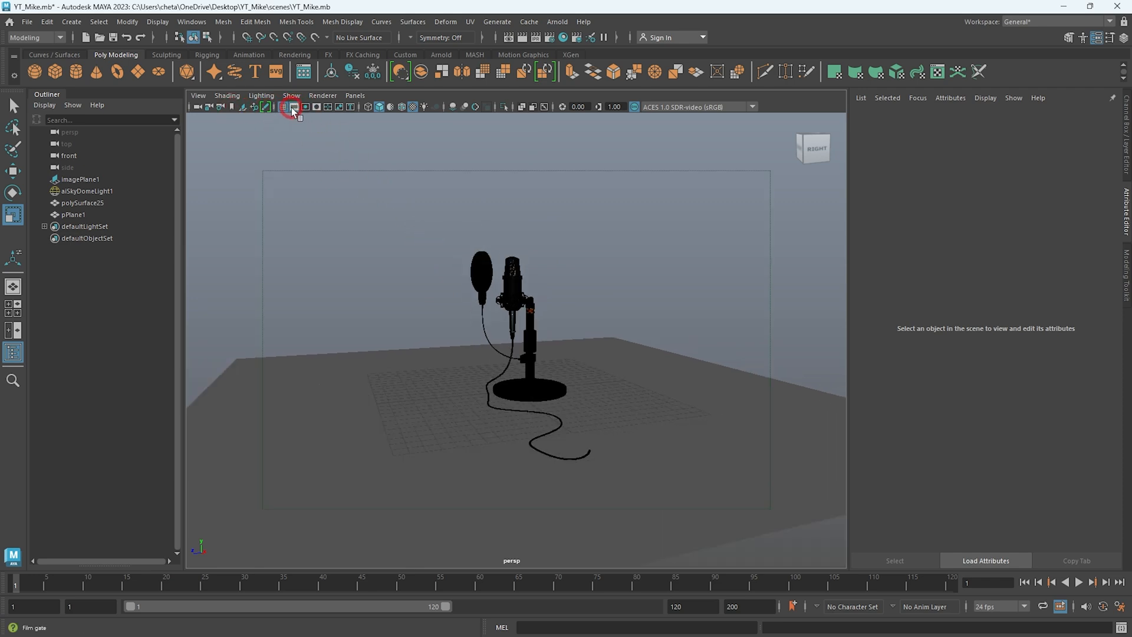
{"action": "left_click", "coordinate": [291, 107]}
{"action": "left_click", "coordinate": [316, 107]}
{"action": "left_click_drag", "start_coordinate": [561, 394], "coordinate": [595, 372], "text": "alt"}
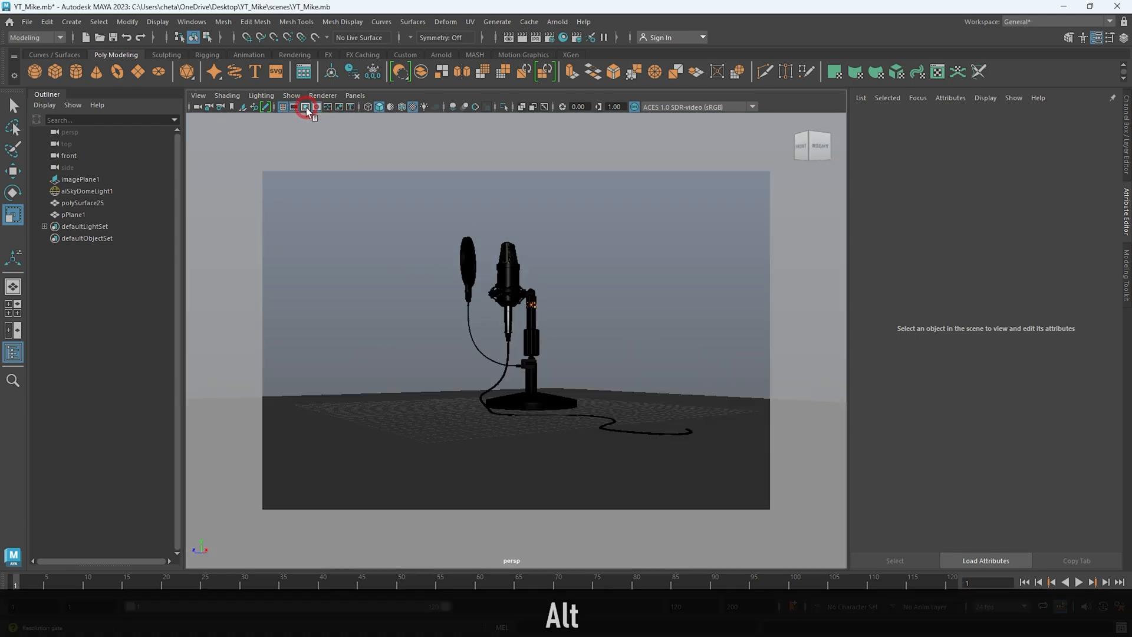
{"action": "left_click", "coordinate": [307, 107]}
Frame the microphone within the resolution gate and render the perspective view in Arnold RenderView
{"action": "right_click_drag", "start_coordinate": [543, 303], "coordinate": [437, 346], "text": "alt"}
{"action": "left_click_drag", "start_coordinate": [438, 345], "coordinate": [442, 383], "text": "alt"}
{"action": "left_click_drag", "start_coordinate": [419, 242], "coordinate": [631, 468]}
{"action": "key", "text": "f"}
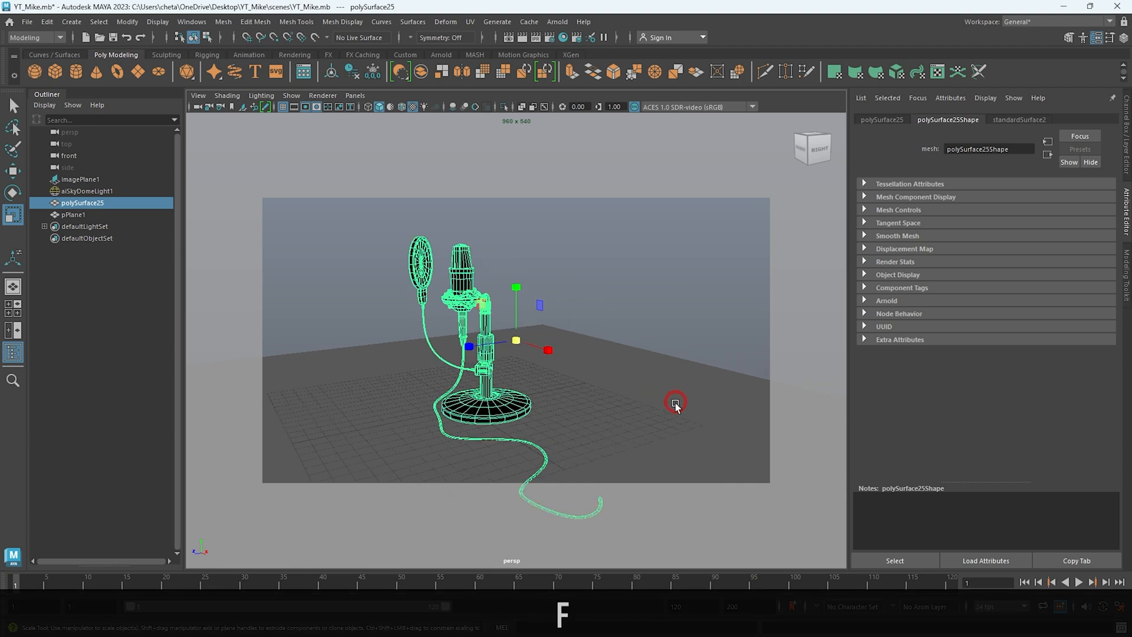
{"action": "left_click_drag", "start_coordinate": [553, 402], "coordinate": [530, 402], "text": "alt"}
{"action": "middle_click_drag", "start_coordinate": [531, 403], "coordinate": [609, 439], "text": "alt"}
{"action": "left_click", "coordinate": [548, 23]}
{"action": "left_click", "coordinate": [613, 71]}
{"action": "left_click", "coordinate": [1071, 34]}
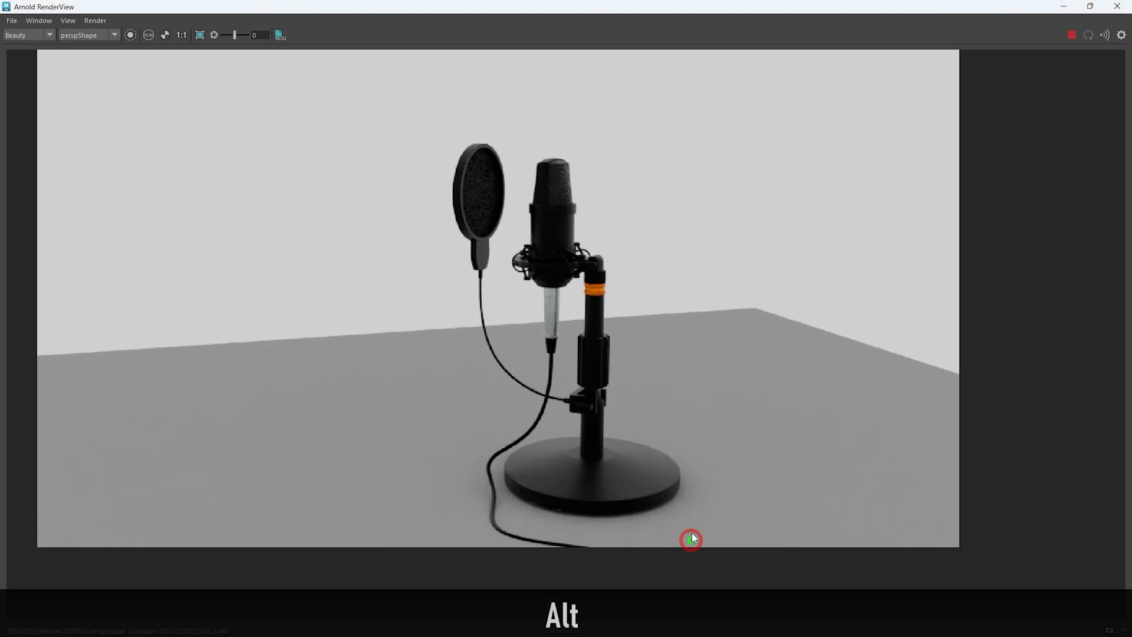
Clear the microphone selection and create an Arnold area light in the scene
{"action": "key", "text": "f"}
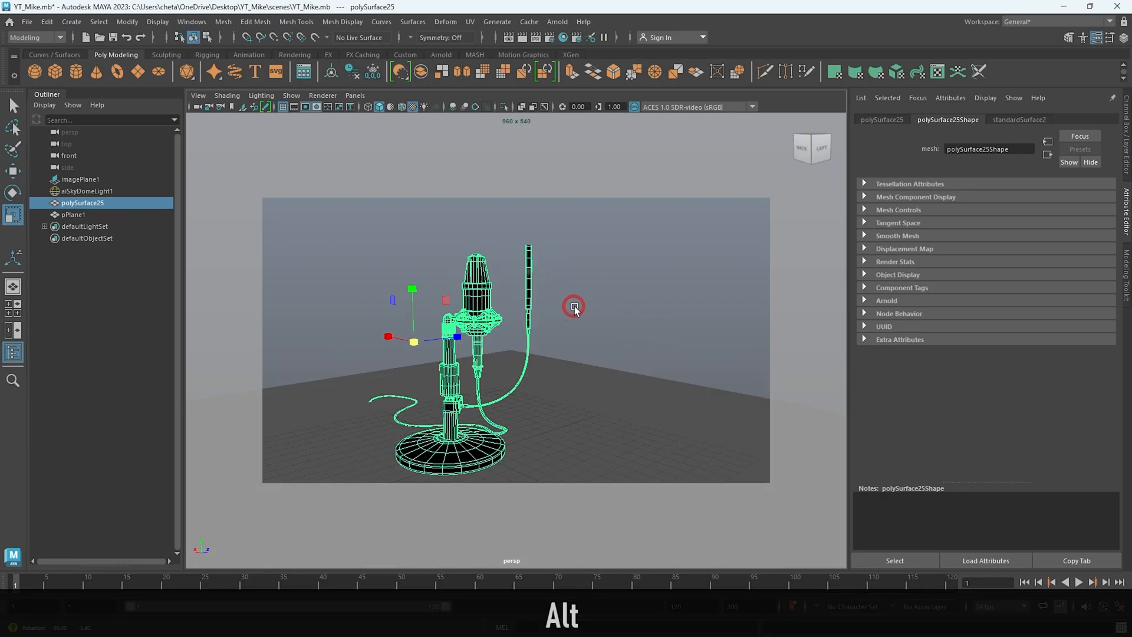
{"action": "left_click_drag", "start_coordinate": [574, 303], "coordinate": [457, 318], "text": "alt"}
{"action": "scroll", "coordinate": [531, 295], "scroll_direction": "down", "scroll_amount": 5}
{"action": "key", "text": "alt+d"}
{"action": "right_click", "coordinate": [612, 281], "text": "shift"}
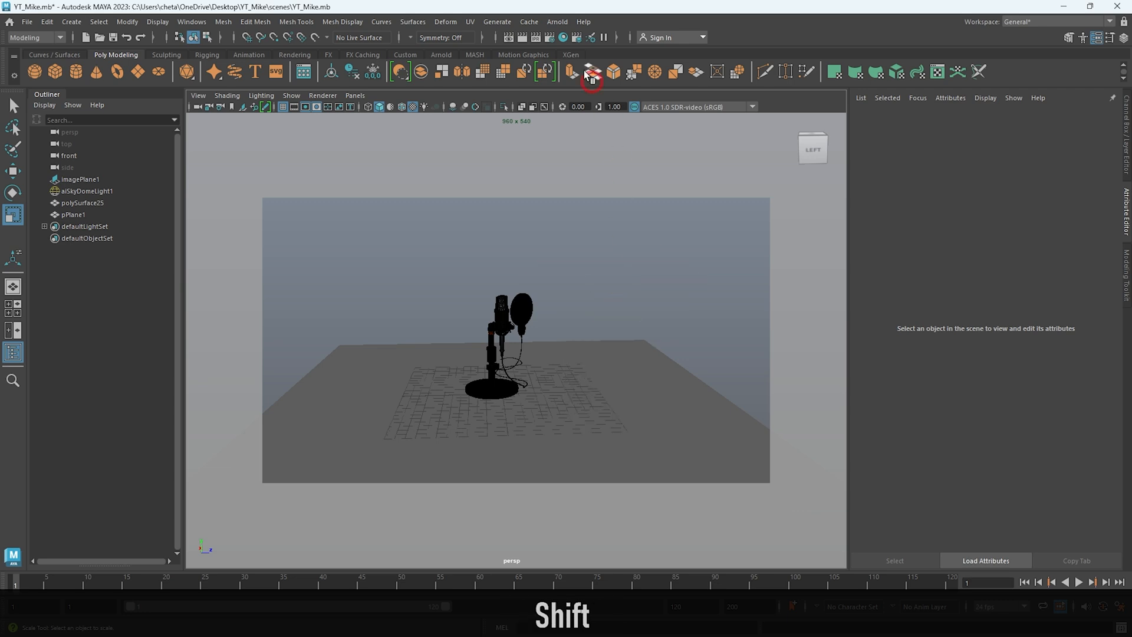
{"action": "left_click", "coordinate": [557, 22]}
{"action": "mouse_move", "coordinate": [579, 86]}
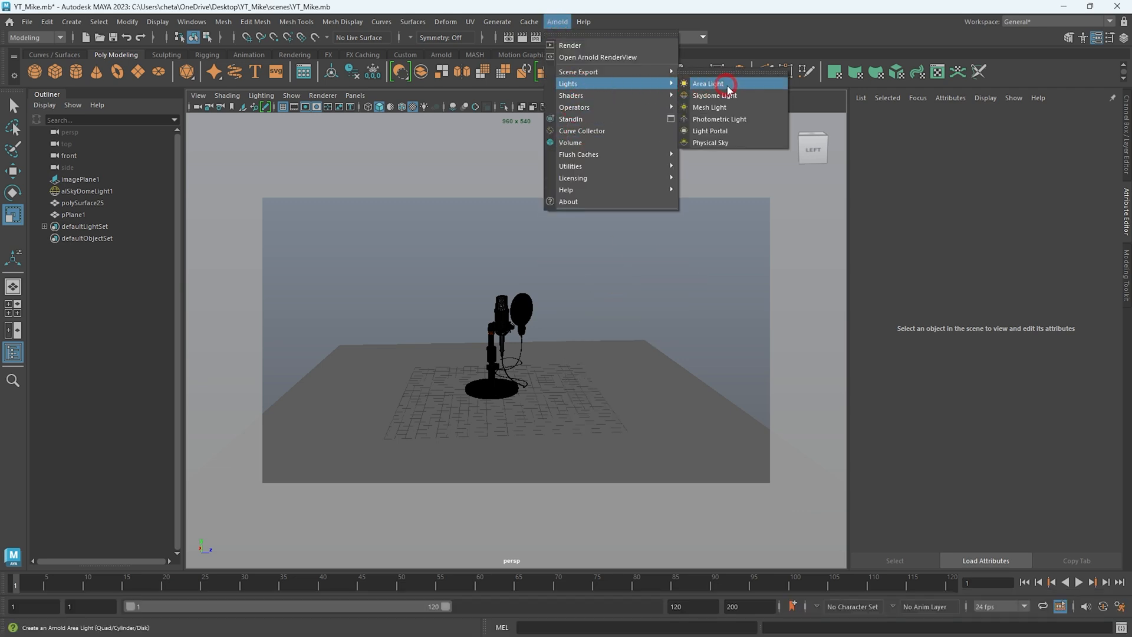
{"action": "left_click", "coordinate": [711, 83]}
Raise the area light above the ground, shift it to the pop filter's side and rotate it to aim down at the microphone
{"action": "left_click_drag", "start_coordinate": [508, 404], "coordinate": [431, 410]}
{"action": "key", "text": "w"}
{"action": "left_click_drag", "start_coordinate": [530, 324], "coordinate": [529, 162]}
{"action": "scroll", "coordinate": [528, 160], "scroll_direction": "down", "scroll_amount": 5}
{"action": "key", "text": "e"}
{"action": "left_click_drag", "start_coordinate": [529, 305], "coordinate": [498, 248]}
{"action": "key", "text": "w"}
{"action": "right_click_drag", "start_coordinate": [498, 248], "coordinate": [472, 254], "text": "alt"}
{"action": "left_click_drag", "start_coordinate": [551, 286], "coordinate": [430, 283]}
{"action": "mouse_move", "coordinate": [448, 277]}
{"action": "left_mouse_down"}
{"action": "mouse_move", "coordinate": [369, 270]}
{"action": "mouse_move", "coordinate": [443, 288]}
{"action": "left_mouse_up"}
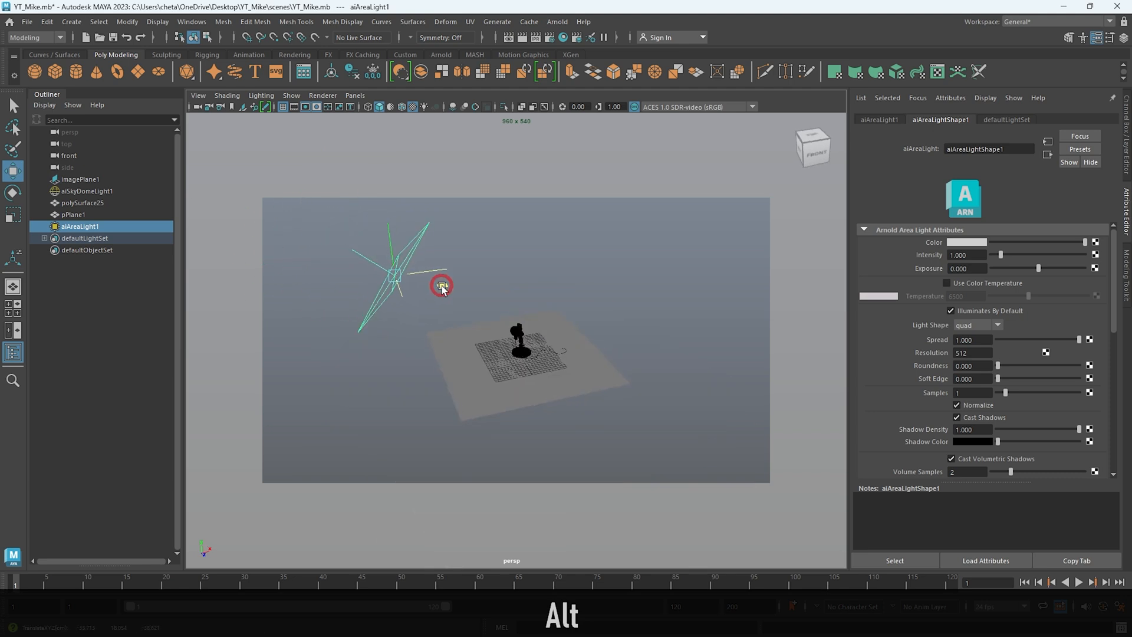
Set the area light's color to cyan
{"action": "right_click_drag", "start_coordinate": [442, 289], "coordinate": [453, 319], "text": "alt"}
{"action": "left_click", "coordinate": [954, 243]}
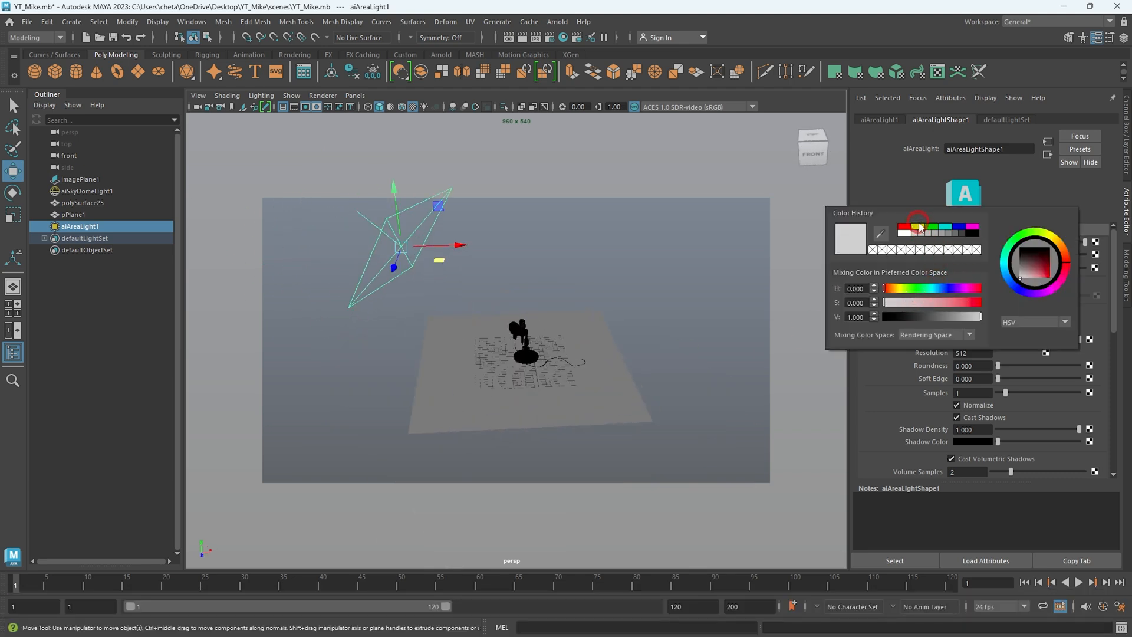
{"action": "left_click", "coordinate": [940, 233]}
Reframe the microphone closely and render it in Arnold RenderView to check the cyan light, closing the render window when done
{"action": "right_click_drag", "start_coordinate": [413, 354], "coordinate": [536, 427], "text": "alt"}
{"action": "left_click_drag", "start_coordinate": [536, 427], "coordinate": [554, 381], "text": "alt"}
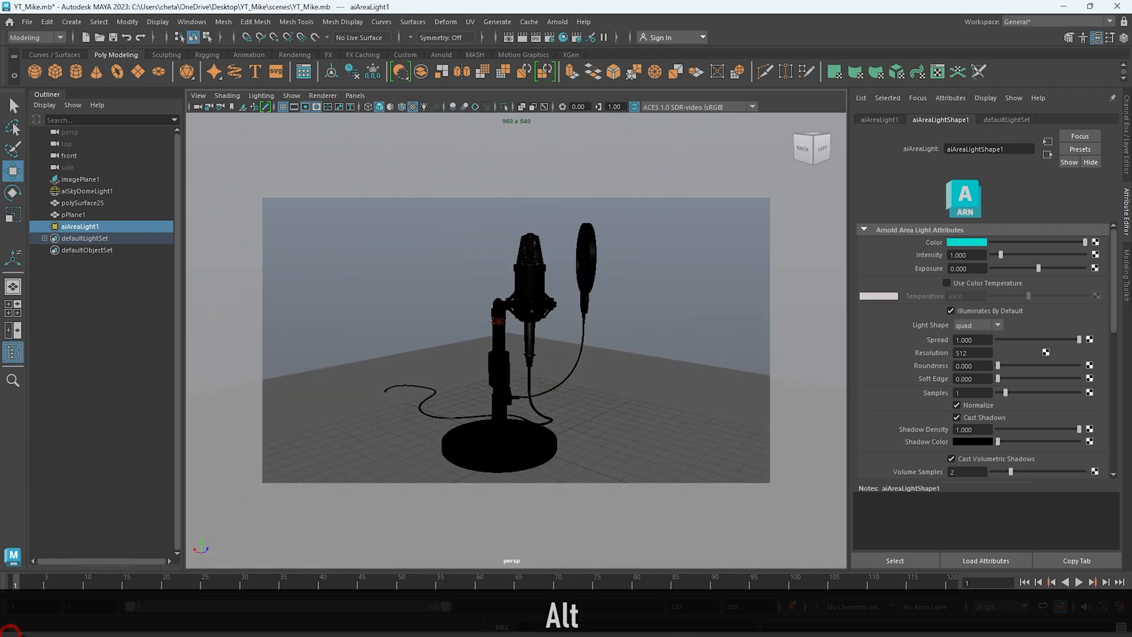
{"action": "left_click", "coordinate": [559, 22]}
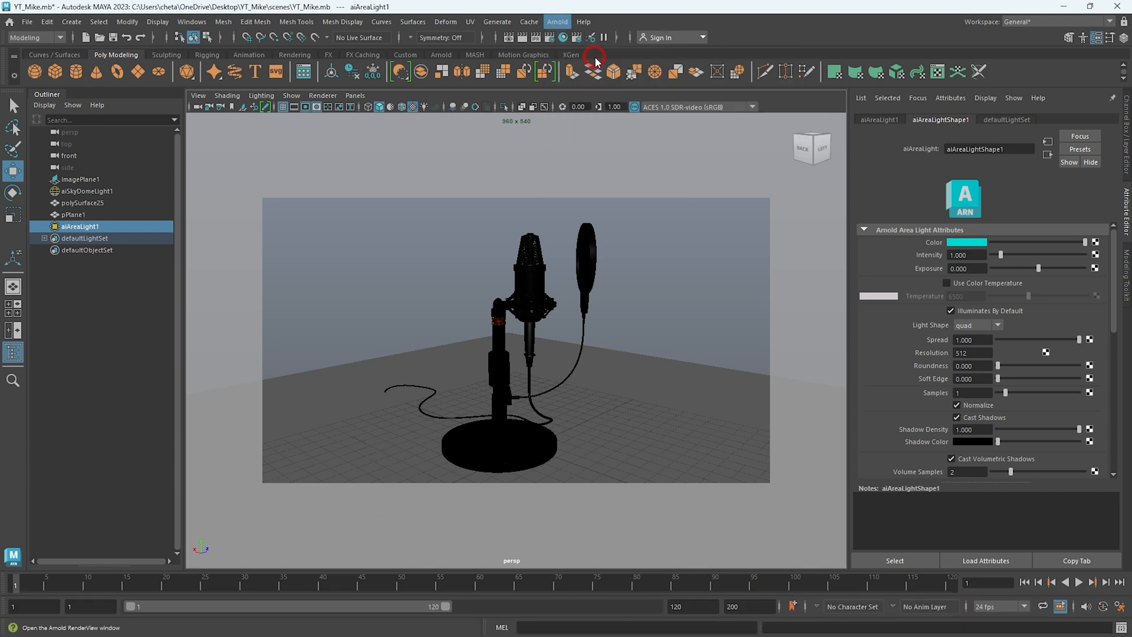
{"action": "left_click", "coordinate": [594, 58]}
{"action": "left_click_drag", "start_coordinate": [818, 241], "coordinate": [717, 326], "text": "alt"}
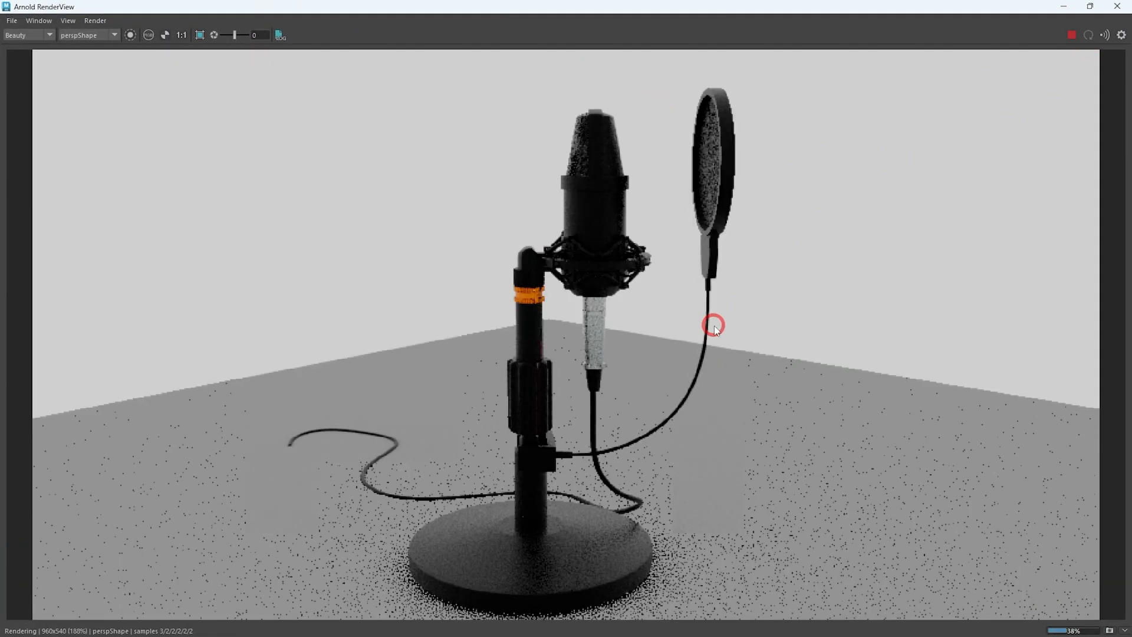
{"action": "left_click", "coordinate": [1118, 8]}
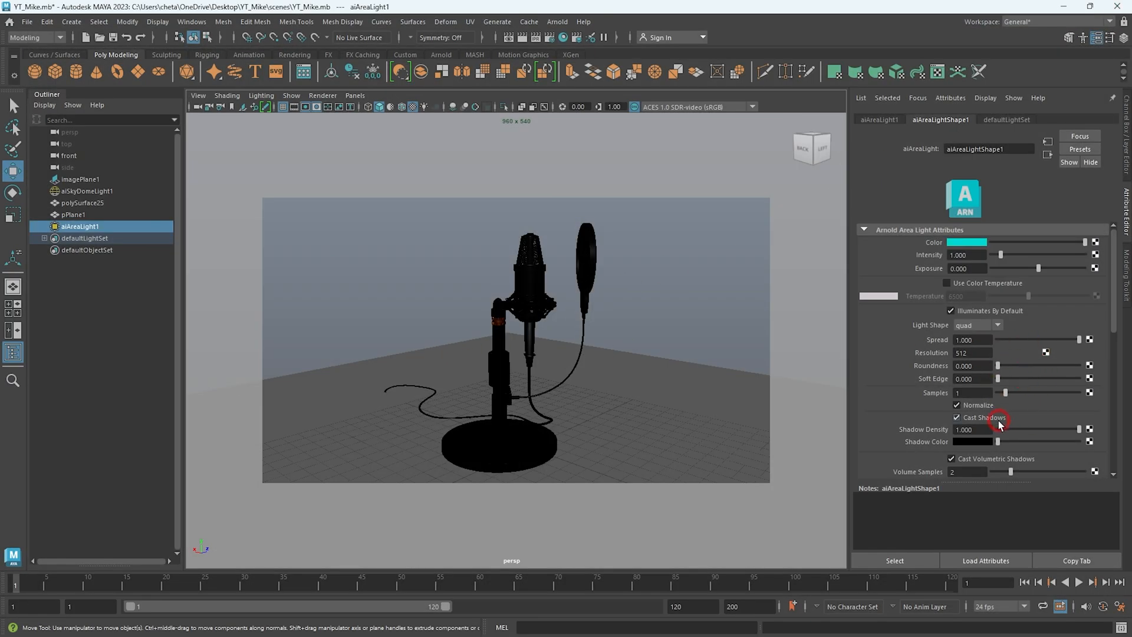
Set the area light's exposure to 1 and open Arnold RenderView
{"action": "scroll", "coordinate": [991, 401], "scroll_direction": "down", "scroll_amount": 3}
{"action": "scroll", "coordinate": [997, 362], "scroll_direction": "up", "scroll_amount": 2}
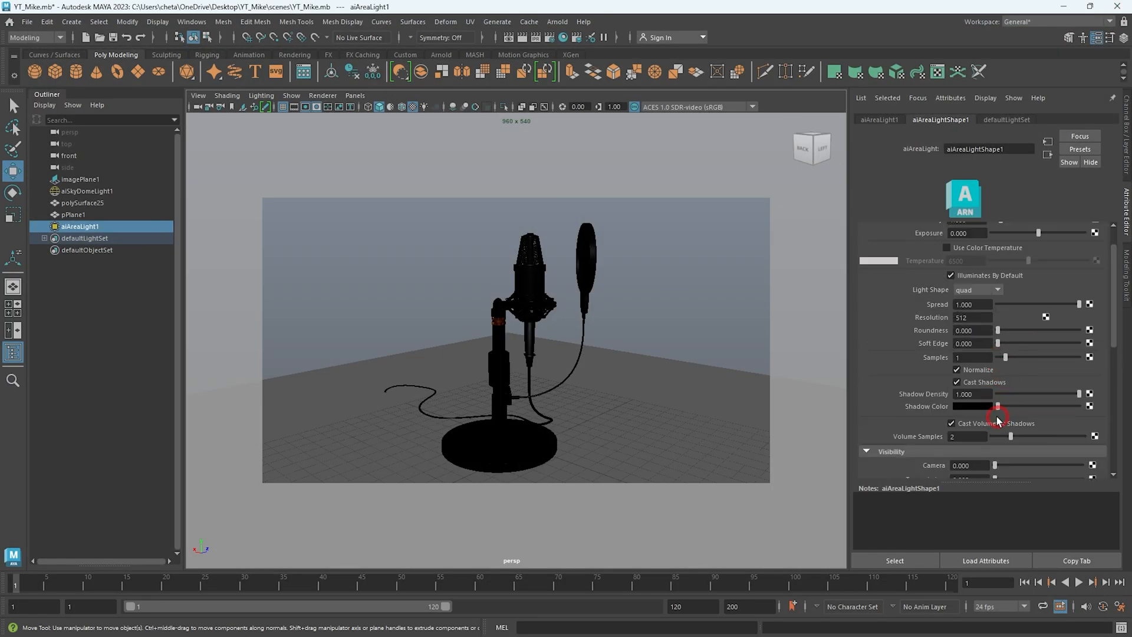
{"action": "scroll", "coordinate": [997, 306], "scroll_direction": "up", "scroll_amount": 1}
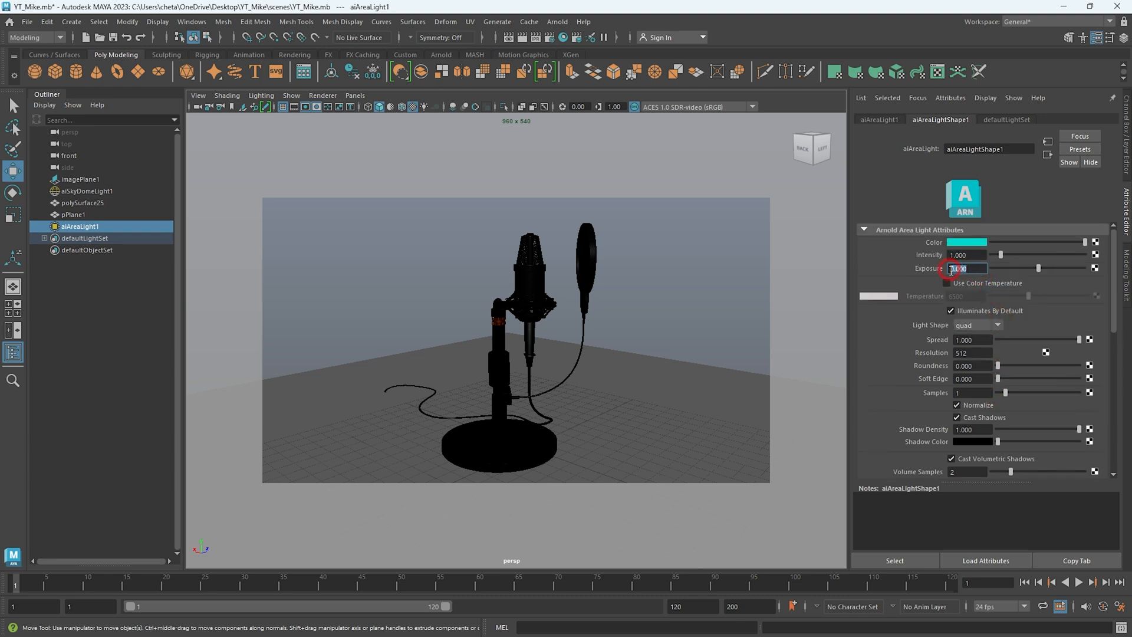
{"action": "type", "text": "1"}
{"action": "key", "text": "Return"}
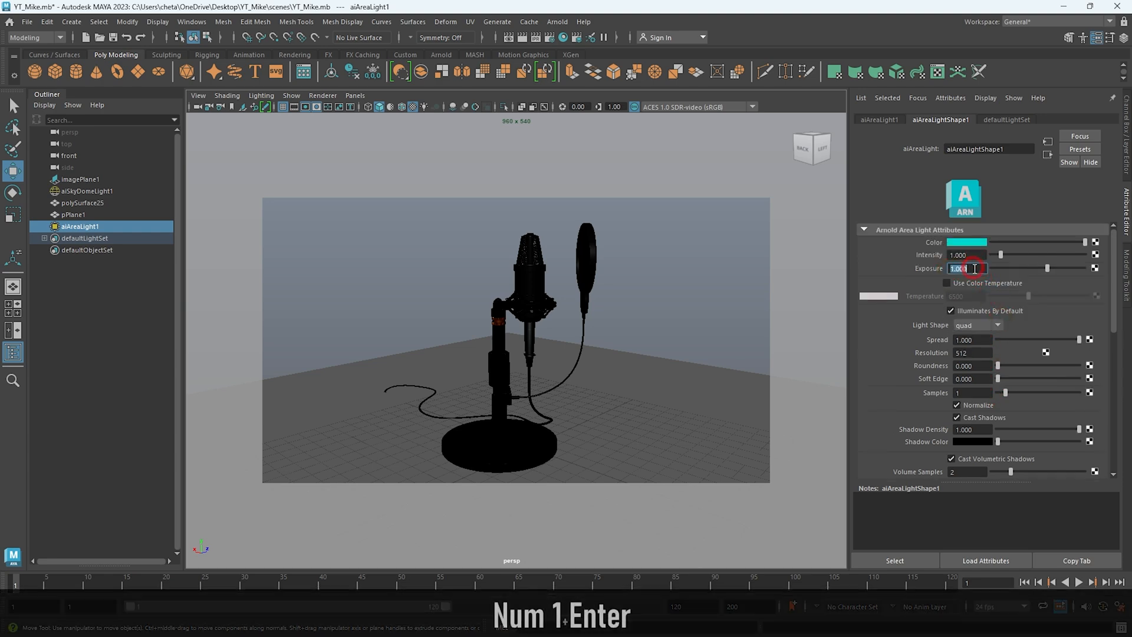
{"action": "left_click", "coordinate": [571, 22]}
{"action": "left_click", "coordinate": [560, 22]}
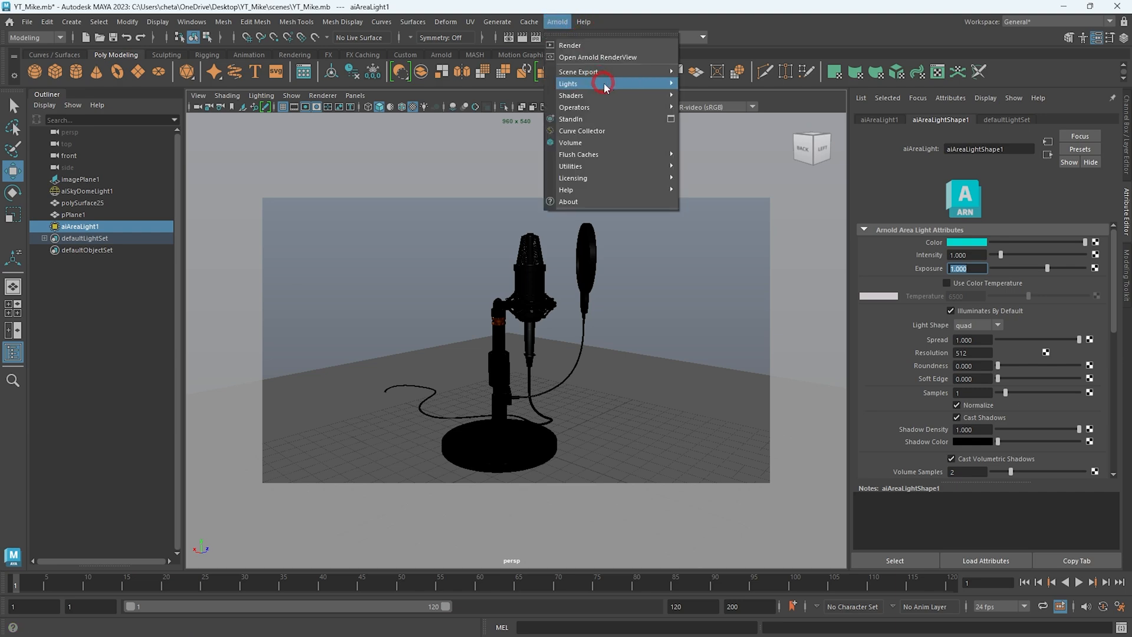
{"action": "left_click", "coordinate": [598, 57]}
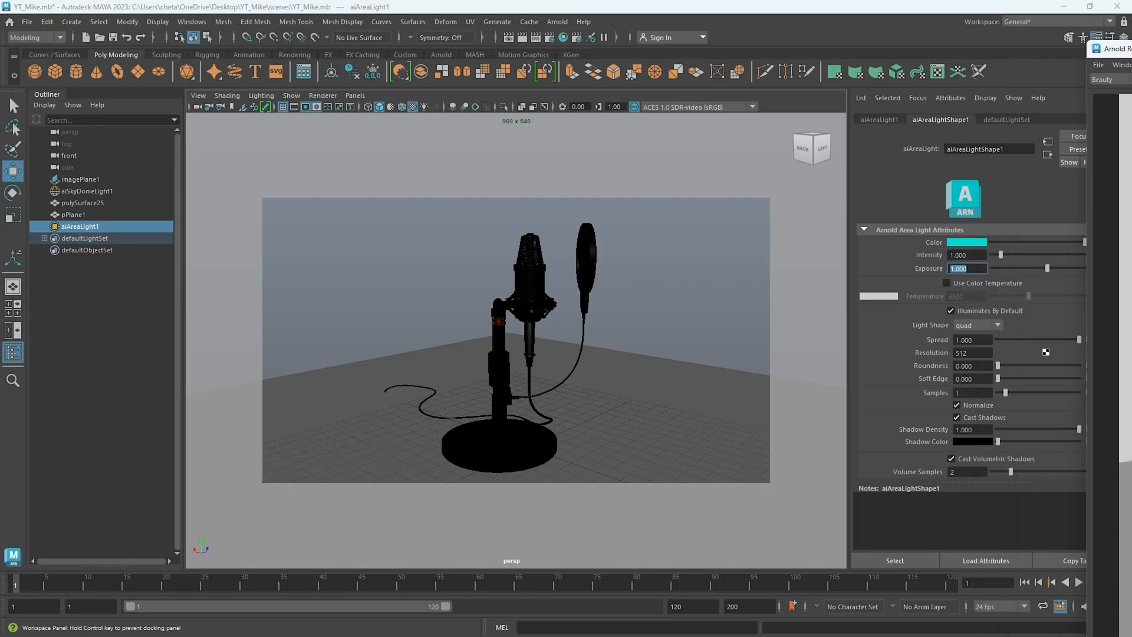
Set the area light's intensity to 5 and its exposure to 3
{"action": "left_click", "coordinate": [951, 255]}
{"action": "type", "text": "5"}
{"action": "key", "text": "Return"}
{"action": "left_click", "coordinate": [944, 269]}
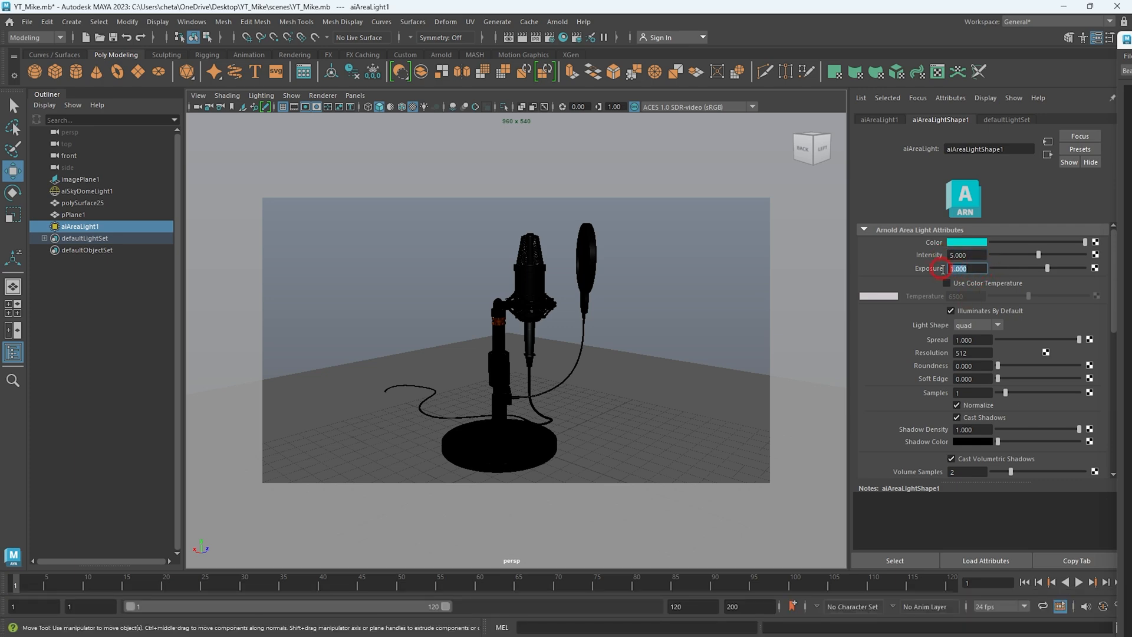
{"action": "type", "text": "3"}
{"action": "key", "text": "Return"}
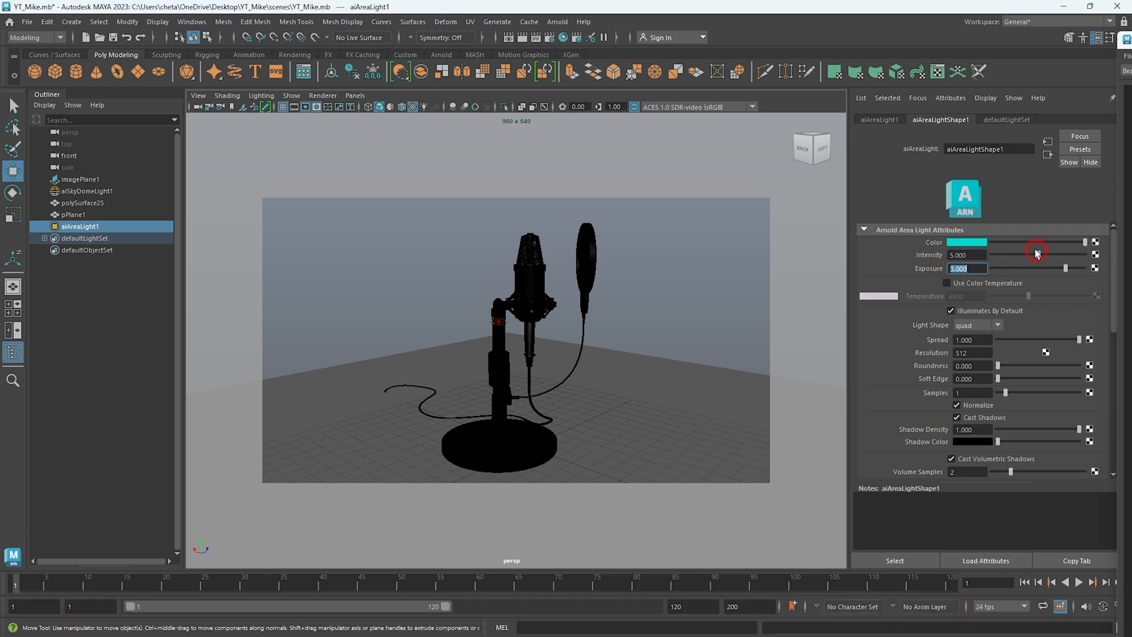
Turn off Normalize for the area light, leaving color temperature disabled
{"action": "left_click", "coordinate": [957, 406]}
{"action": "right_click_drag", "start_coordinate": [531, 330], "coordinate": [377, 334], "text": "alt"}
{"action": "left_click_drag", "start_coordinate": [484, 336], "coordinate": [654, 336], "text": "alt"}
{"action": "left_click", "coordinate": [946, 284]}
{"action": "left_click", "coordinate": [947, 283]}
{"action": "left_click", "coordinate": [957, 407]}
{"action": "scroll", "coordinate": [957, 409], "scroll_direction": "down", "scroll_amount": 1}
Try to move the area light sideways, undo the move and switch to the Rotate tool
{"action": "right_click_drag", "start_coordinate": [519, 413], "coordinate": [650, 518], "text": "alt"}
{"action": "left_click_drag", "start_coordinate": [649, 518], "coordinate": [519, 342], "text": "alt"}
{"action": "left_click_drag", "start_coordinate": [519, 366], "coordinate": [628, 350], "text": "alt"}
{"action": "left_click_drag", "start_coordinate": [508, 329], "coordinate": [342, 343]}
{"action": "key", "text": "ctrl+z"}
{"action": "left_click_drag", "start_coordinate": [566, 374], "coordinate": [576, 309], "text": "alt"}
{"action": "key", "text": "e"}
{"action": "left_click_drag", "start_coordinate": [650, 407], "coordinate": [576, 384], "text": "alt"}
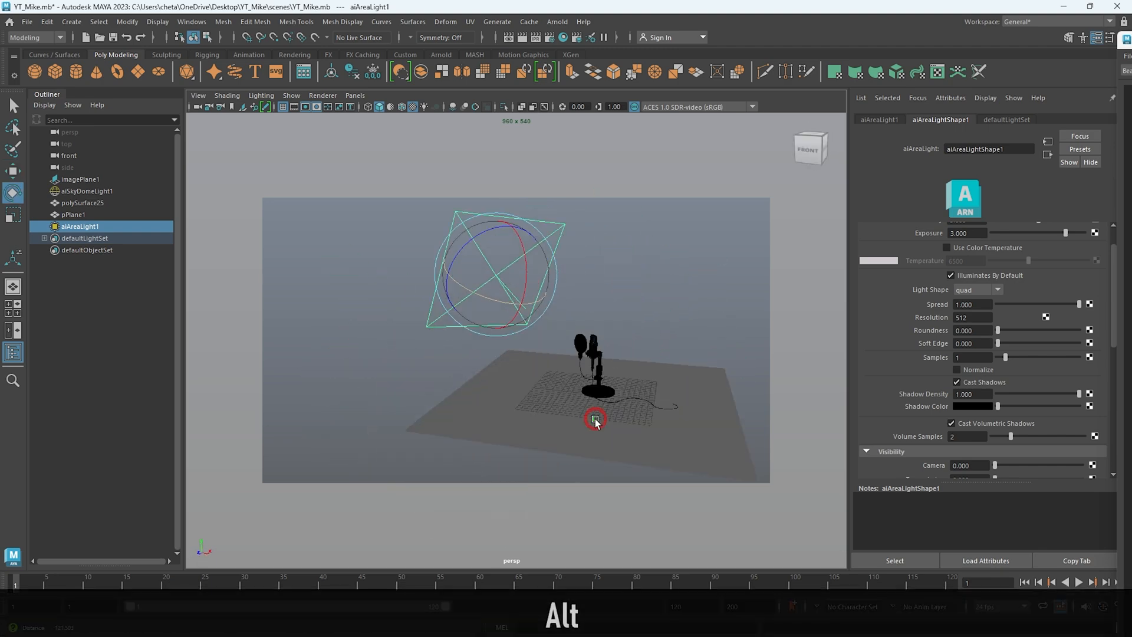
Set the area light's exposure to 1 and intensity to 3, with Normalize off
{"action": "scroll", "coordinate": [959, 407], "scroll_direction": "up", "scroll_amount": 1}
{"action": "left_click", "coordinate": [957, 405]}
{"action": "left_click_drag", "start_coordinate": [969, 271], "coordinate": [948, 269]}
{"action": "type", "text": "1"}
{"action": "left_click_drag", "start_coordinate": [970, 255], "coordinate": [950, 255]}
{"action": "type", "text": "3"}
Reframe the microphone from the front and inspect the updated lighting in a maximized Arnold RenderView, closing it when done
{"action": "left_click_drag", "start_coordinate": [590, 357], "coordinate": [607, 358], "text": "alt"}
{"action": "right_click_drag", "start_coordinate": [607, 358], "coordinate": [1036, 389], "text": "alt"}
{"action": "middle_click_drag", "start_coordinate": [635, 388], "coordinate": [643, 430], "text": "alt"}
{"action": "right_click_drag", "start_coordinate": [643, 430], "coordinate": [616, 430], "text": "alt"}
{"action": "left_click_drag", "start_coordinate": [616, 430], "coordinate": [616, 409], "text": "alt"}
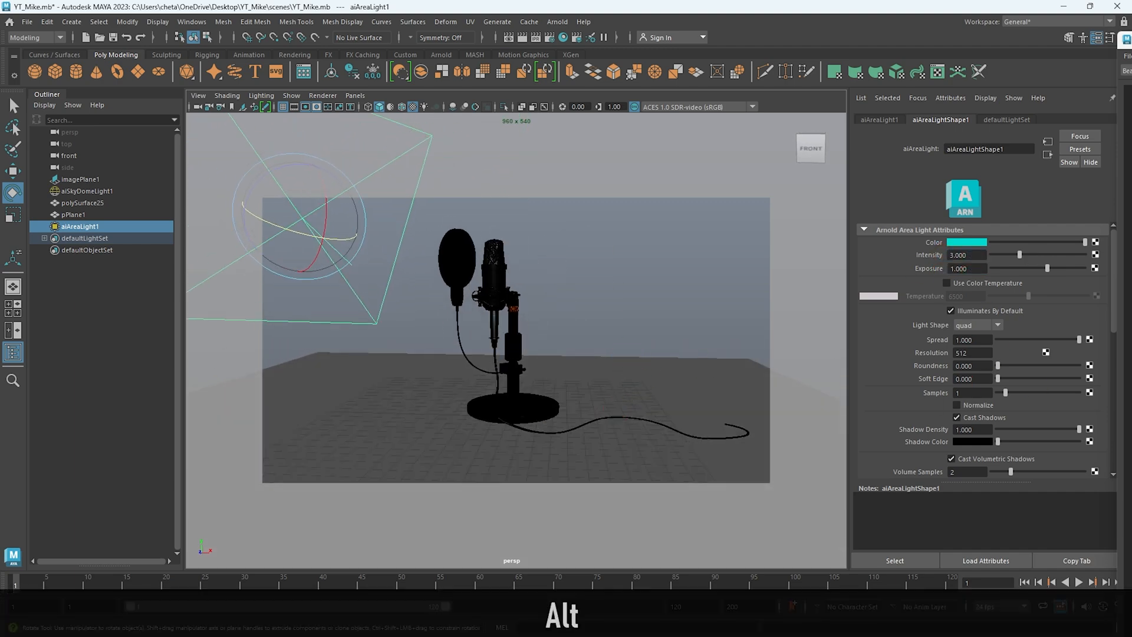
{"action": "left_click_drag", "start_coordinate": [1131, 40], "coordinate": [670, 10]}
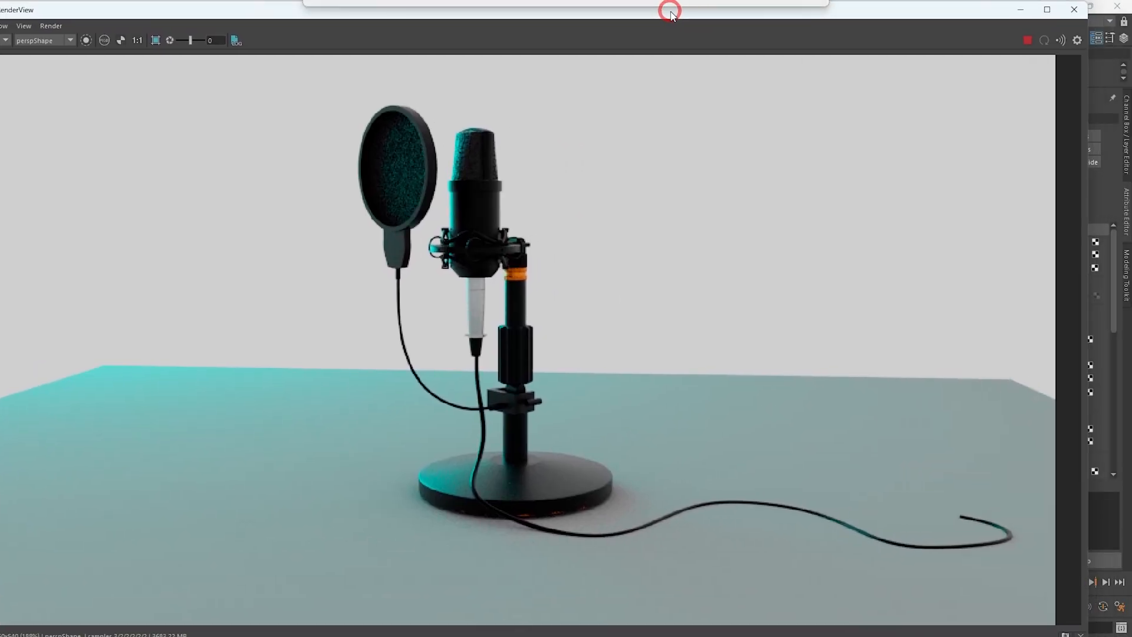
{"action": "left_click", "coordinate": [1041, 16]}
{"action": "left_click", "coordinate": [554, 244]}
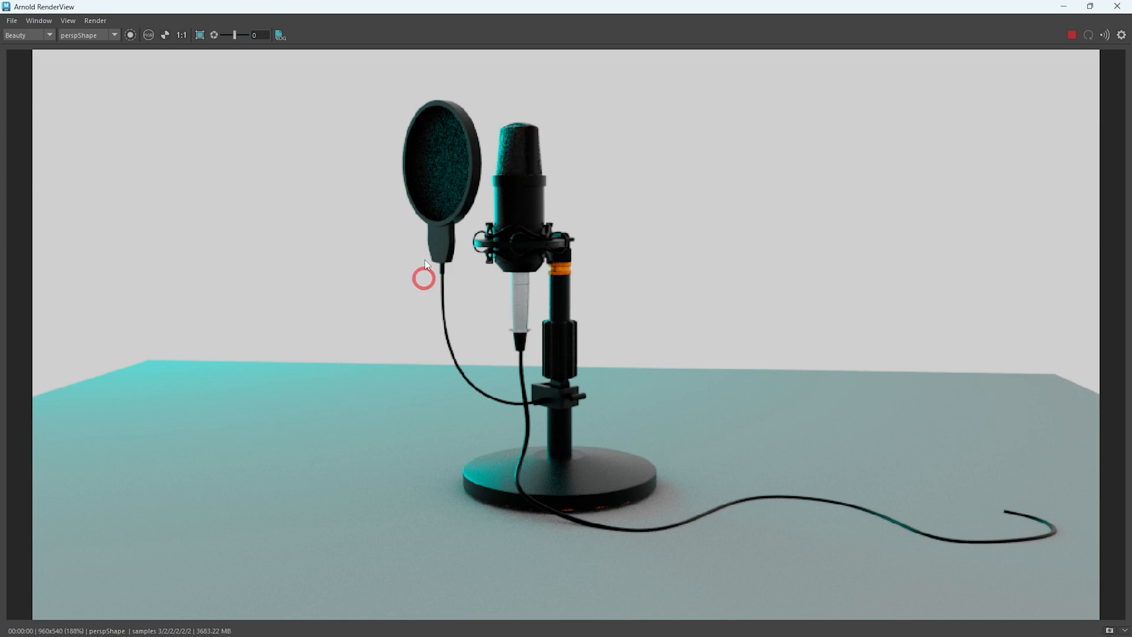
{"action": "left_click", "coordinate": [1119, 7]}
{"action": "left_click", "coordinate": [525, 598]}
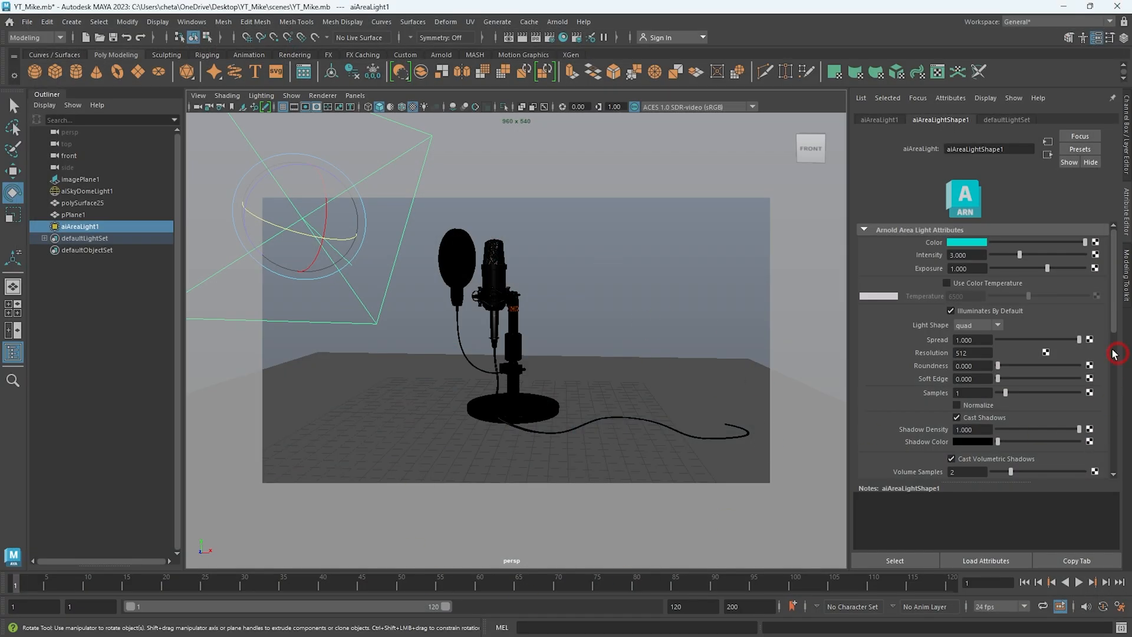
Duplicate the cyan area light, place the copy on the opposite side of the microphone and rotate it to face the microphone
{"action": "scroll", "coordinate": [999, 425], "scroll_direction": "down", "scroll_amount": 4}
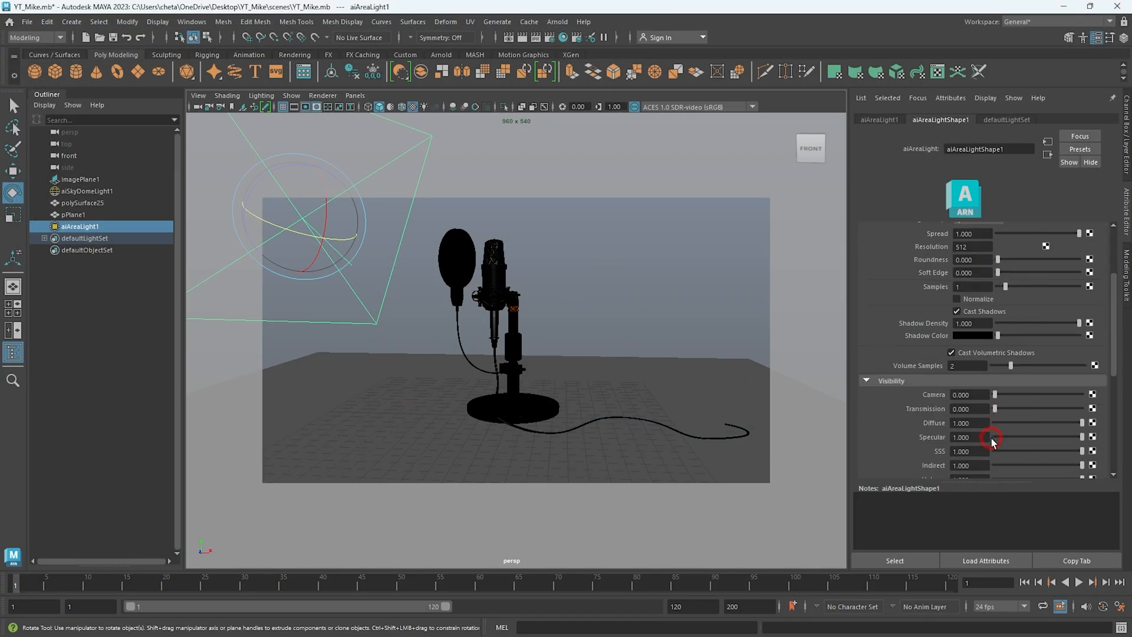
{"action": "left_click", "coordinate": [557, 22]}
{"action": "left_click", "coordinate": [579, 56]}
{"action": "right_click_drag", "start_coordinate": [555, 289], "coordinate": [522, 291], "text": "alt"}
{"action": "mouse_move", "coordinate": [522, 290]}
{"action": "left_mouse_down", "text": "alt"}
{"action": "mouse_move", "coordinate": [379, 278]}
{"action": "mouse_move", "coordinate": [711, 429]}
{"action": "mouse_move", "coordinate": [652, 435]}
{"action": "mouse_move", "coordinate": [826, 488]}
{"action": "mouse_move", "coordinate": [631, 434]}
{"action": "mouse_move", "coordinate": [733, 479]}
{"action": "mouse_move", "coordinate": [712, 409]}
{"action": "mouse_move", "coordinate": [678, 380]}
{"action": "left_mouse_up", "text": "alt"}
{"action": "key", "text": "w"}
{"action": "key", "text": "shift+e"}
Set the second area light's color to red and clear the selection
{"action": "left_click", "coordinate": [977, 289]}
{"action": "scroll", "coordinate": [1002, 283], "scroll_direction": "up", "scroll_amount": 3}
{"action": "left_click", "coordinate": [973, 242]}
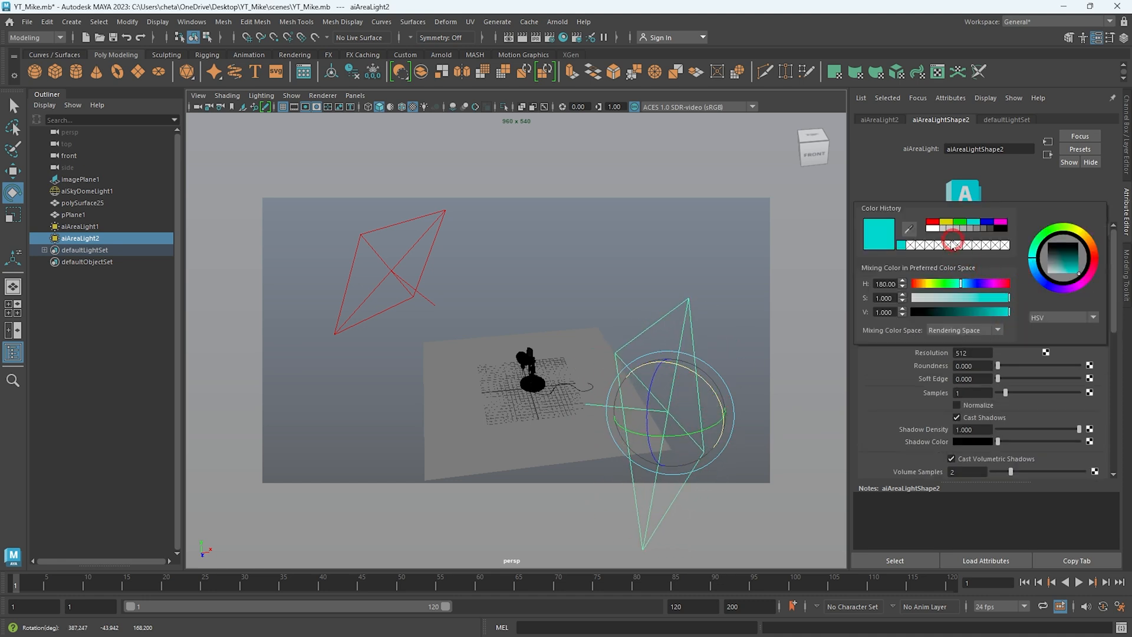
{"action": "left_click", "coordinate": [932, 223]}
{"action": "key", "text": "alt+d"}
Frame the microphone and render it in Arnold RenderView to check the combined cyan and red lighting
{"action": "scroll", "coordinate": [567, 373], "scroll_direction": "up", "scroll_amount": 5}
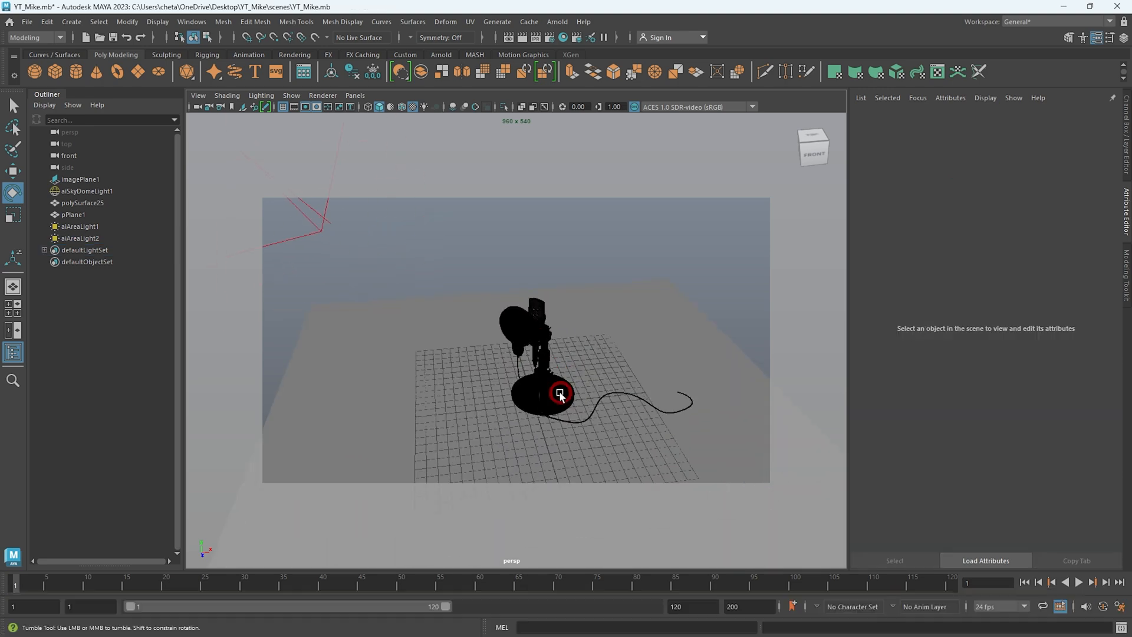
{"action": "left_click_drag", "start_coordinate": [567, 374], "coordinate": [560, 312], "text": "alt"}
{"action": "left_click", "coordinate": [557, 22]}
{"action": "left_click", "coordinate": [572, 55]}
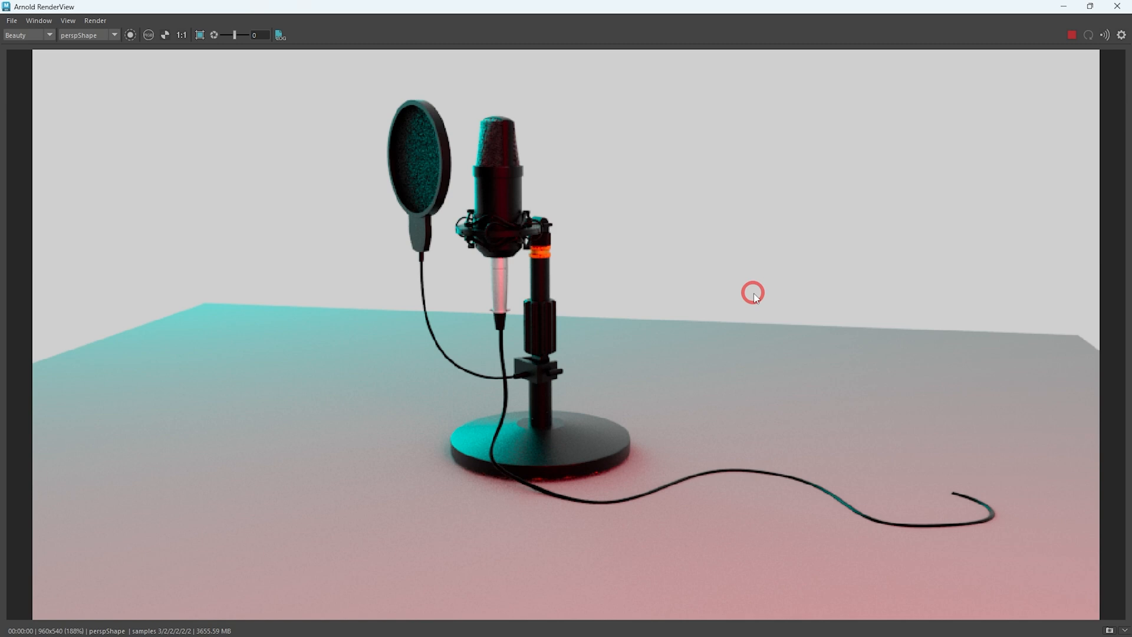
{"action": "left_click", "coordinate": [1116, 6]}
Lower the viewing angle on the microphone, render the new framing in Arnold RenderView and close the render window
{"action": "left_click_drag", "start_coordinate": [512, 341], "coordinate": [546, 367], "text": "alt"}
{"action": "left_click", "coordinate": [560, 22]}
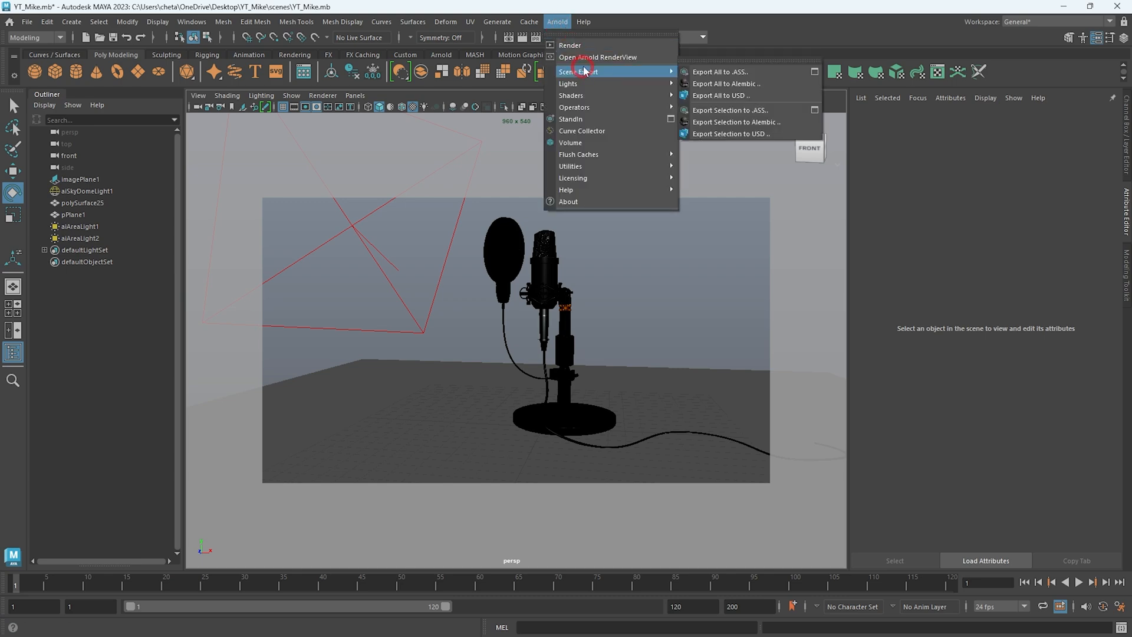
{"action": "left_click", "coordinate": [572, 55]}
{"action": "left_click", "coordinate": [1090, 35]}
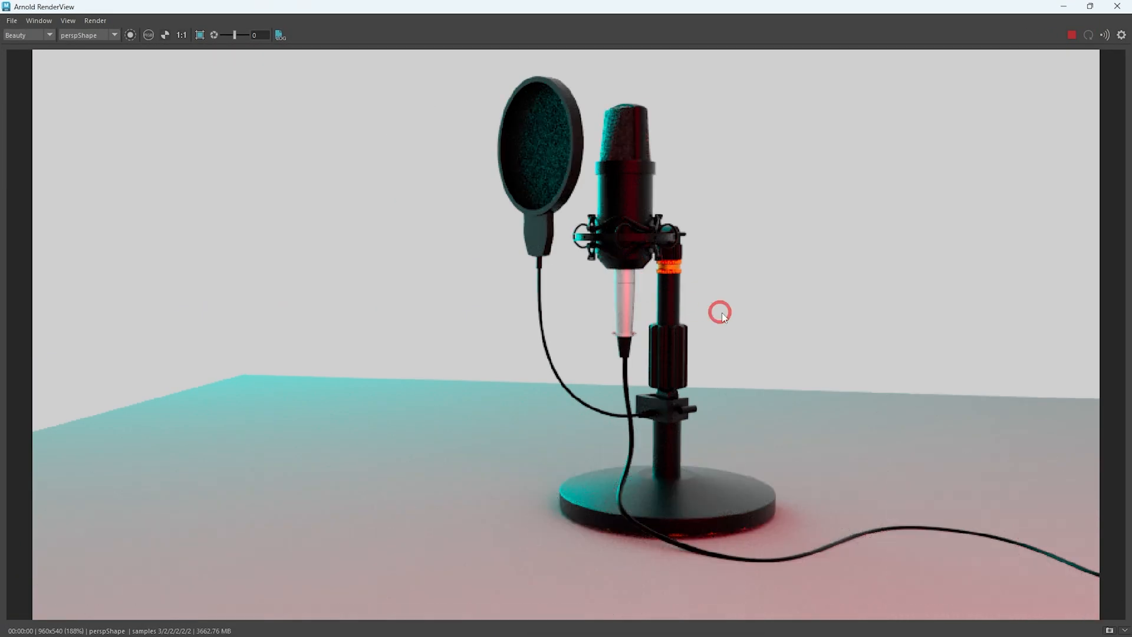
{"action": "left_click", "coordinate": [1119, 6]}
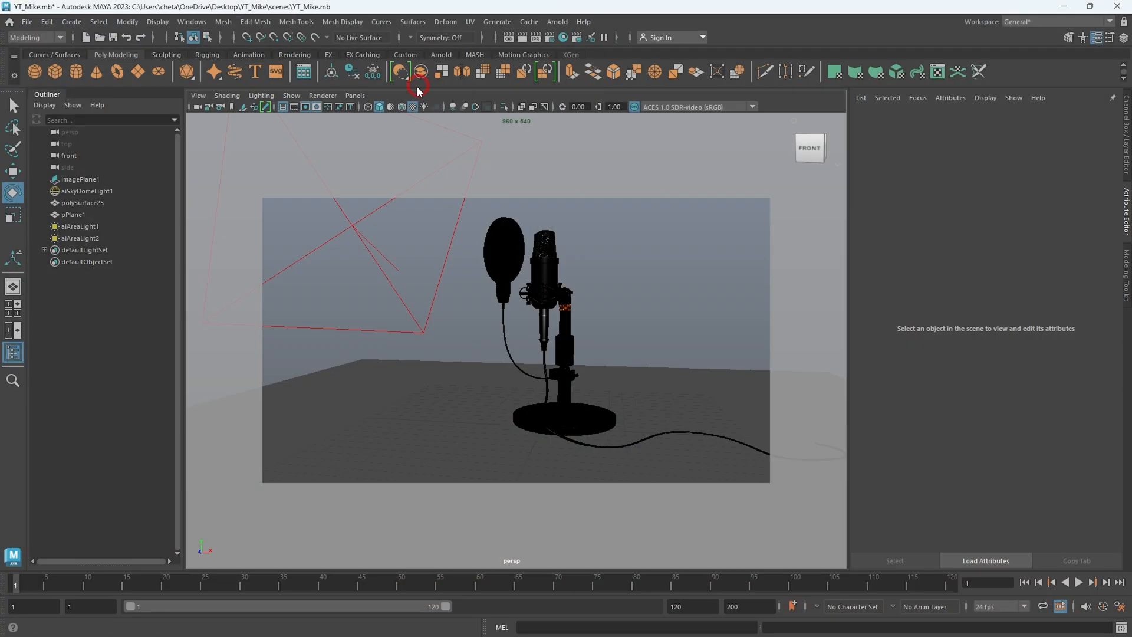
Set the Arnold render sampling to Camera (AA) 5, Diffuse 3, Specular 3 and Transmission 3
{"action": "left_click", "coordinate": [551, 38]}
{"action": "left_click", "coordinate": [273, 172]}
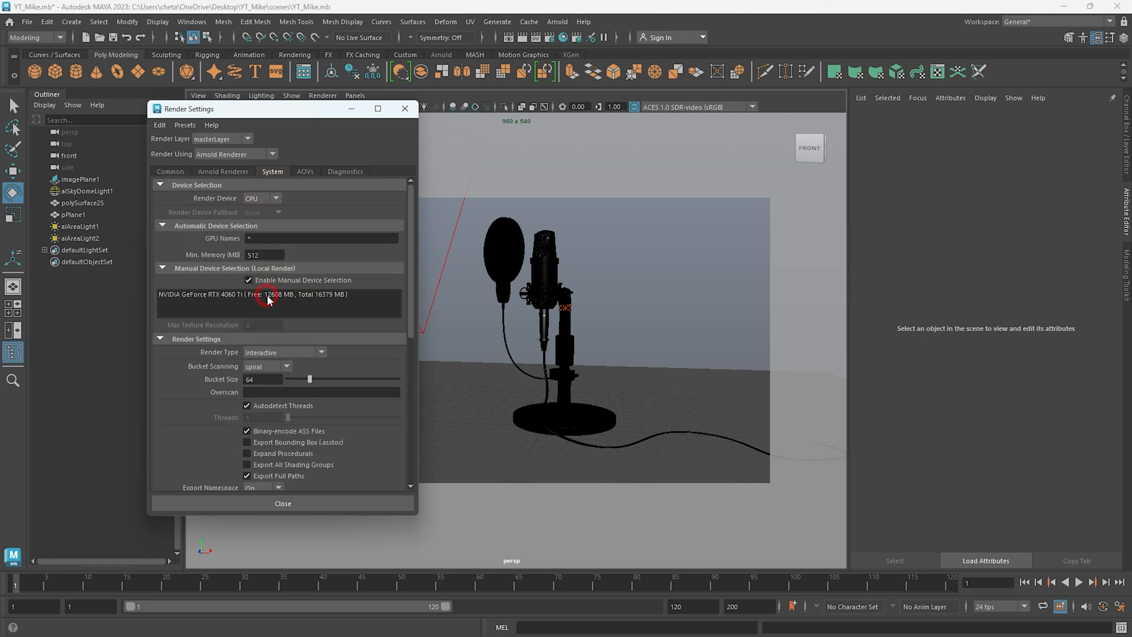
{"action": "left_click", "coordinate": [265, 295]}
{"action": "left_click", "coordinate": [224, 175]}
{"action": "left_click", "coordinate": [259, 232]}
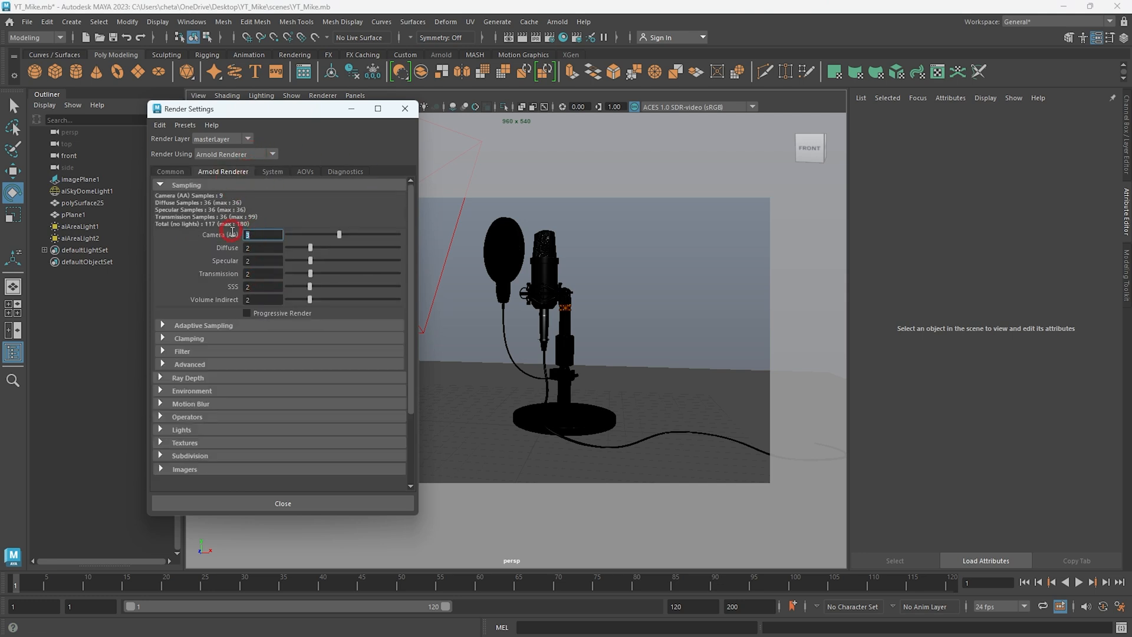
{"action": "type", "text": "5"}
{"action": "key", "text": "Tab"}
{"action": "type", "text": "3"}
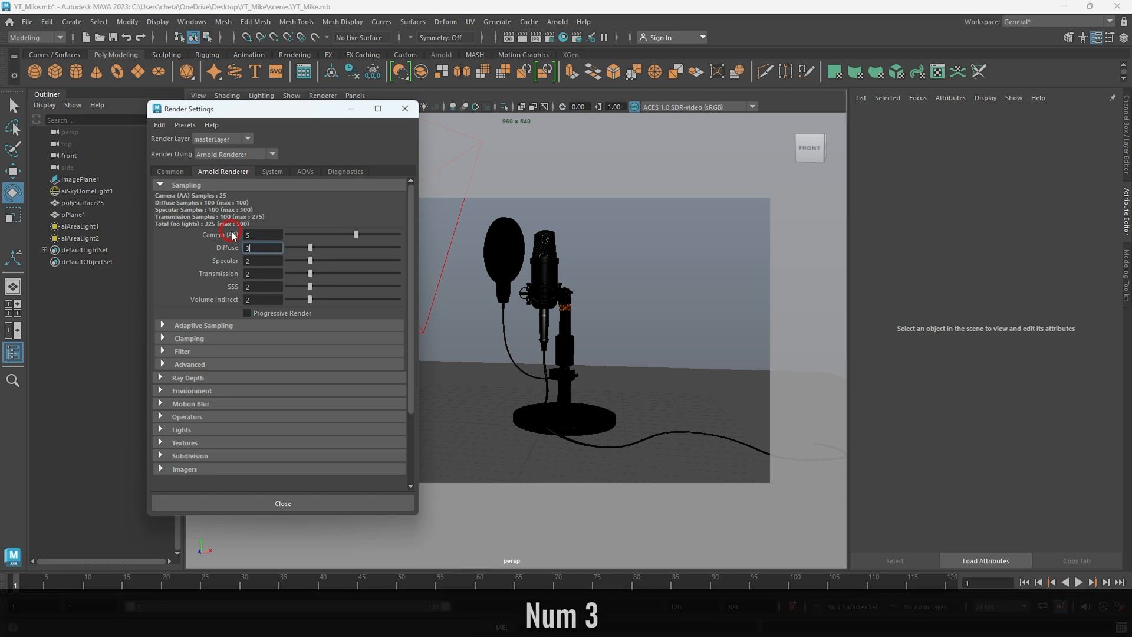
{"action": "key", "text": "Tab"}
{"action": "type", "text": "3"}
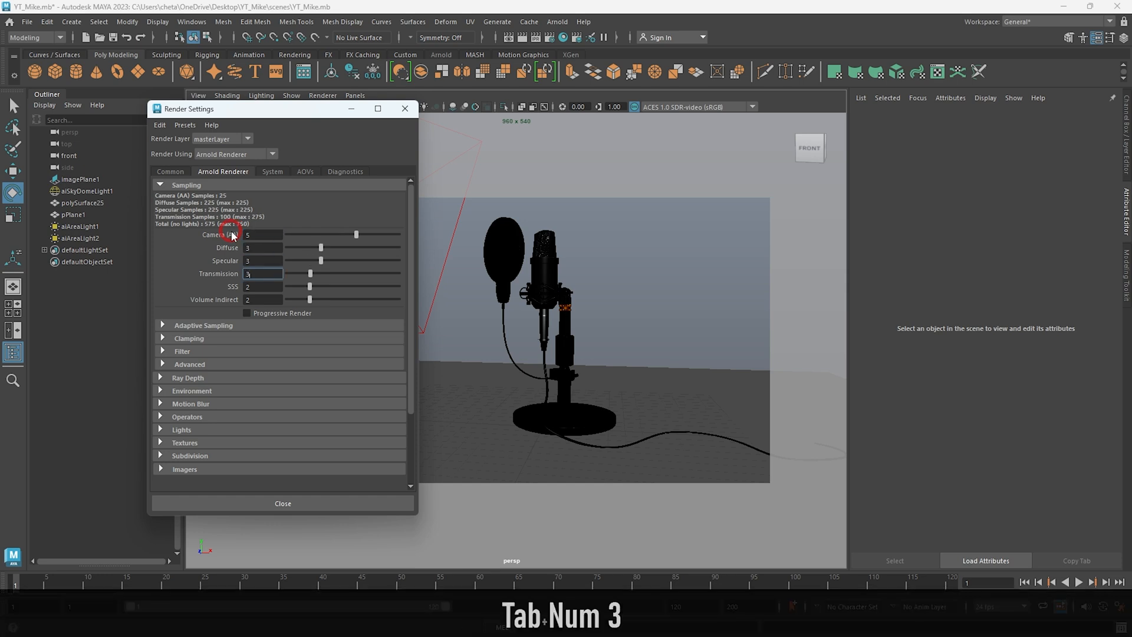
Set the render image size to the HD_1080 preset and close the render settings
{"action": "left_click", "coordinate": [175, 174]}
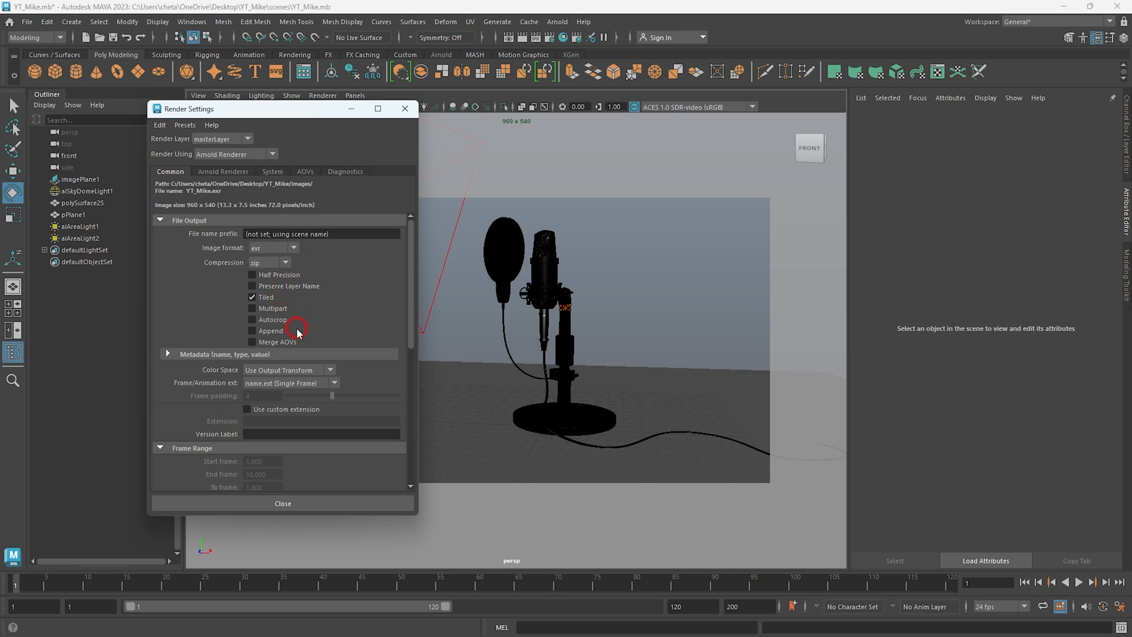
{"action": "scroll", "coordinate": [285, 402], "scroll_direction": "down", "scroll_amount": 10}
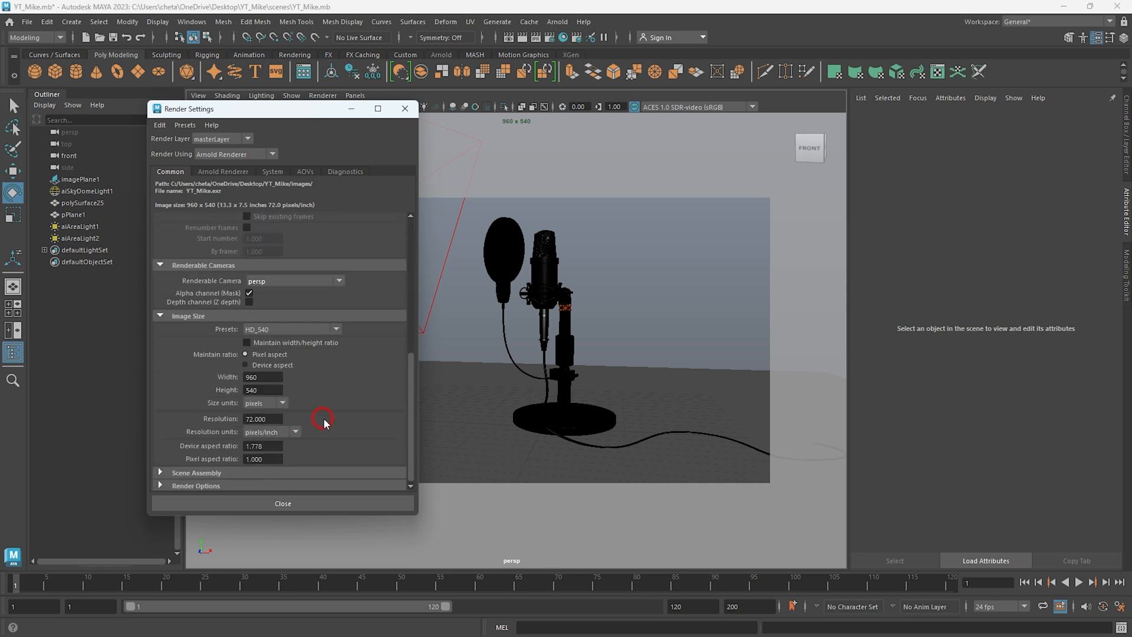
{"action": "left_click", "coordinate": [337, 329]}
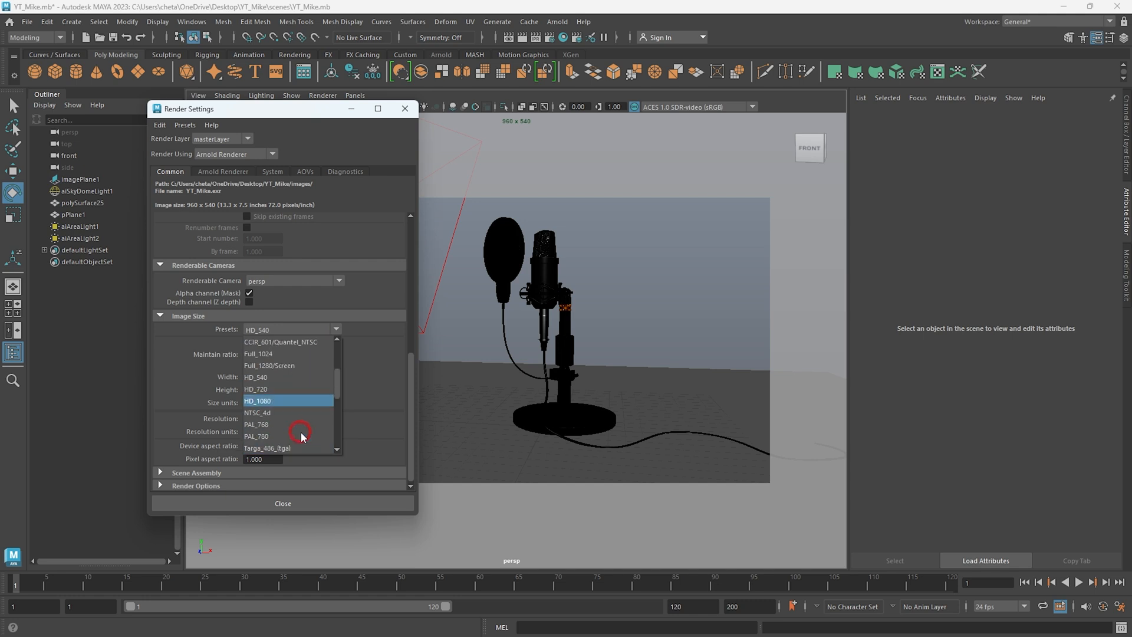
{"action": "left_click", "coordinate": [275, 406]}
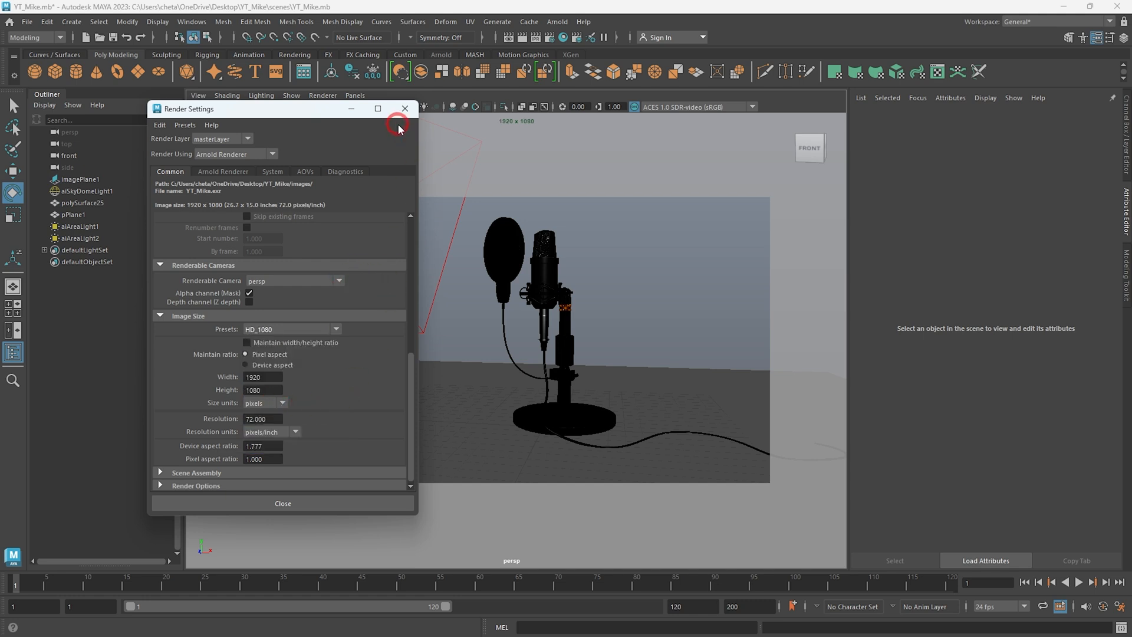
{"action": "left_click", "coordinate": [406, 108]}
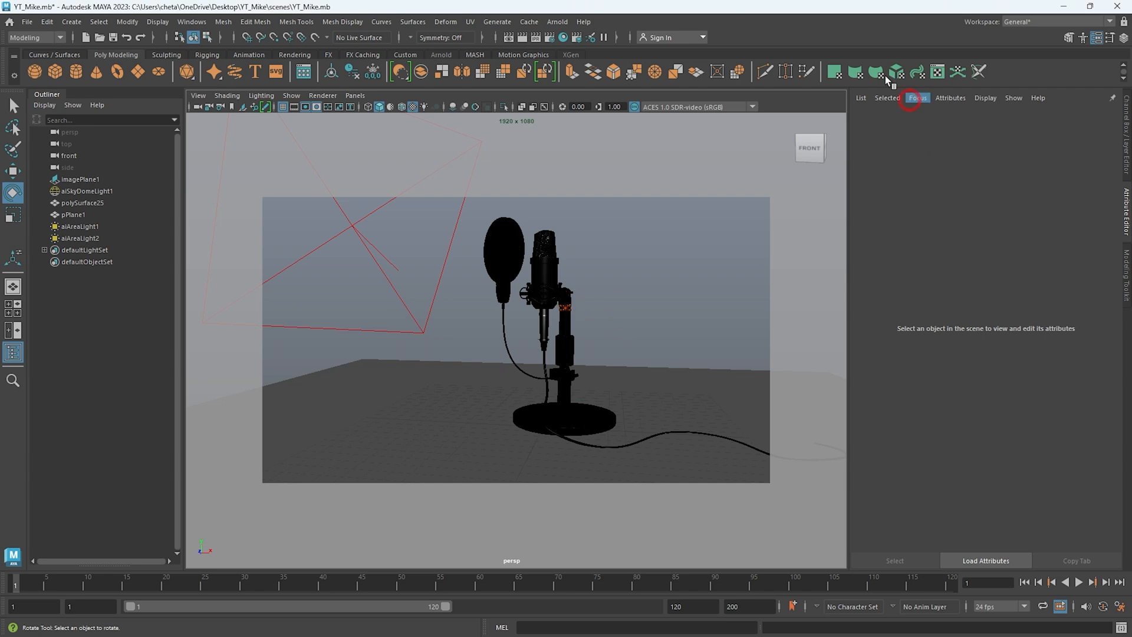
Render the microphone in Arnold RenderView and fit the whole image in the window to check the lighting
{"action": "left_click", "coordinate": [558, 23]}
{"action": "left_click", "coordinate": [607, 53]}
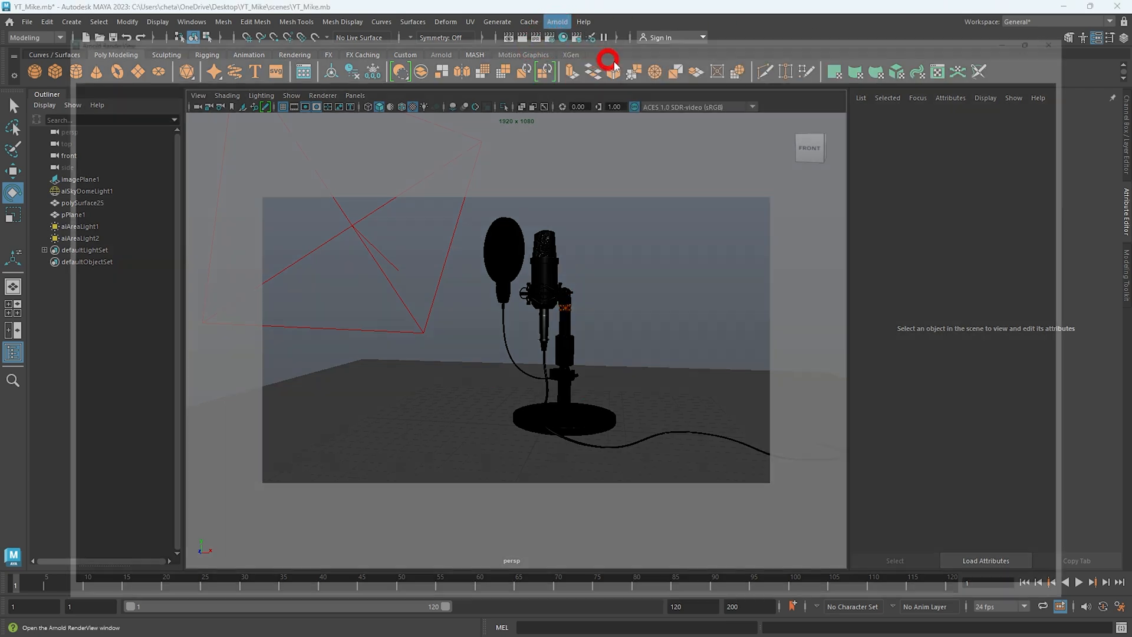
{"action": "left_click", "coordinate": [1072, 36]}
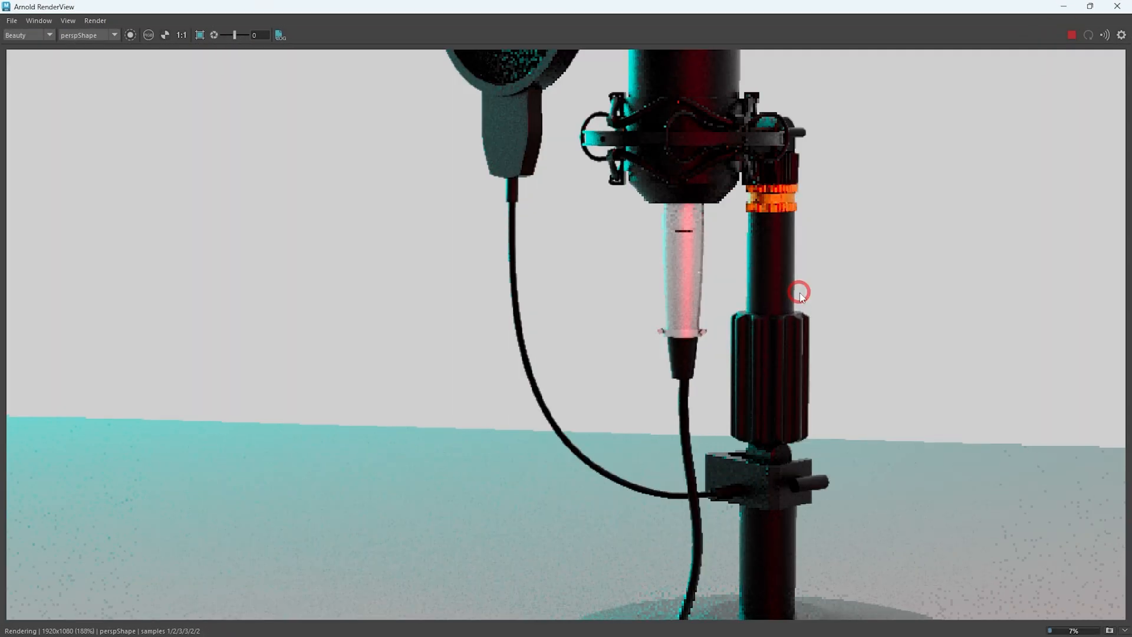
{"action": "key", "text": "alt+f"}
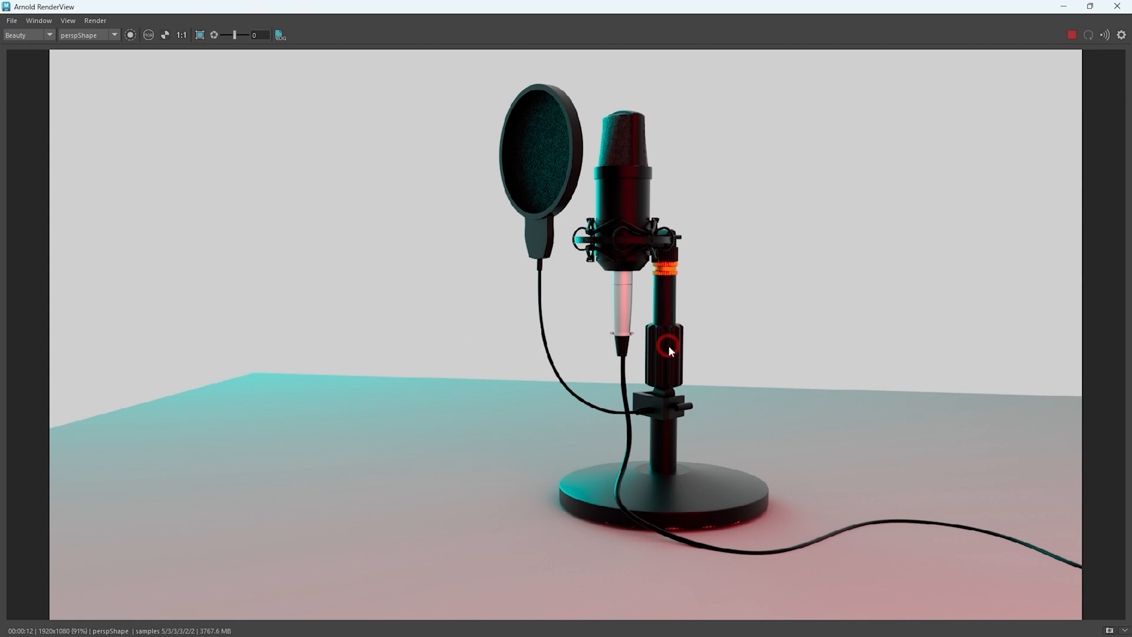
{"action": "right_click_drag", "start_coordinate": [667, 335], "coordinate": [633, 341], "text": "alt"}
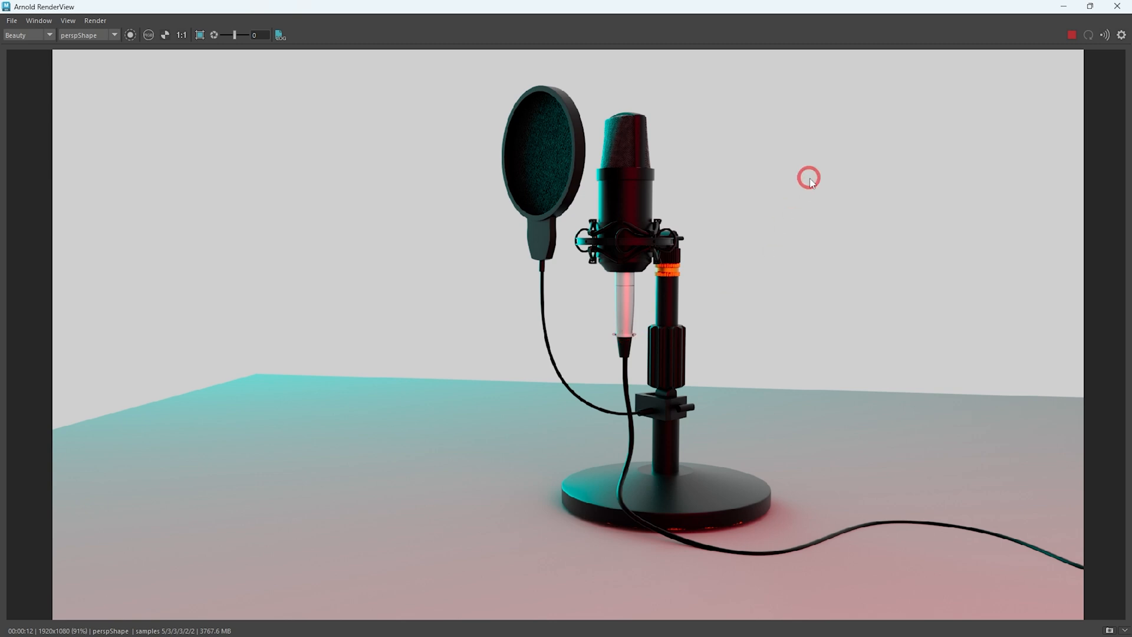
Minimize the render and Maya windows and switch to Google Chrome
{"action": "left_click", "coordinate": [1063, 6]}
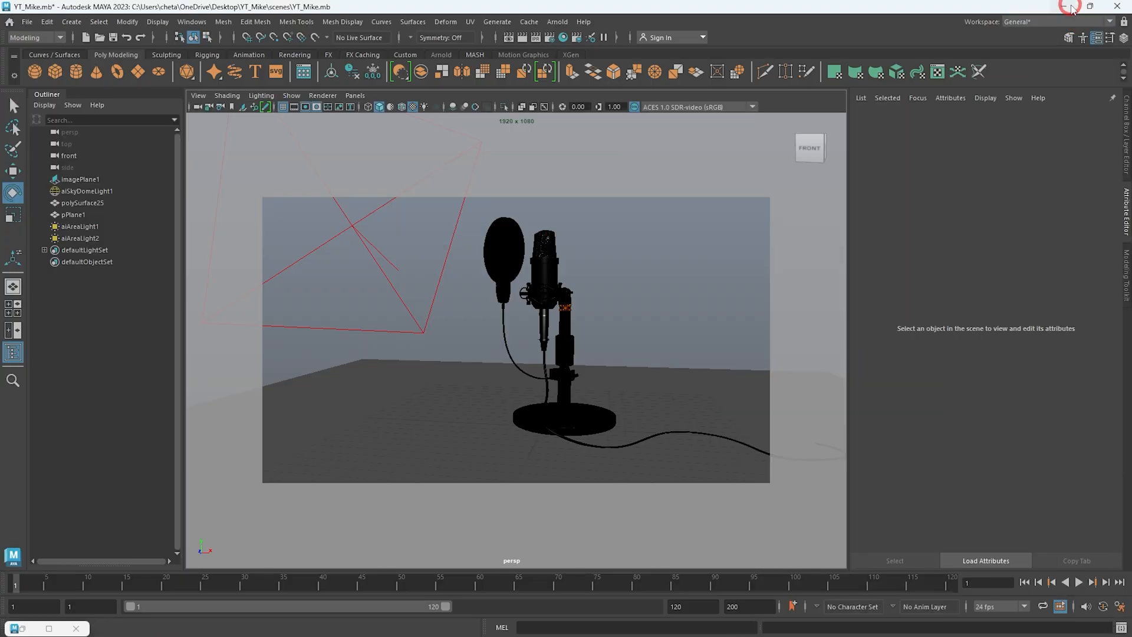
{"action": "left_click", "coordinate": [1064, 5]}
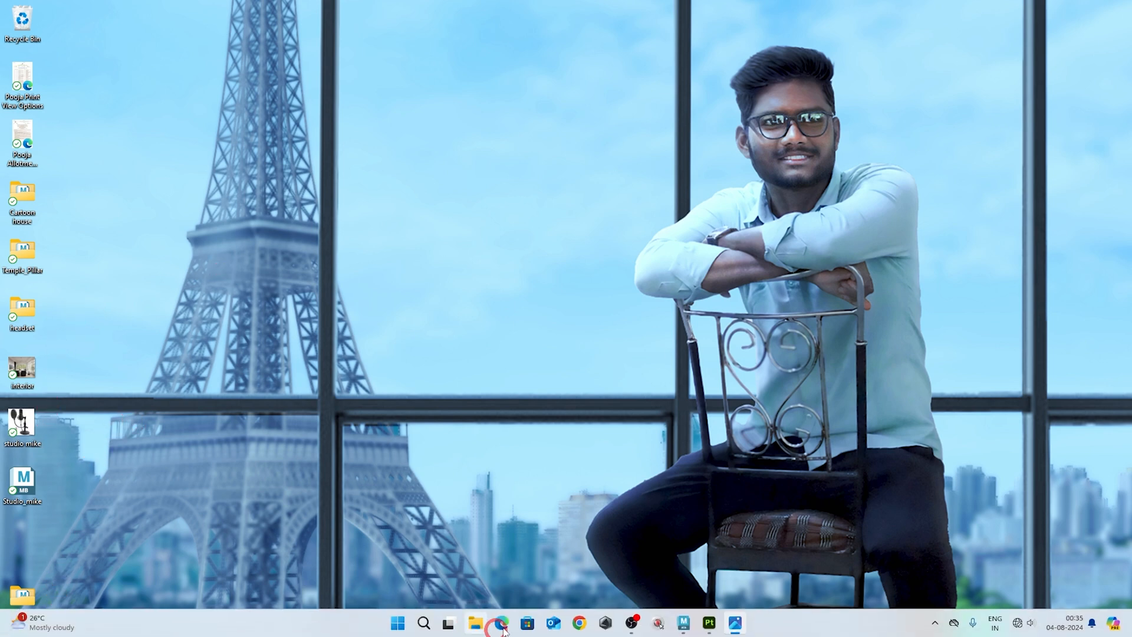
{"action": "left_click", "coordinate": [1024, 628]}
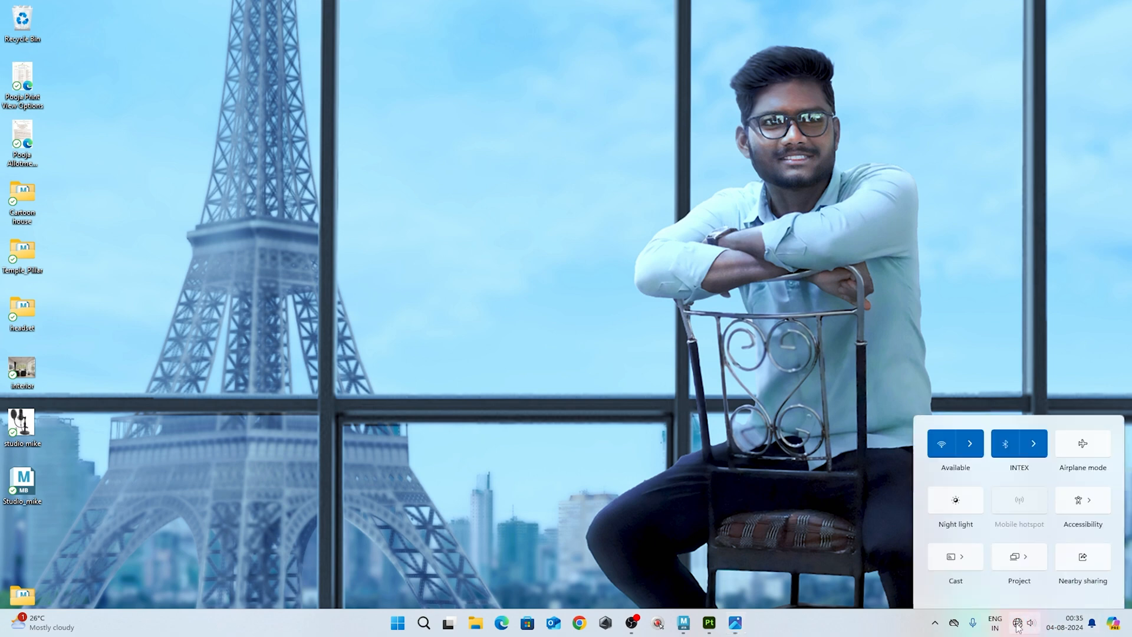
{"action": "key", "text": "Escape"}
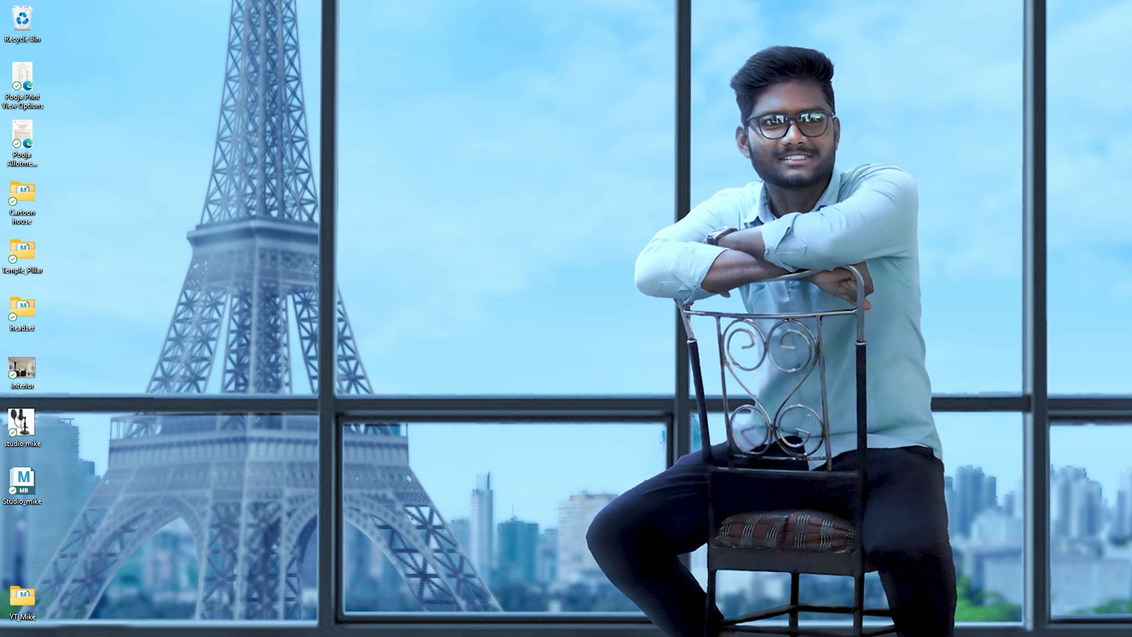
{"action": "key", "text": "super"}
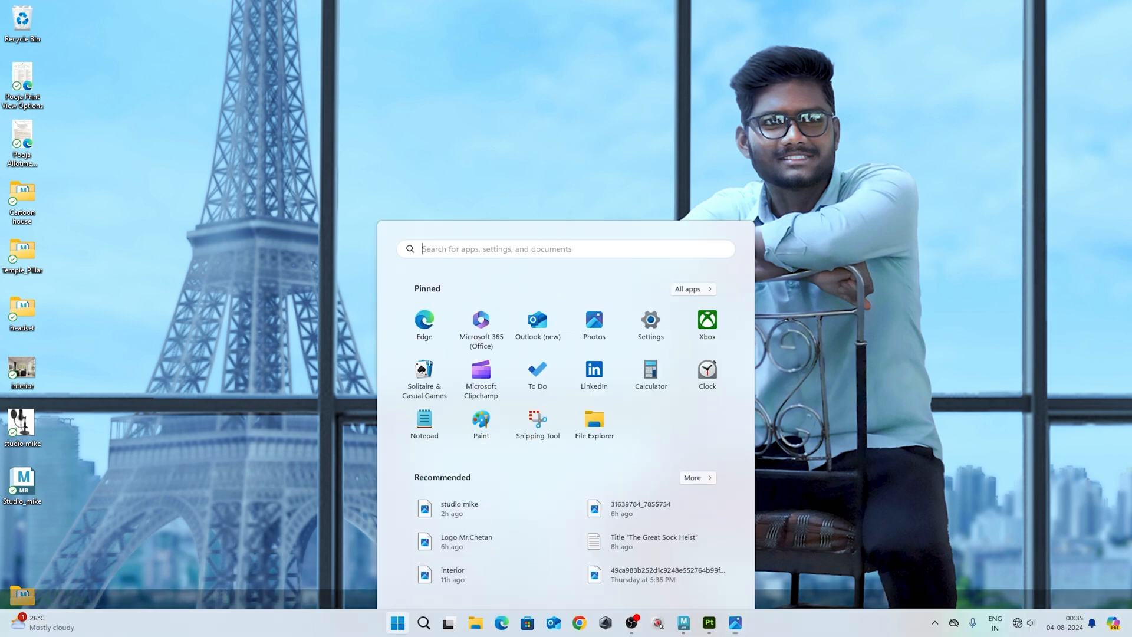
{"action": "type", "text": "chrome"}
{"action": "key", "text": "Return"}
{"action": "left_click", "coordinate": [409, 369]}
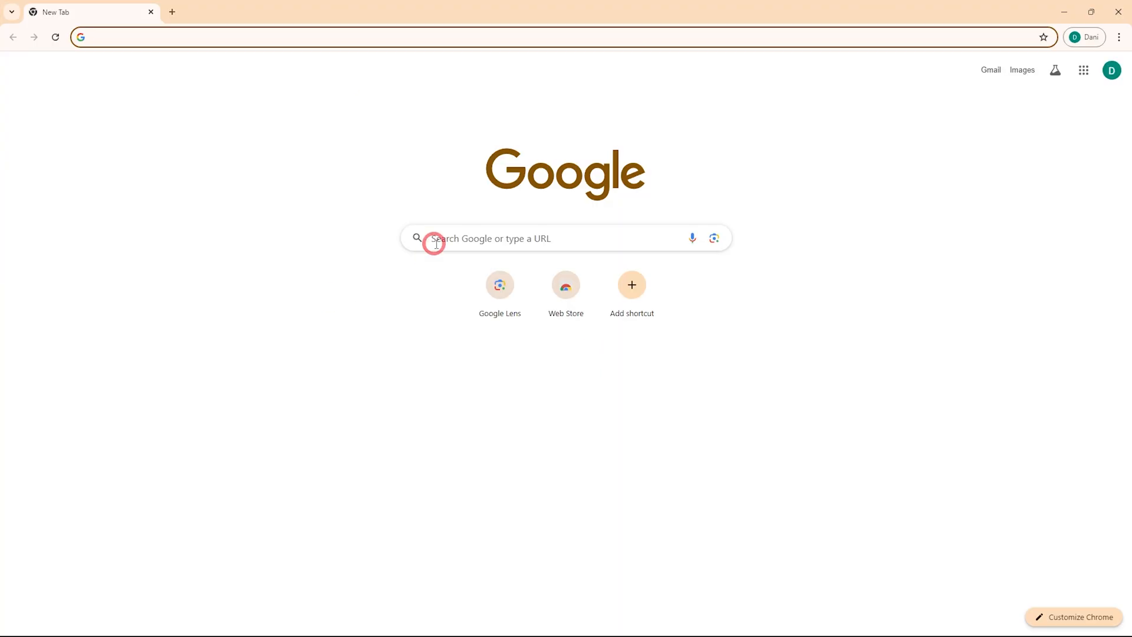
Open YouTube and show the uploaded videos of the first channel among the subscriptions
{"action": "left_click", "coordinate": [435, 243]}
{"action": "left_click", "coordinate": [463, 264]}
{"action": "left_click", "coordinate": [142, 180]}
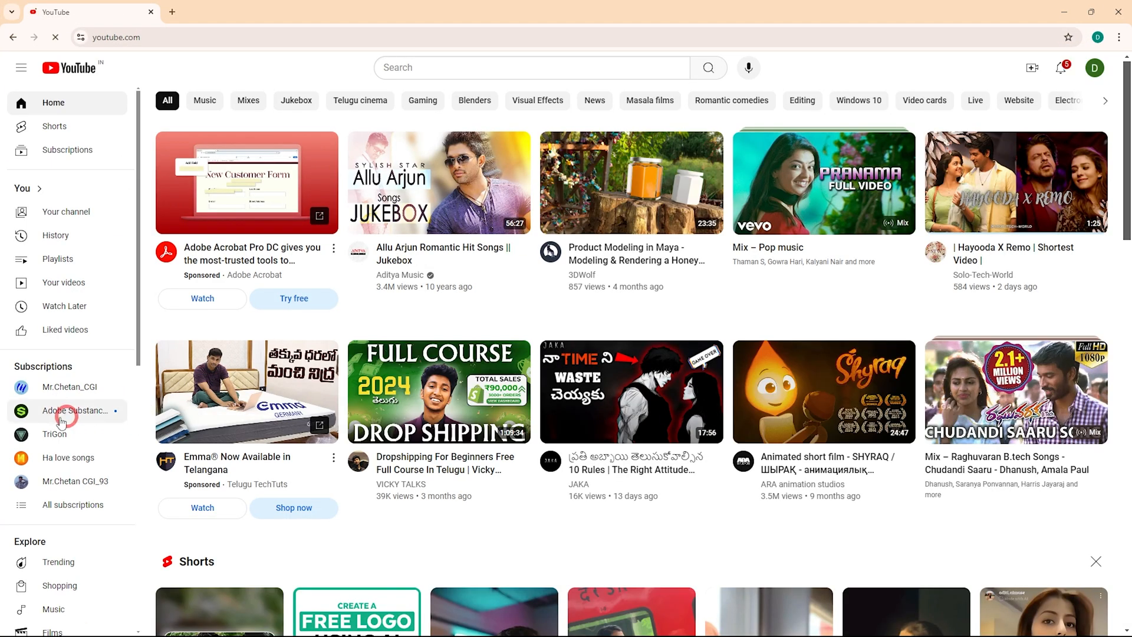
{"action": "left_click", "coordinate": [66, 386]}
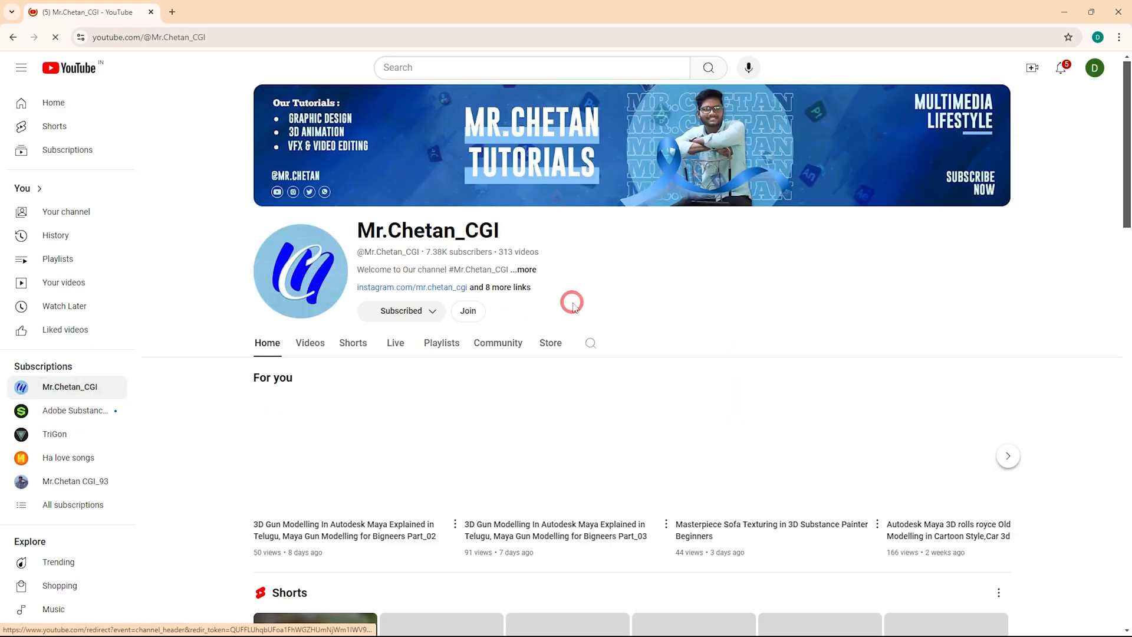
{"action": "scroll", "coordinate": [572, 330], "scroll_direction": "down", "scroll_amount": 2}
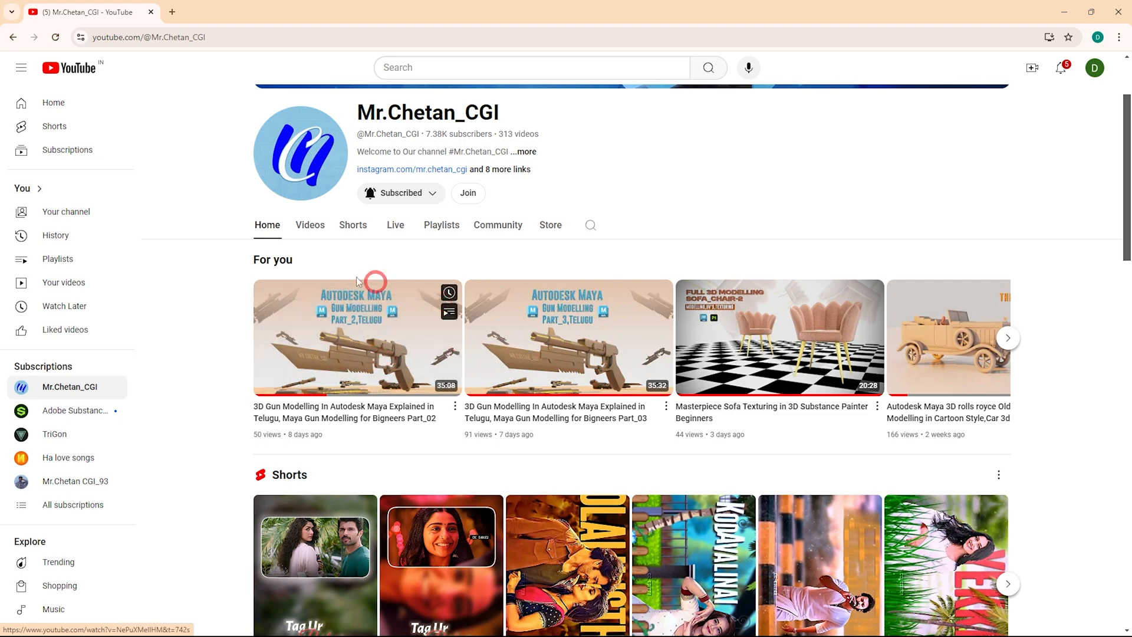
{"action": "left_click", "coordinate": [307, 225]}
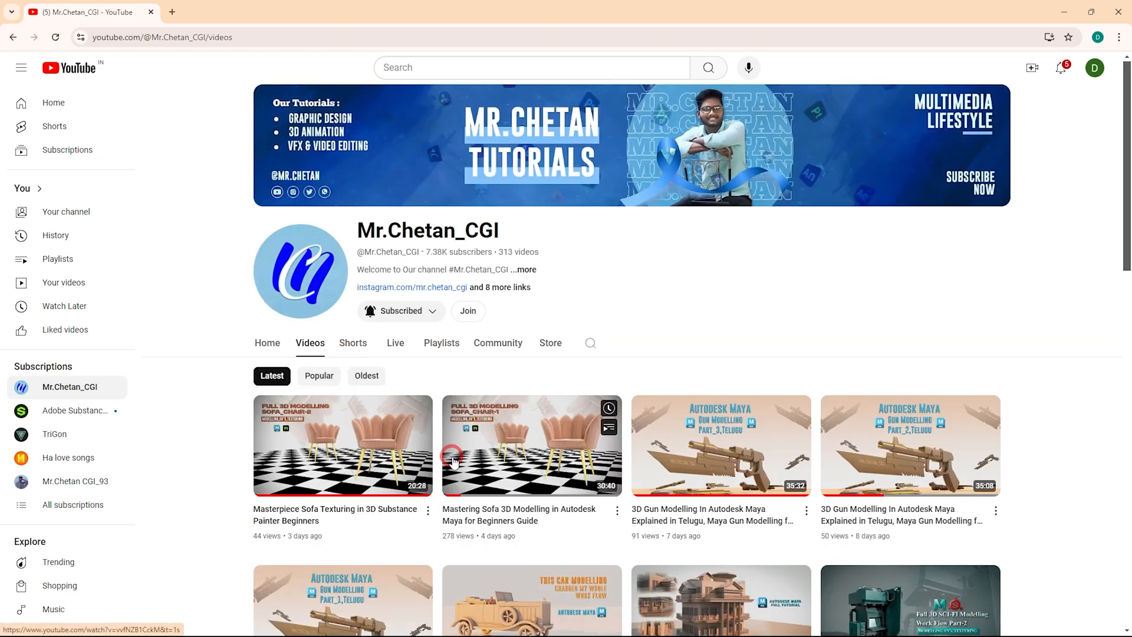
Look through the channel's latest Maya modelling and Substance Painter texturing tutorials
{"action": "scroll", "coordinate": [378, 354], "scroll_direction": "down", "scroll_amount": 3}
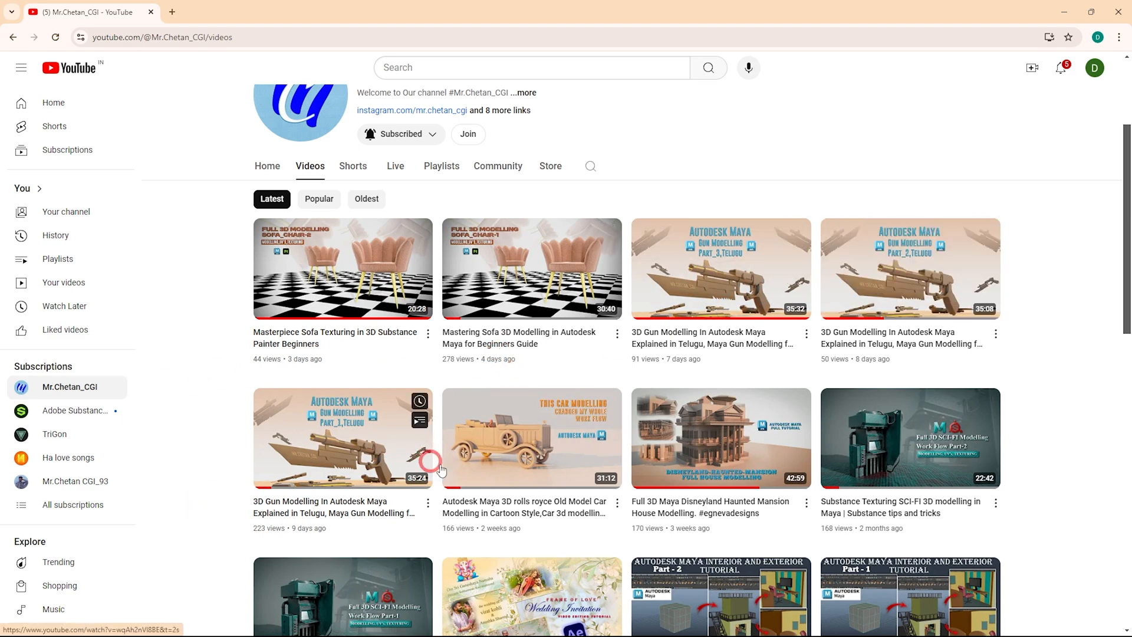
{"action": "scroll", "coordinate": [561, 314], "scroll_direction": "down", "scroll_amount": 3}
{"action": "scroll", "coordinate": [561, 314], "scroll_direction": "up", "scroll_amount": 1}
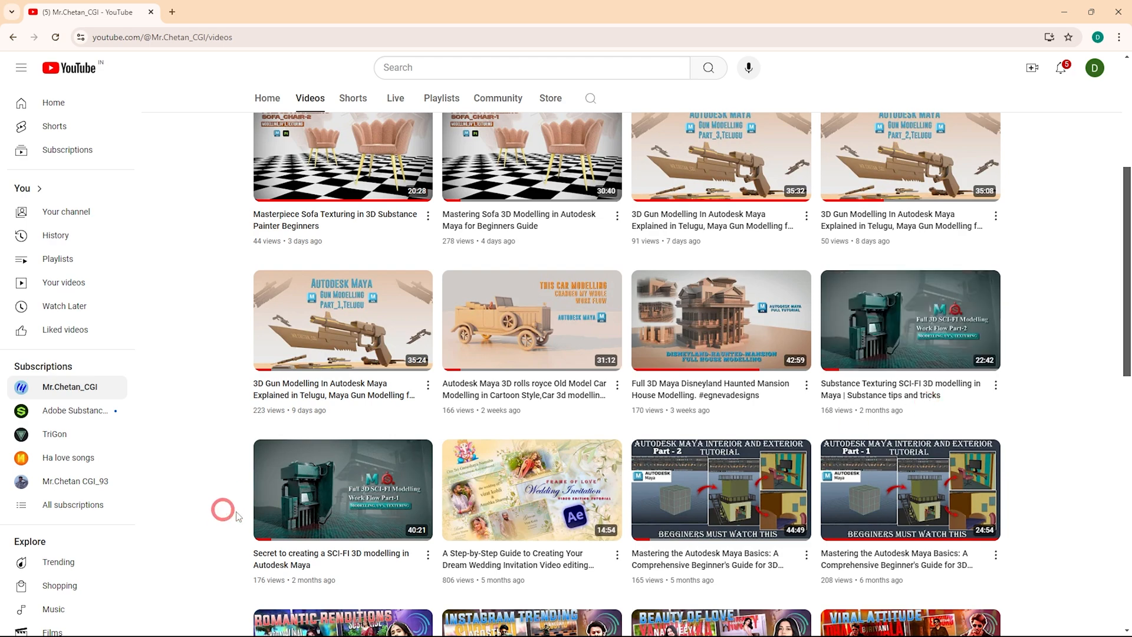
{"action": "scroll", "coordinate": [354, 561], "scroll_direction": "up", "scroll_amount": 2}
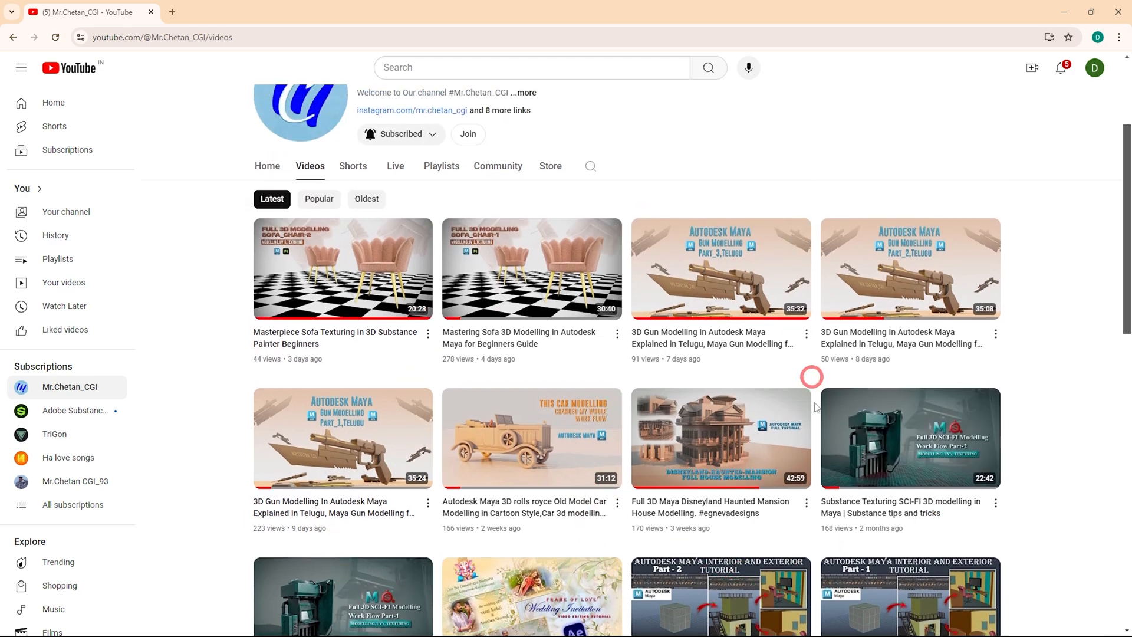
{"action": "scroll", "coordinate": [354, 407], "scroll_direction": "up", "scroll_amount": 3}
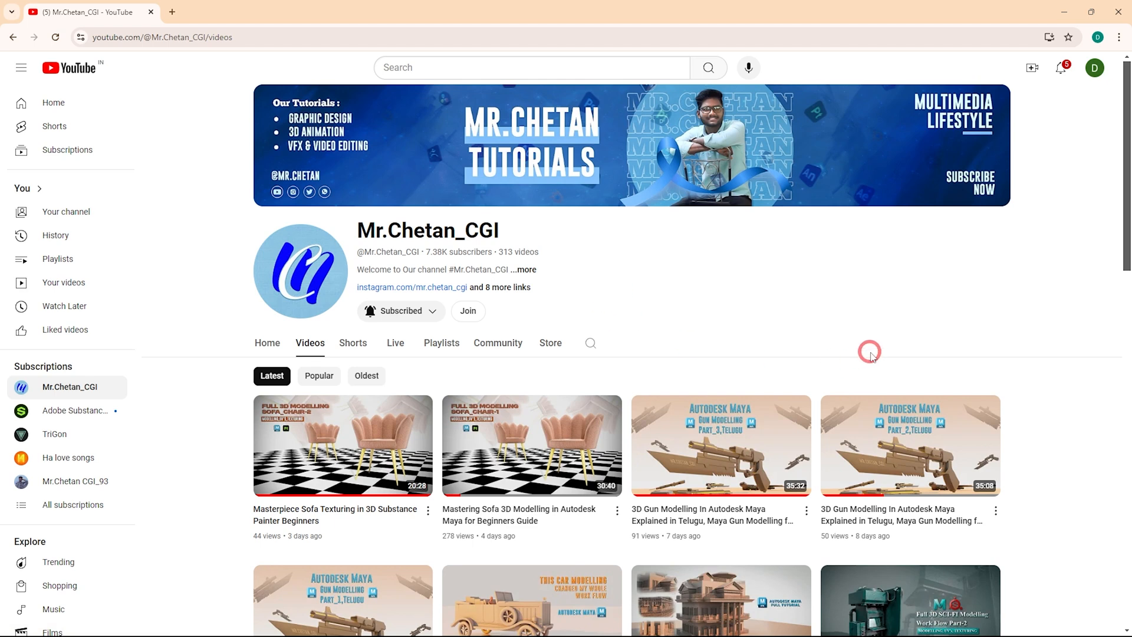
{"action": "scroll", "coordinate": [1016, 345], "scroll_direction": "down", "scroll_amount": 2}
{"action": "scroll", "coordinate": [1026, 363], "scroll_direction": "up", "scroll_amount": 2}
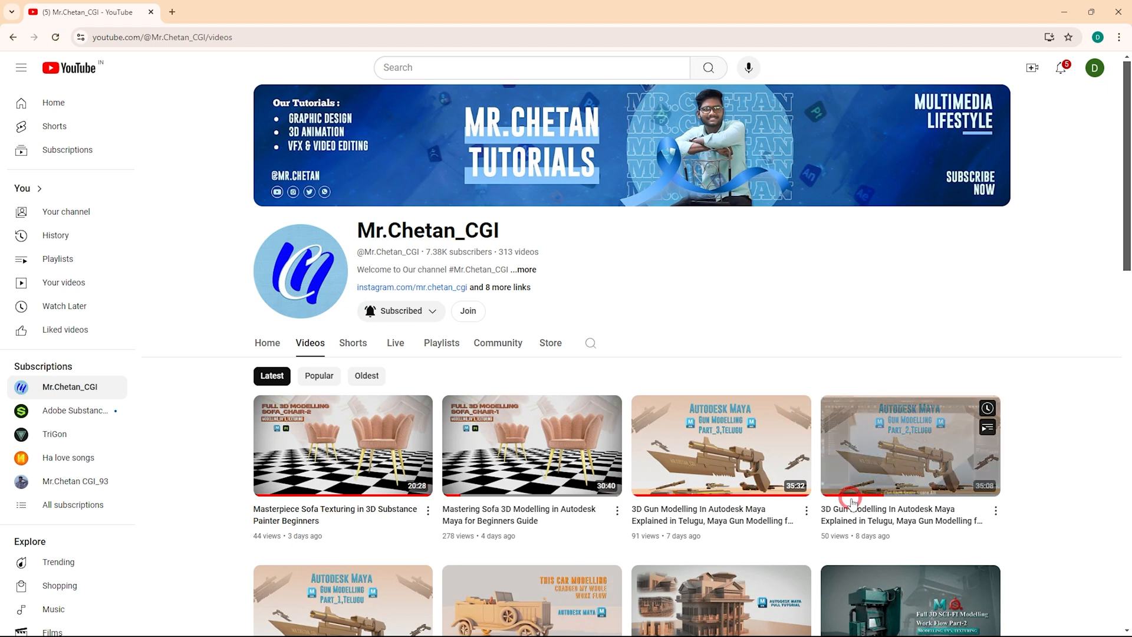
{"action": "scroll", "coordinate": [1013, 483], "scroll_direction": "down", "scroll_amount": 2}
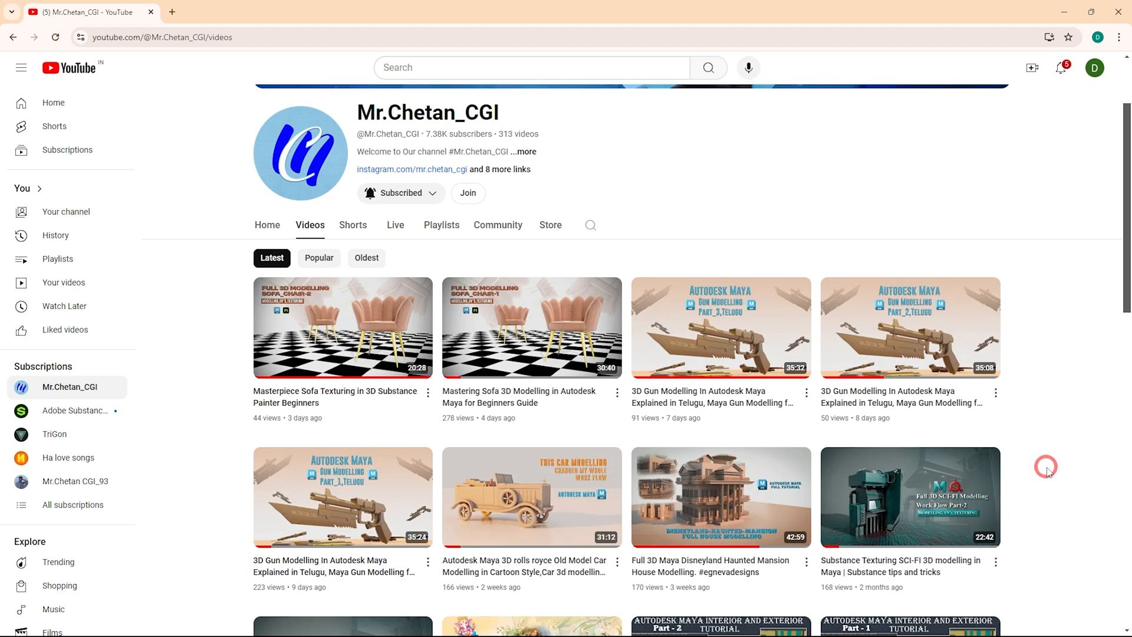